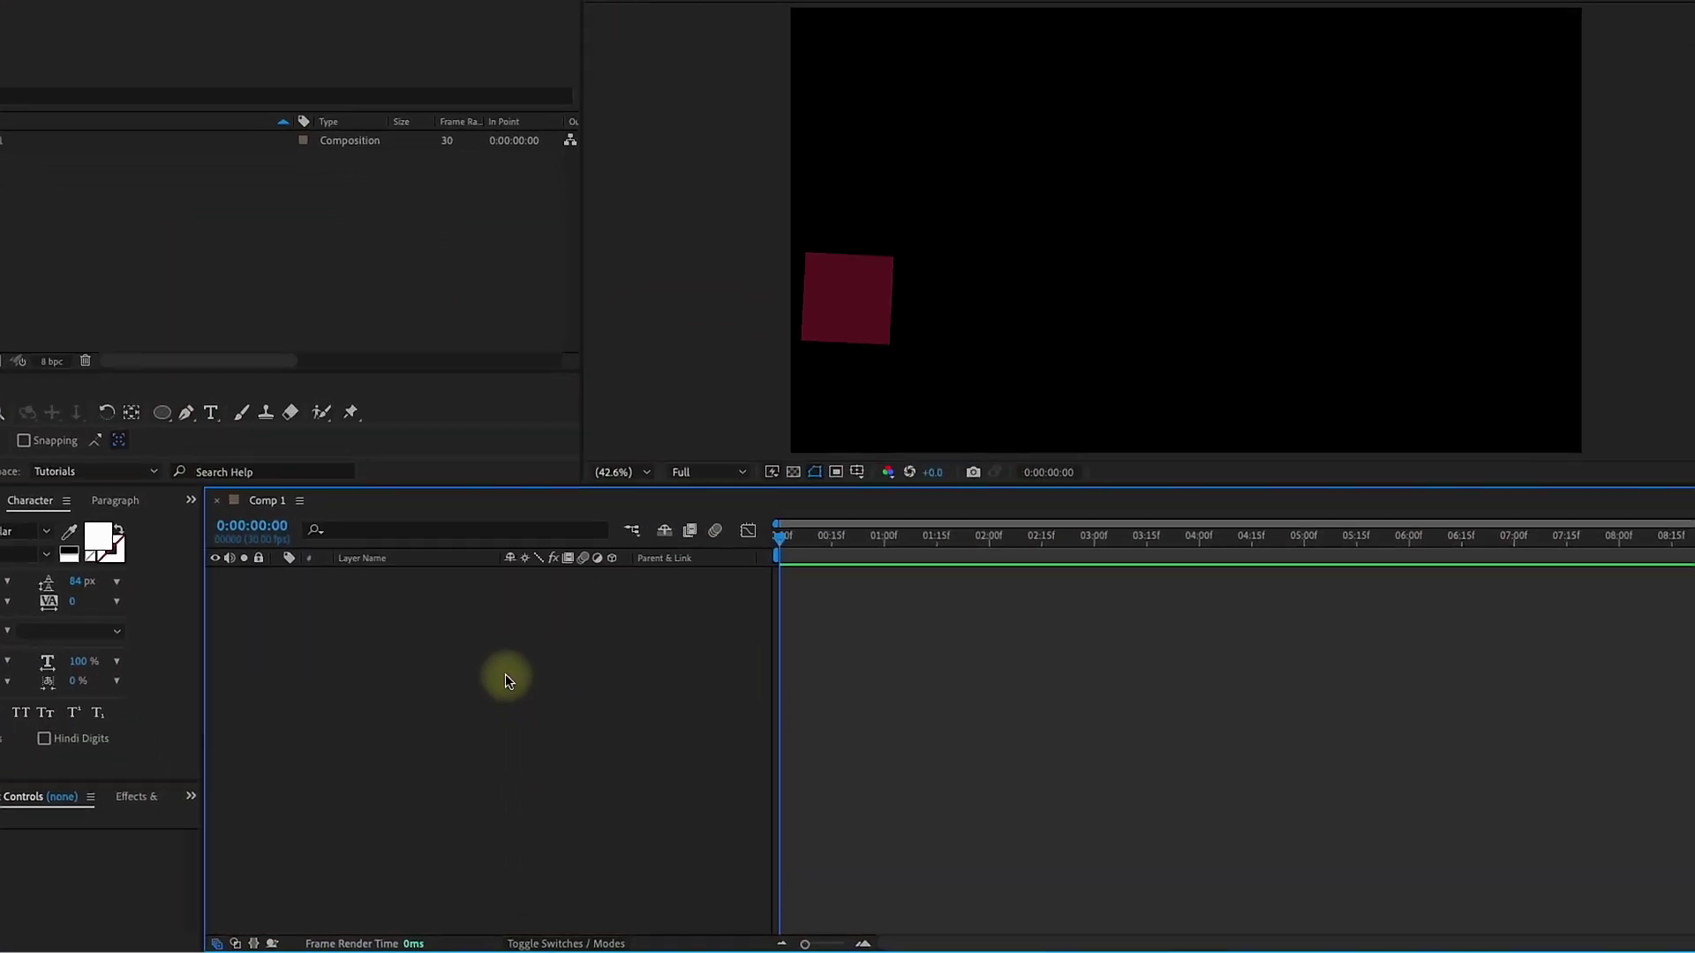
- Create a new shape layer named BADGE
right_click(442, 586)
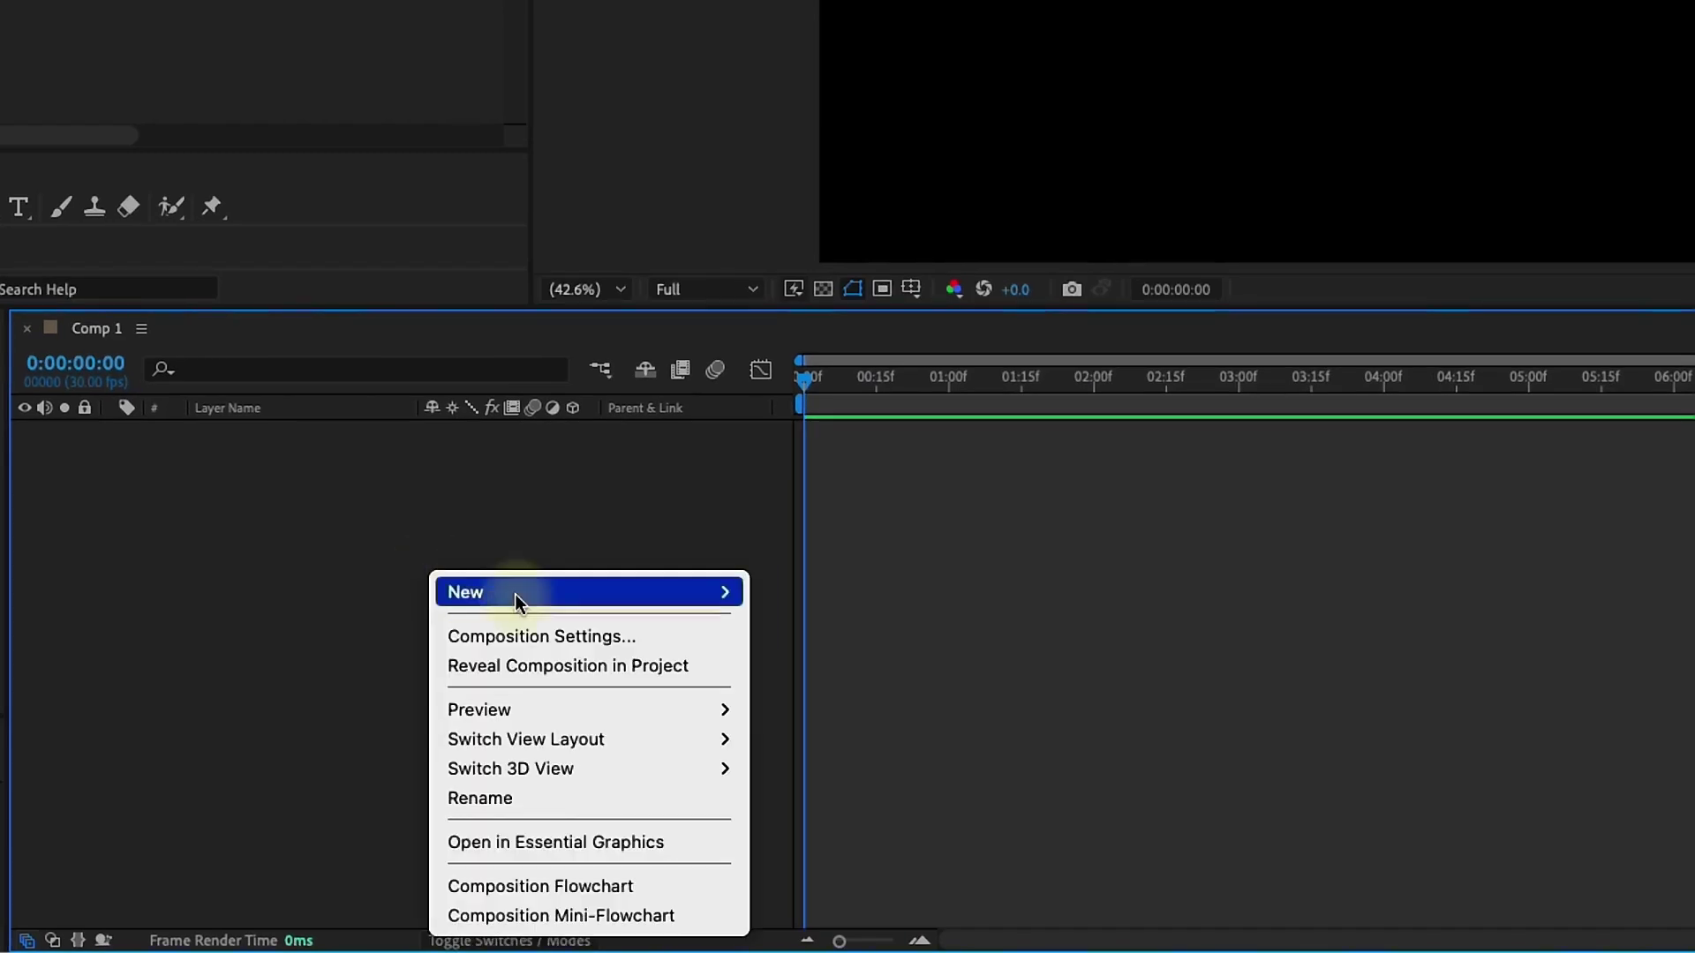
mouse_move(521, 610)
click(913, 789)
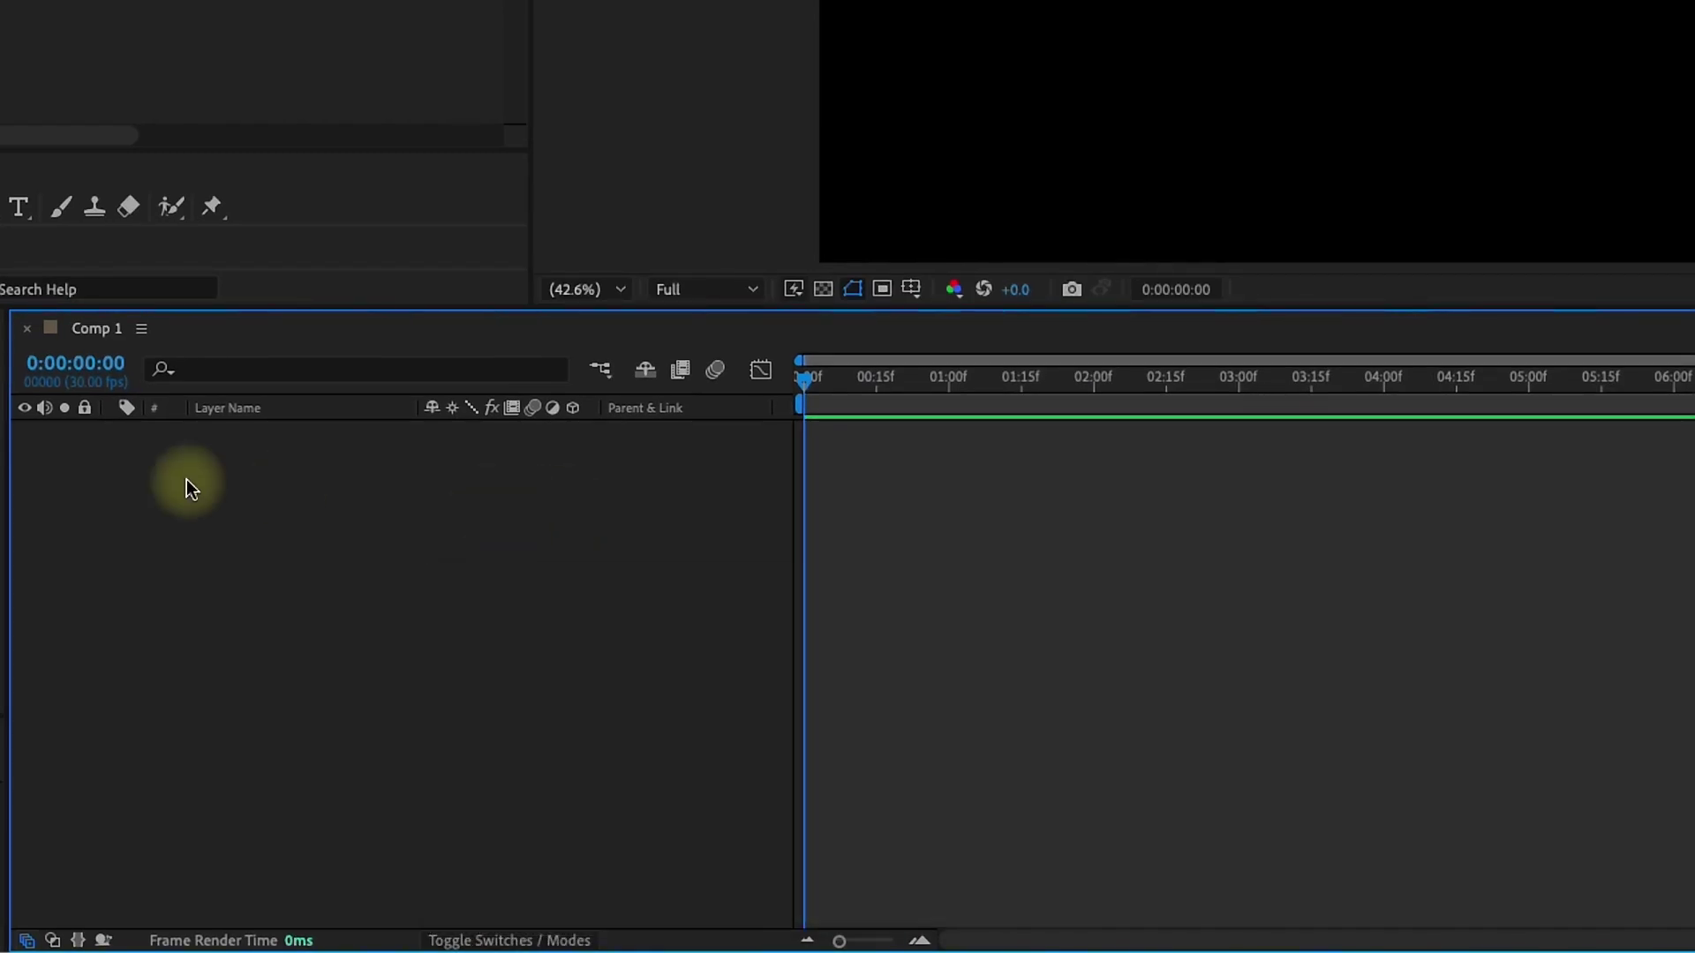
click(239, 432)
key(Return)
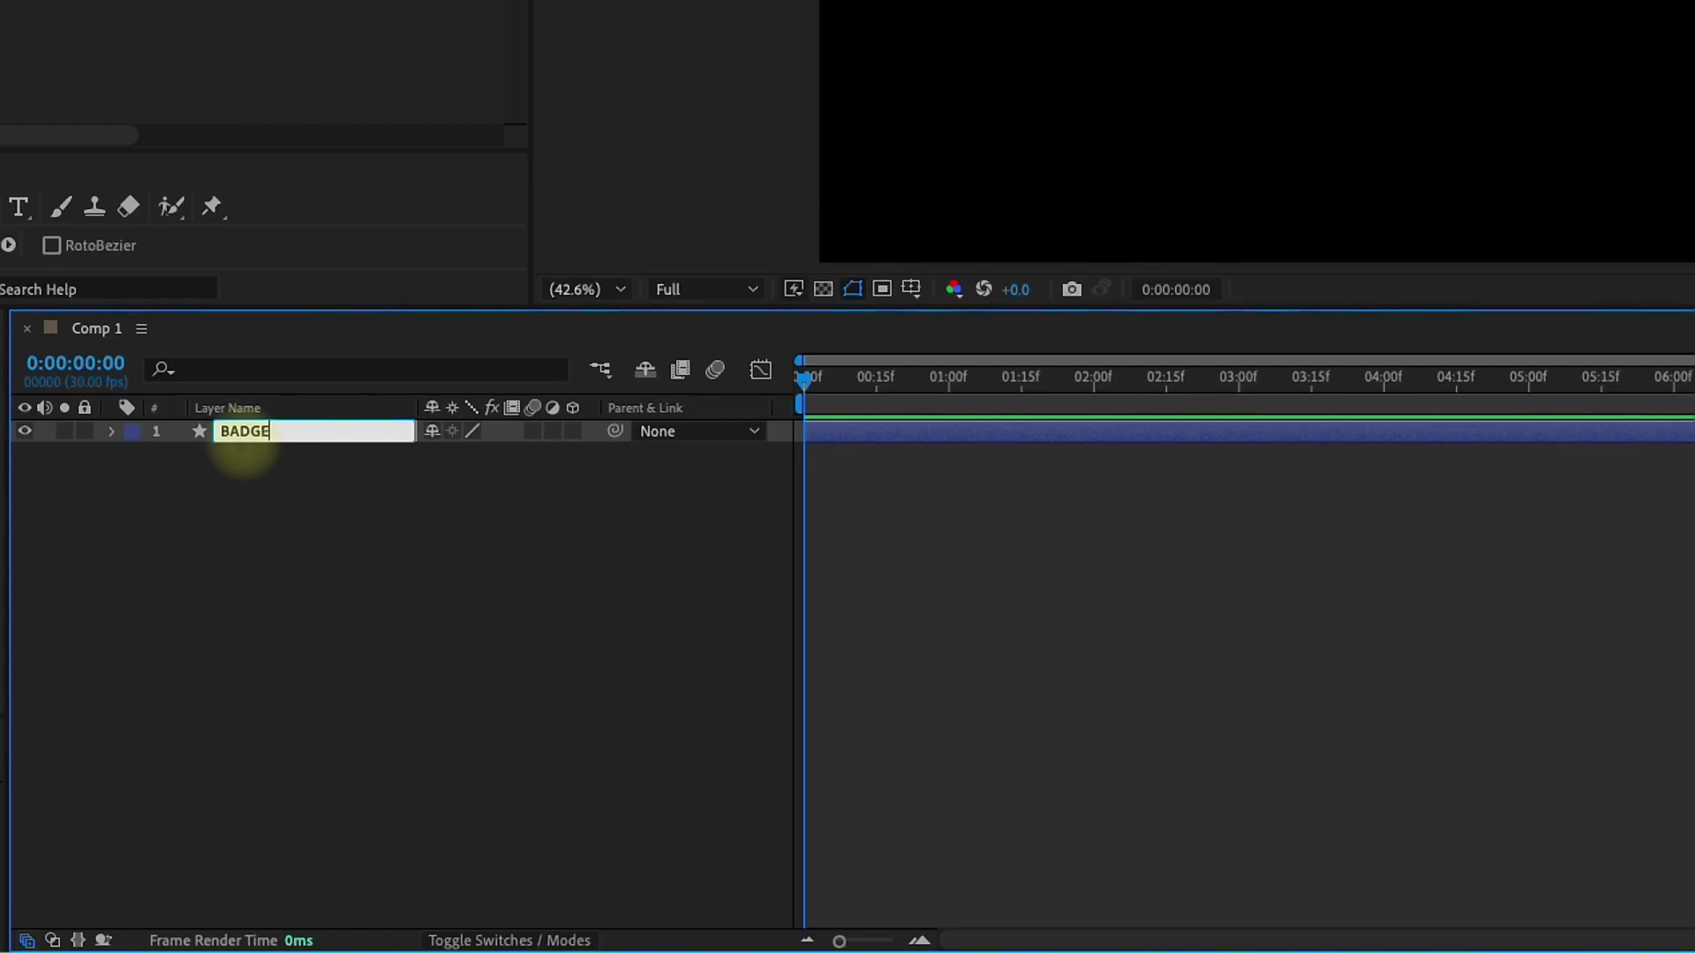
key(Return)
- Add a group containing an ellipse path and a fill to the BADGE layer
click(111, 432)
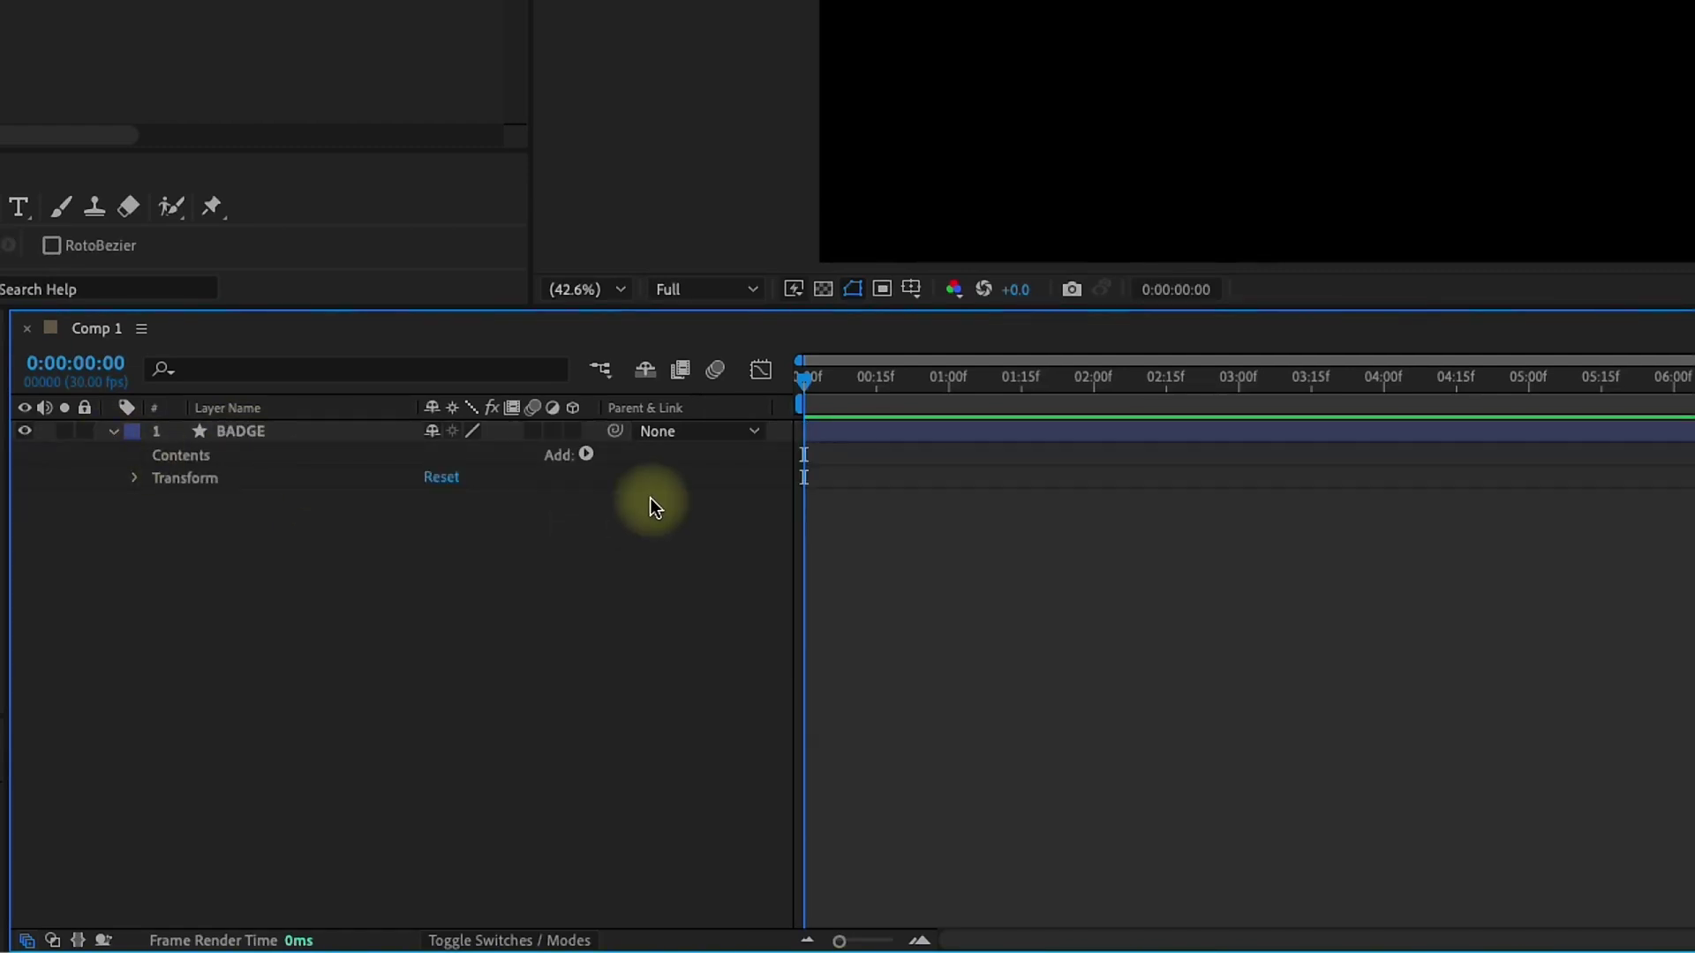
click(599, 459)
click(613, 352)
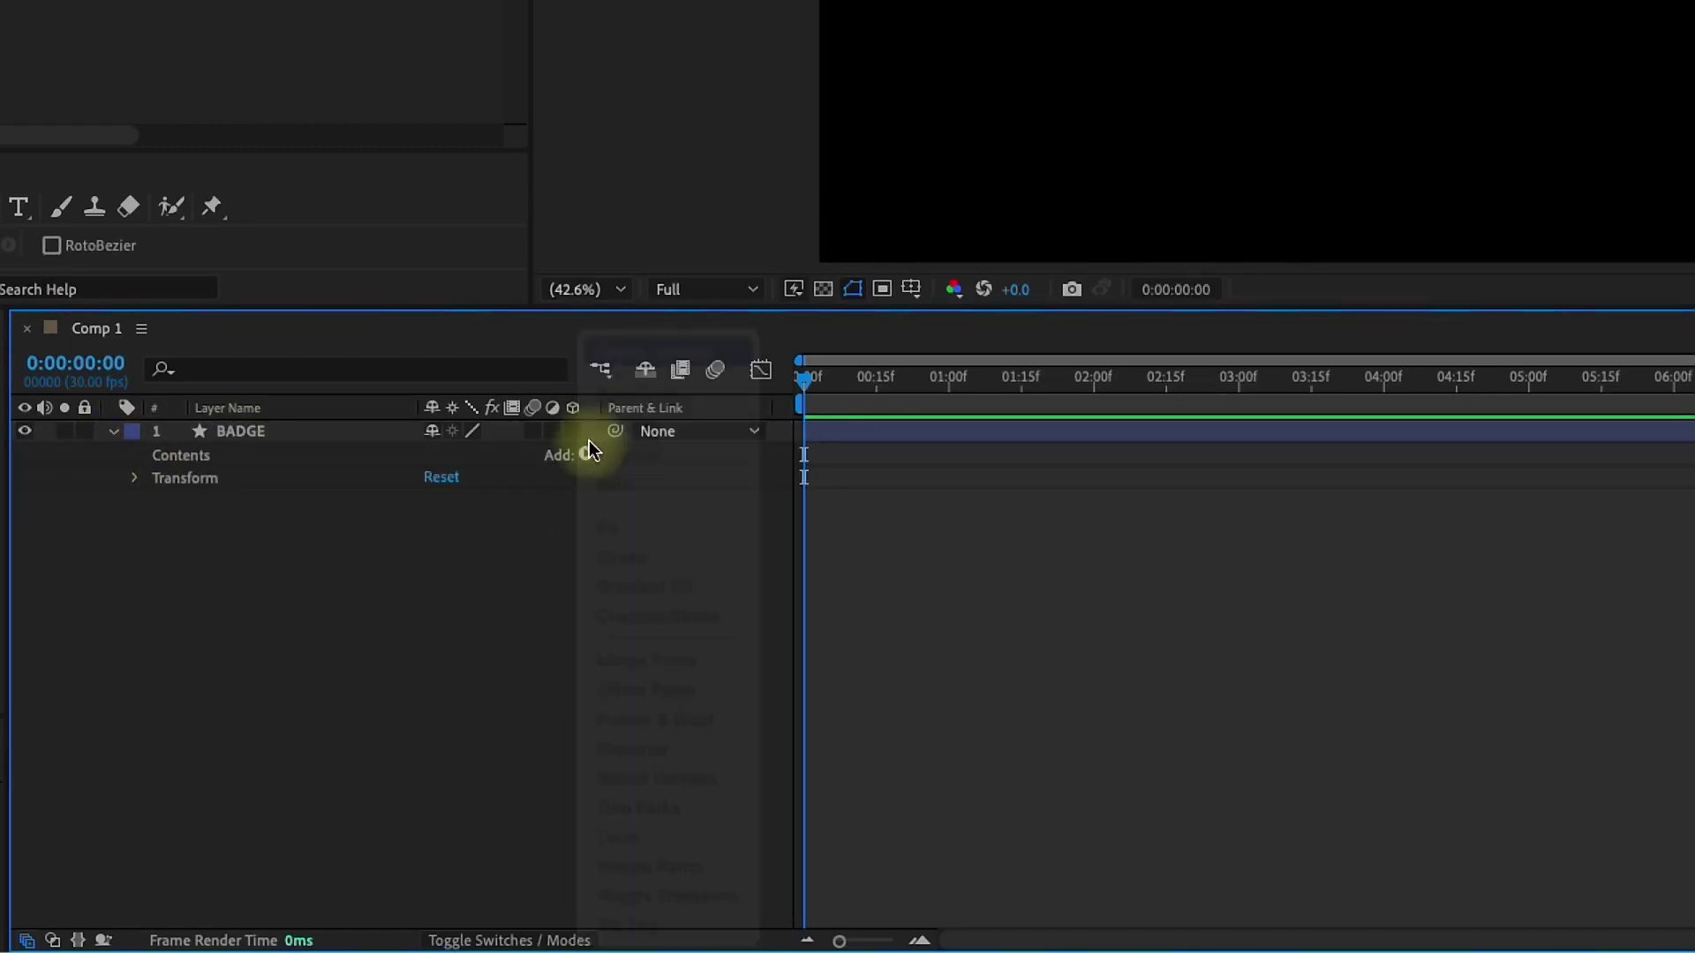
click(589, 454)
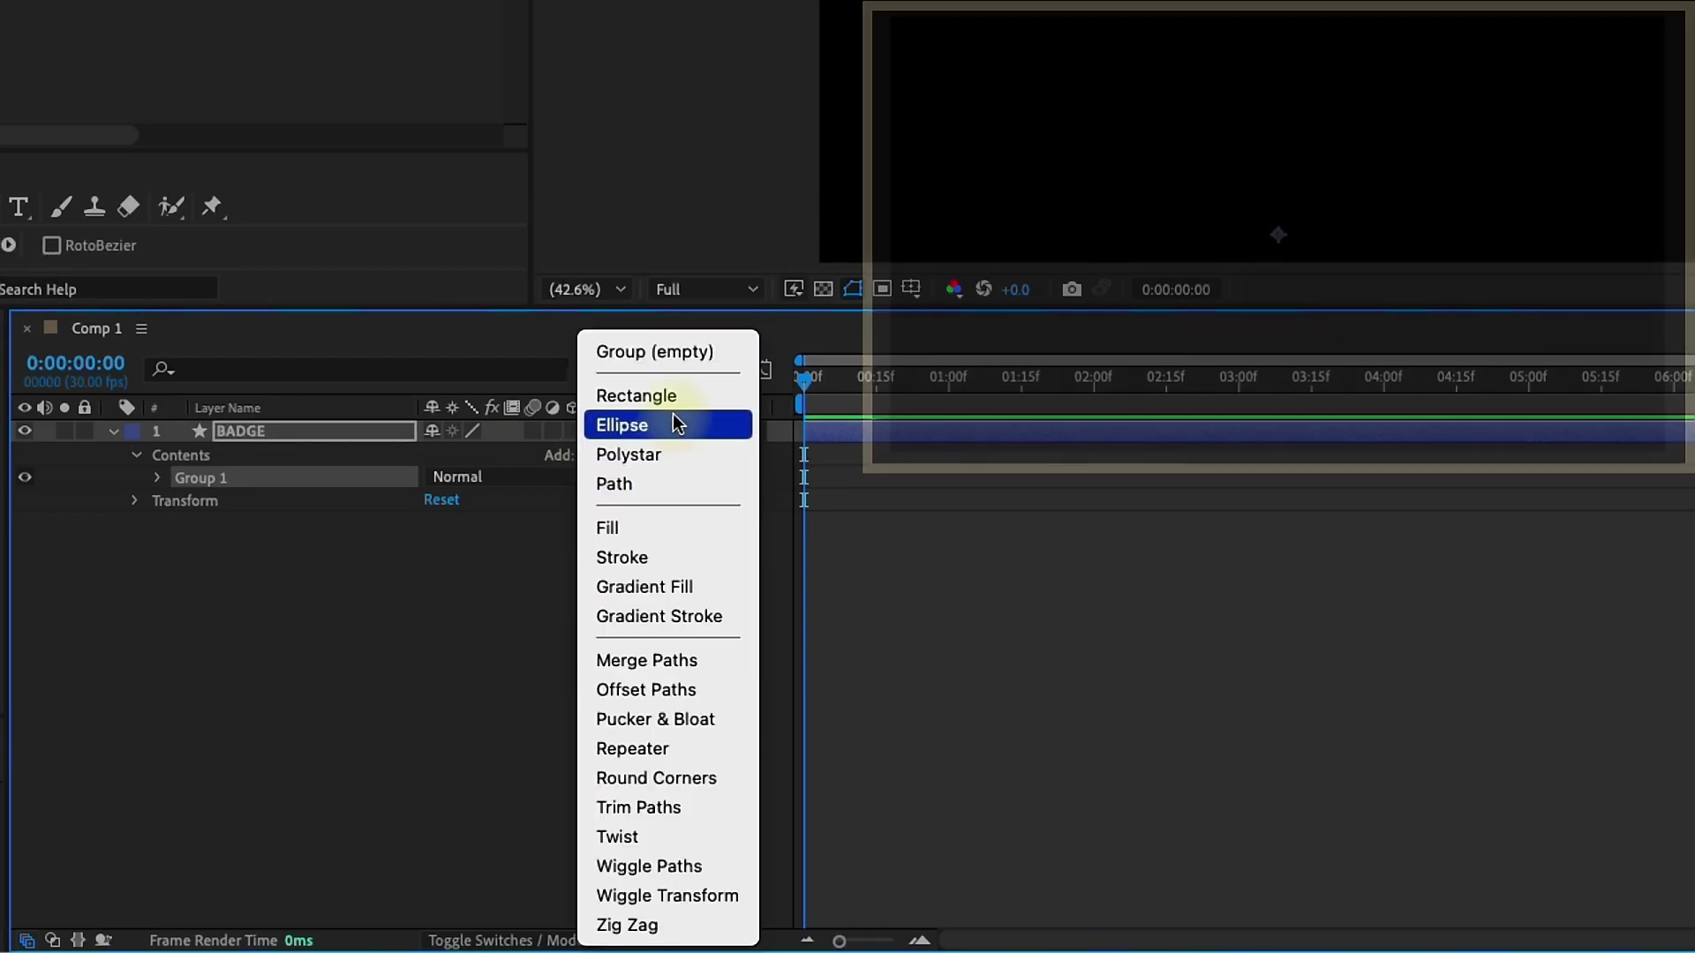
click(677, 424)
click(586, 455)
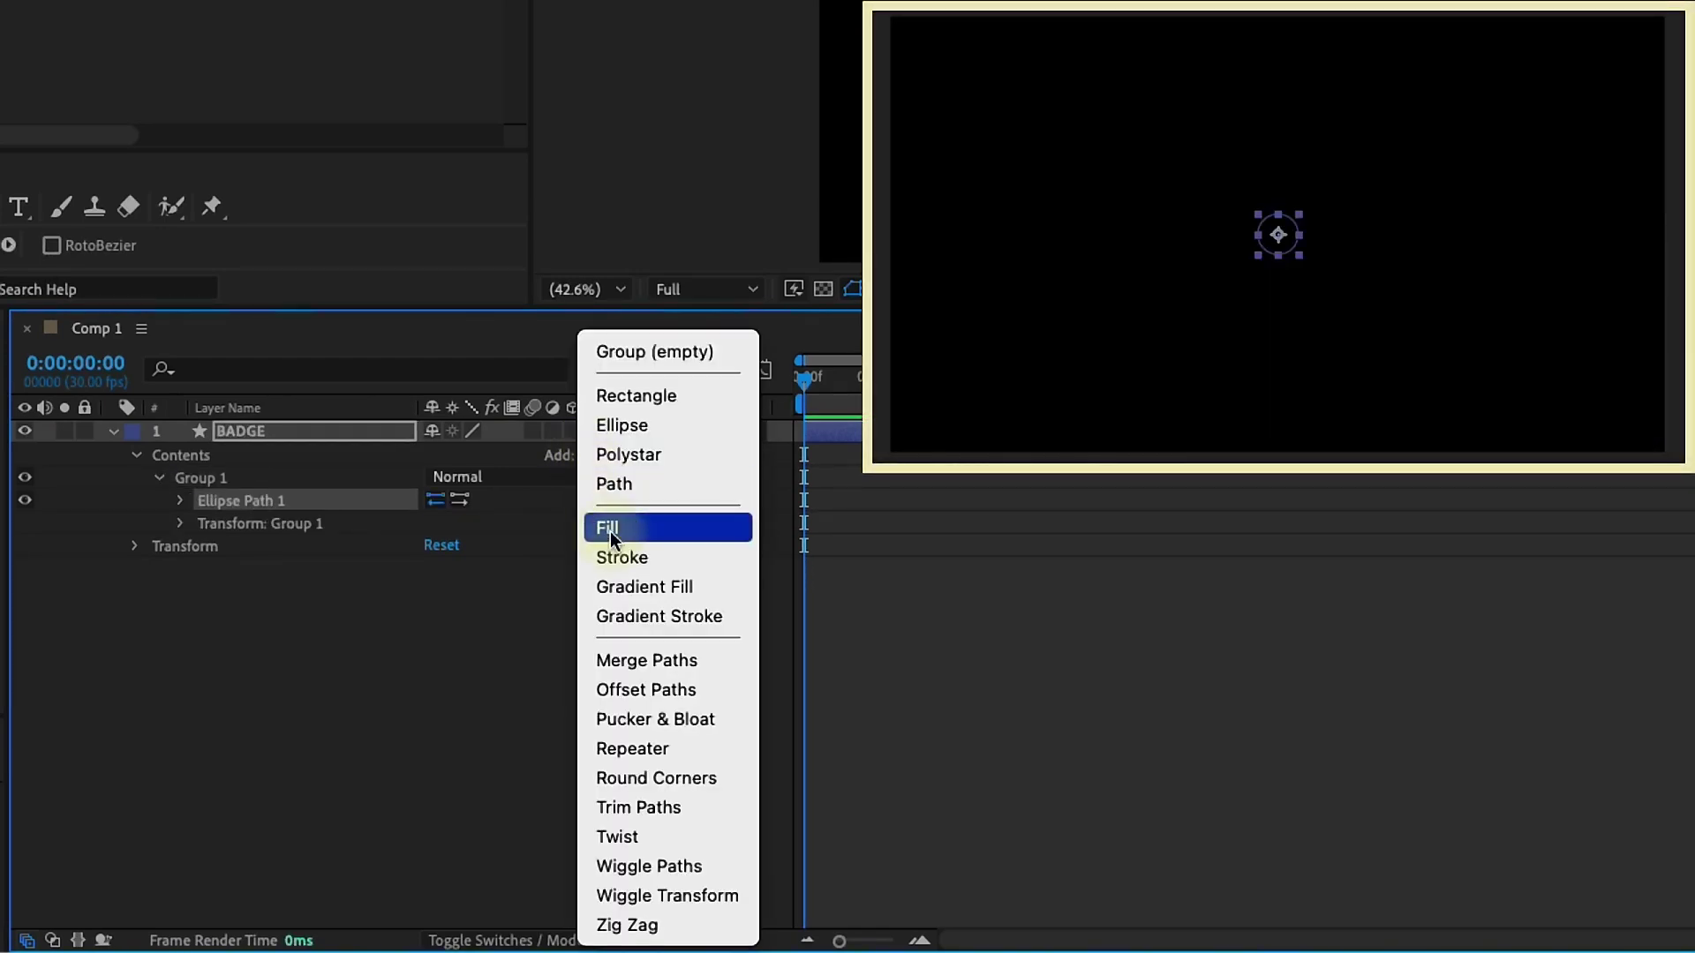
click(611, 531)
- Set the circle's fill colour to pure white
click(182, 524)
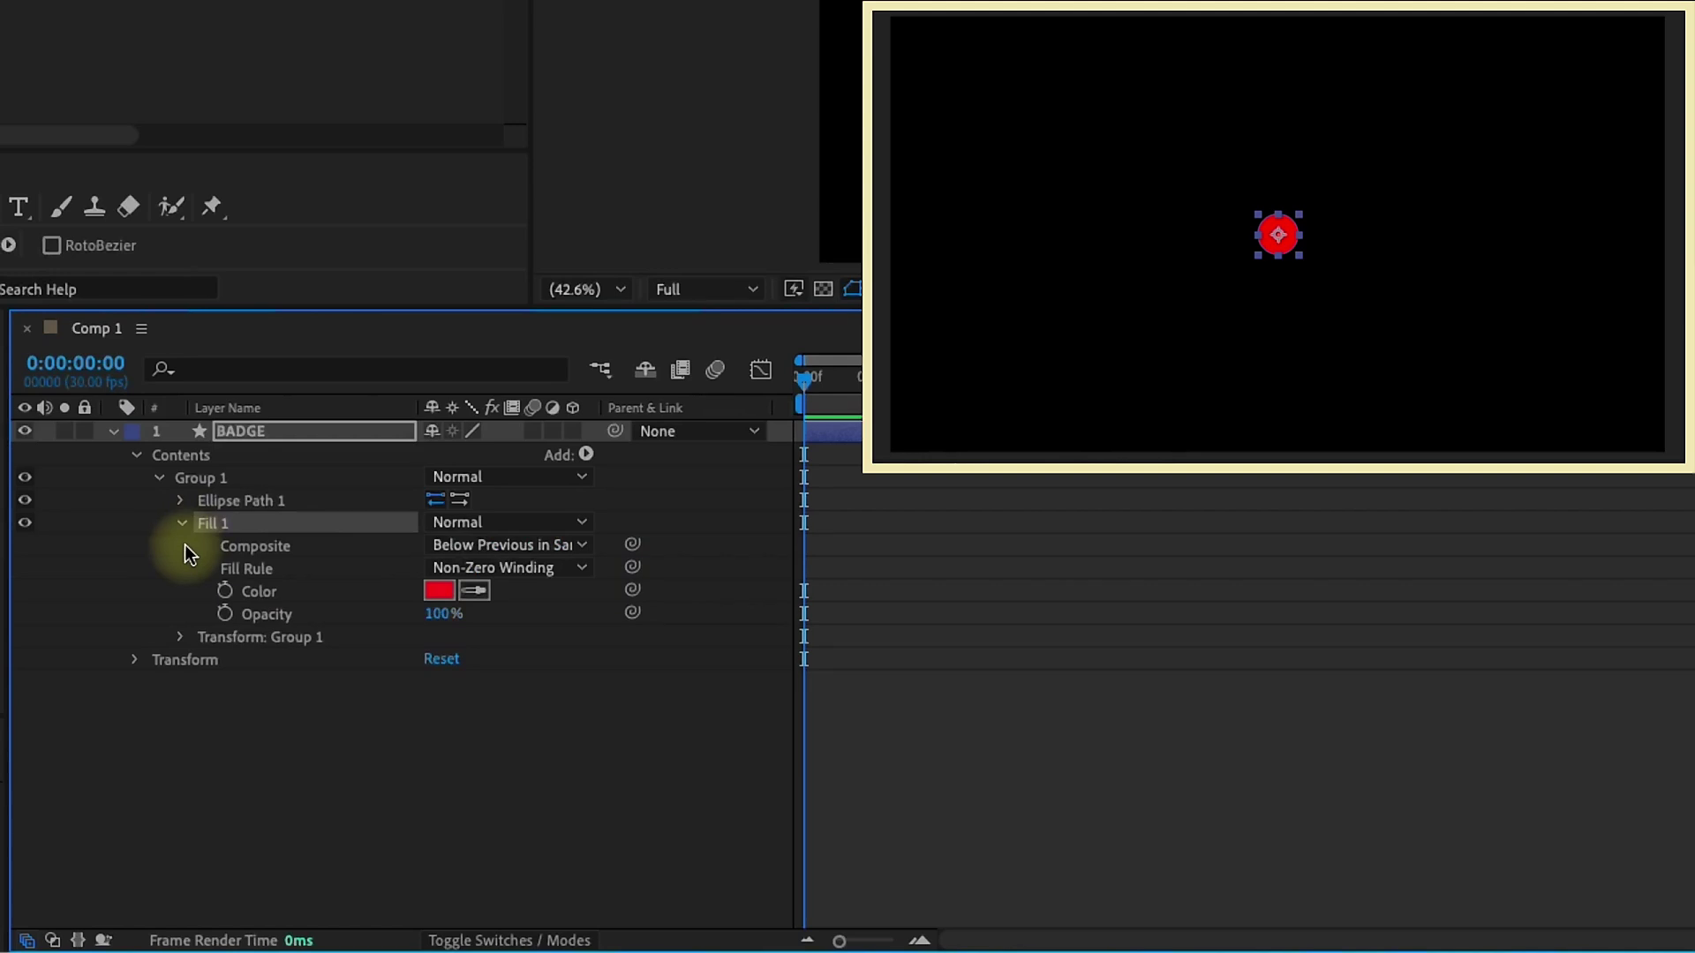
click(440, 591)
drag(1269, 196, 1192, 68)
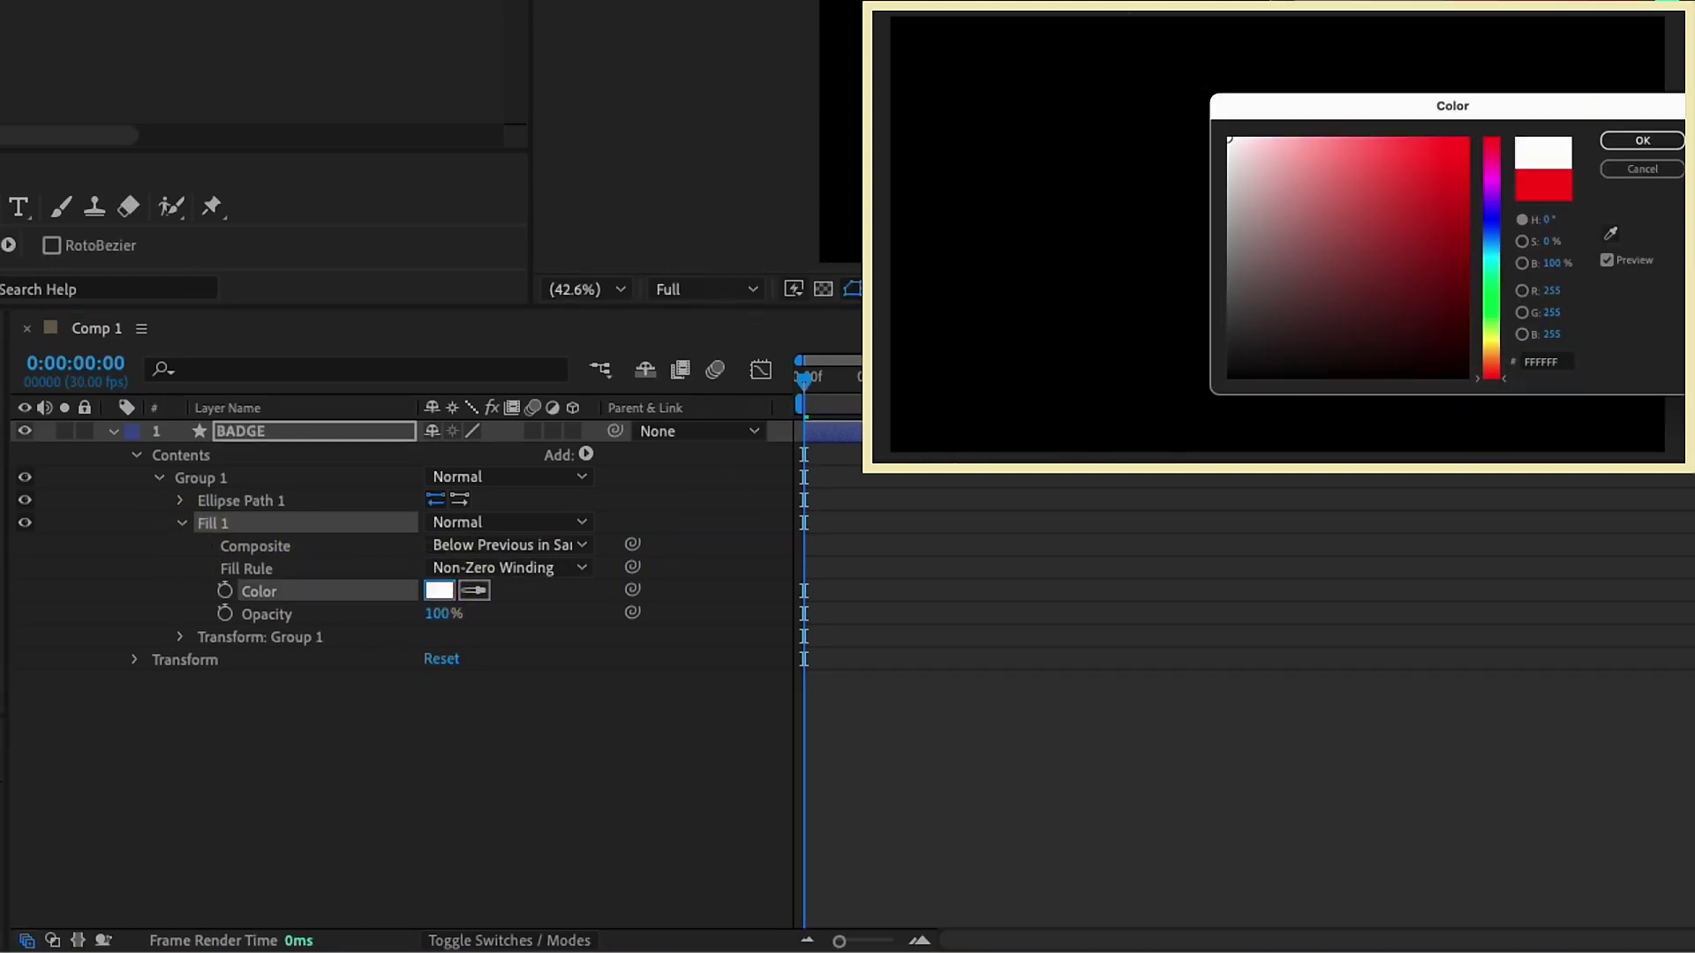
click(1642, 141)
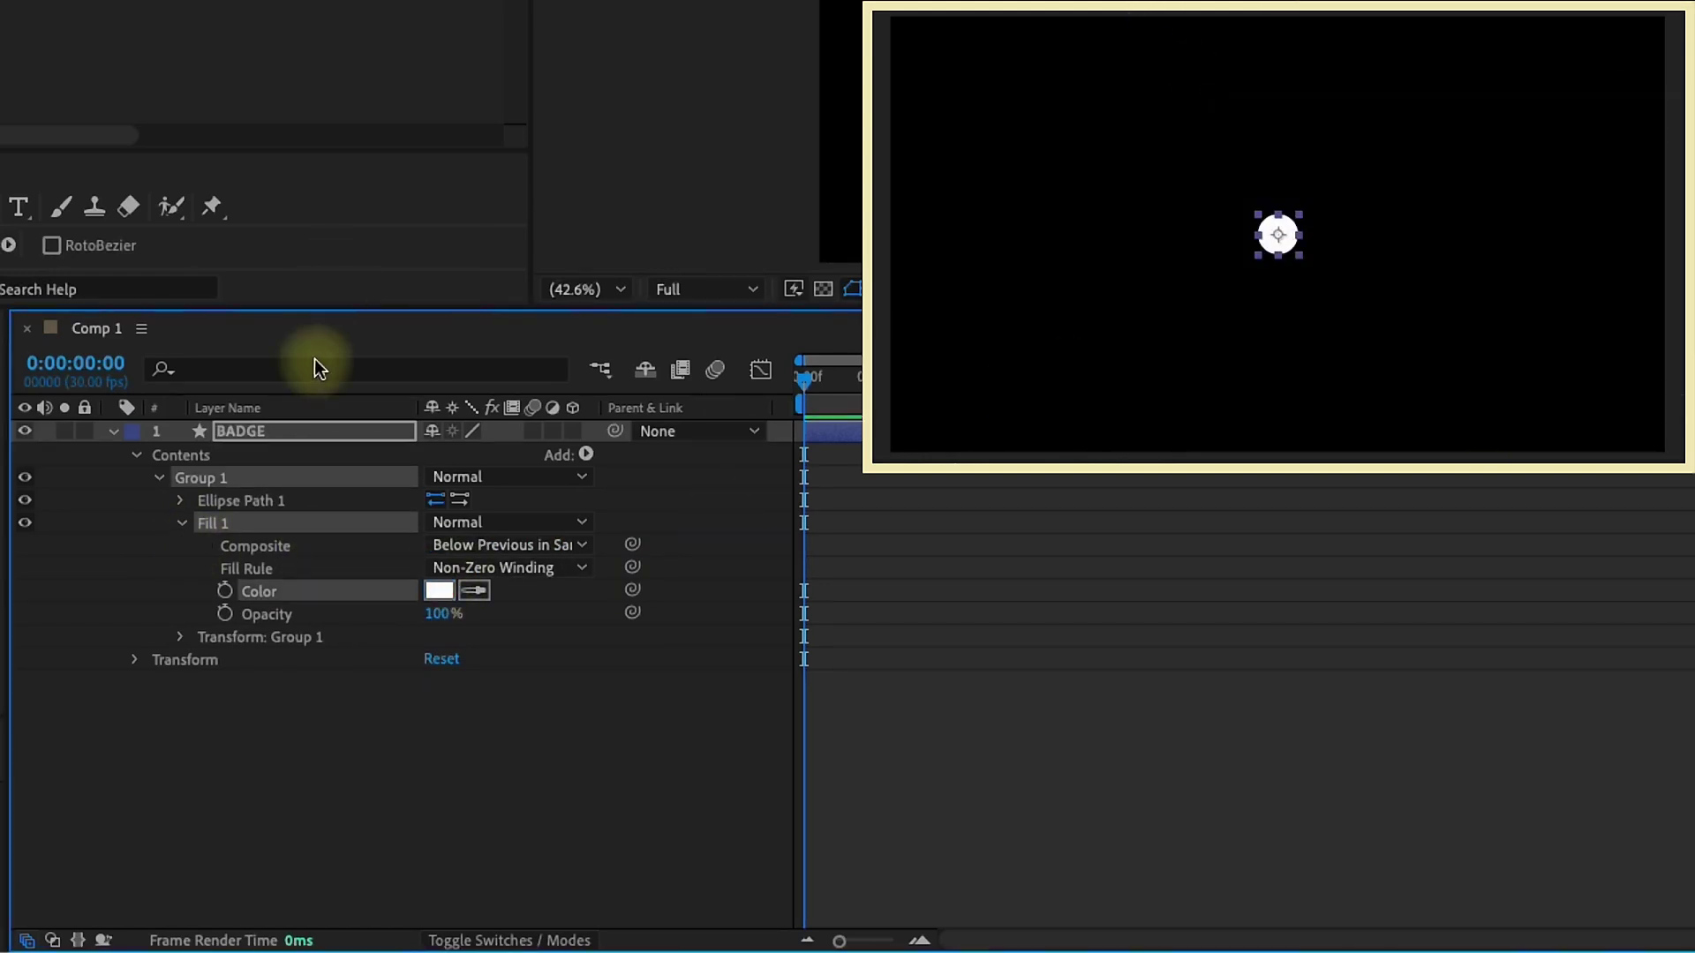
click(180, 522)
- Set the ellipse size to 480×480
click(181, 501)
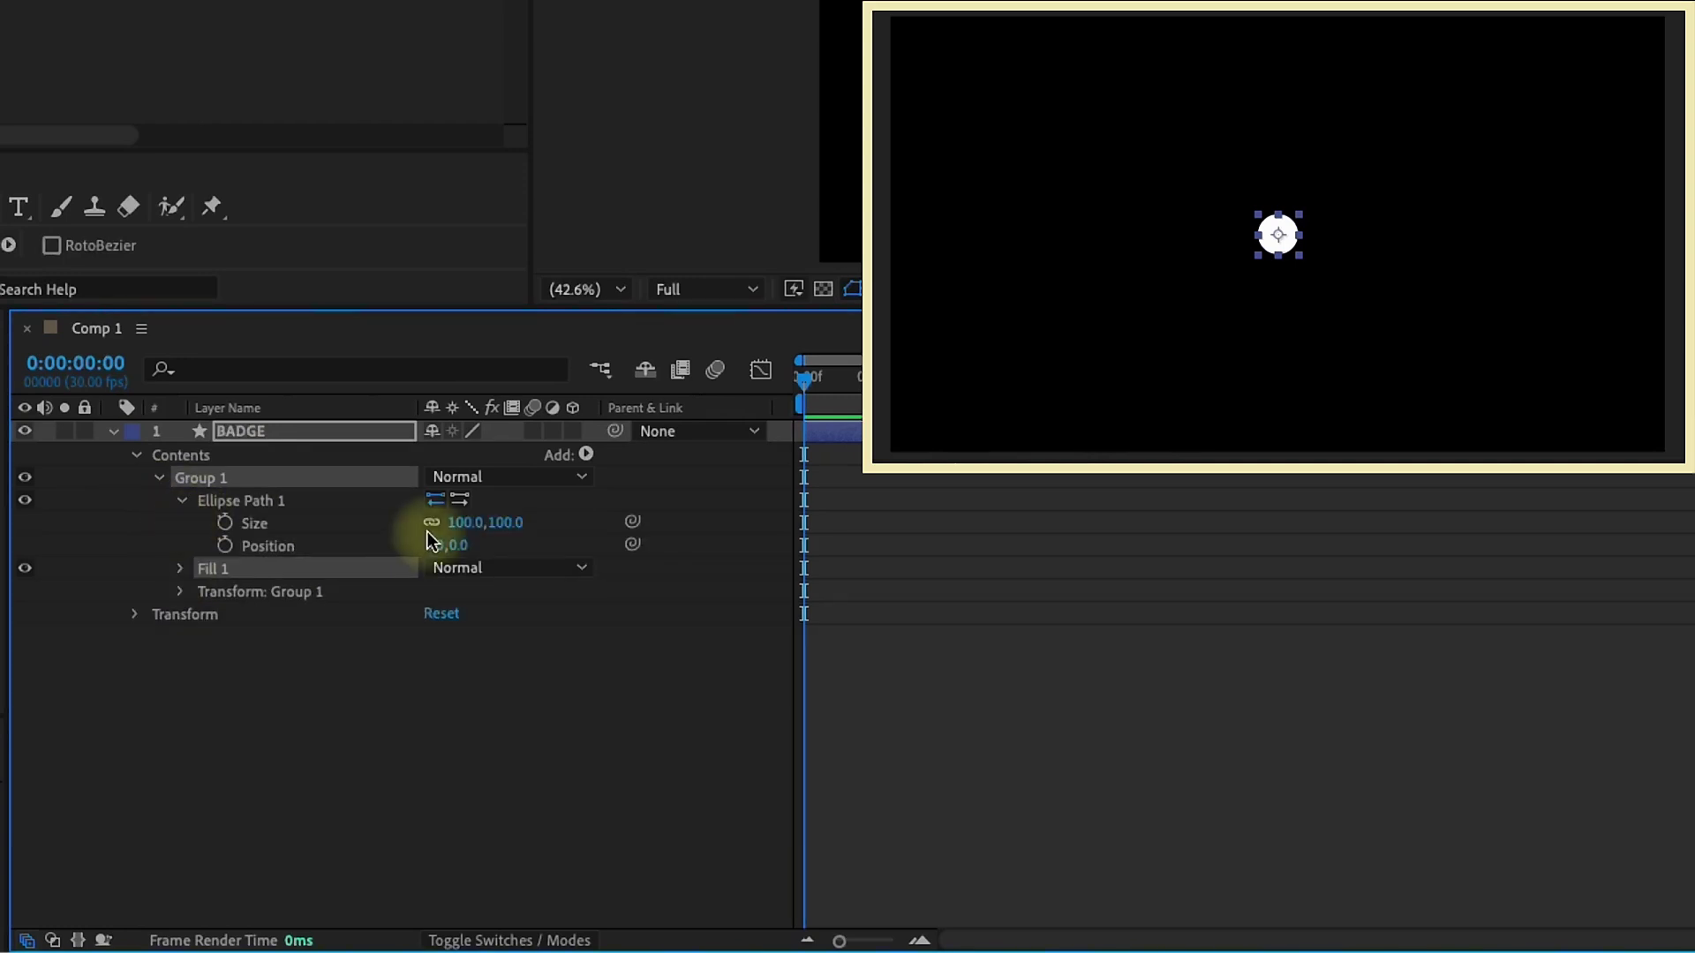
click(461, 525)
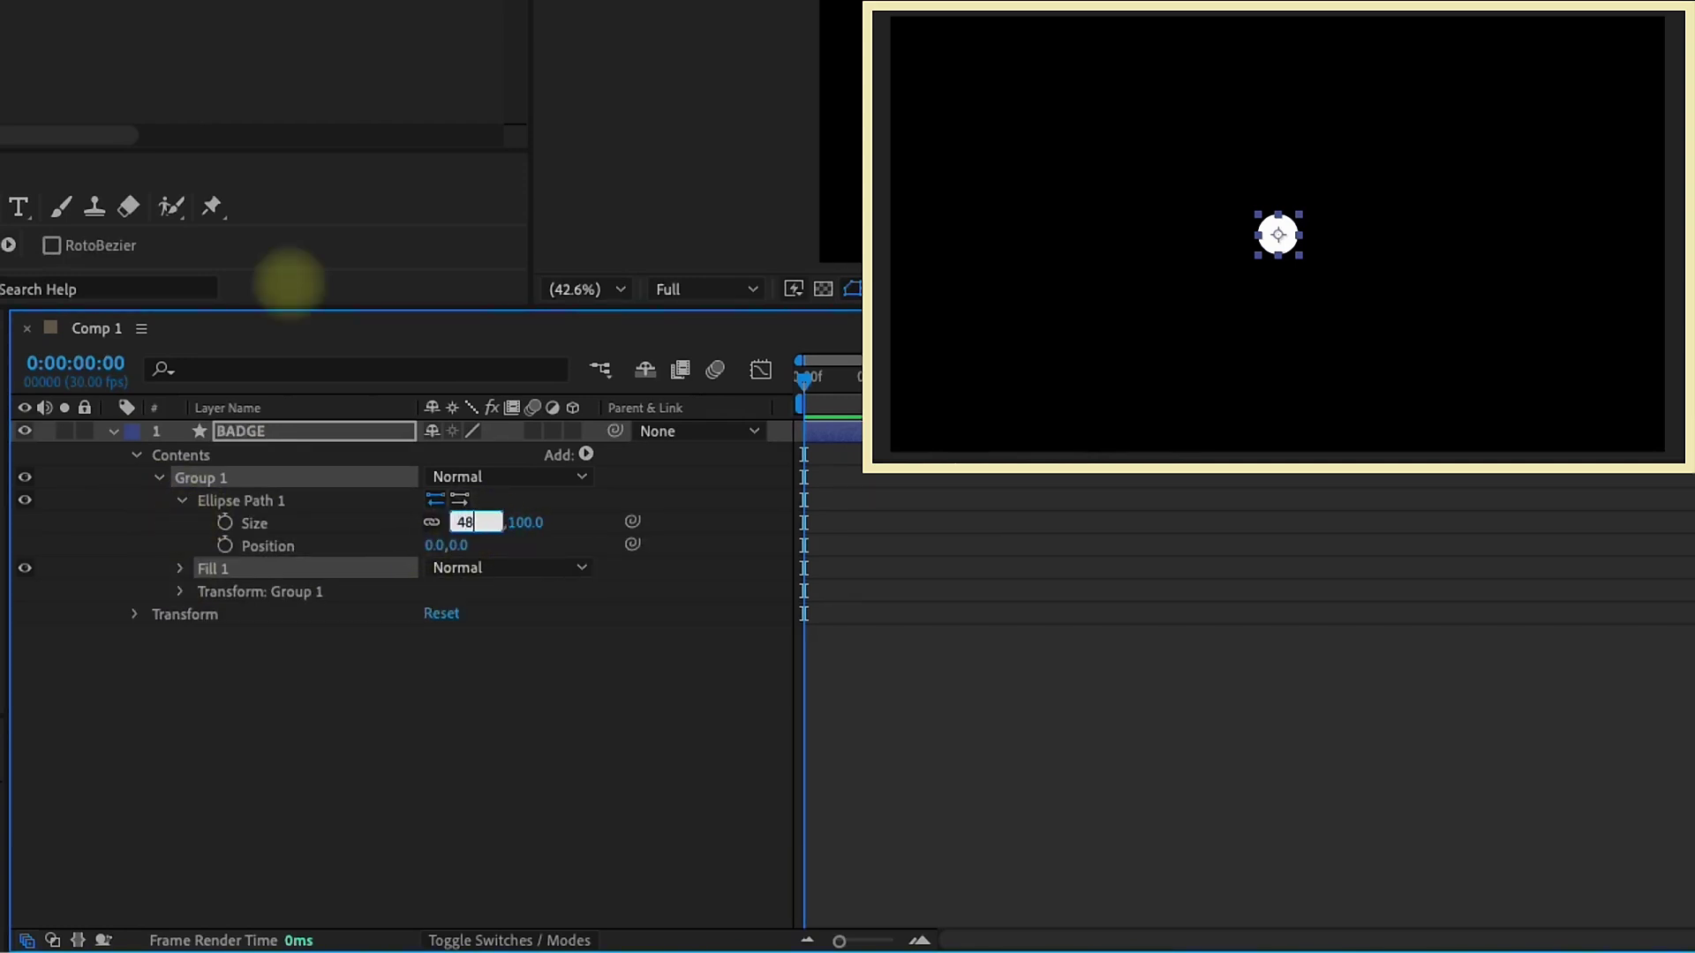
text(480)
key(Return)
- Add a Zig Zag to the circle with size 8 and Smooth points
click(586, 455)
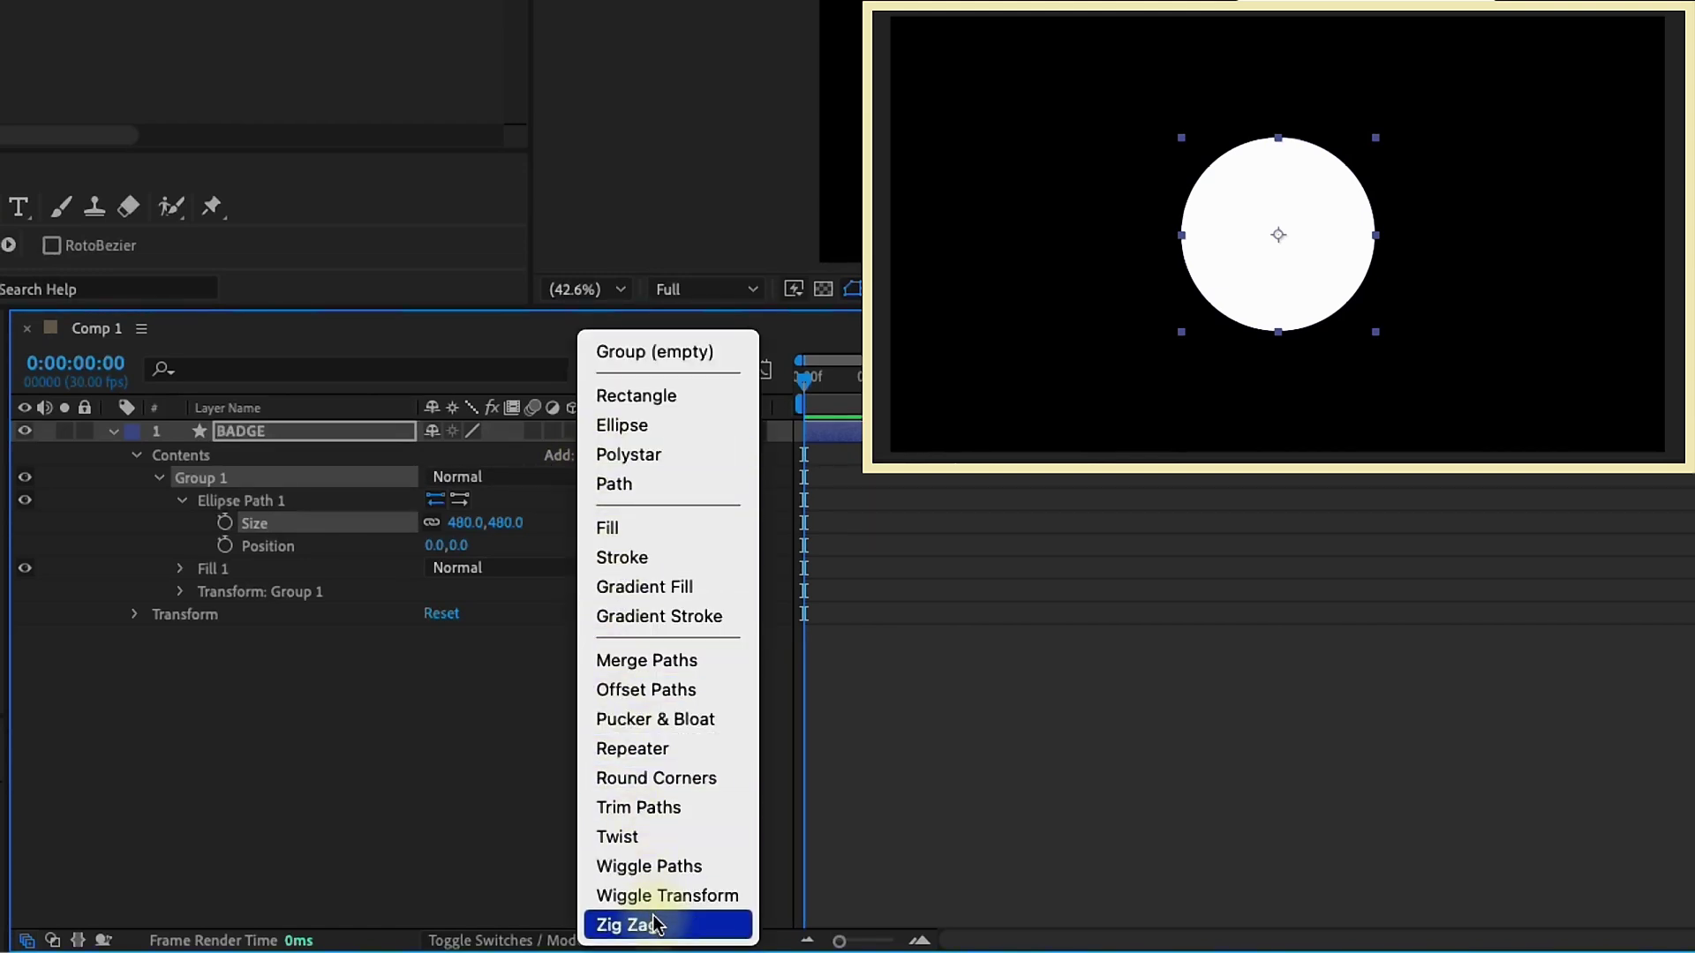
click(625, 925)
click(180, 503)
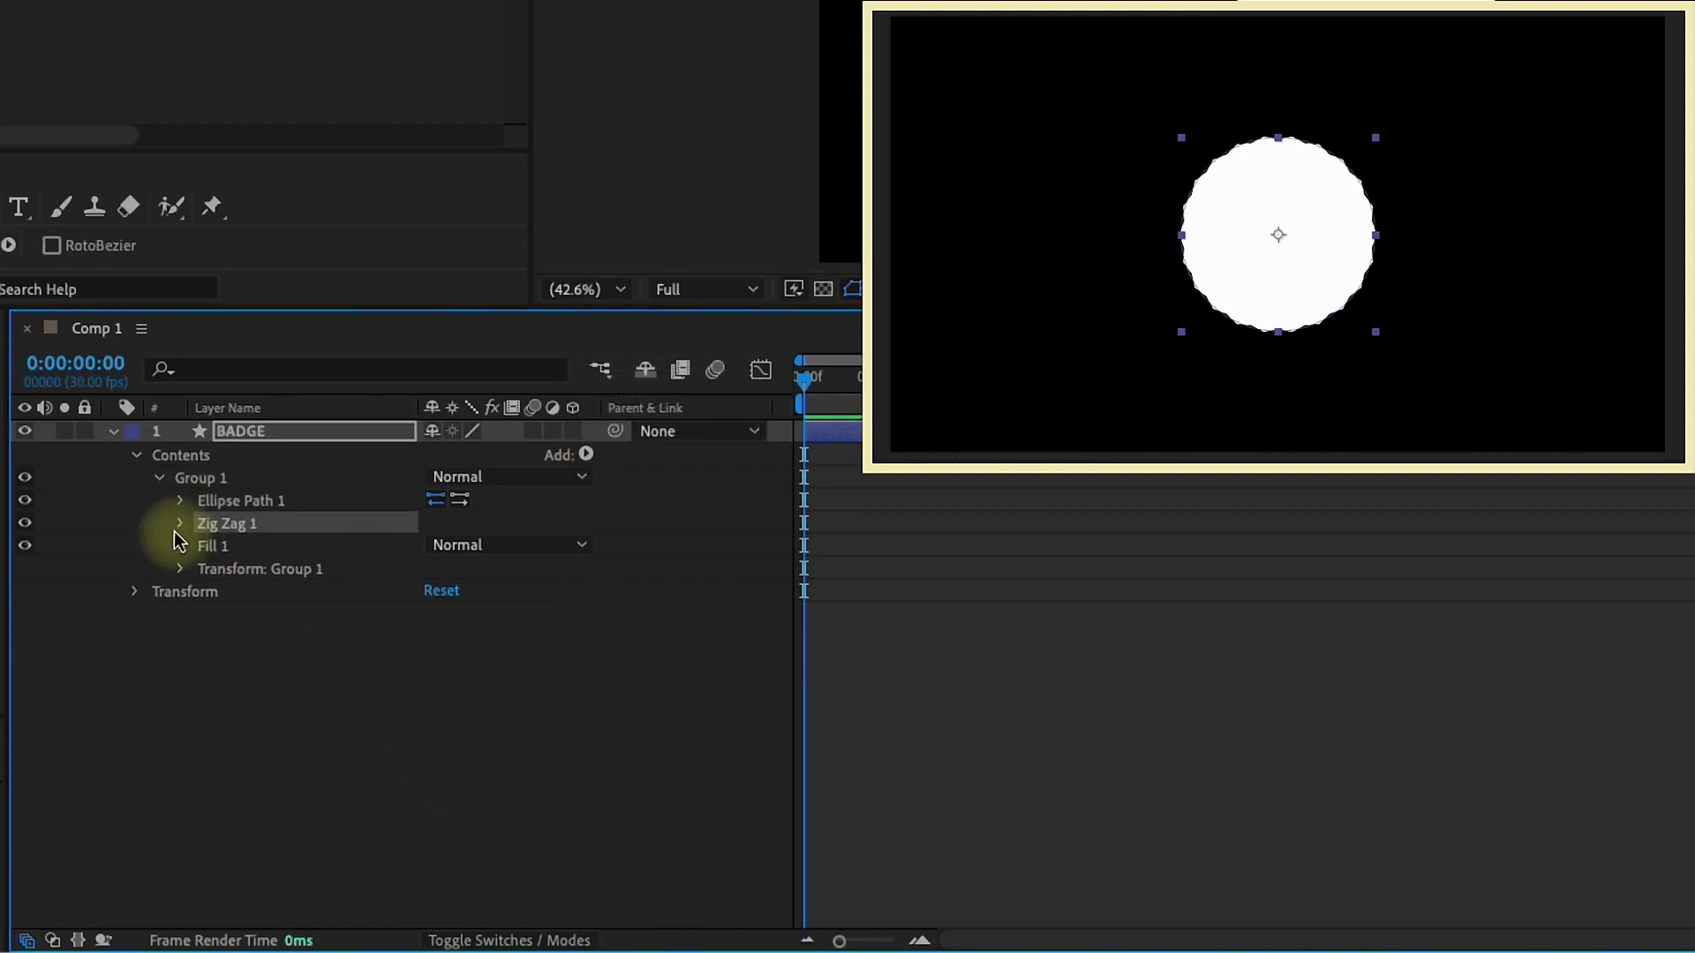
click(180, 523)
click(435, 547)
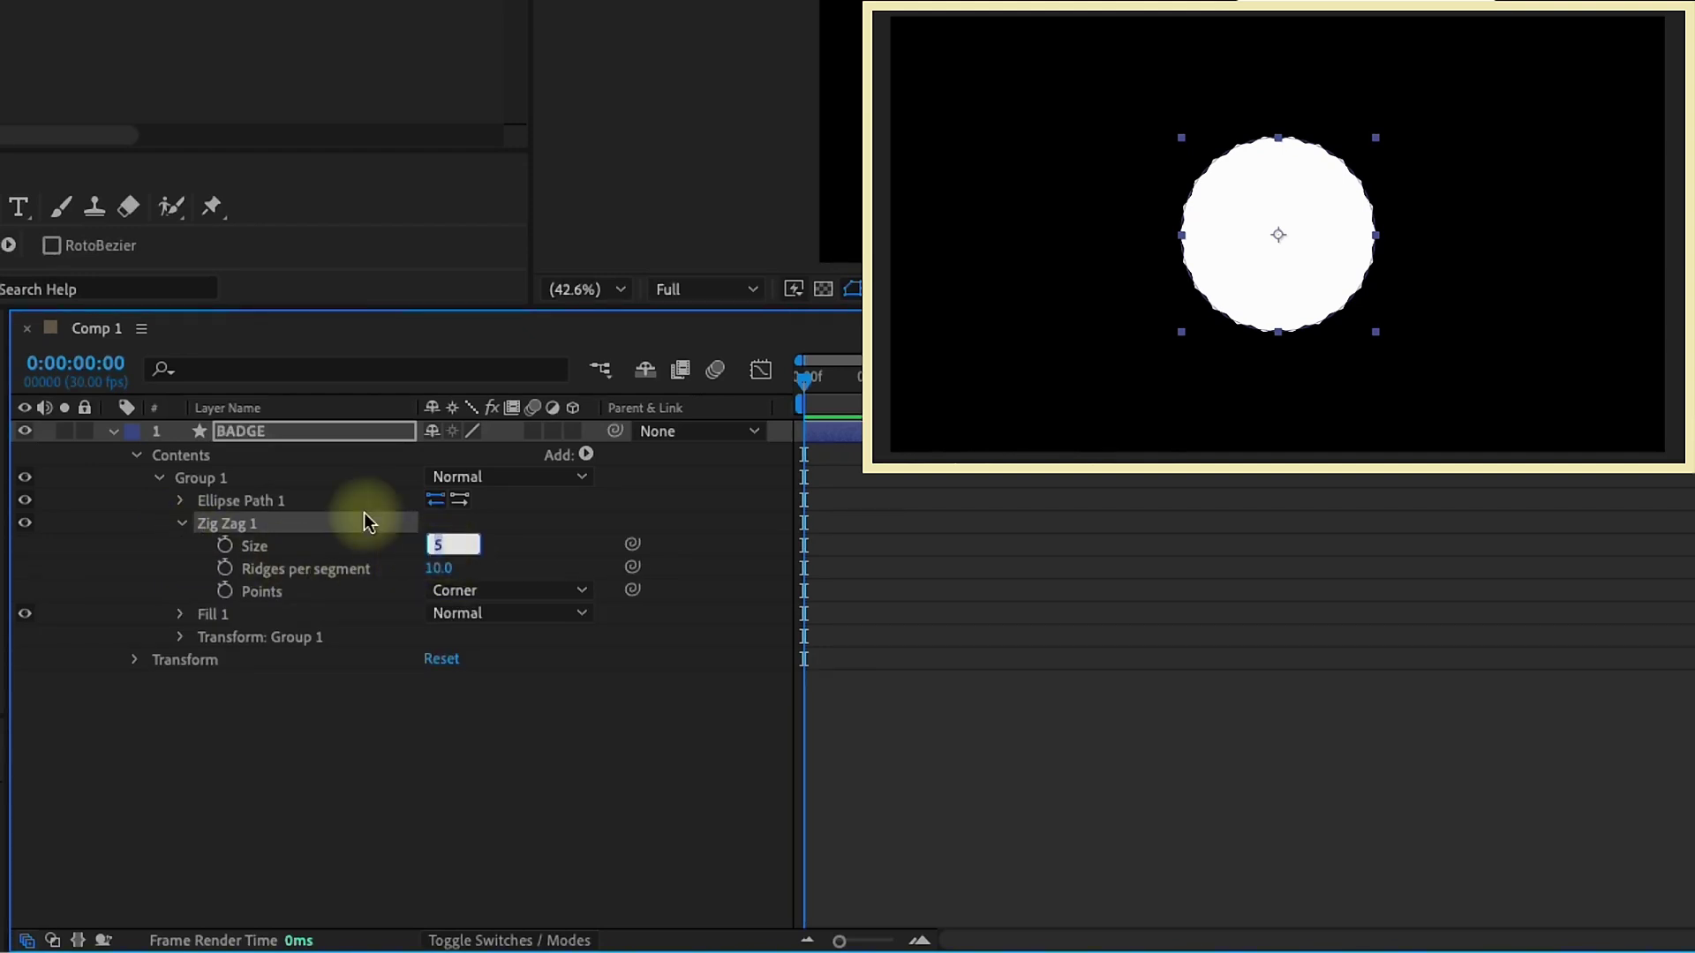
key(Return)
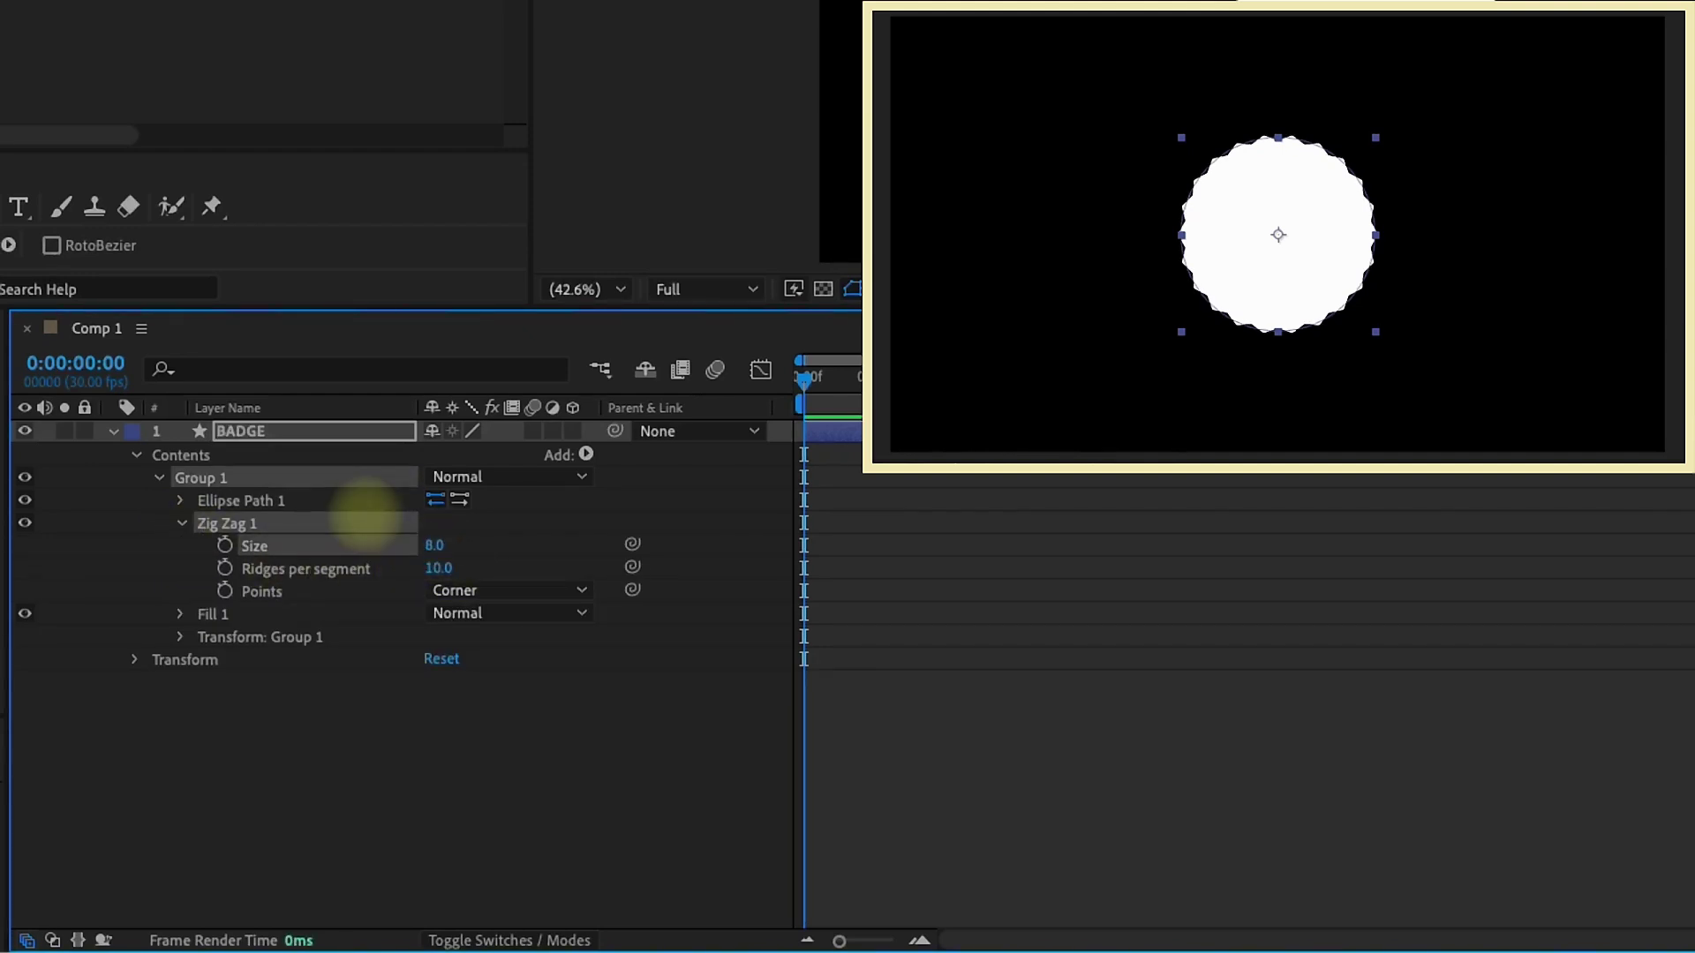
click(469, 591)
click(490, 651)
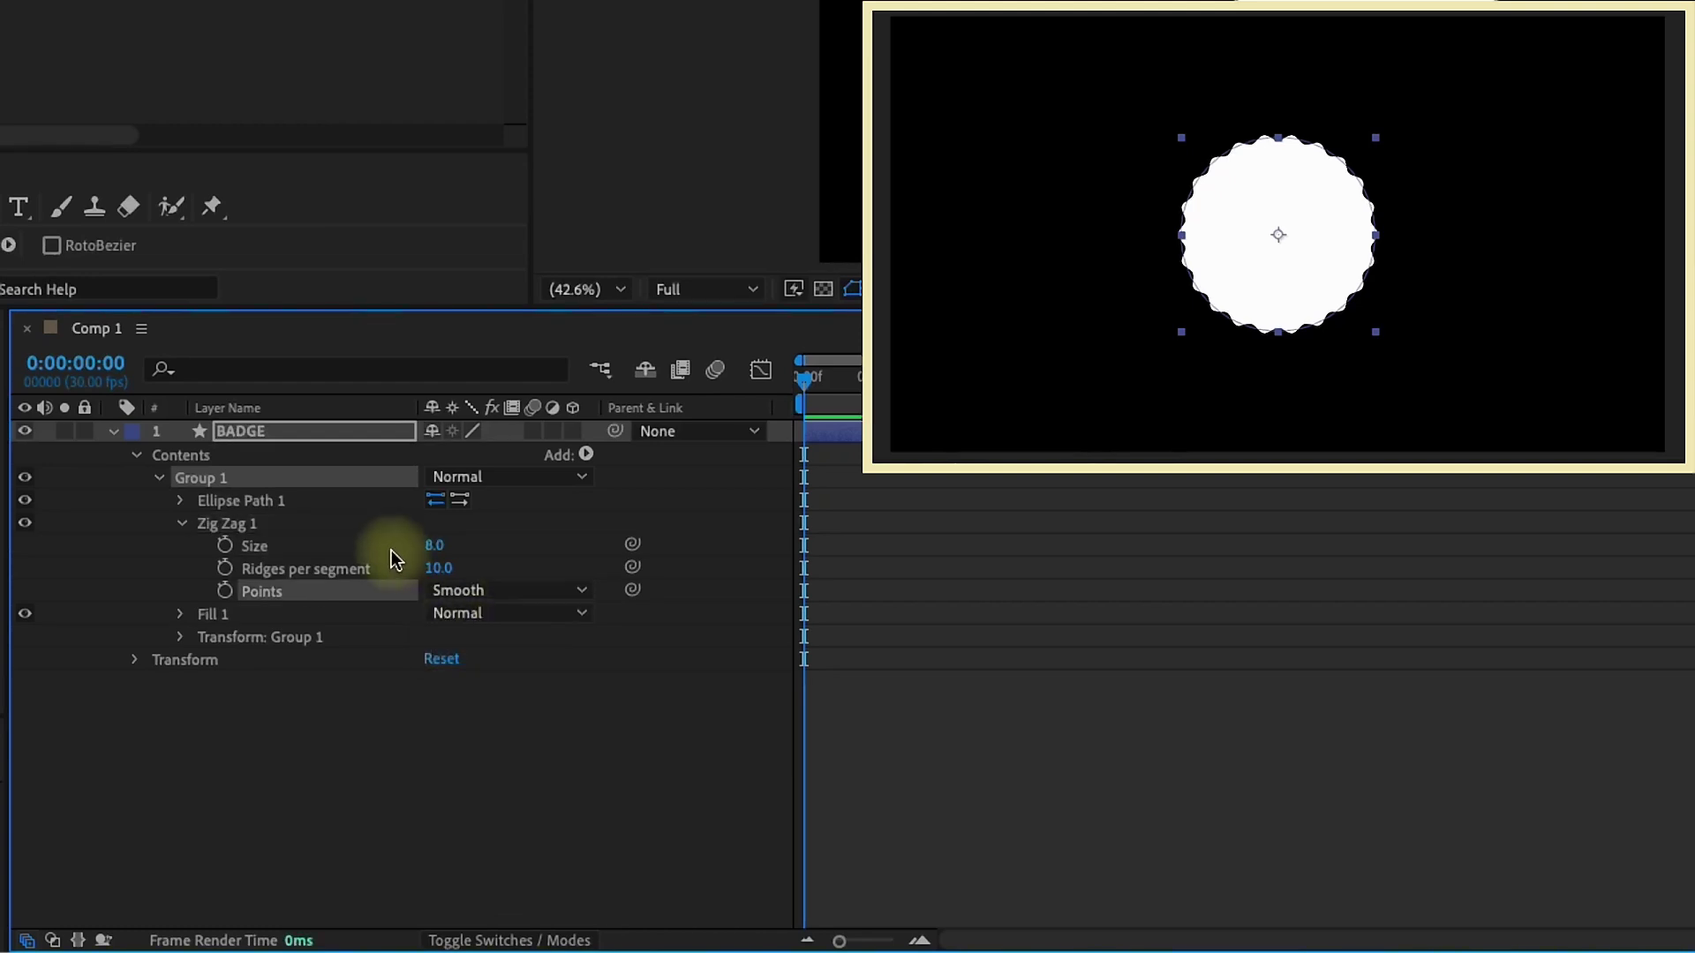
- Enlarge the ellipse to 800×800
click(182, 523)
click(180, 501)
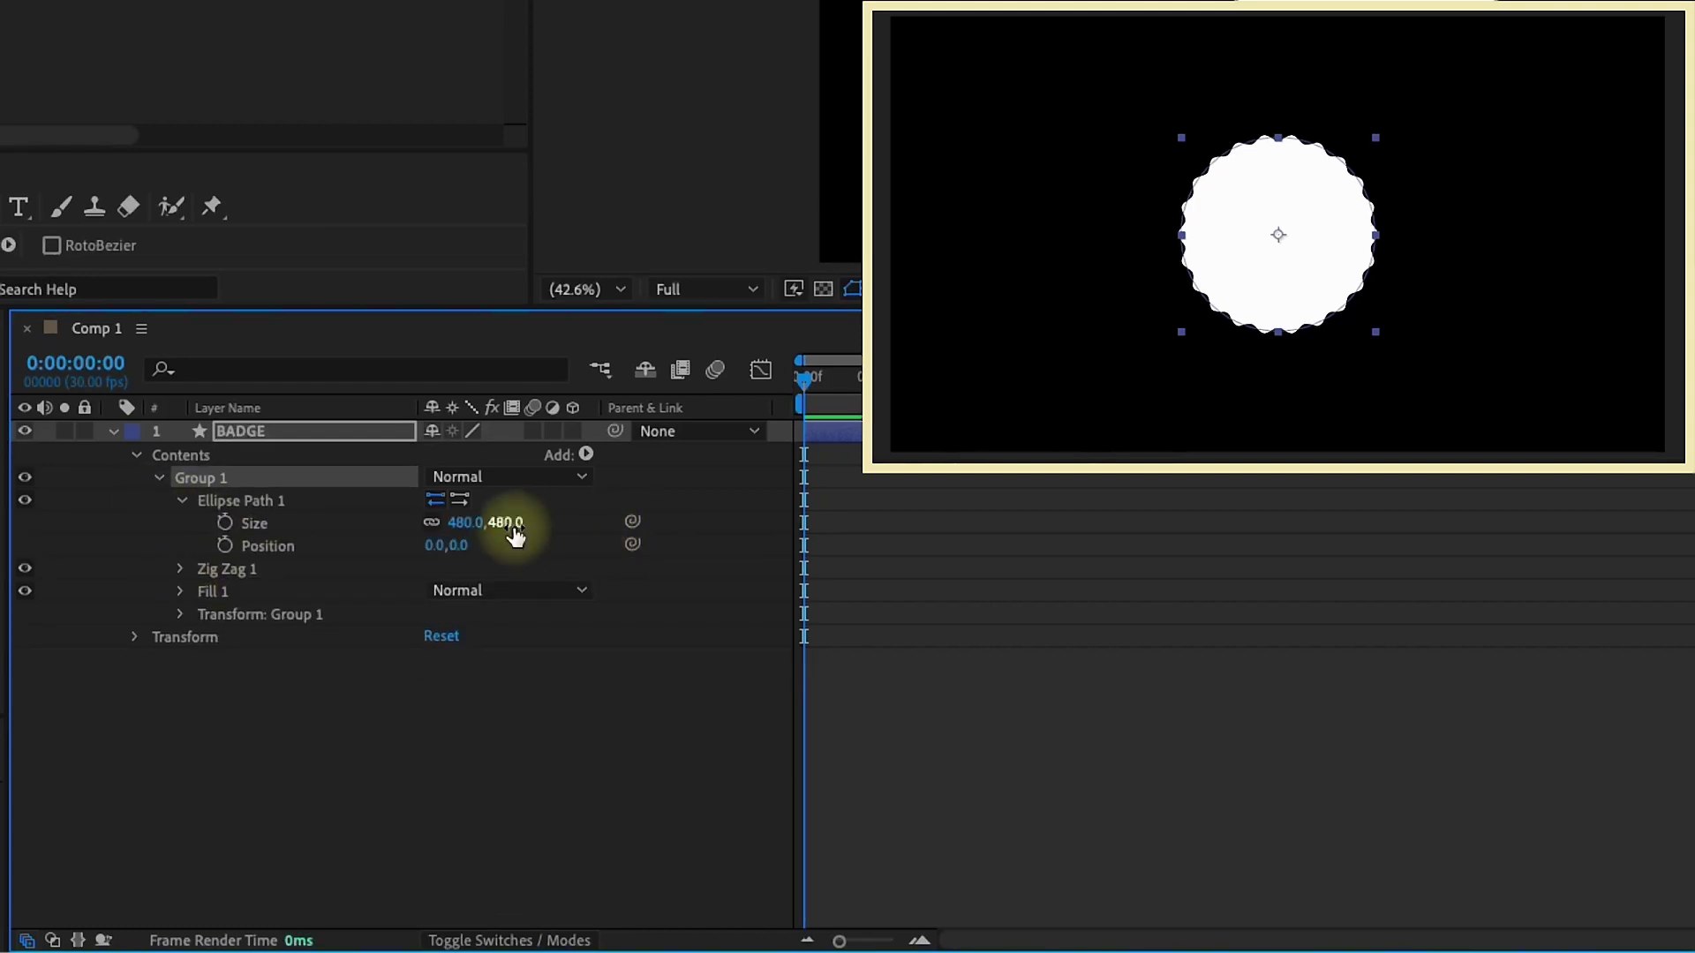
drag(456, 528, 828, 469)
click(468, 523)
text(80)
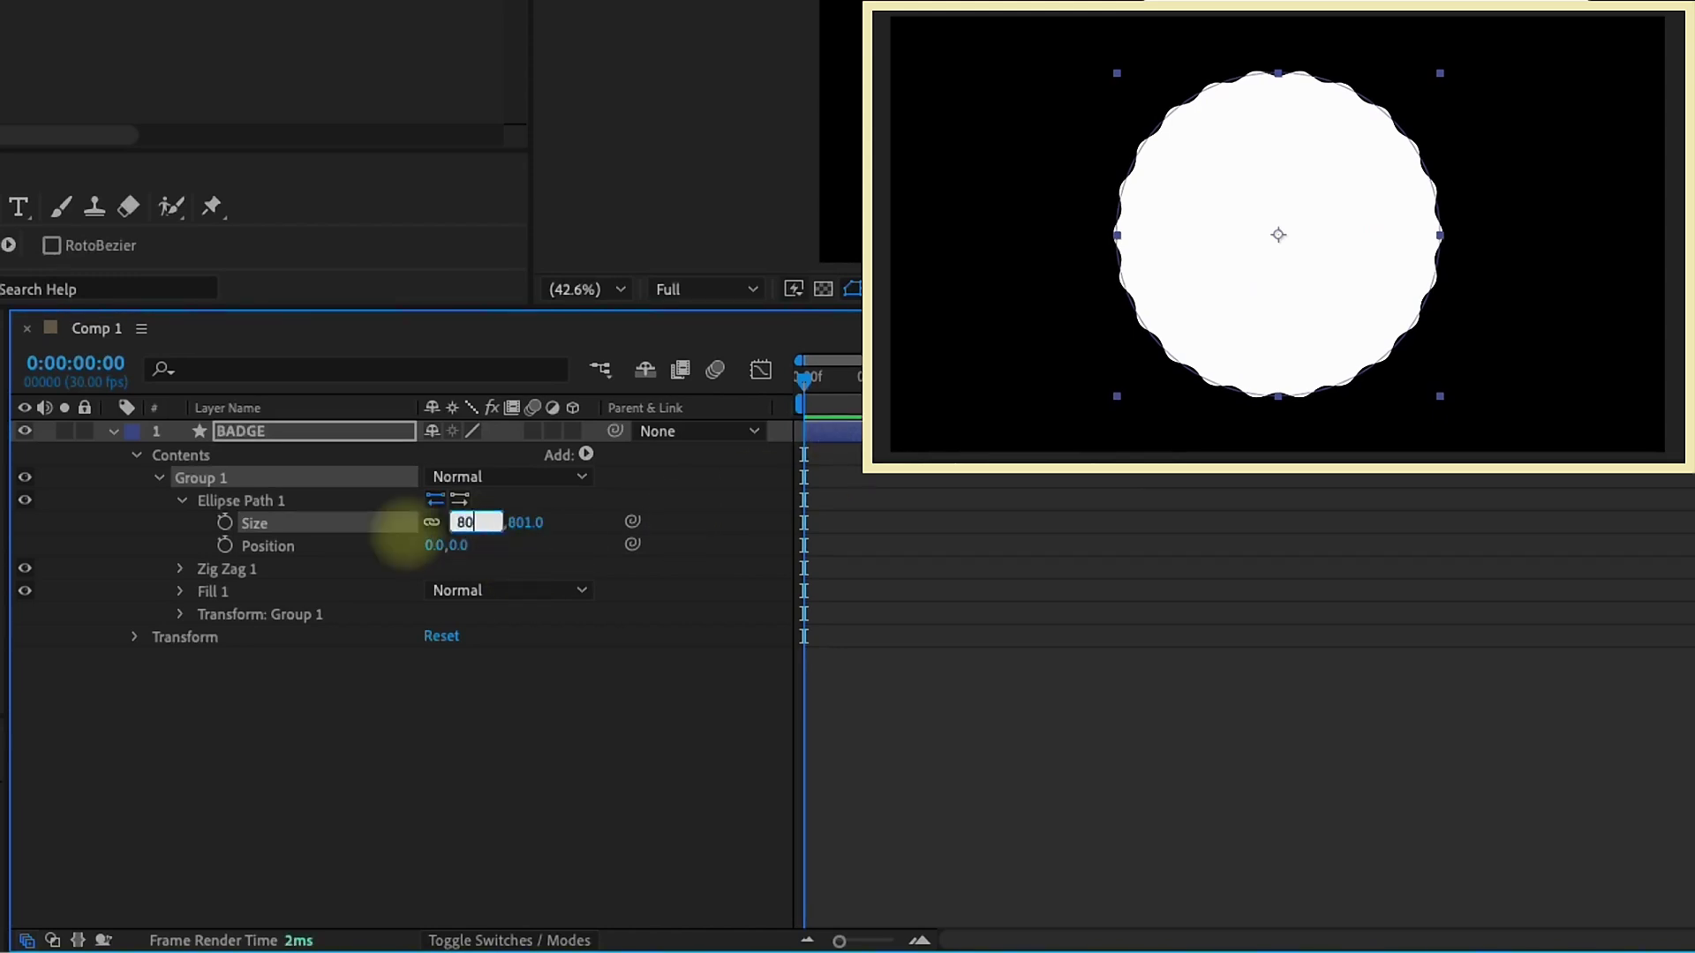
text(0)
key(Return)
- Raise the Zig Zag size to make the rim ridges bigger
click(182, 501)
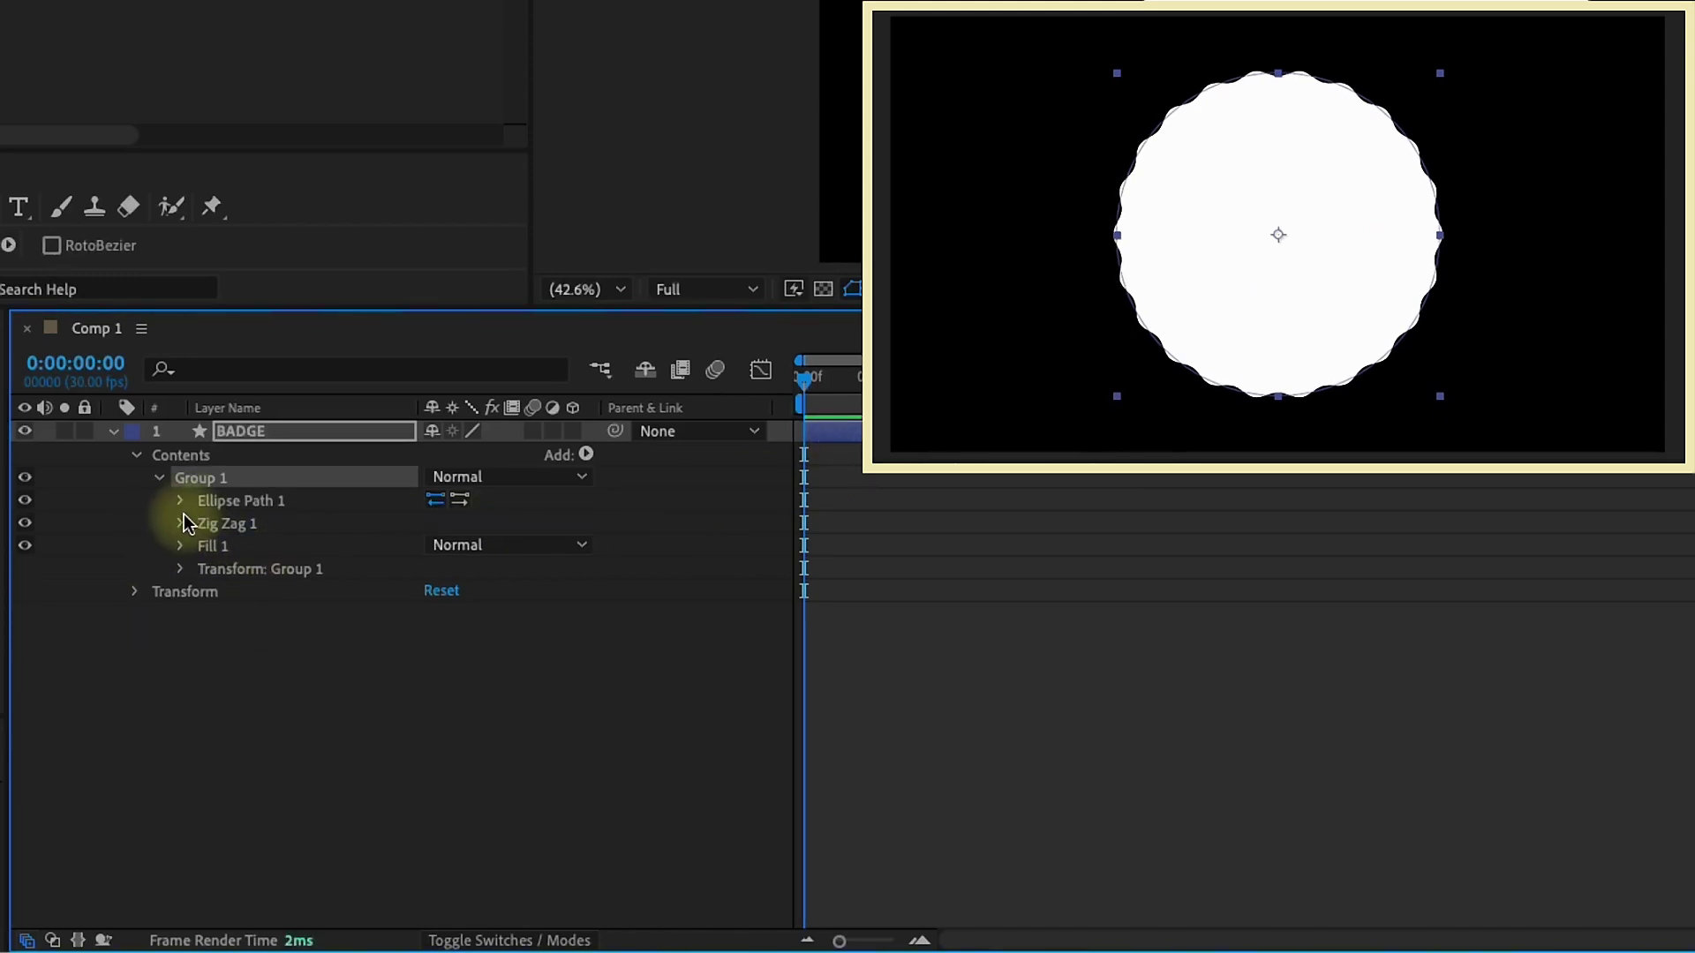
click(180, 524)
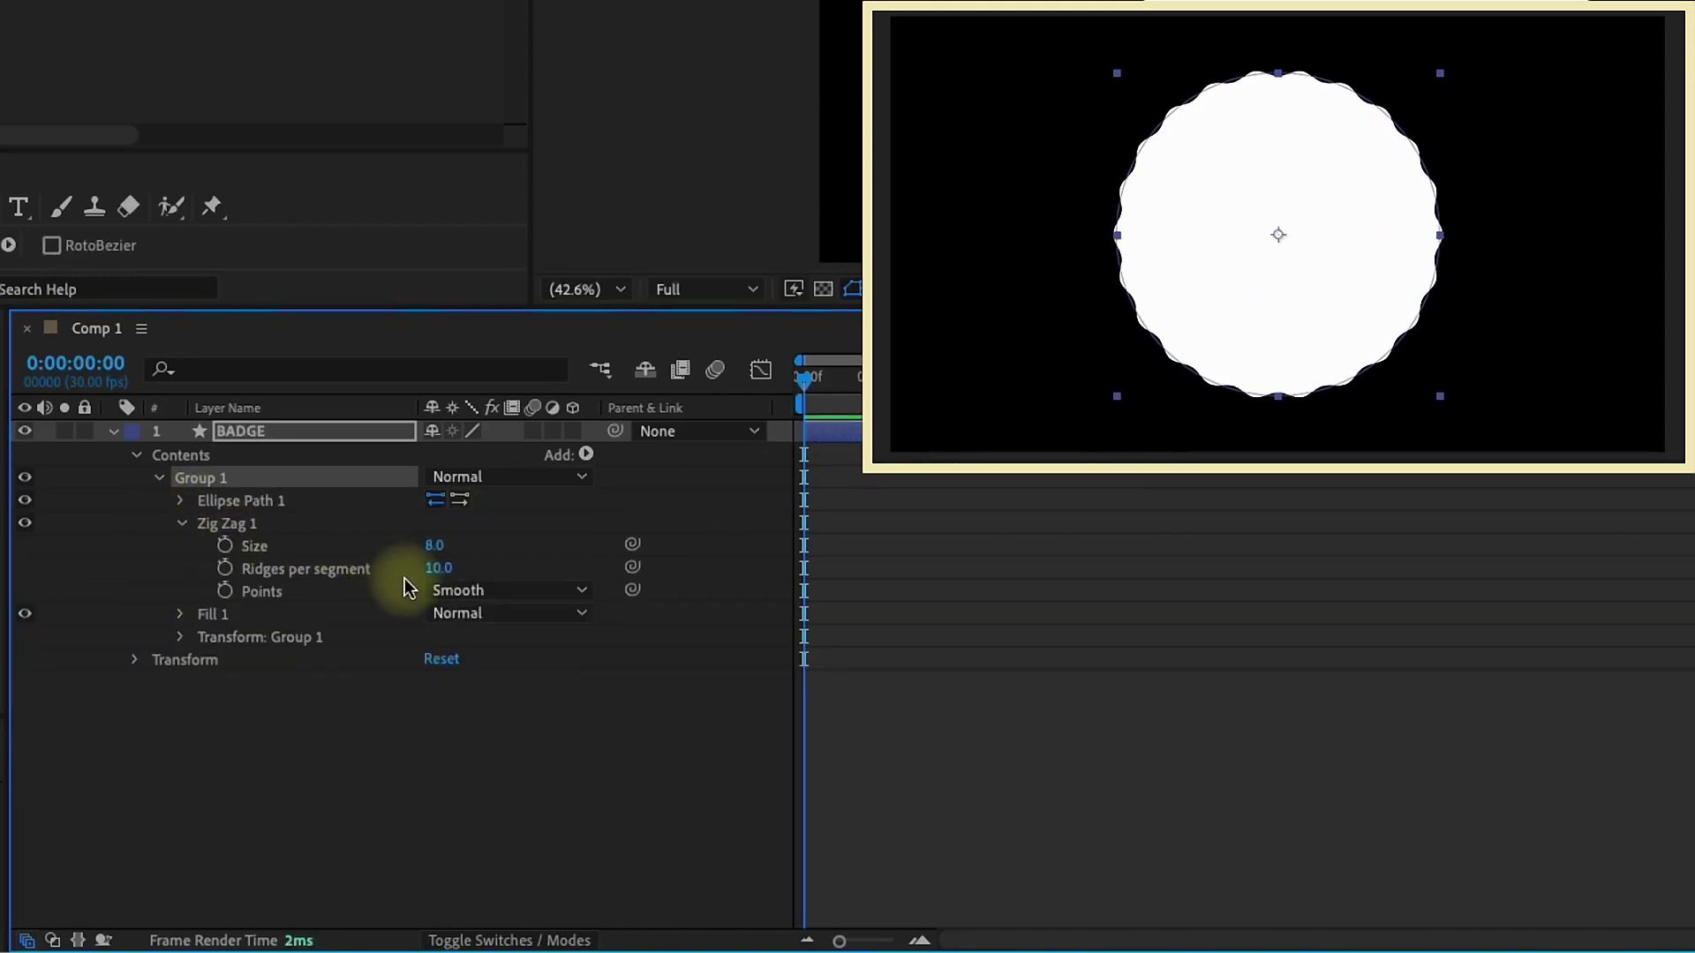
drag(434, 545, 441, 546)
click(439, 545)
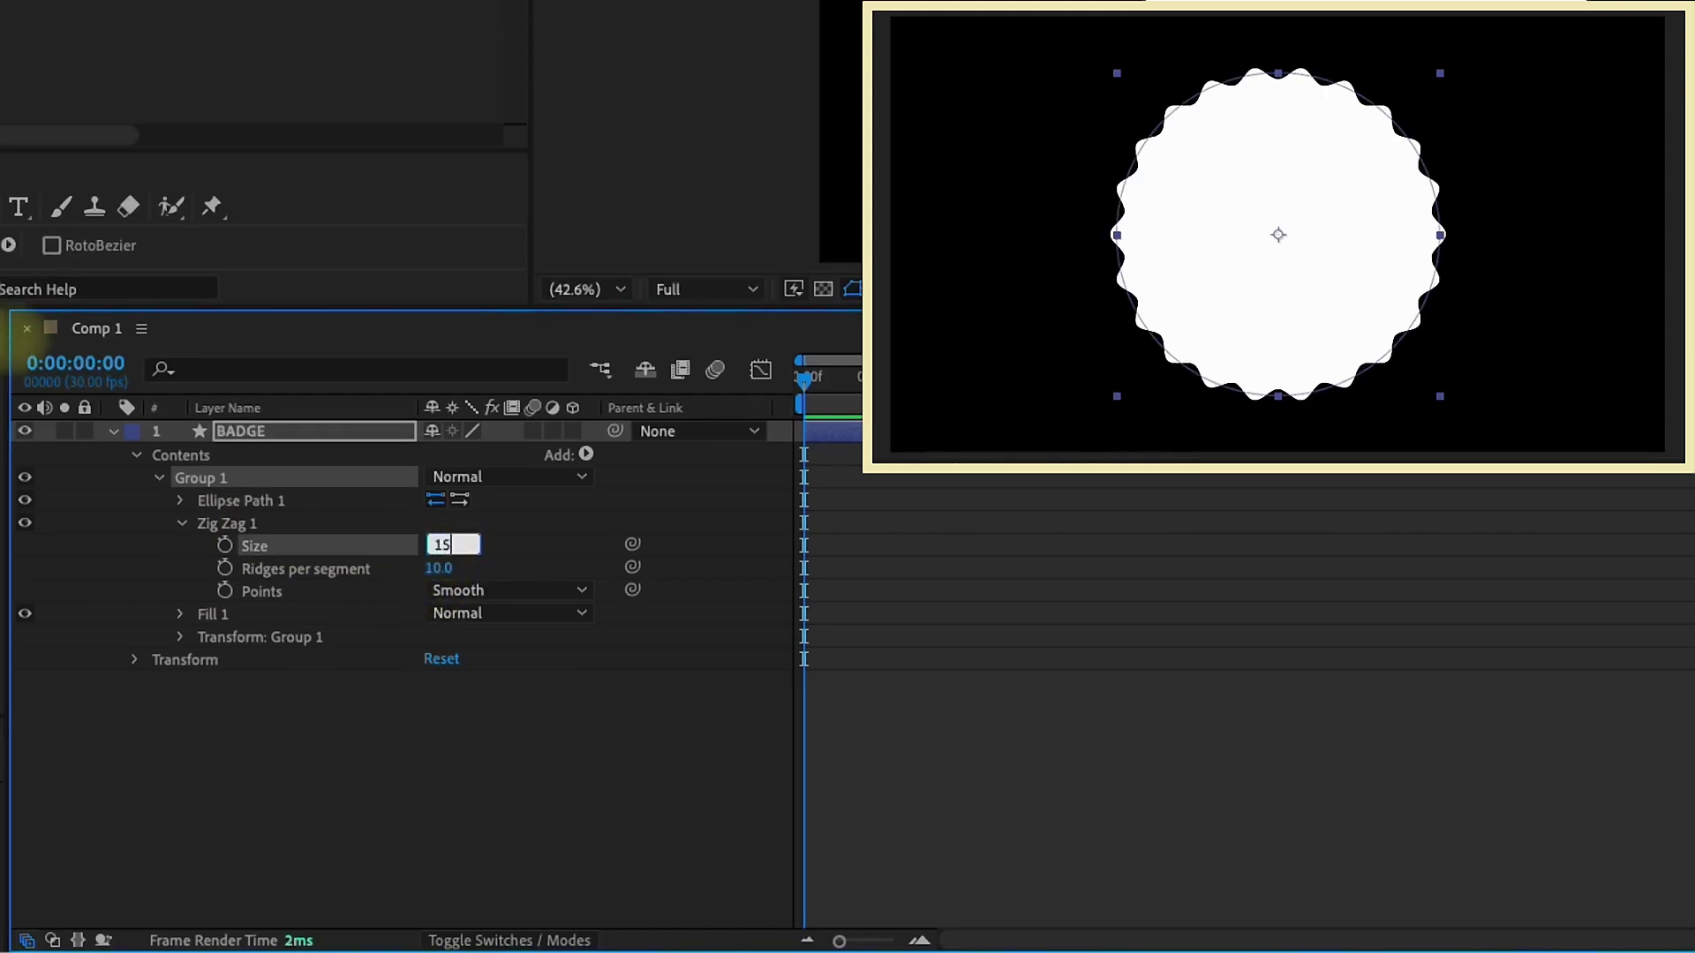
- Duplicate Group 1 as Group 2 and delete Group 2's Zig Zag
click(159, 478)
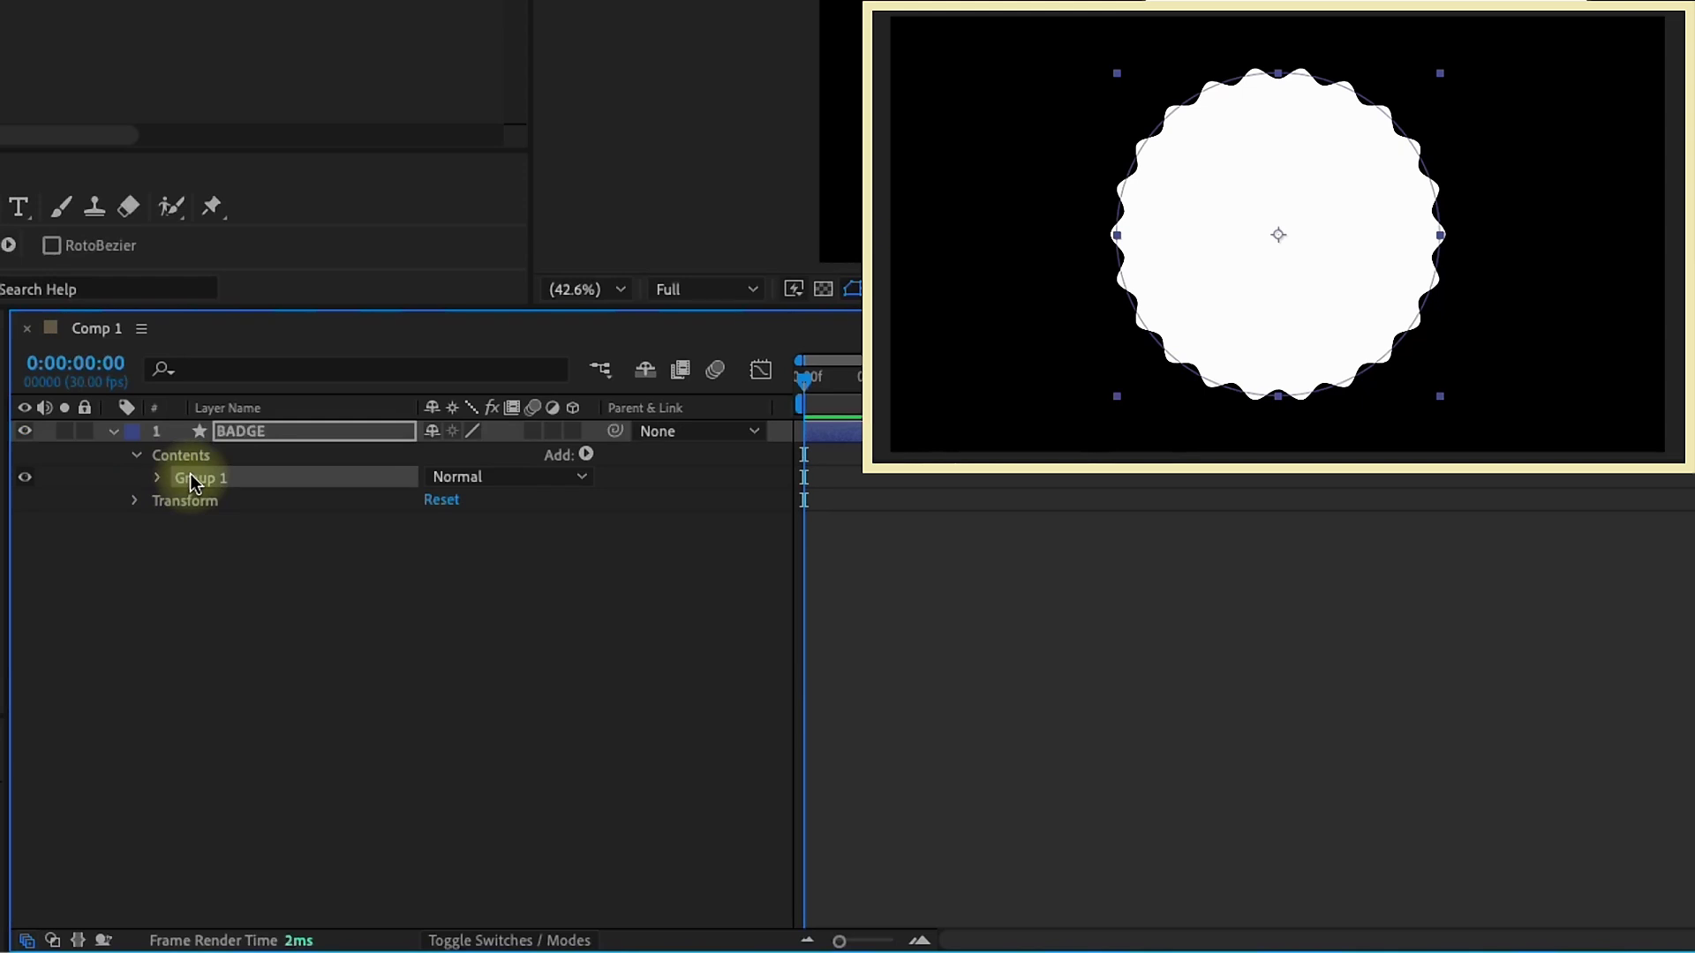
key(super+d)
click(157, 477)
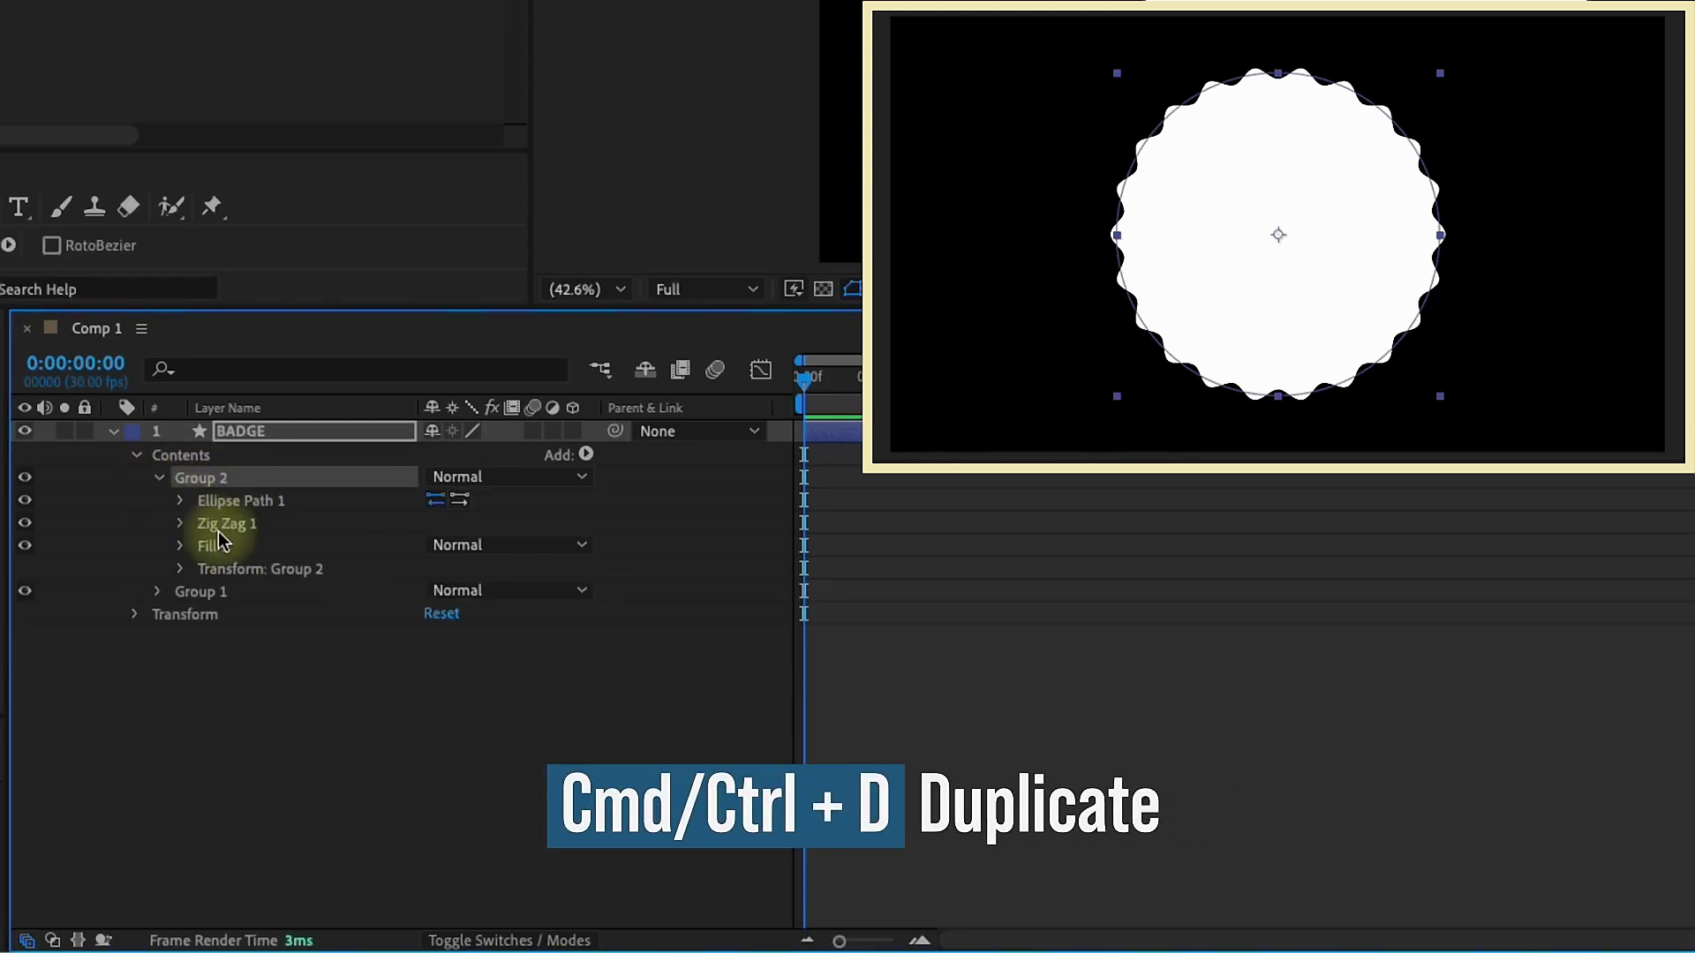
click(225, 528)
key(Delete)
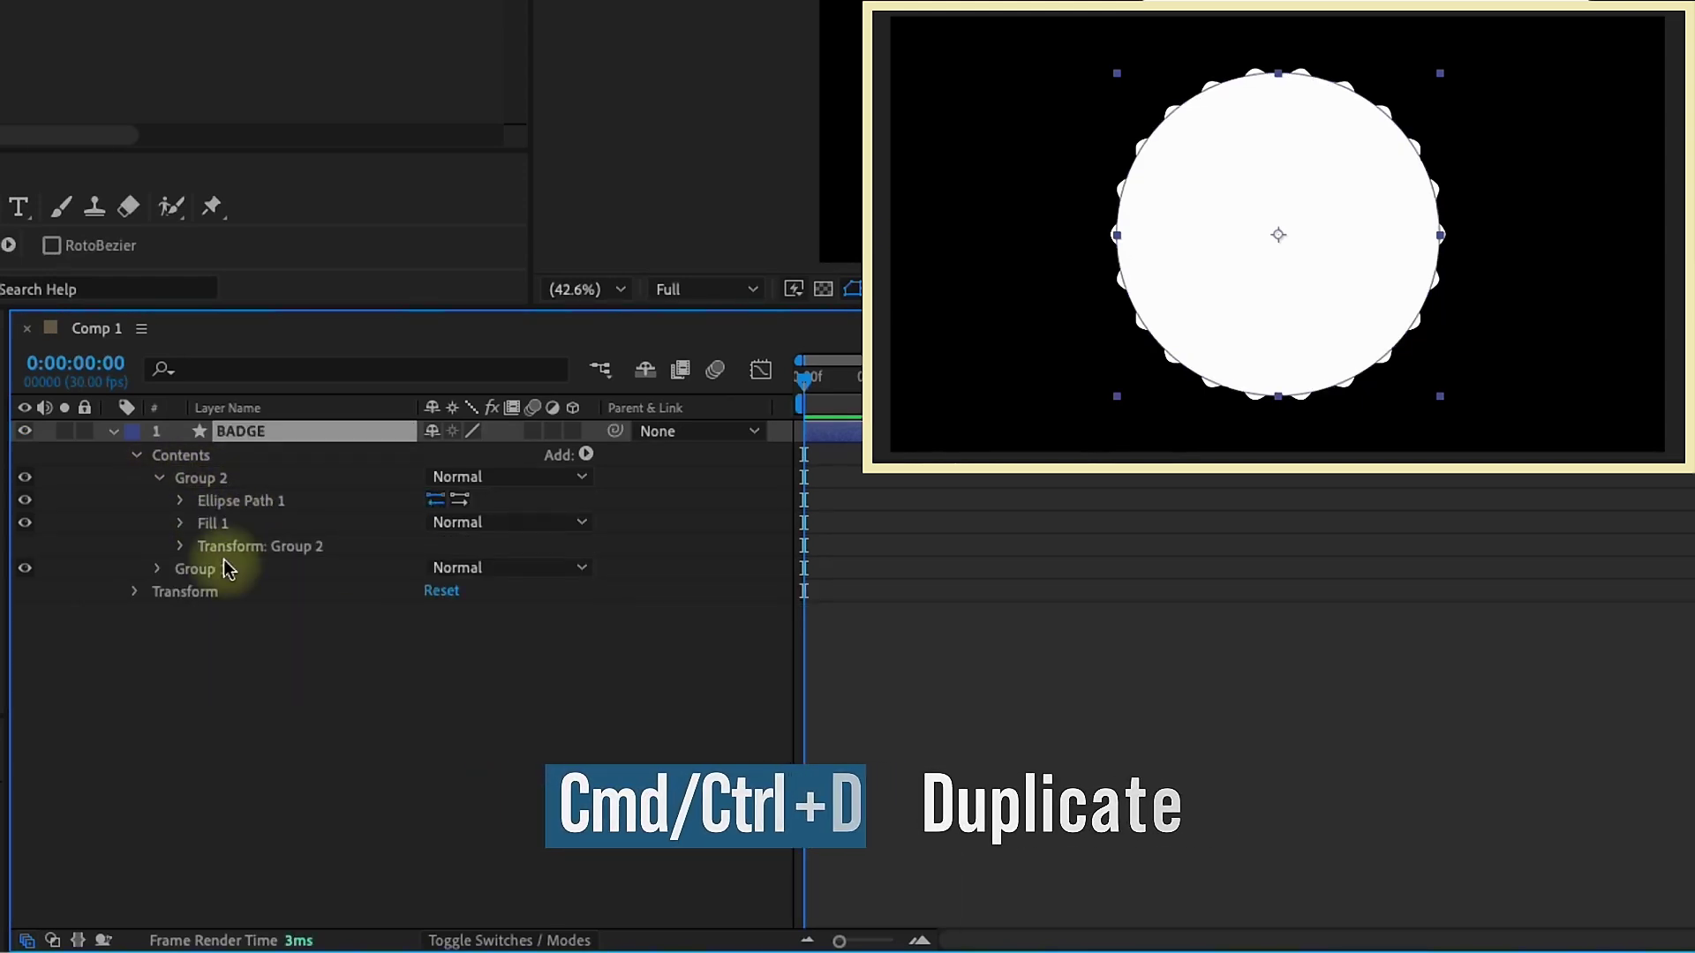
- Change Group 2's fill to dark brown-grey 5F5948
click(182, 524)
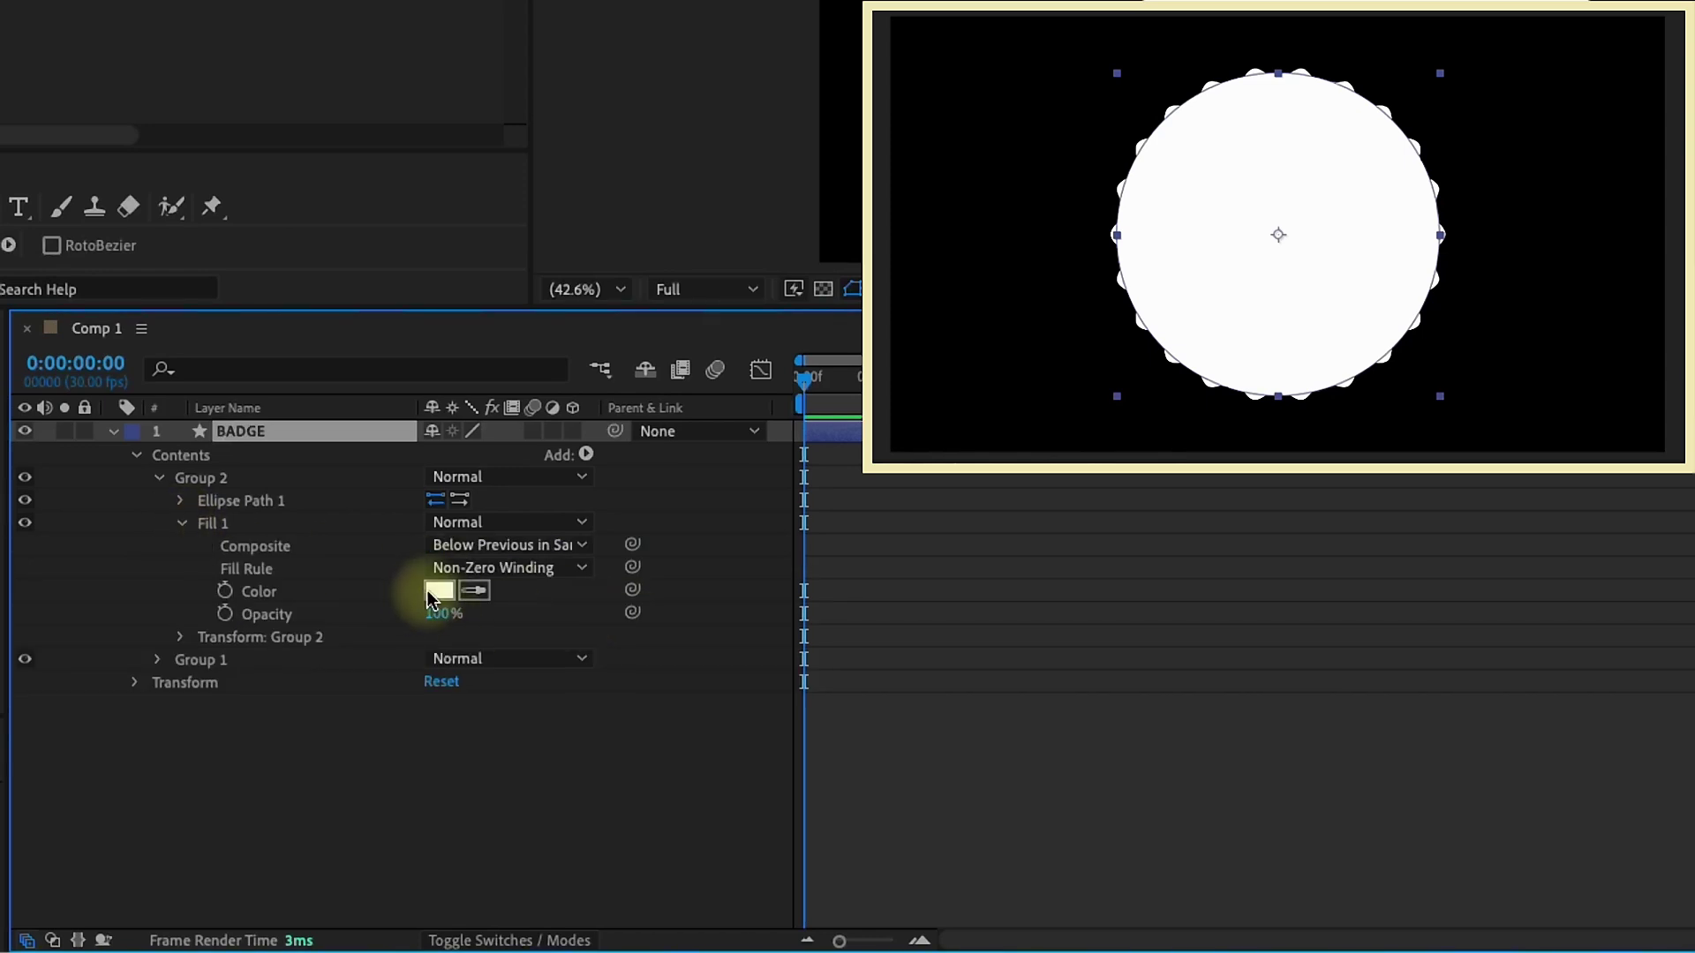
click(439, 593)
drag(1441, 106, 1242, 141)
click(1292, 373)
drag(1177, 265, 1084, 311)
click(1443, 165)
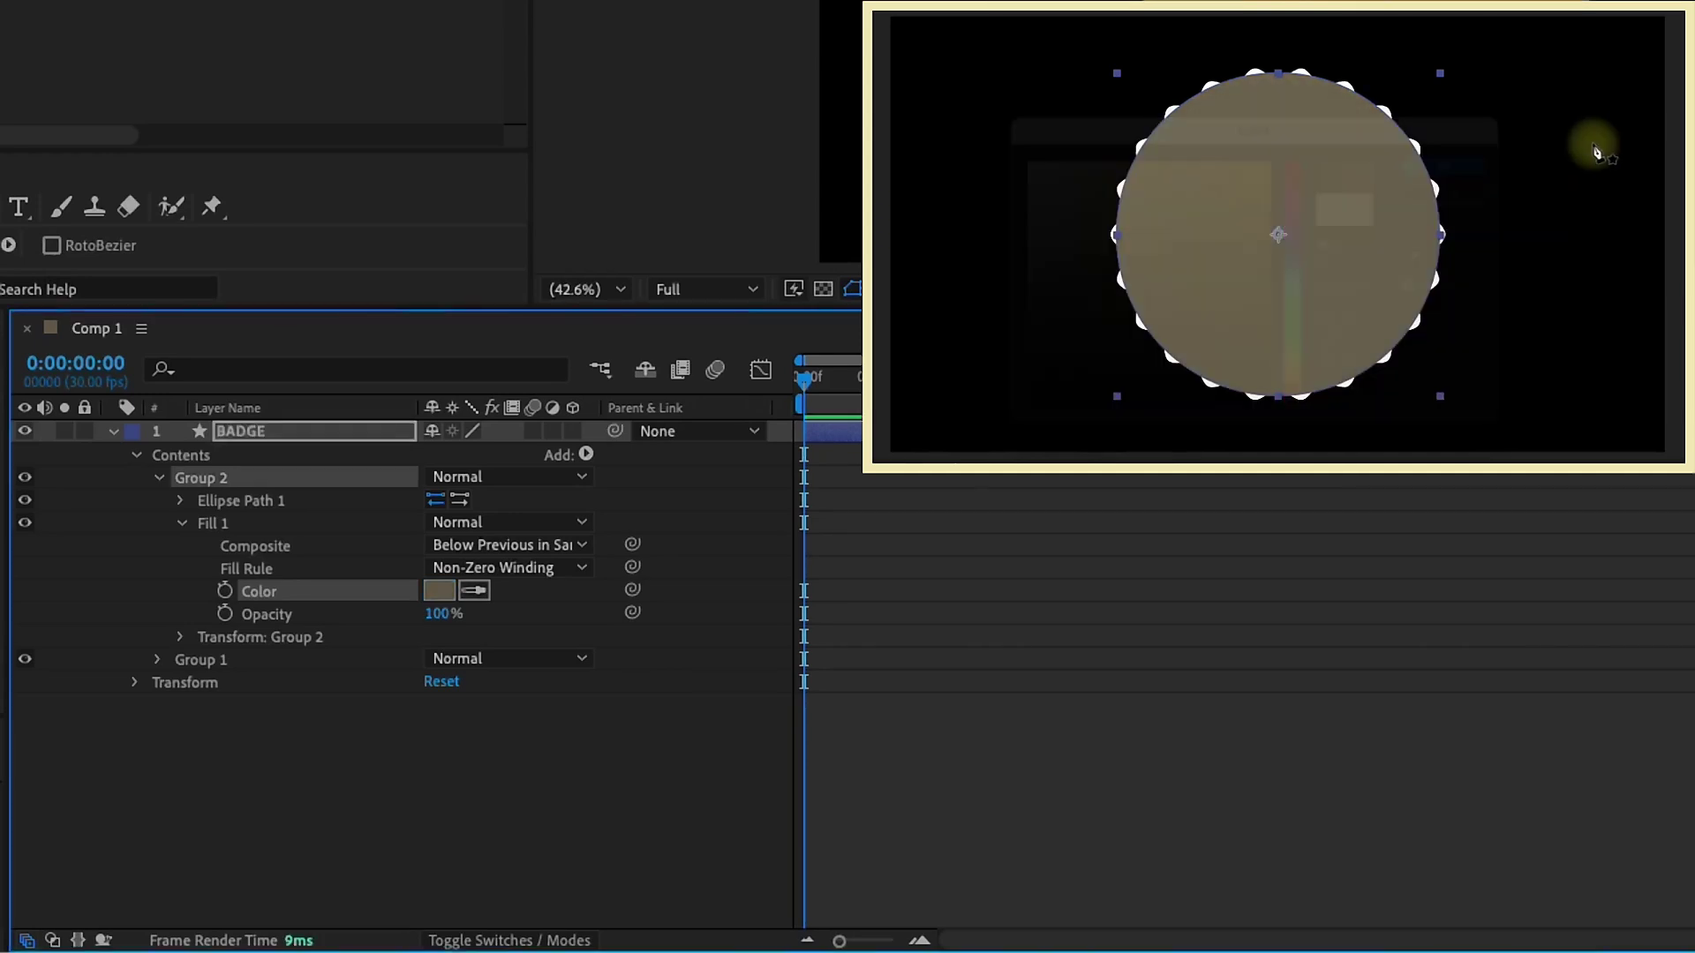
- Shrink Group 2's ellipse to 720×720
click(272, 482)
click(180, 500)
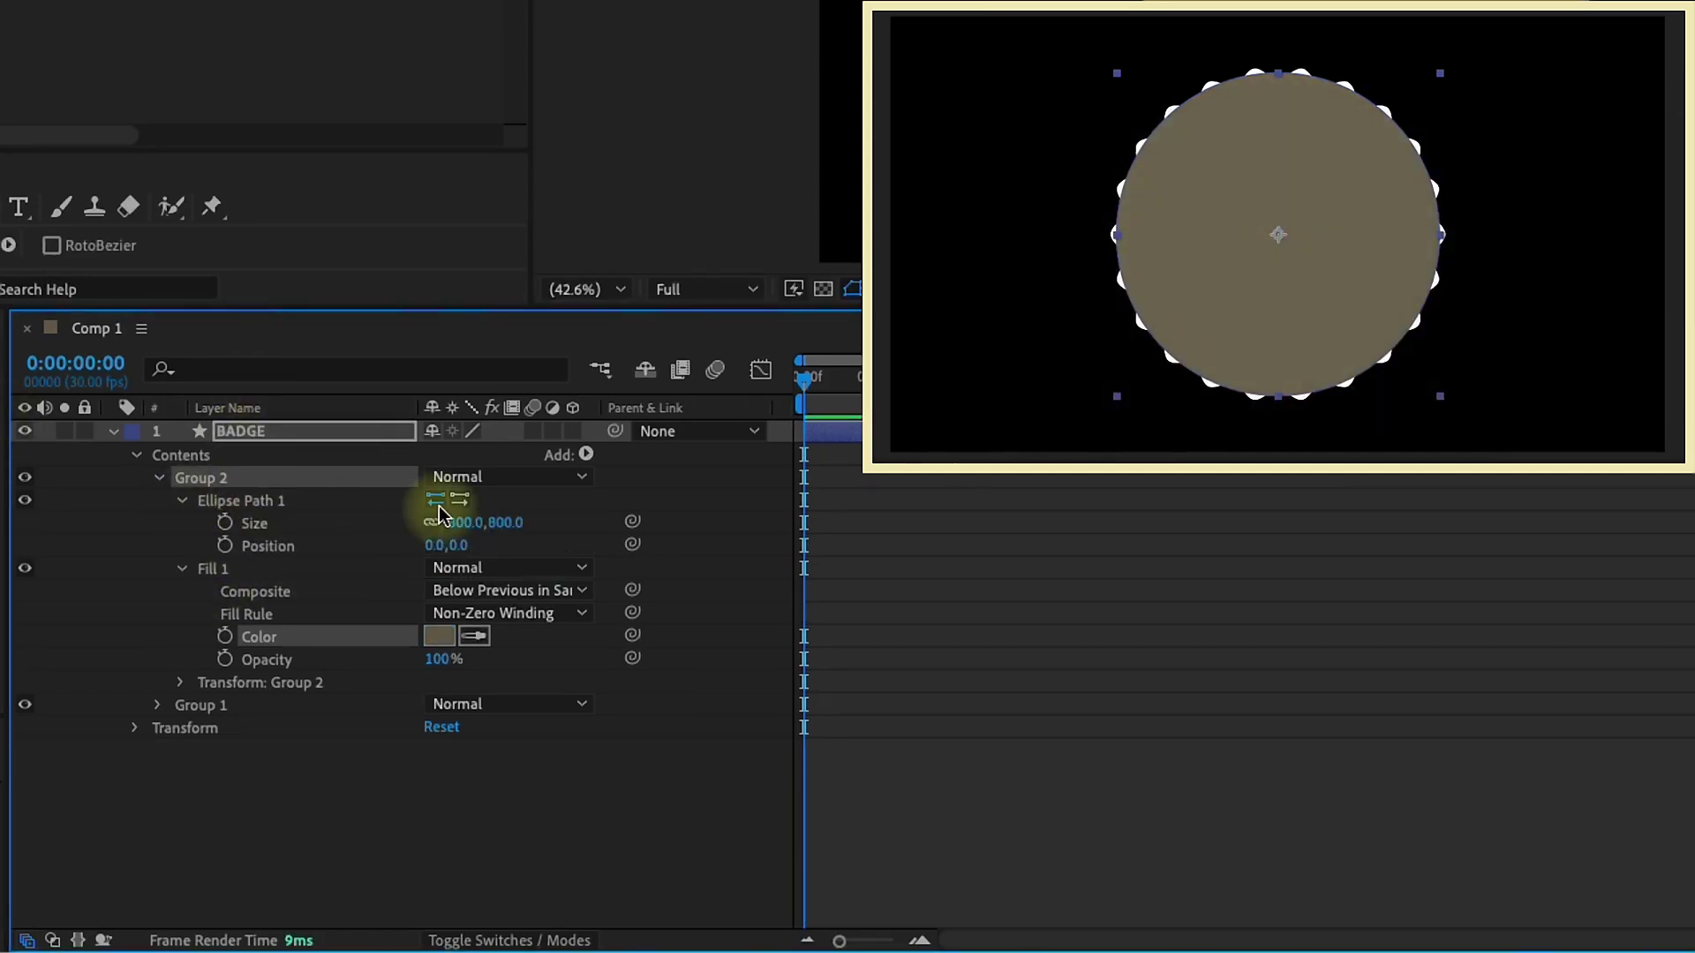
drag(468, 526, 367, 513)
click(469, 522)
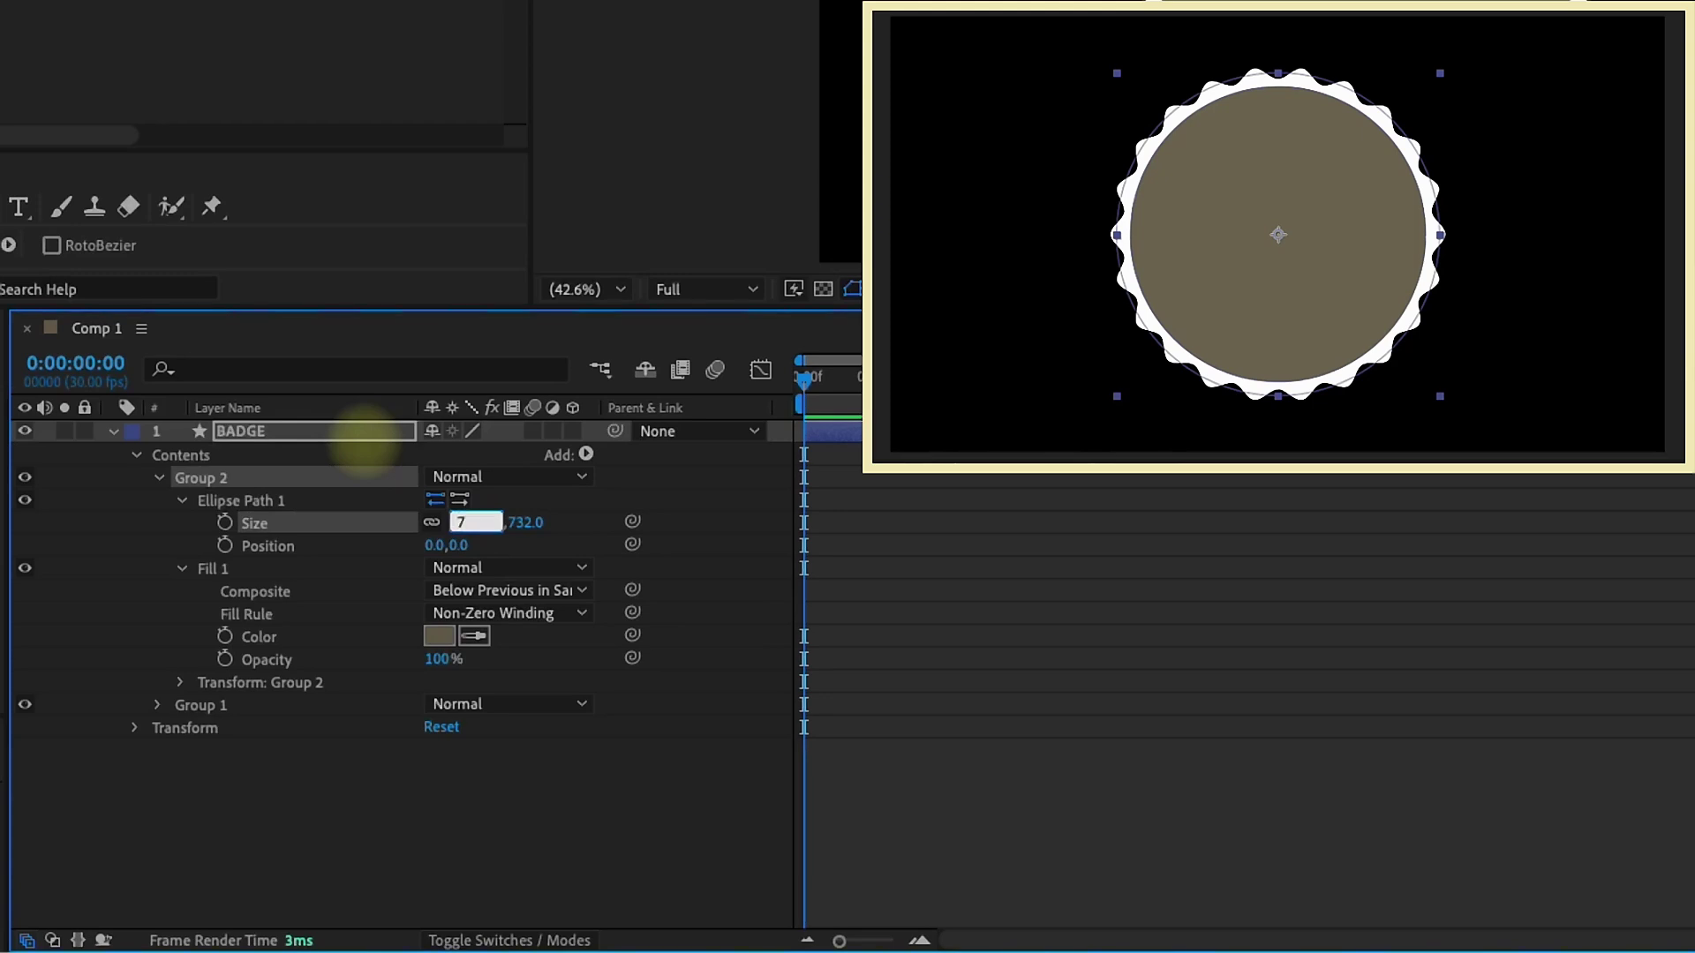
text(720)
key(Return)
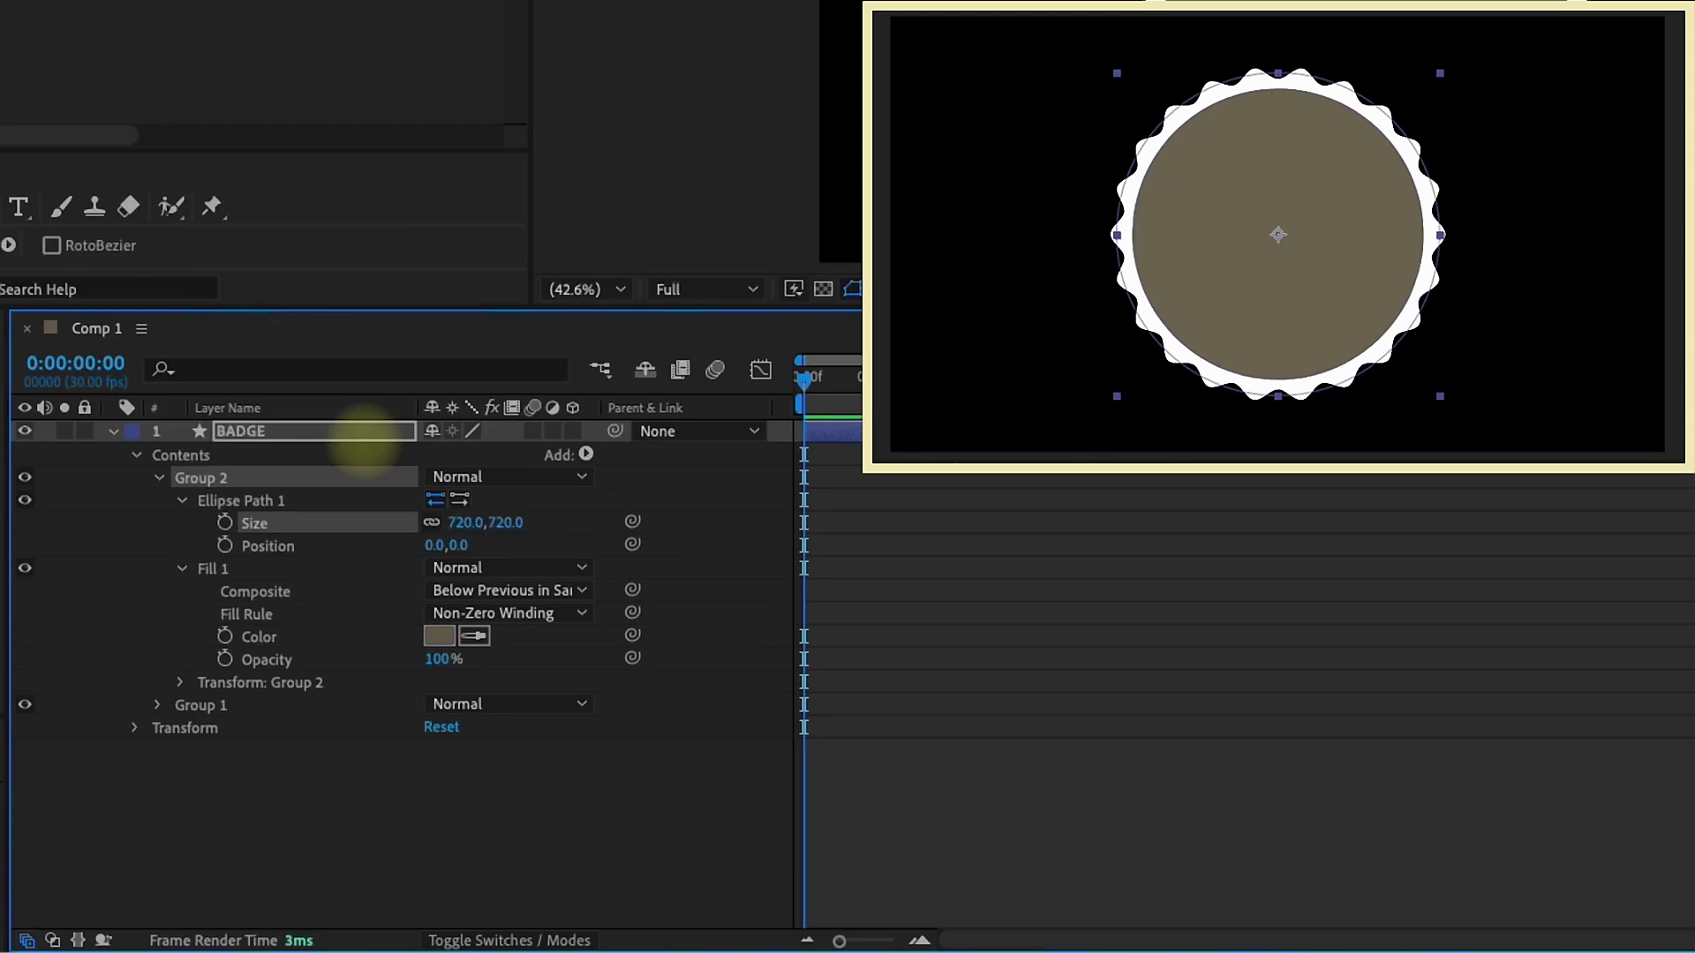
click(167, 479)
- Duplicate Group 2 as Group 3 and delete its fill
click(184, 478)
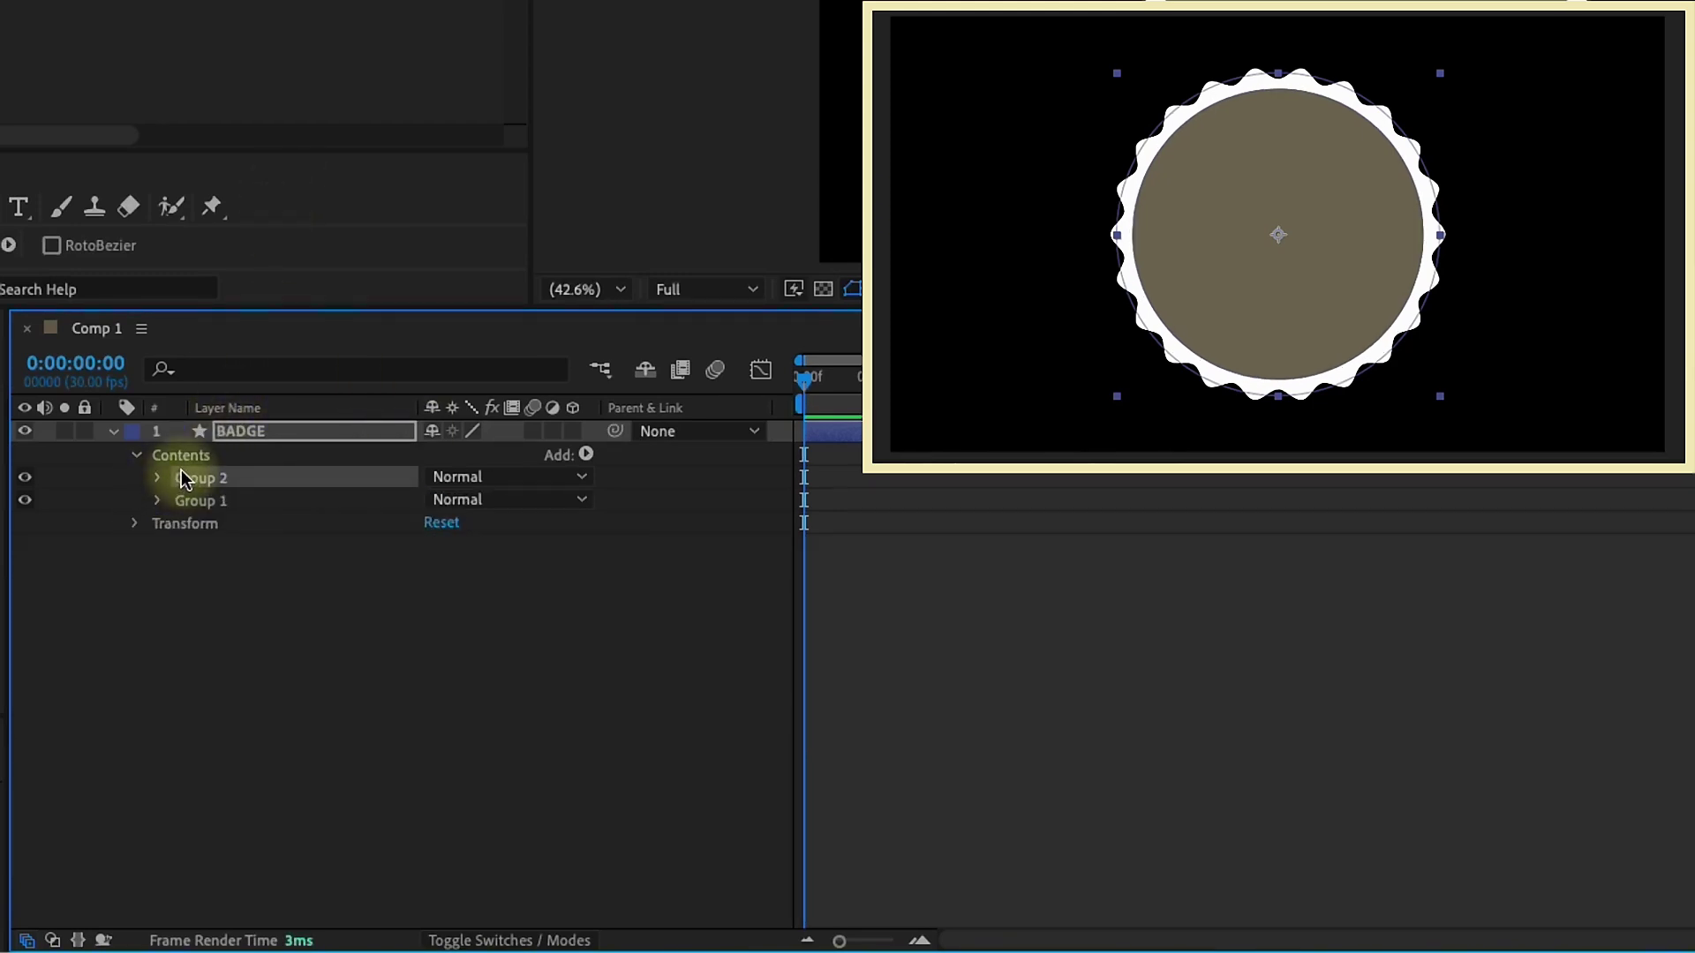
key(super+d)
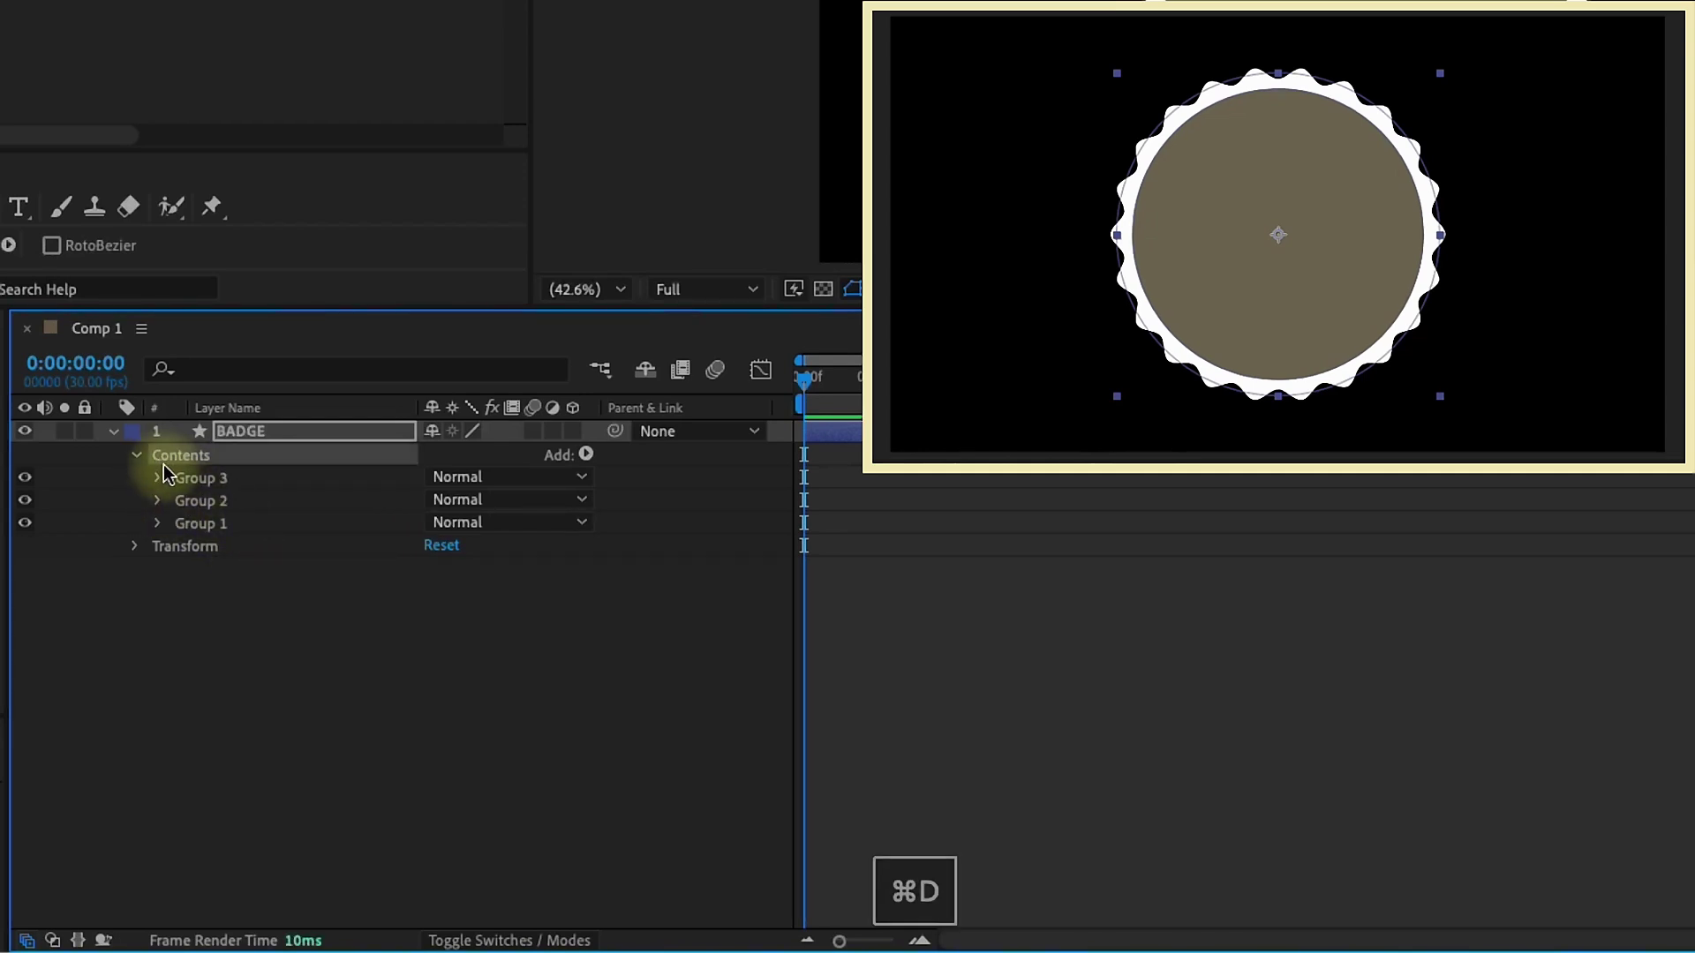
click(159, 478)
click(199, 542)
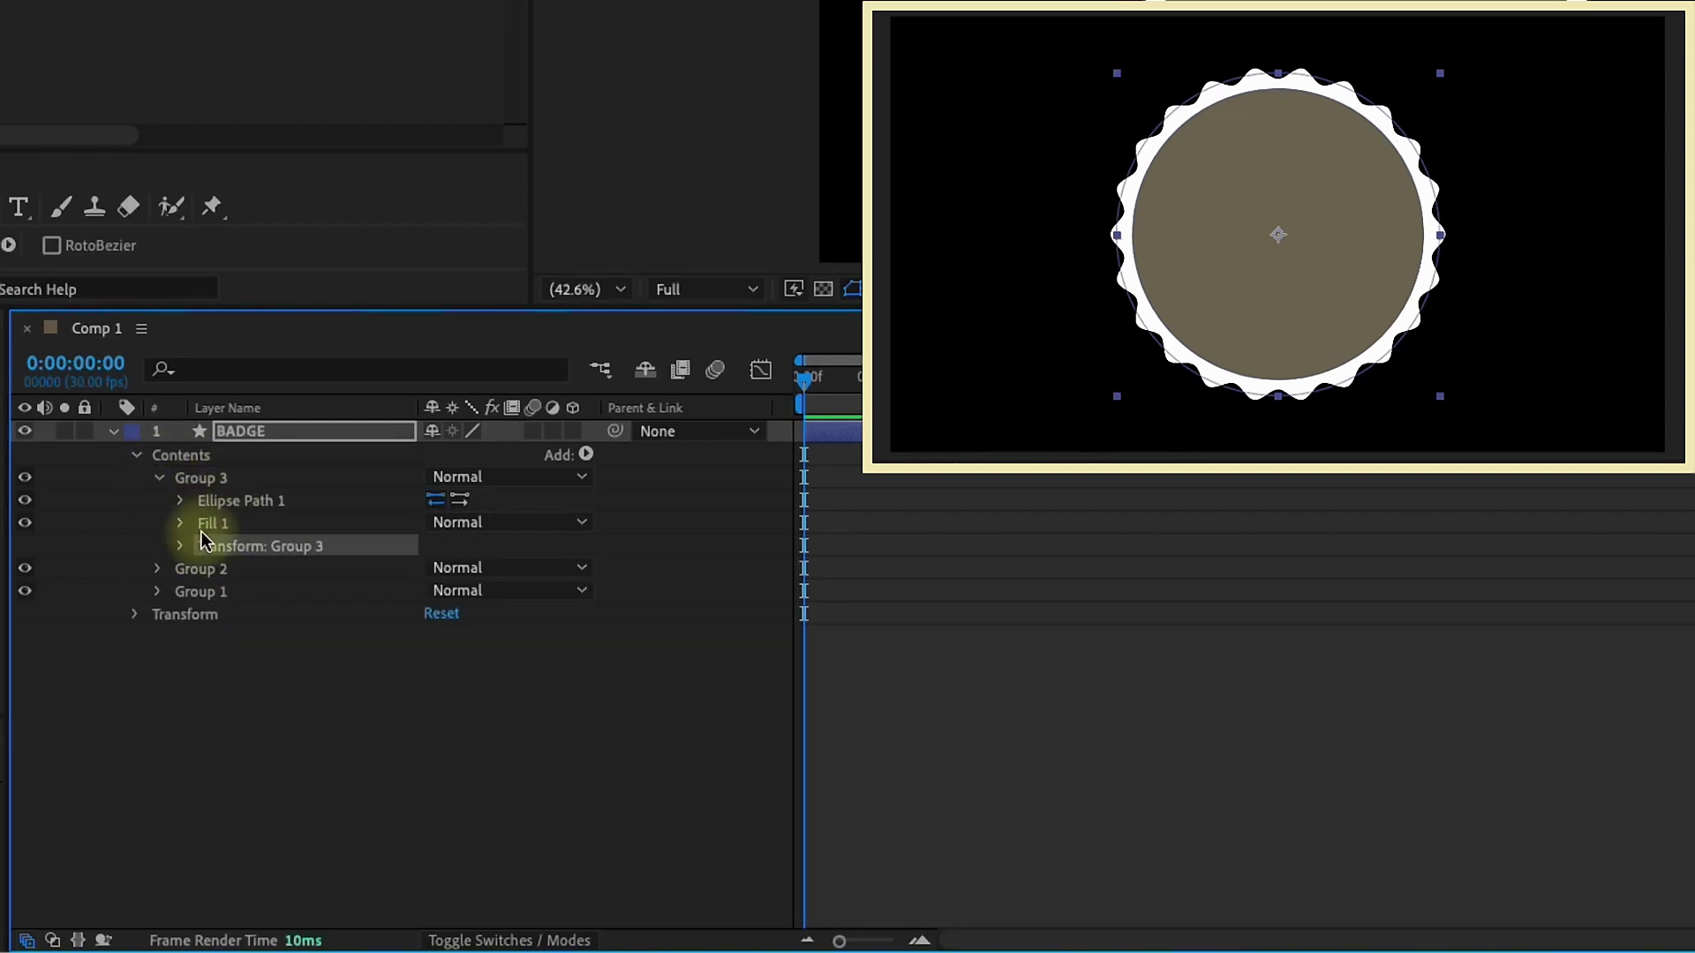
click(225, 527)
key(Delete)
- Add a stroke and move it inside Group 3
click(585, 455)
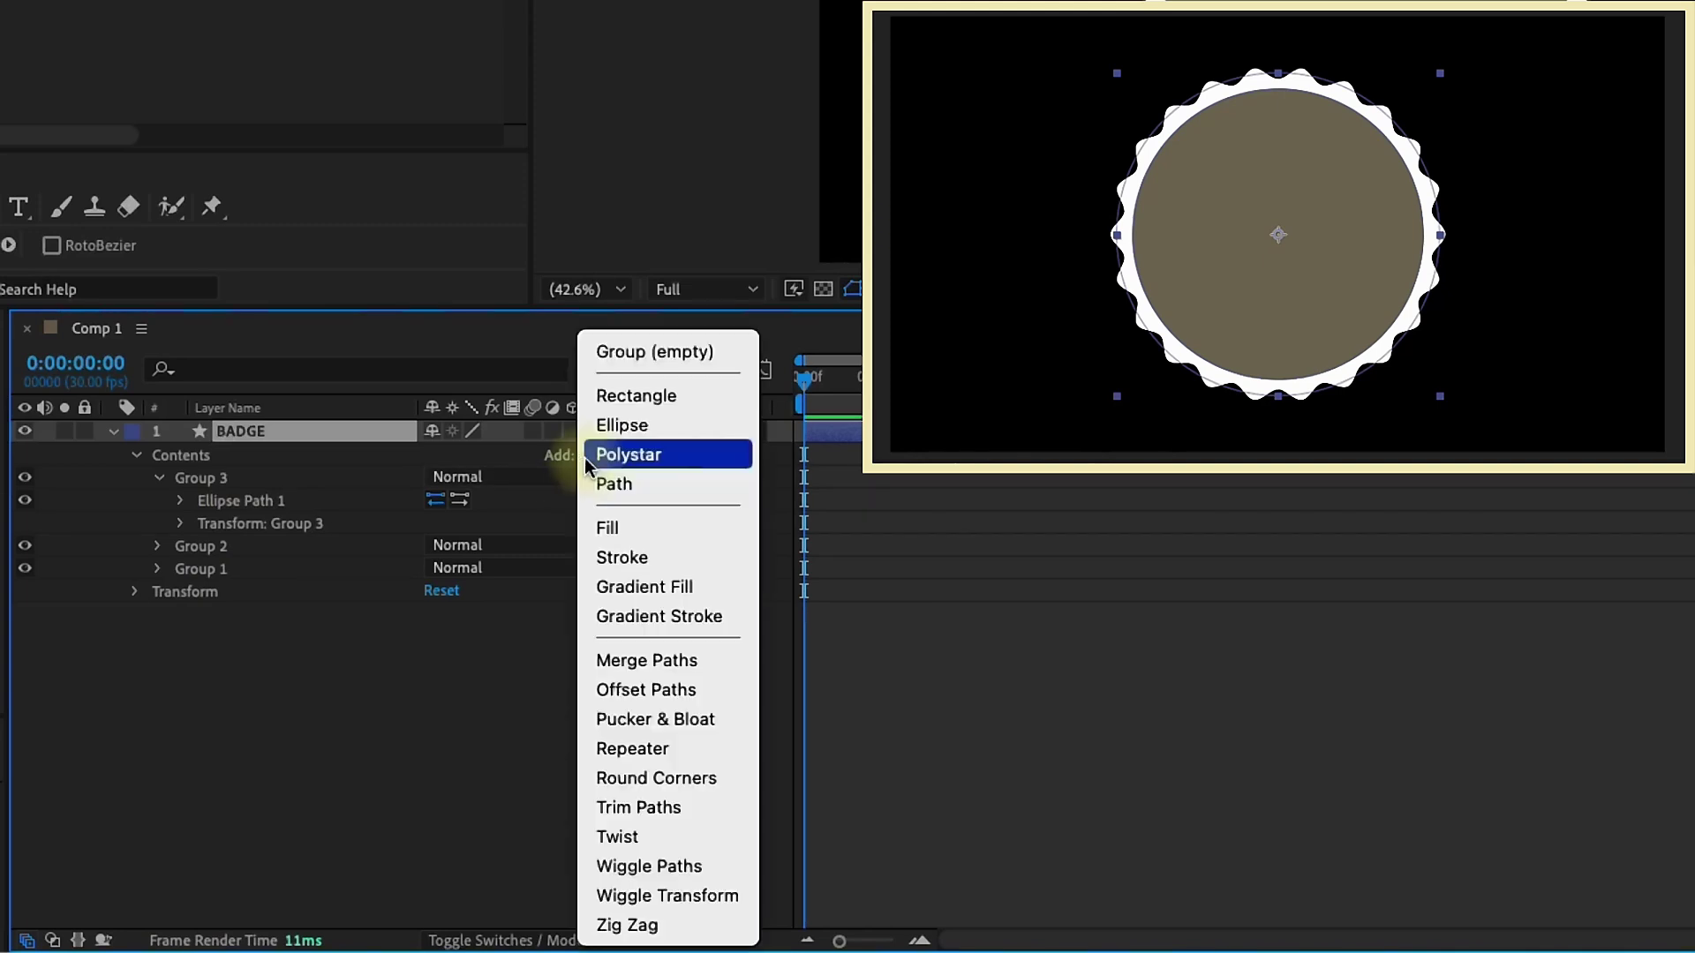
click(642, 566)
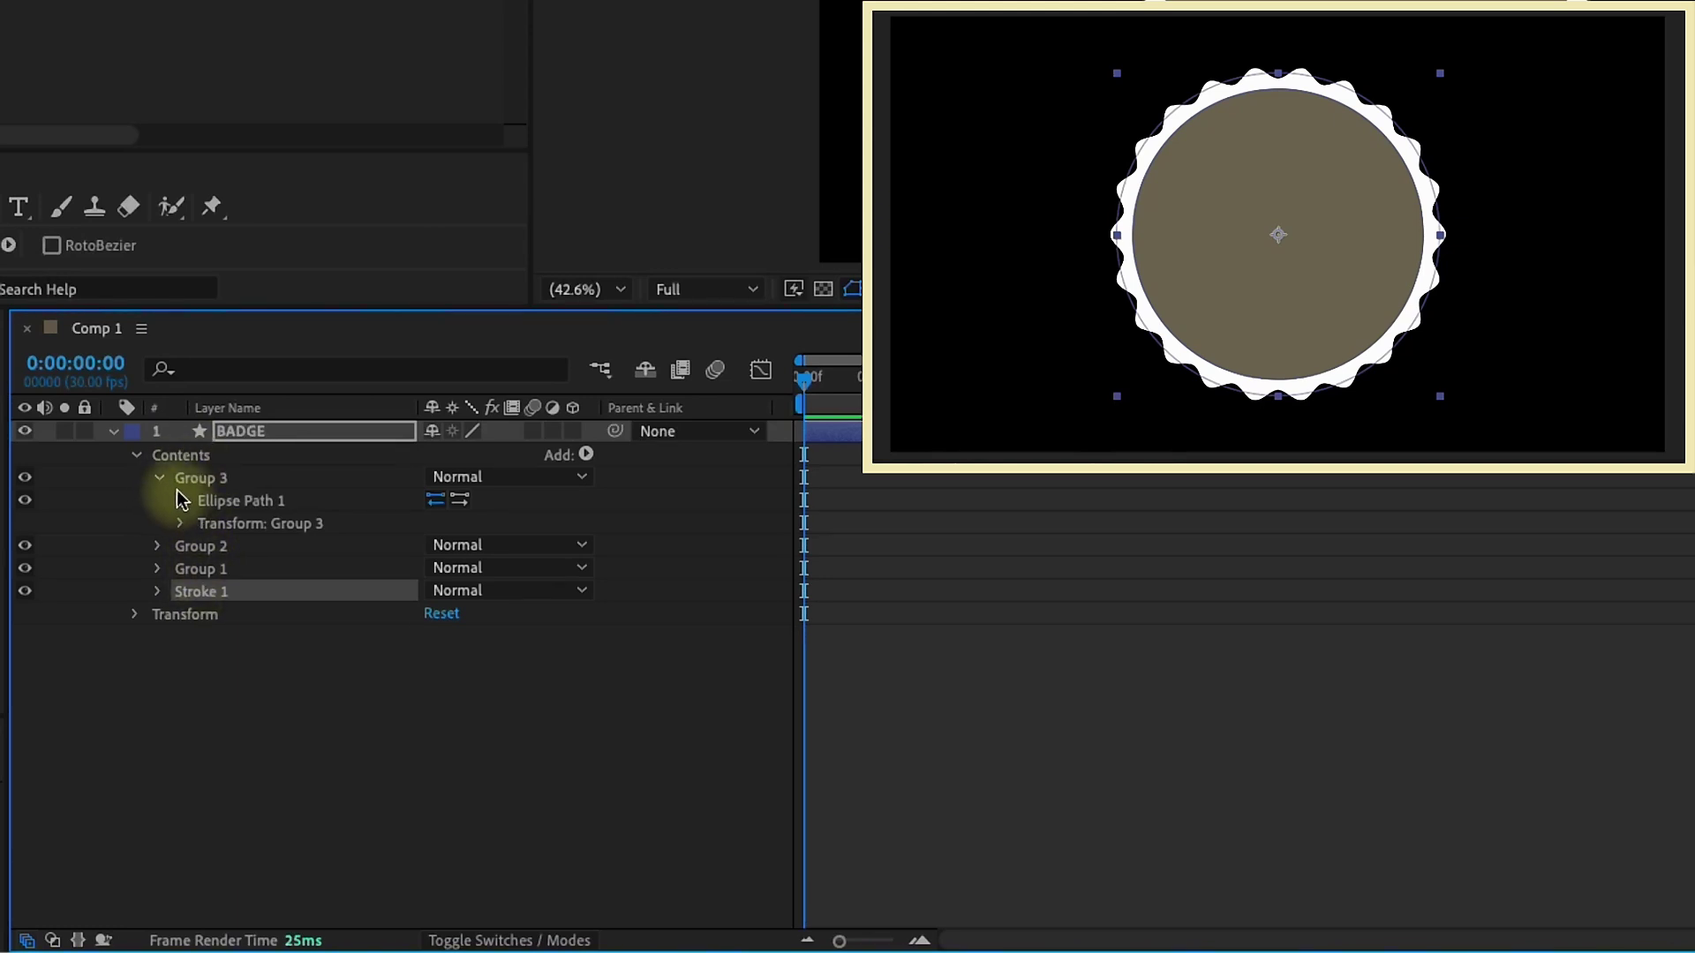
click(203, 478)
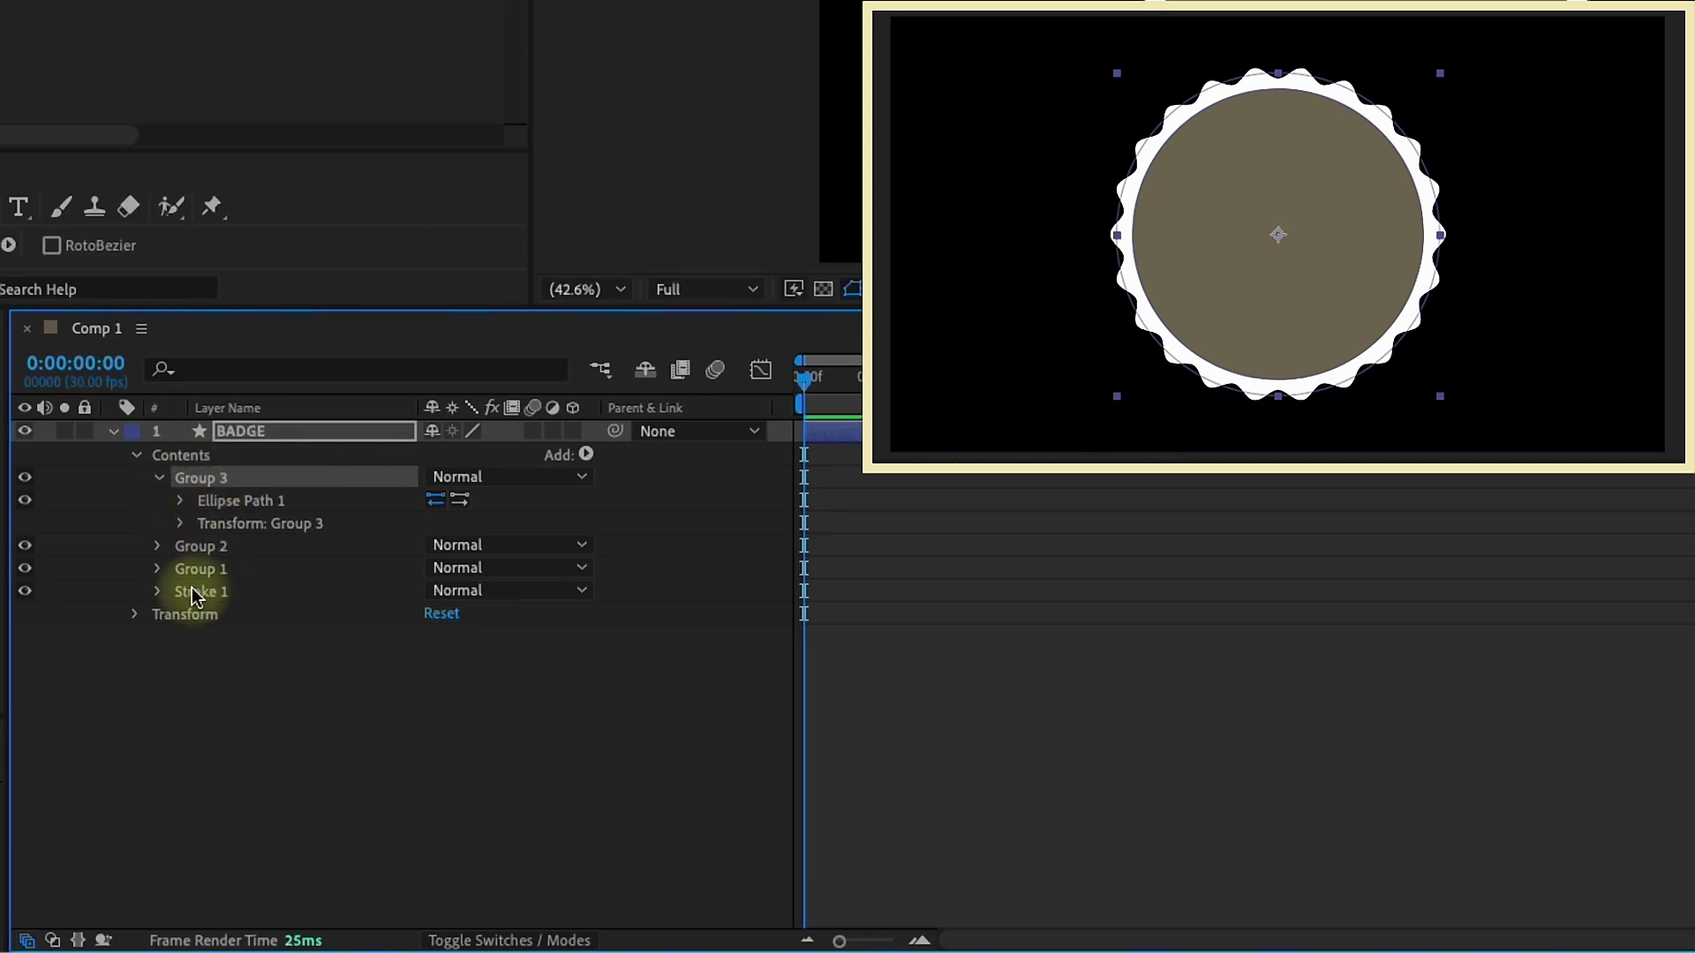
mouse_move(201, 596)
mouse_down()
mouse_move(181, 590)
mouse_move(227, 492)
mouse_move(276, 527)
mouse_up()
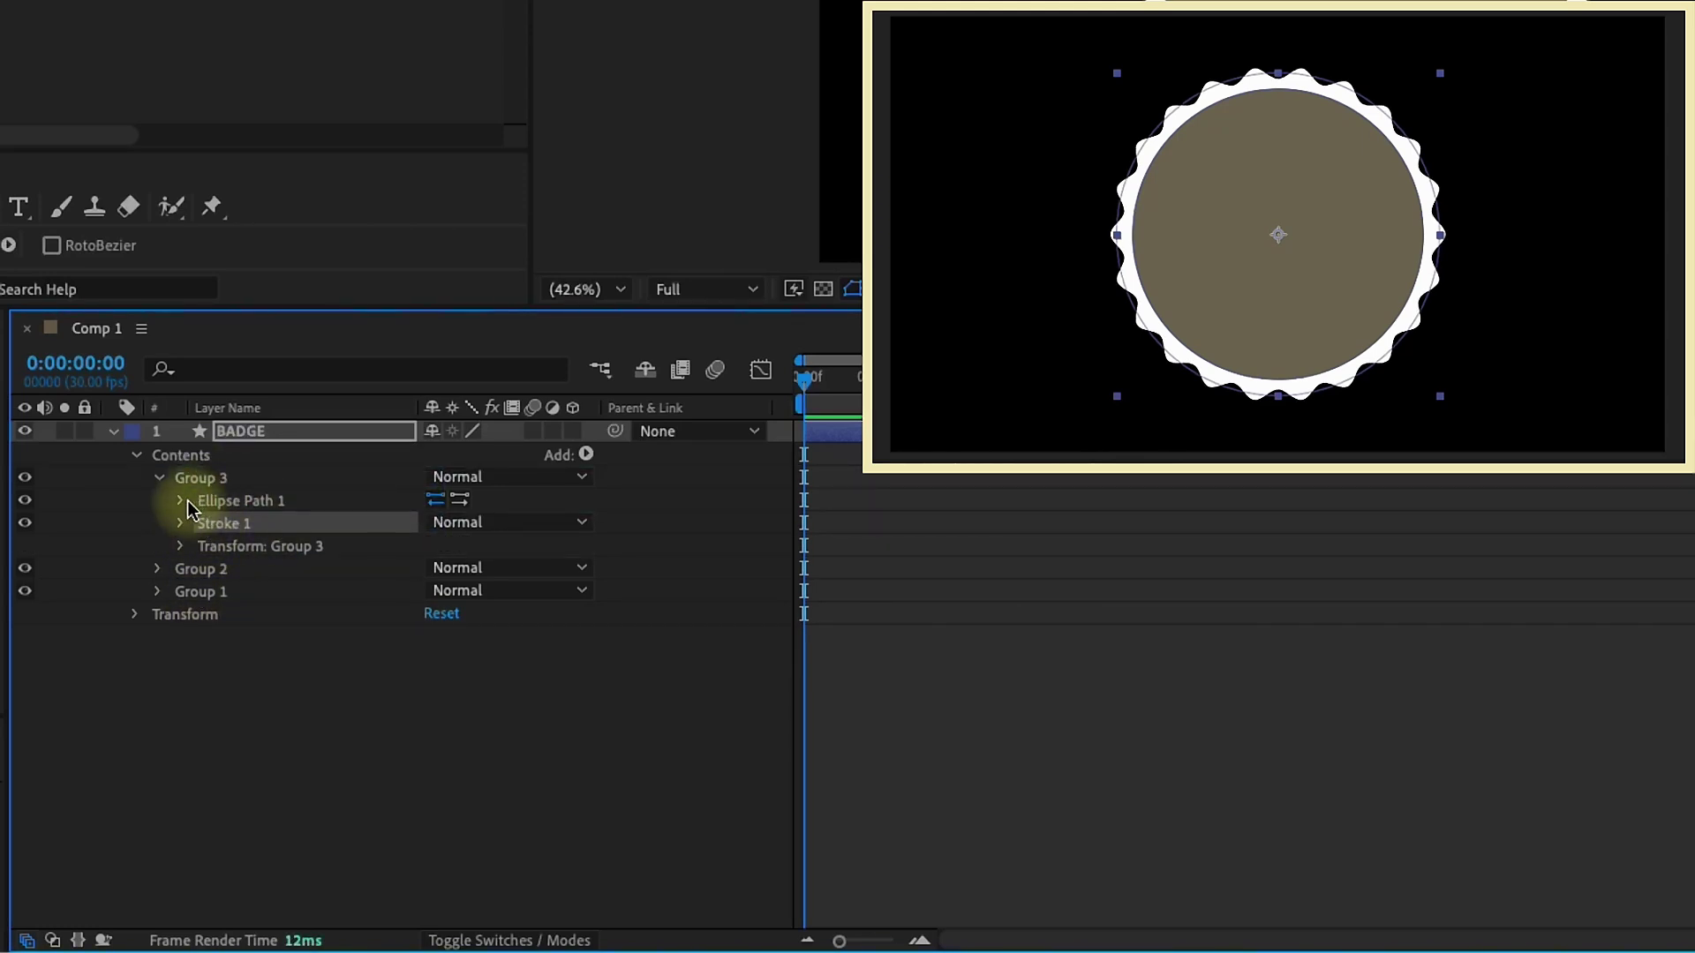
- Set Group 3's ellipse size to 640×640
click(180, 500)
click(250, 499)
drag(460, 524, 358, 526)
click(468, 528)
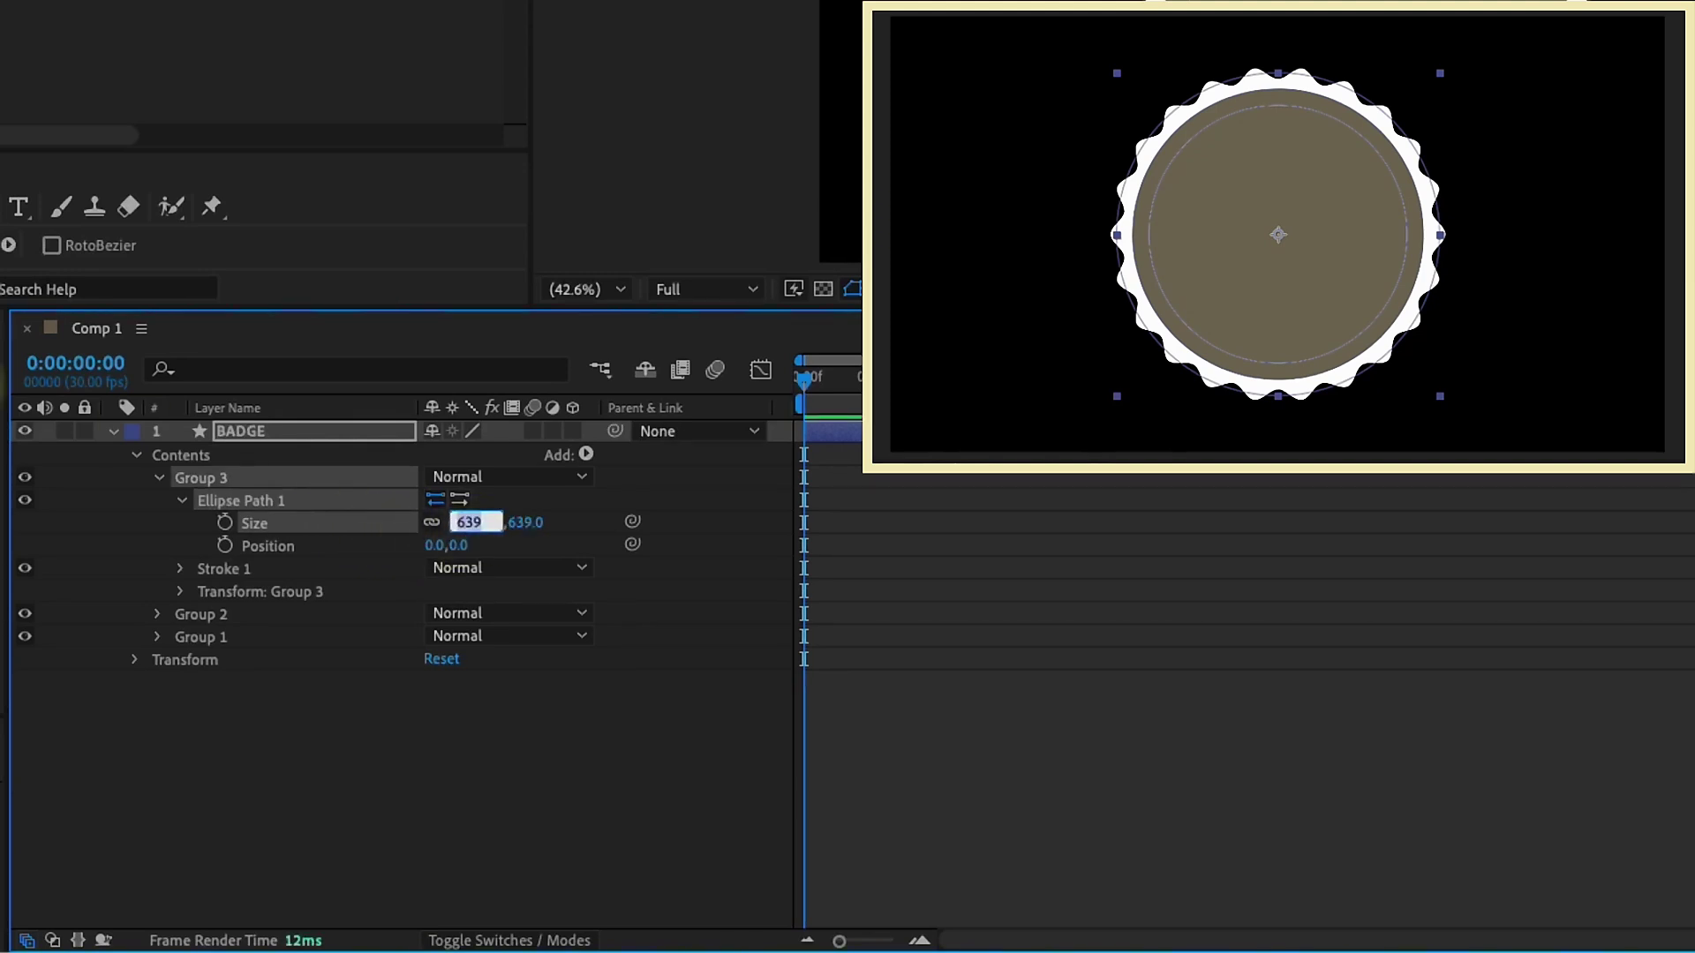
text(640)
key(Return)
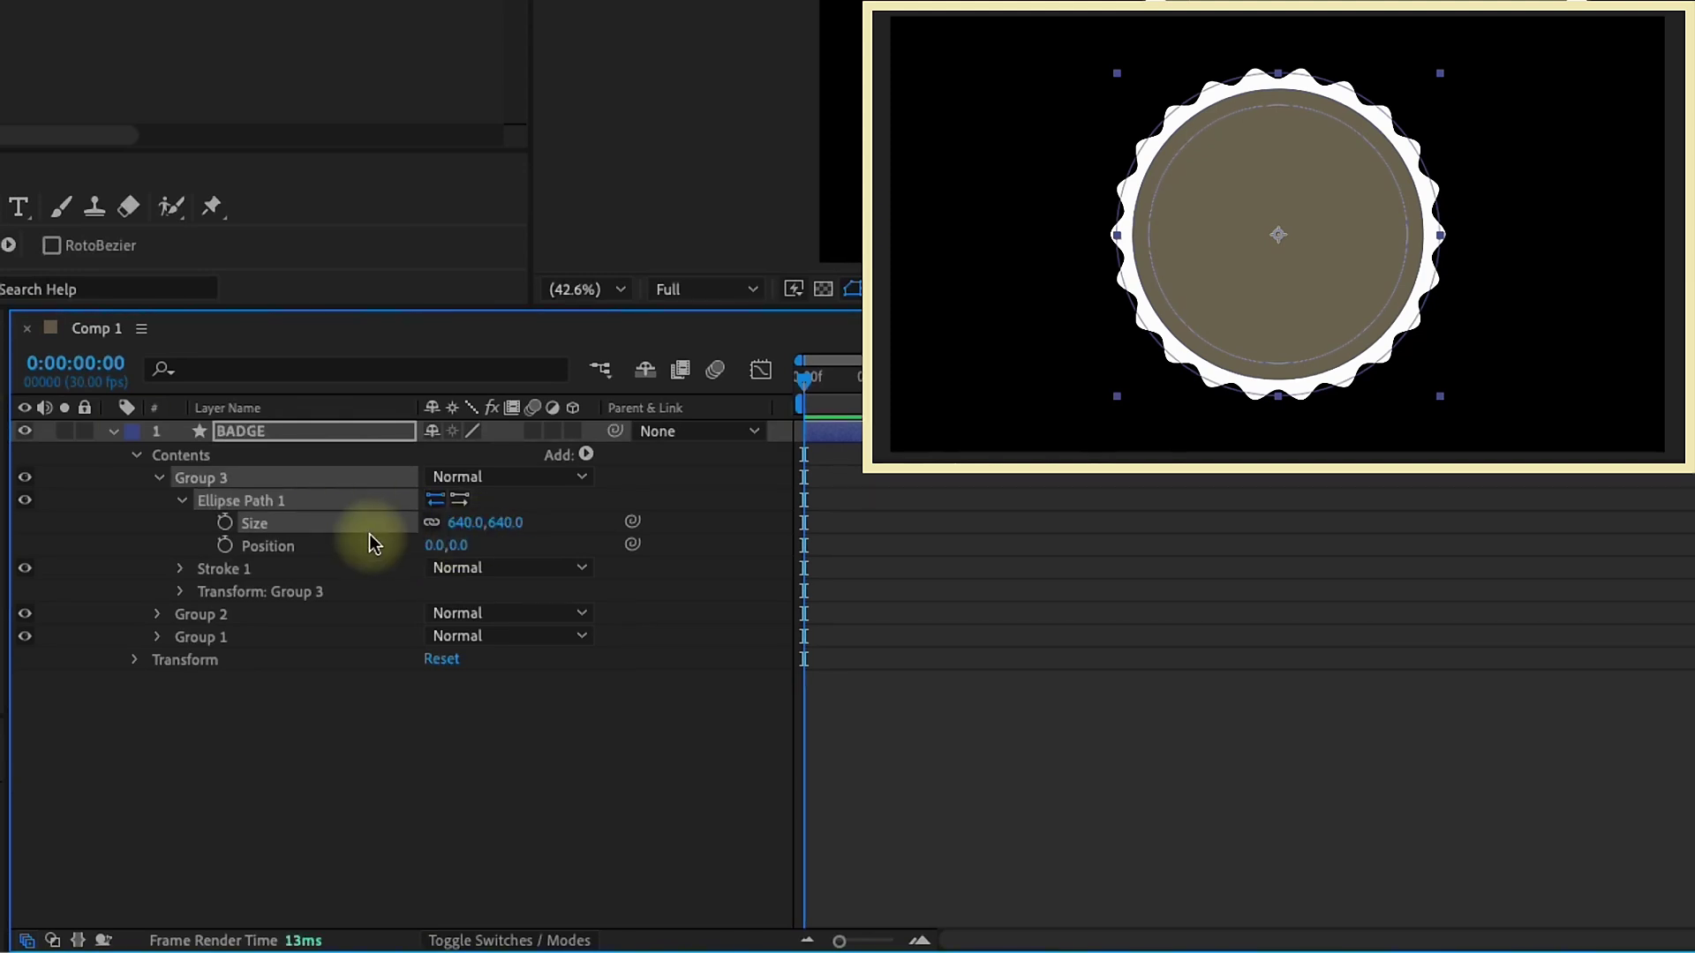
- Set Group 3's stroke width to 4
click(180, 501)
click(182, 524)
click(432, 613)
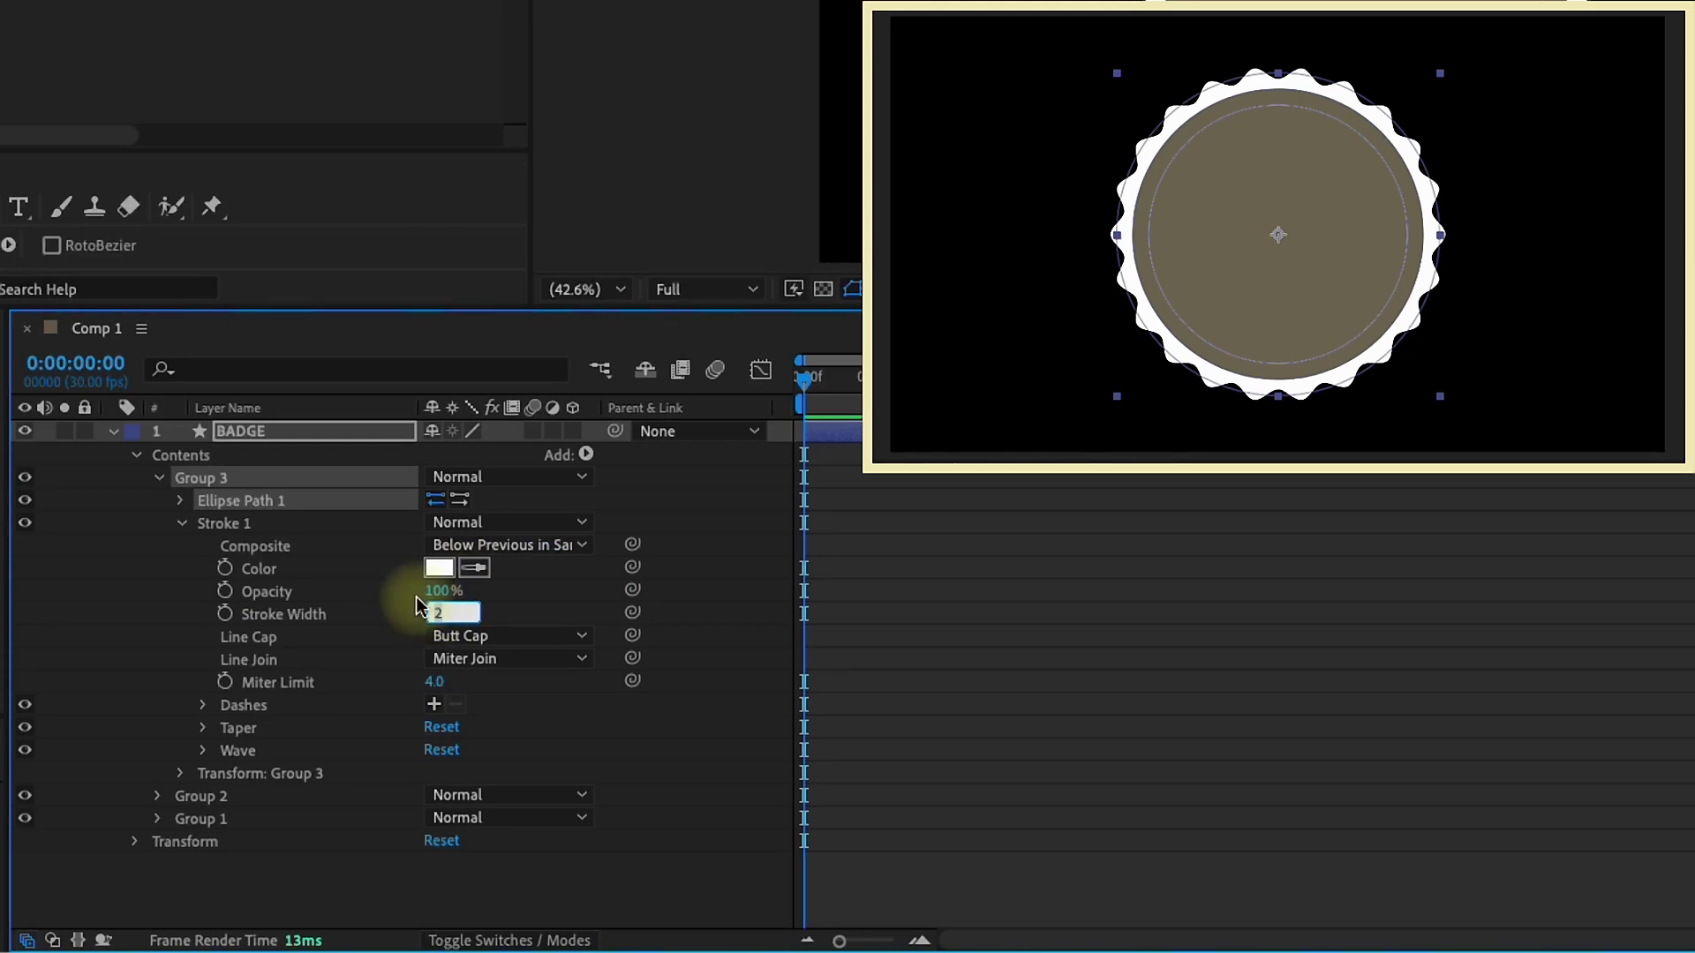
text(4)
key(Return)
click(158, 478)
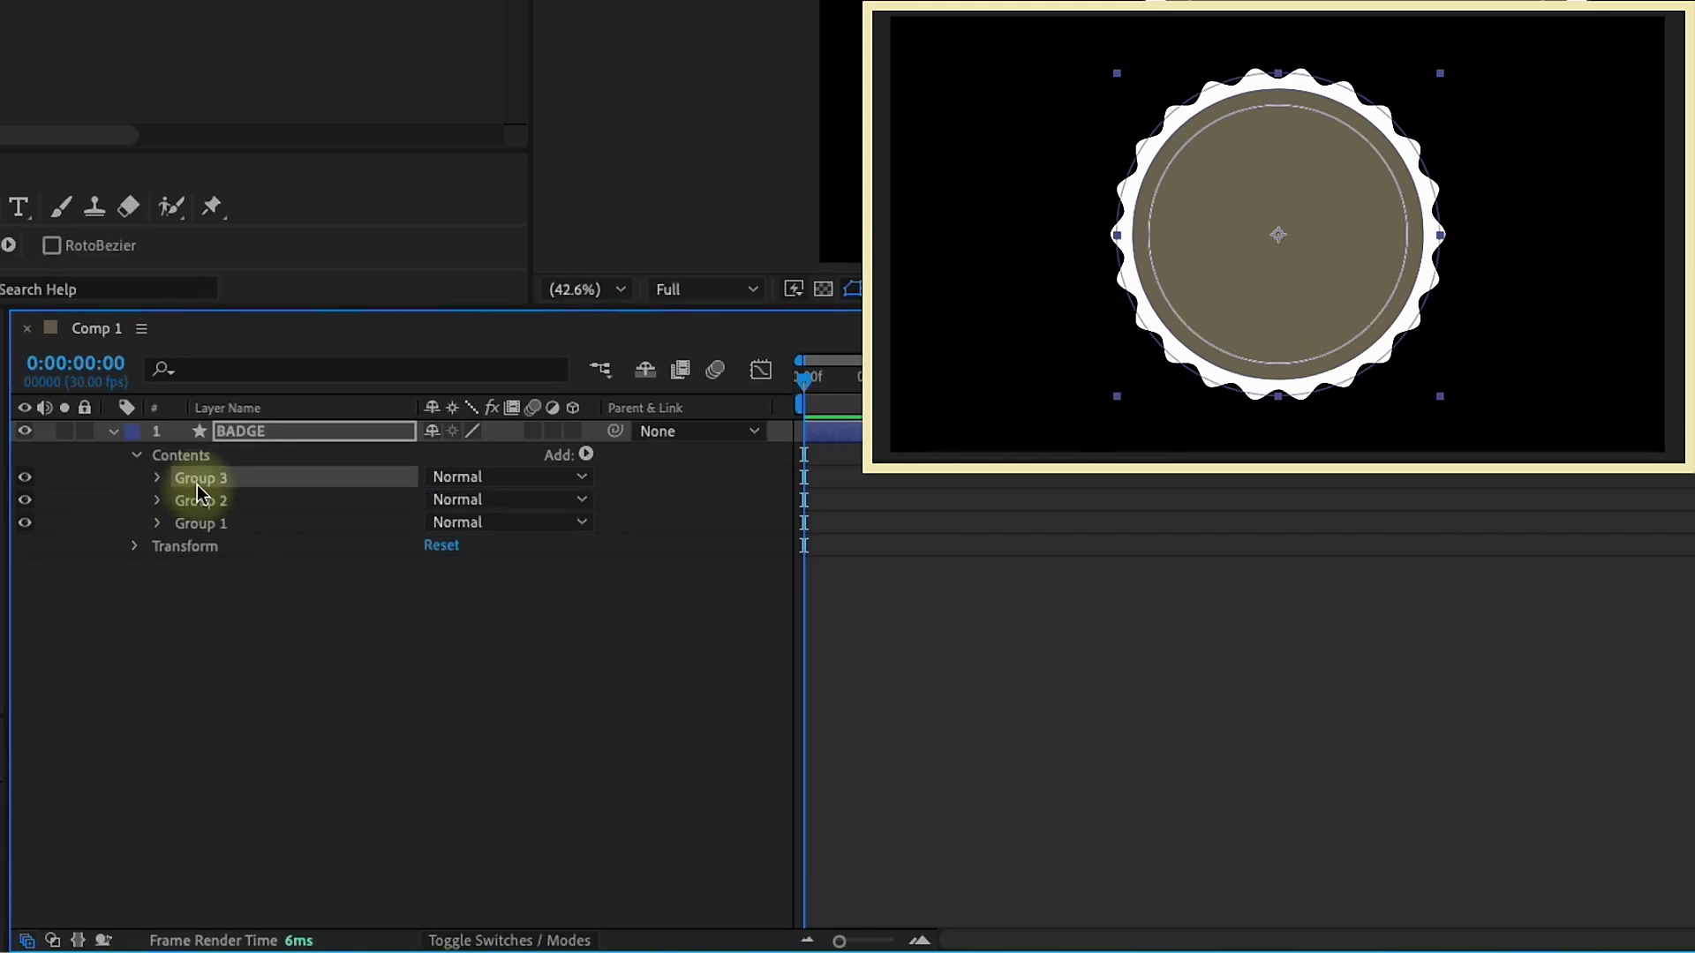
- Duplicate Group 3 as Group 4, replacing its stroke with a fill
key(super+d)
click(158, 478)
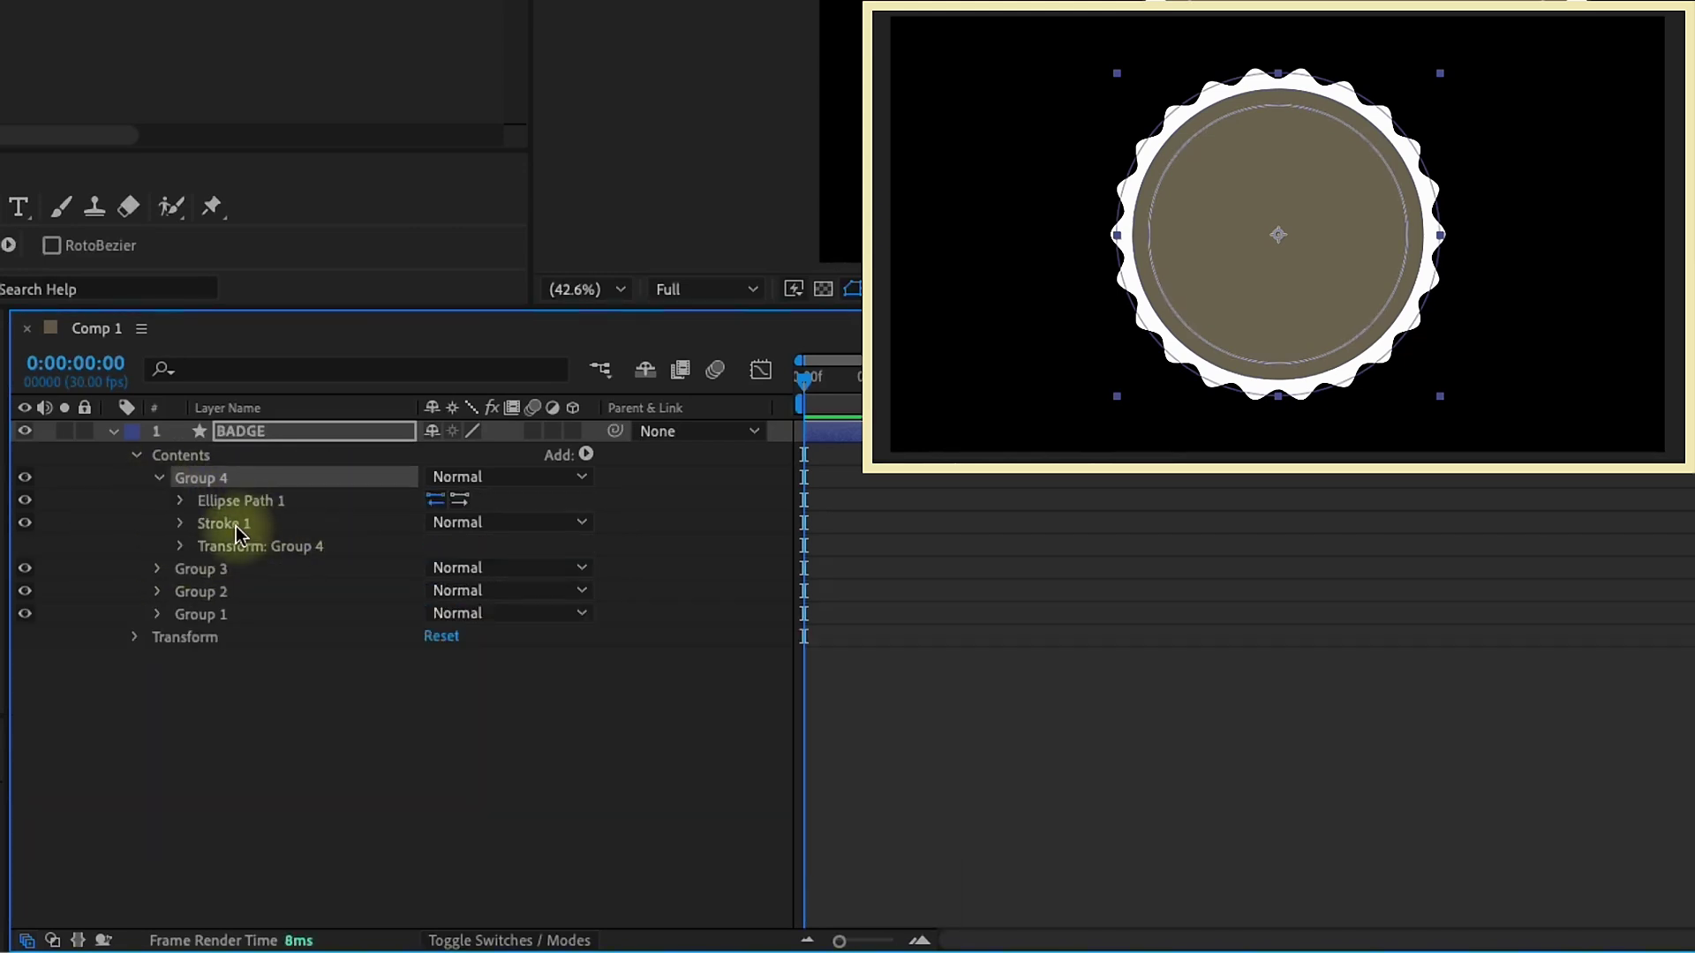
click(235, 527)
key(Delete)
click(176, 481)
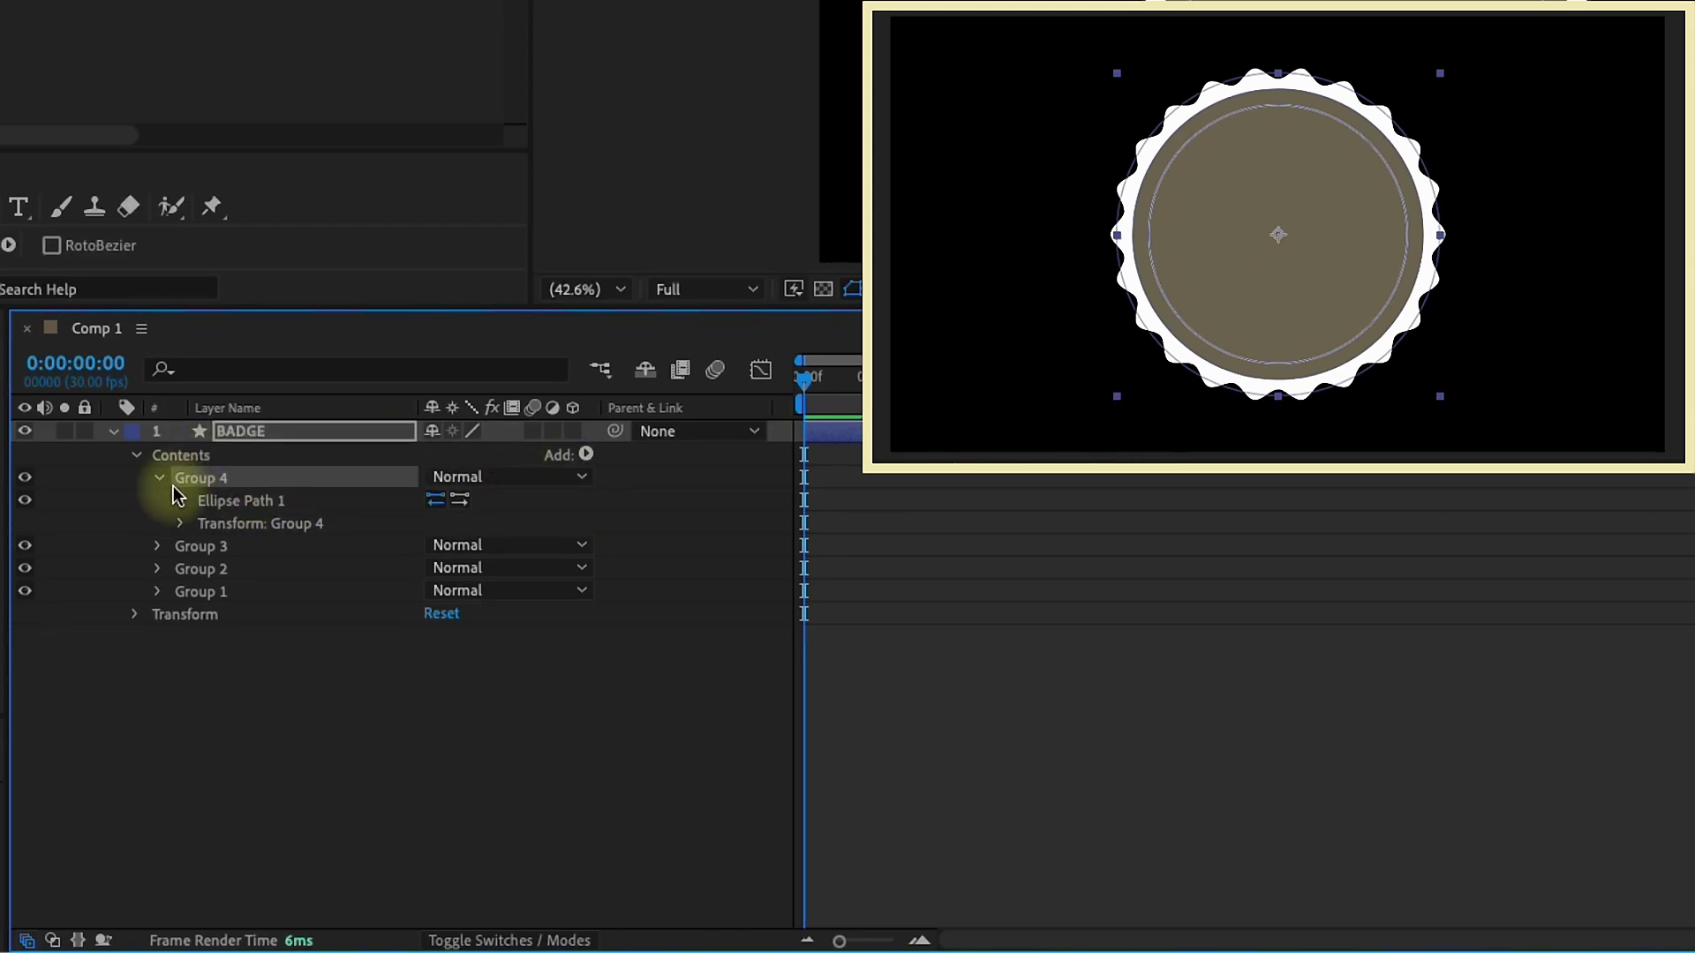
click(586, 454)
click(618, 527)
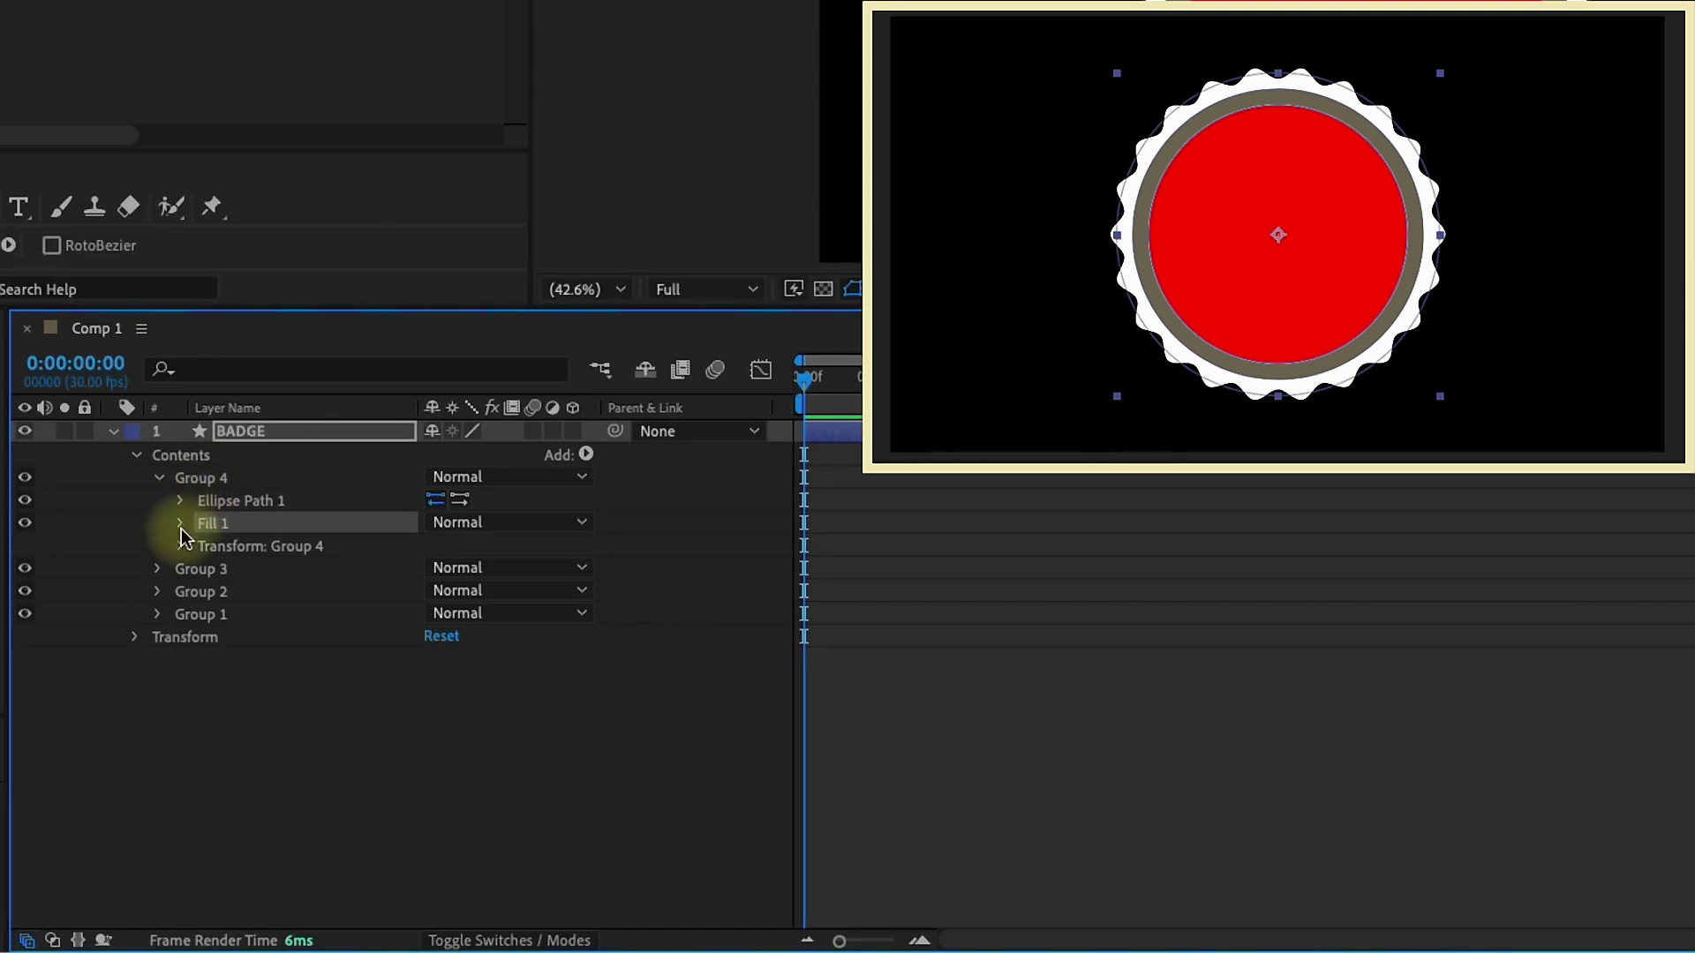
- Set Group 4's fill to a dark grey-blue
click(180, 523)
click(439, 591)
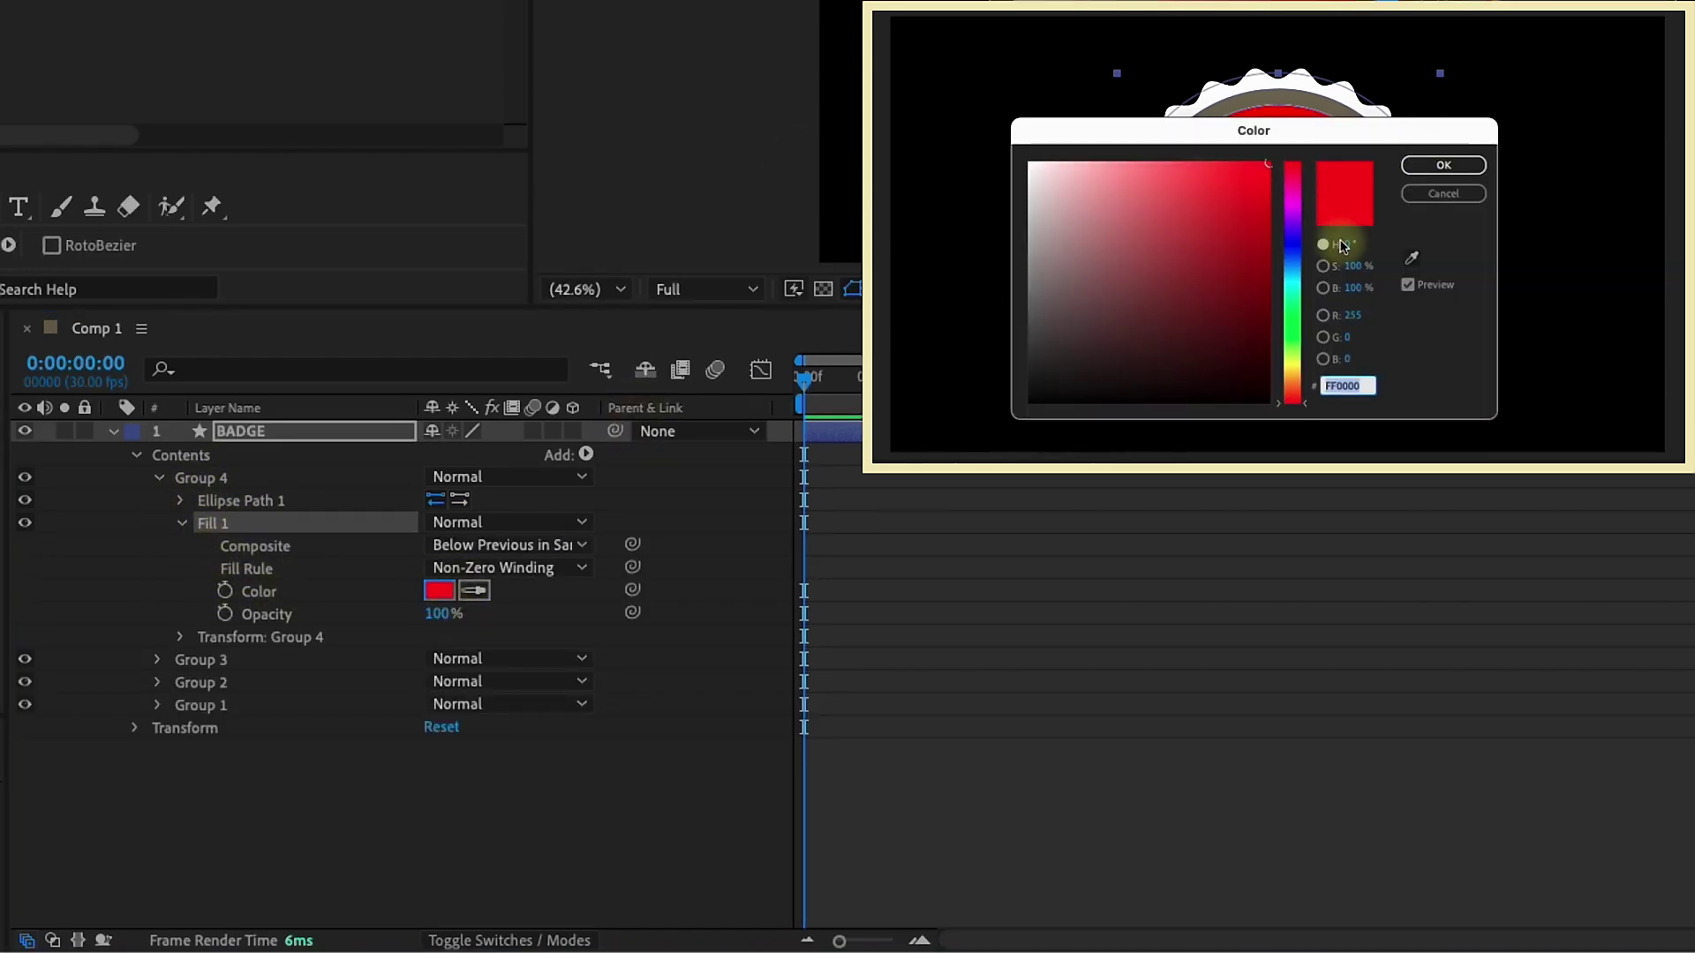
click(1292, 265)
drag(1226, 257, 1106, 296)
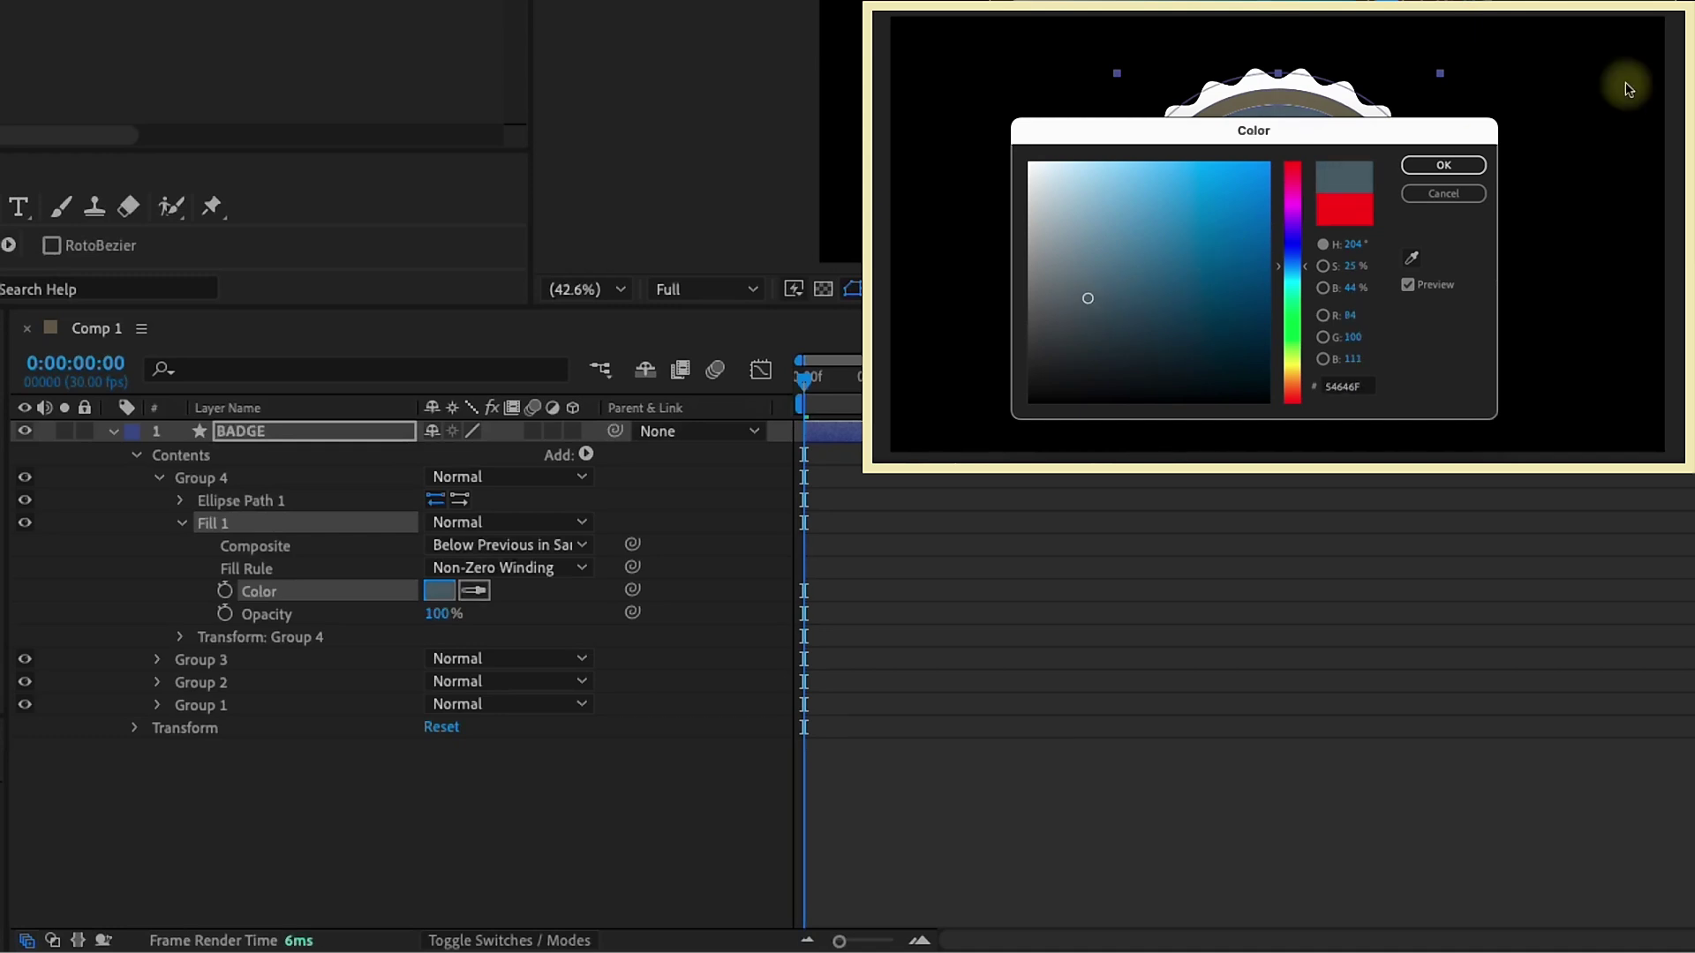
click(1443, 165)
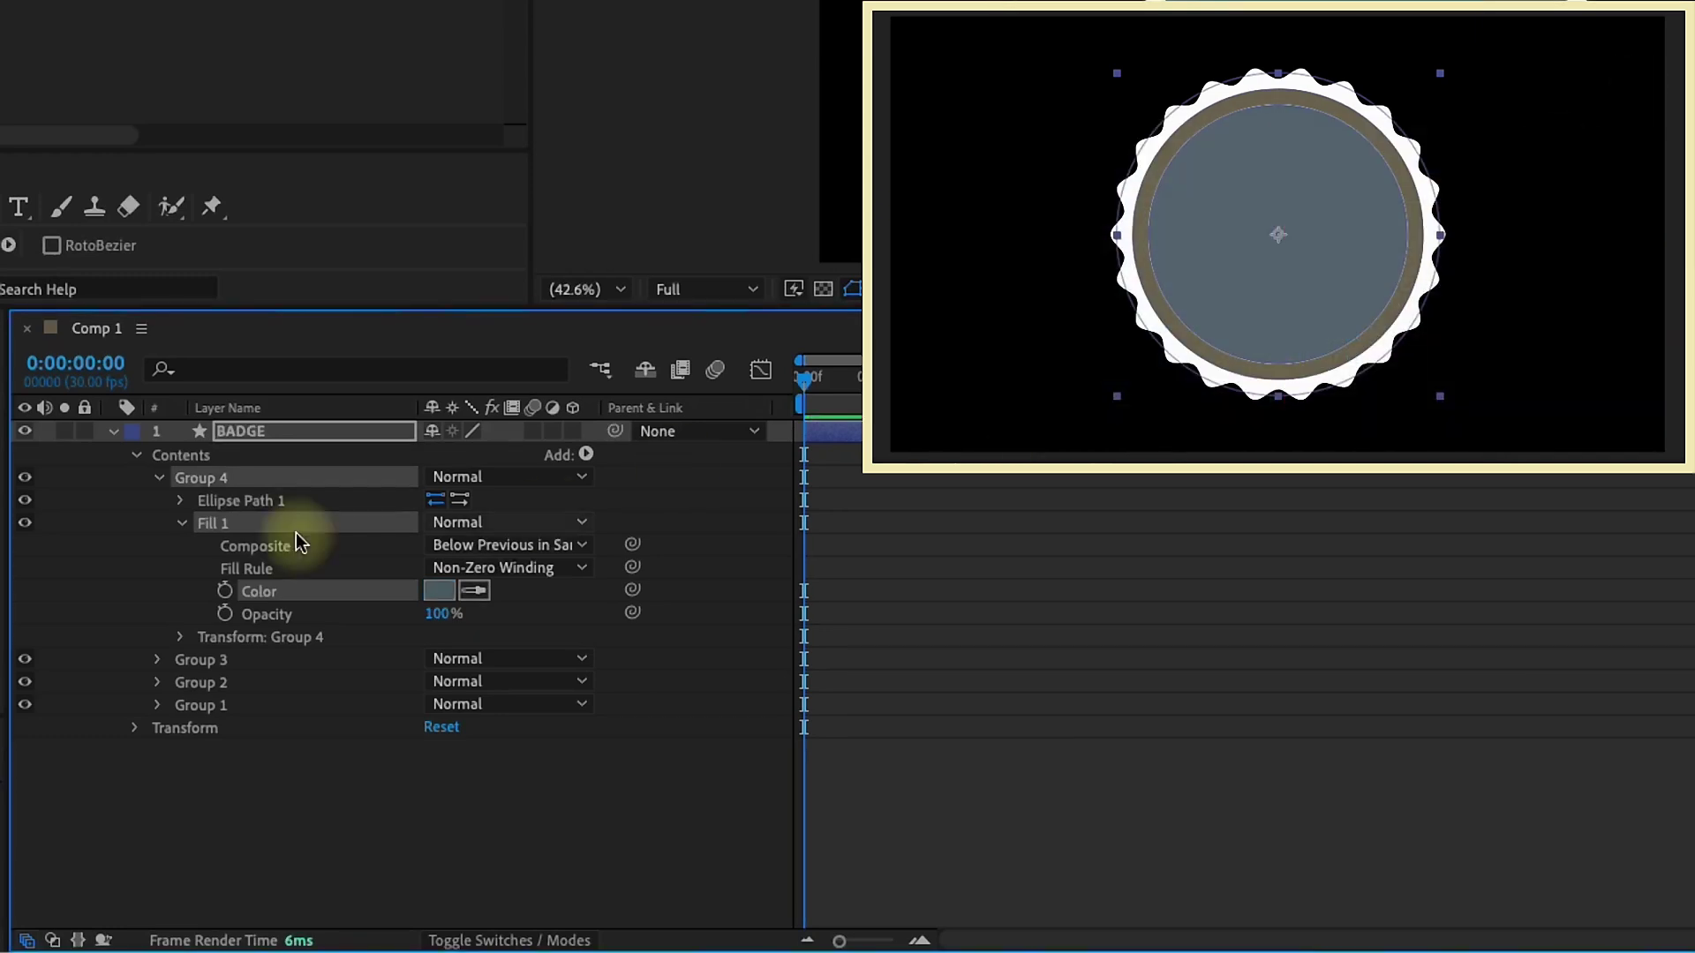
- Shrink Group 4's ellipse to 483×483
click(181, 521)
click(182, 501)
drag(468, 522, 209, 477)
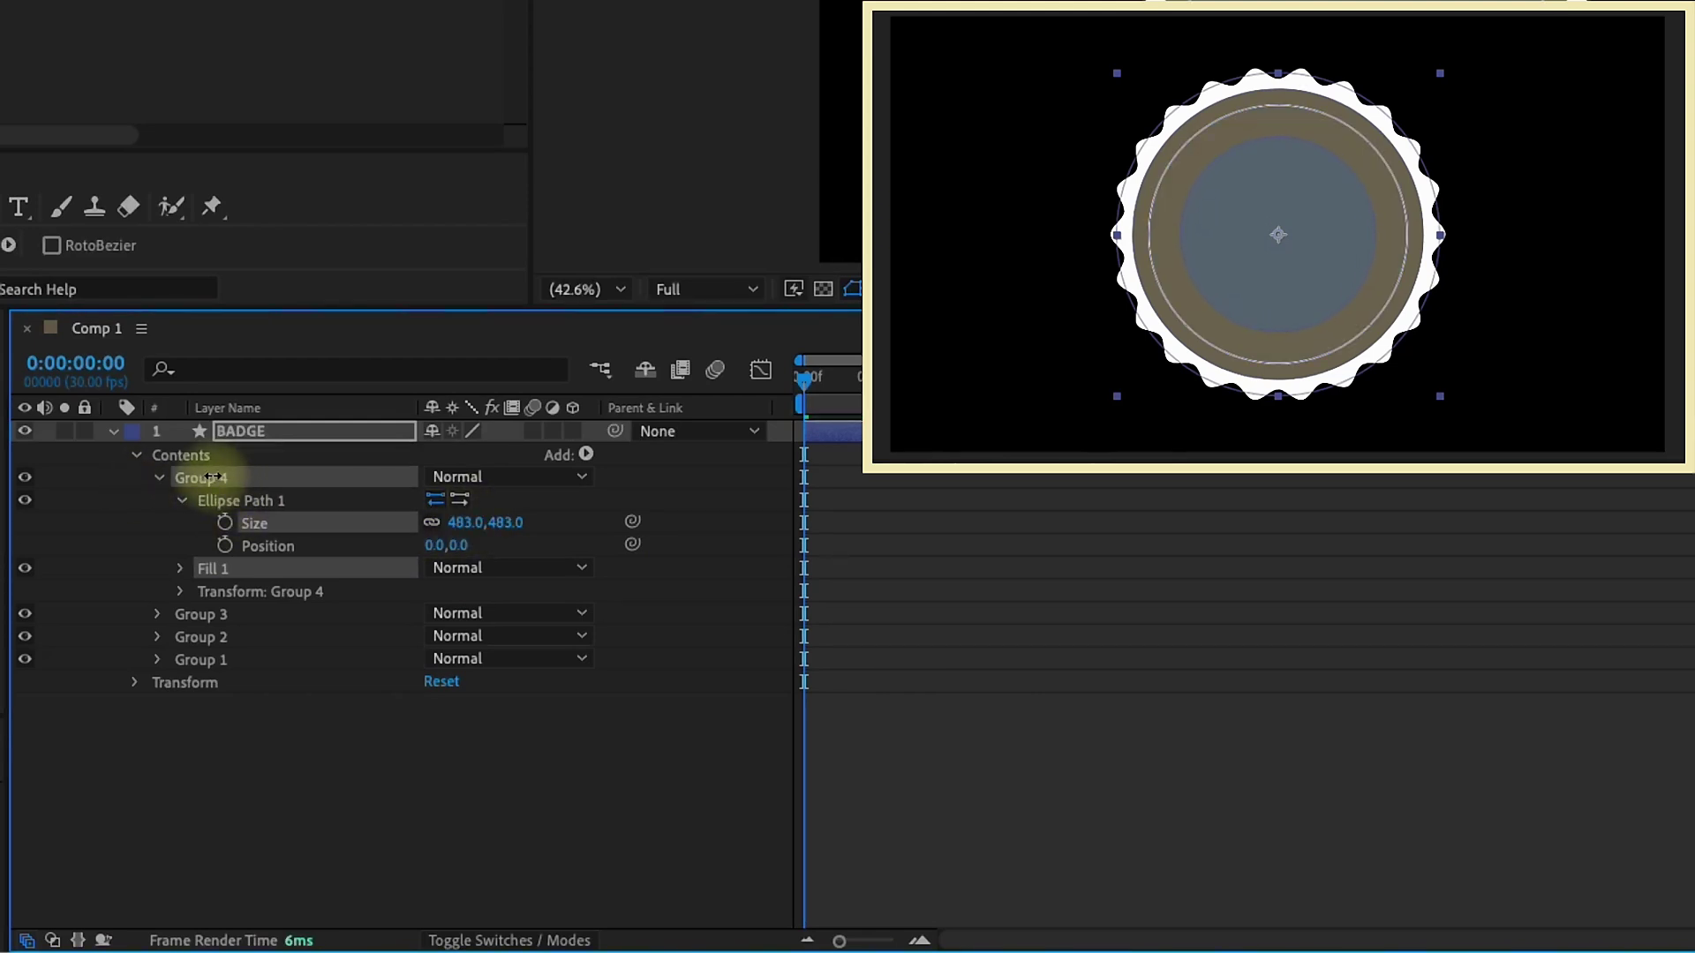
click(586, 454)
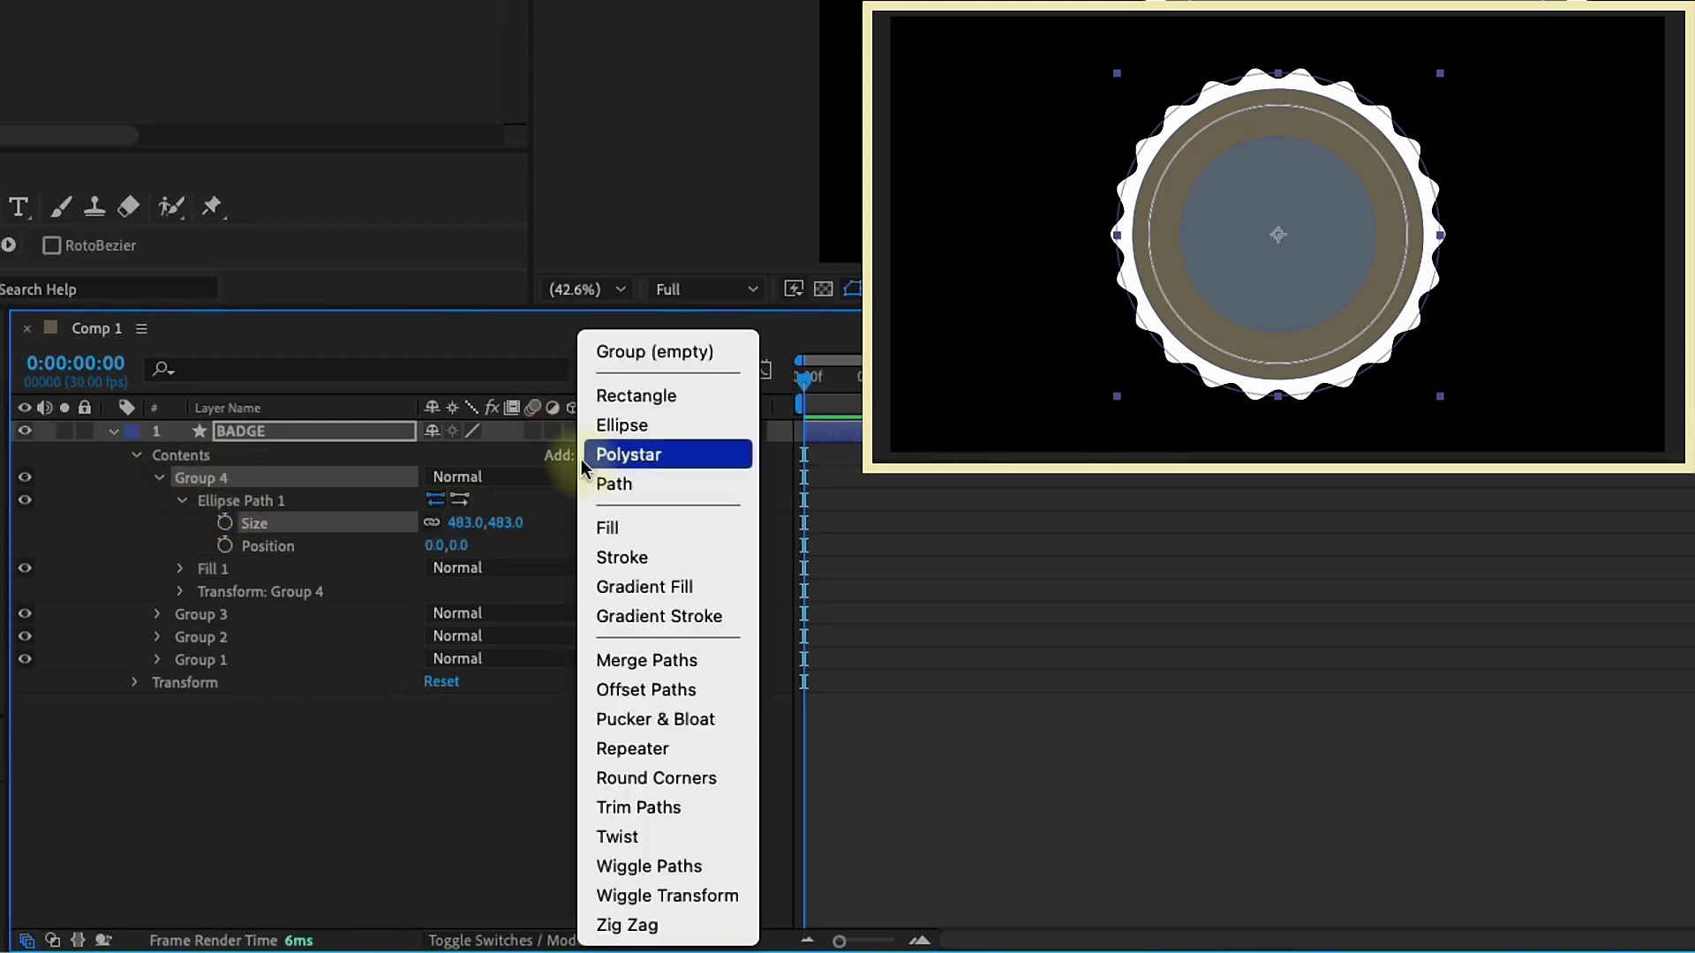
- Add a stroke to Group 4
click(656, 551)
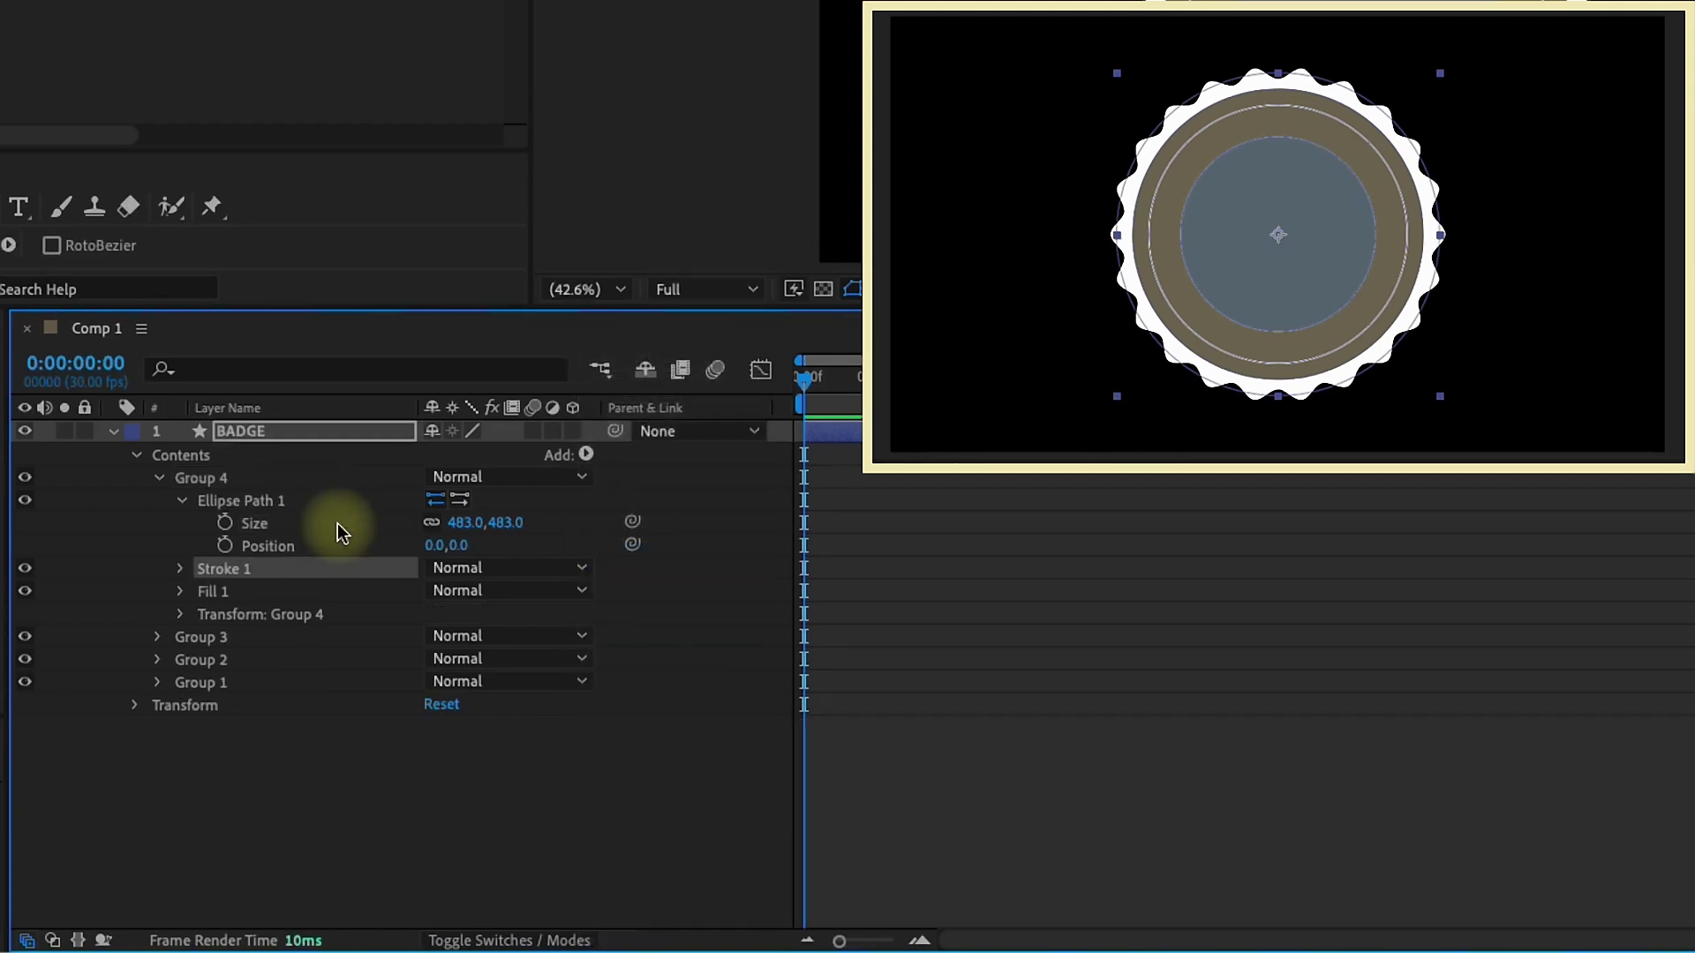
click(180, 501)
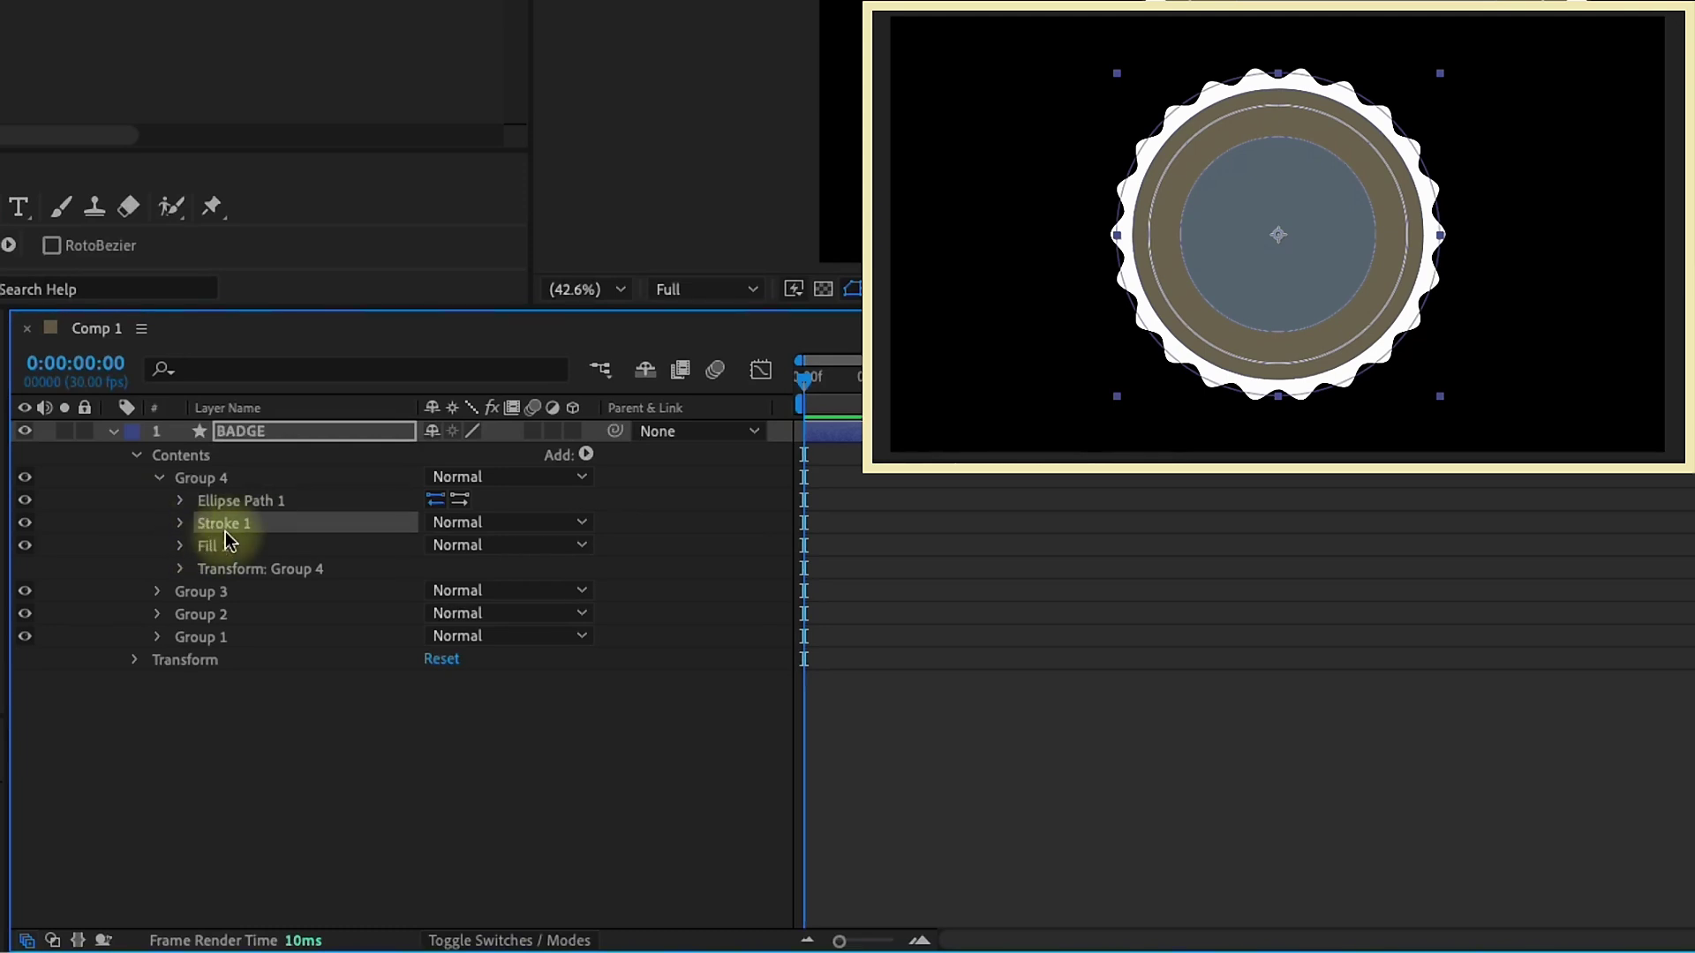
key(ctrl+shift+a)
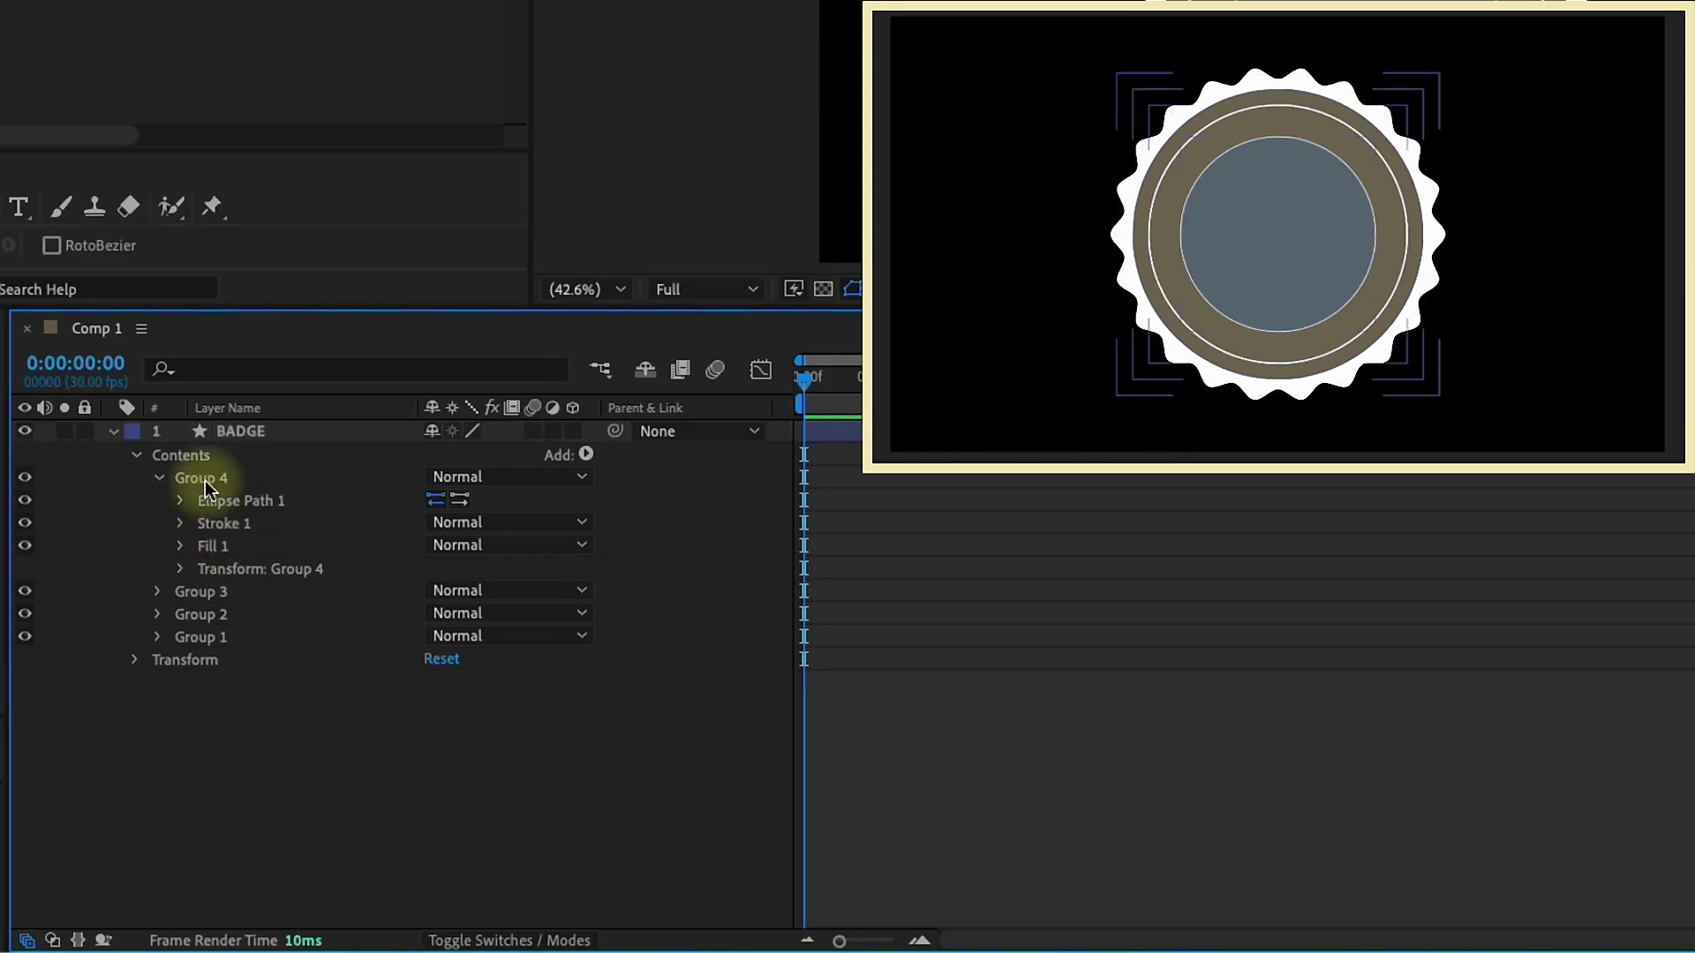
click(159, 478)
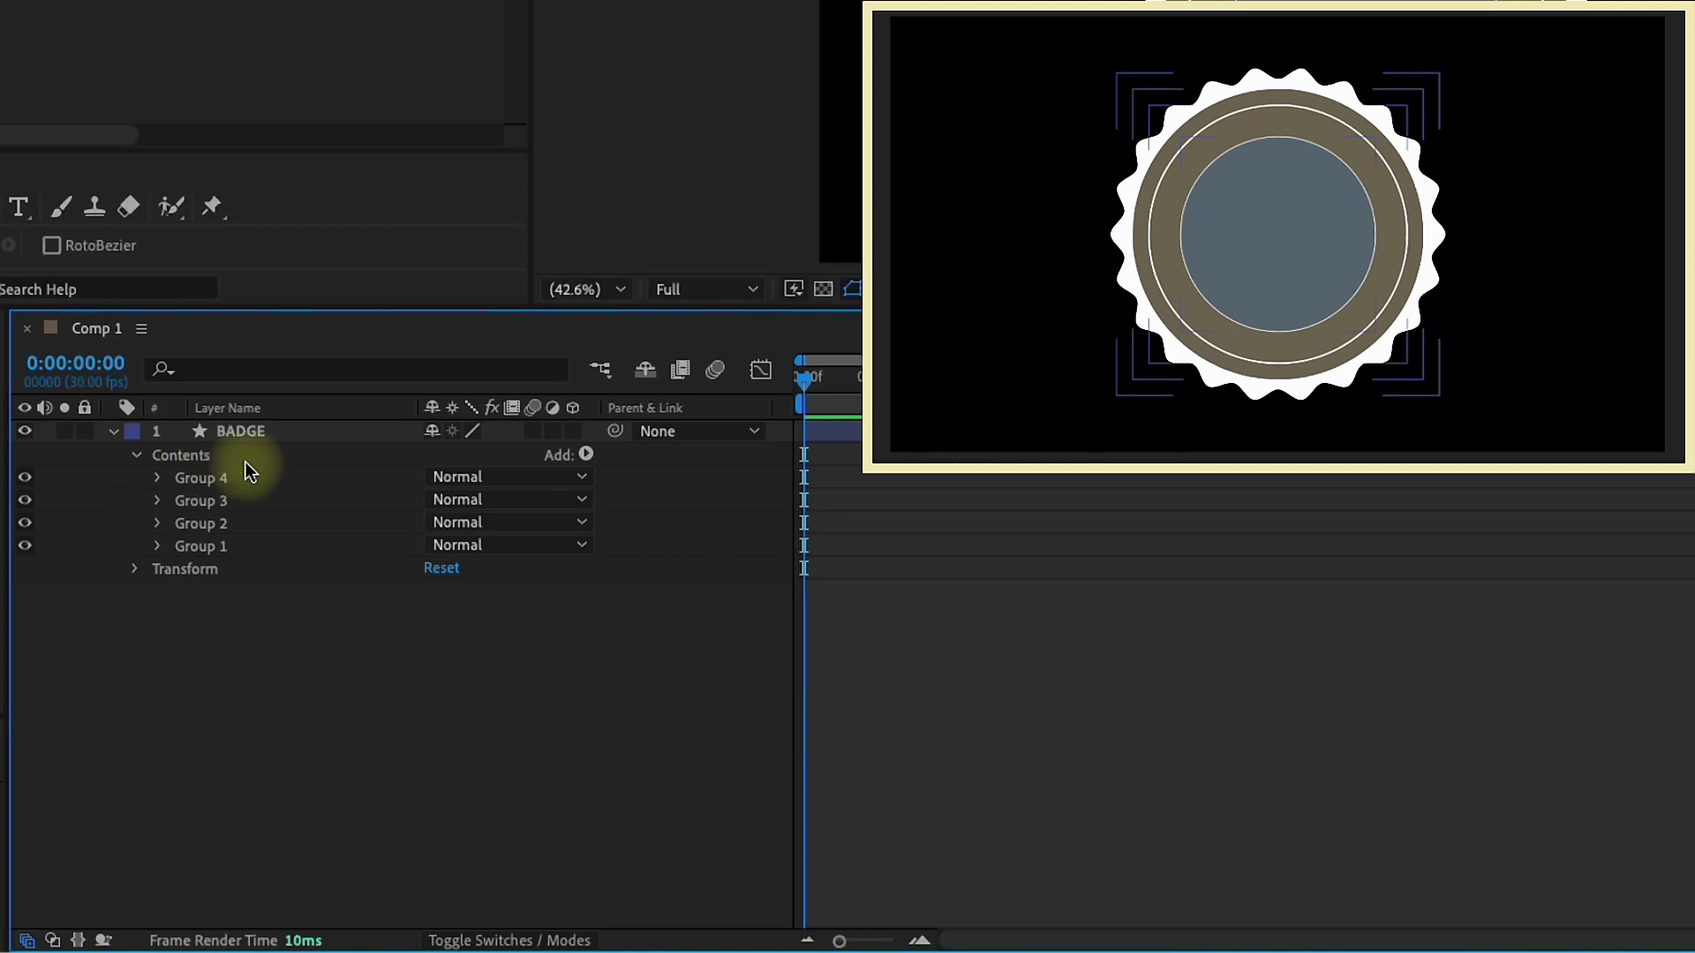
- Enlarge Group 2's taupe circle to 750×750
click(158, 524)
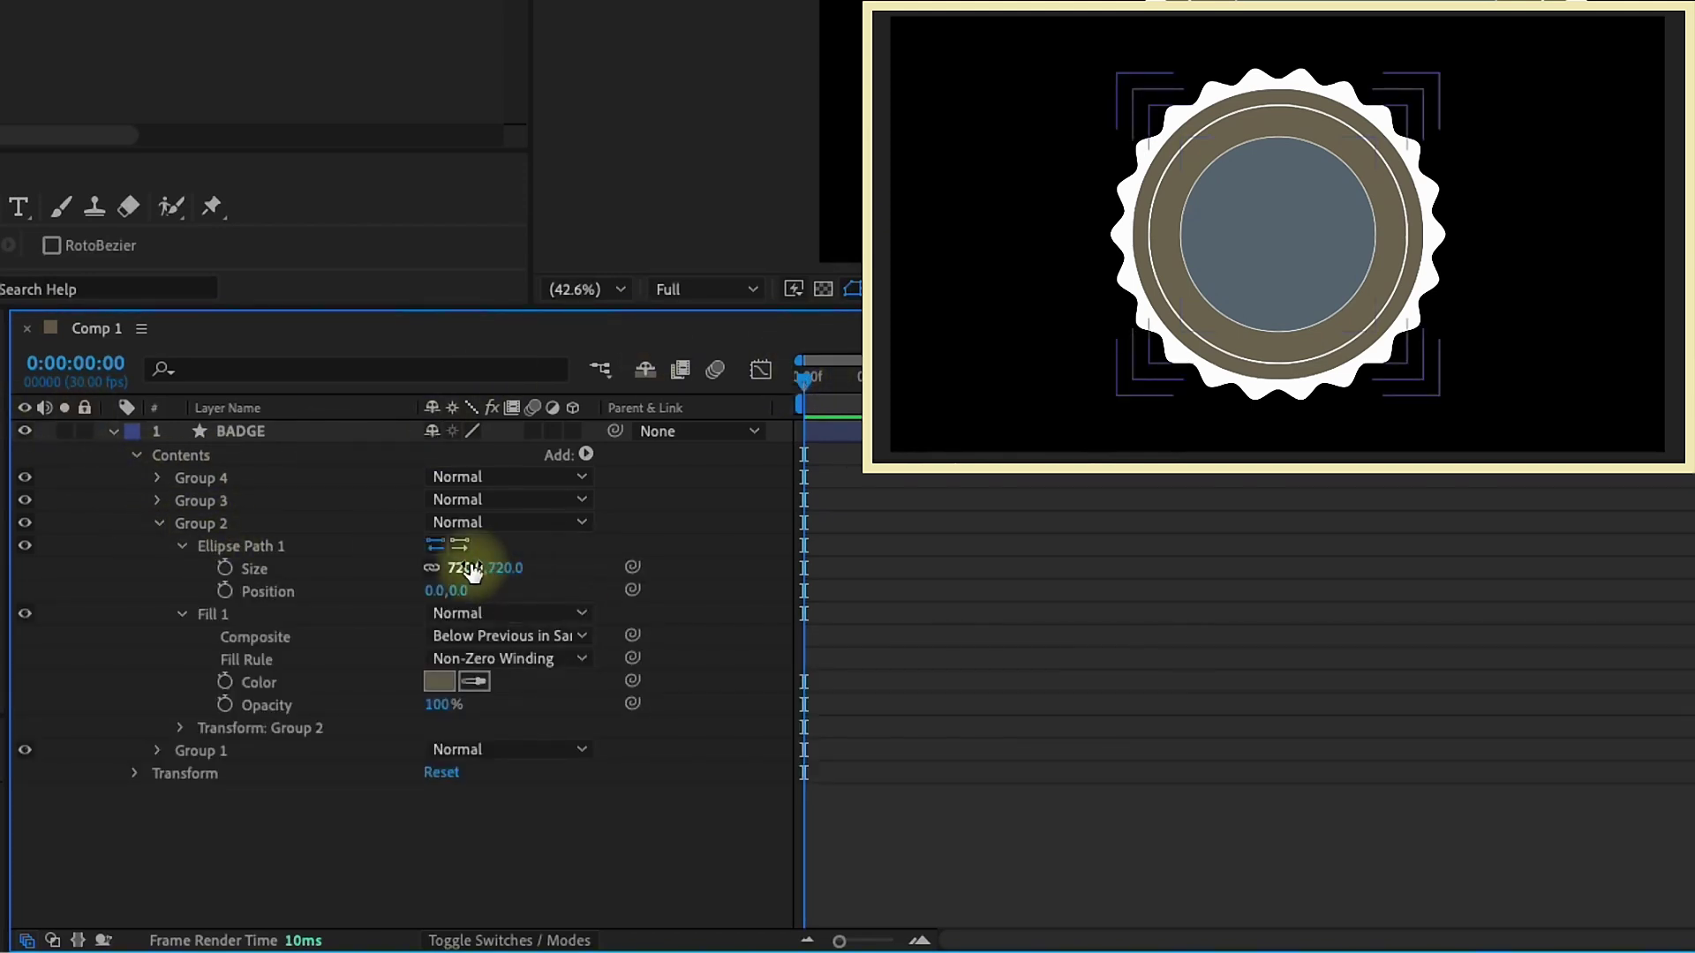
drag(474, 571, 493, 555)
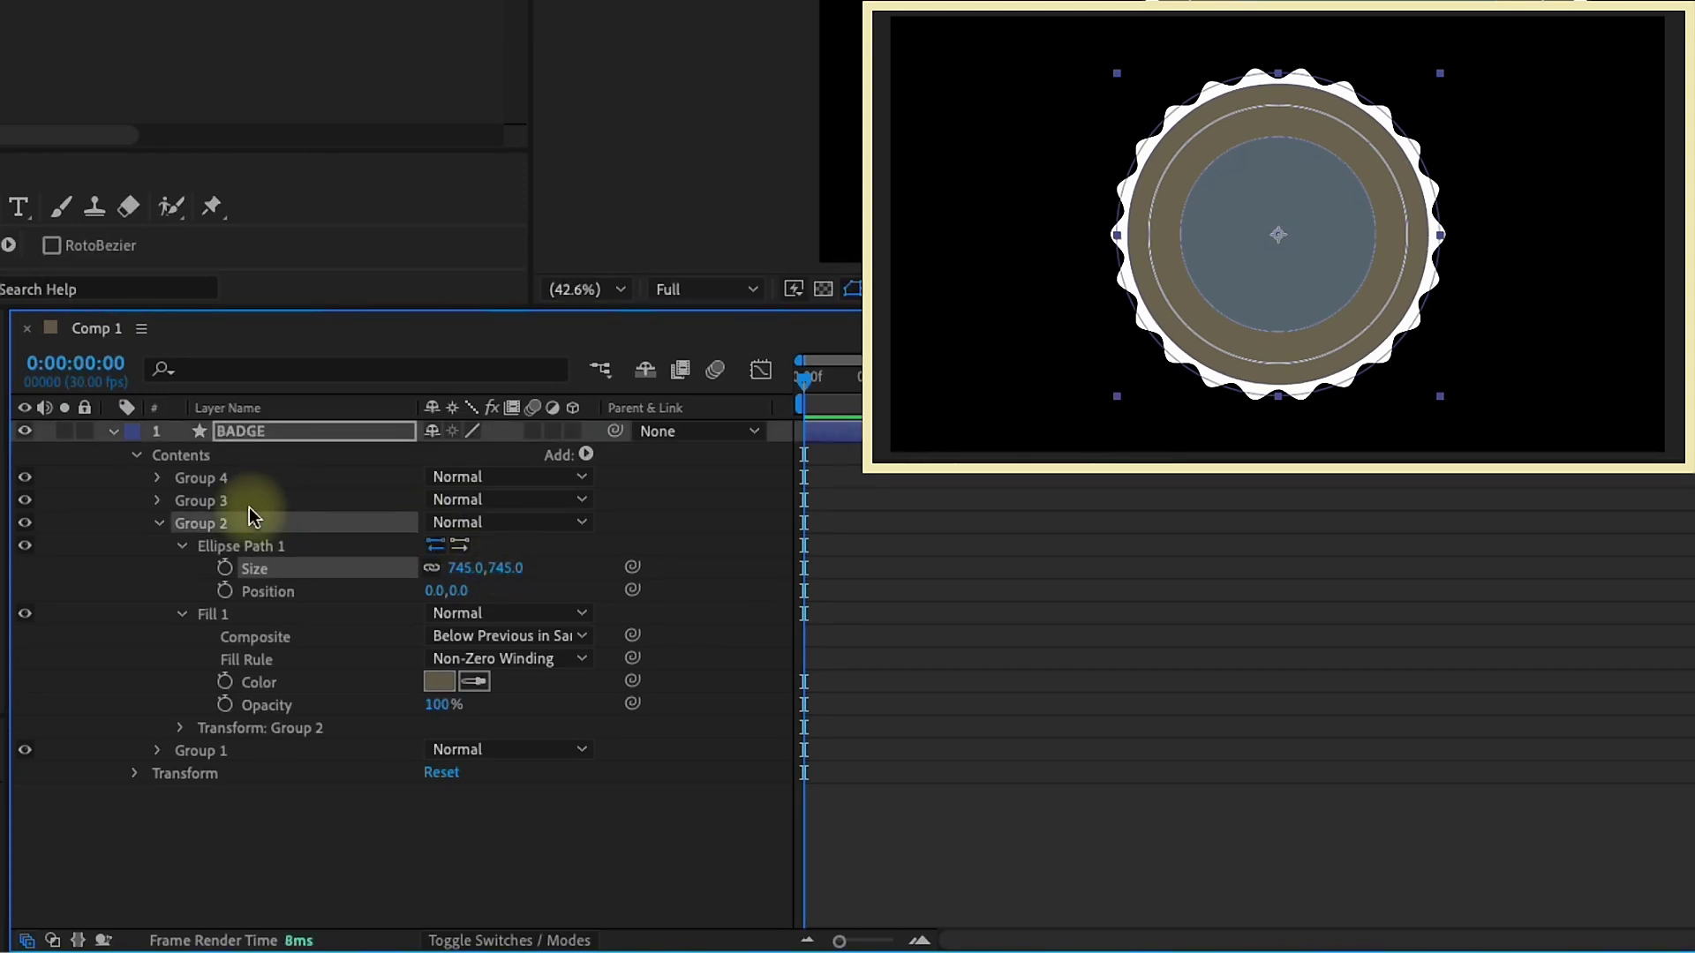
click(455, 568)
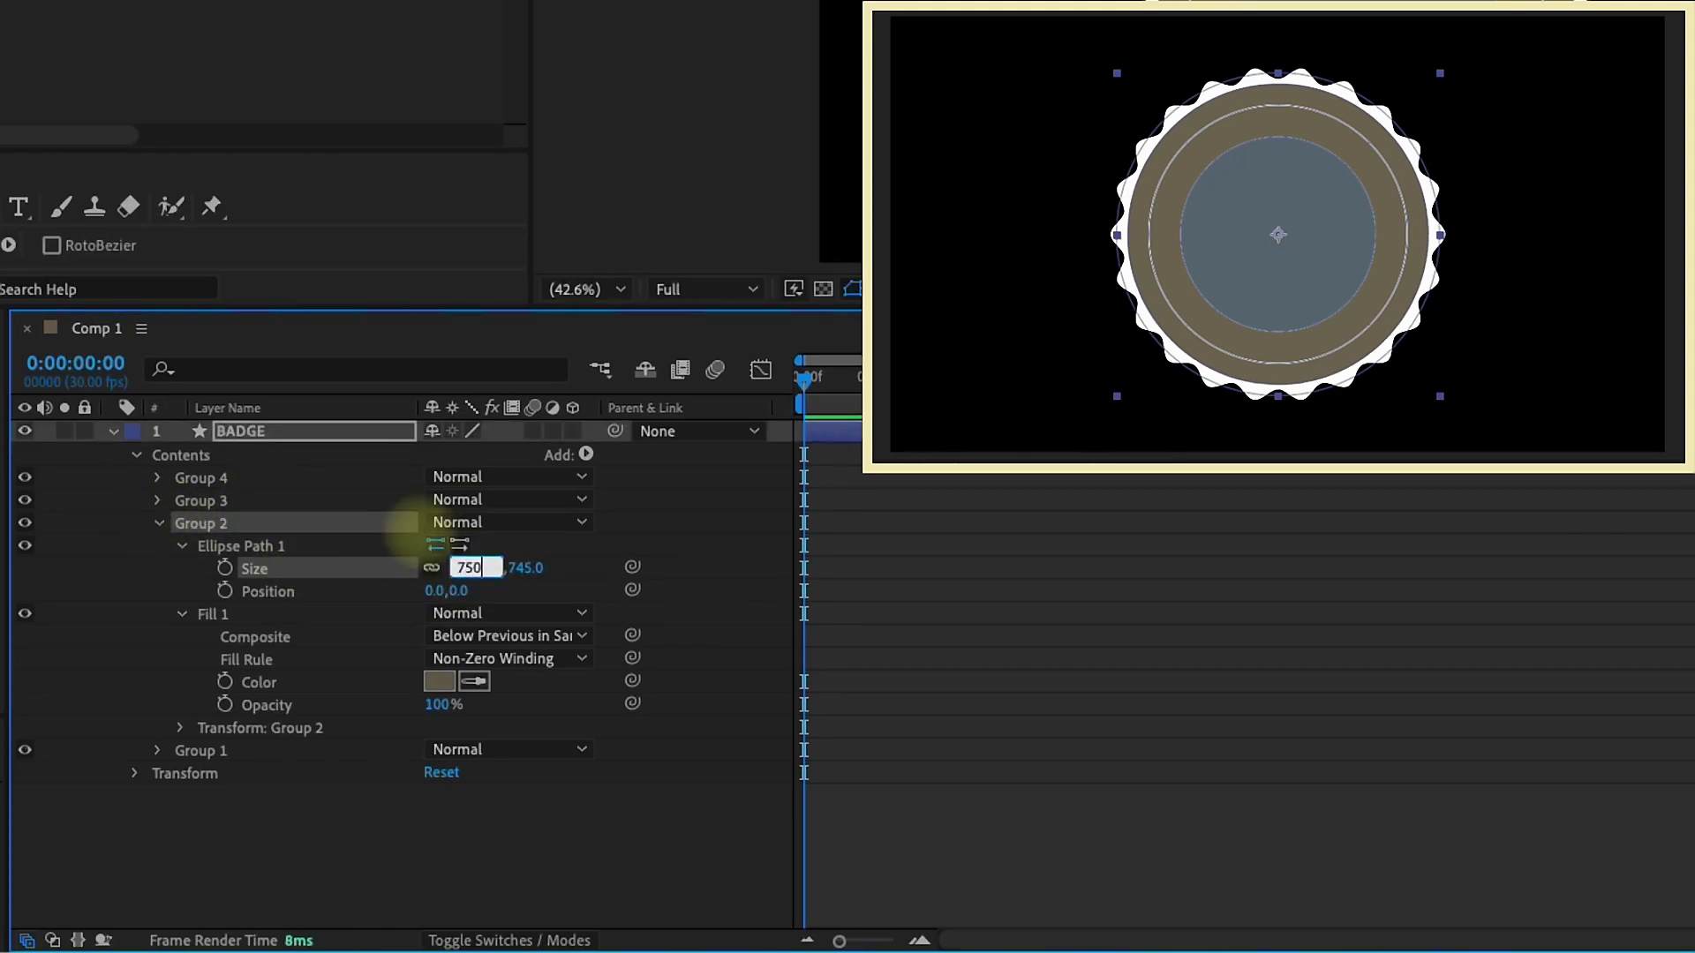
key(Return)
click(158, 501)
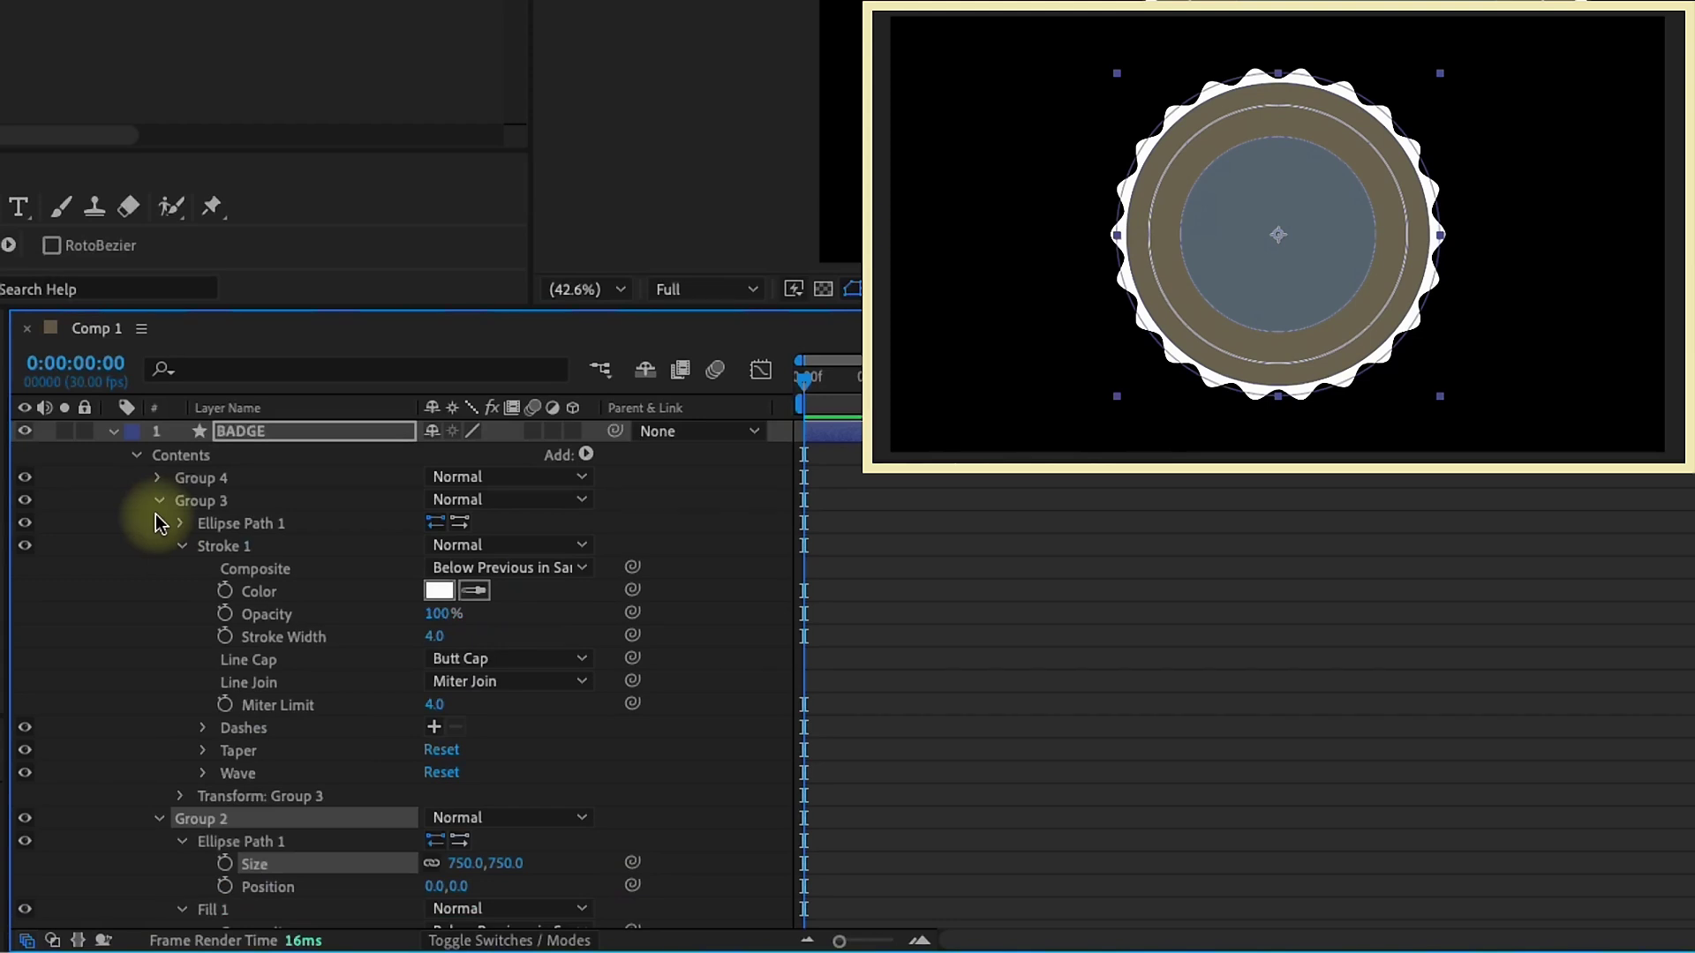
click(157, 502)
click(158, 523)
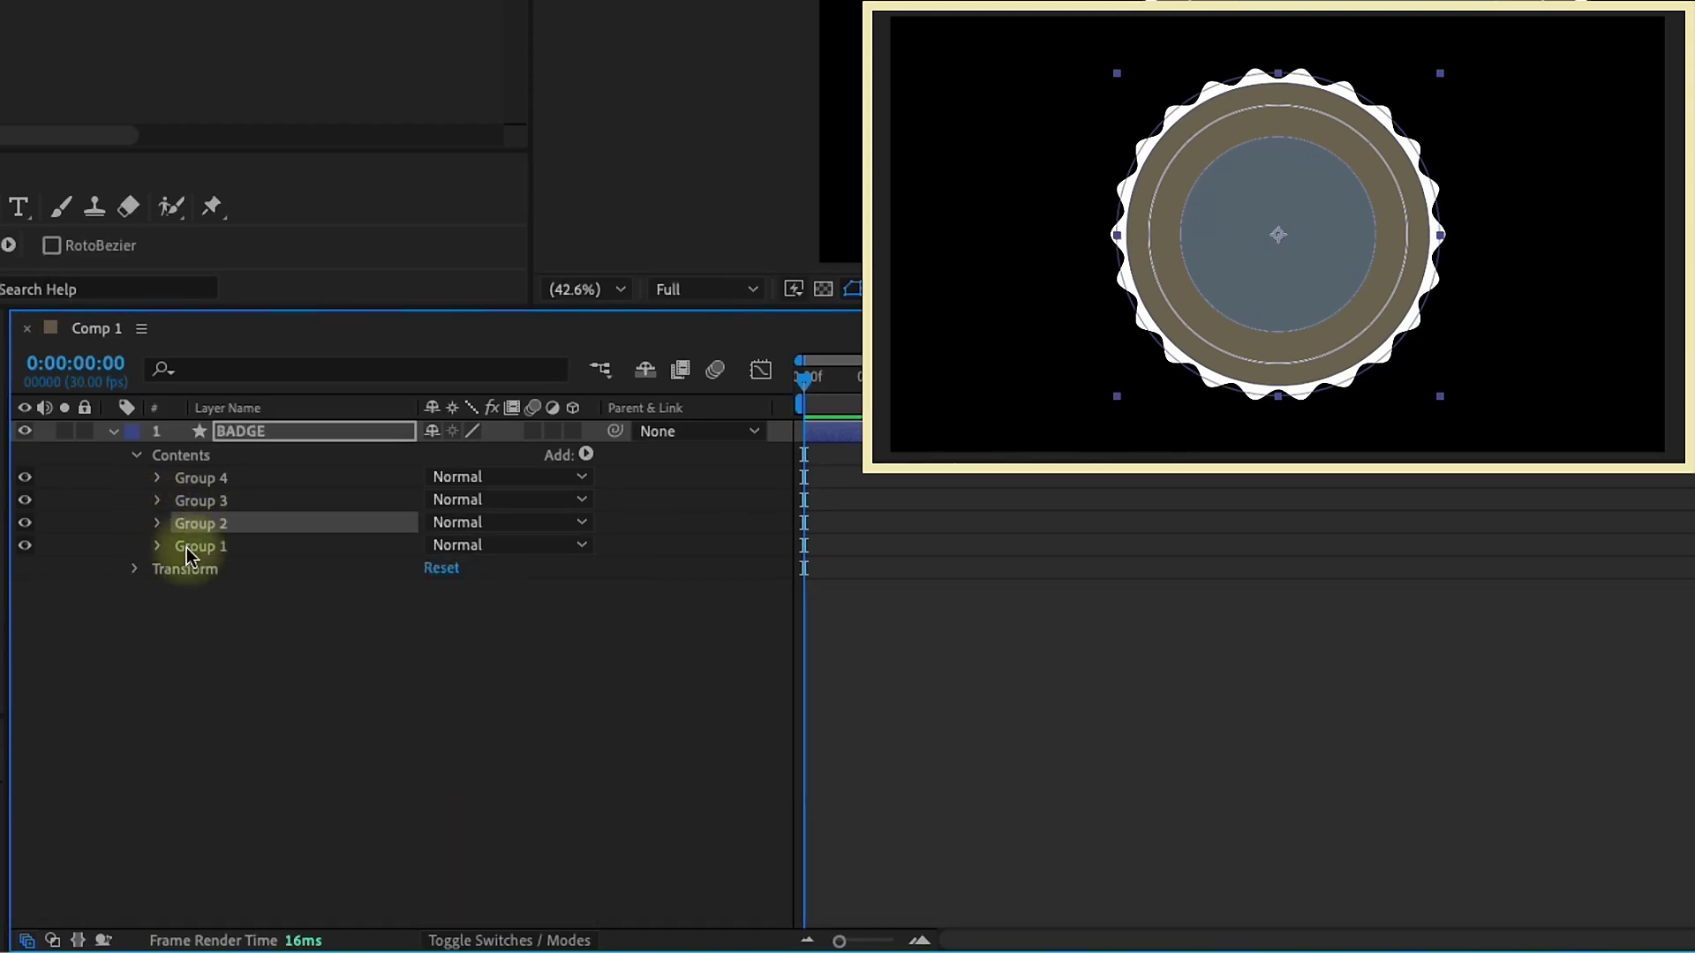
click(251, 431)
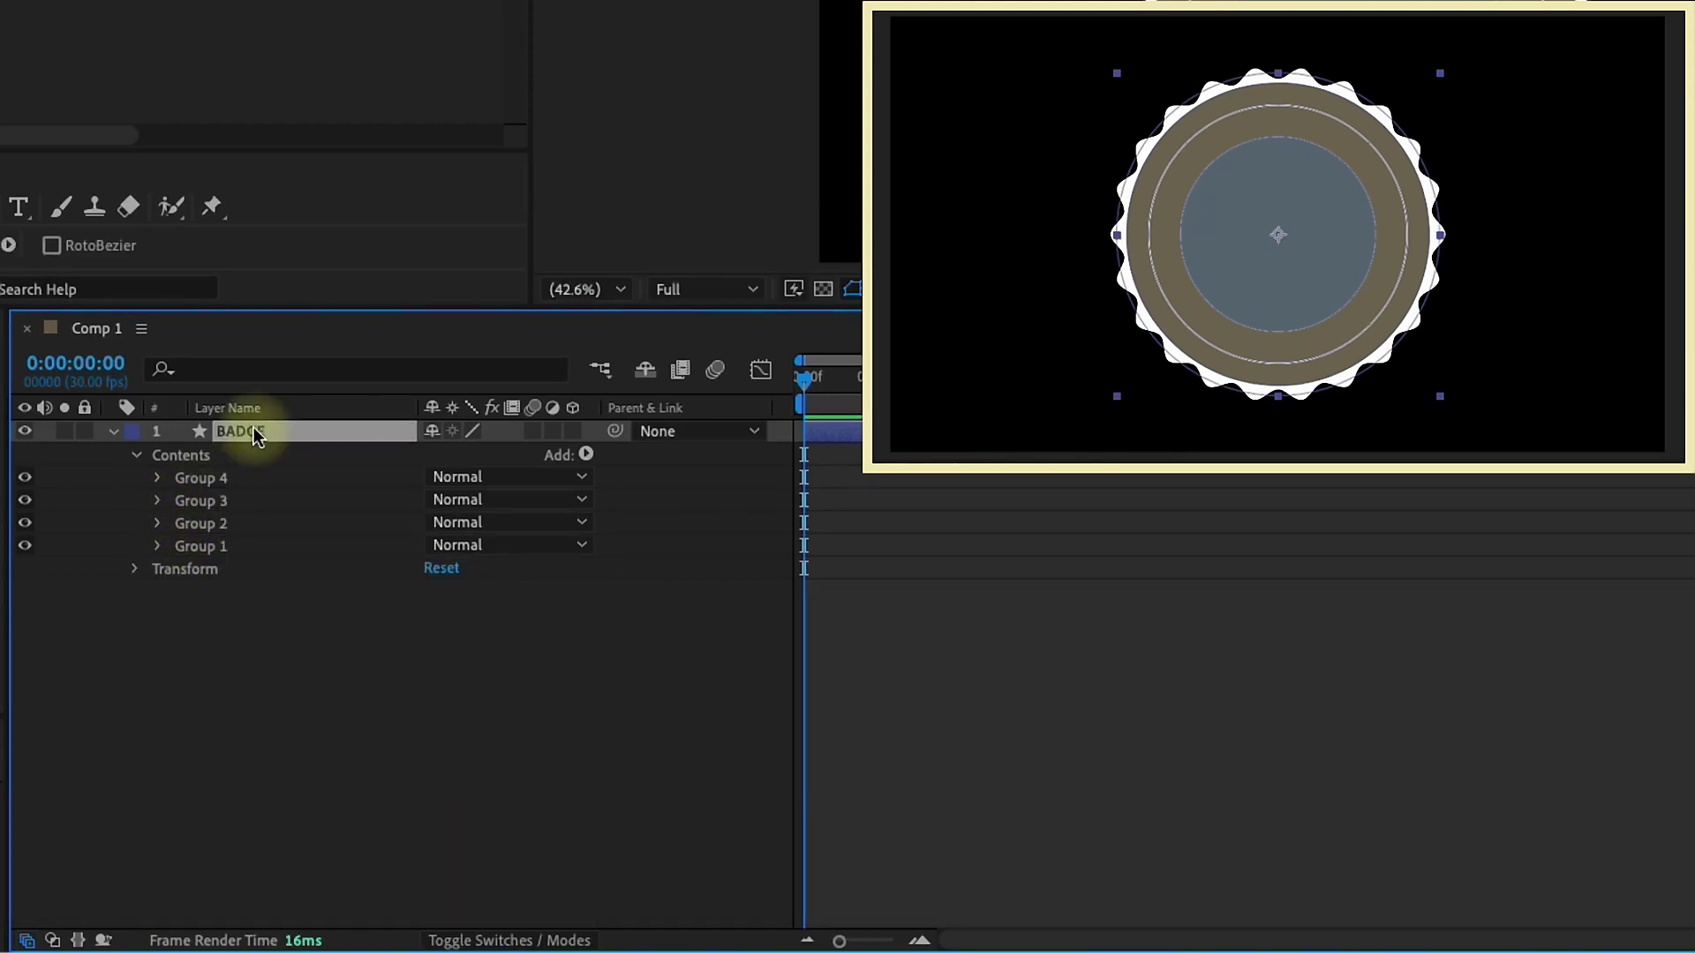
- Filter the BADGE layer's timeline properties by 'size' to list each ellipse and Zig Zag size
click(225, 370)
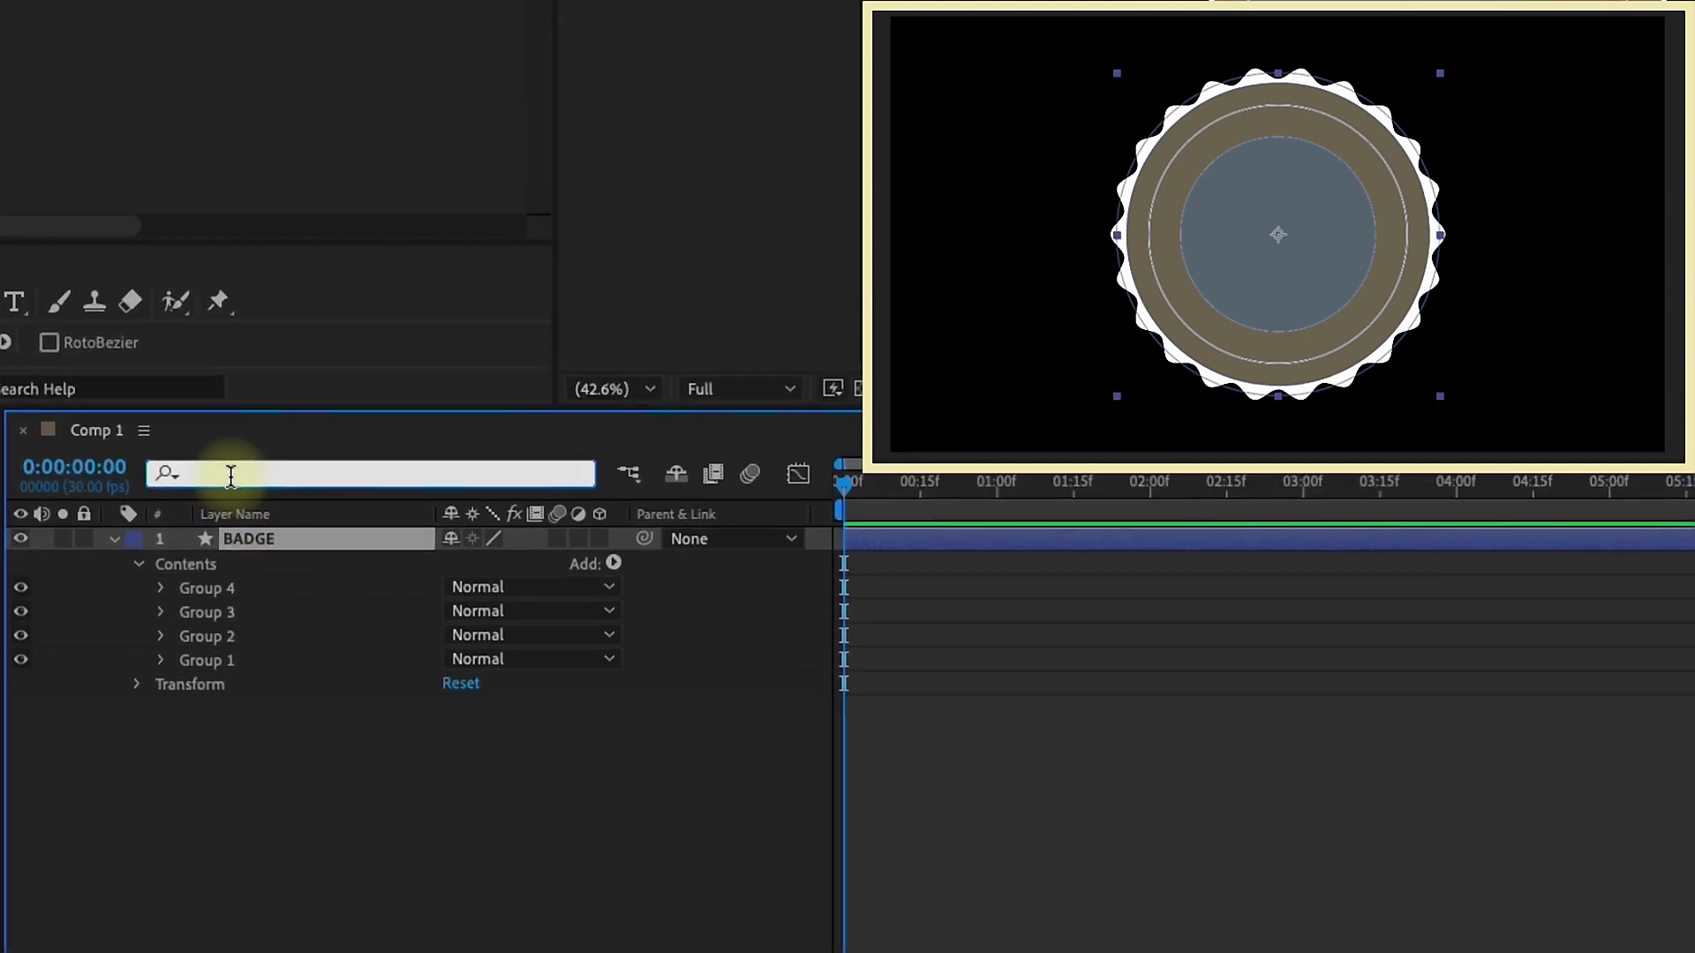
text(size)
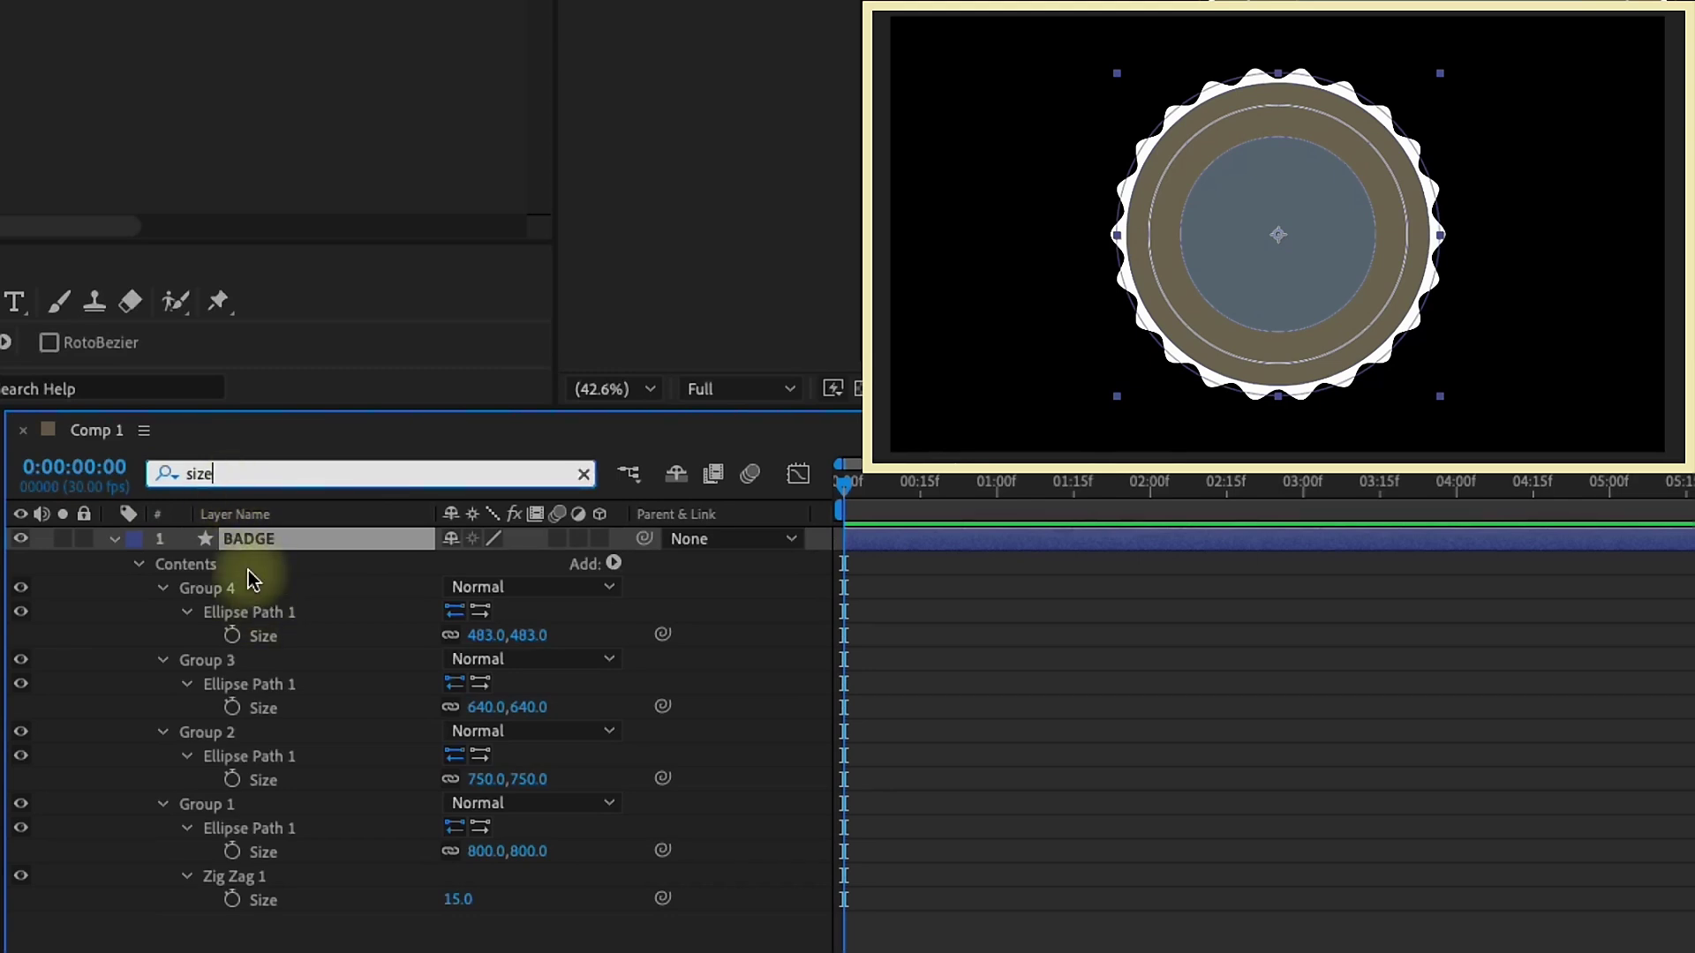
- Enable Size keyframes at frame 0 for Groups 4, 3, 2 and 1
click(233, 637)
click(233, 708)
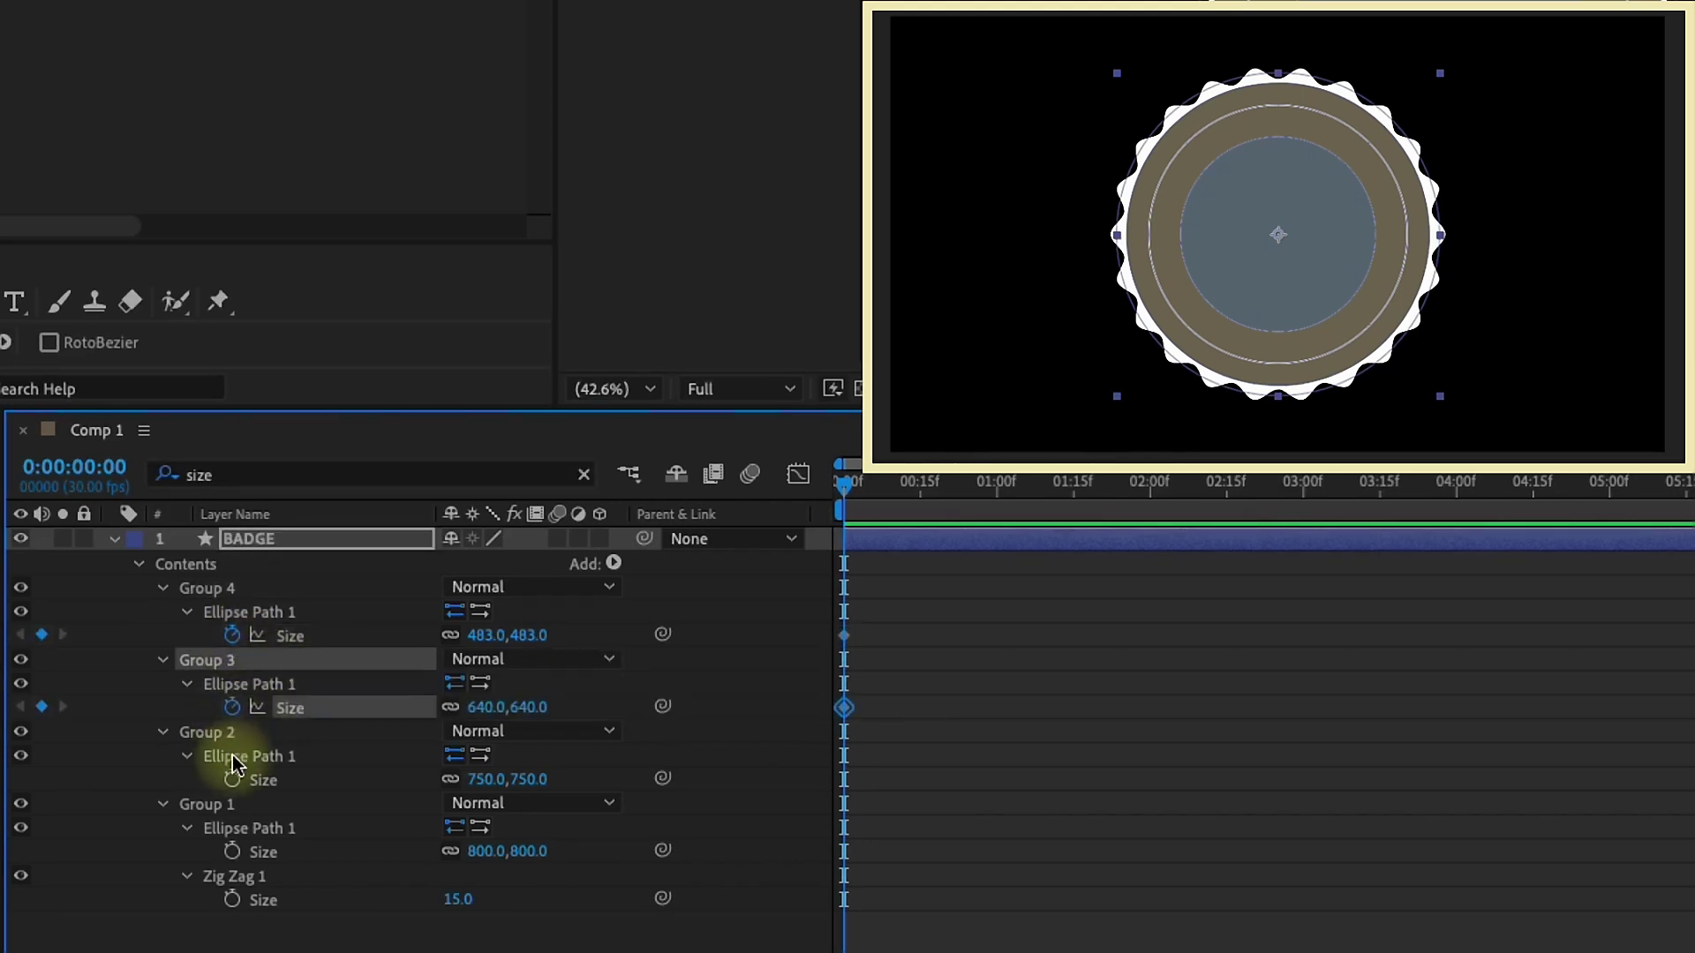
click(233, 780)
click(233, 851)
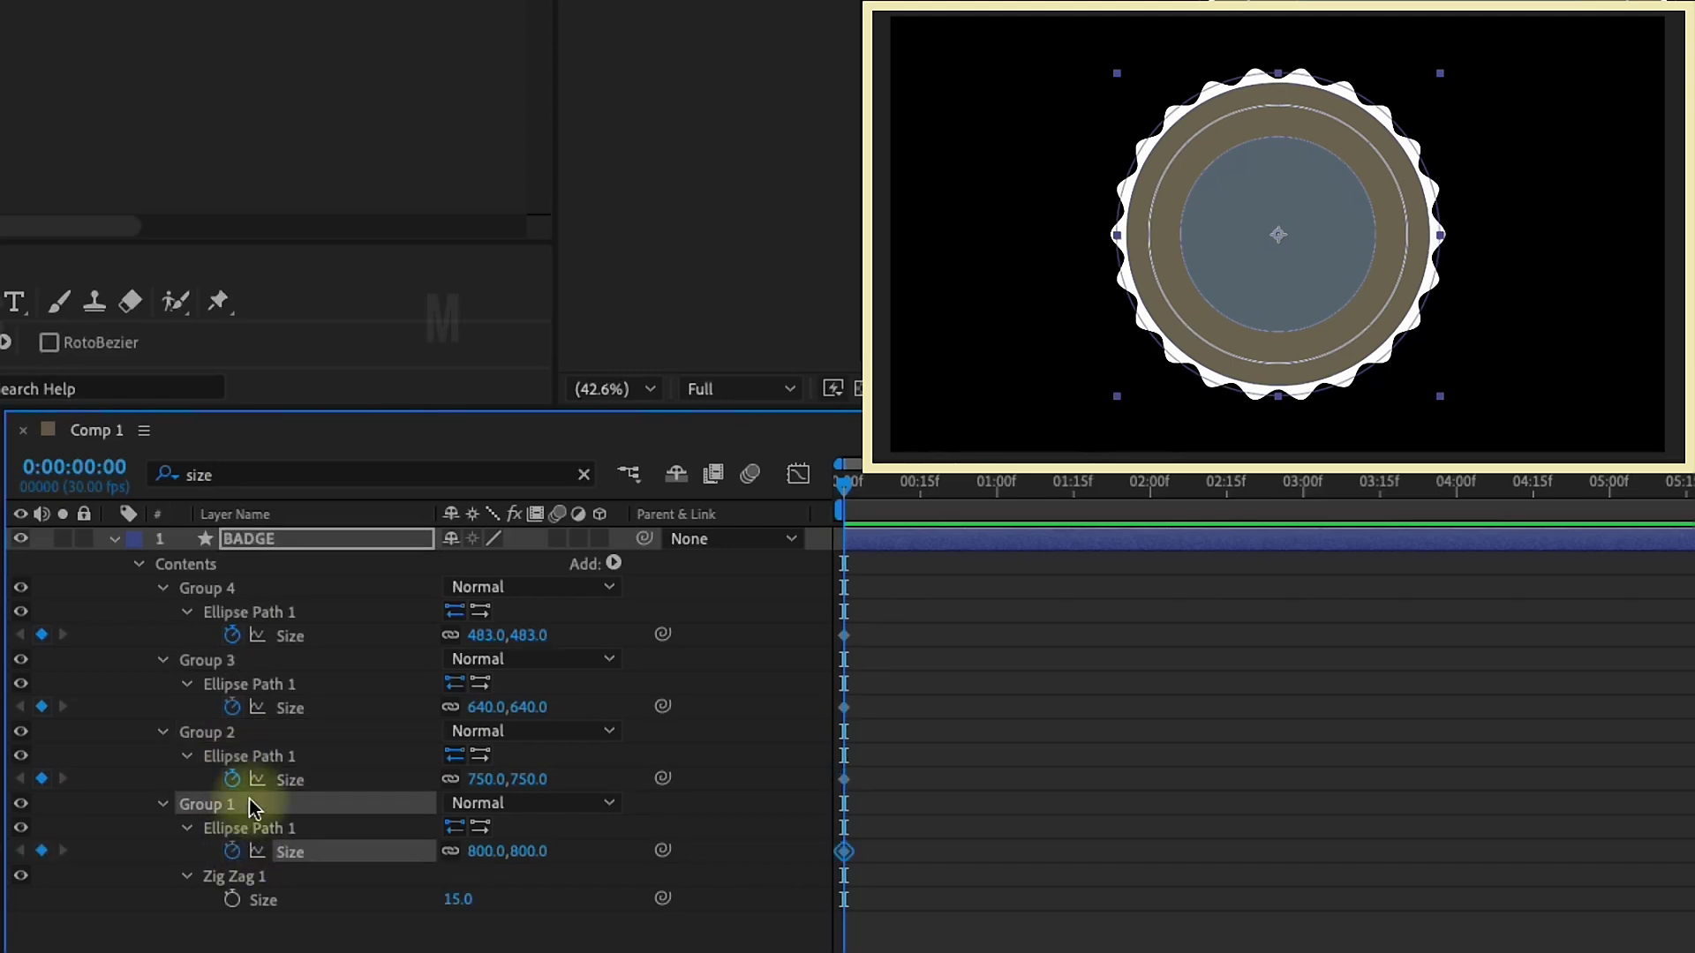
- Add Size keyframes for all four groups at frame 10
key(shift+Page_Down)
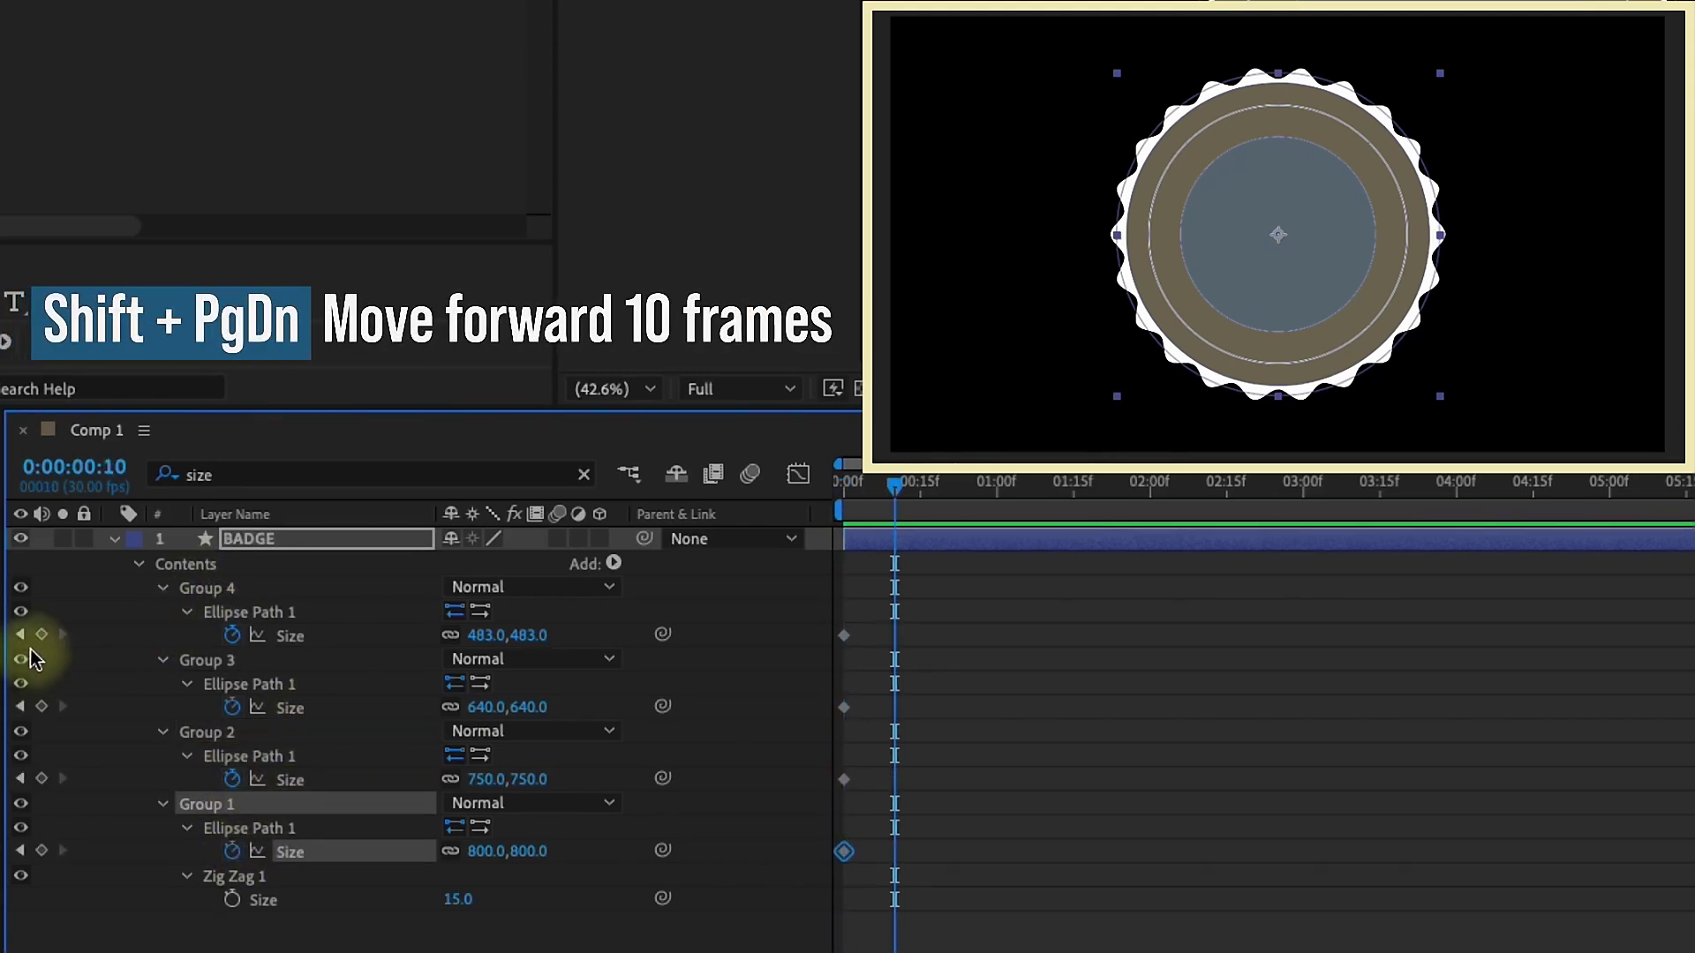
click(44, 673)
click(42, 635)
click(42, 707)
click(42, 779)
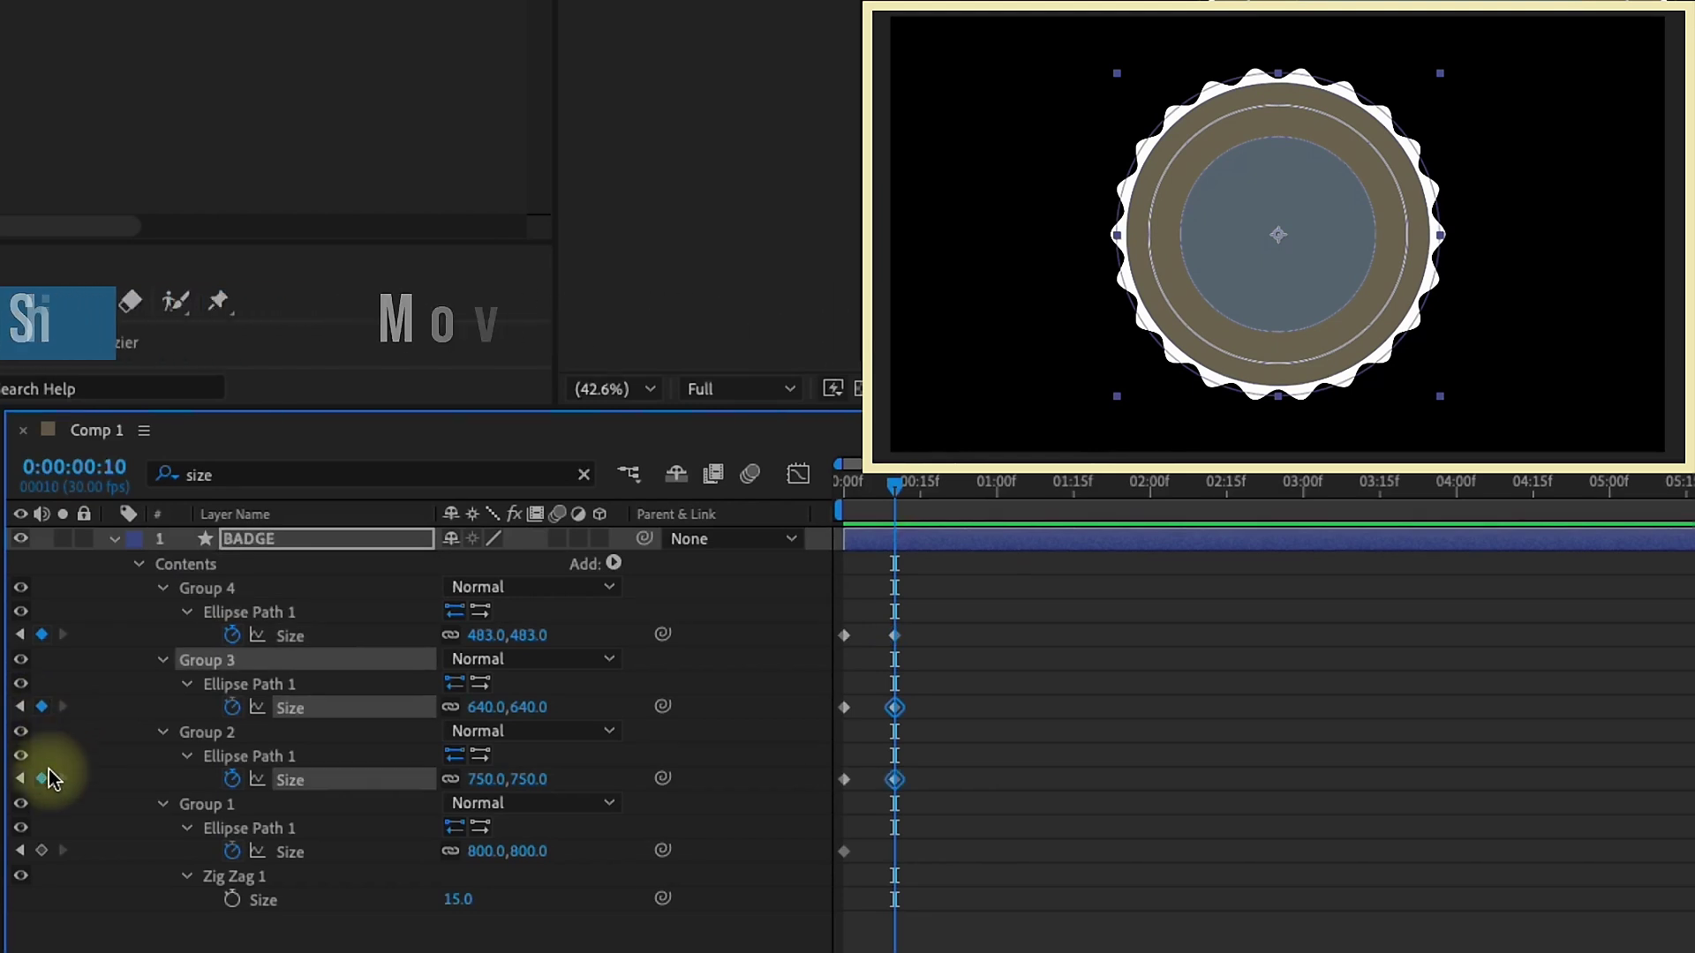
click(42, 851)
- Add Size keyframes for all four groups at frame 20
key(shift+Page_Down)
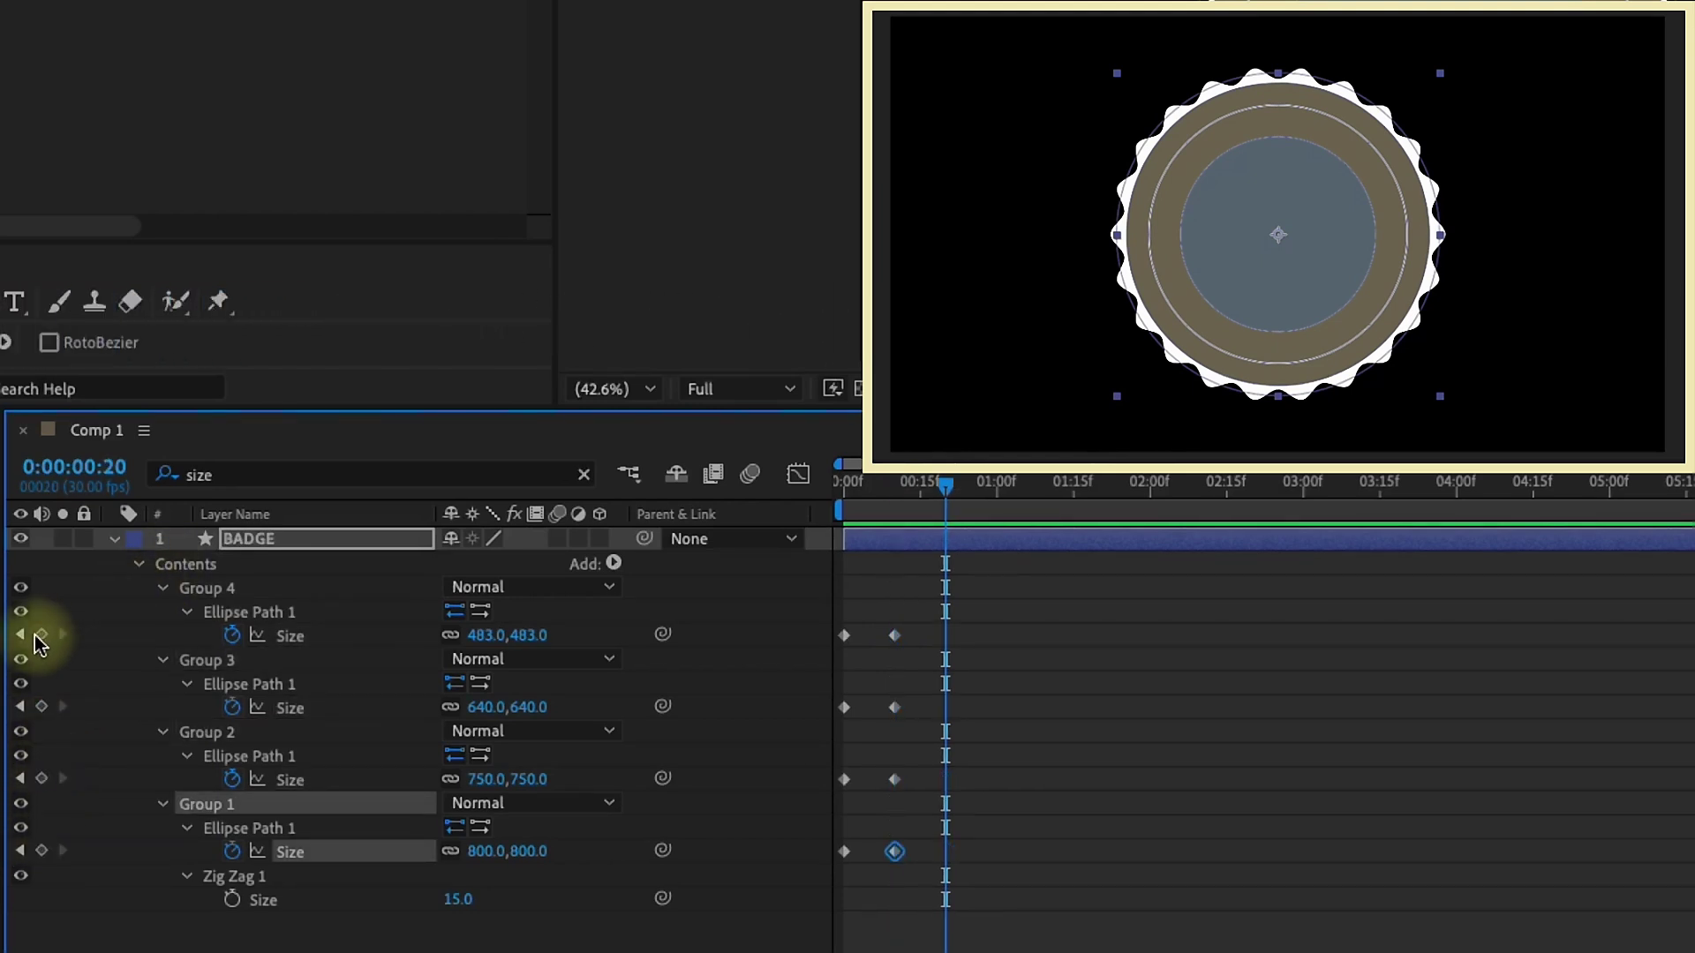
click(42, 635)
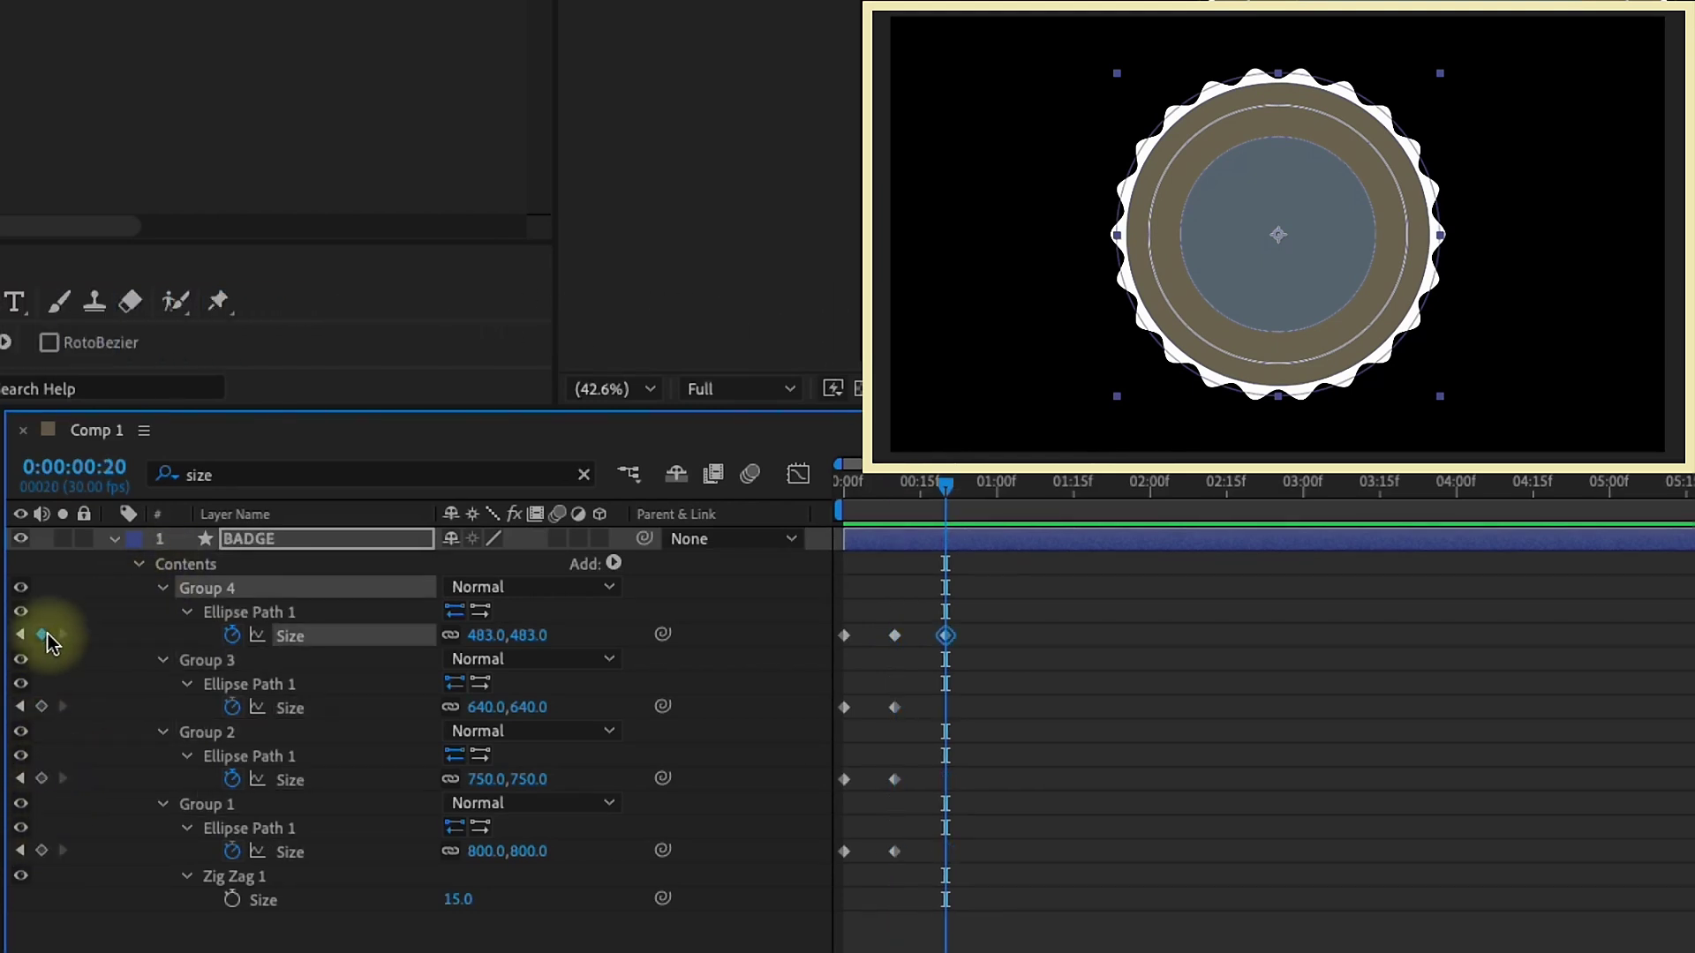
click(41, 707)
click(41, 780)
click(42, 851)
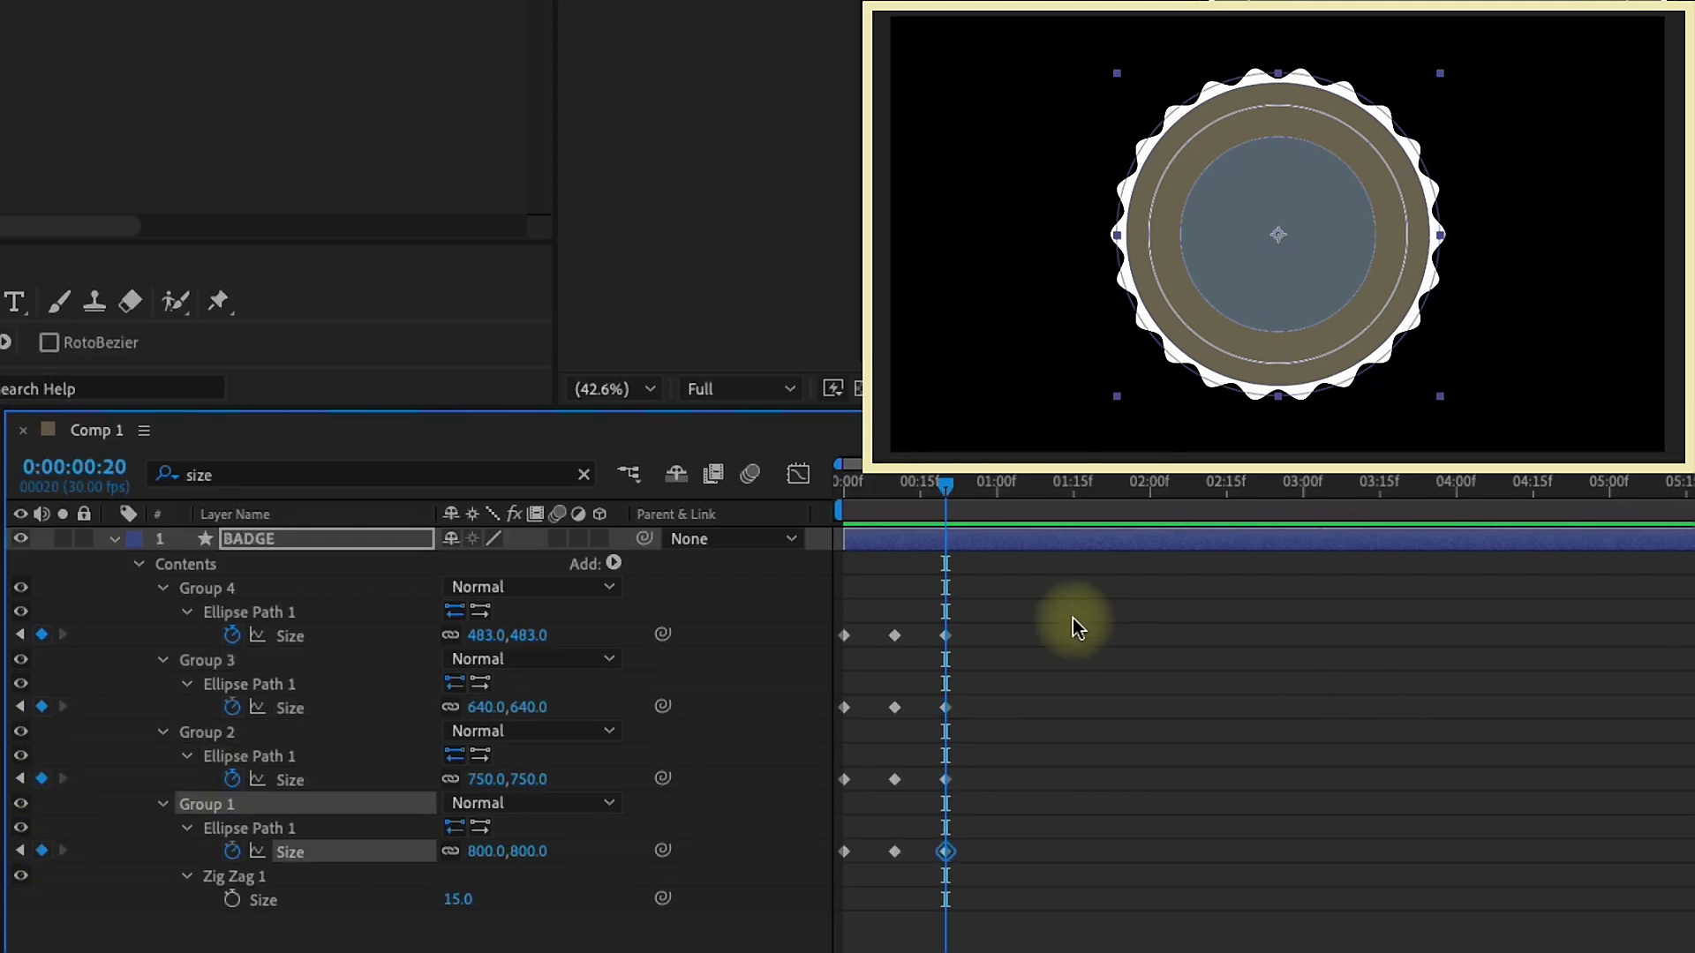
- Select the frame-20 keyframes and return the playhead to frame 10
drag(975, 608, 927, 940)
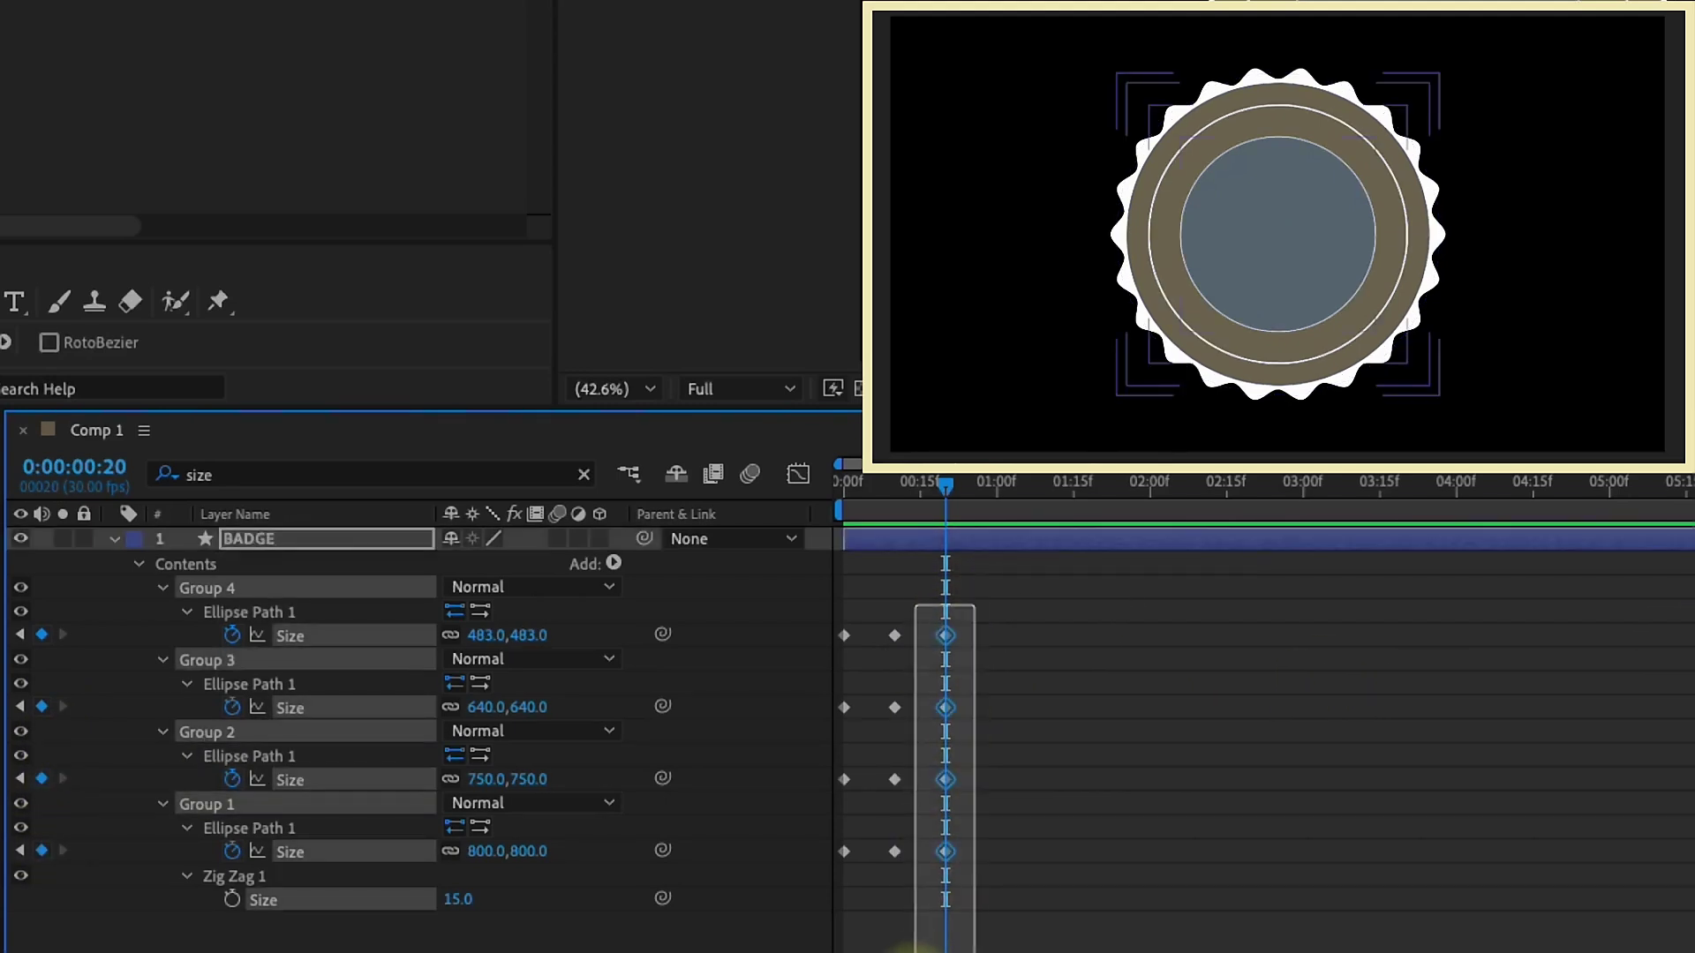
click(903, 488)
drag(902, 490, 896, 485)
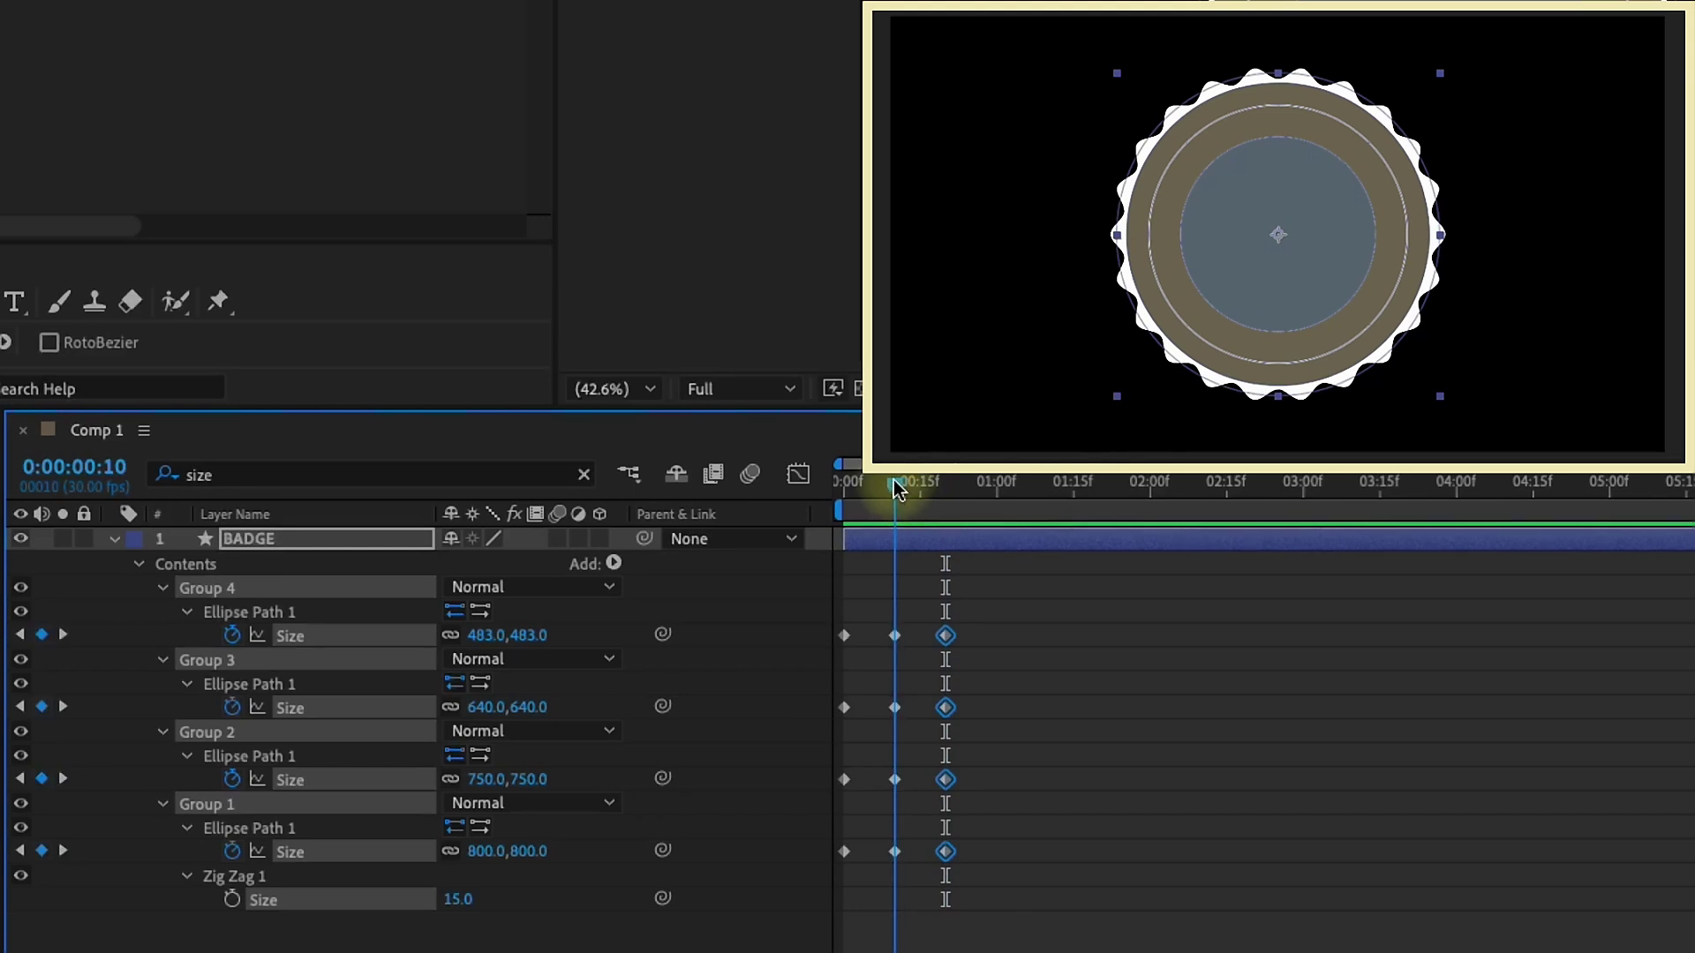
click(687, 946)
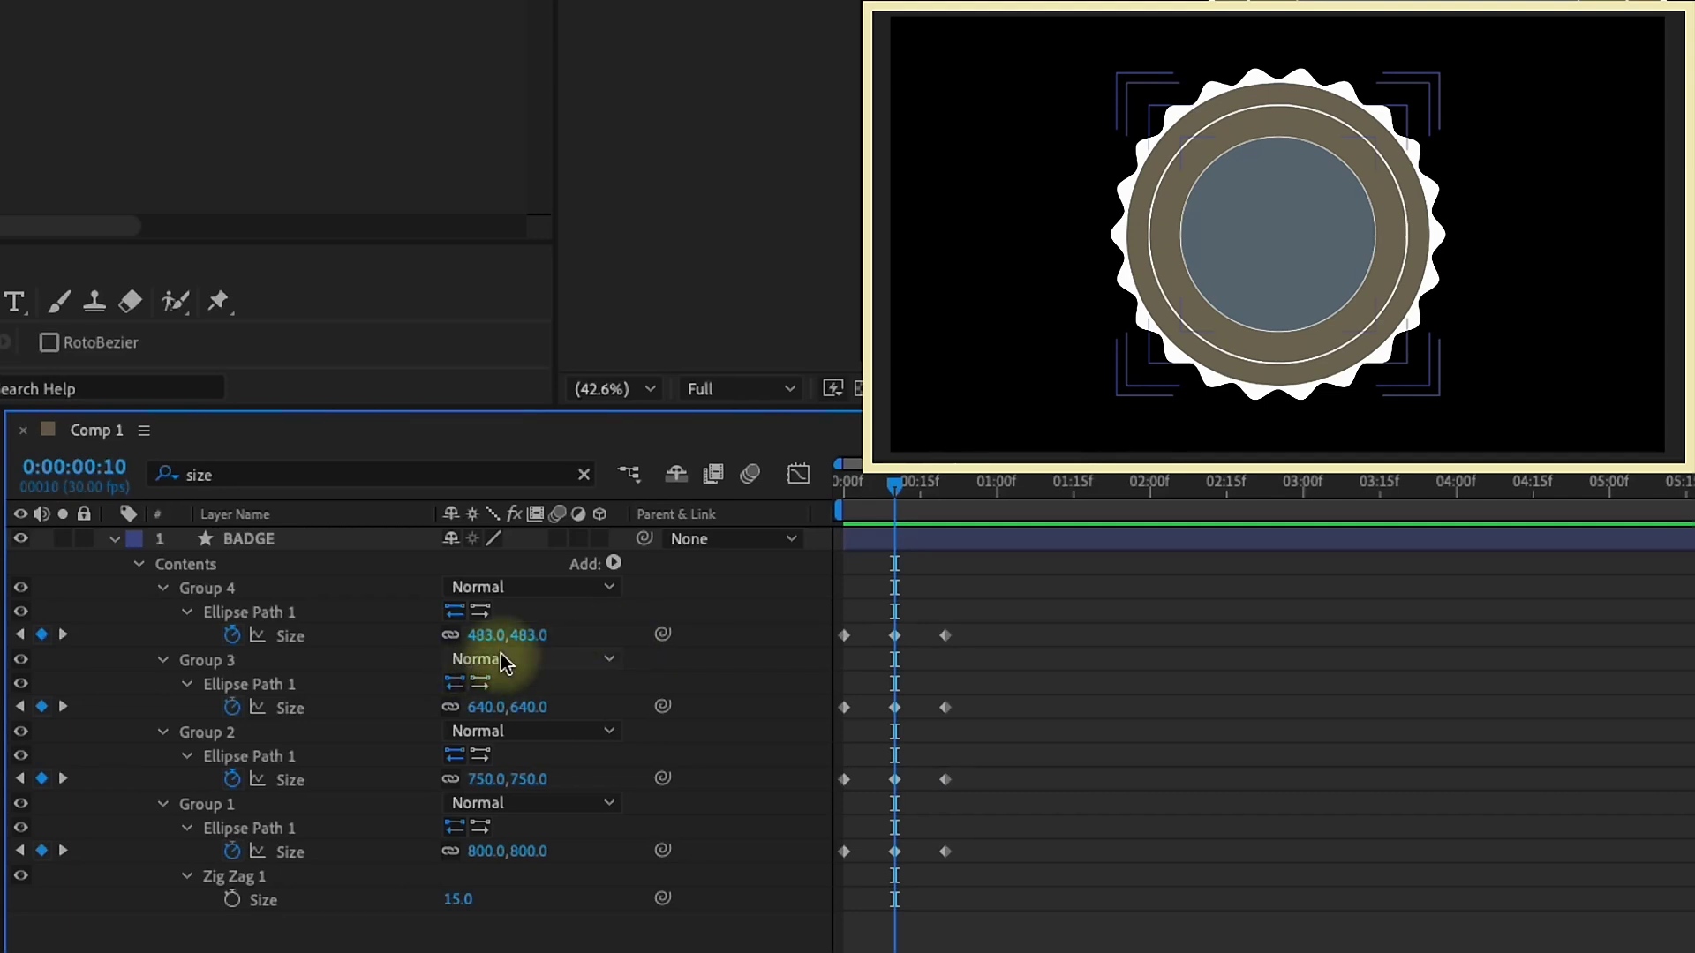
- At frame 10, set the Group 4 to Group 1 ellipse Sizes to 510, 680, 775 and 840
click(483, 635)
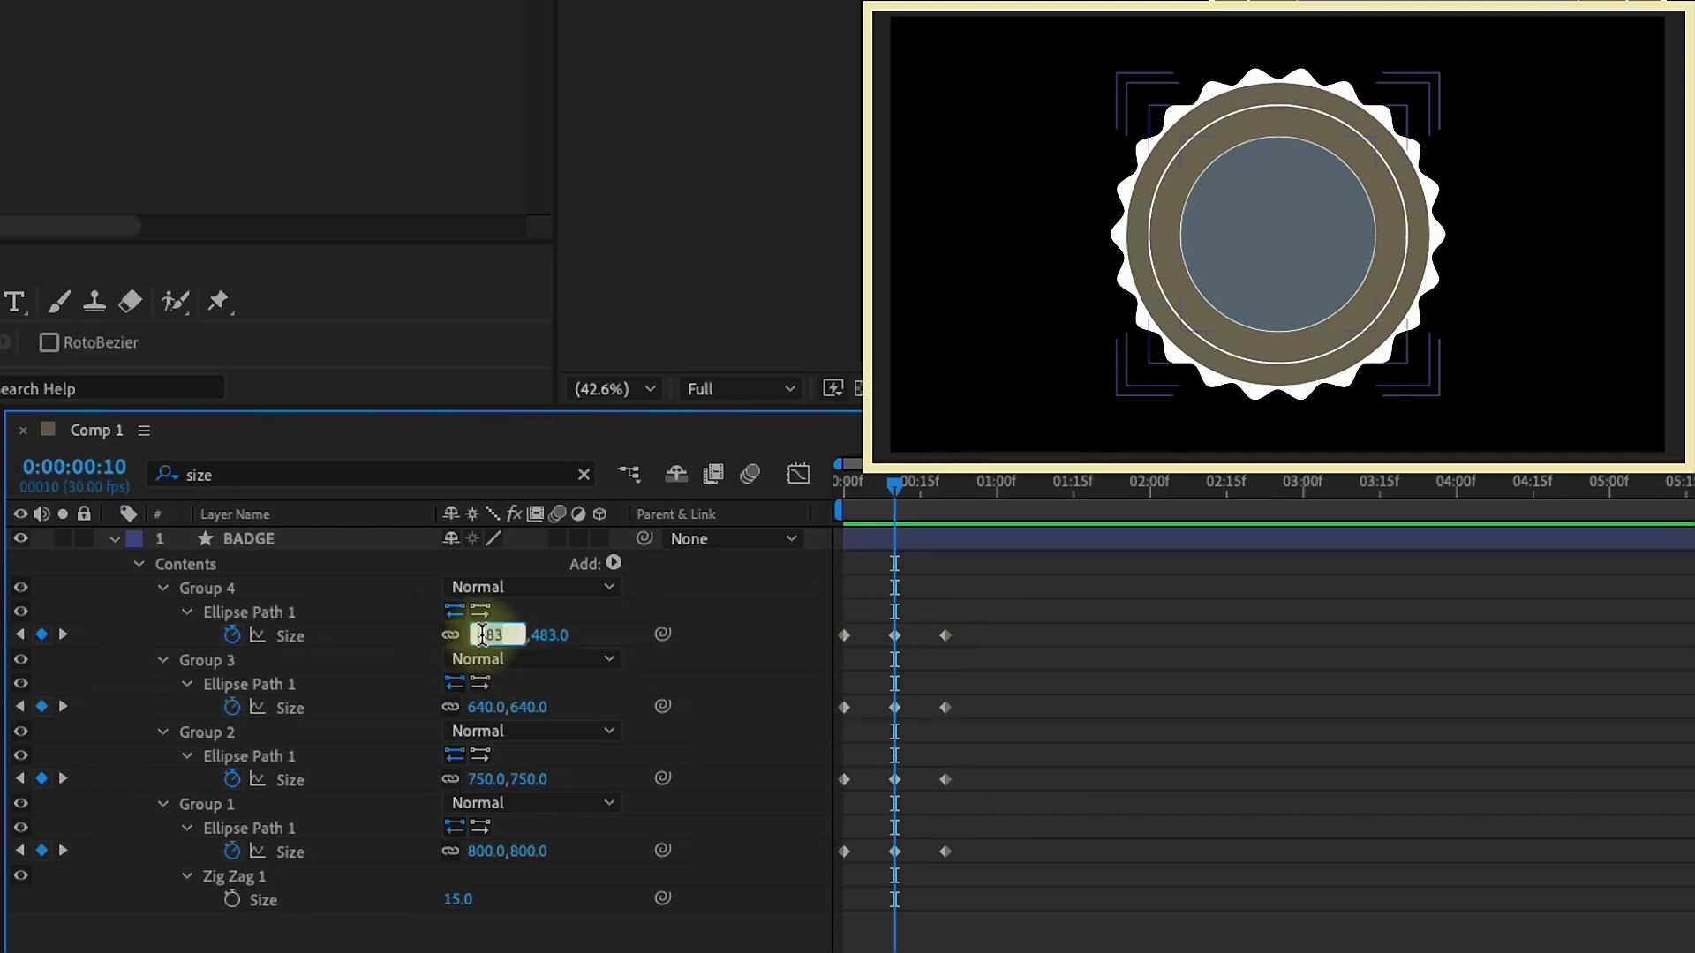
text(510)
key(Tab)
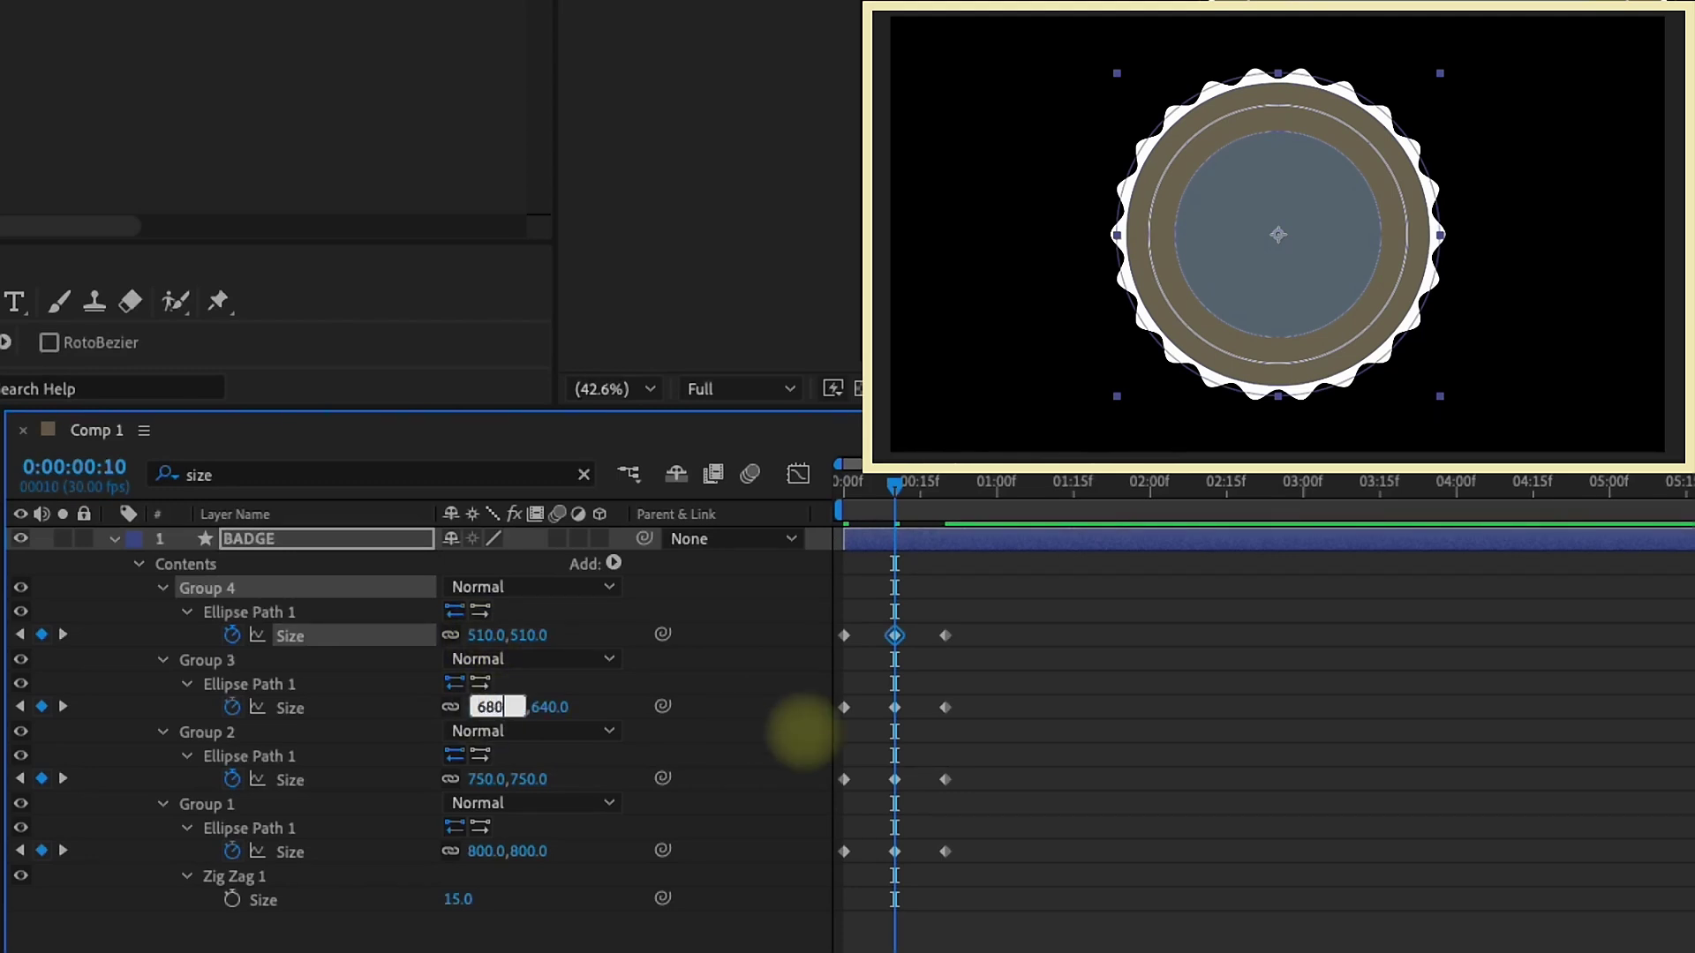
key(Return)
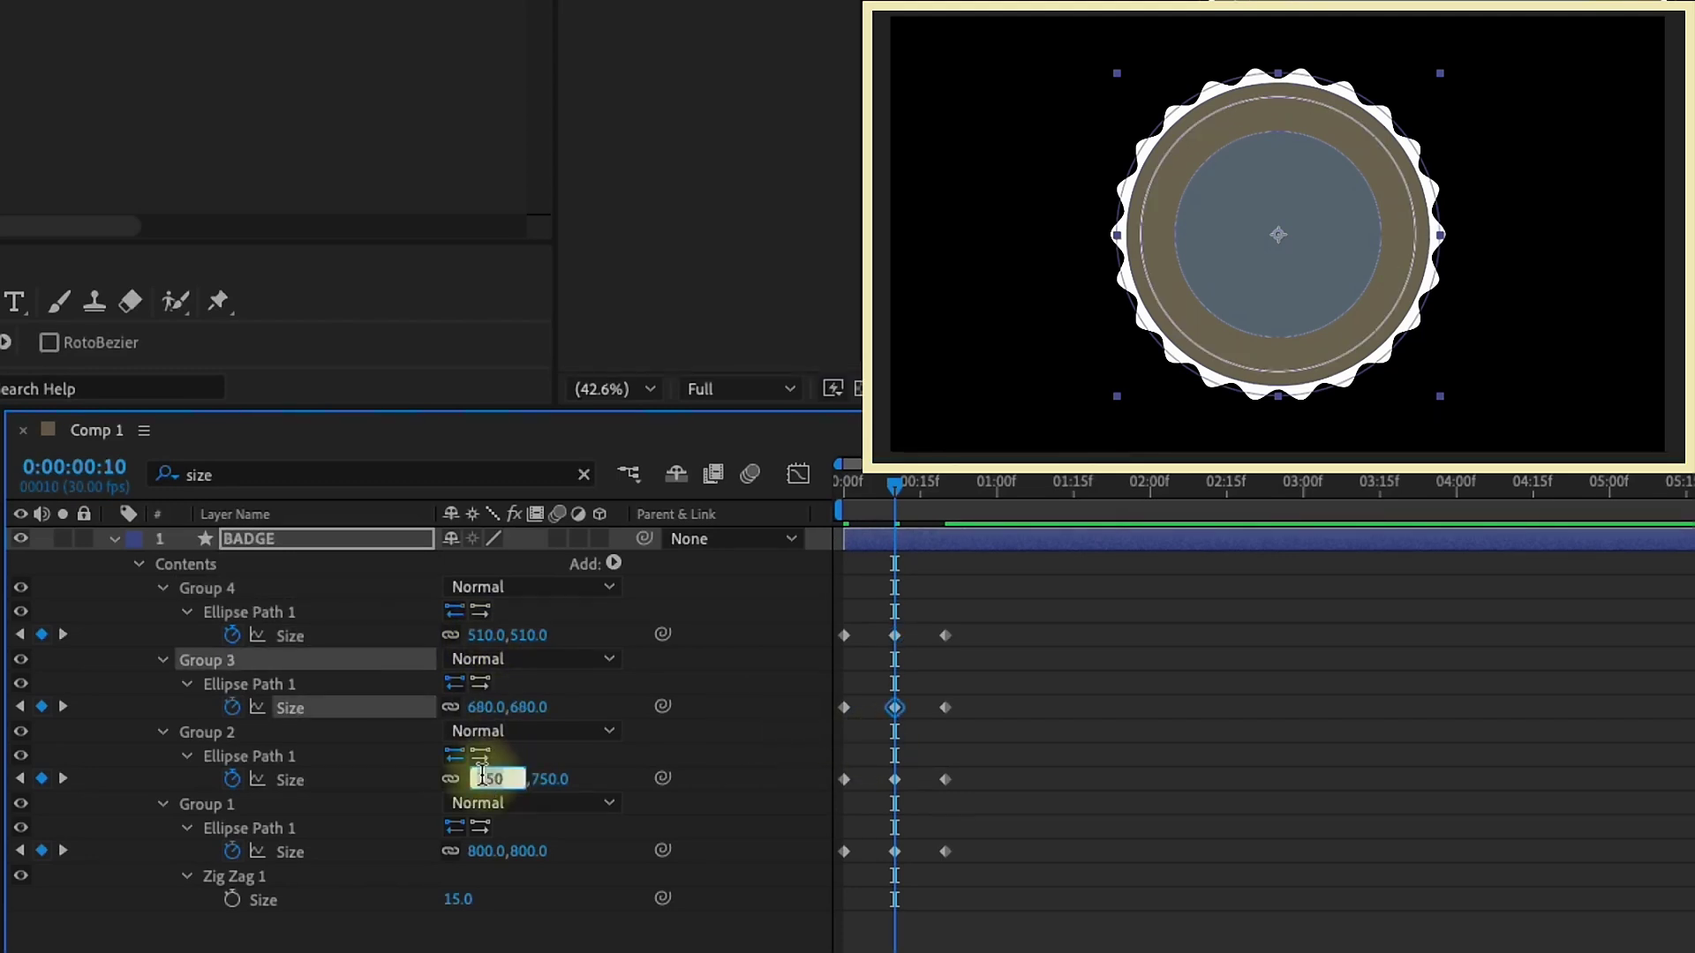
click(496, 777)
text(775)
key(Return)
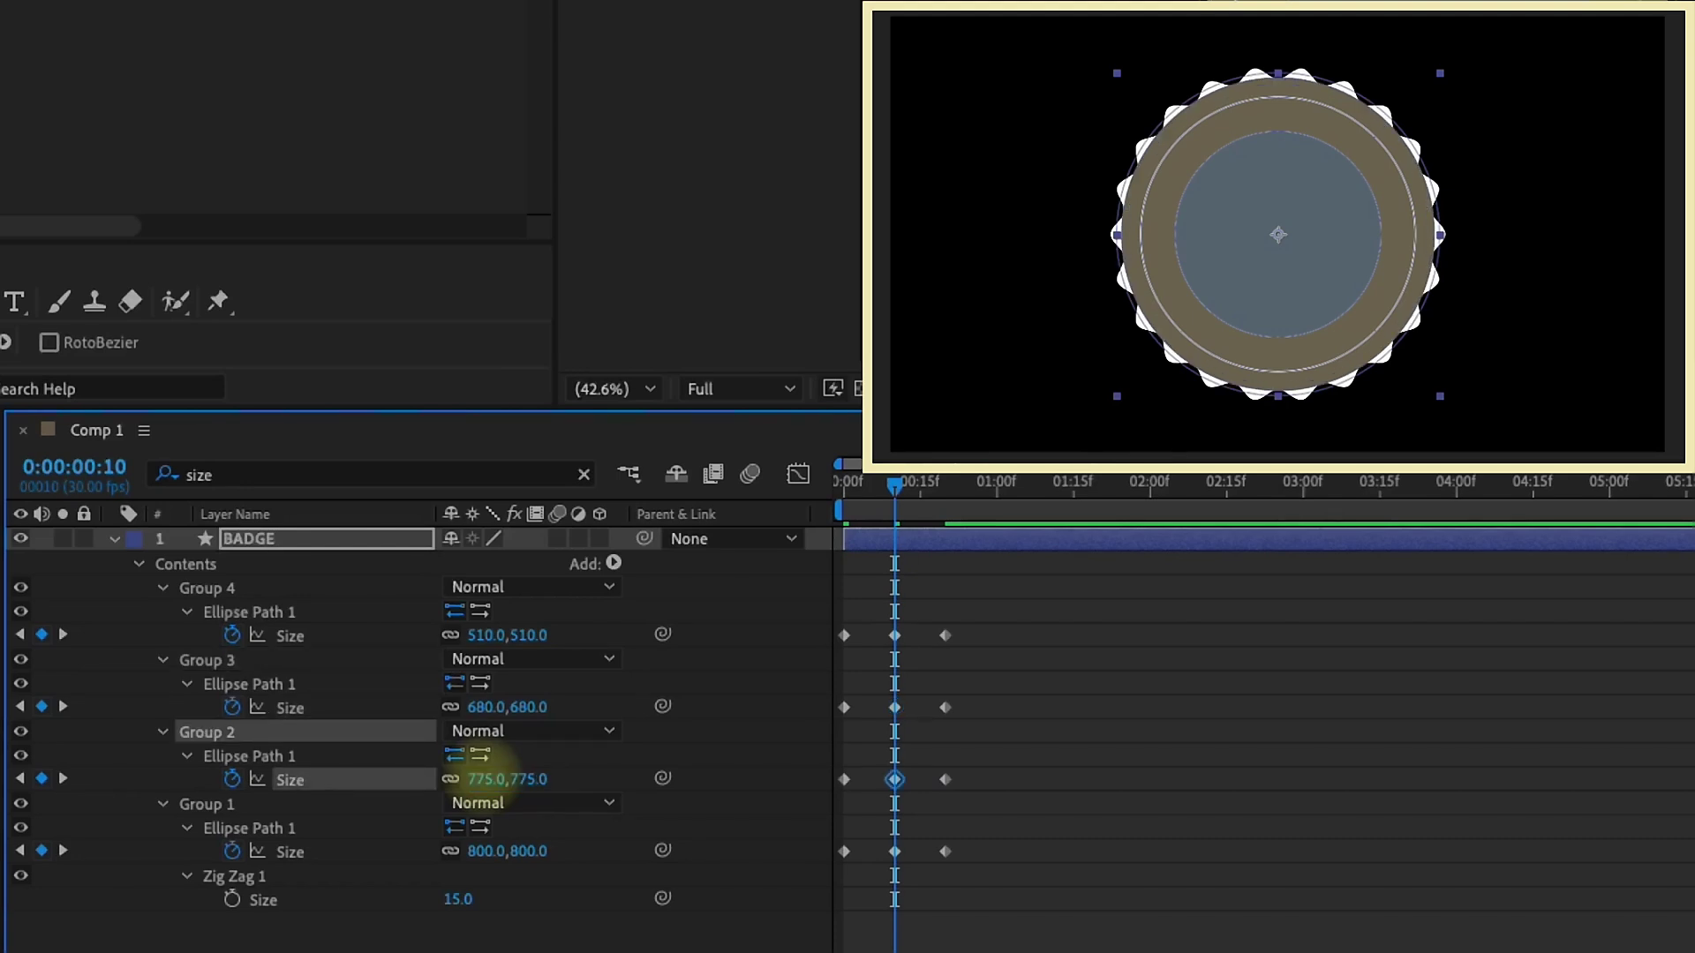
click(496, 850)
text(825)
key(Return)
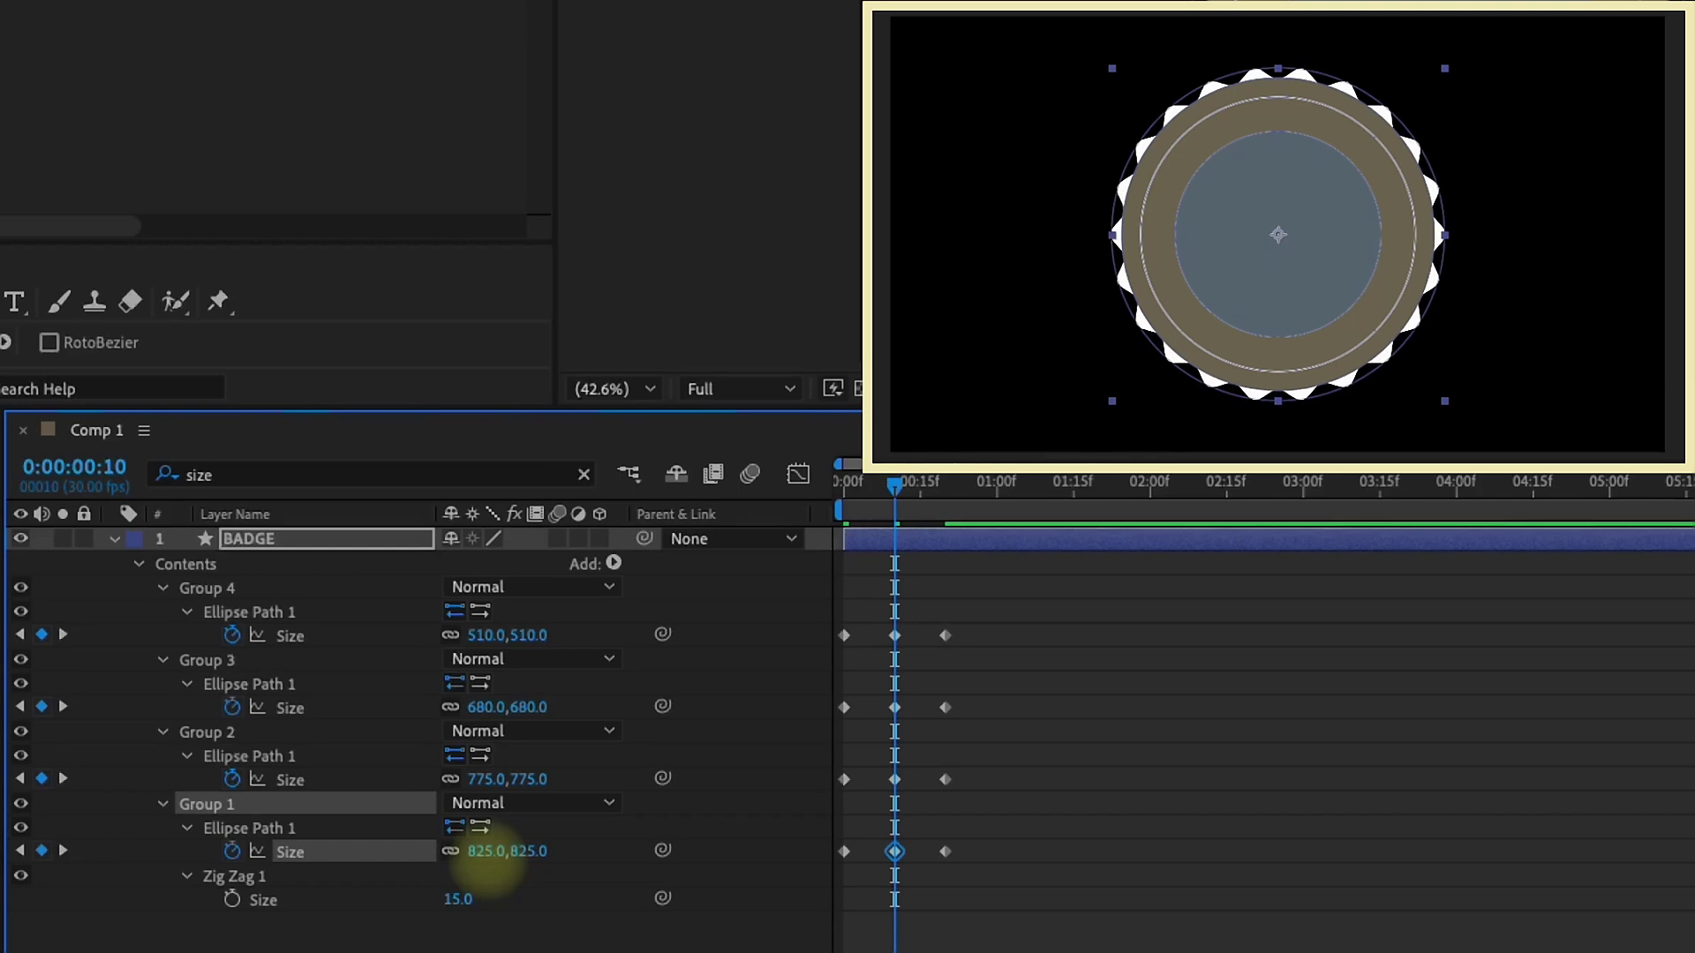
click(476, 852)
text(800)
key(Return)
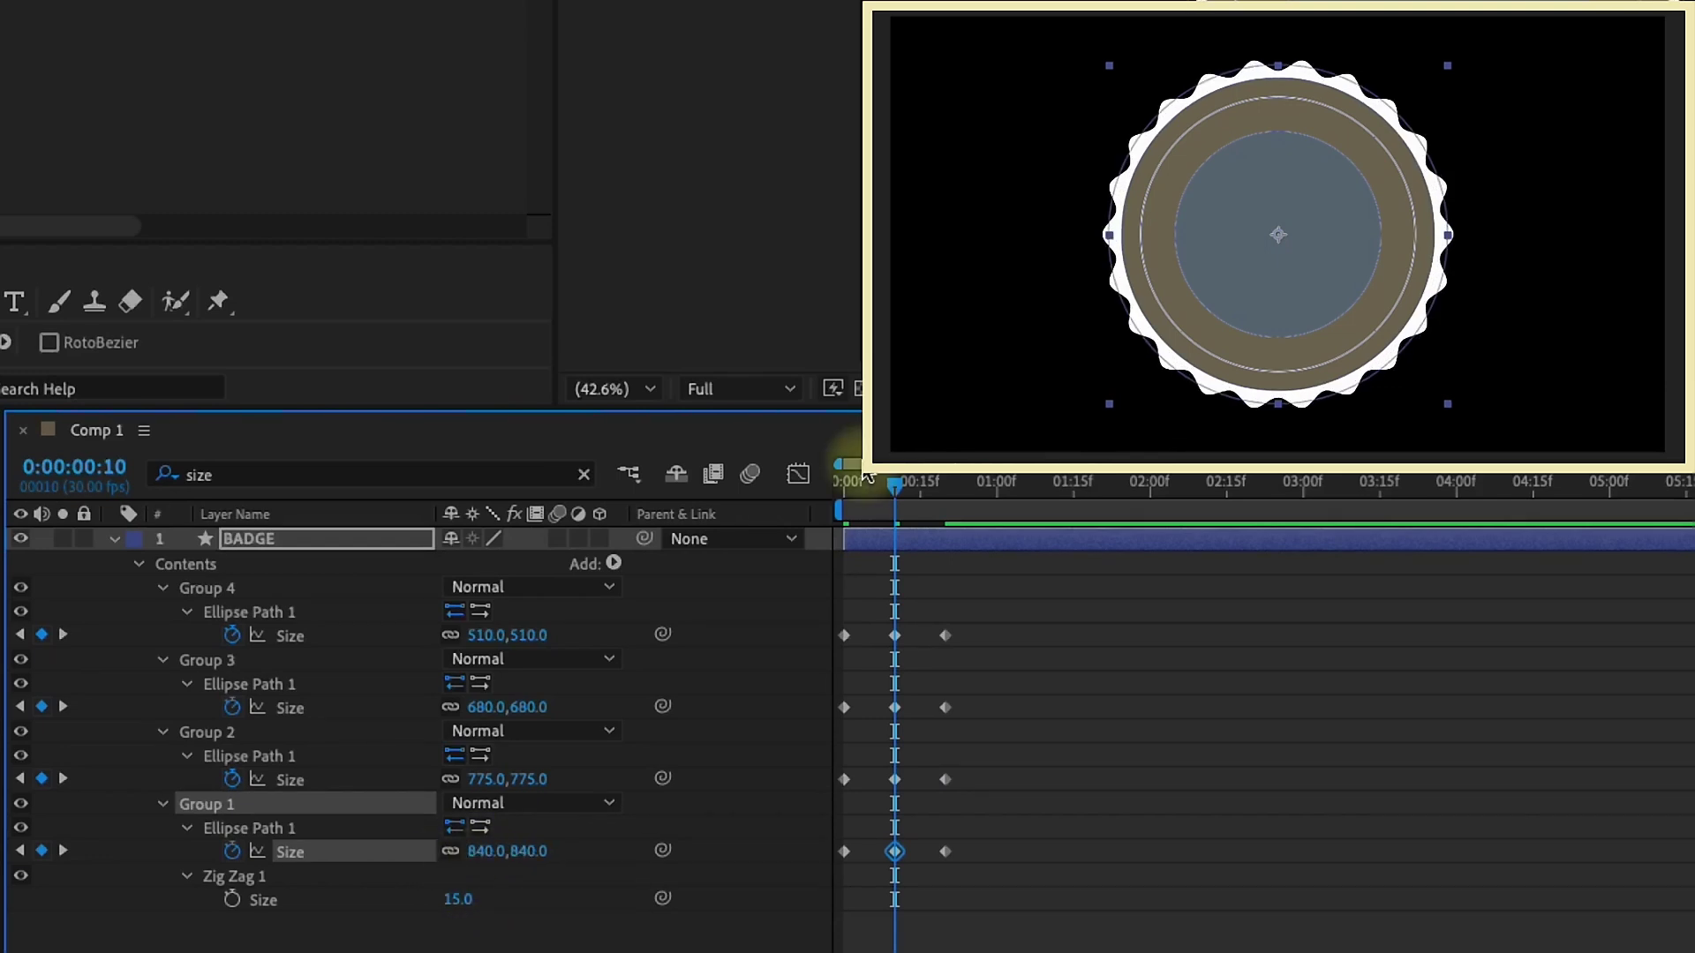
- At frame 0, set all four ellipse Sizes to 0, then marquee-select the later Size keyframes
drag(894, 484, 810, 489)
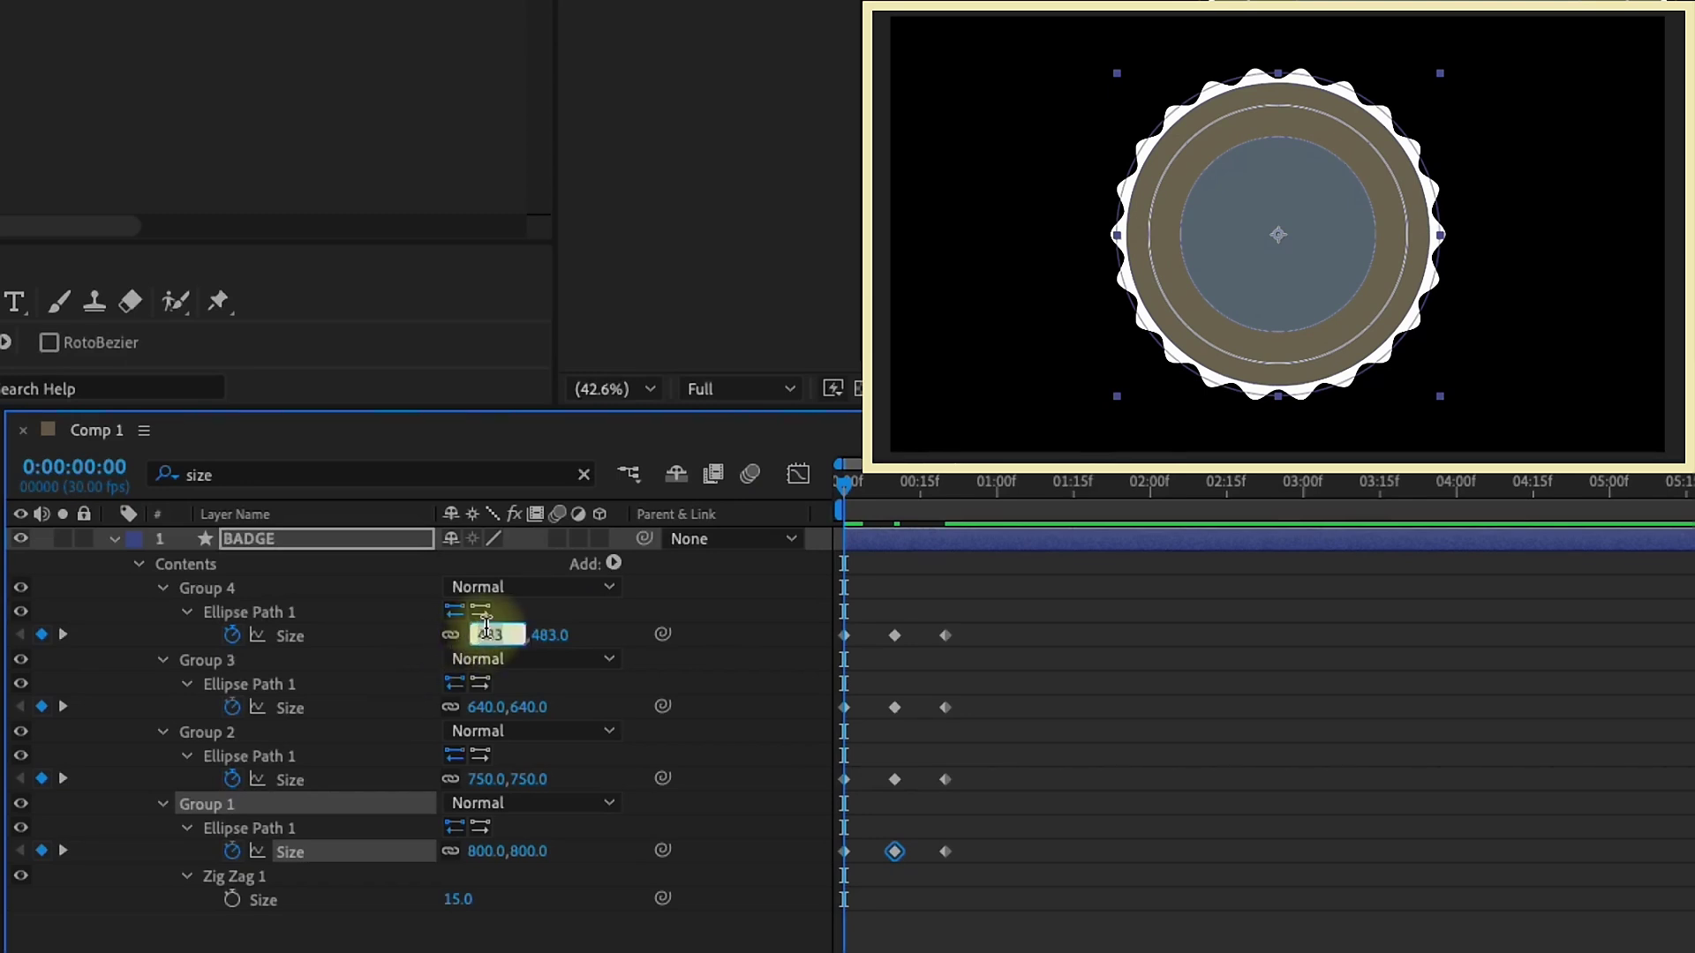
text(0)
click(491, 707)
text(0)
click(491, 779)
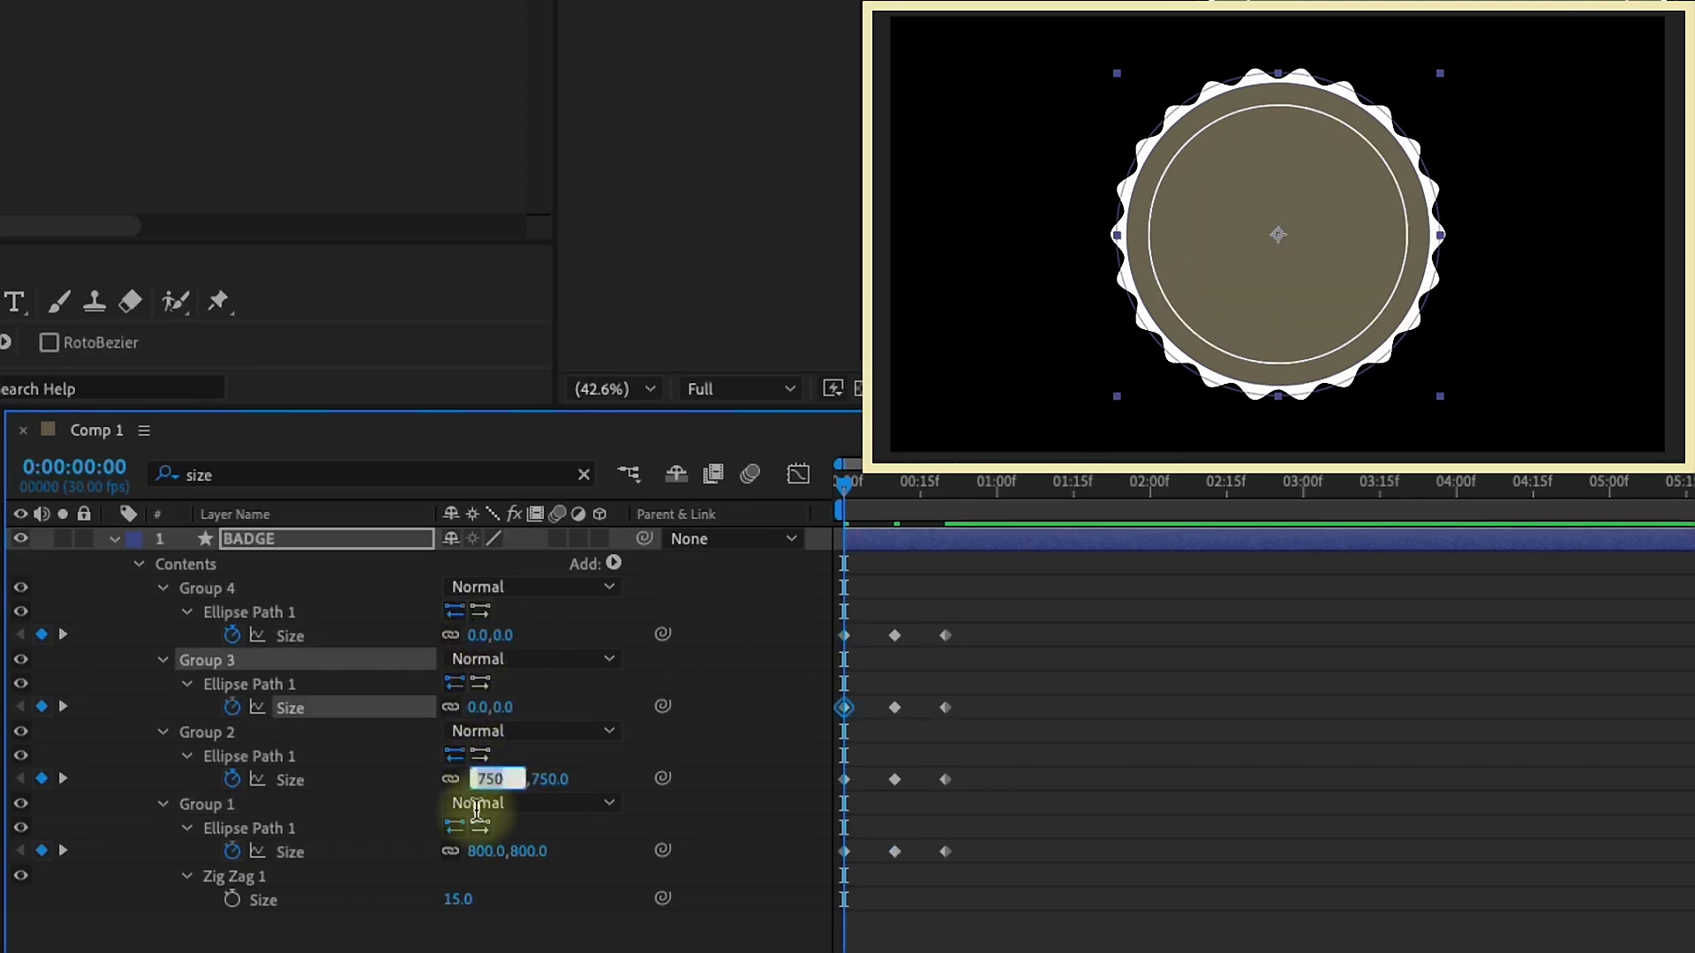
text(0)
click(491, 851)
text(0)
click(1033, 613)
drag(999, 603, 863, 874)
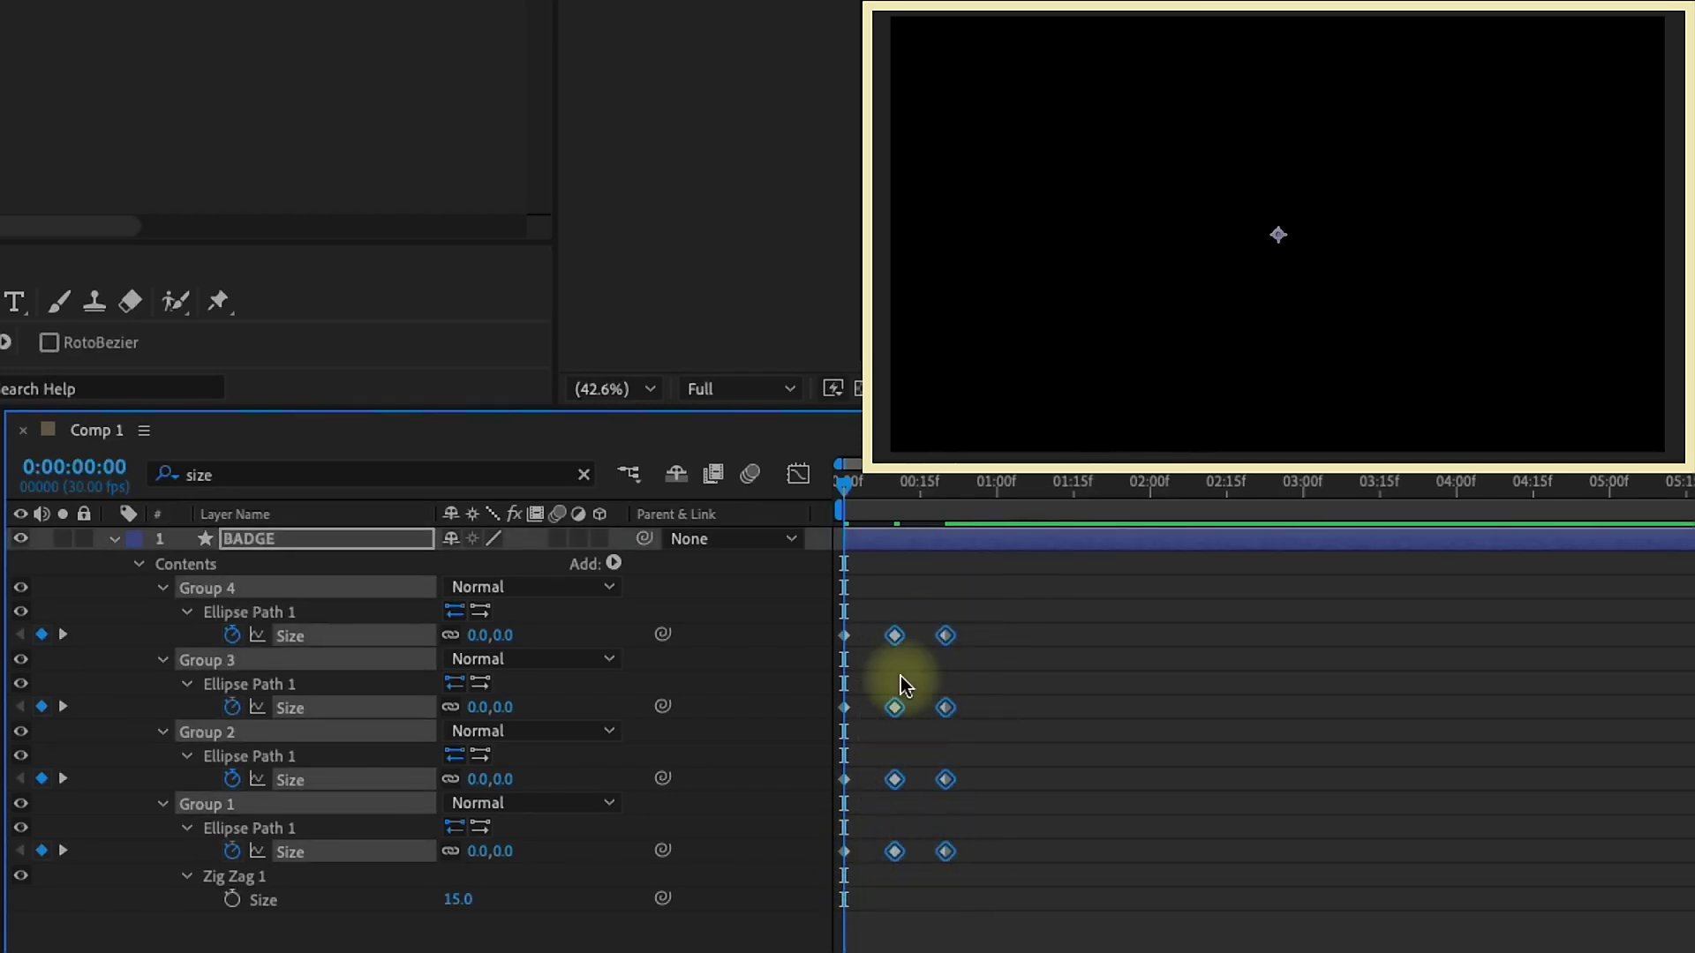
- Apply Easy Ease to the frame-10 and frame-20 Size keyframes, keeping only frame-10 selected
key(F9)
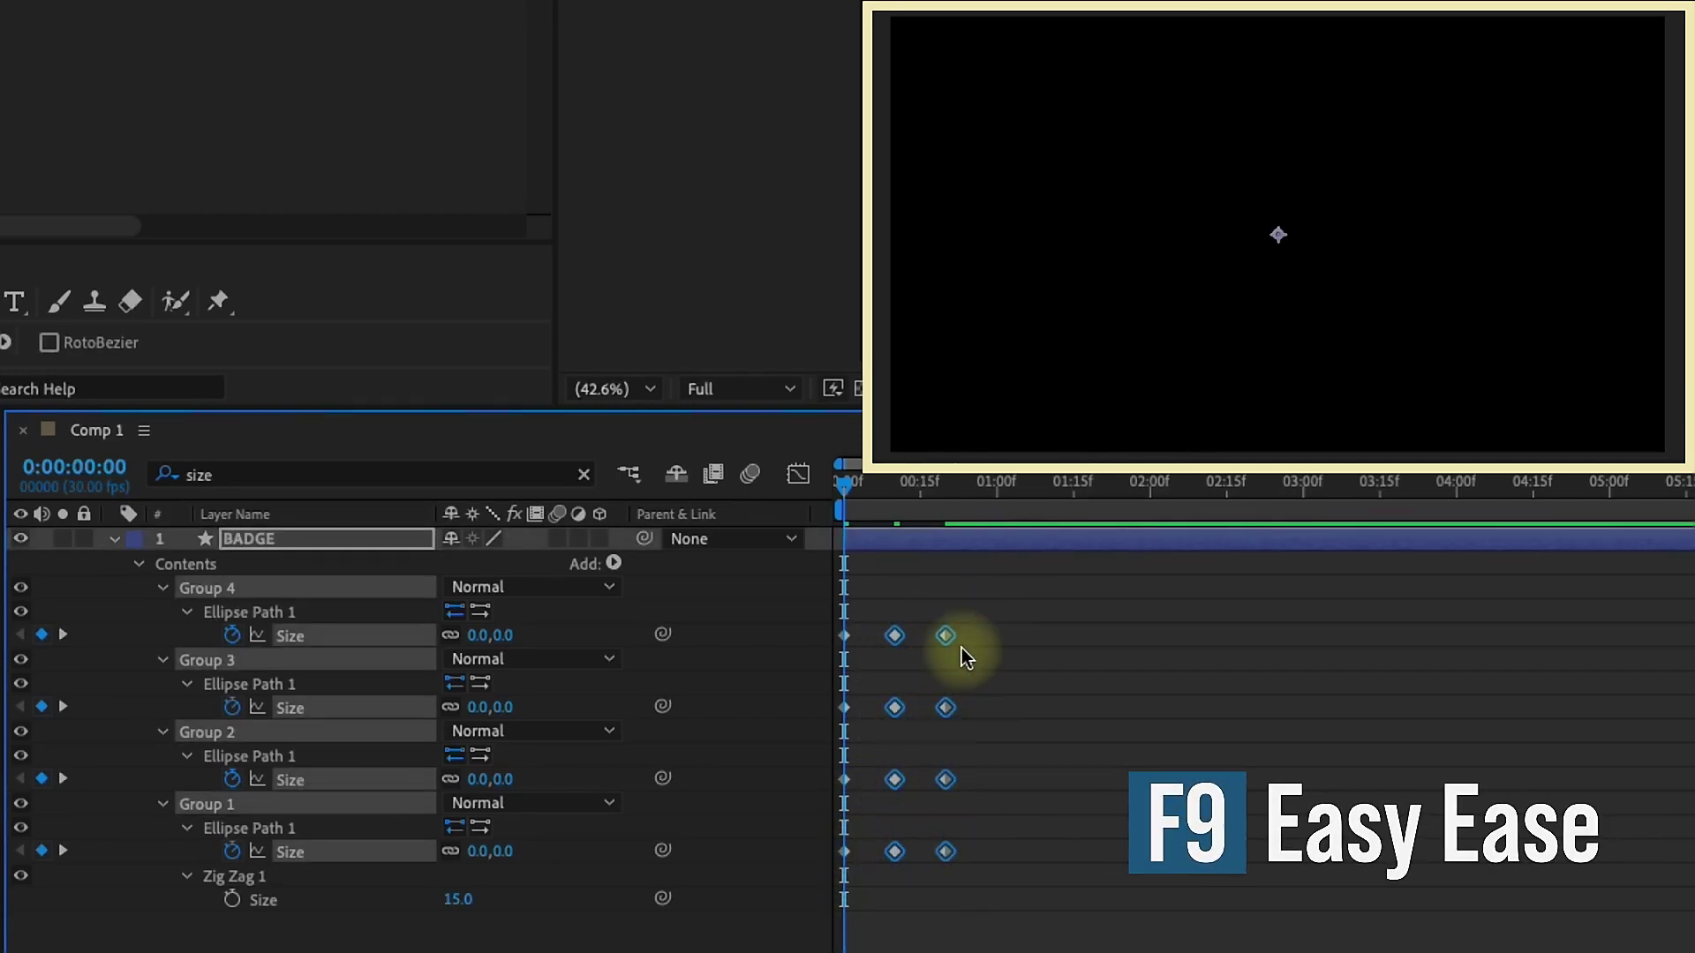
drag(876, 493, 891, 489)
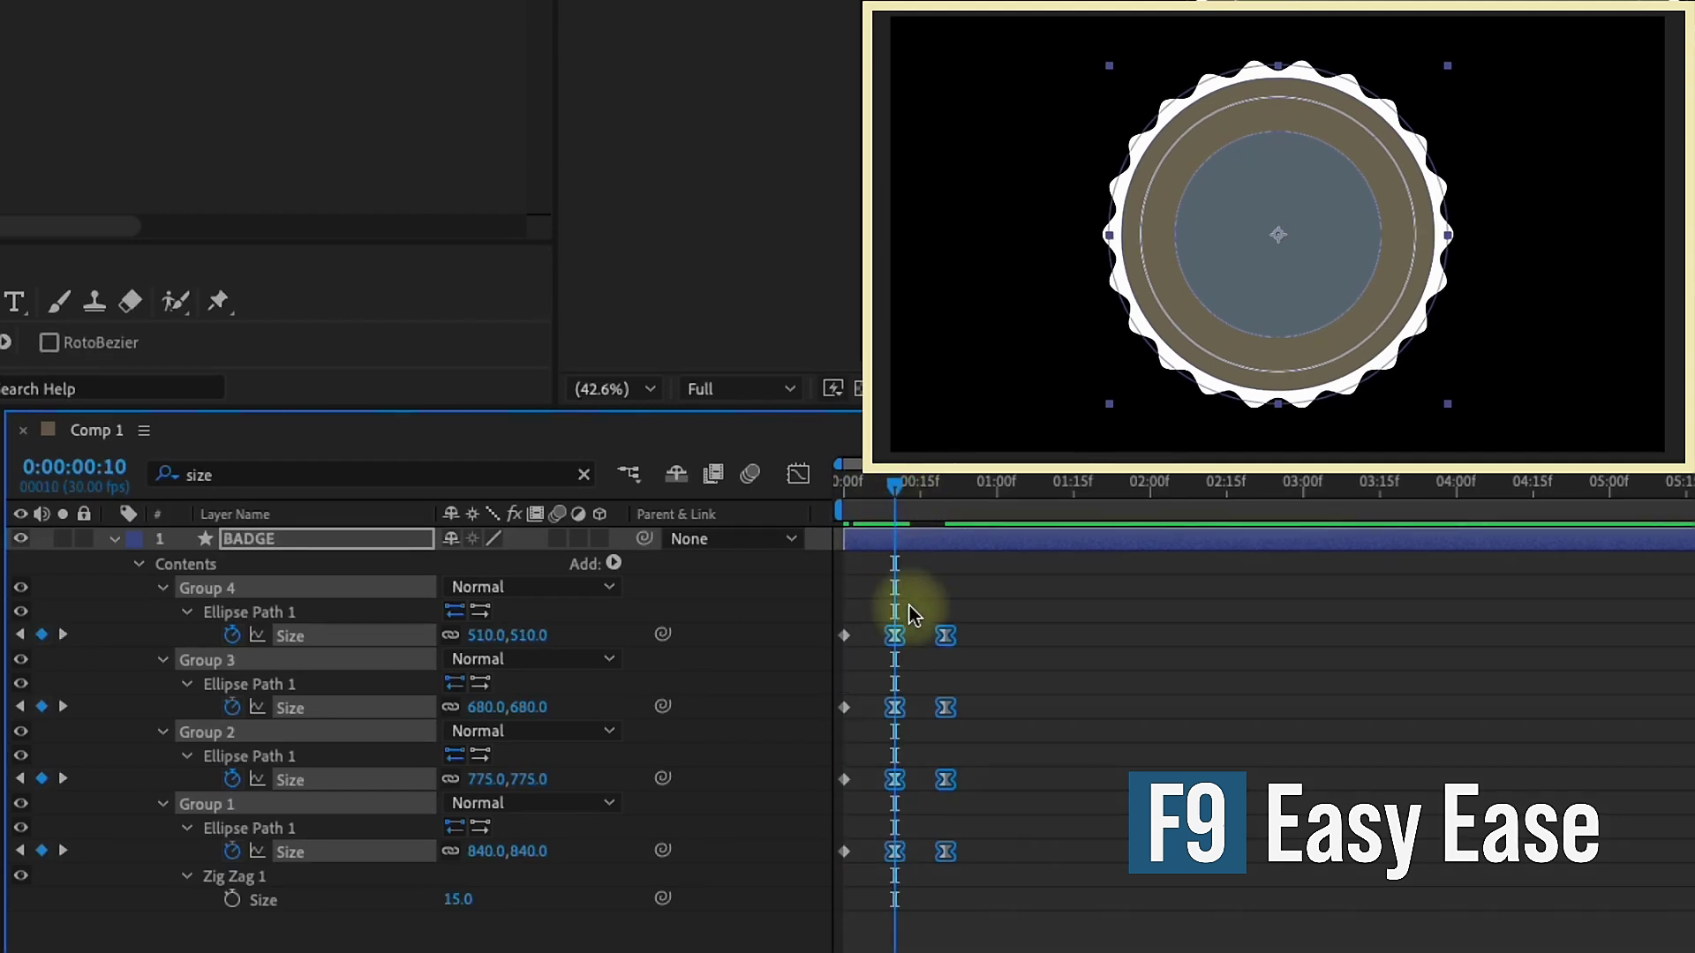
click(909, 605)
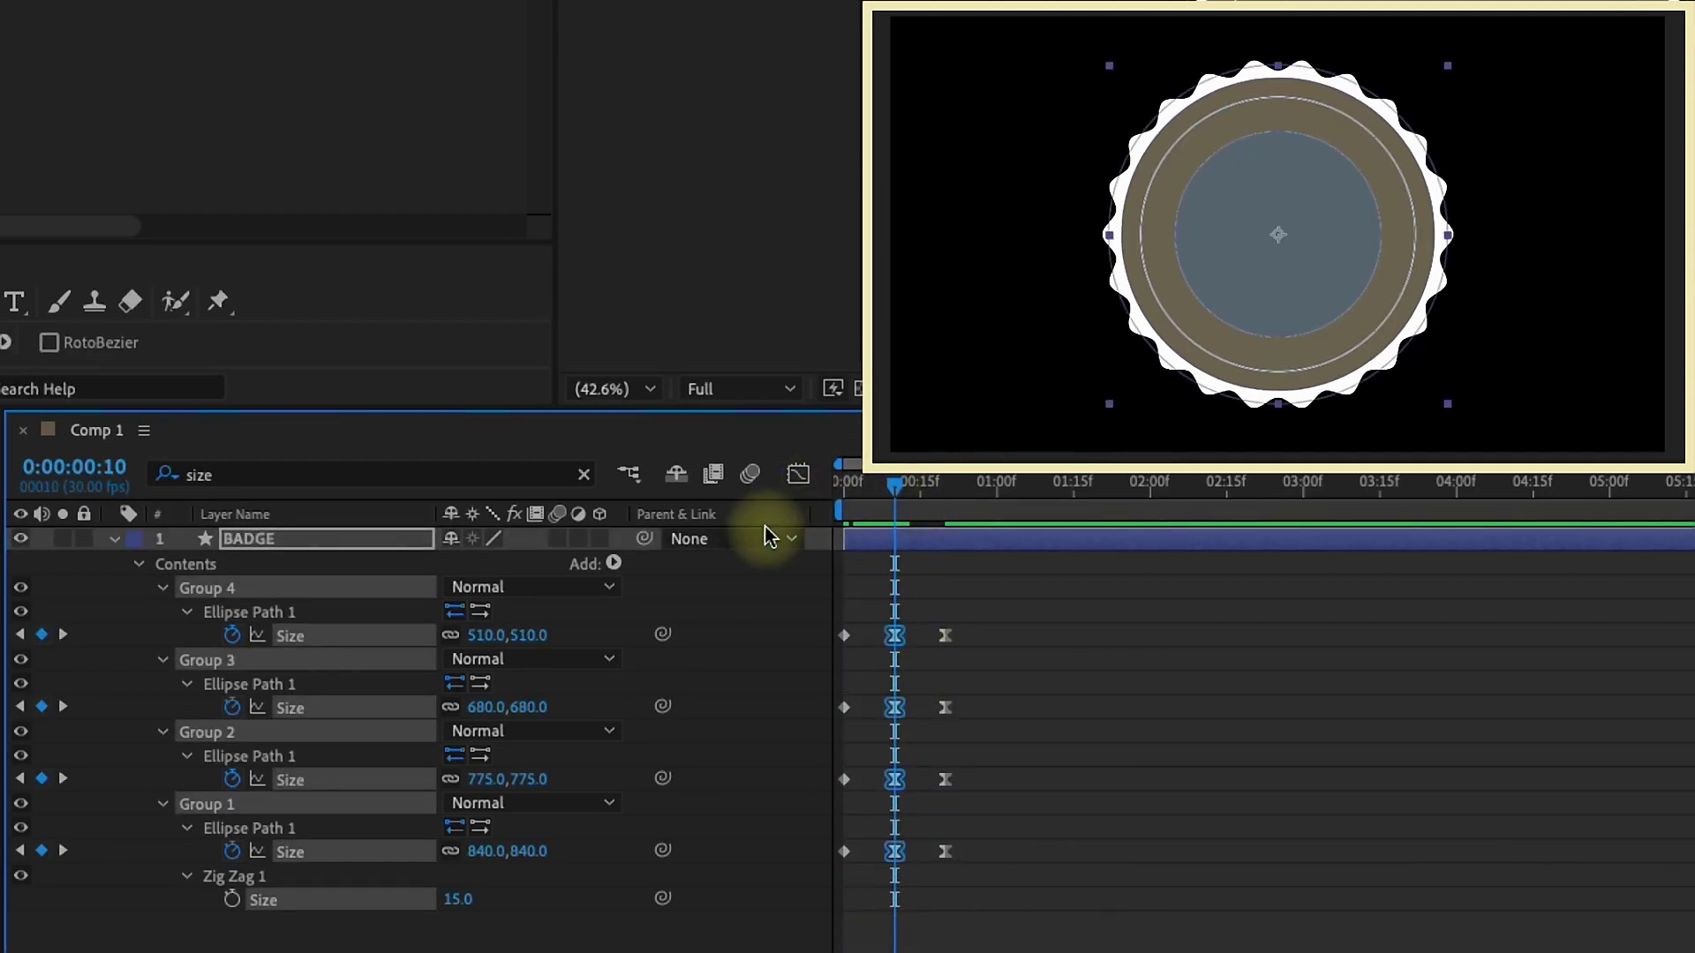
- In the Graph Editor, stretch the frame-10 keyframe's incoming and outgoing influence for a sharper pop
click(798, 474)
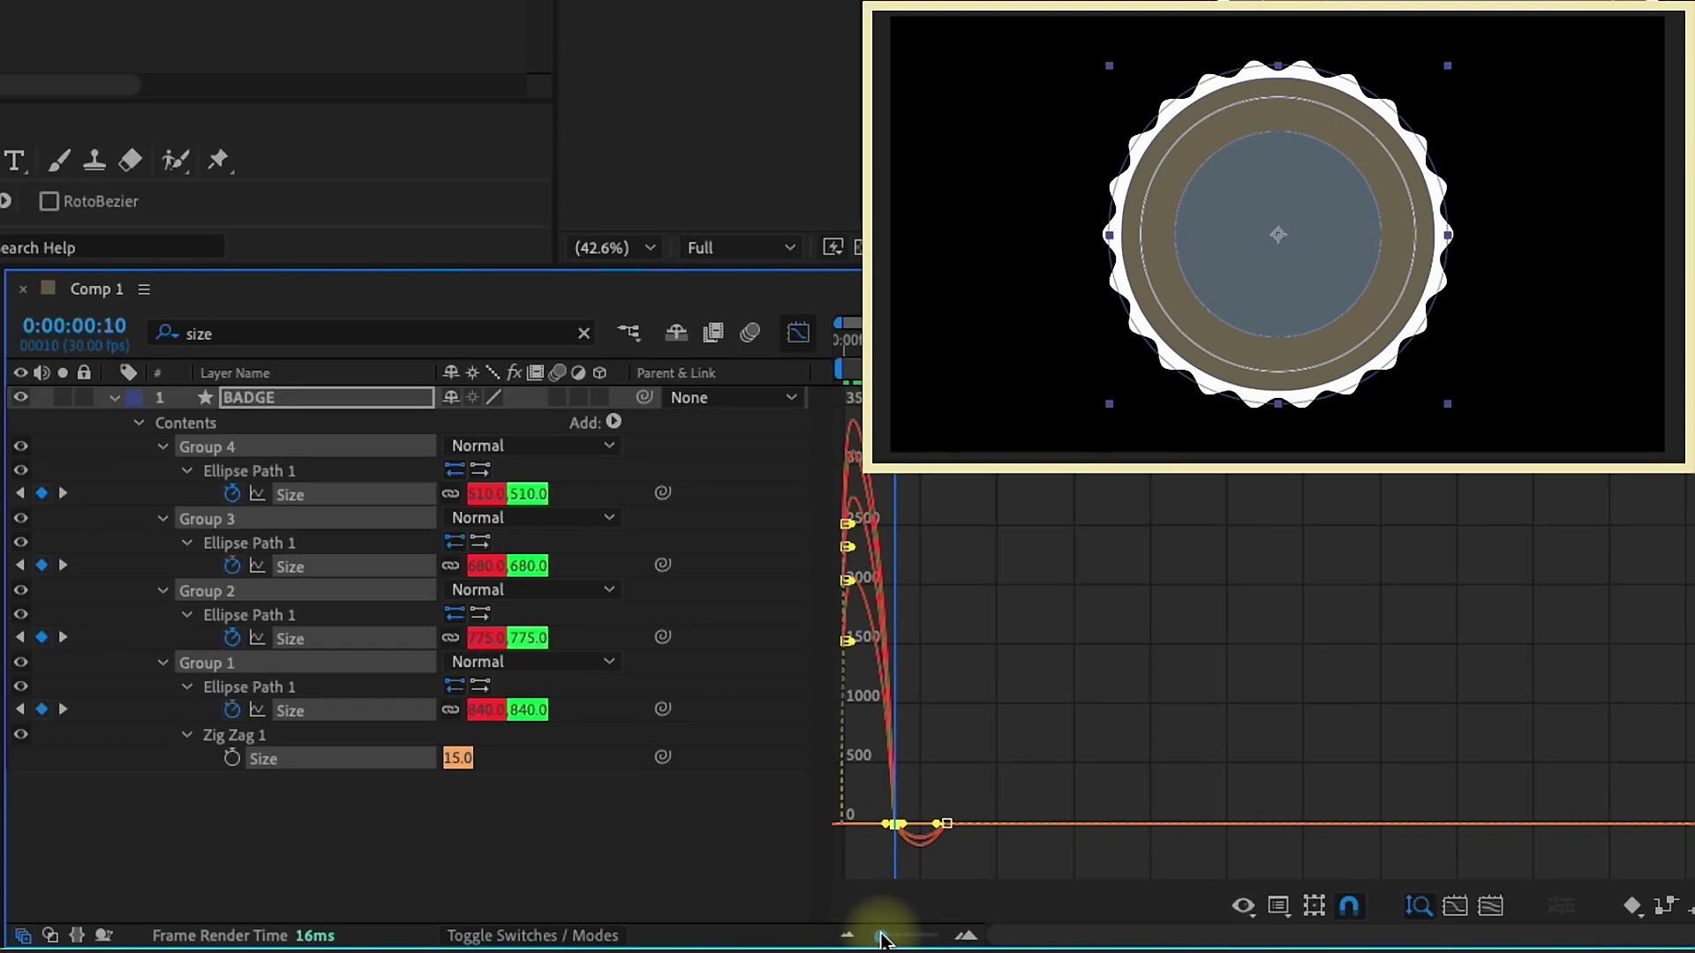
drag(881, 937, 936, 922)
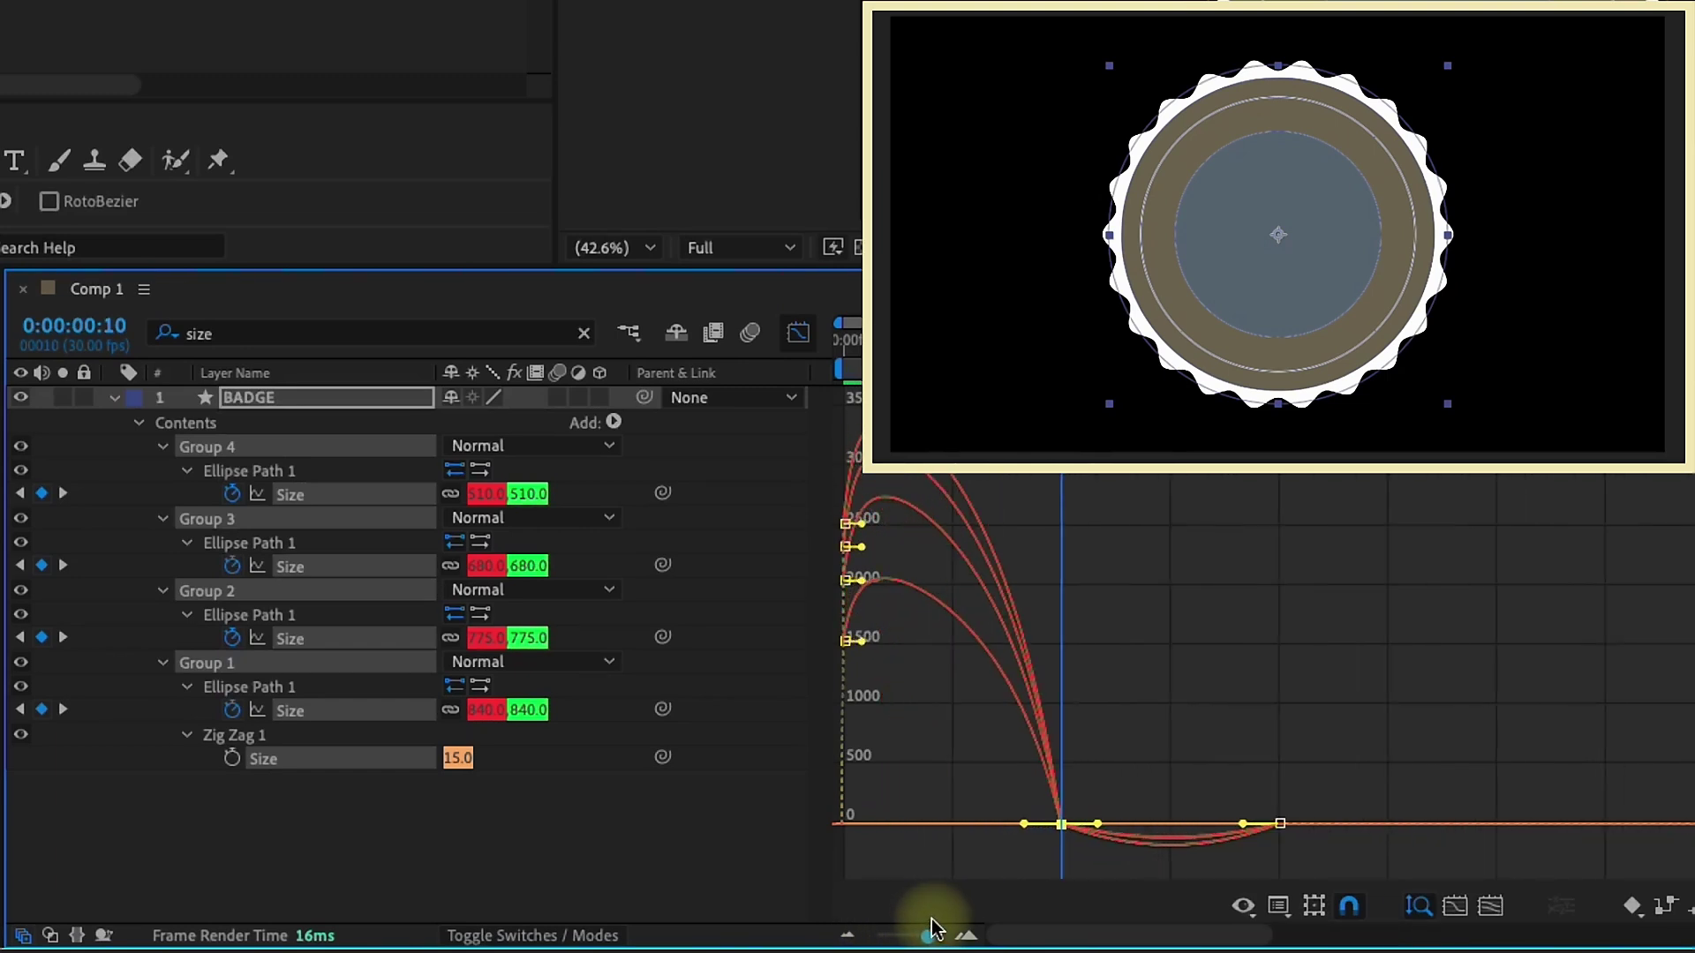
click(1099, 827)
drag(1102, 828, 866, 813)
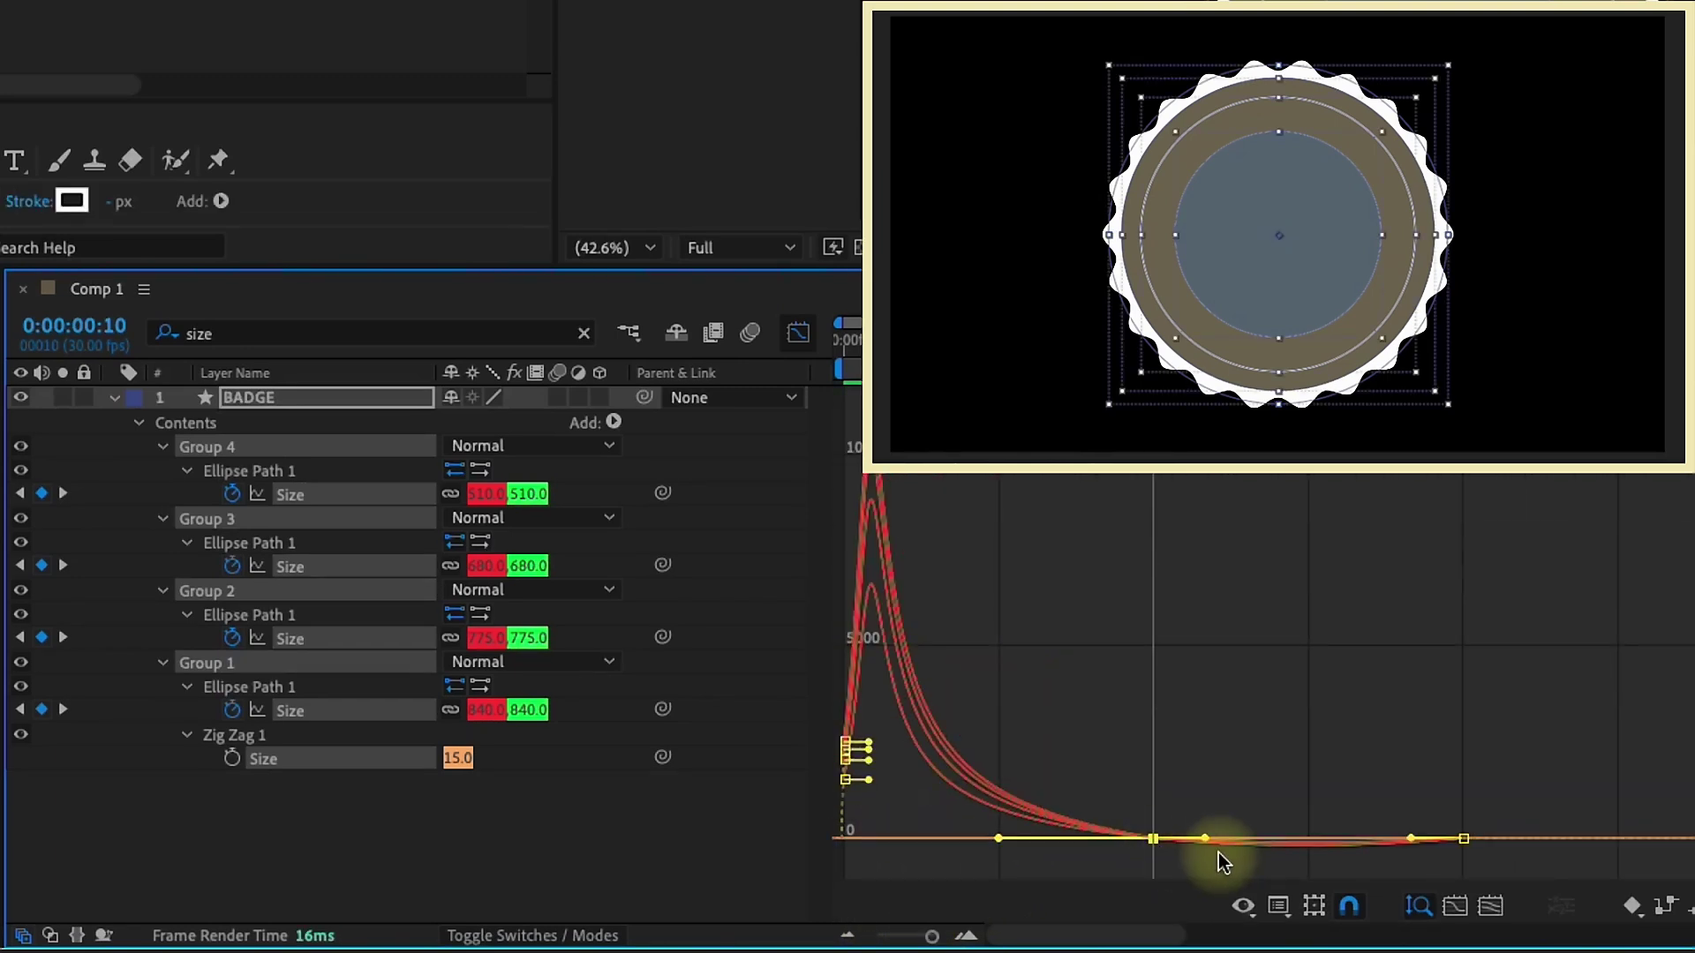
drag(1207, 837, 1403, 837)
click(798, 332)
- Preview the pop-in animation, then go to frame 10 and start editing Group 4's Size
click(883, 351)
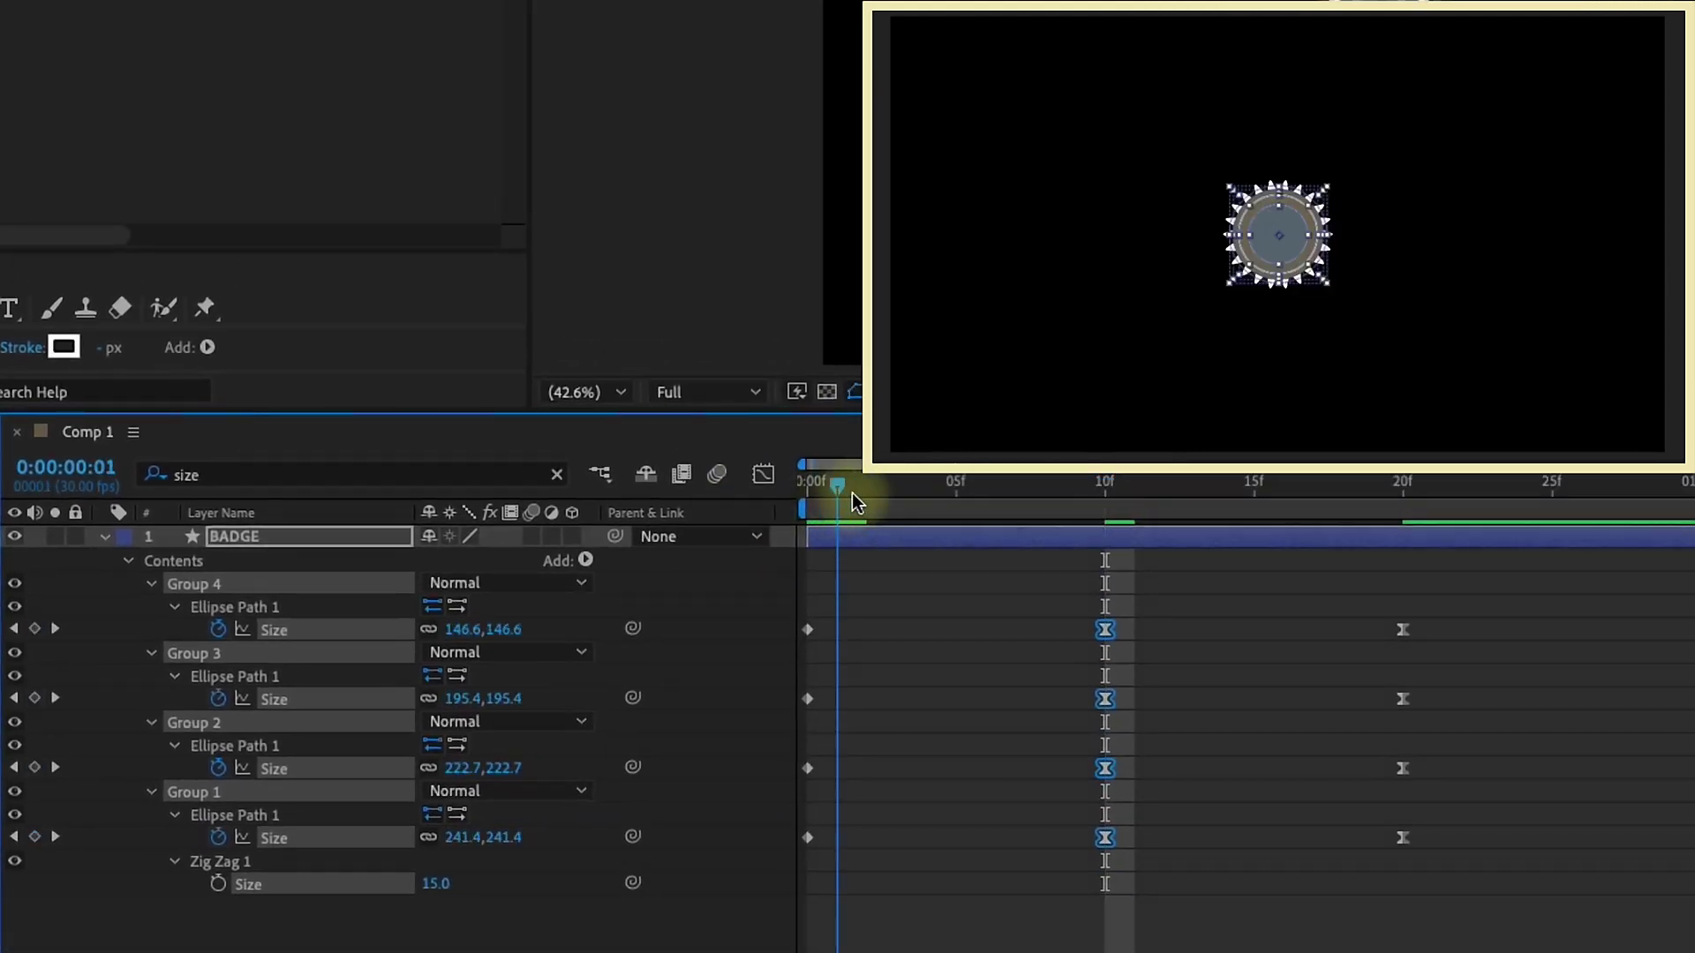
drag(854, 501, 636, 519)
key(space)
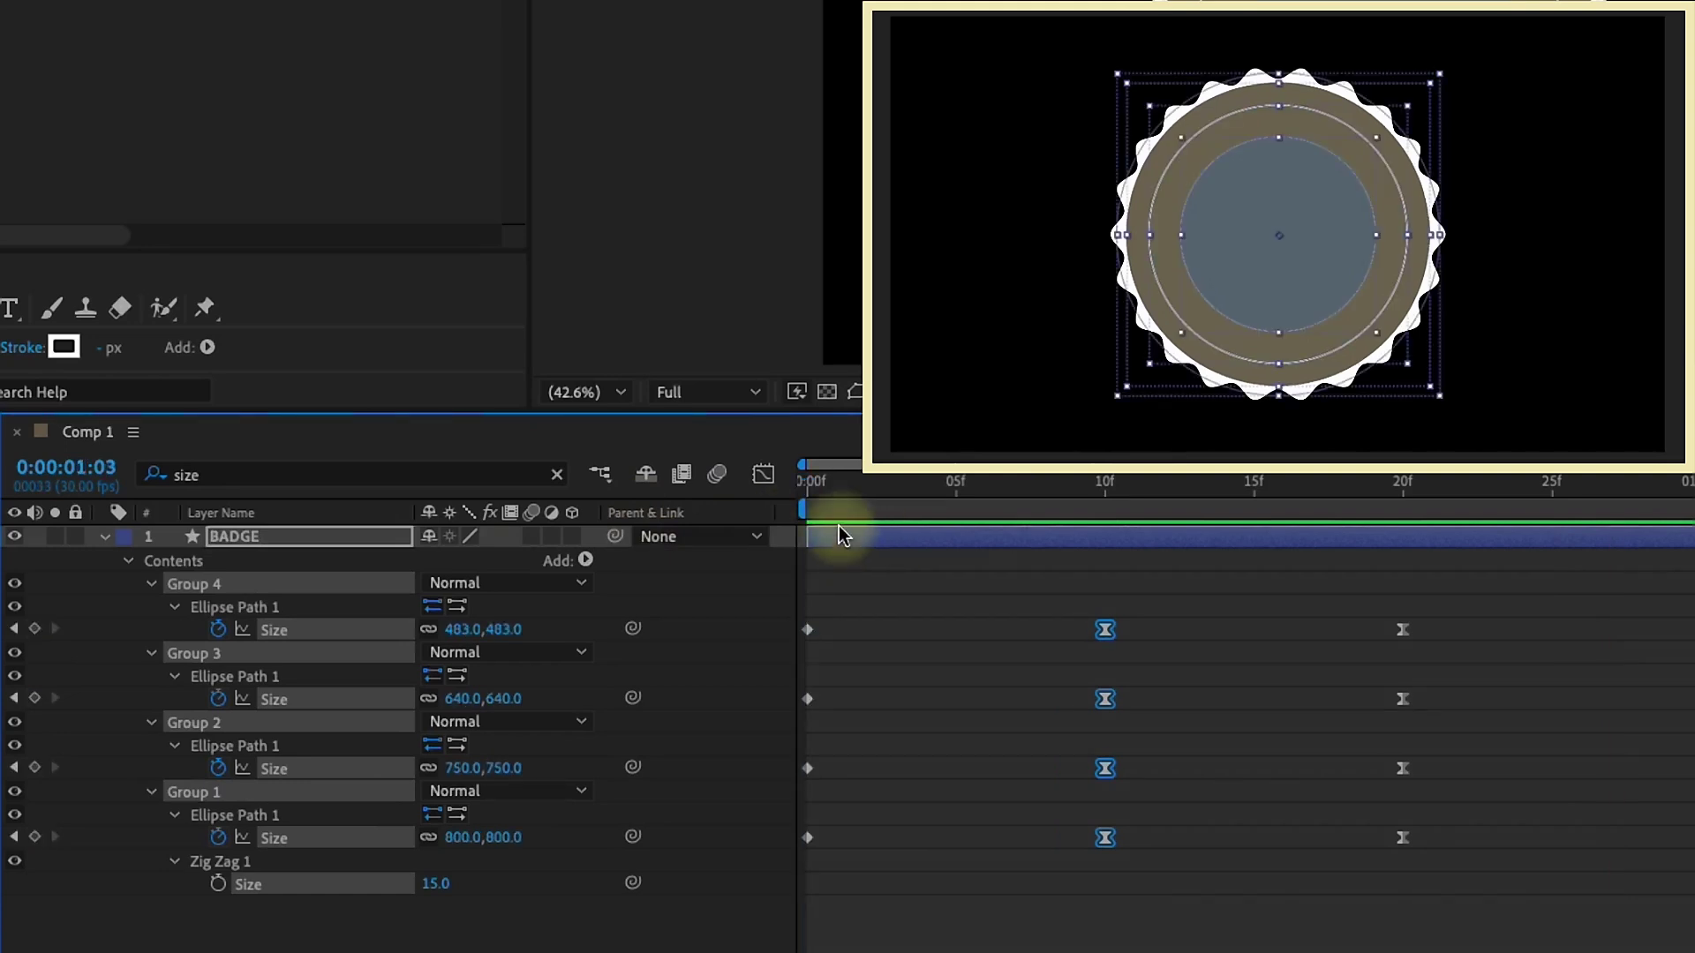
key(space)
key(space)
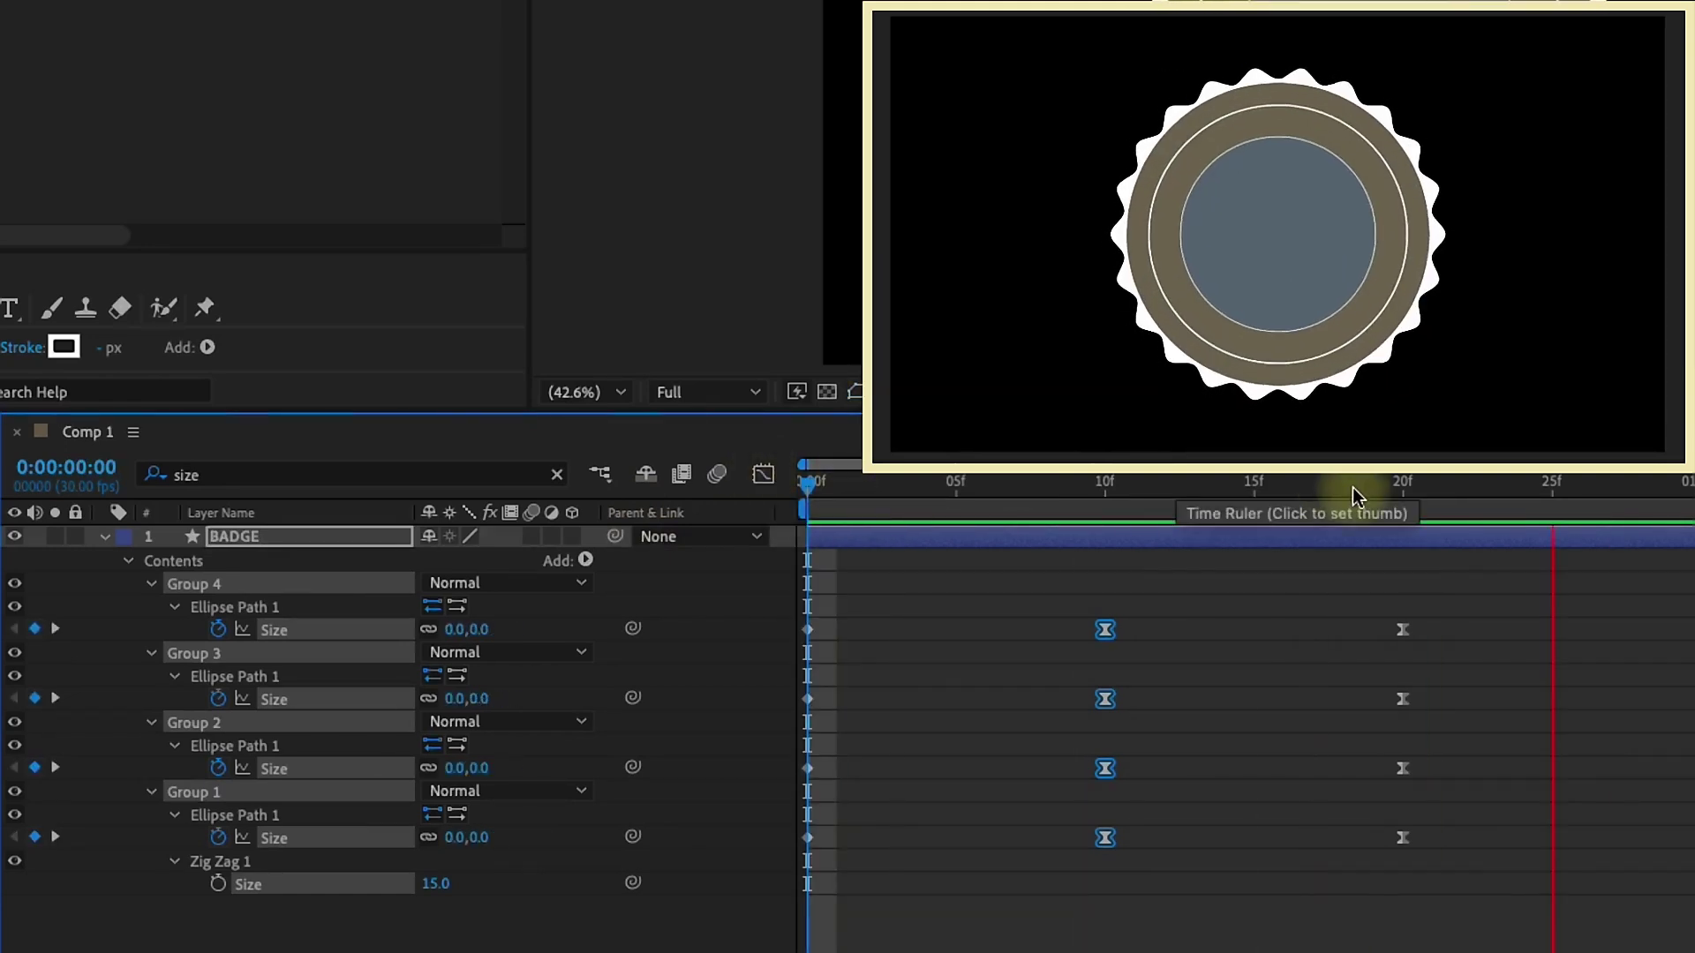
click(1099, 489)
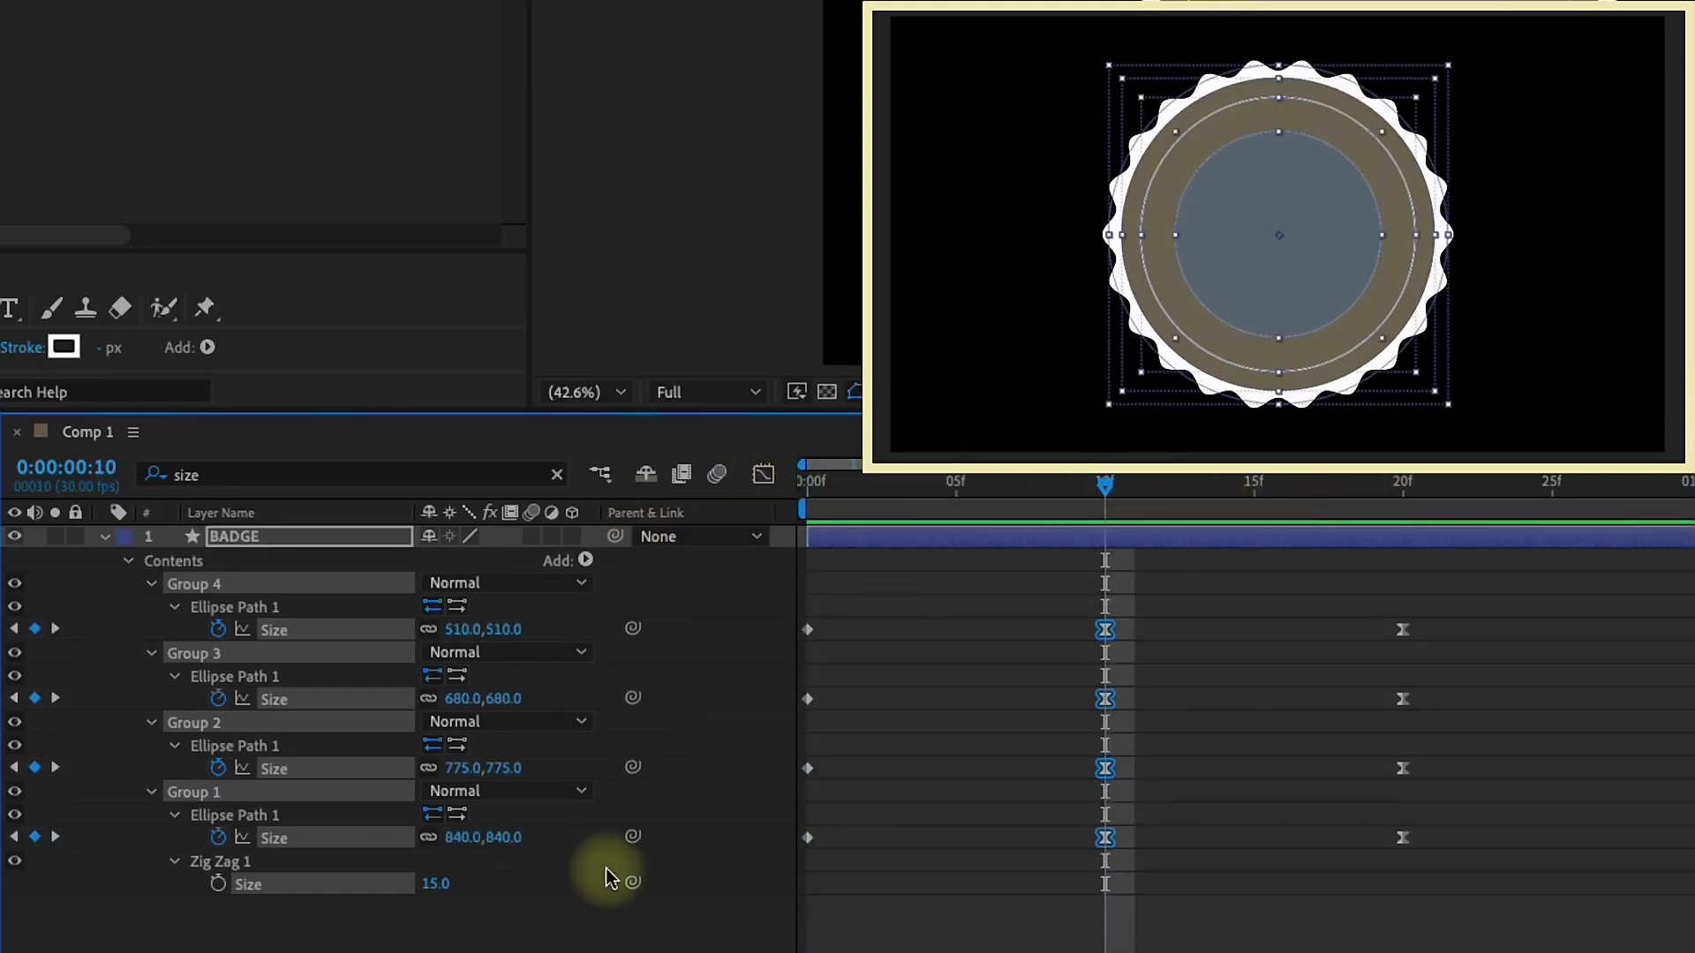
click(768, 938)
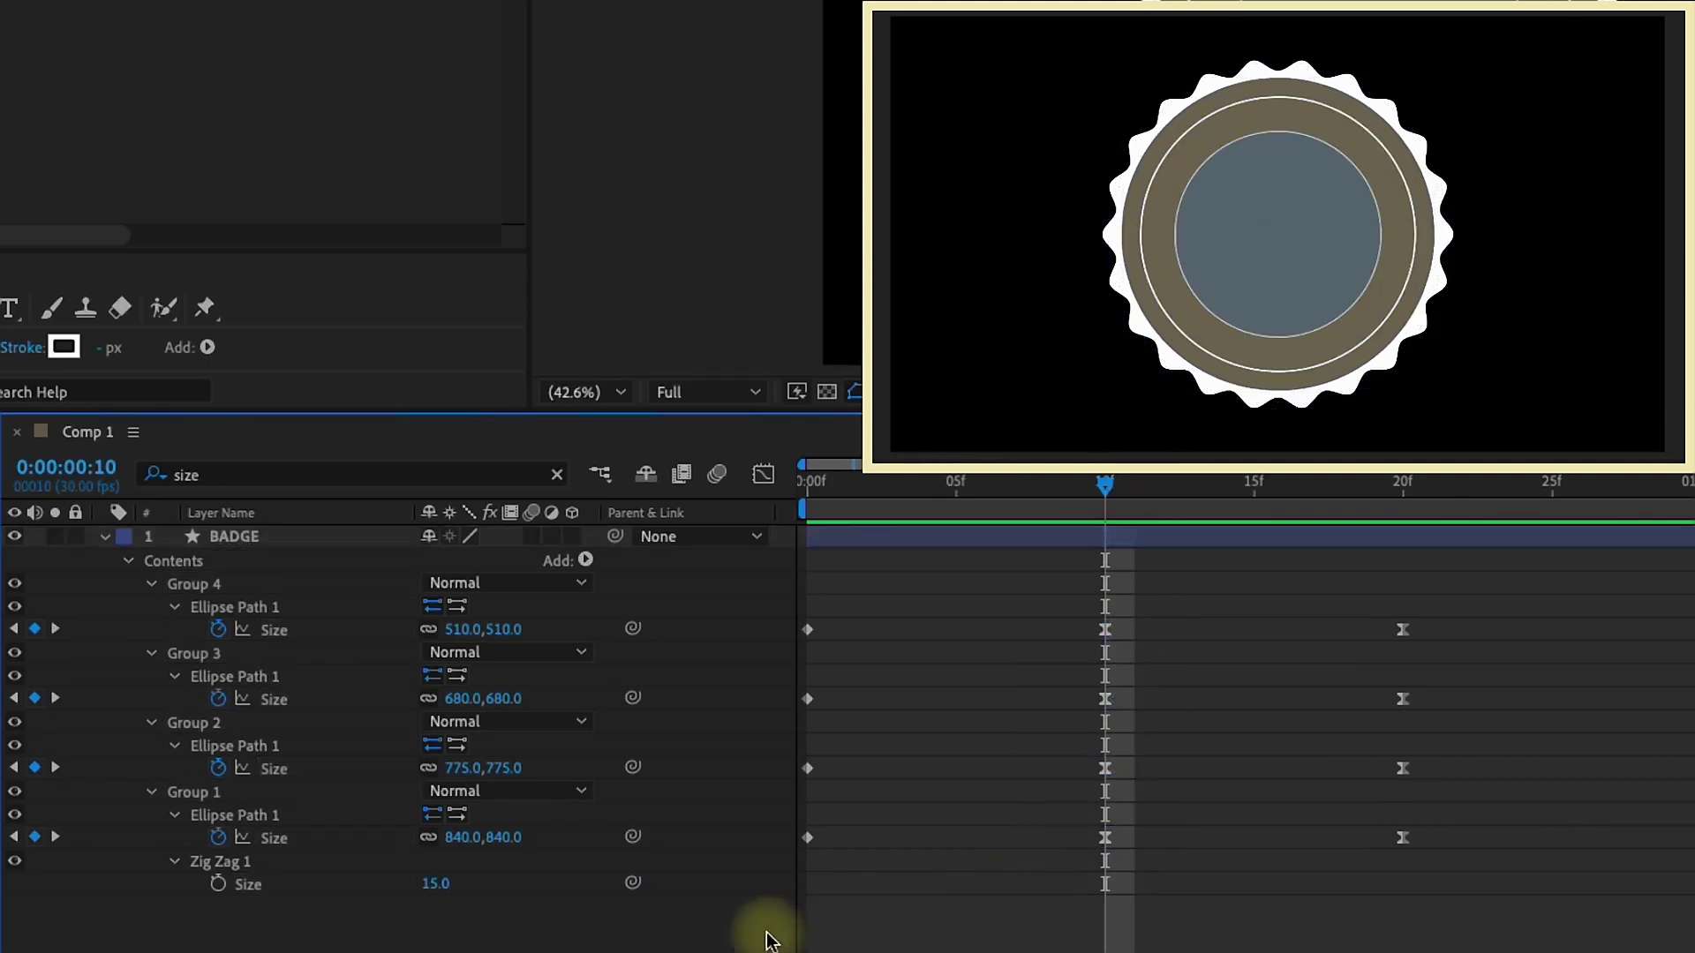
click(466, 628)
- Set the frame-10 ring Sizes for Groups 4 to 1 to 530, 700, 810 and 880
text(530)
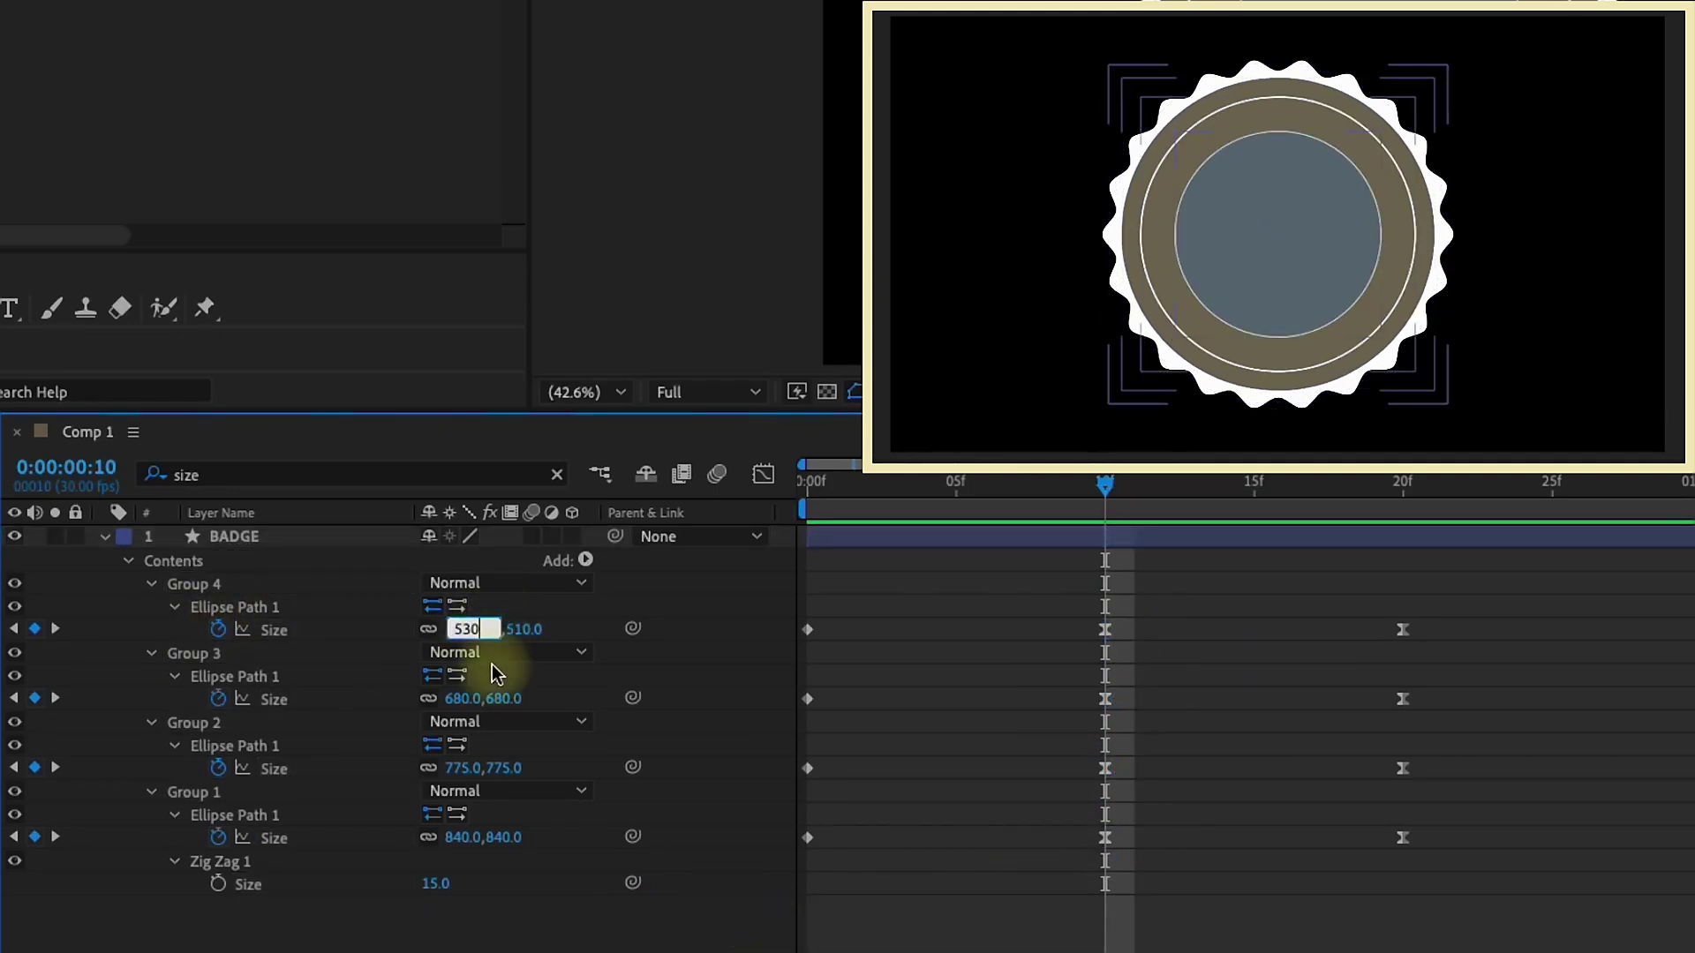
click(461, 698)
text(700)
click(461, 767)
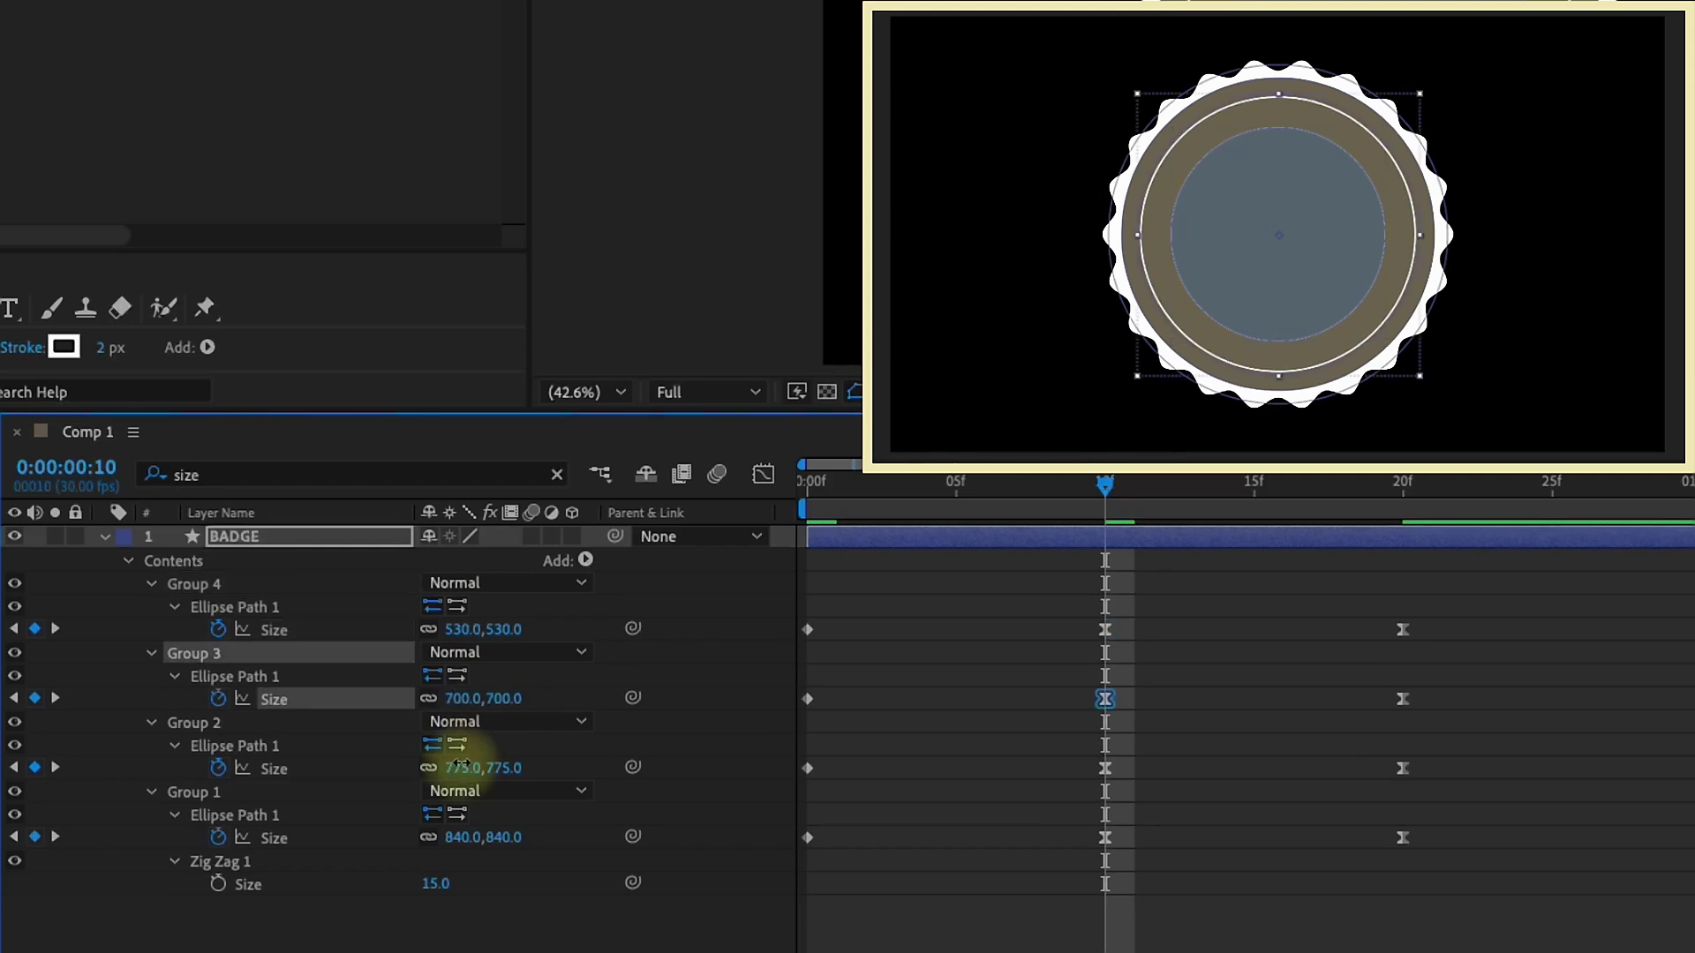
text(810)
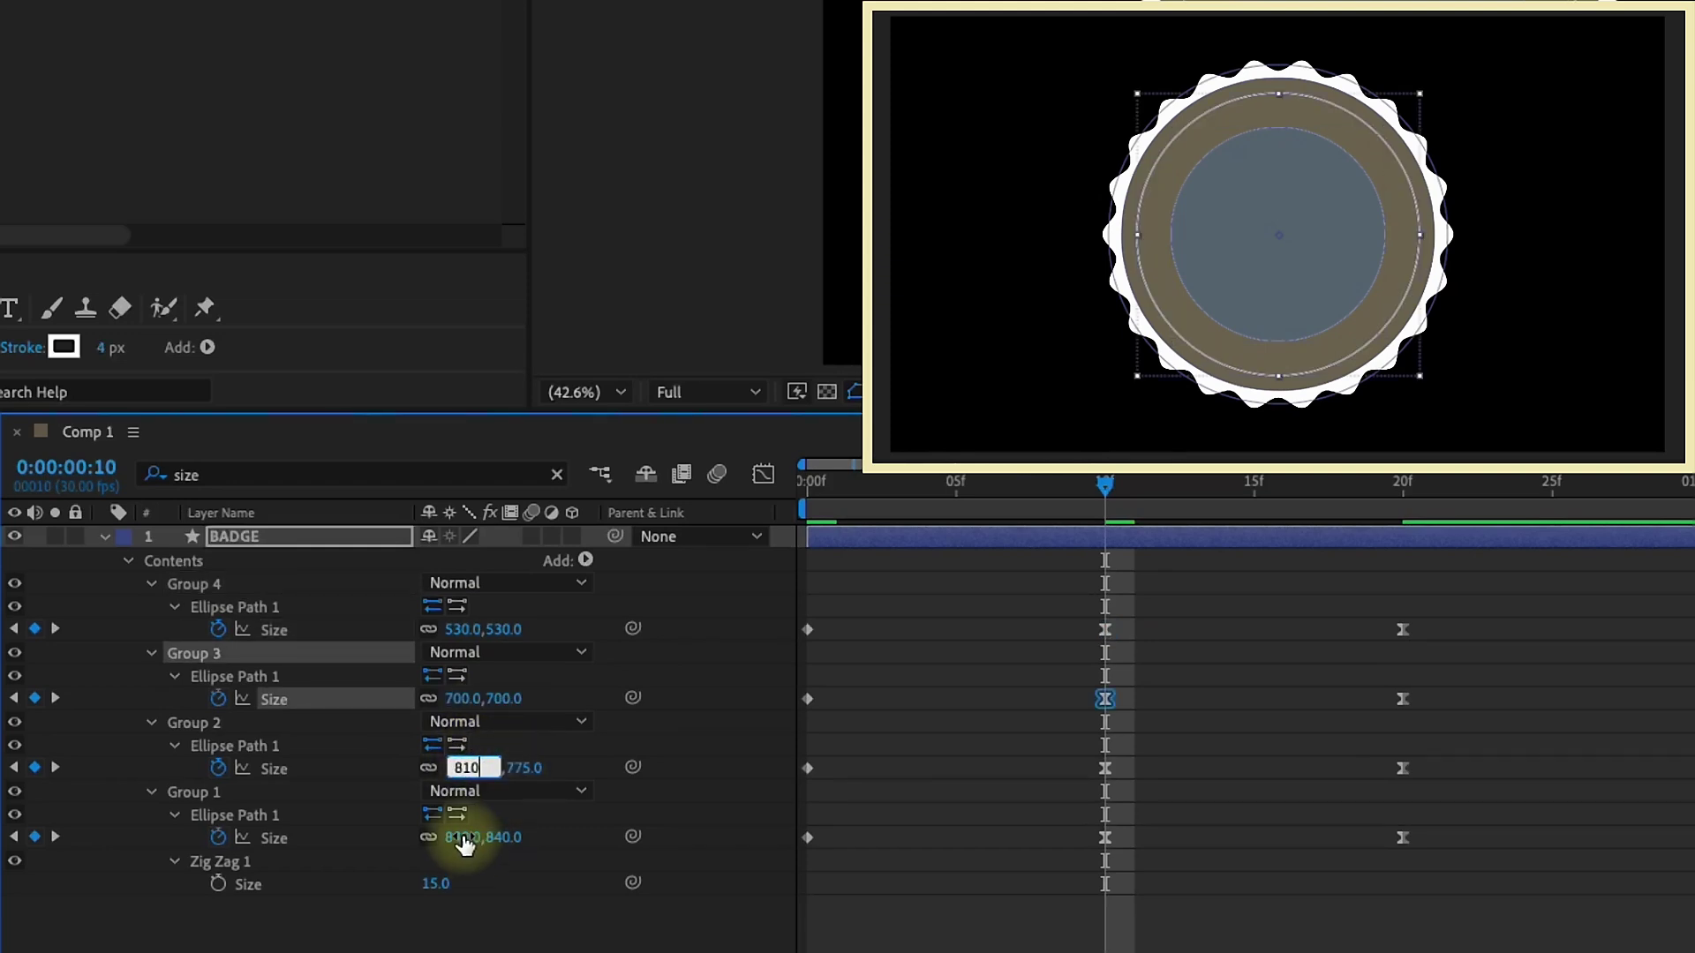
click(463, 835)
text(840)
key(Return)
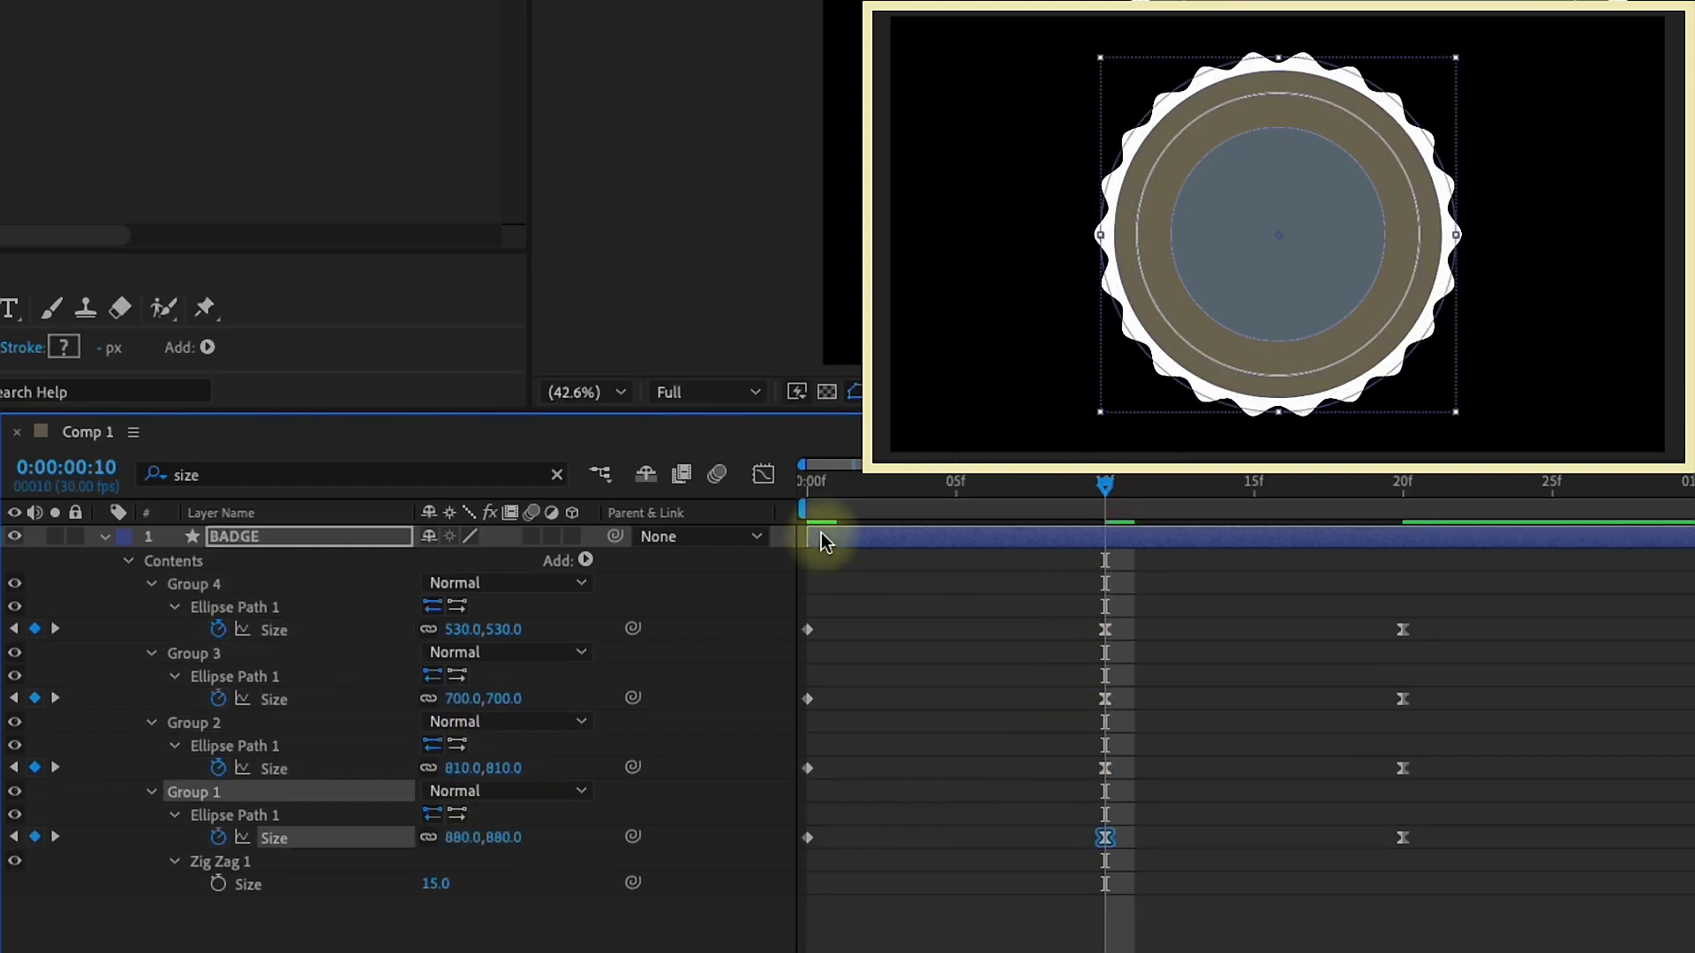
- Shift the Group 2, 3 and 4 Size keyframes 3, 6 and 9 frames later
key(Home)
key(space)
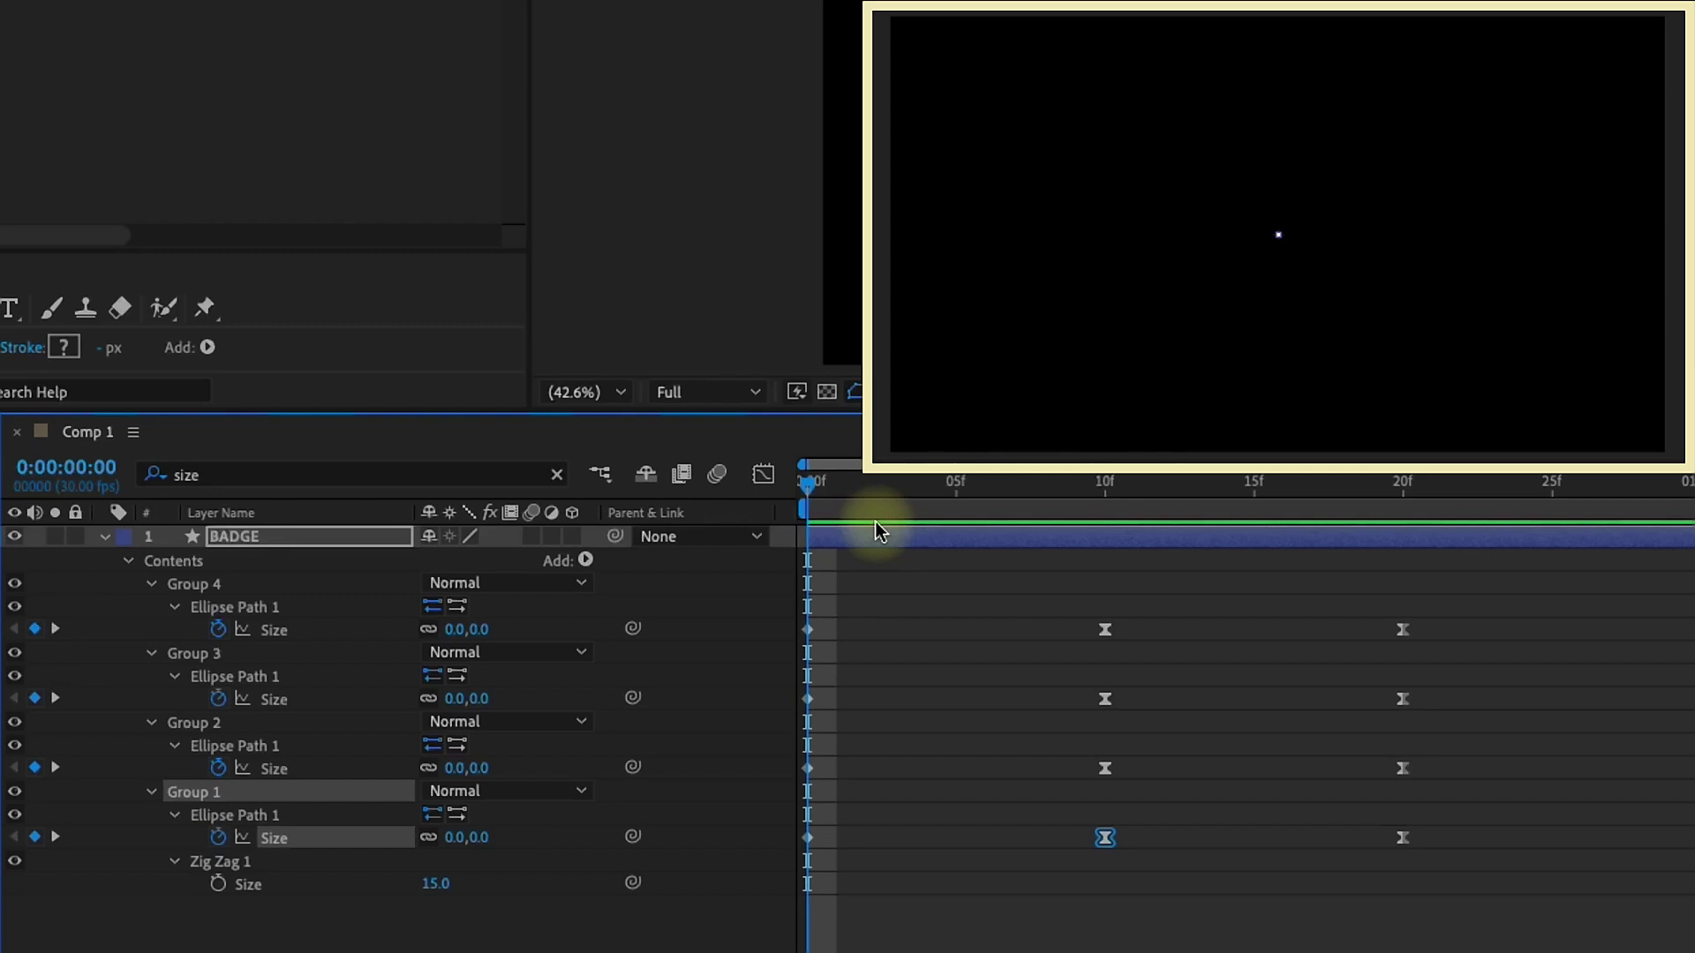
key(Page_Down)
key(Page_Down)
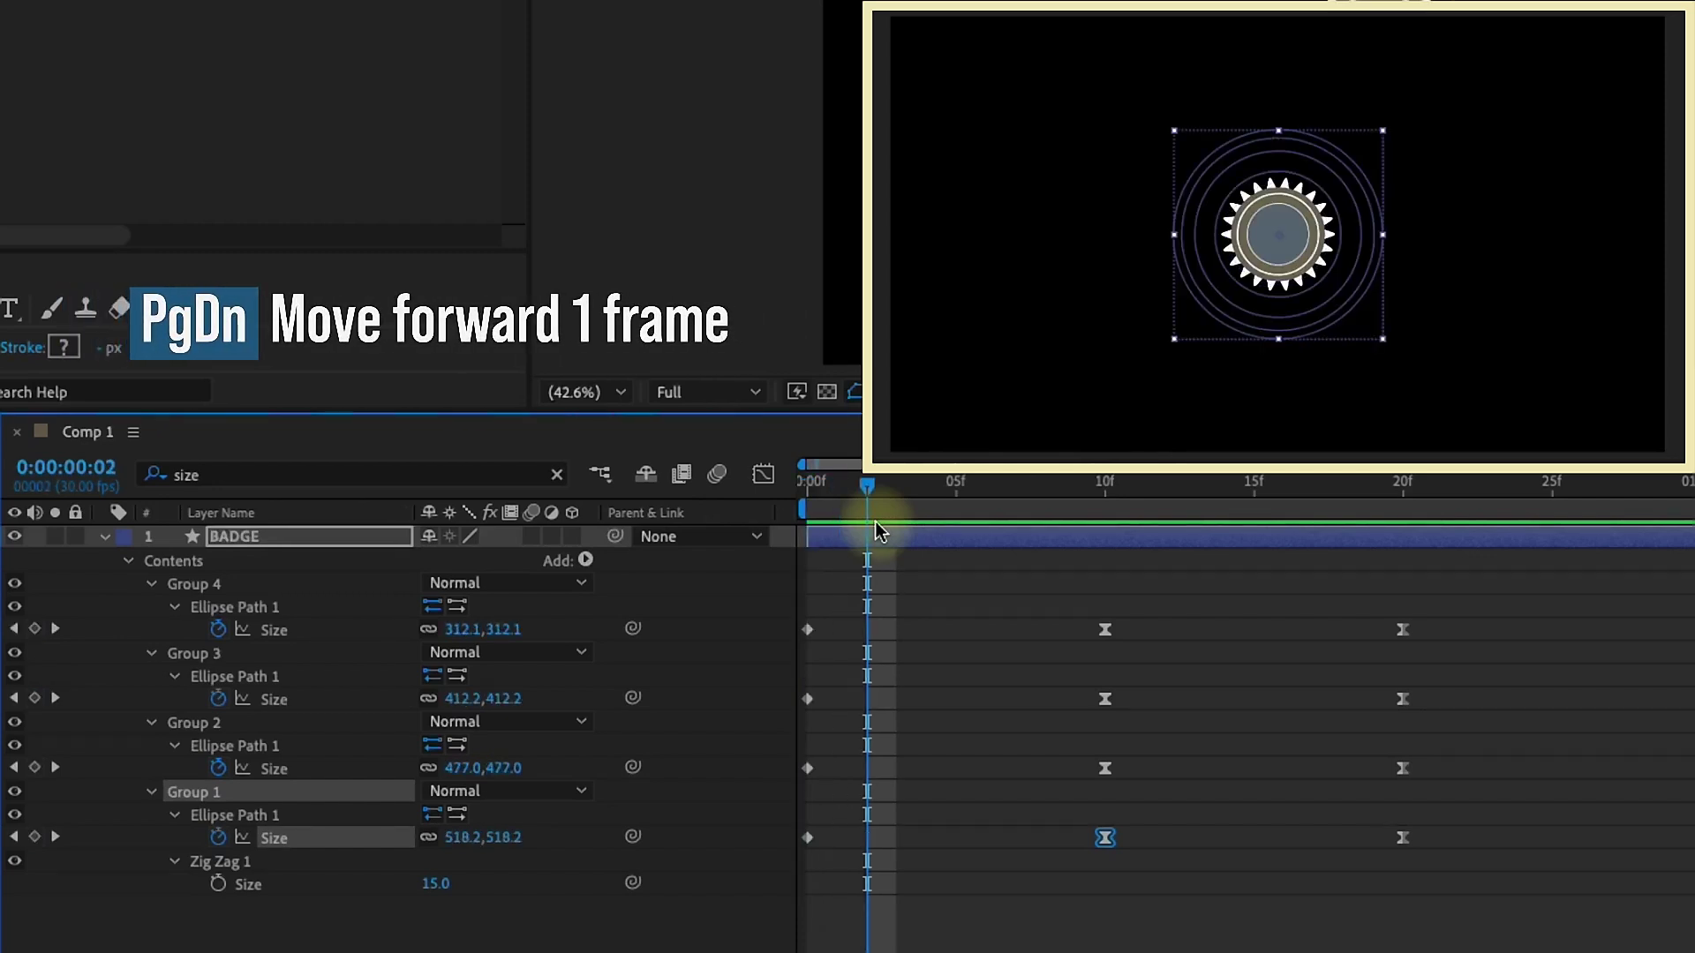
key(Page_Down)
drag(1494, 776, 897, 770)
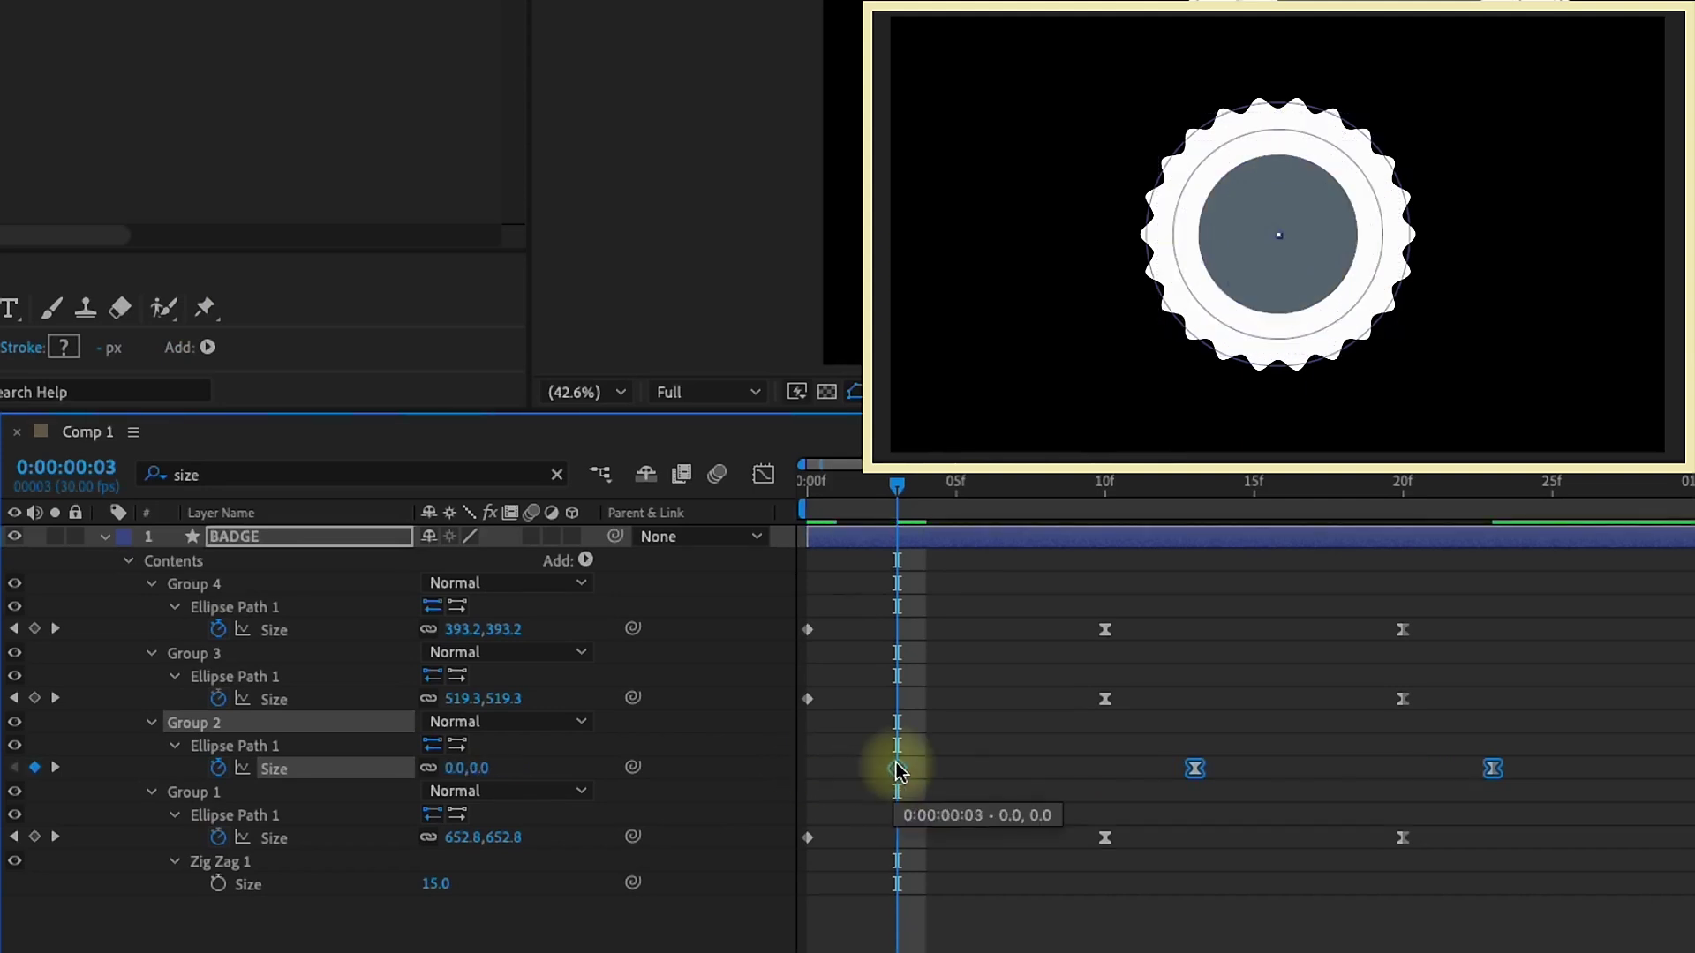
key(Page_Down)
key(Page_Down)
key(Page_Down)
drag(1487, 672, 985, 699)
key(Page_Down)
key(Page_Down)
key(Page_Down)
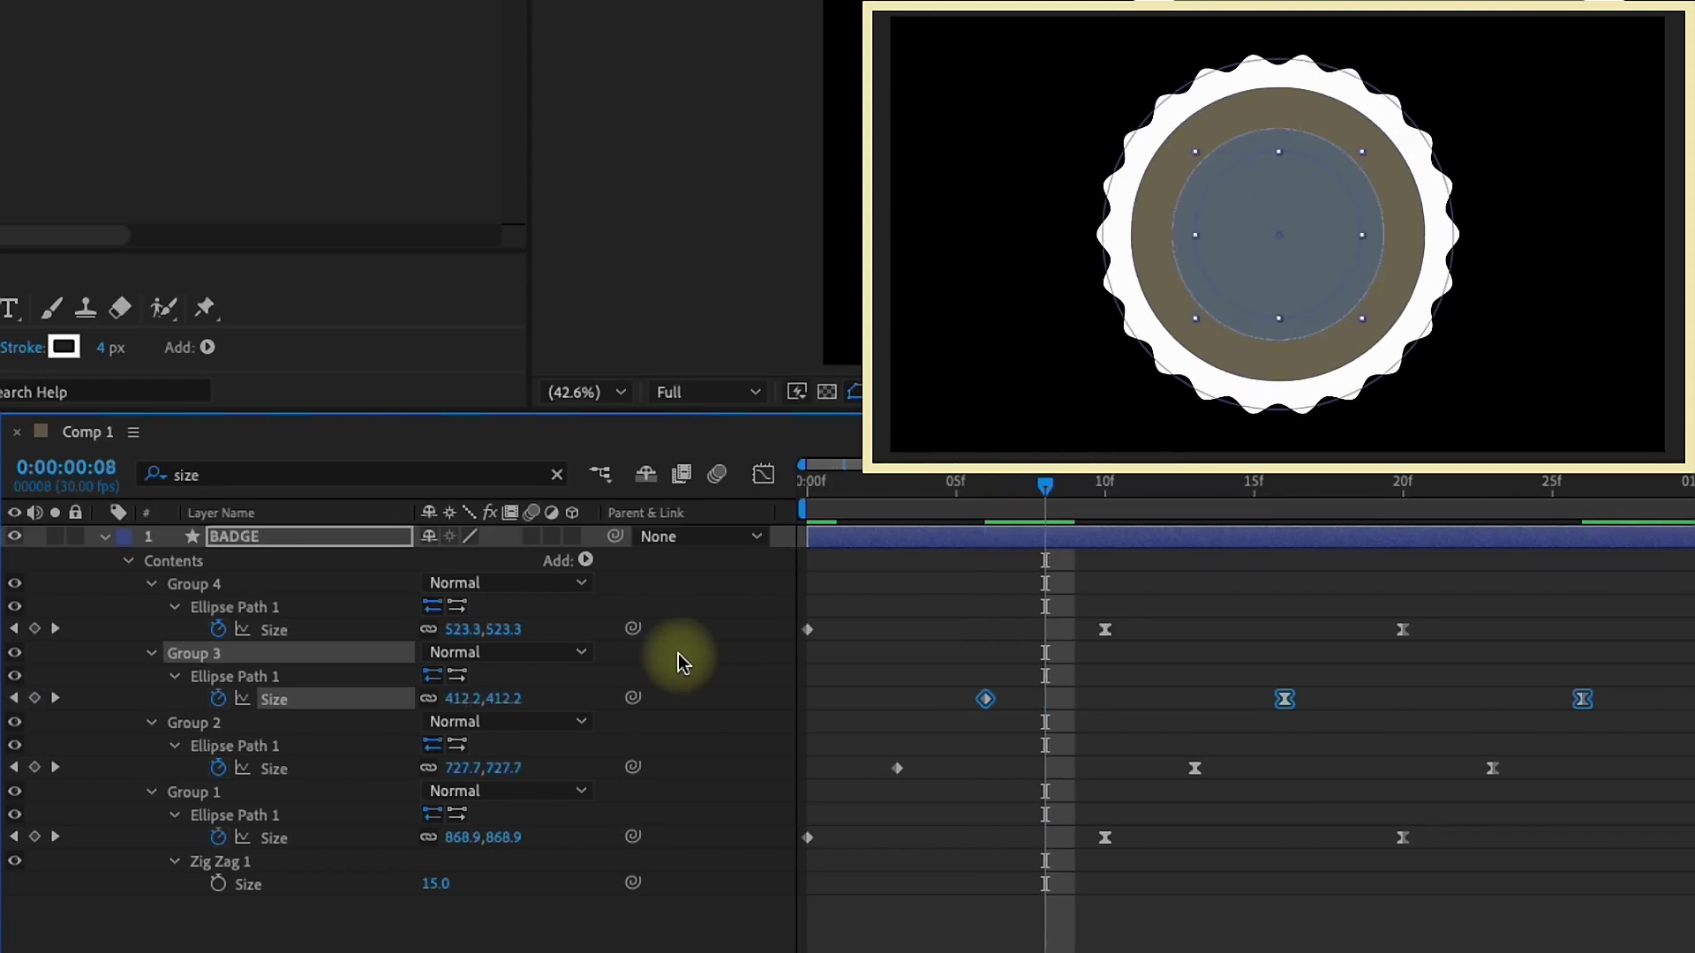
drag(1524, 599, 1075, 629)
- Play back the staggered ring animation and clear the keyframe selection
key(space)
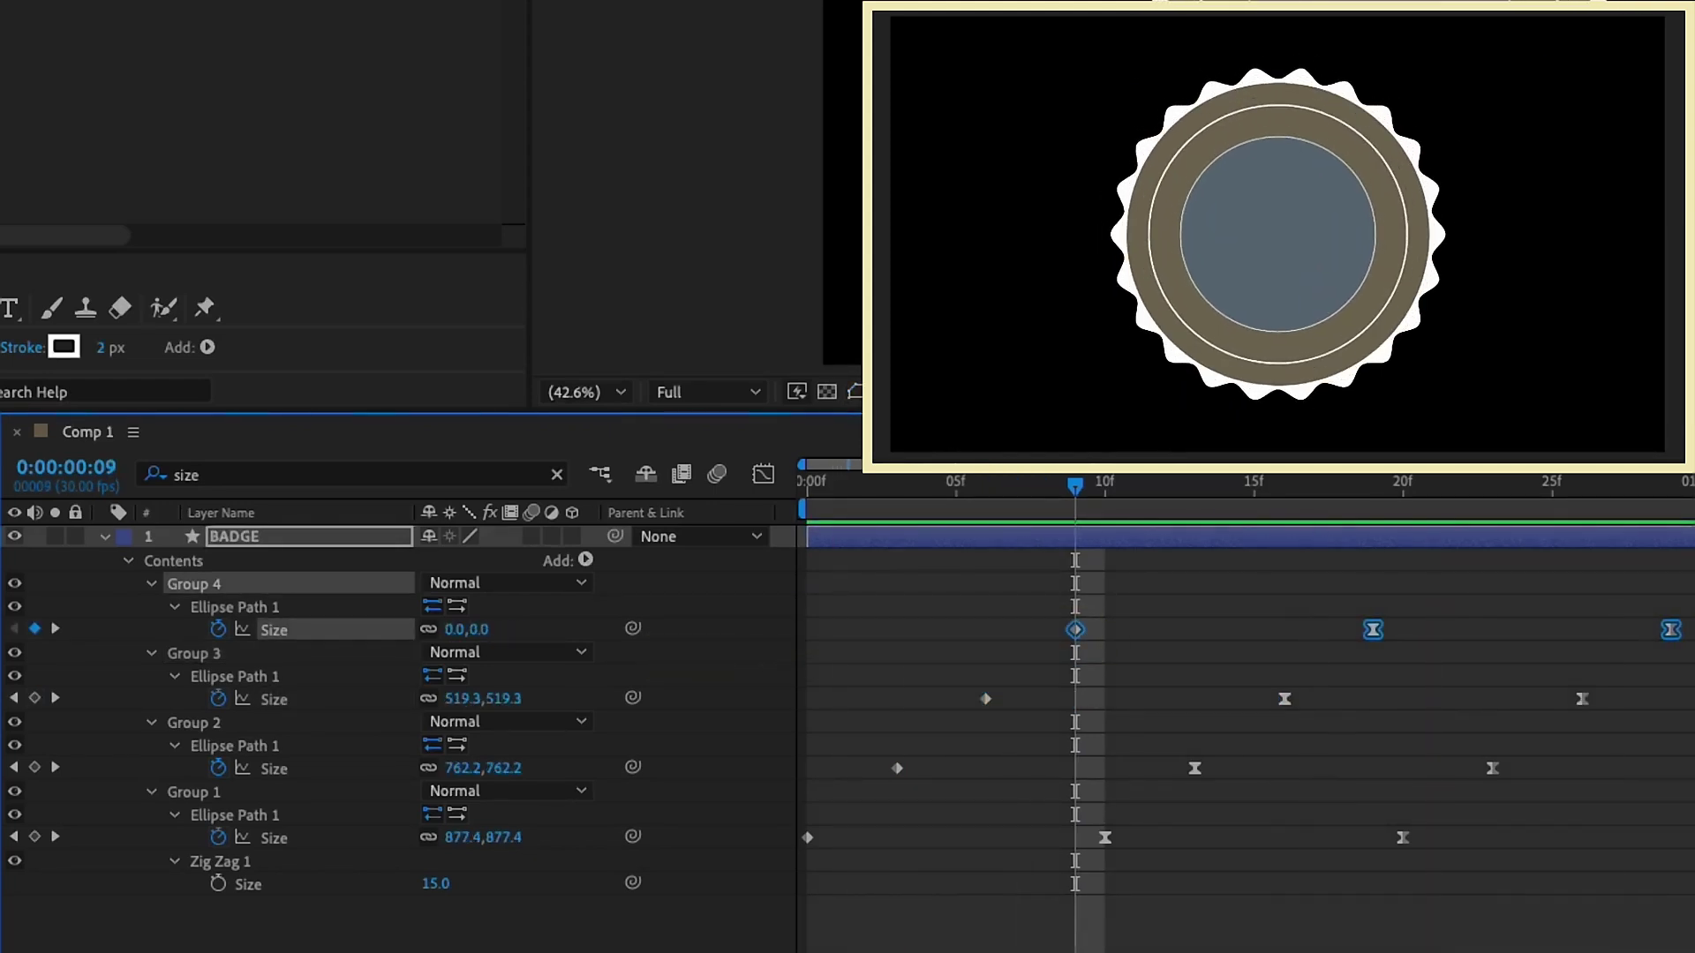
key(space)
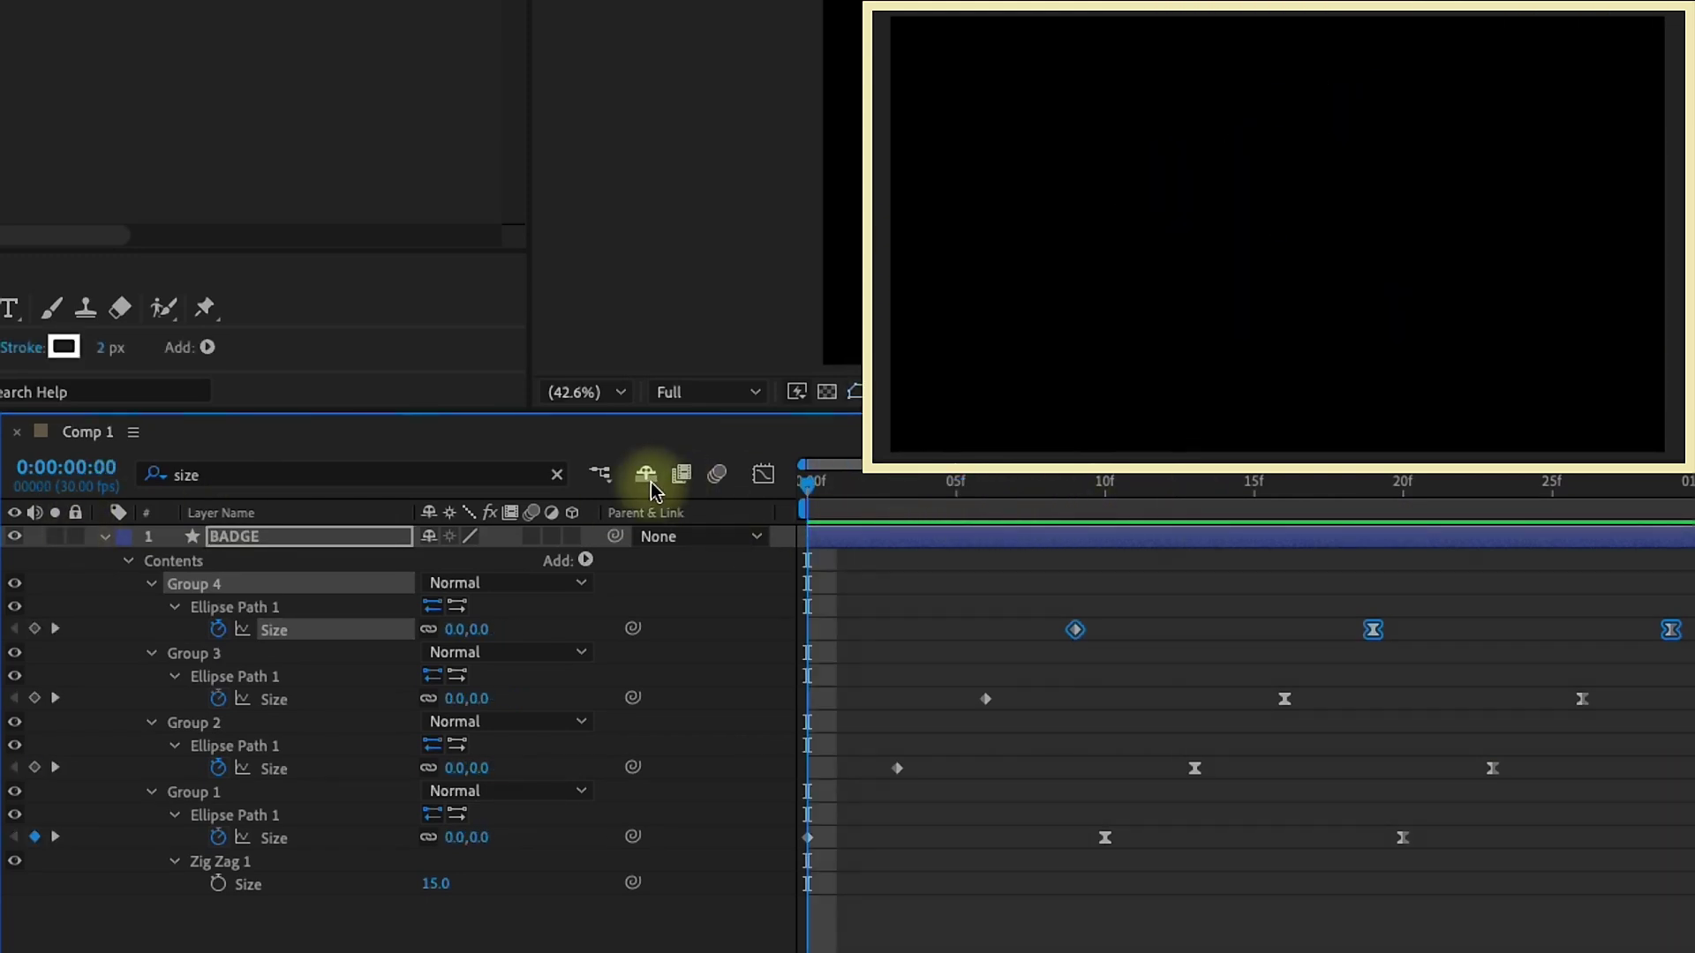
key(space)
key(space)
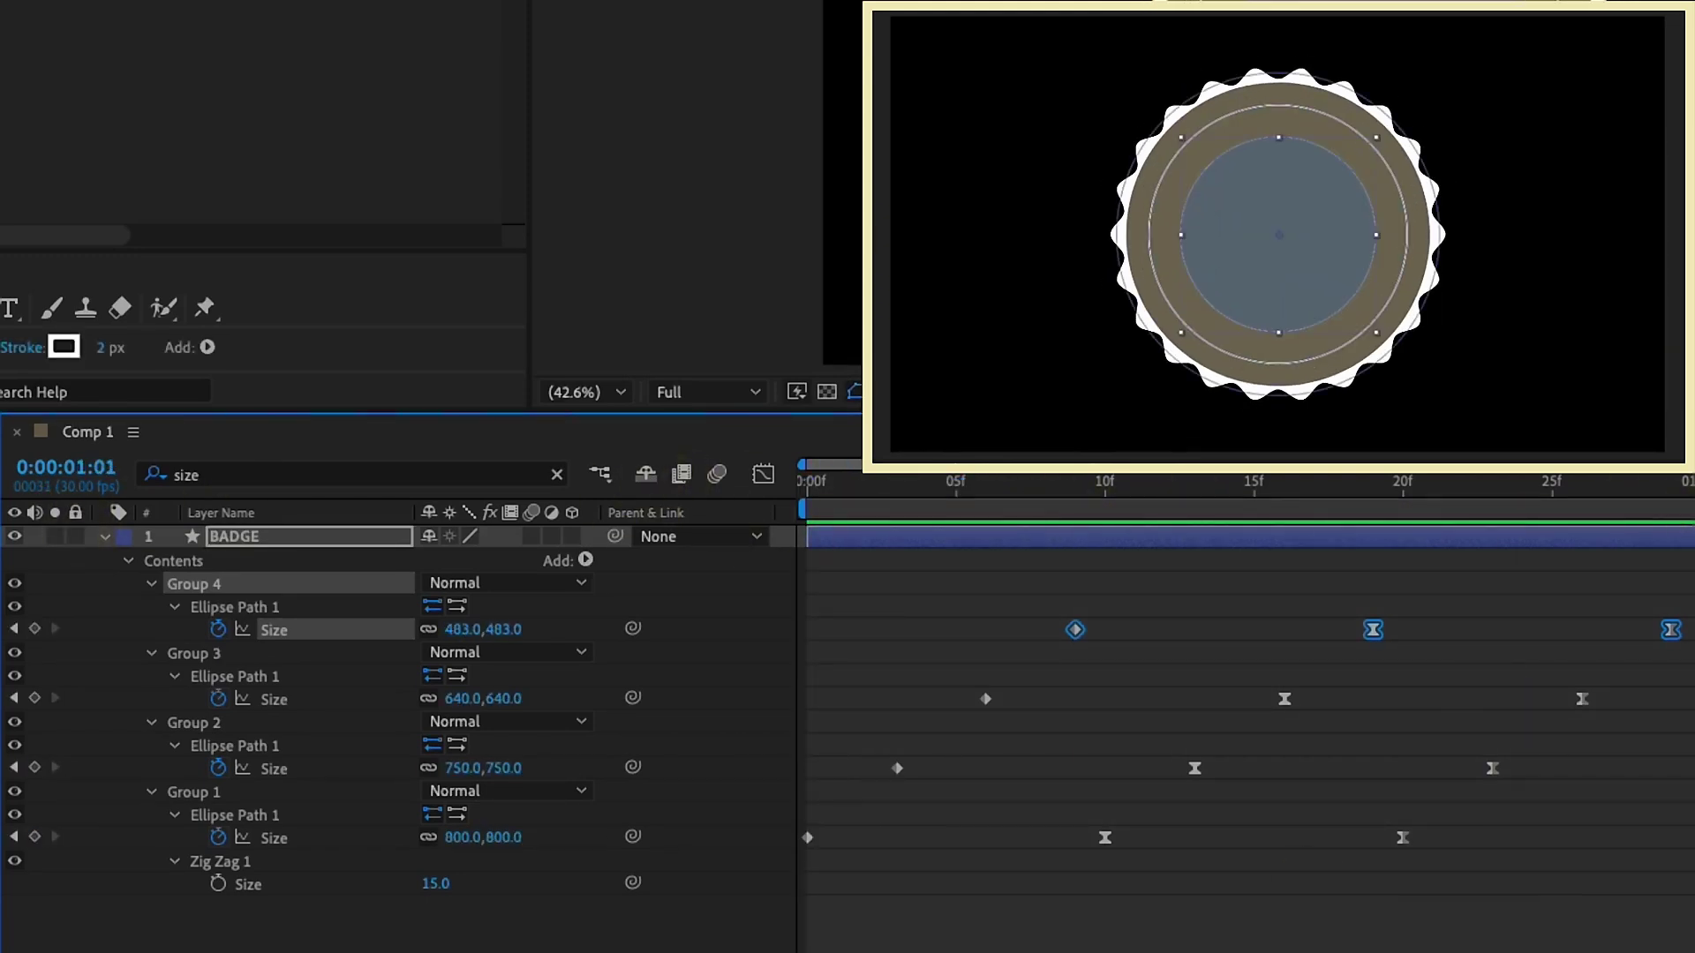
key(minus)
key(minus)
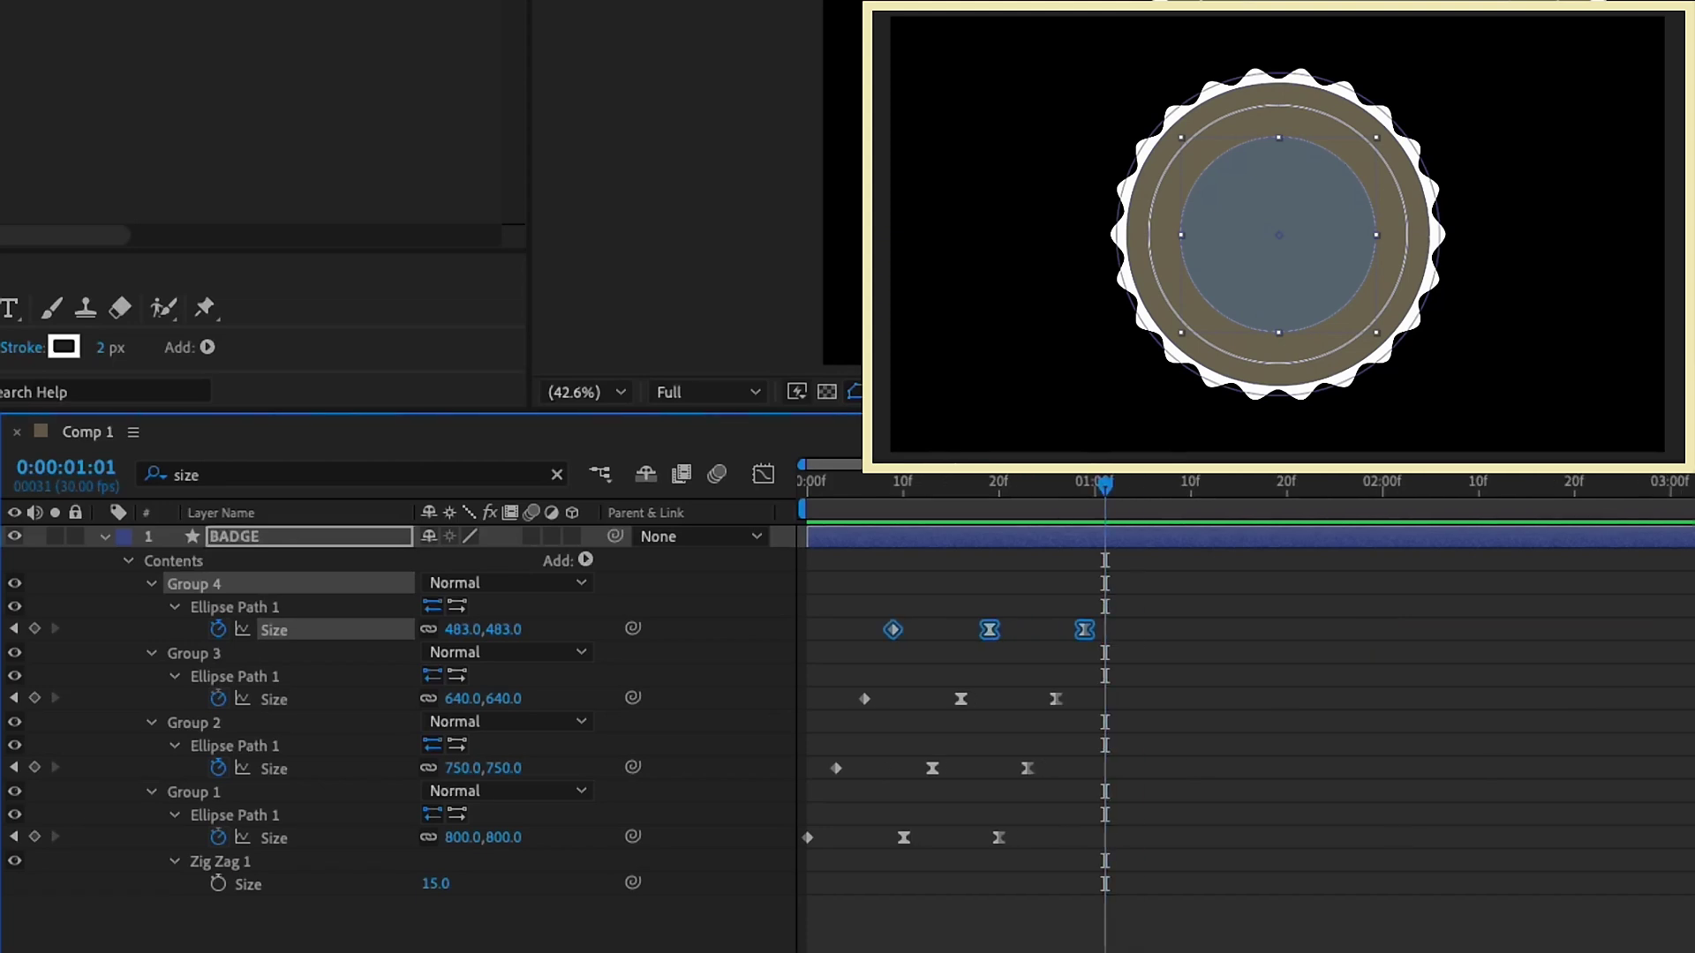
click(113, 548)
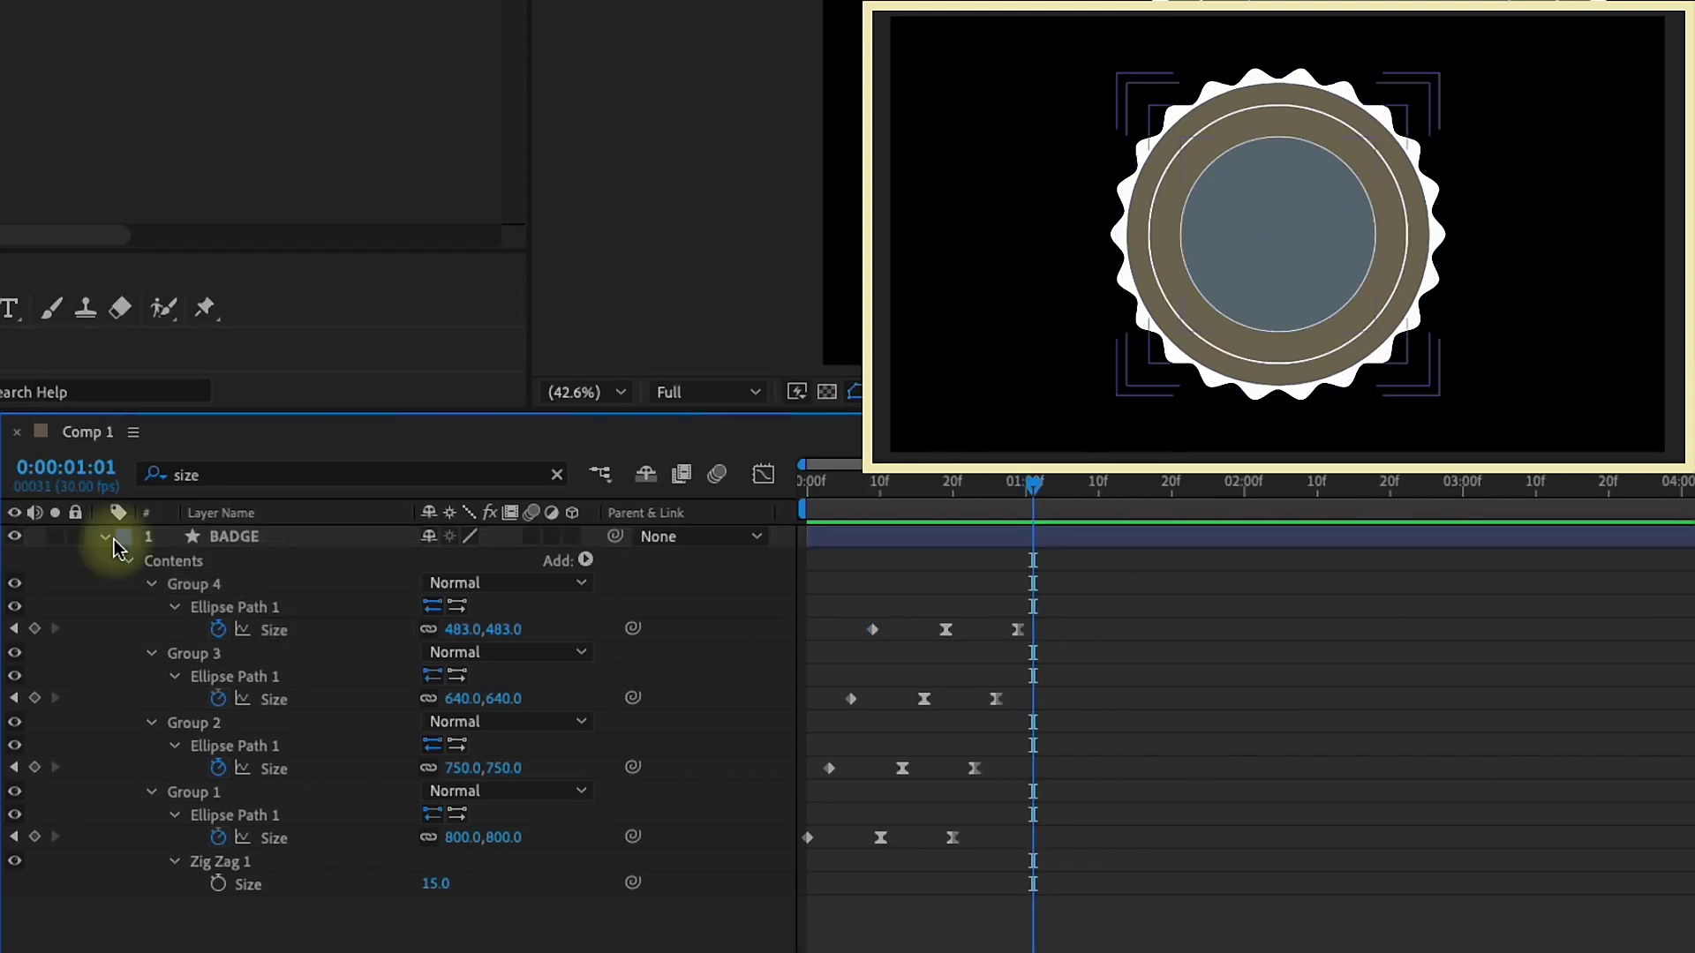
- Create a '• VINTAGE •' text layer at 104 px in all capitals over the badge
click(104, 537)
click(215, 560)
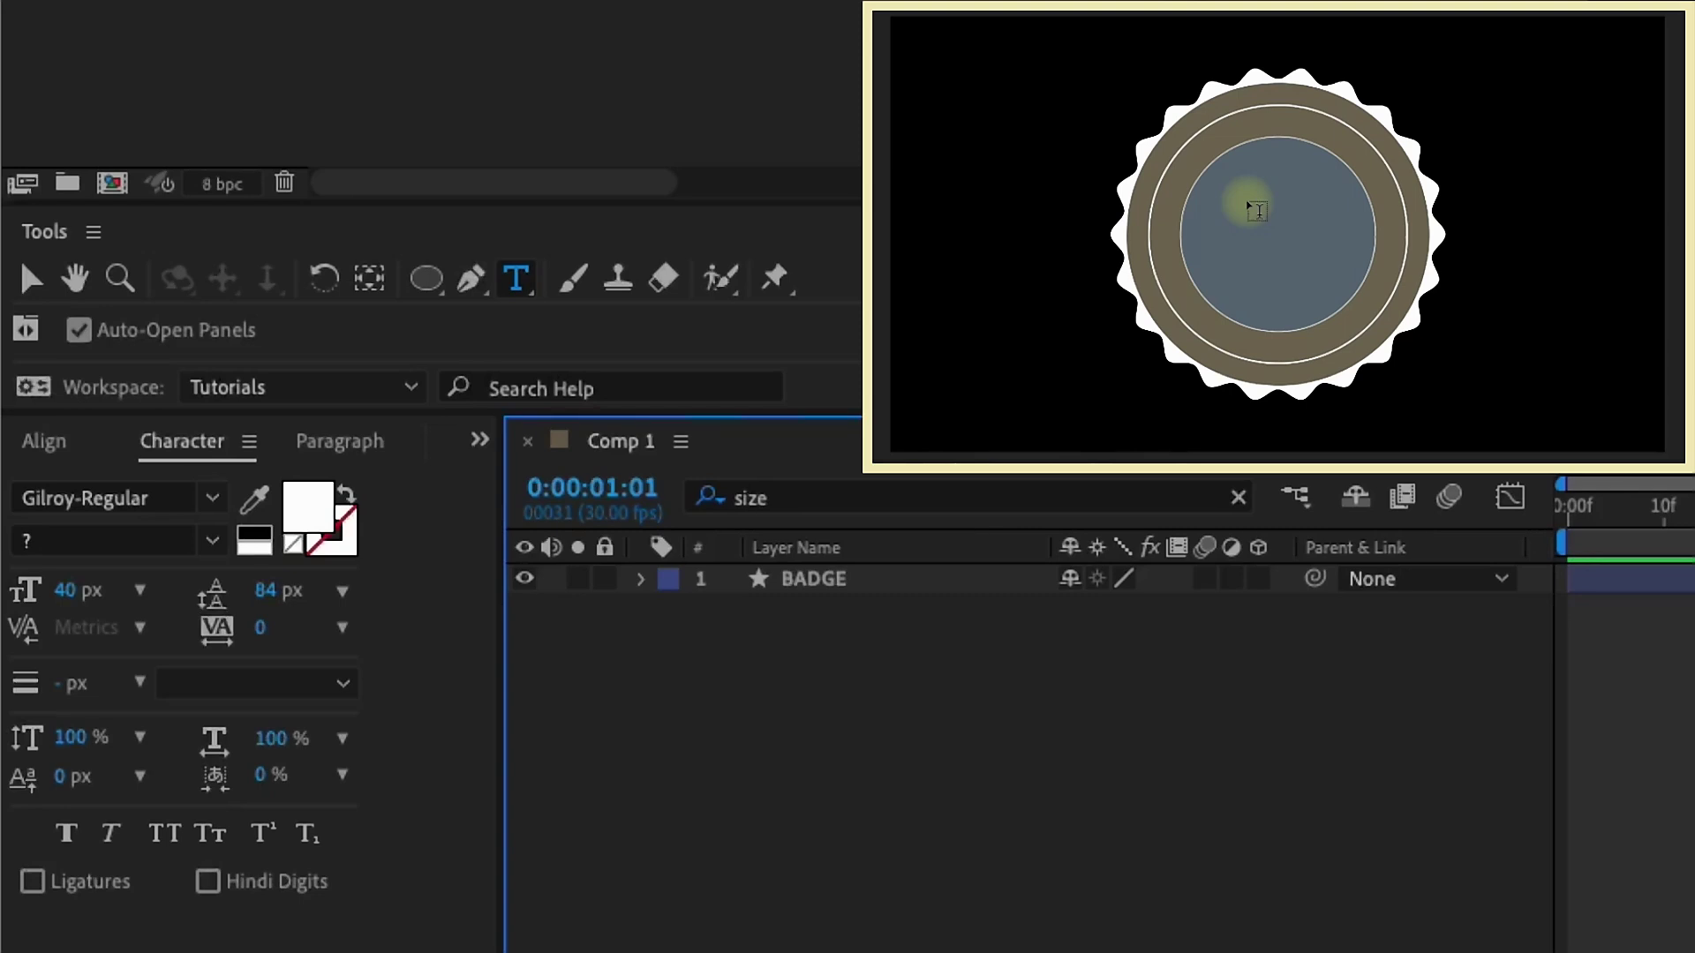
click(1257, 210)
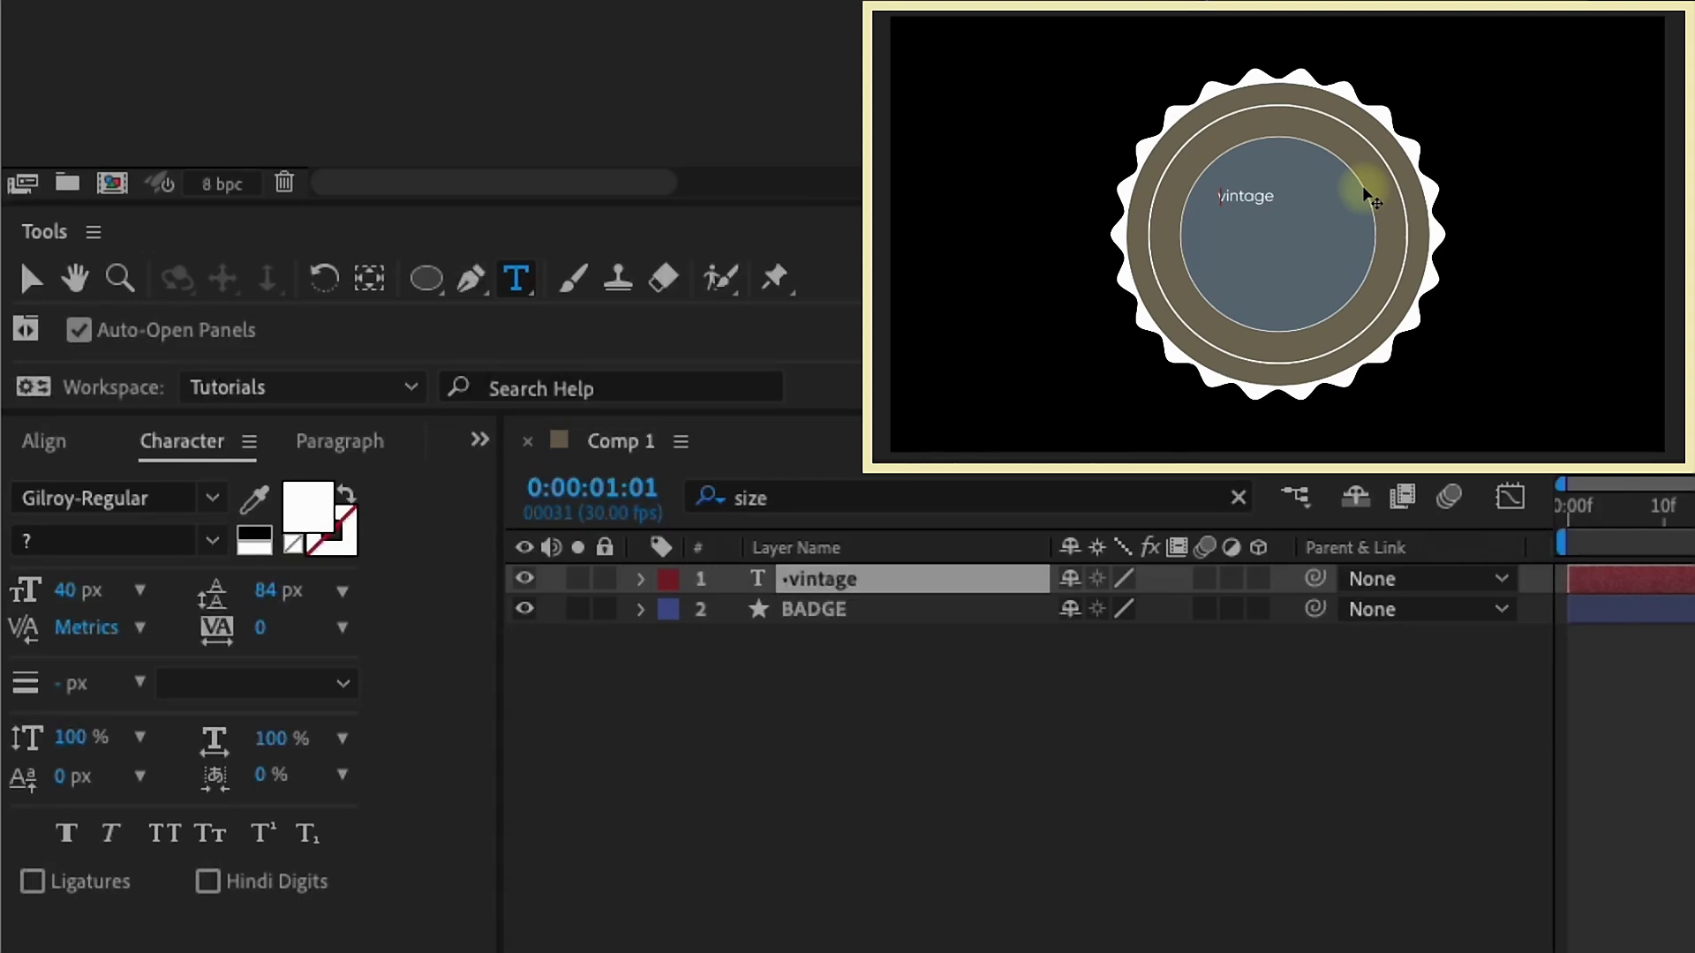
click(1305, 192)
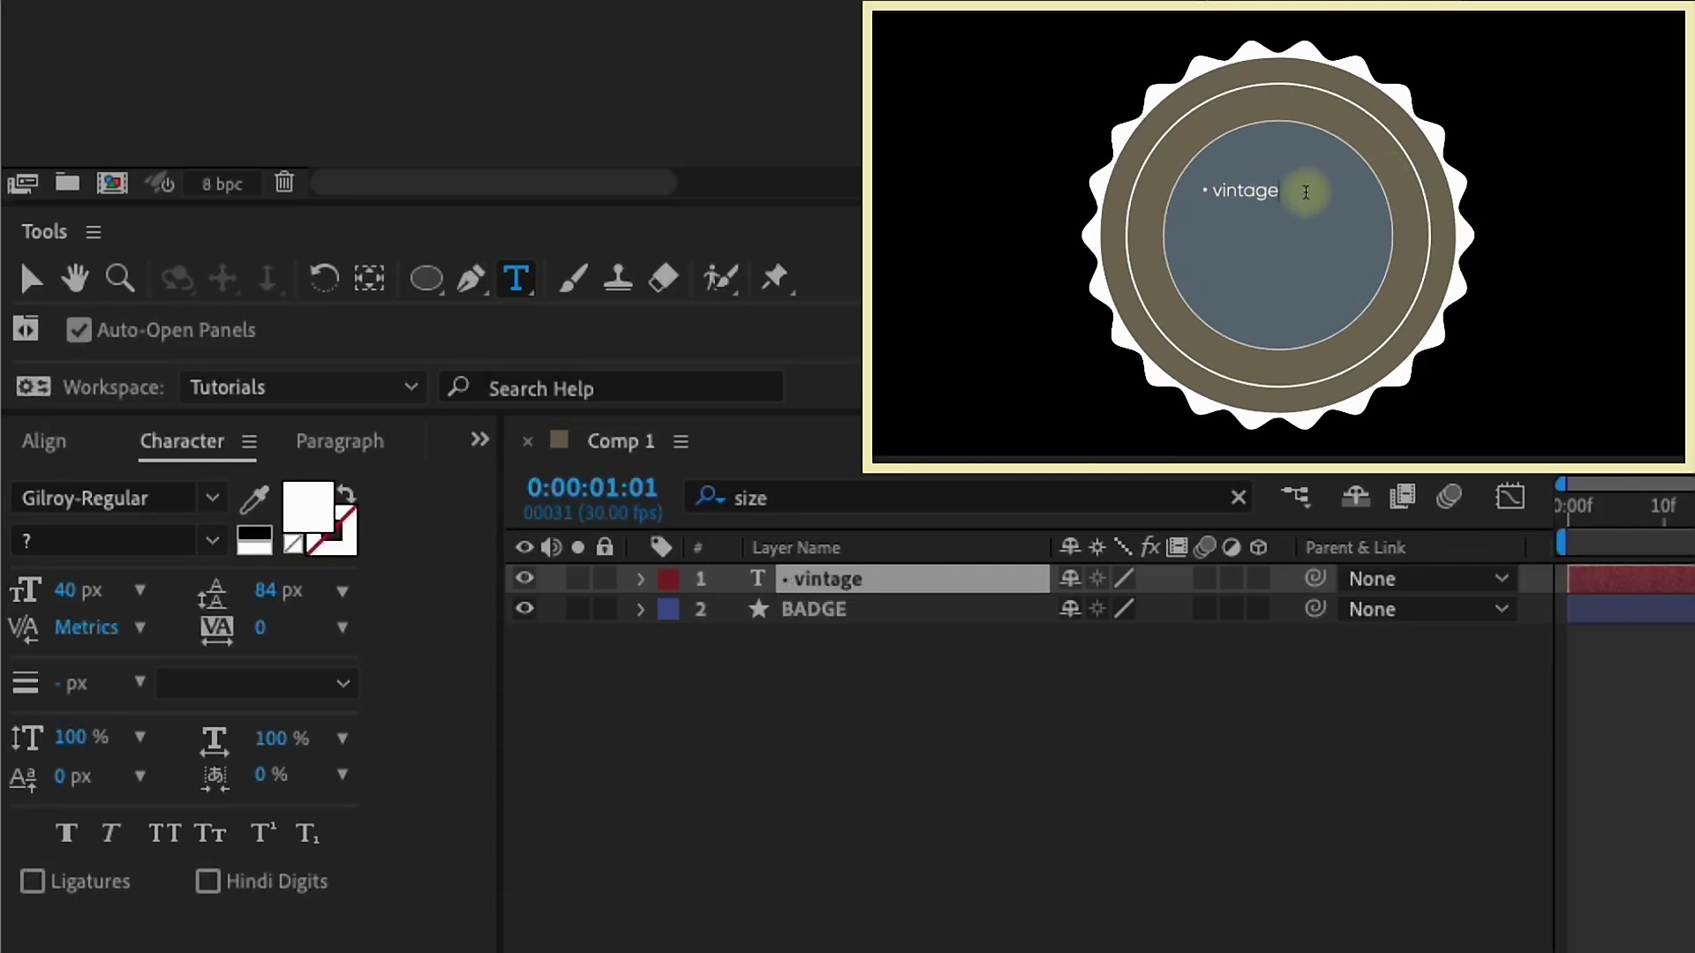
text(•)
key(ctrl+a)
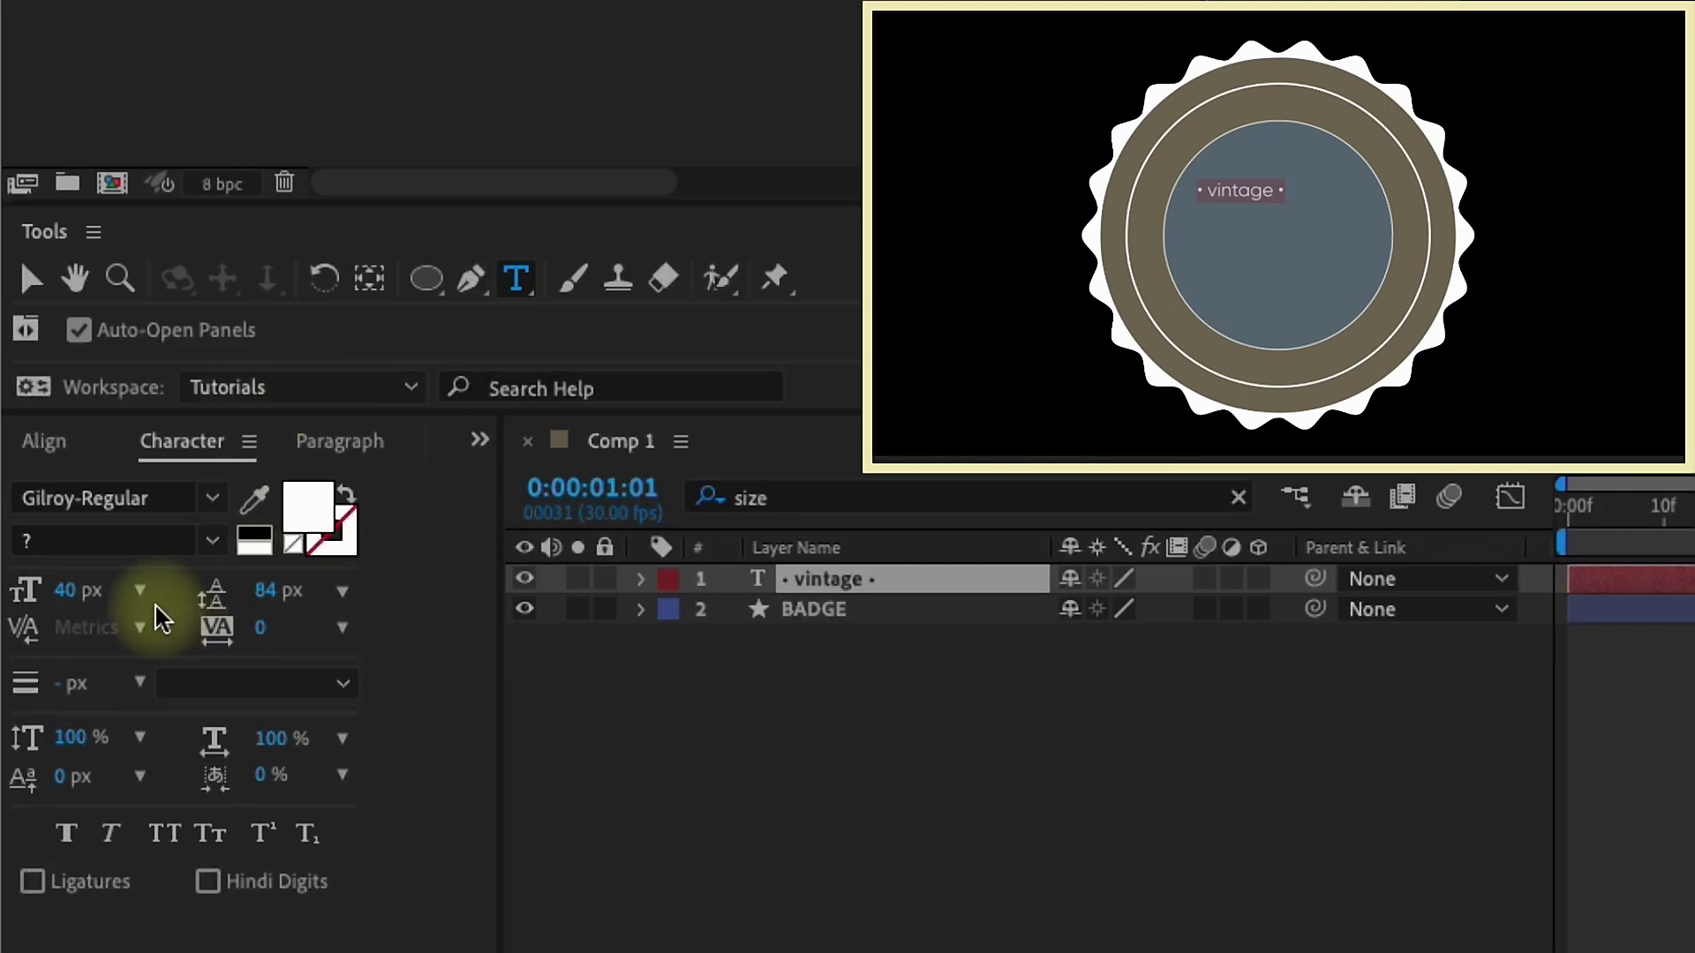
drag(66, 590, 151, 560)
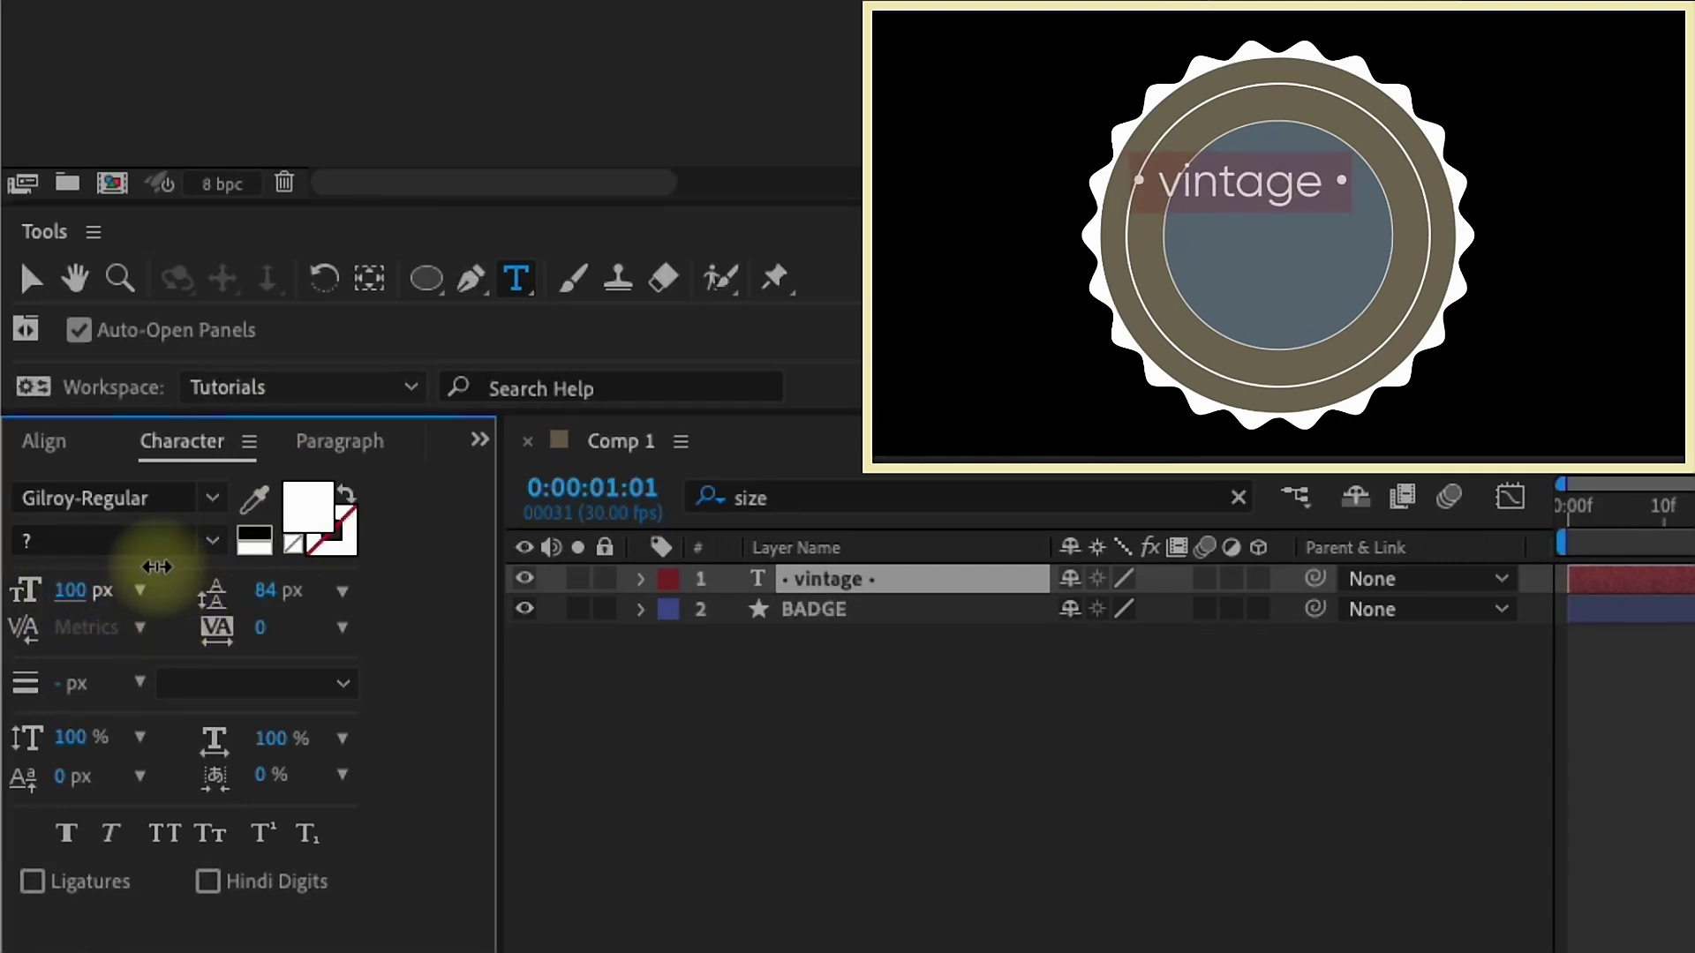
click(164, 834)
click(1392, 786)
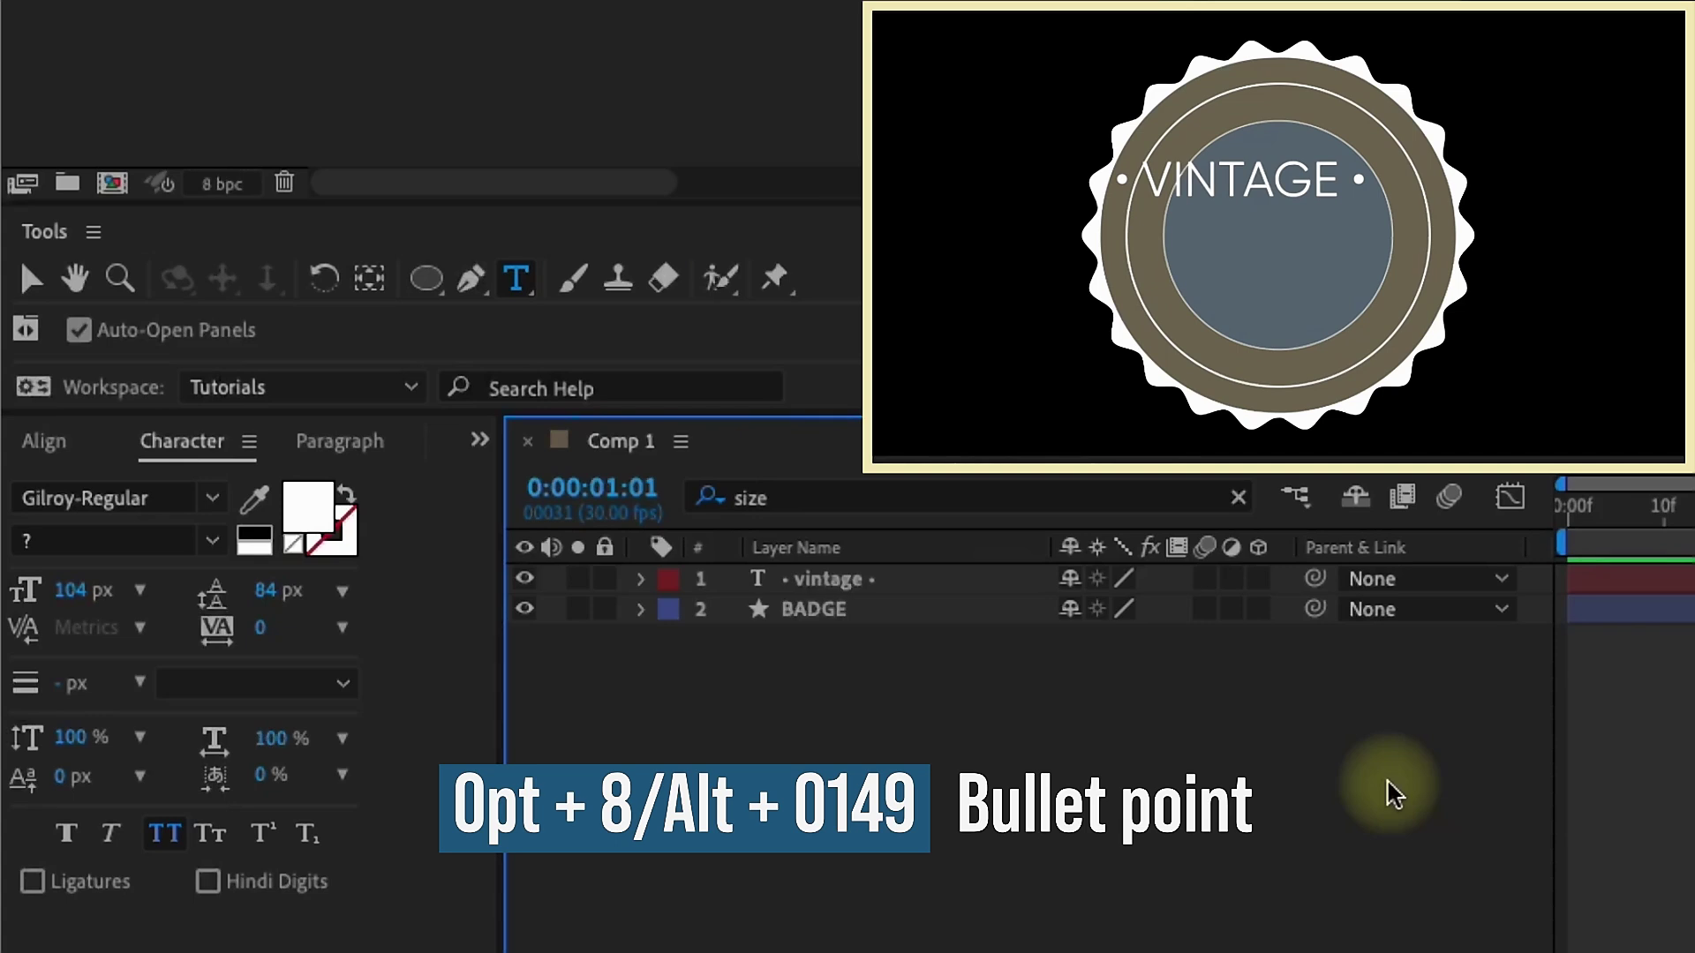
key(Escape)
key(v)
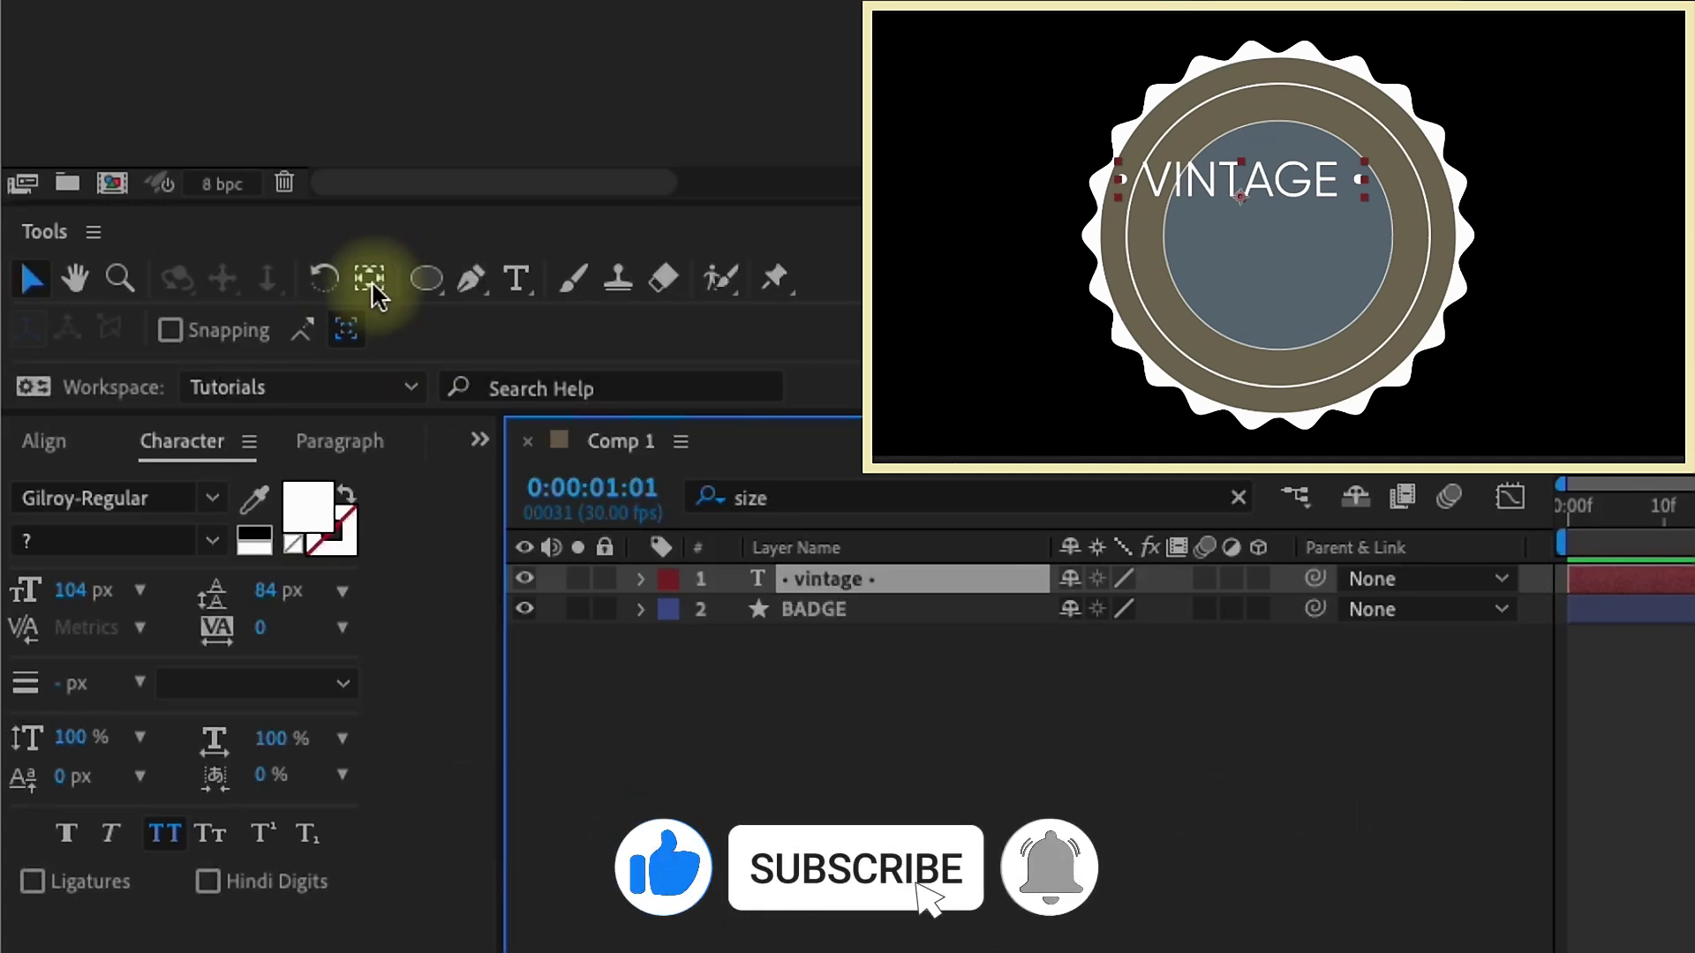
- Centre the VINTAGE text horizontally and vertically in the composition
click(370, 281)
click(43, 443)
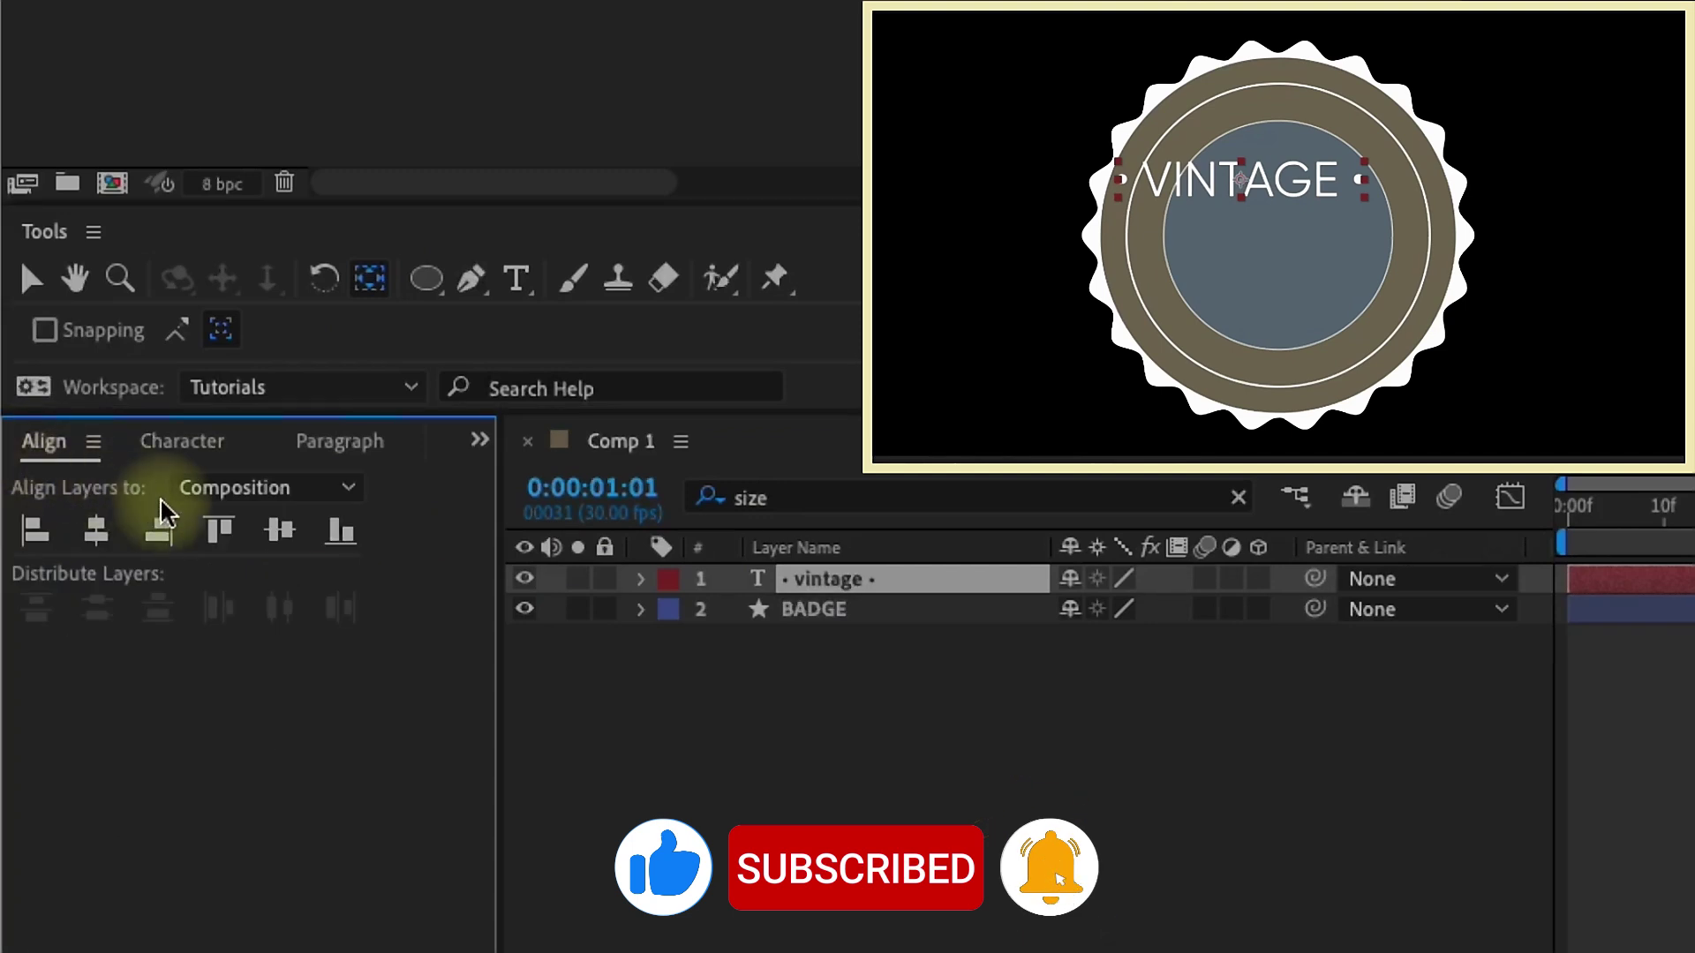
click(96, 530)
click(279, 530)
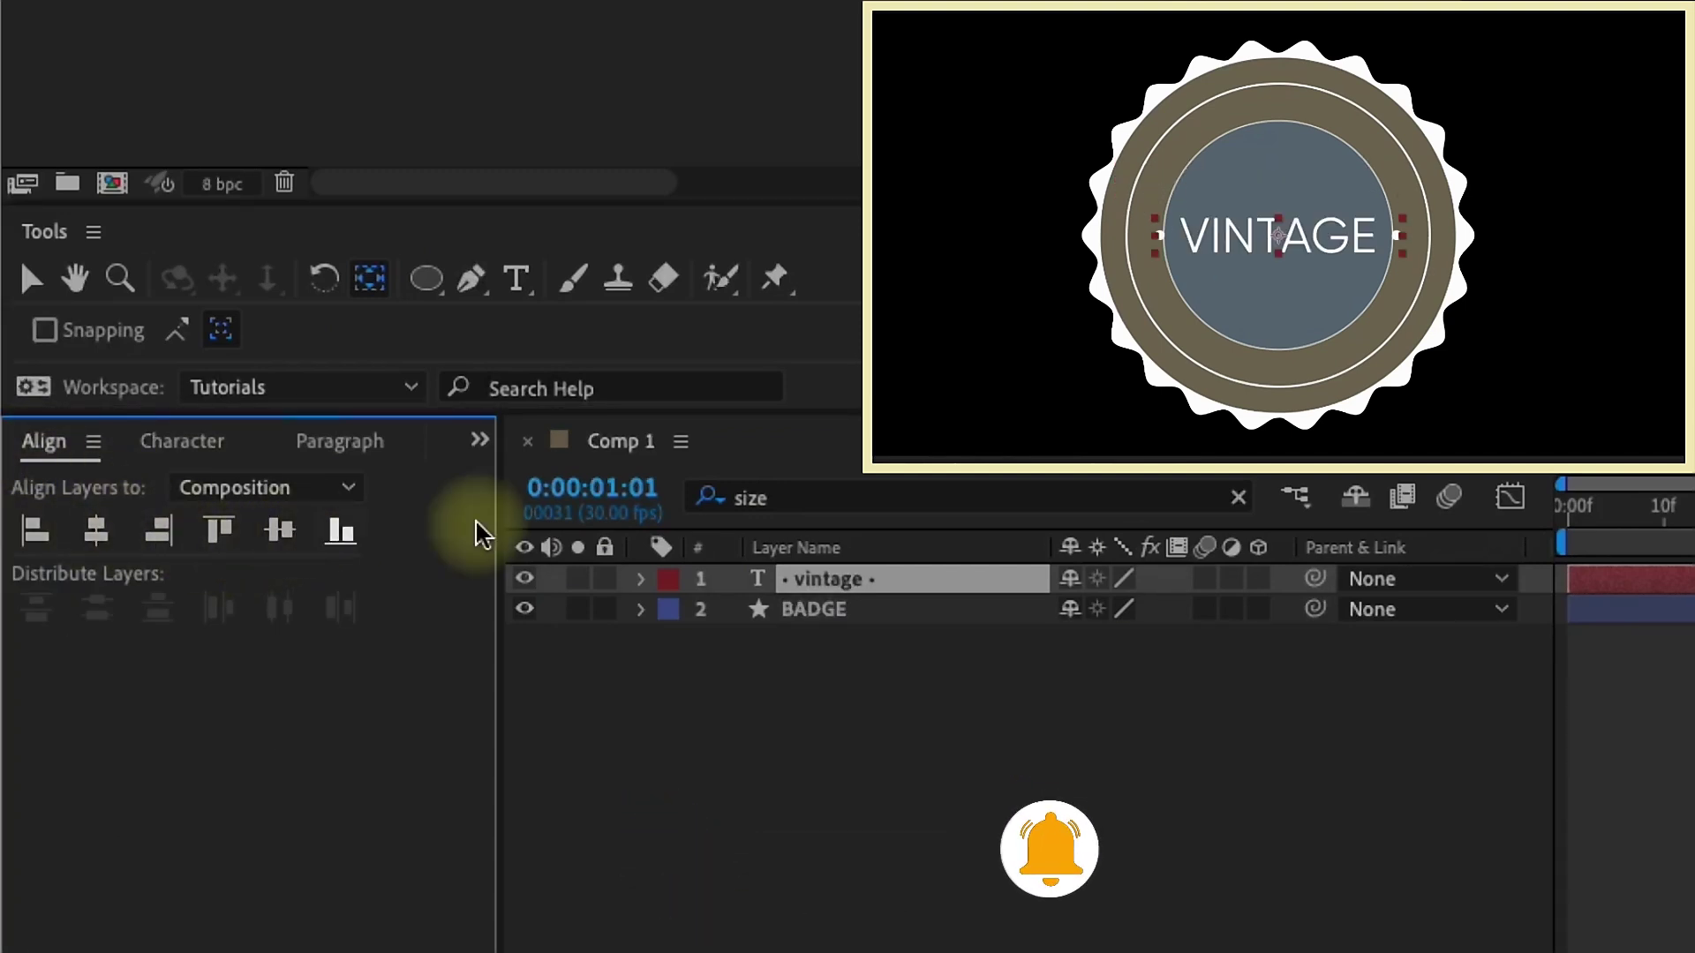
- Draw a circular ellipse mask on the text layer around the badge centre
click(427, 280)
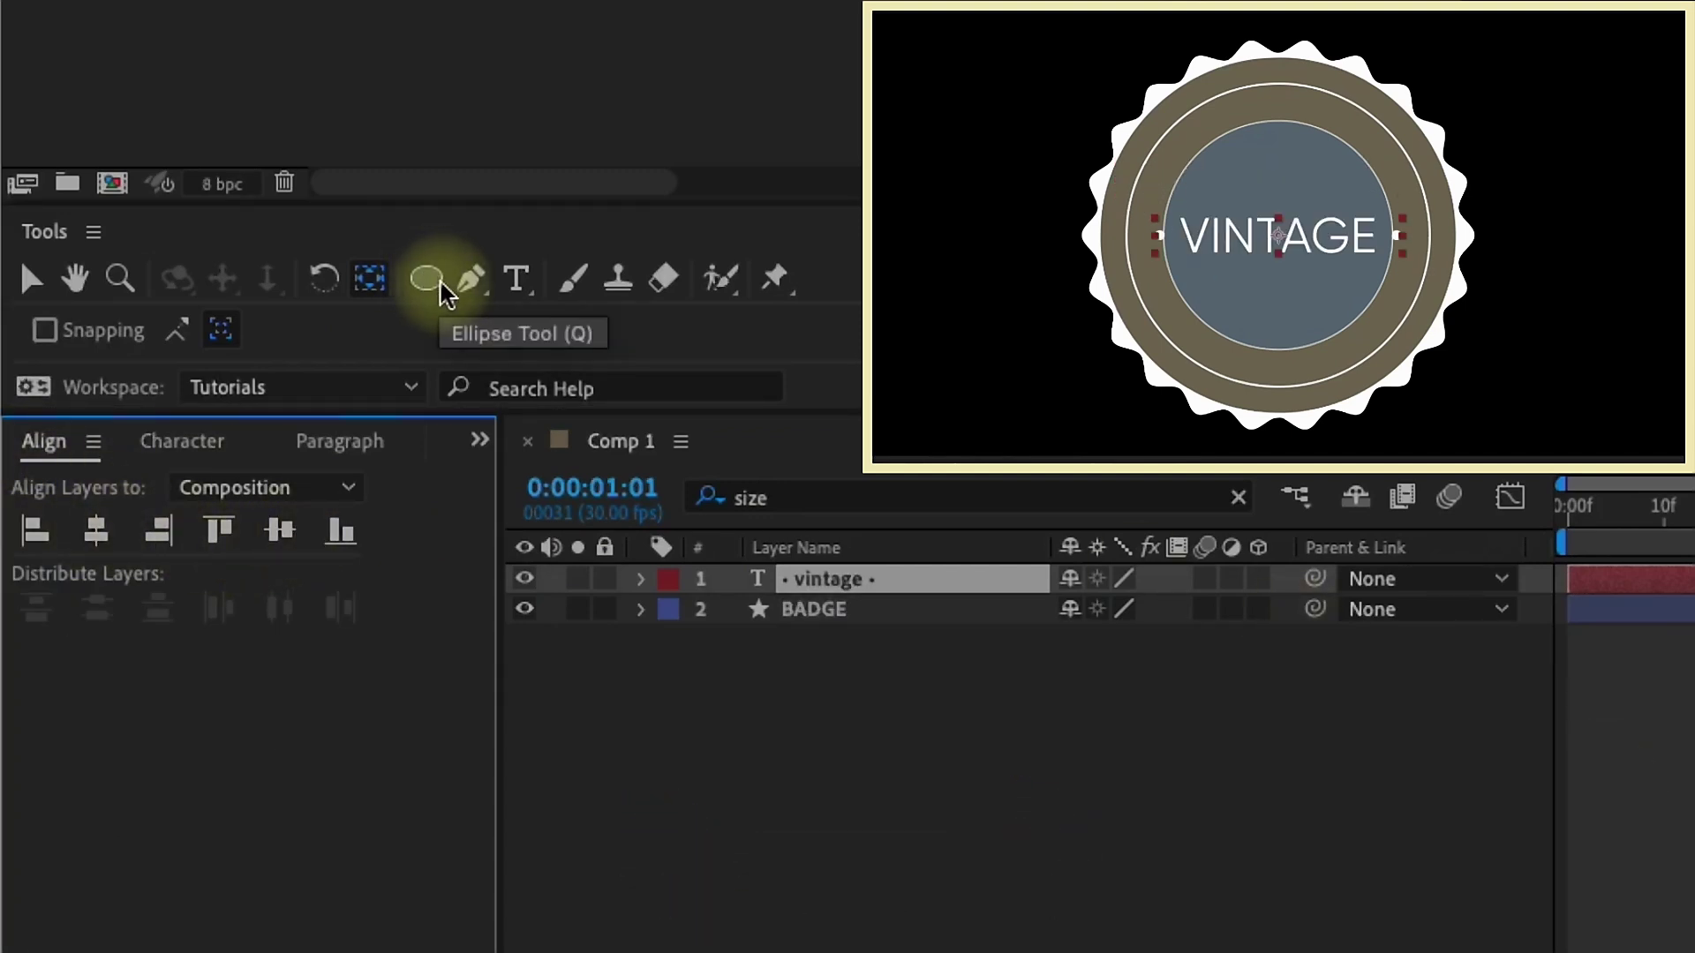
scroll(1315, 258, up, 2)
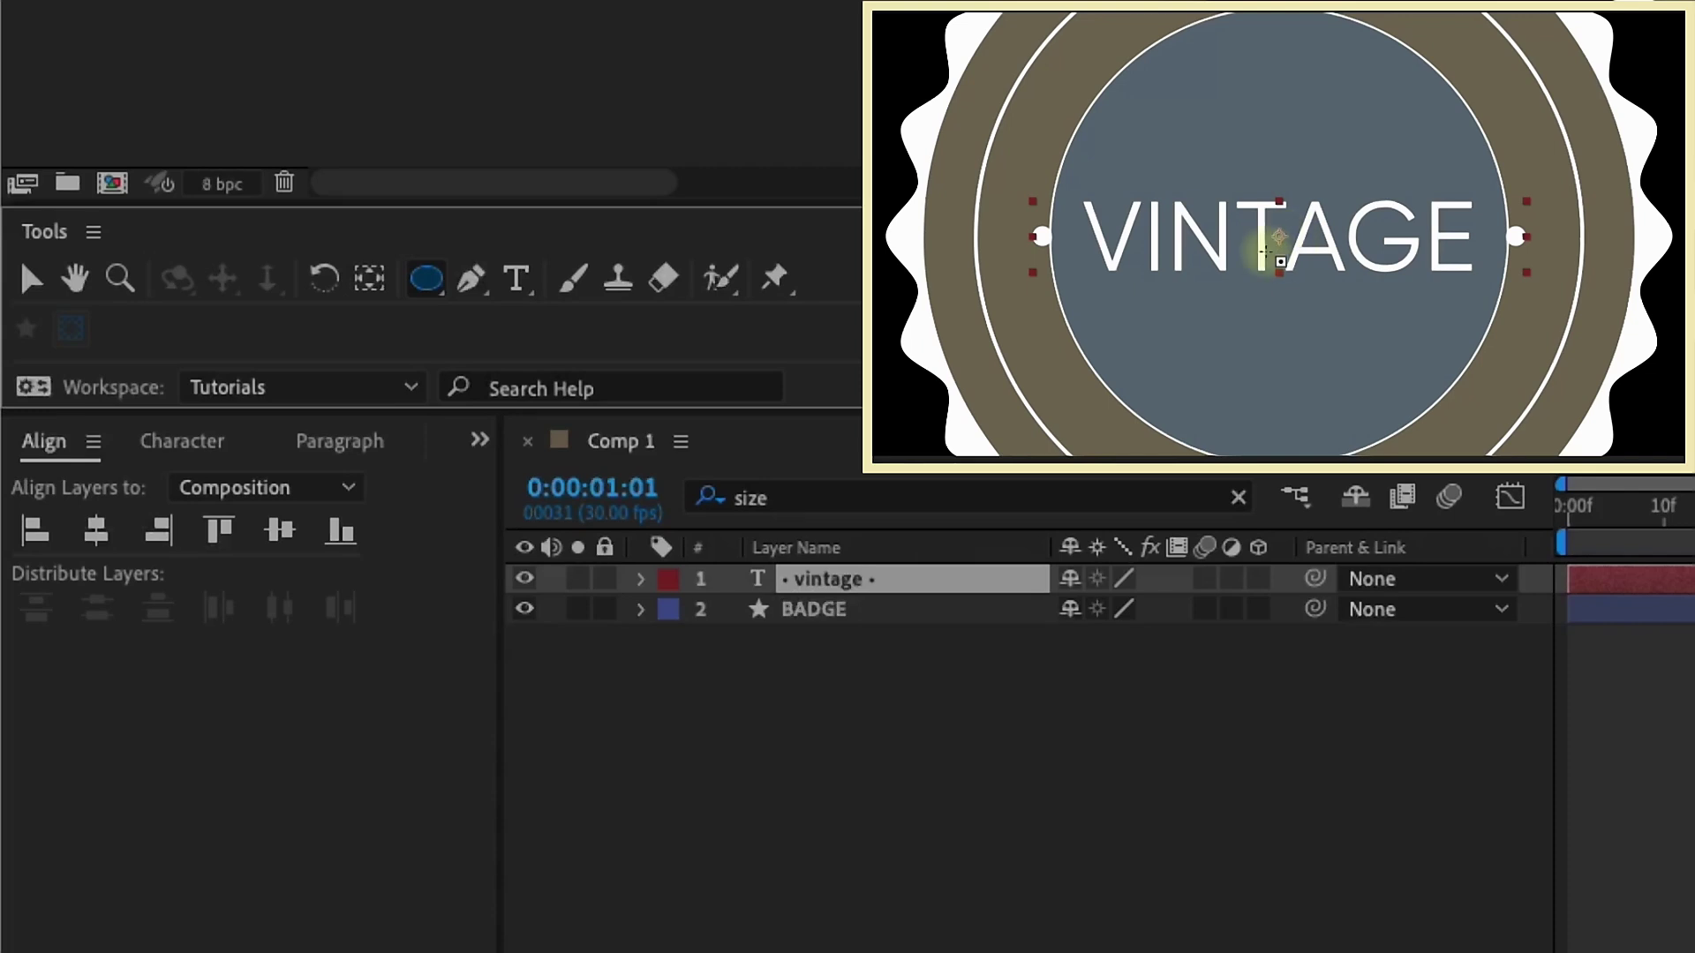
drag(1279, 237, 1028, 13)
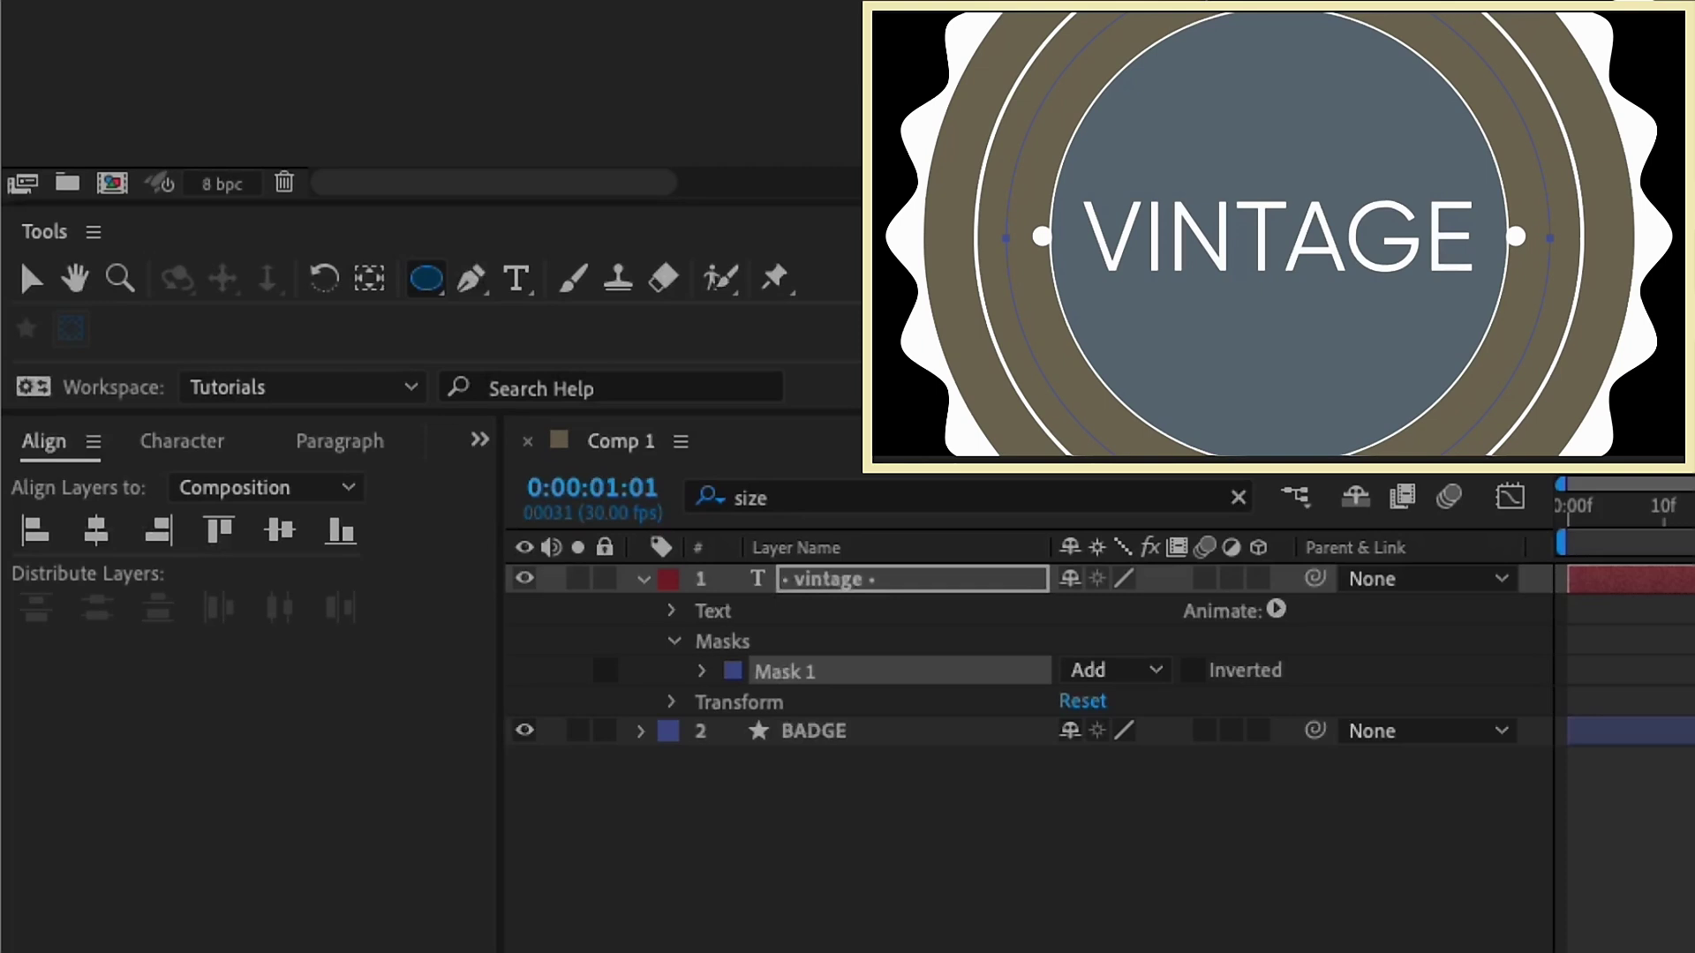
key(v)
key(comma)
- Put the VINTAGE text on the Mask 1 path, reversed, and slide it to the circle's top
click(671, 611)
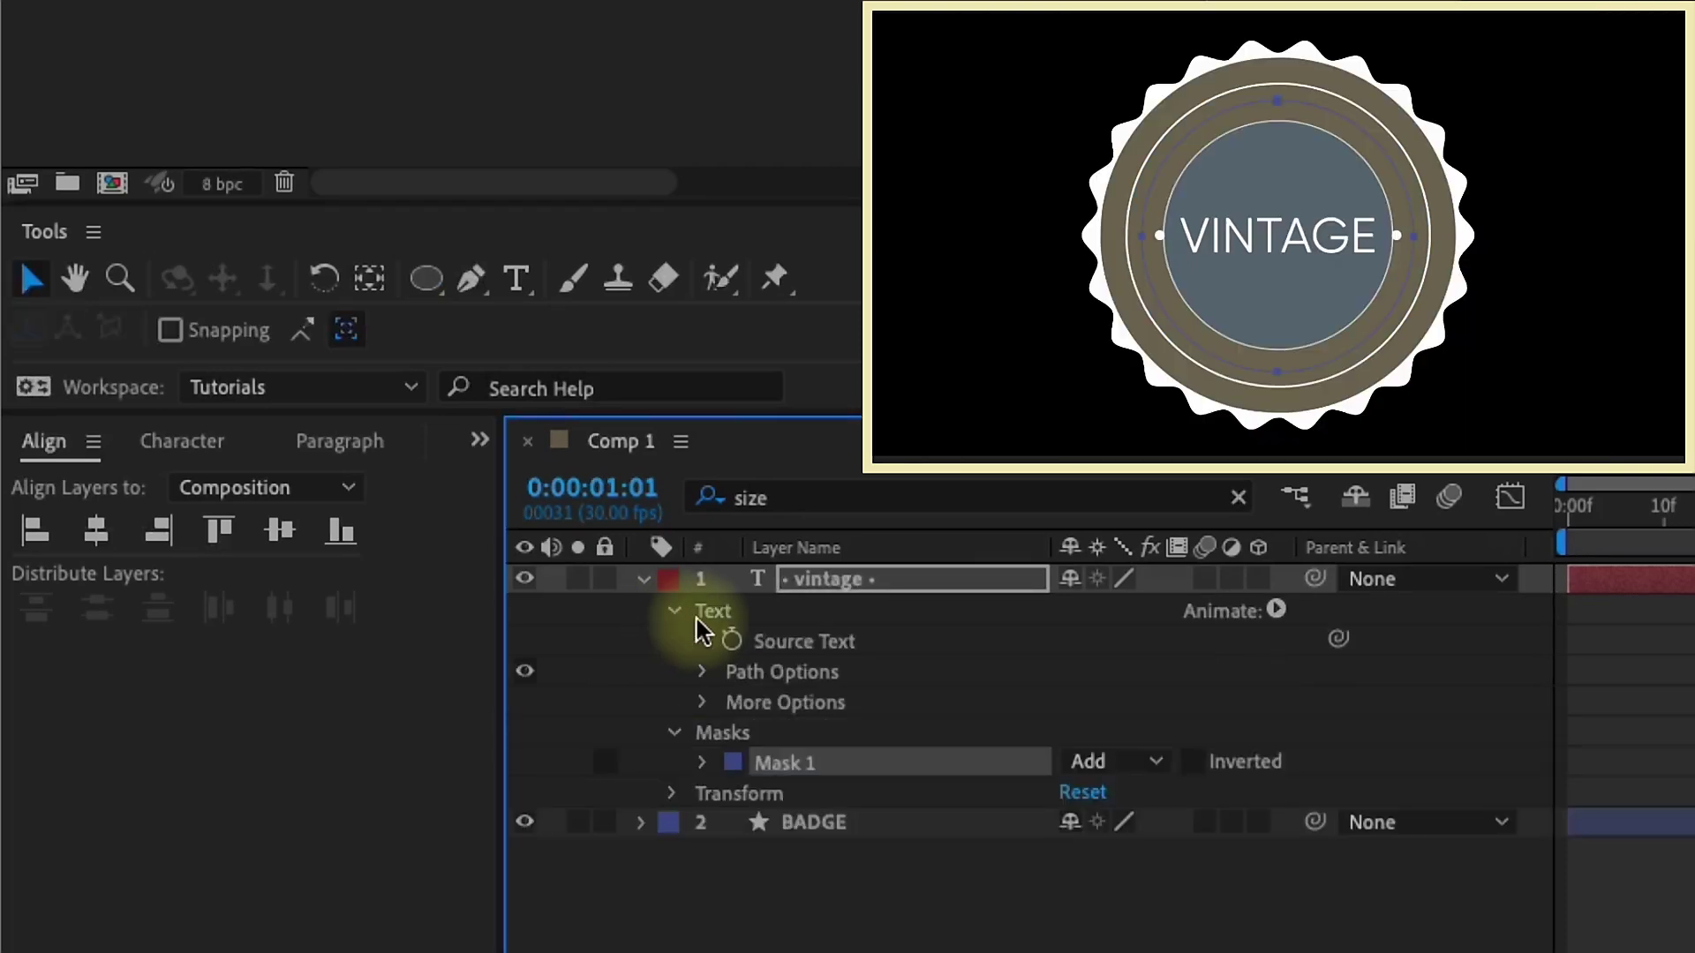
click(727, 672)
click(1189, 706)
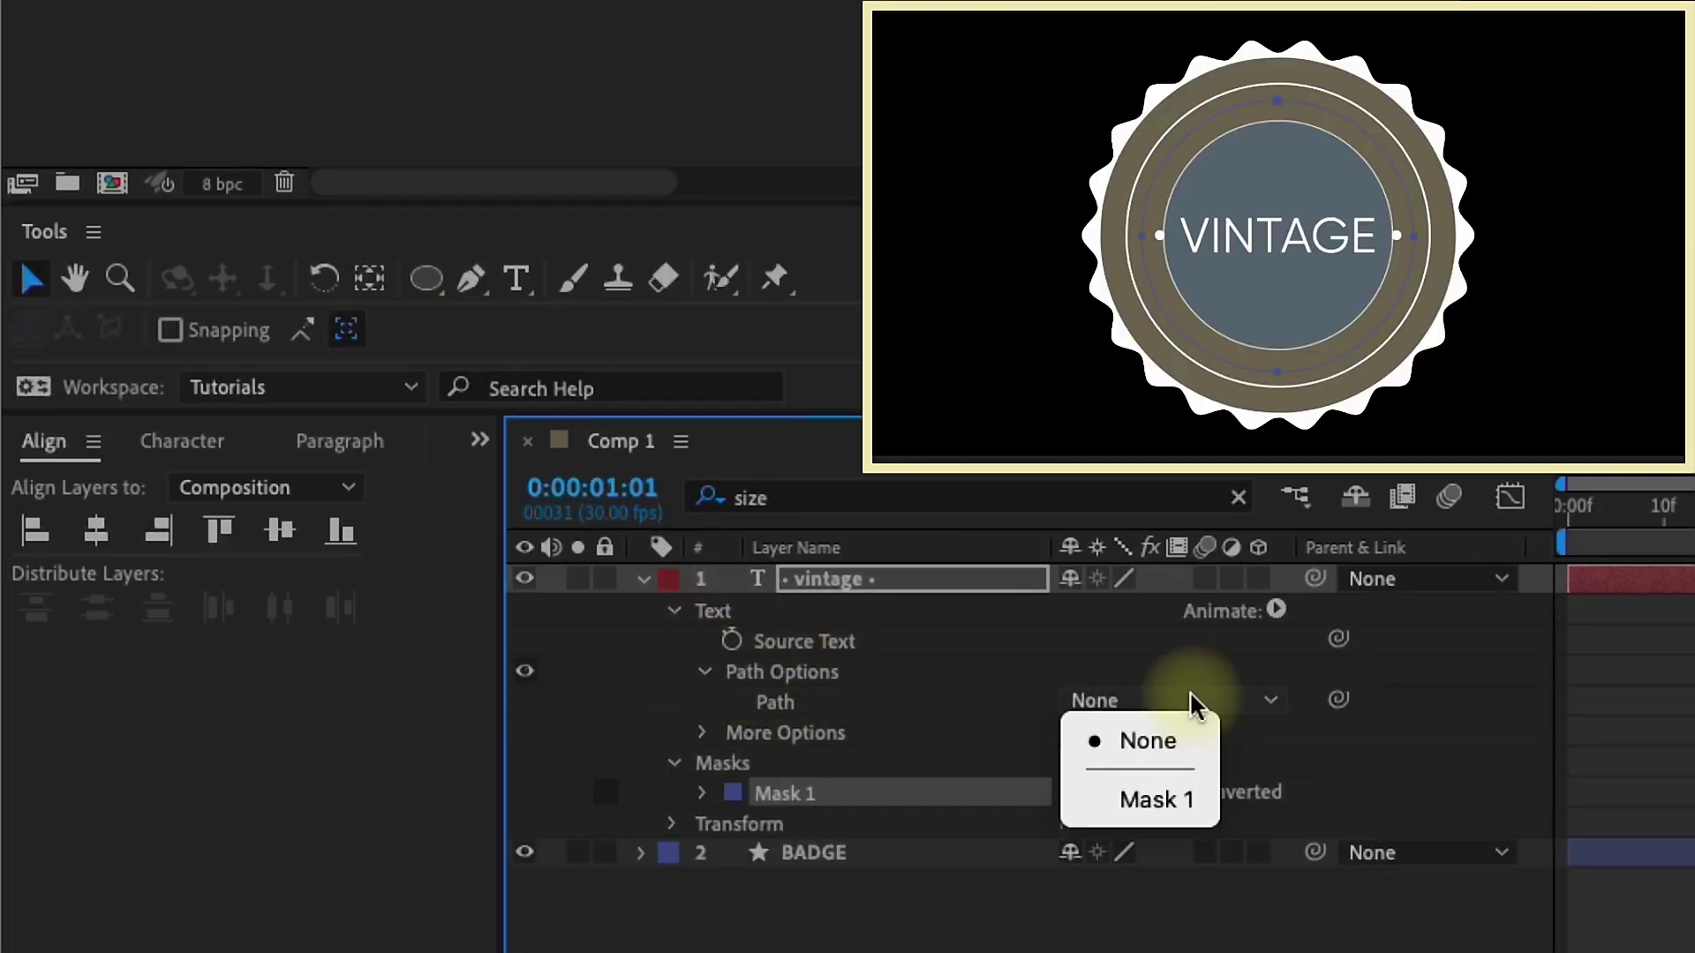
click(1169, 798)
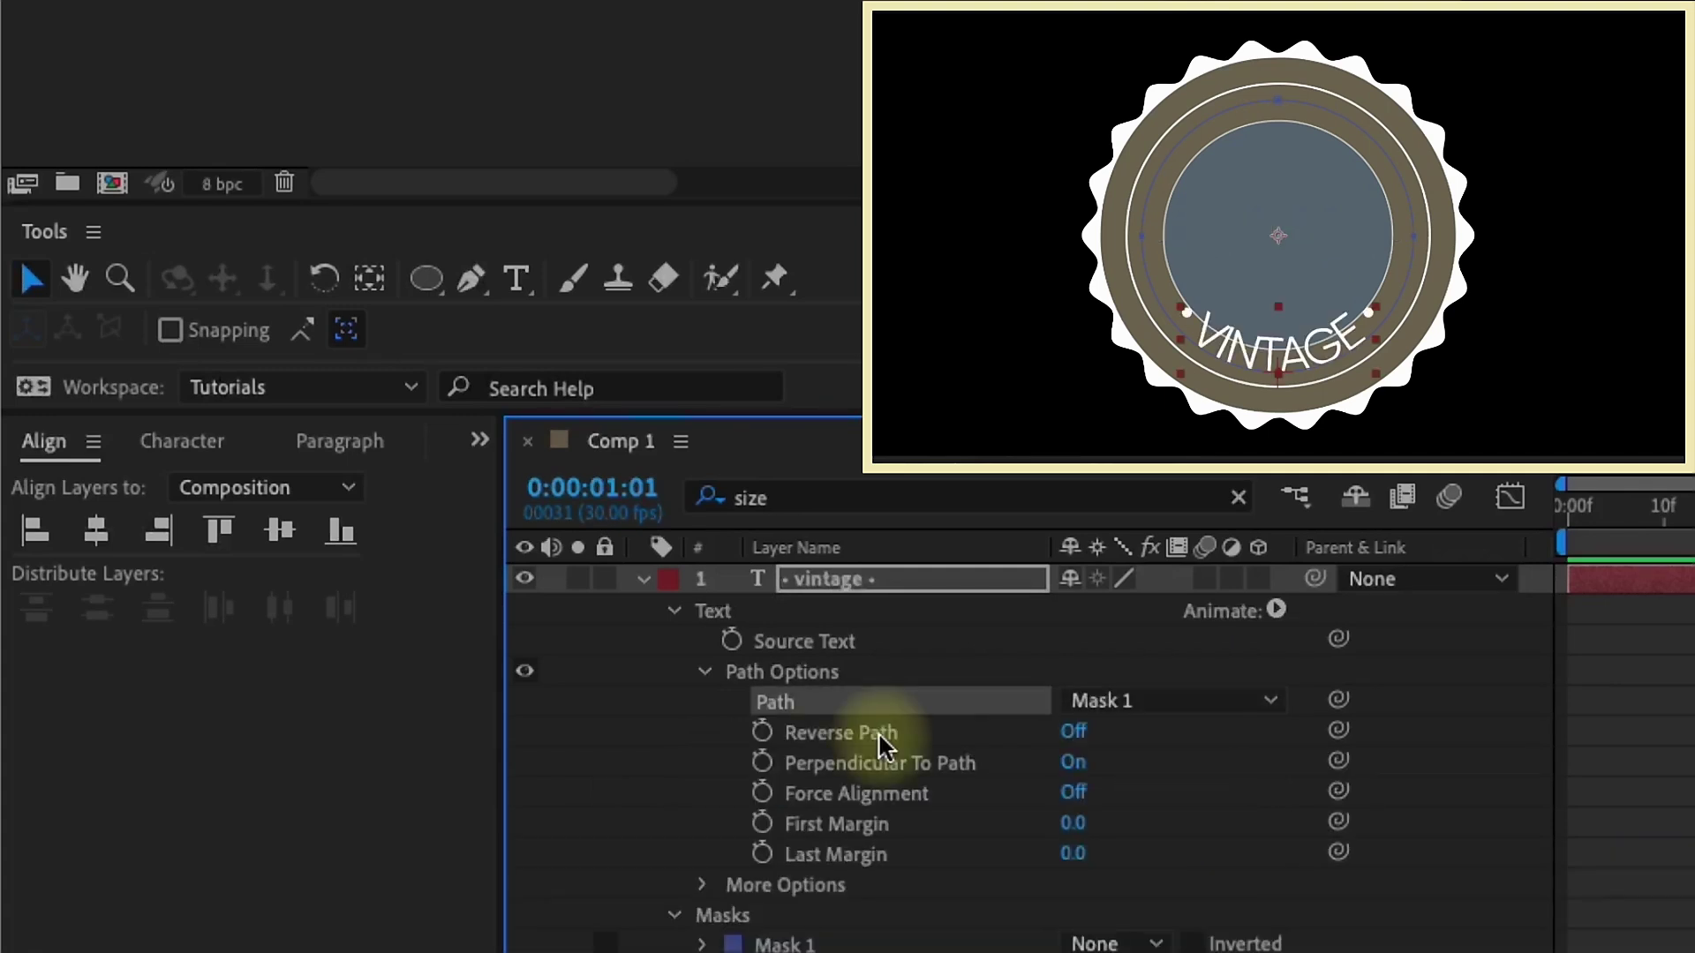
click(880, 734)
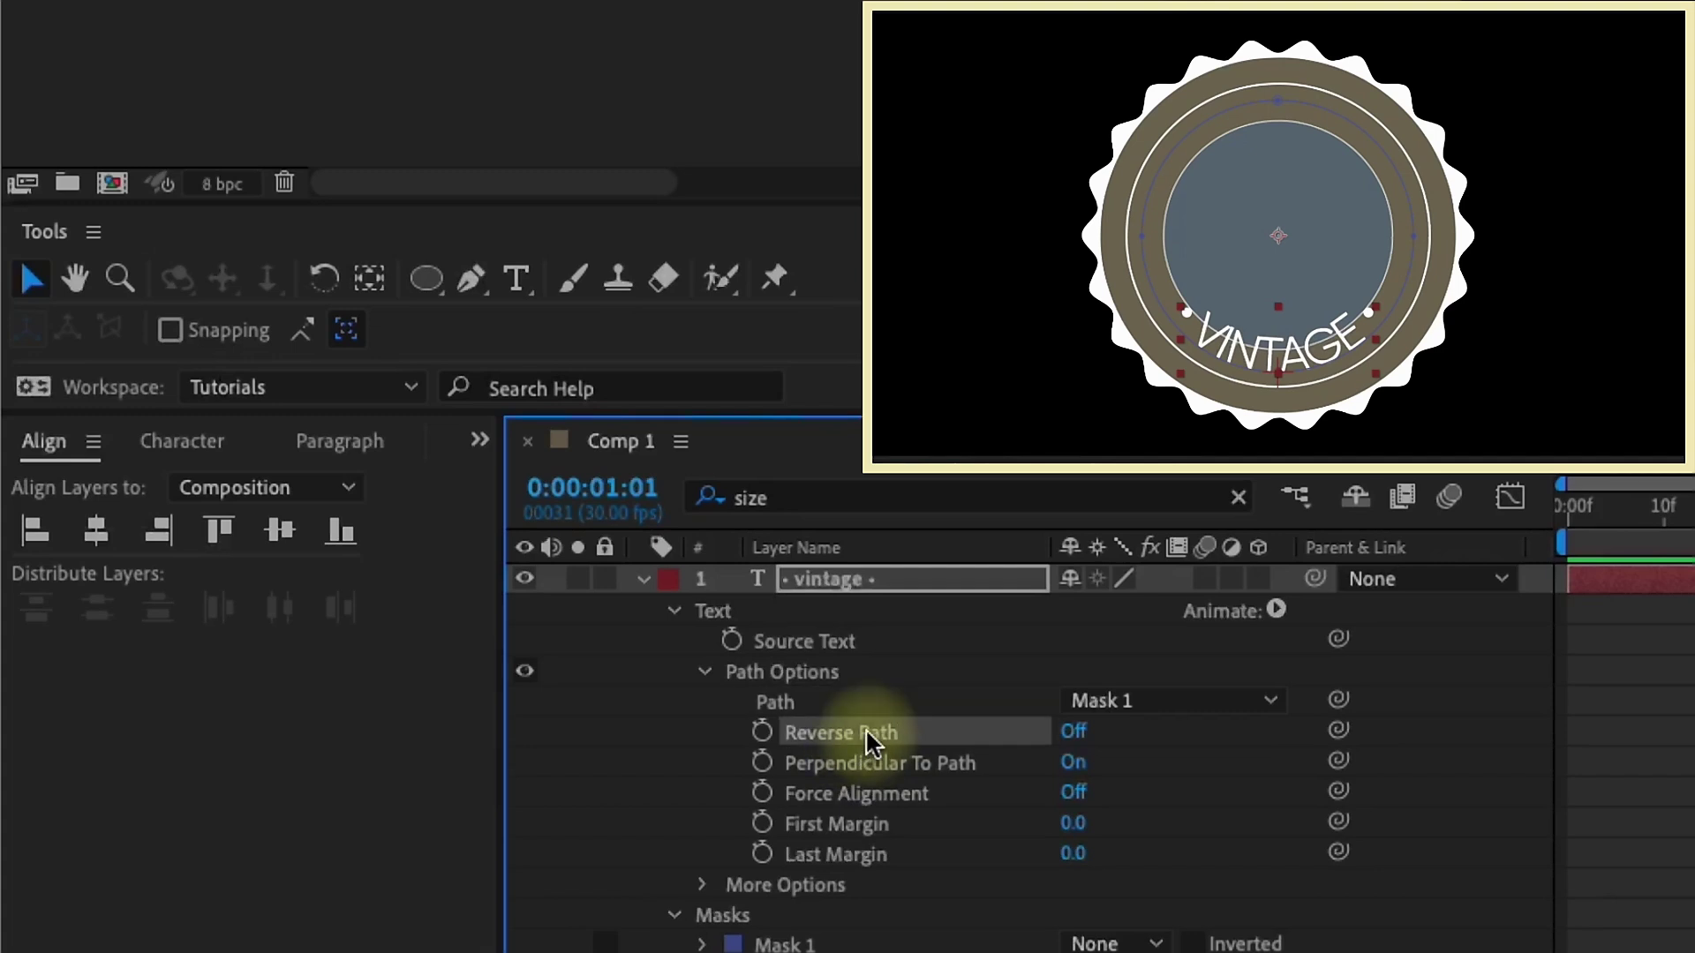
click(1075, 733)
click(951, 826)
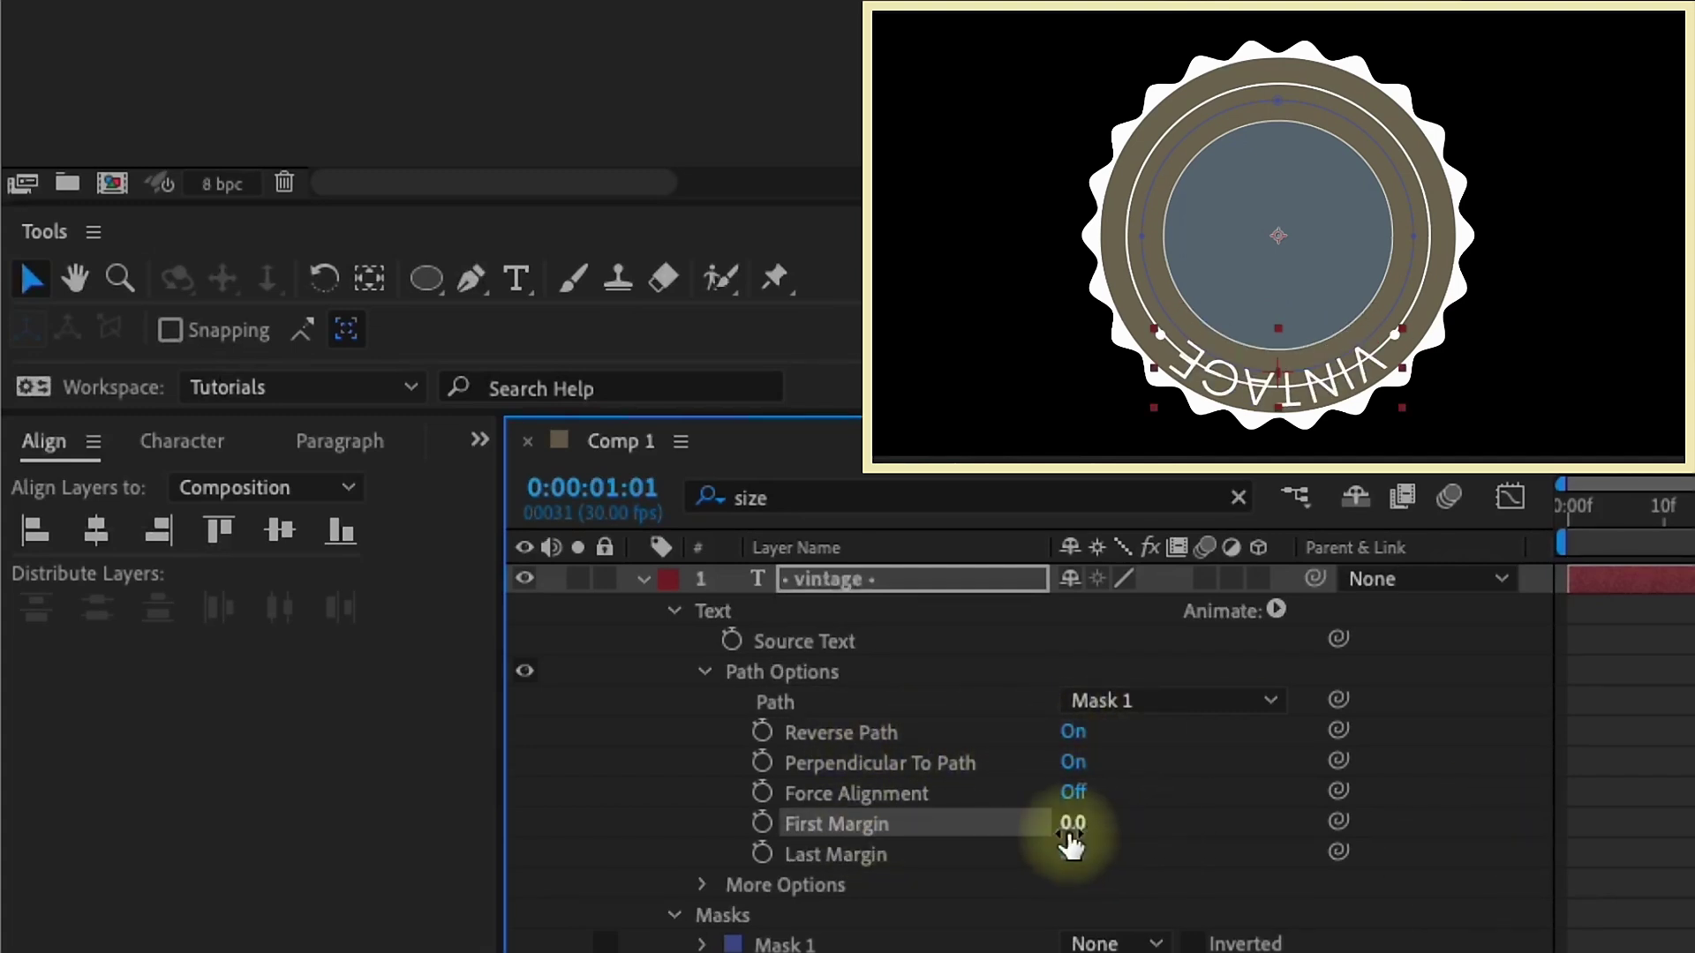
drag(1075, 828, 1225, 448)
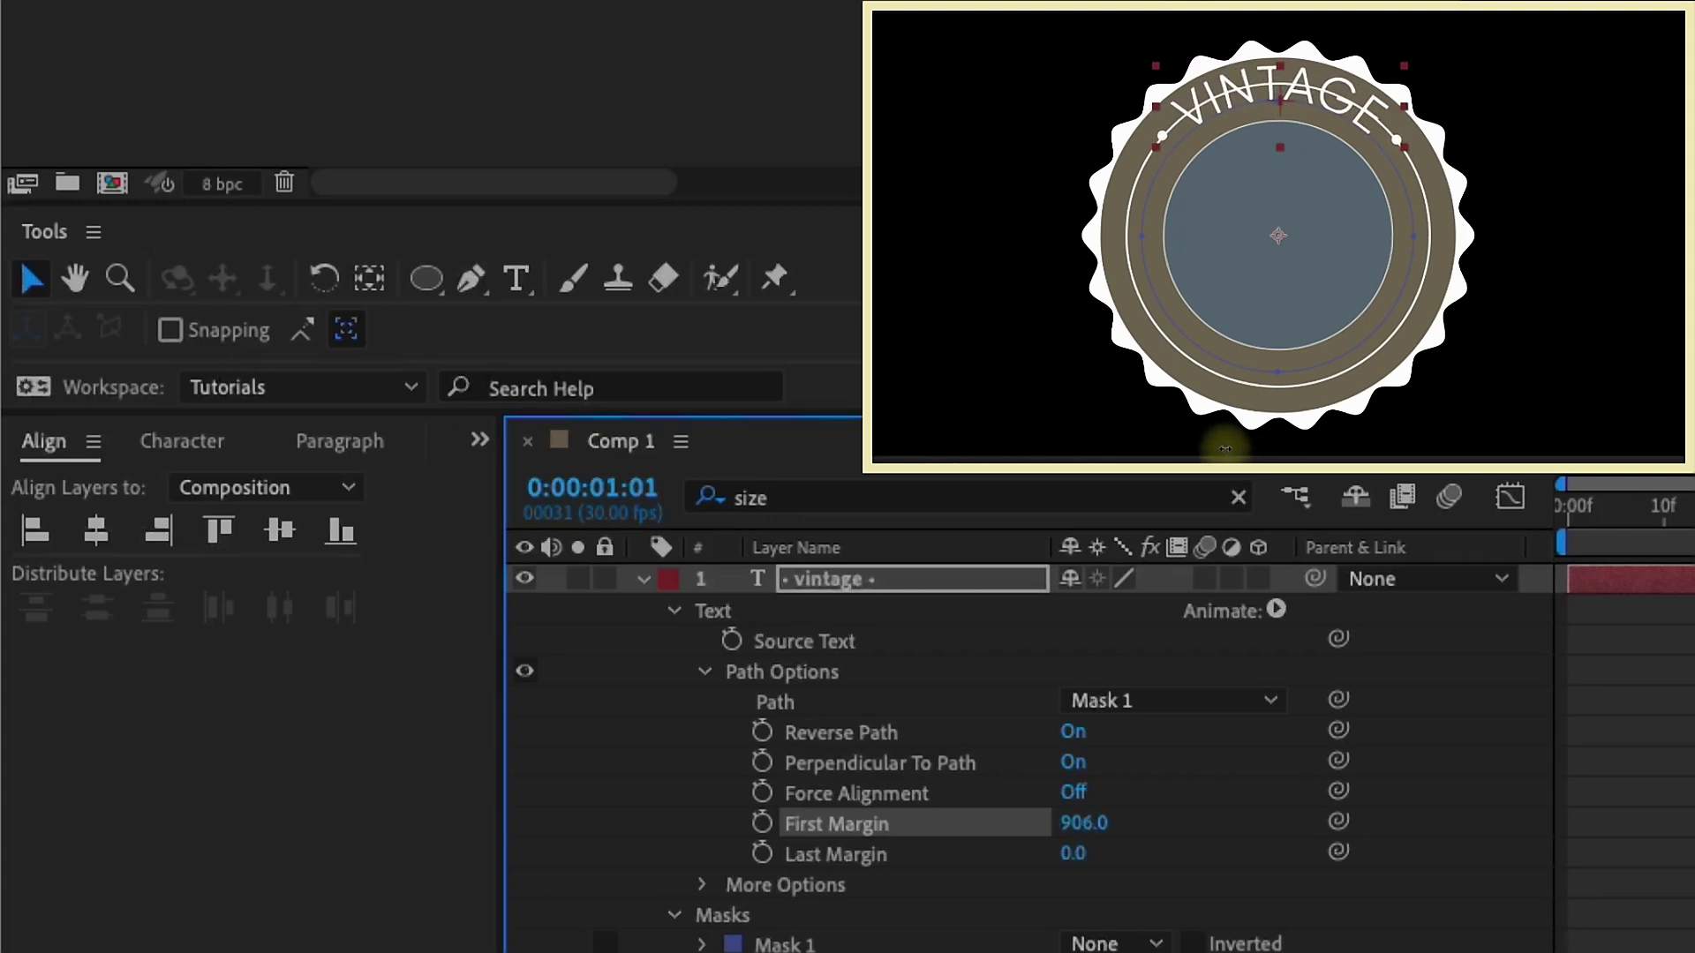
- Set the VINTAGE text to 82 px, 89.5% scale and tracking 124, then duplicate the layer
click(1238, 498)
key(s)
drag(1108, 618, 1087, 609)
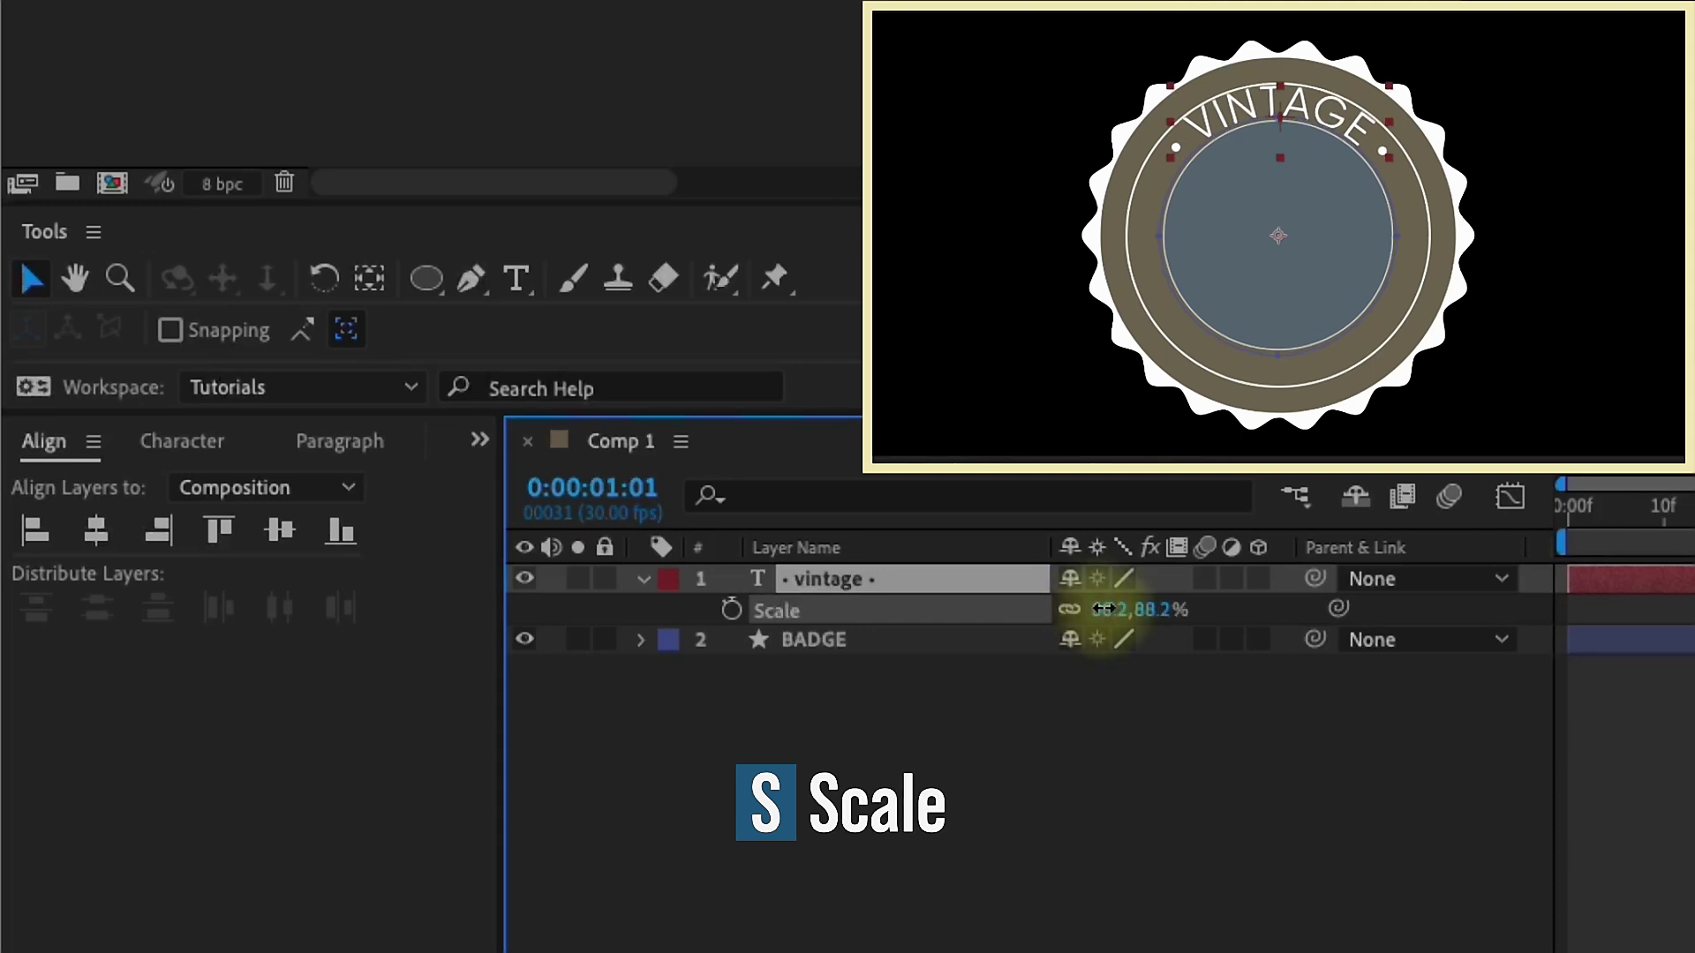
click(181, 442)
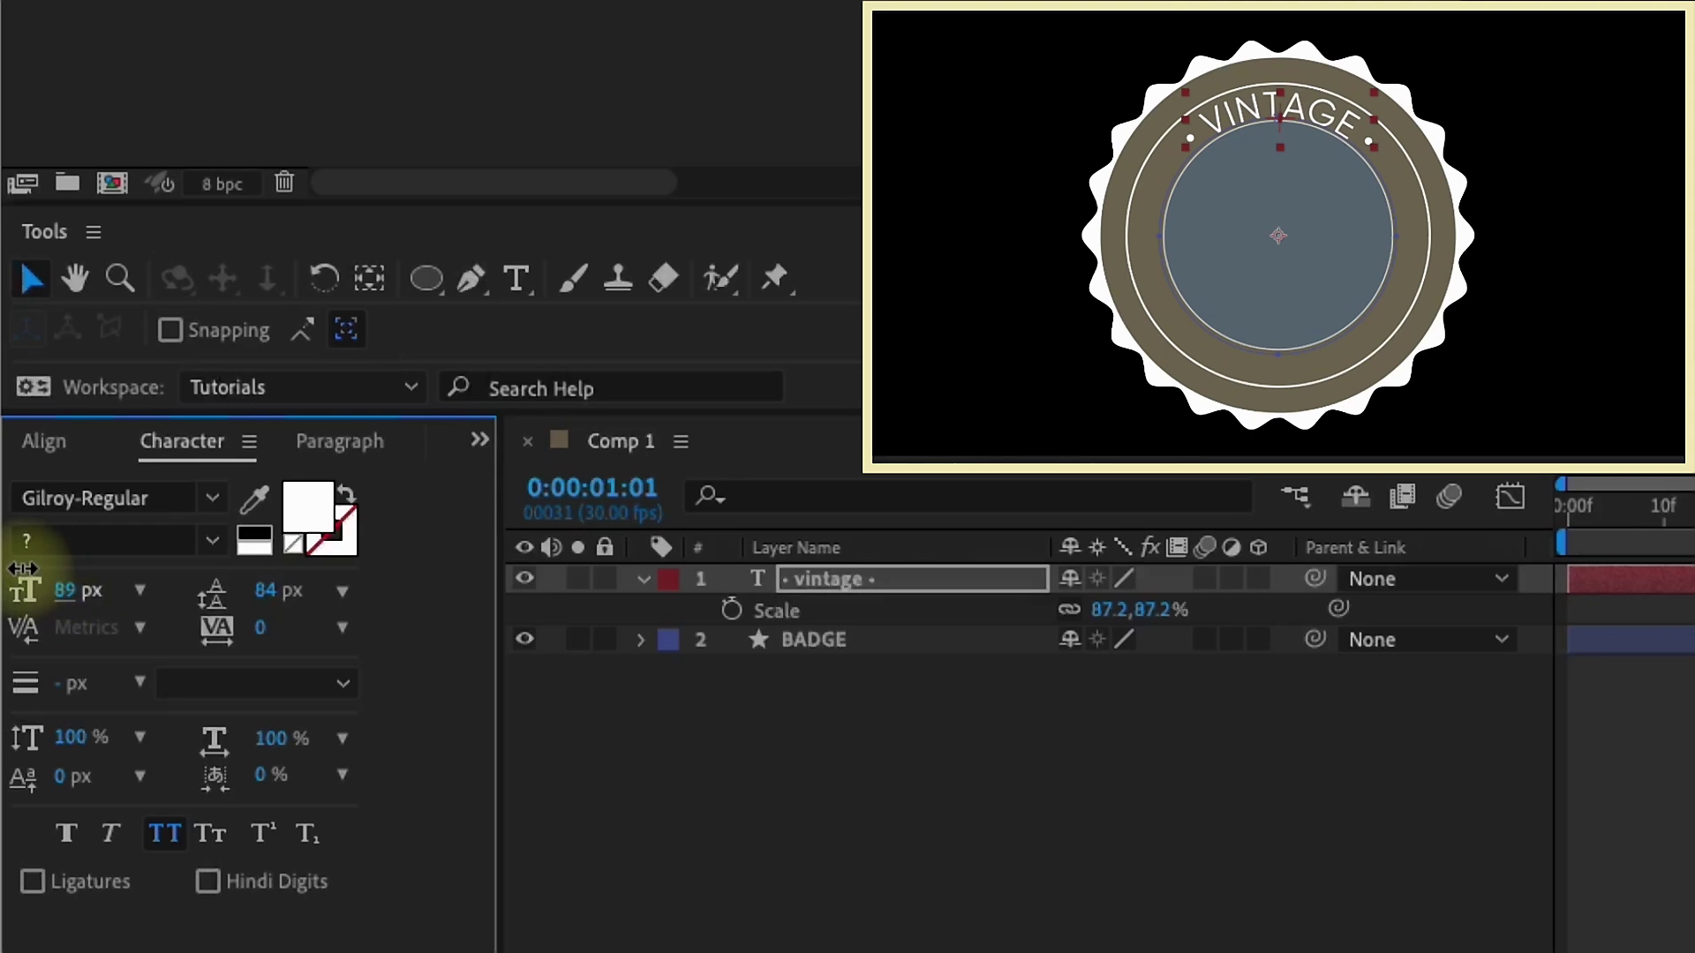
drag(24, 569, 18, 567)
mouse_move(1114, 613)
mouse_down()
mouse_move(1157, 602)
mouse_move(1099, 596)
mouse_up()
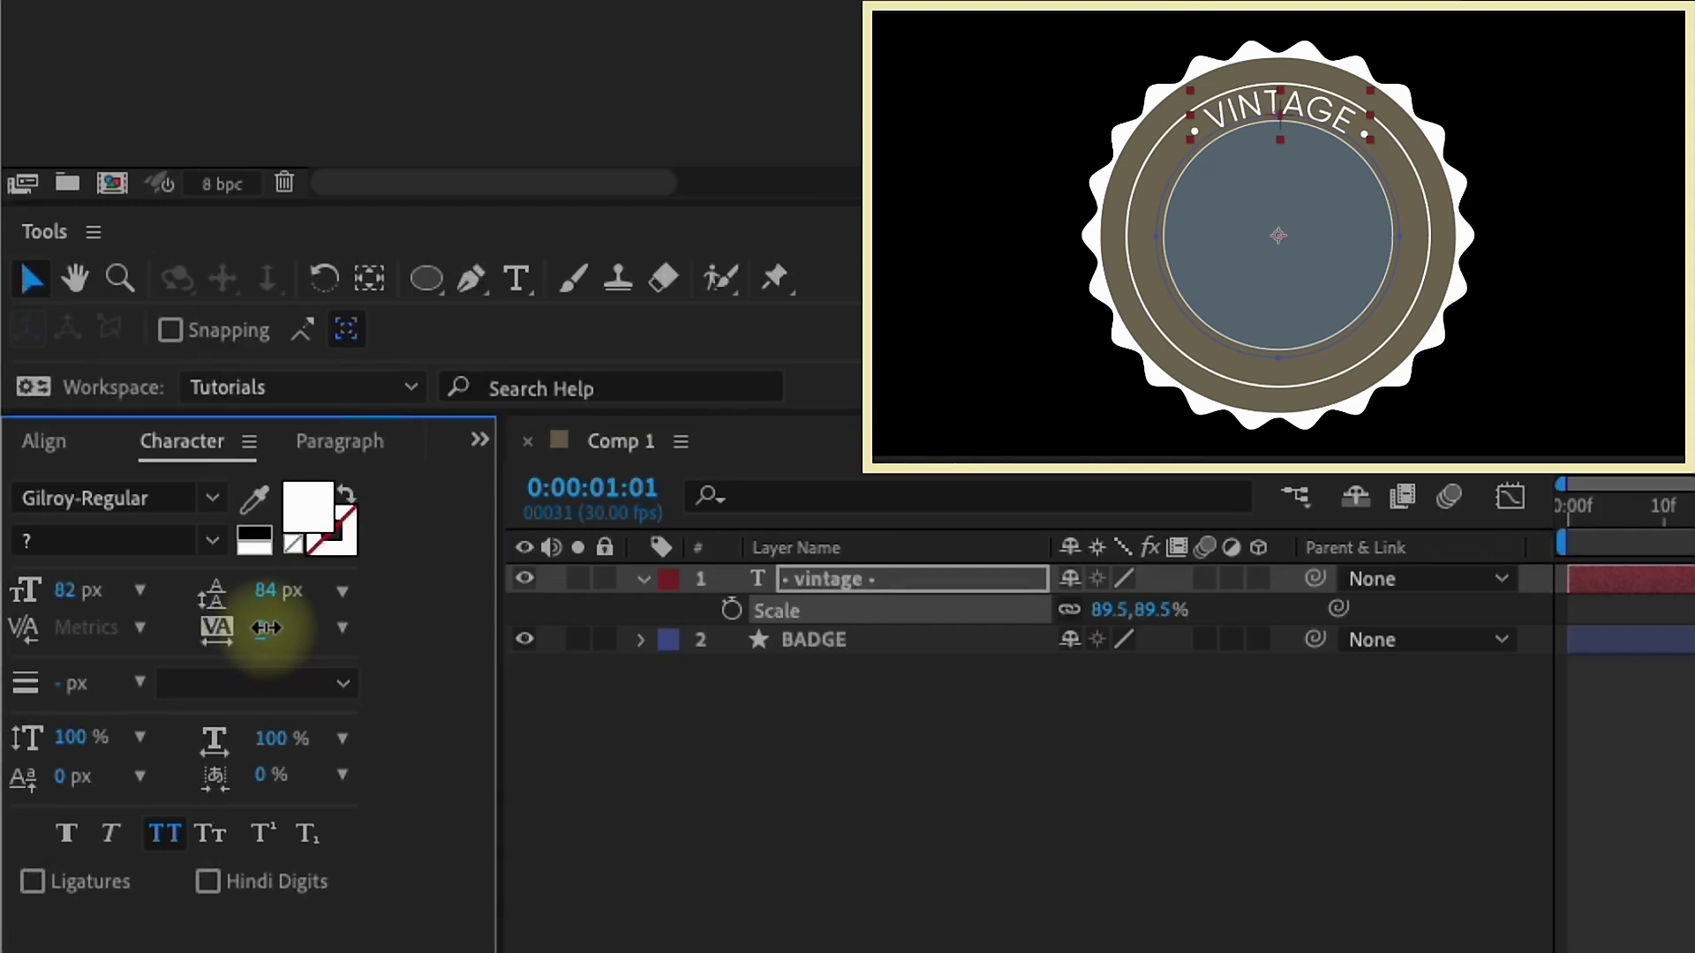
drag(264, 633, 523, 660)
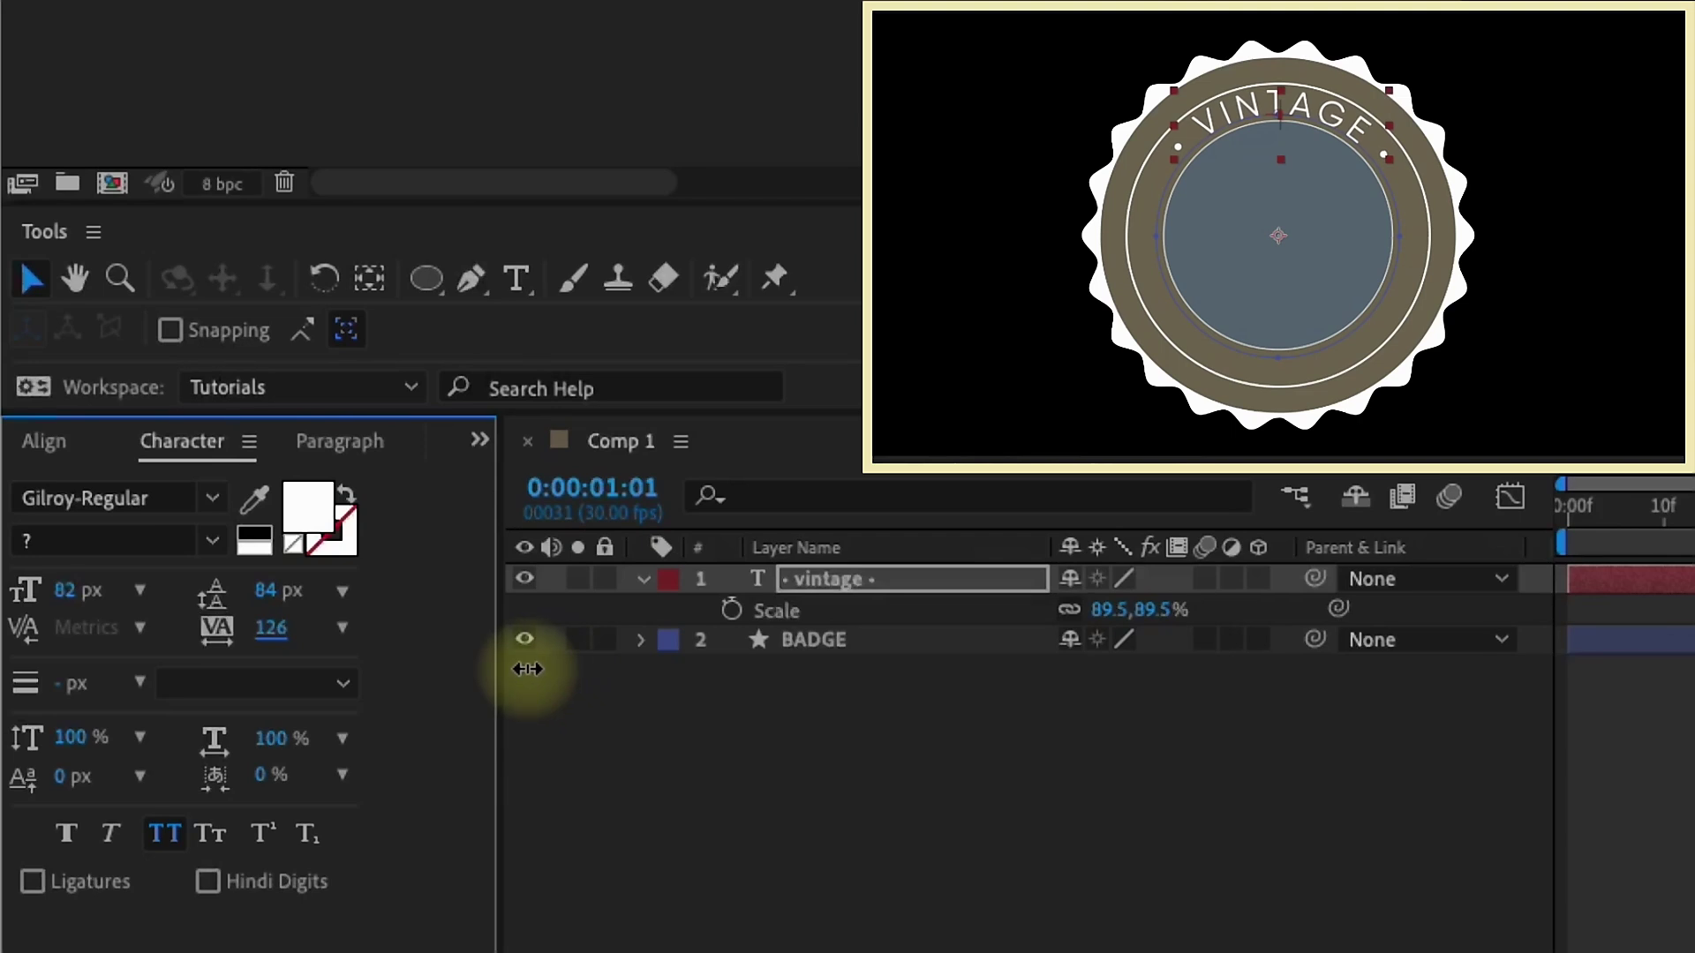
click(1003, 583)
key(ctrl+d)
- On vintage 2, turn Reverse Path off and set First Margin to 0
click(641, 579)
click(674, 611)
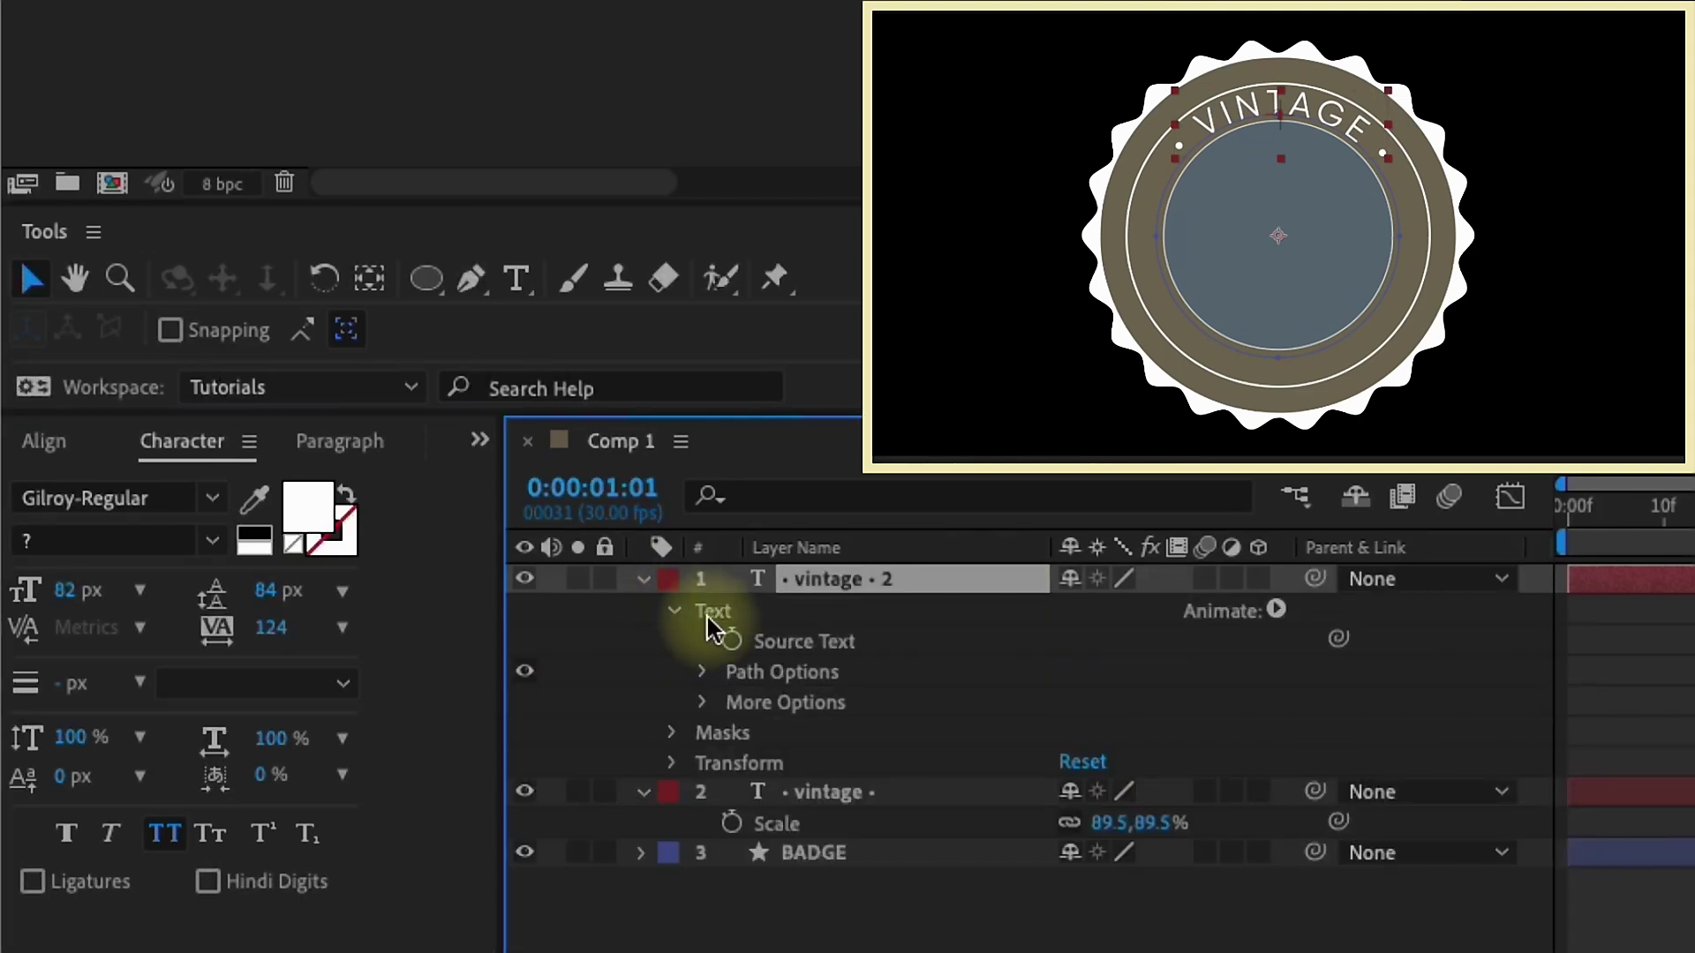
click(702, 672)
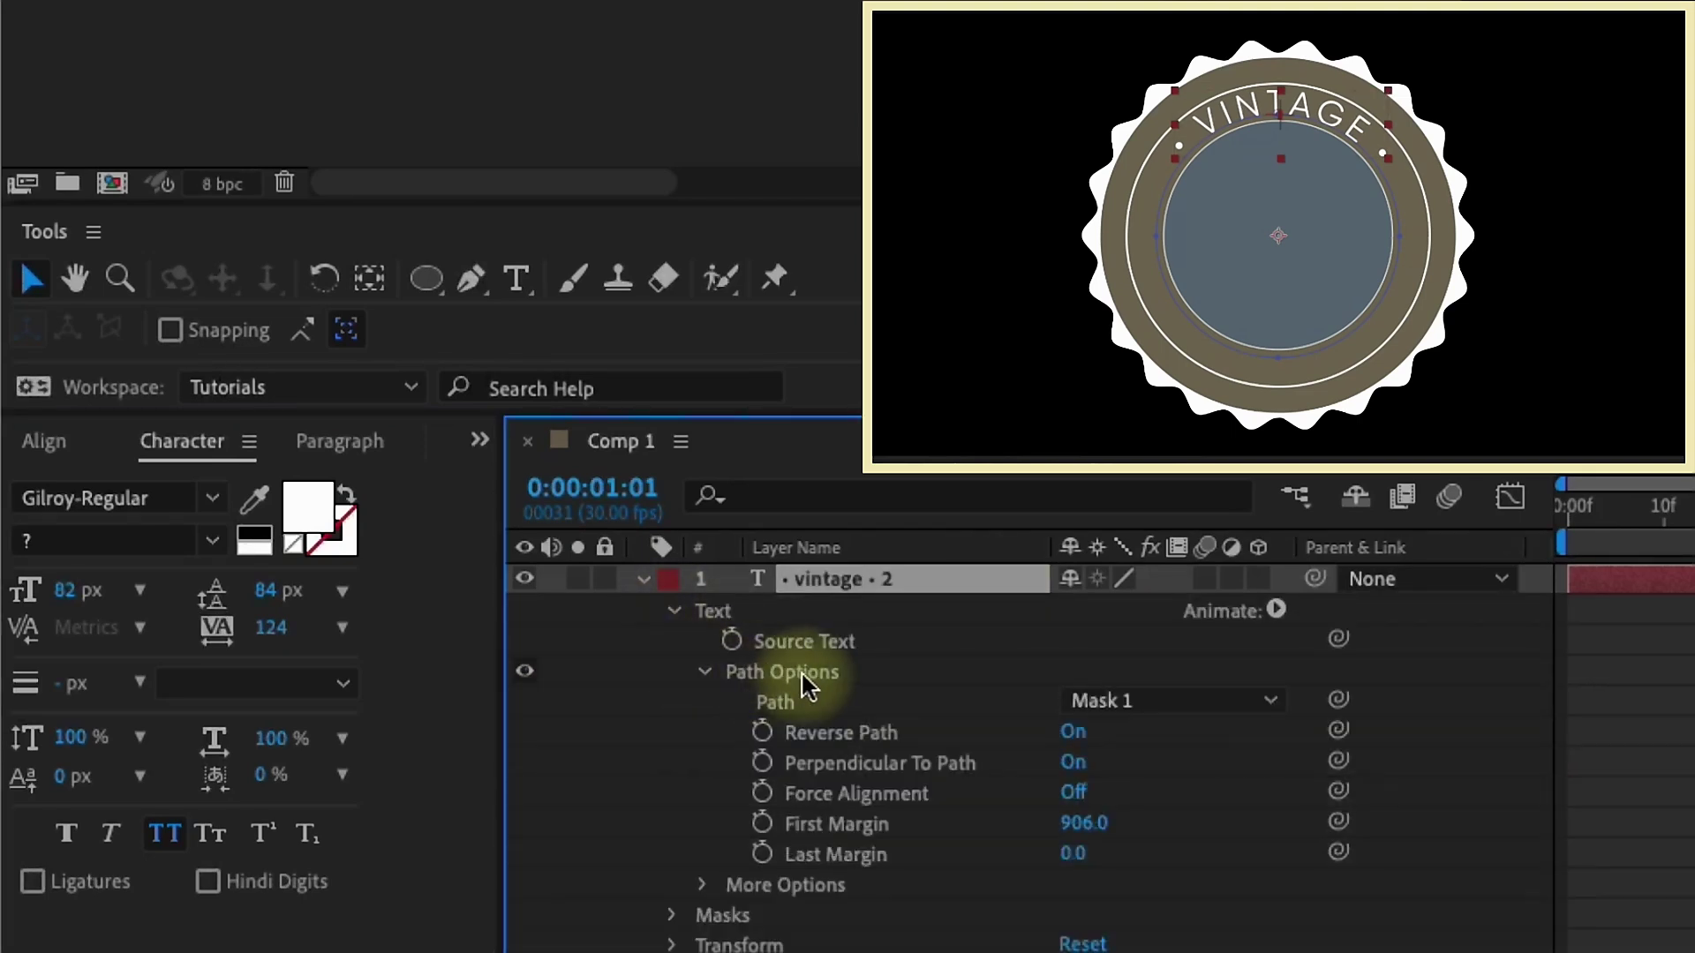
click(1074, 732)
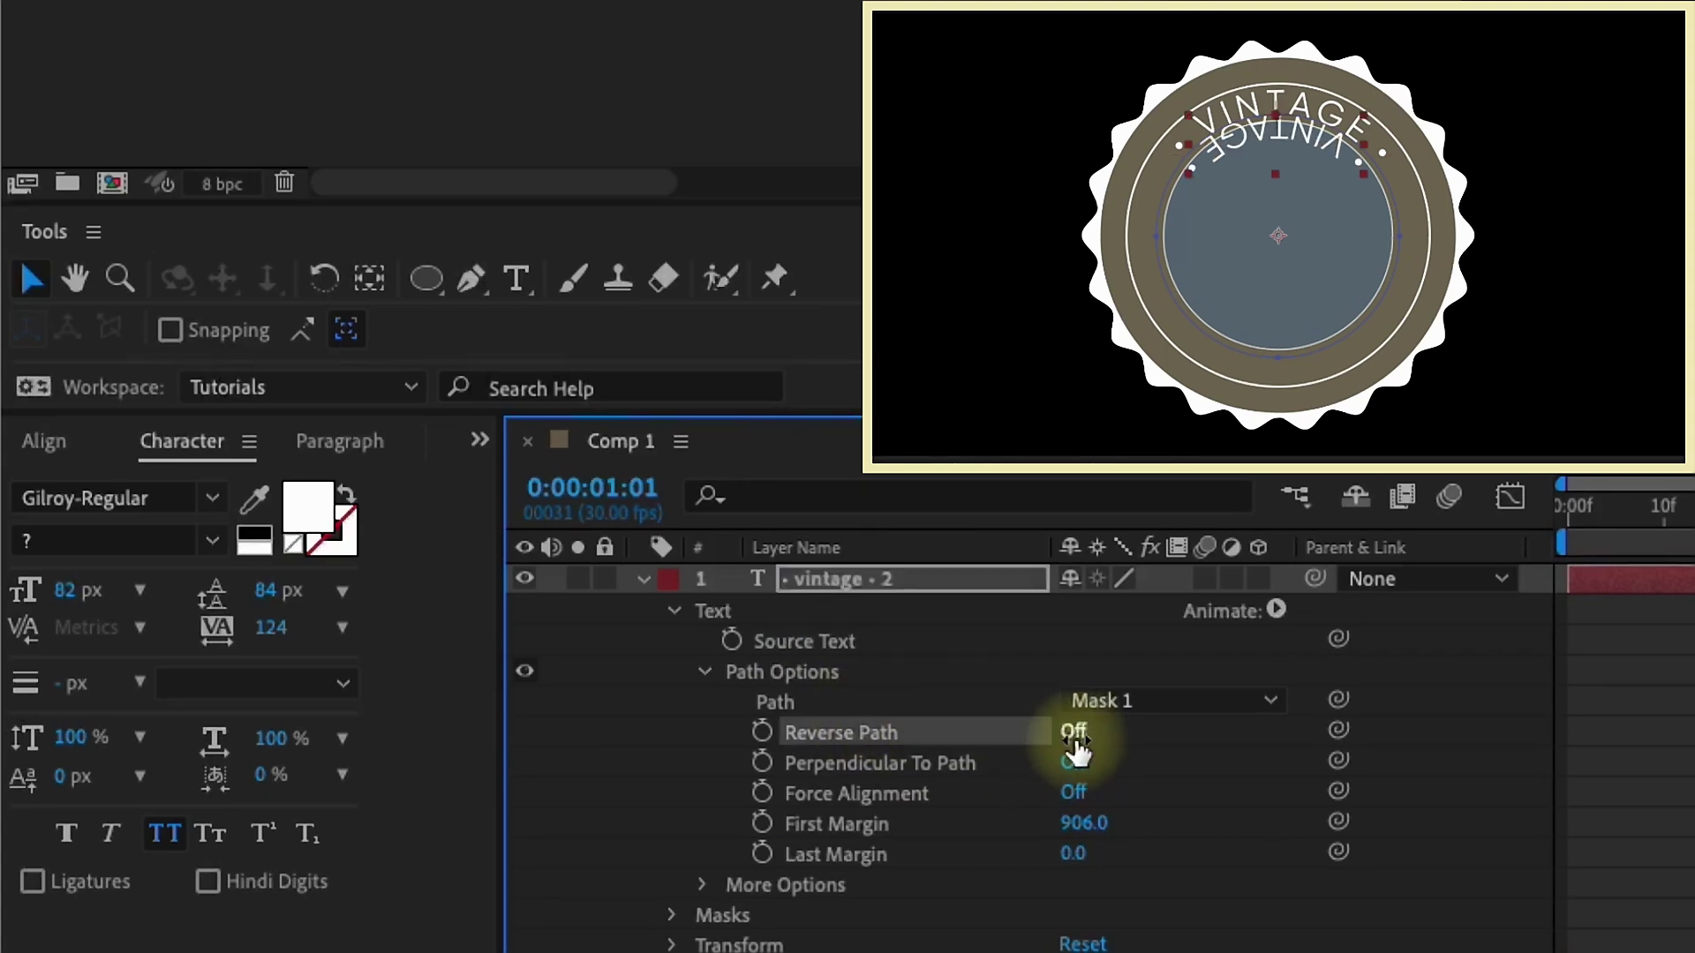
click(1083, 823)
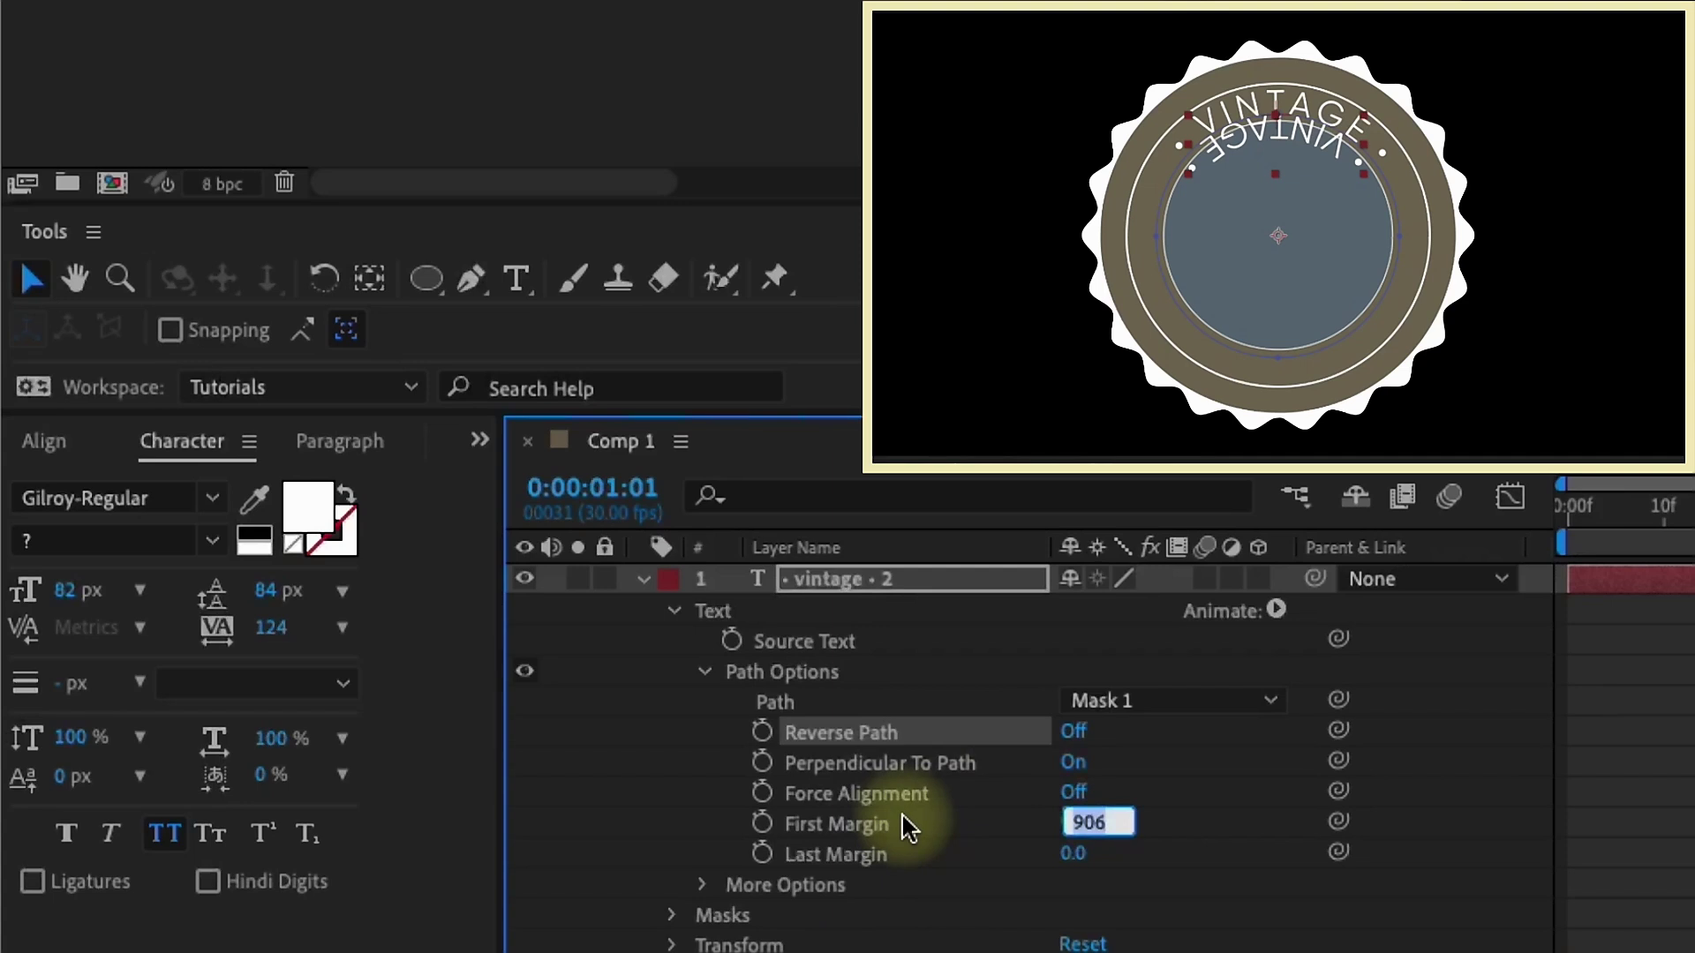
click(909, 823)
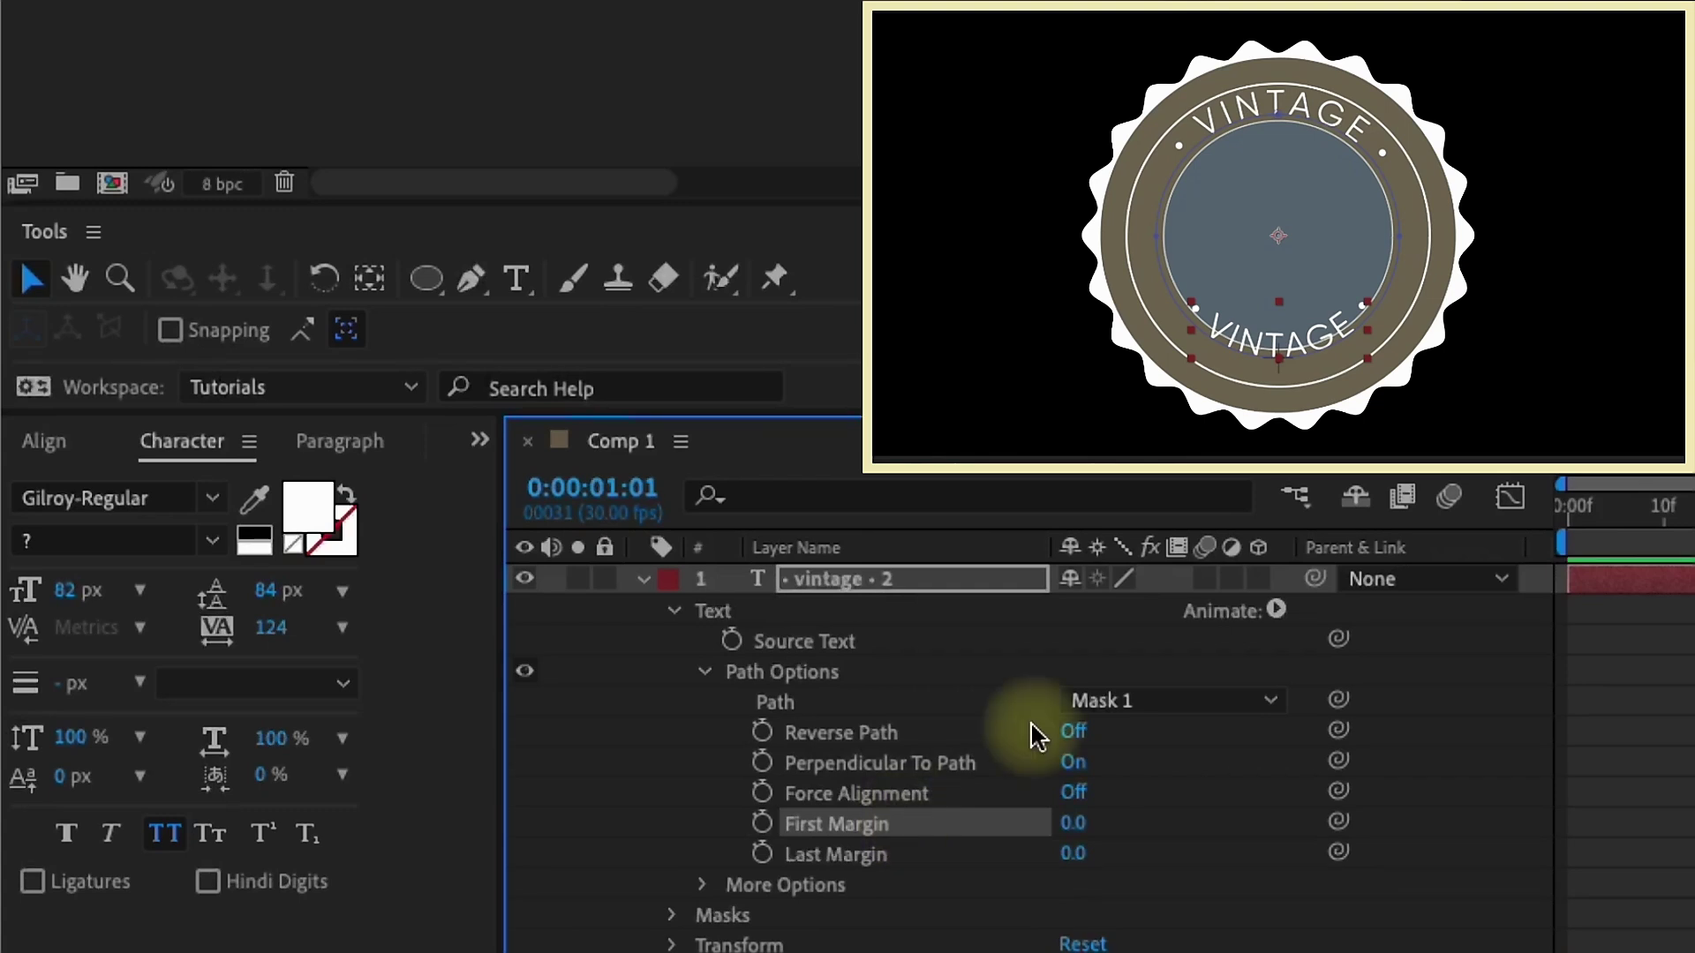
- Move the lower VINTAGE text slightly down by adjusting its Position Y
key(p)
drag(1120, 611, 1268, 582)
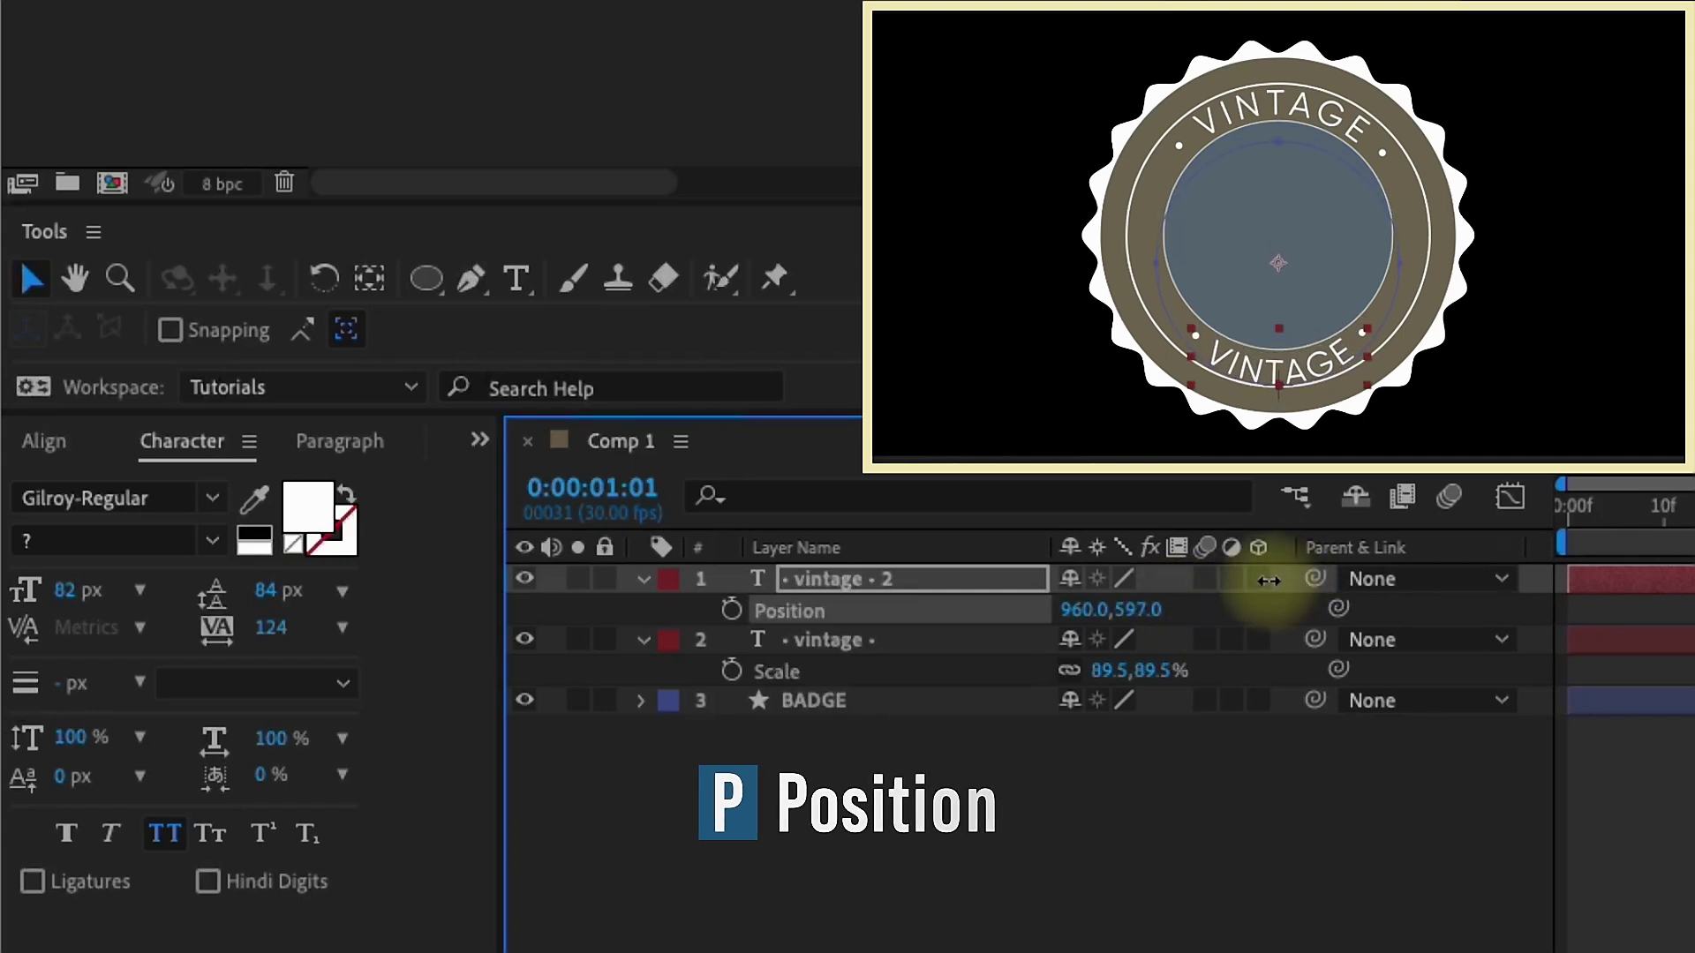
scroll(1192, 406, up, 3)
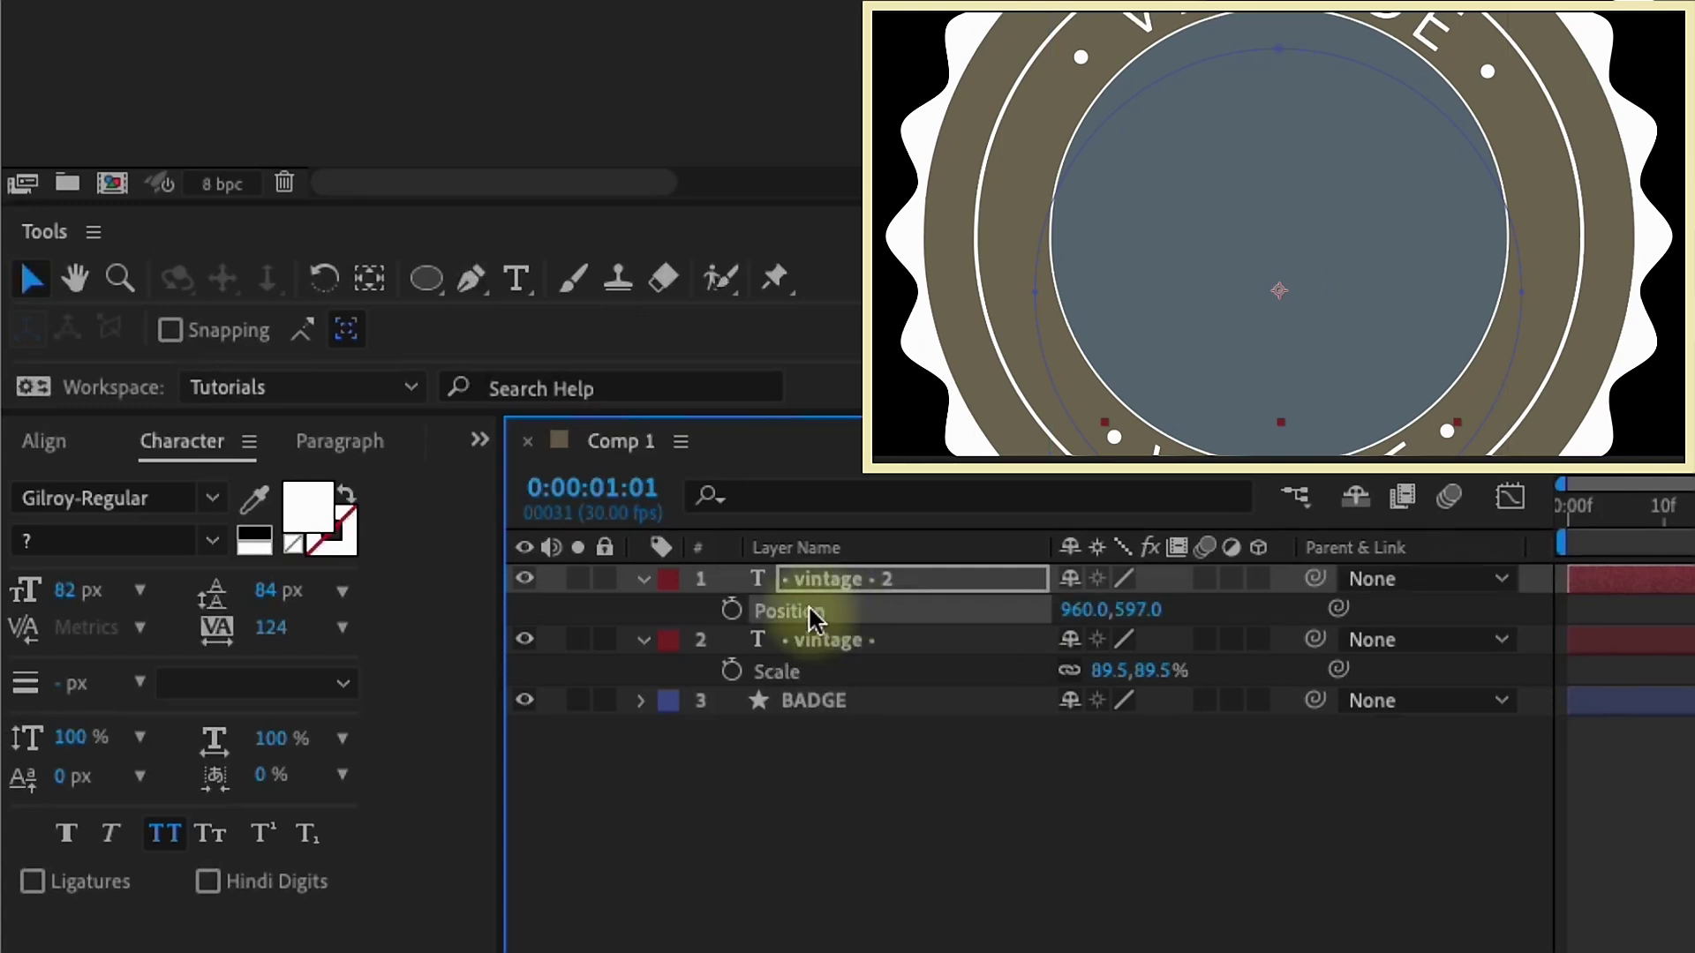
- Change vintage 2's Mask 1 colour to bright magenta (FF07F7)
click(802, 576)
key(m)
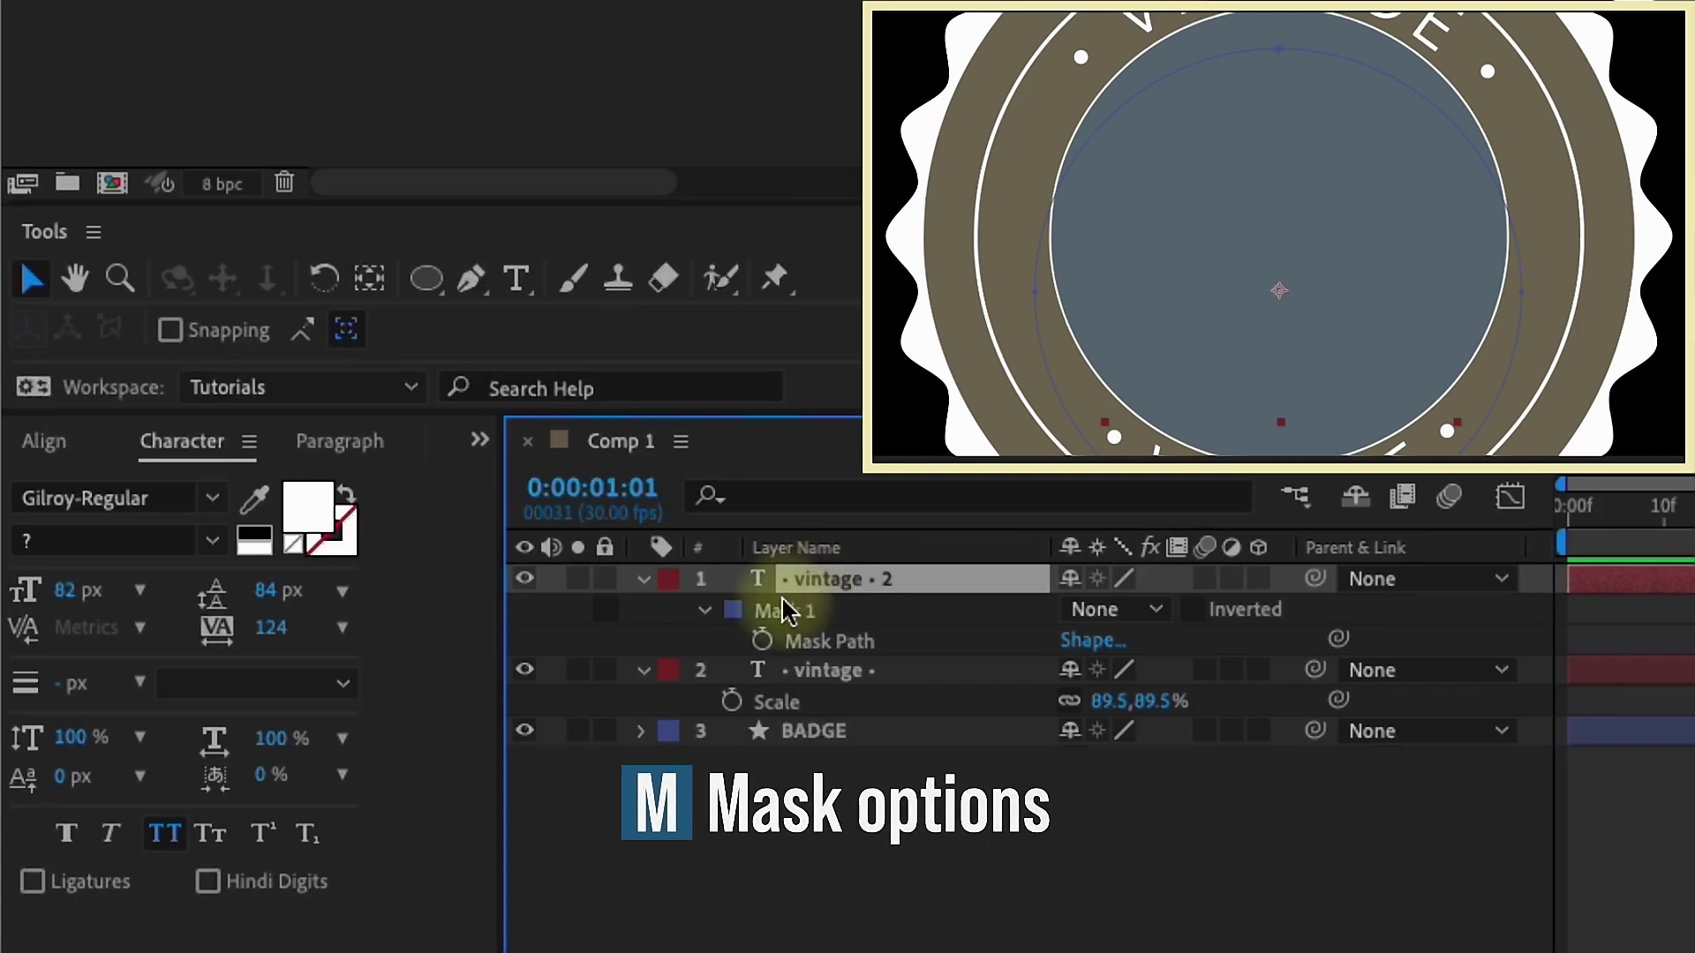
click(739, 609)
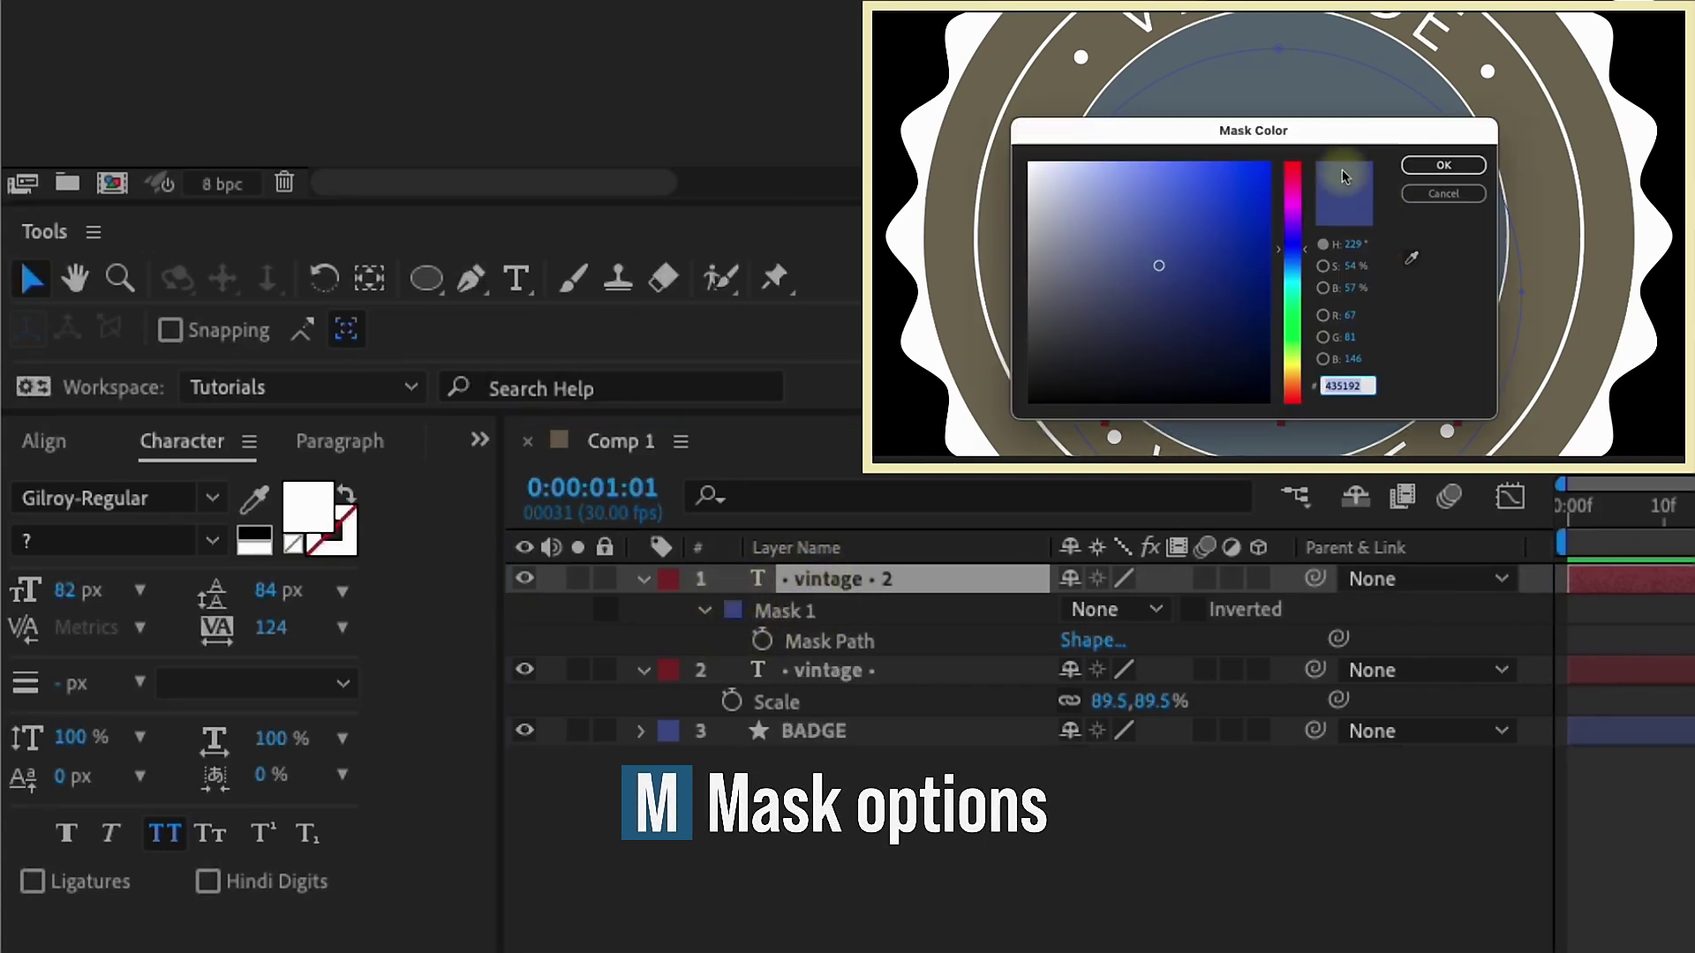
click(1296, 204)
click(1260, 172)
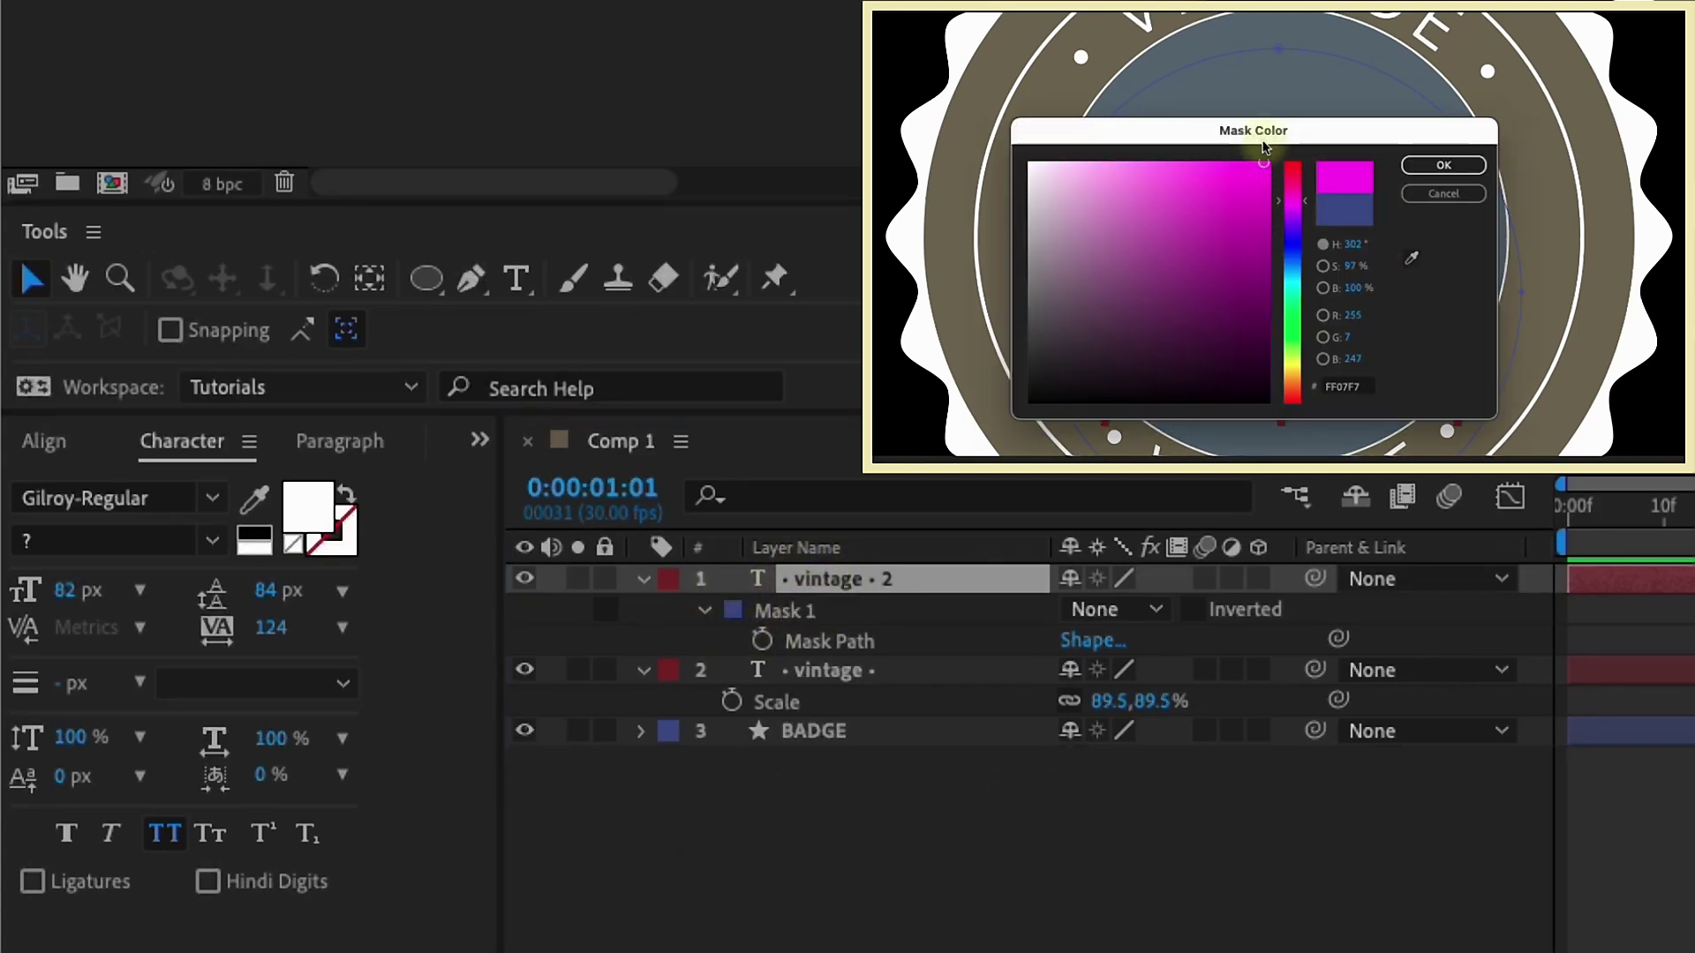
click(1448, 167)
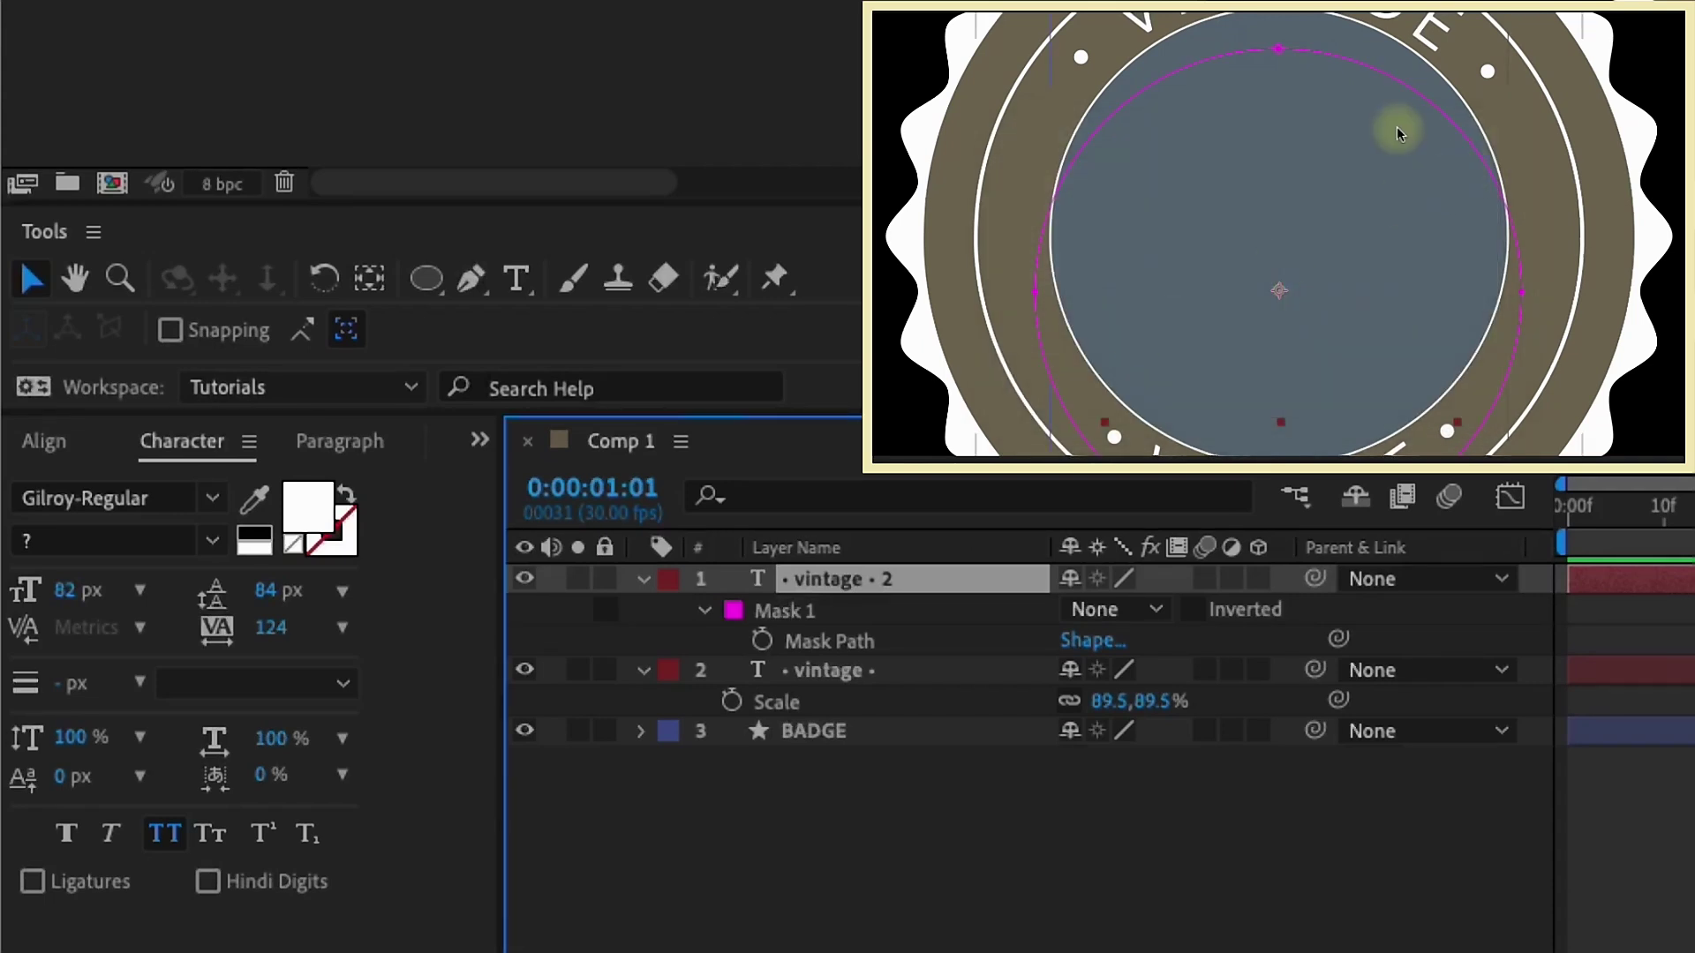
key(comma)
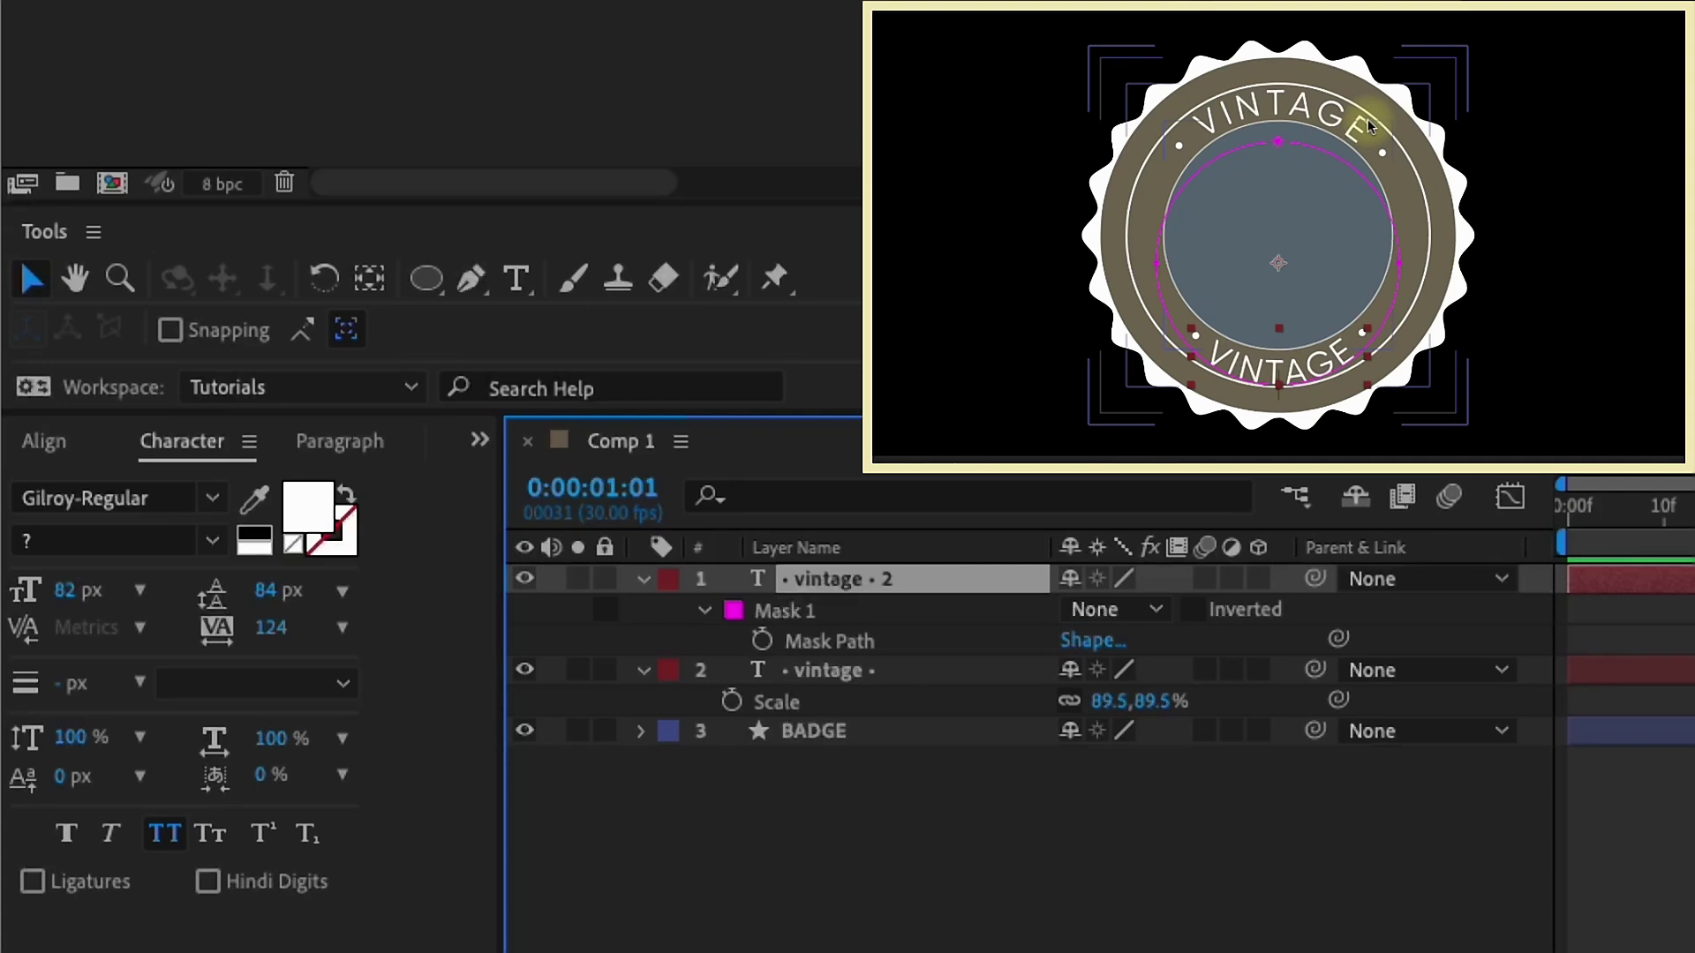
- Reset vintage 2's Position to 960,540 and open the text Animate property list
key(p)
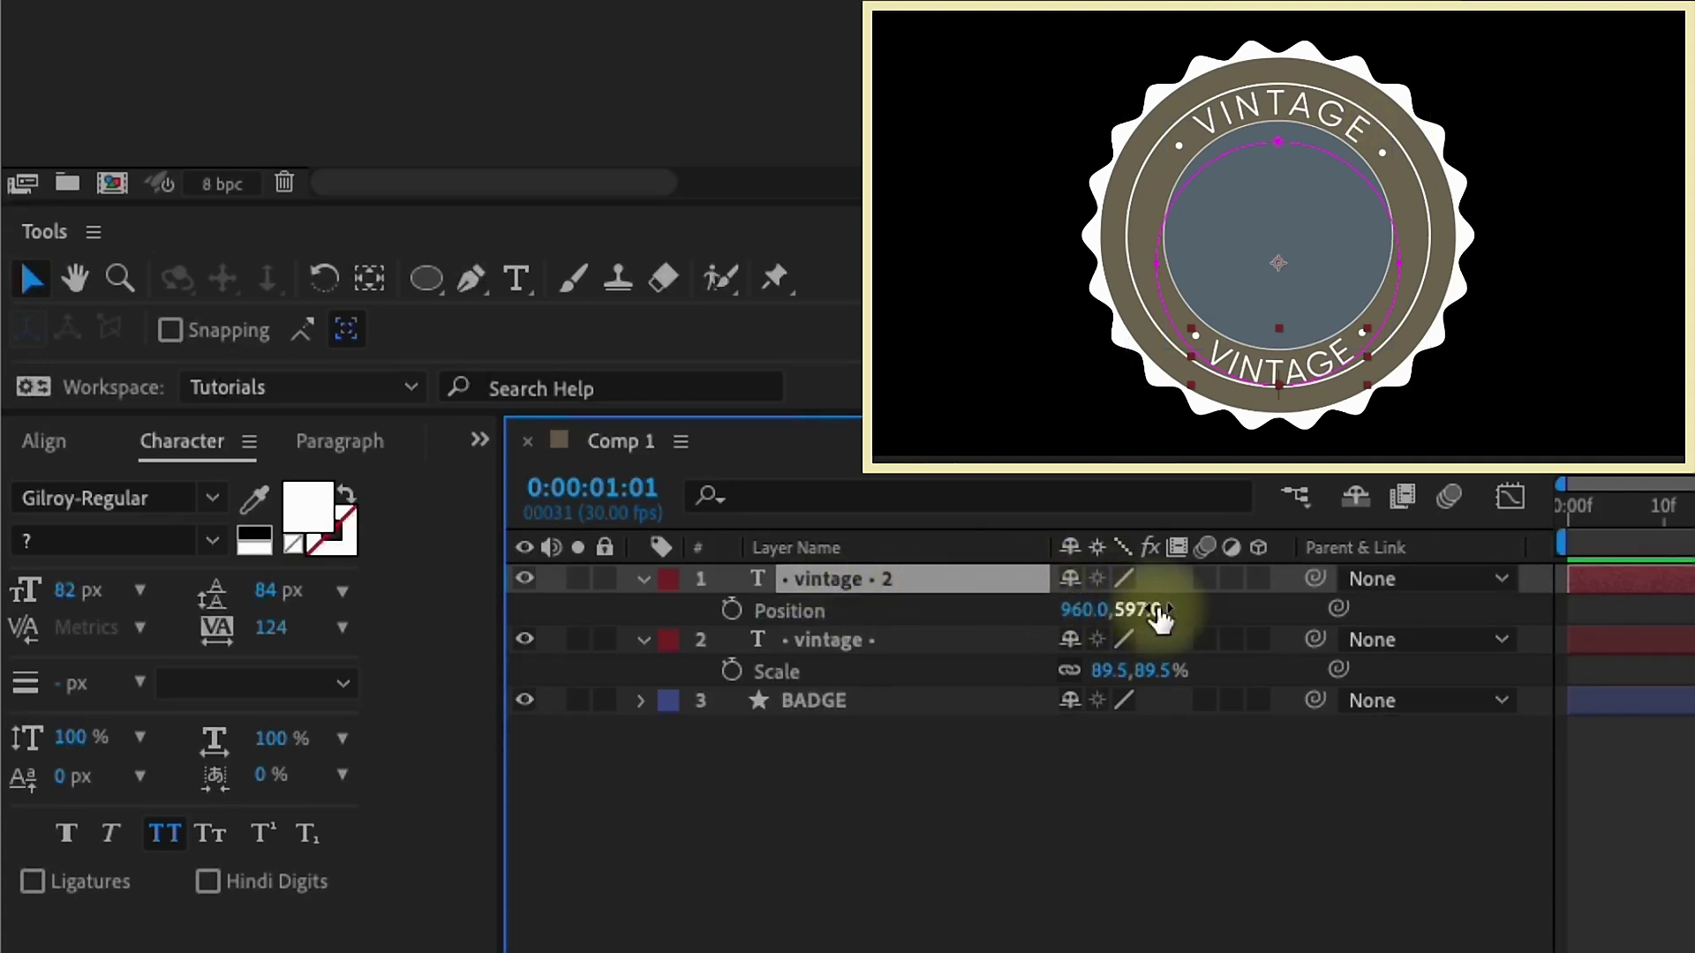
text(0)
key(Return)
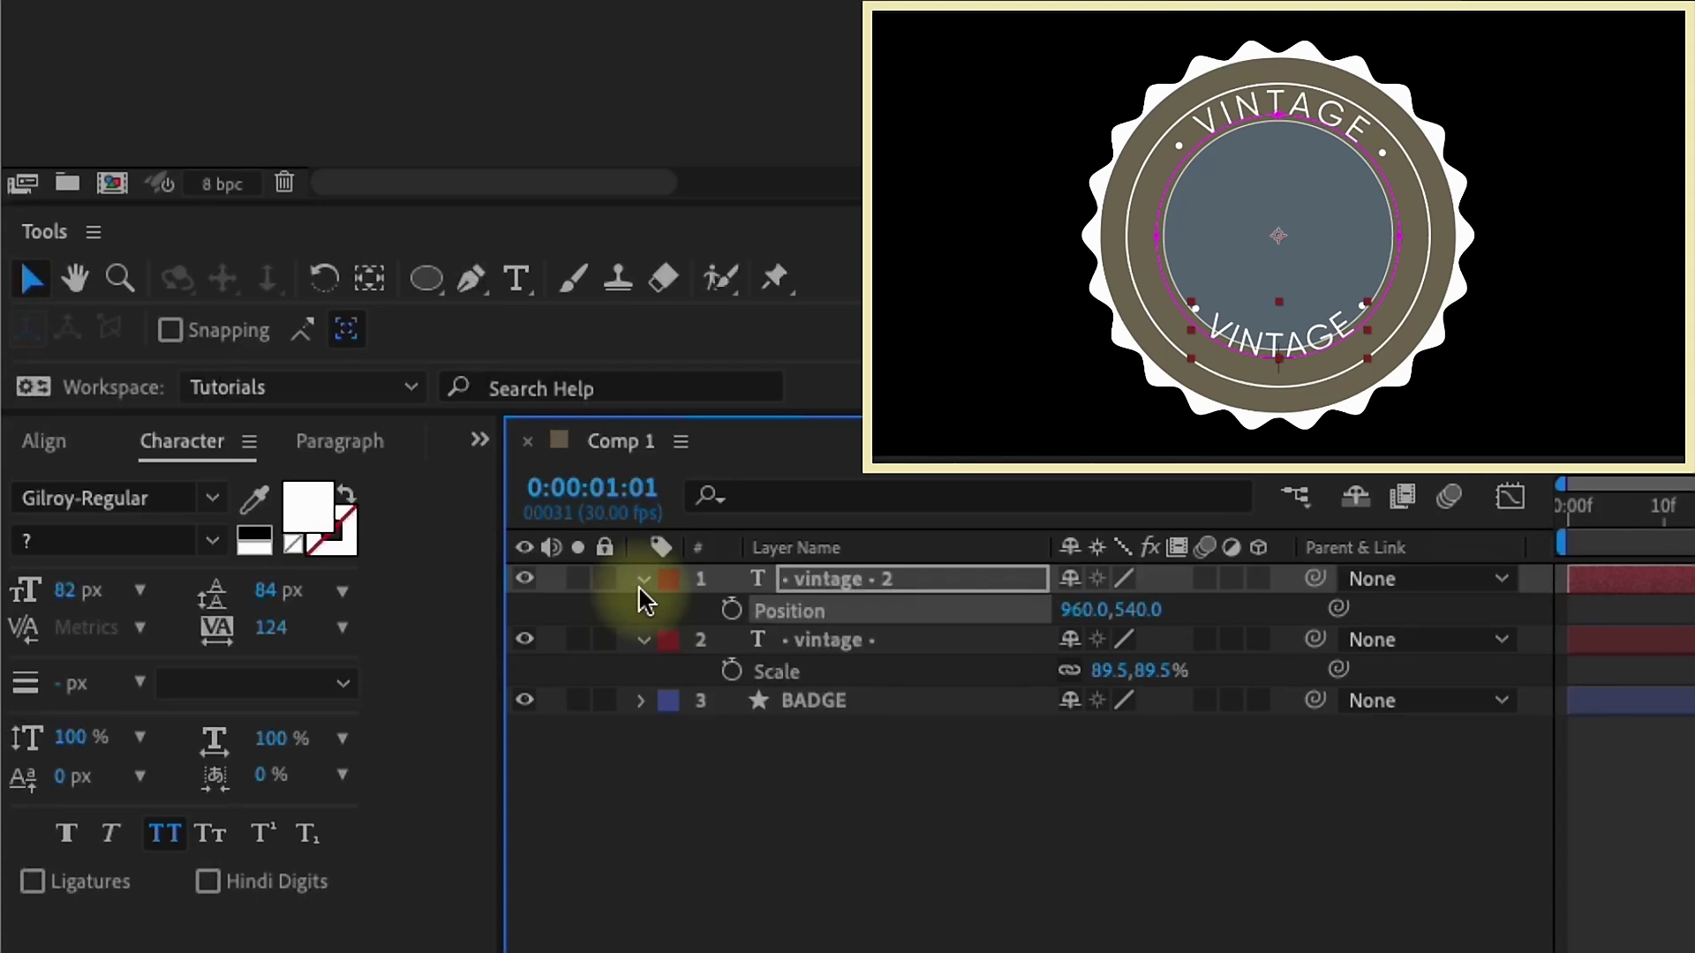
click(644, 580)
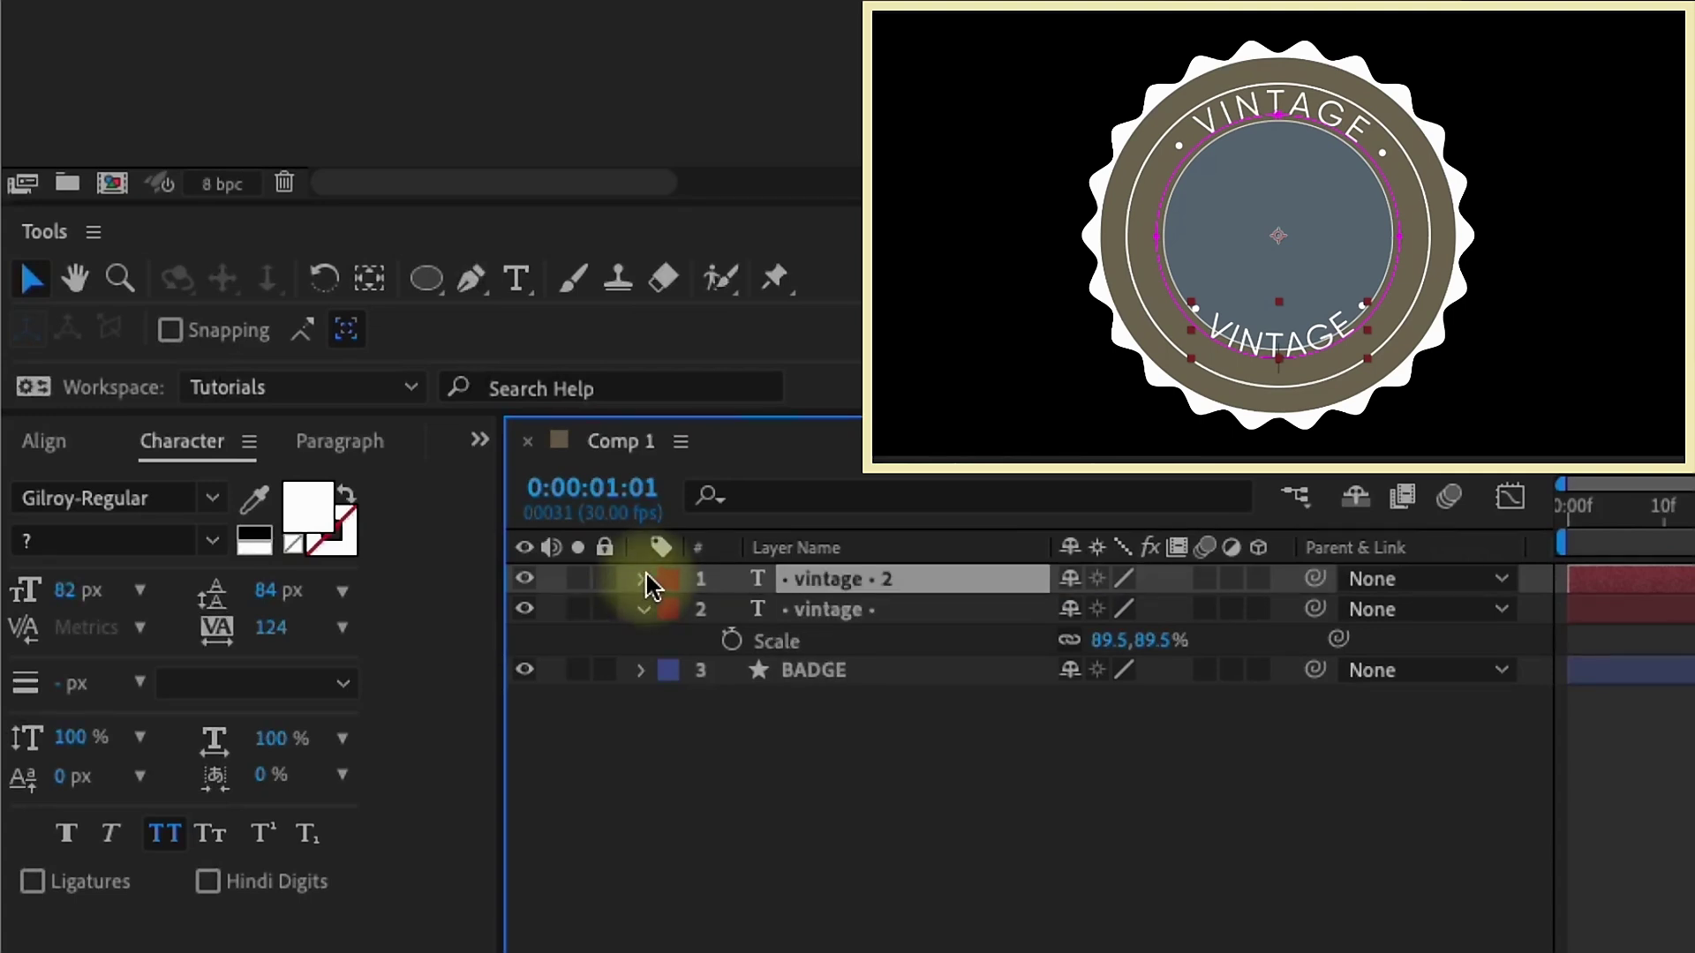
click(642, 579)
click(1275, 610)
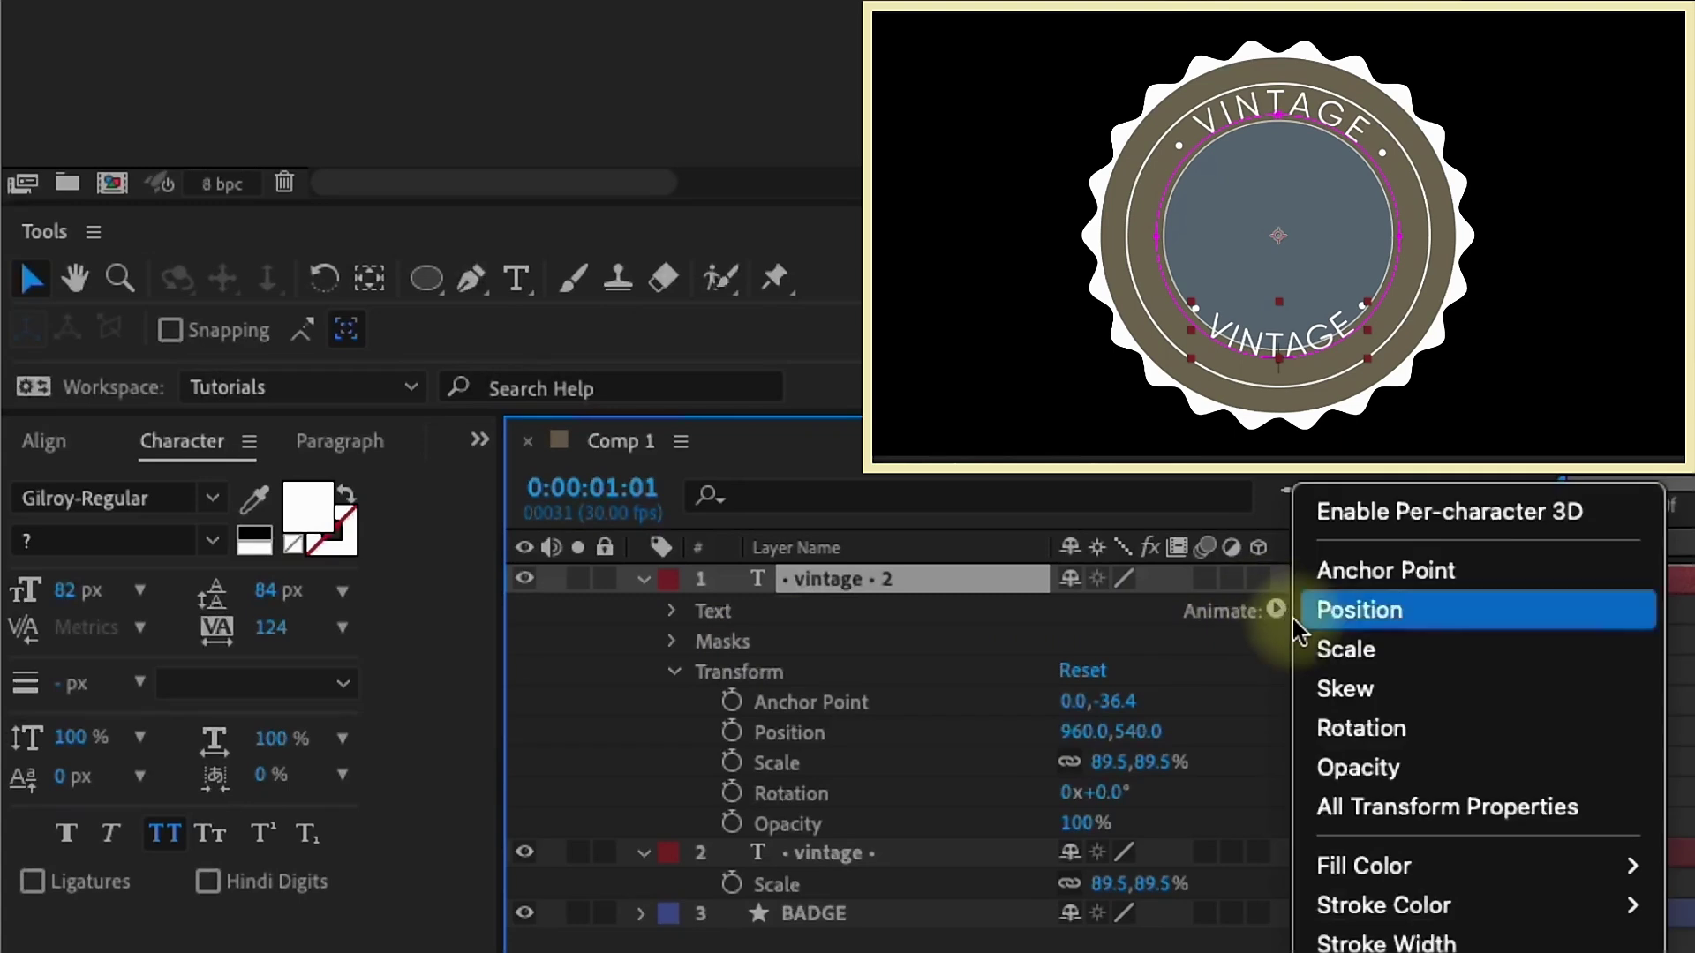
- Add a Position animator named LOCATION that shifts the lower VINTAGE text 54 px down
click(1381, 614)
click(802, 736)
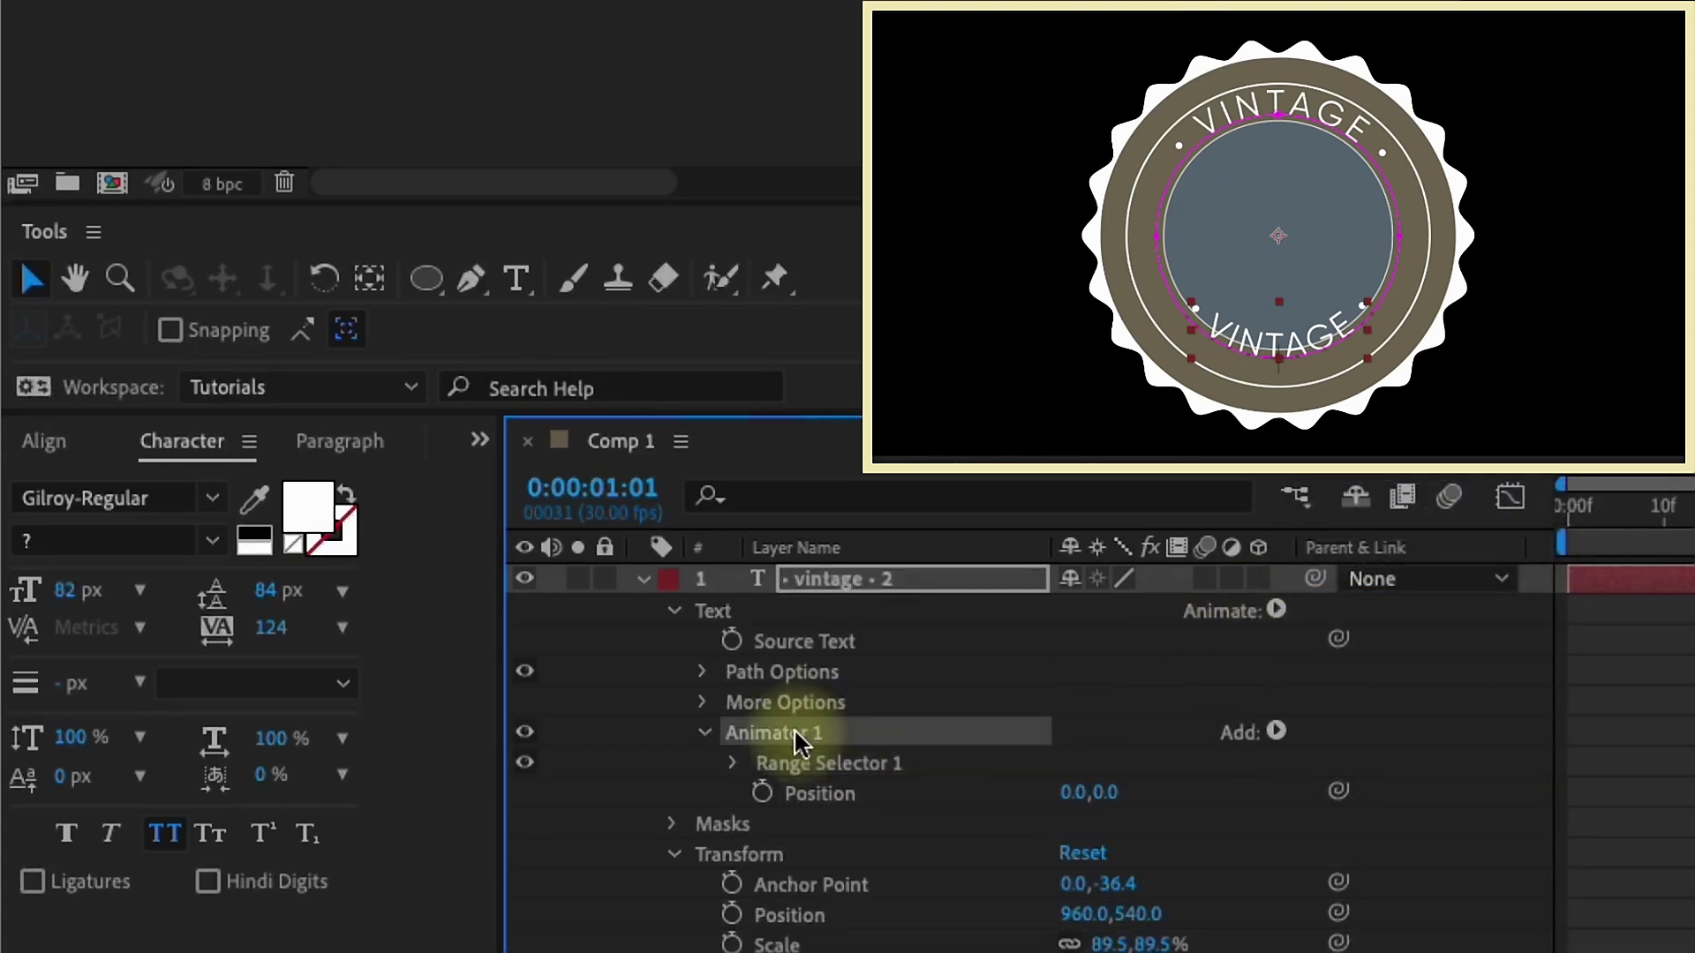
key(Return)
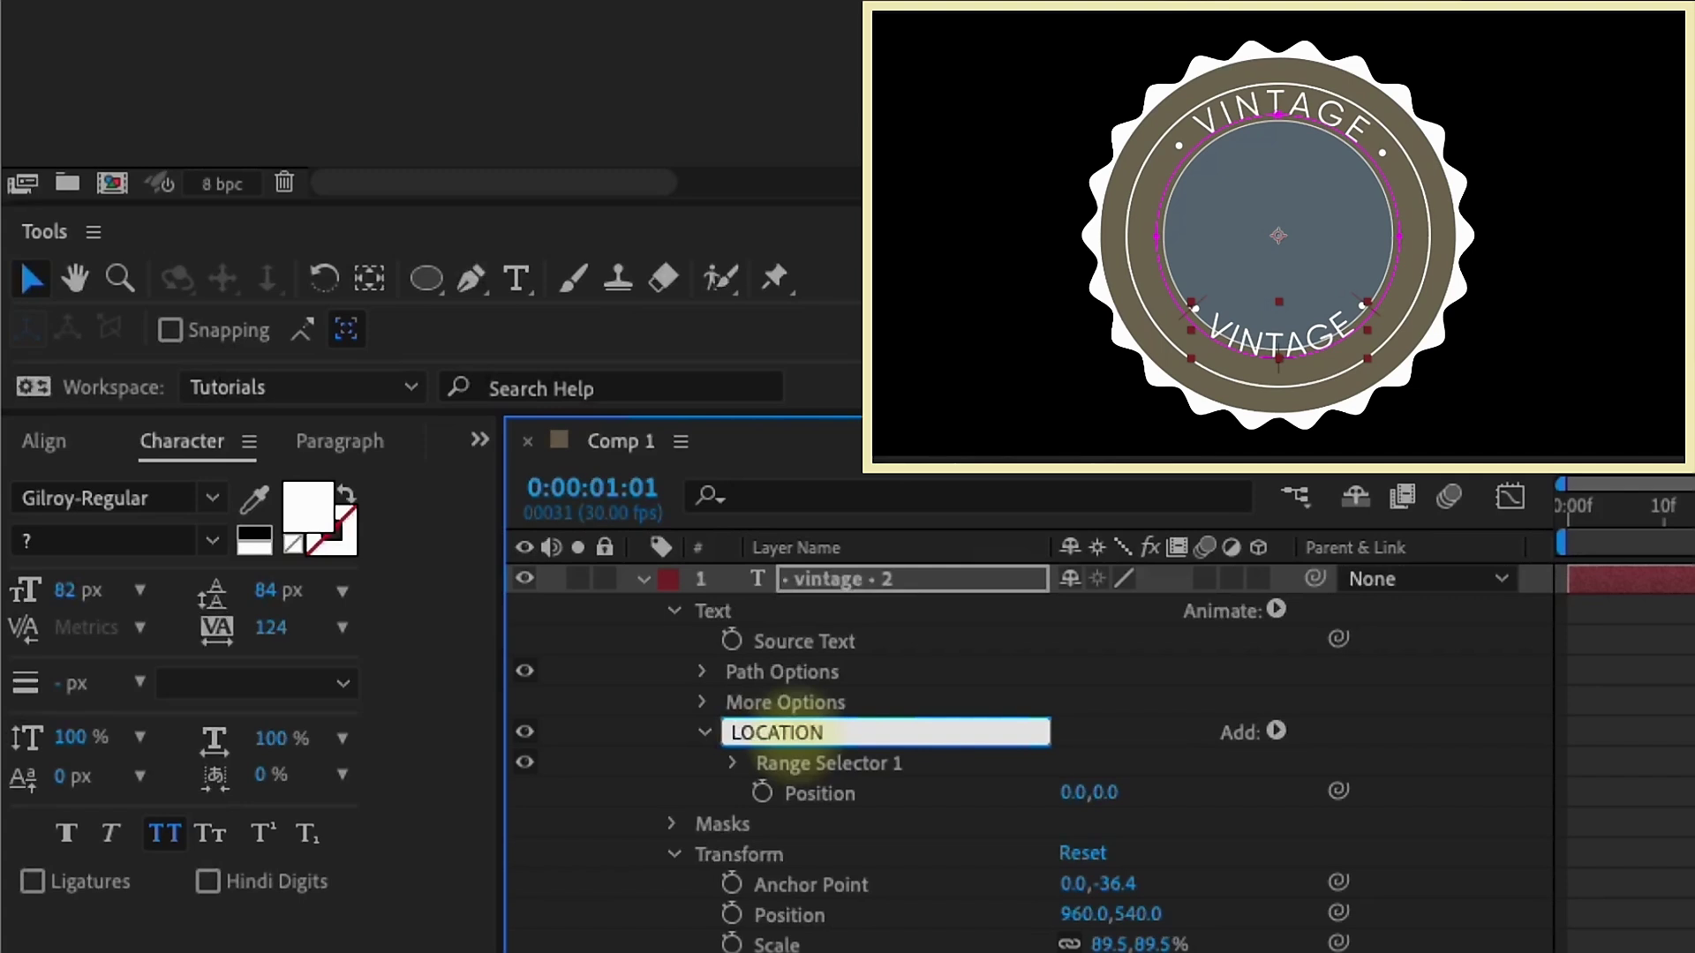
drag(1111, 799, 1323, 676)
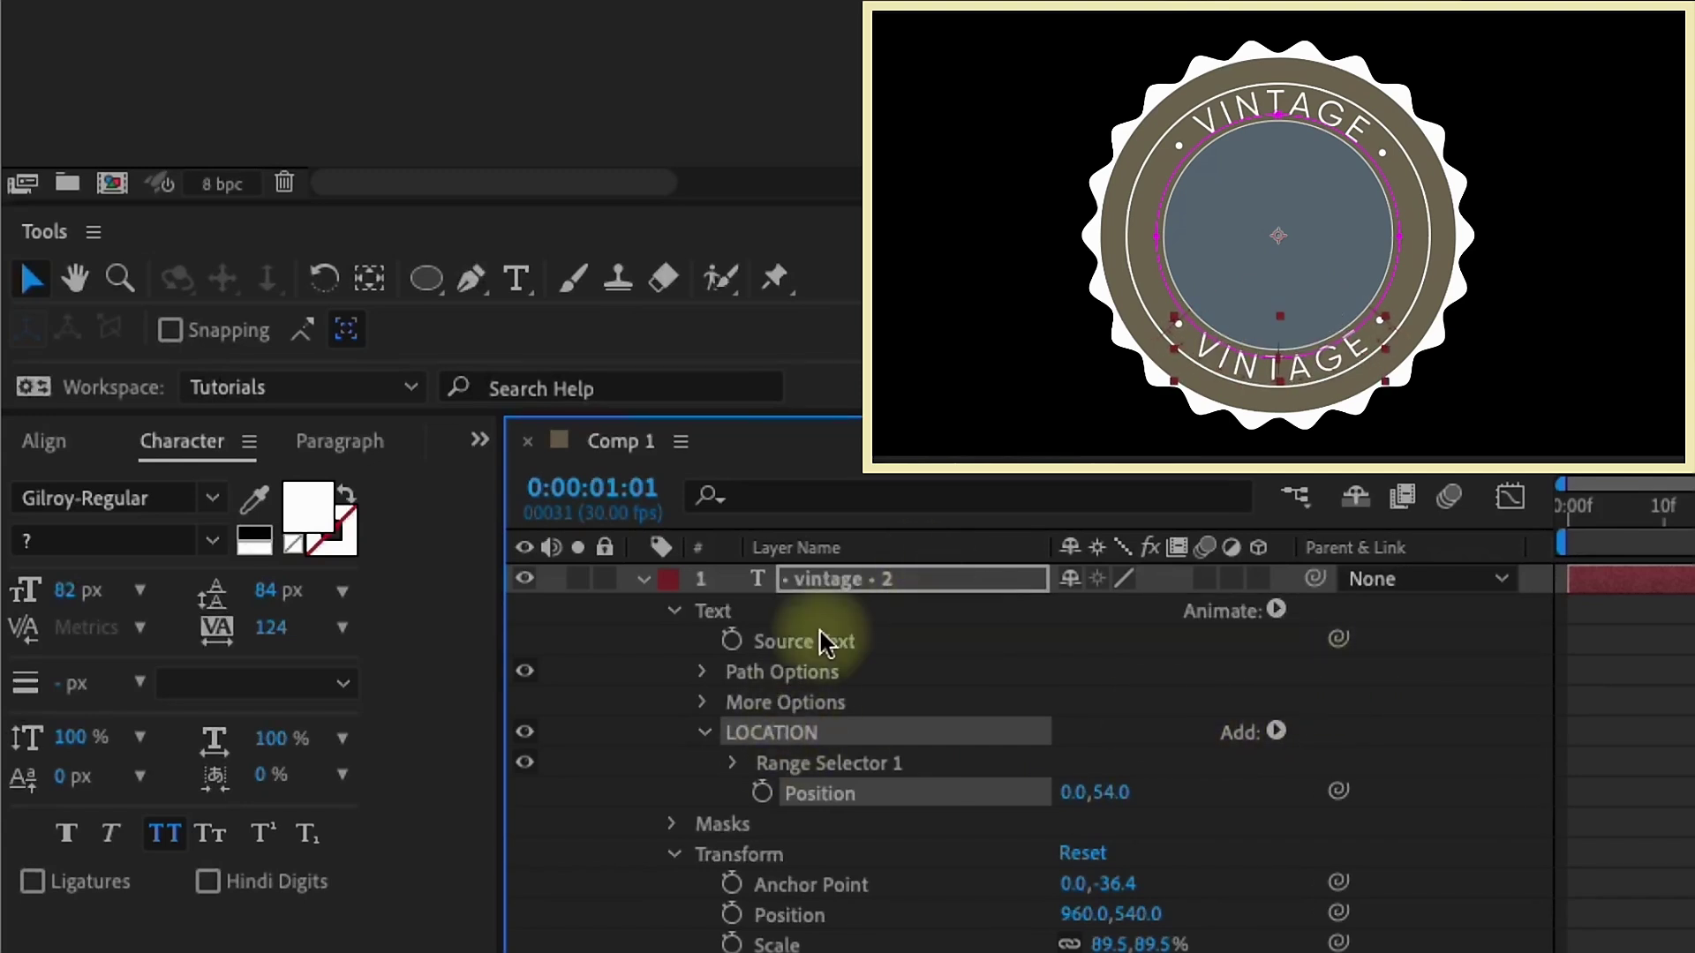
- Tighten the lower VINTAGE text's tracking to 82
drag(270, 629, 176, 617)
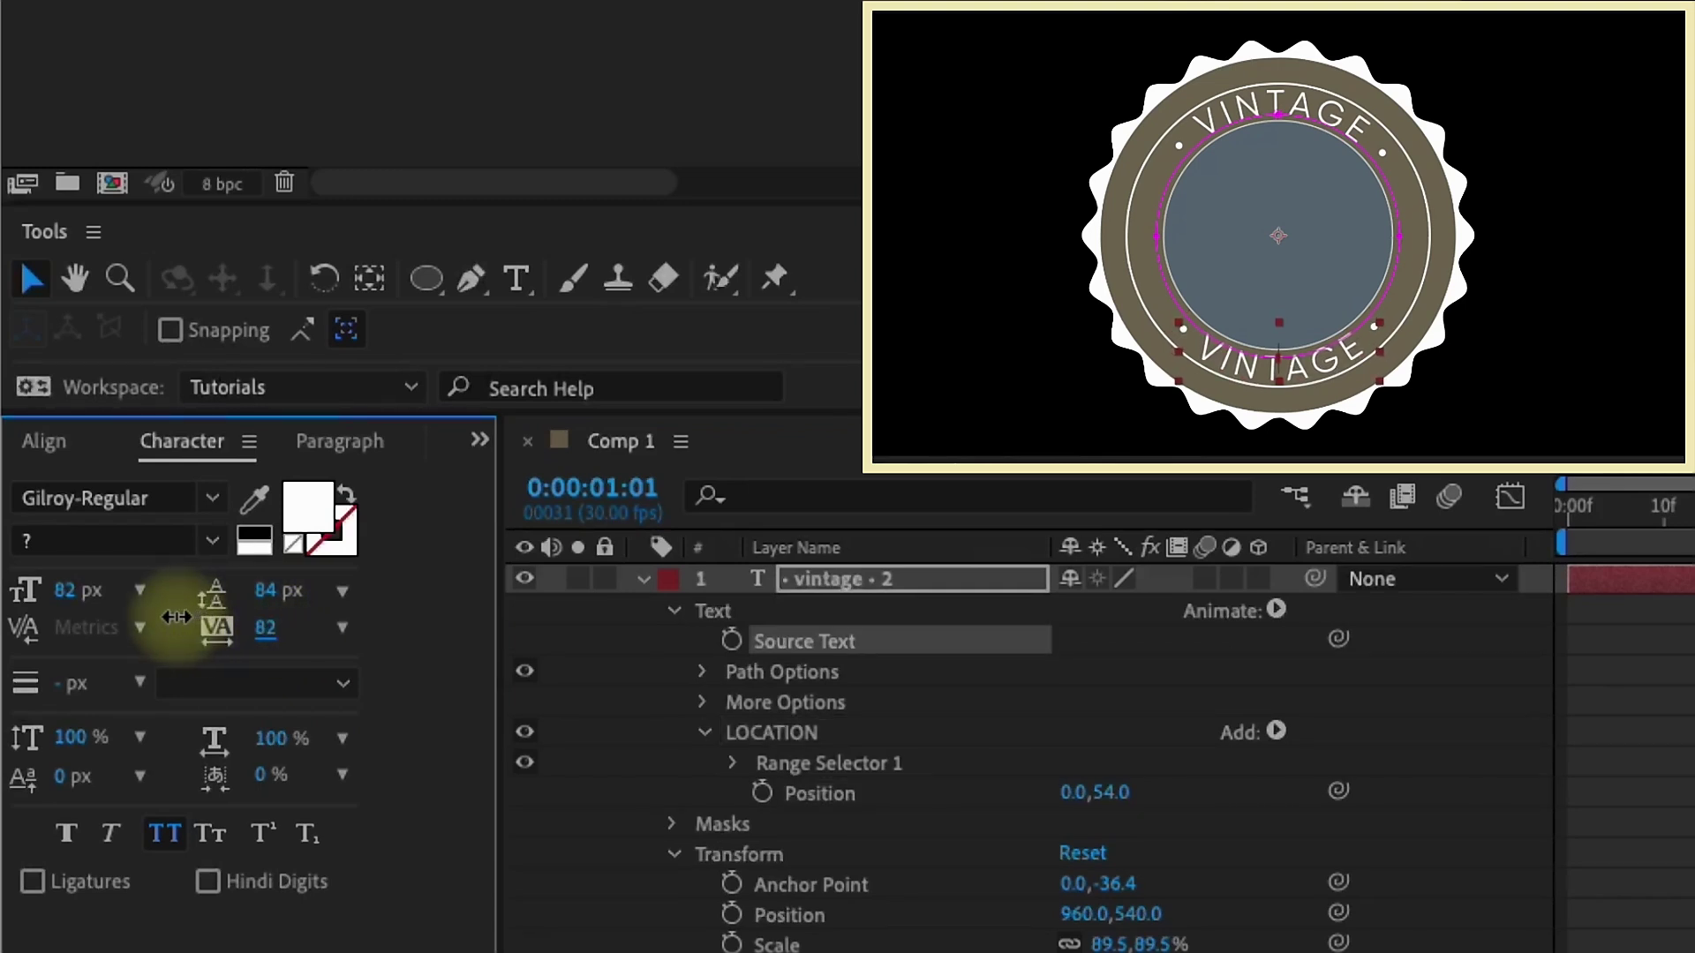
click(705, 731)
click(1285, 611)
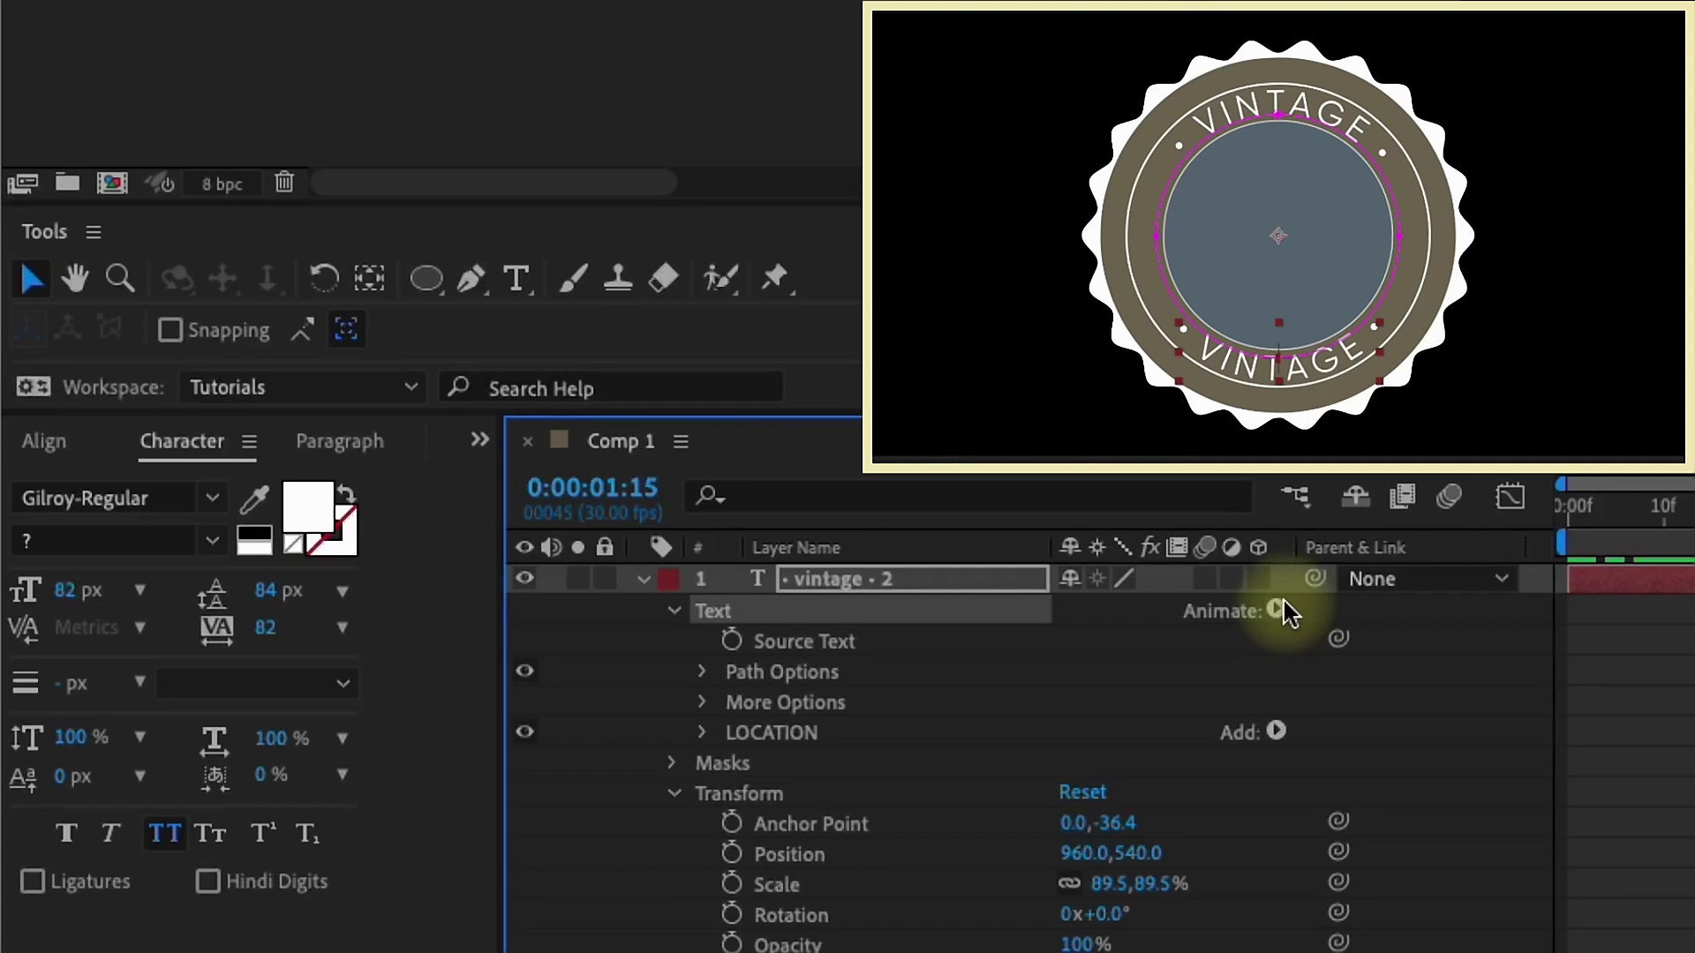
- Add a second Position animator that pushes the lower VINTAGE letters 269 px along the path
click(1285, 611)
click(1445, 607)
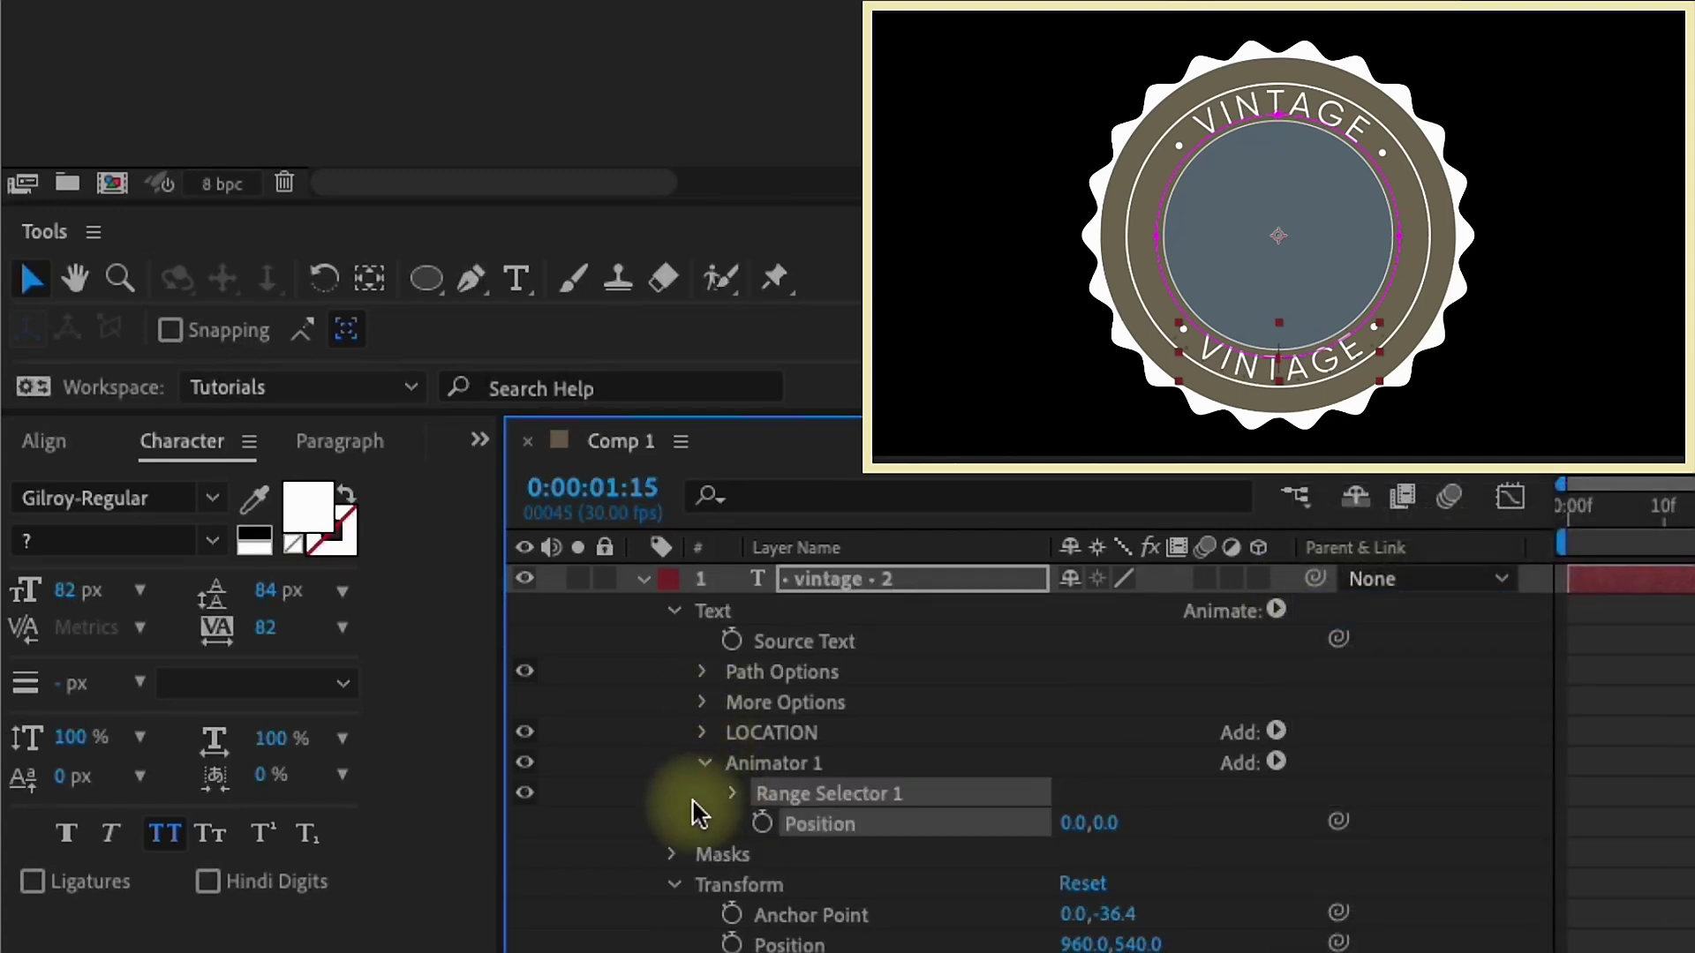
drag(1080, 834, 1412, 723)
- Set Range Selector 1 to a Ramp Up shape with Offset -100%
click(732, 792)
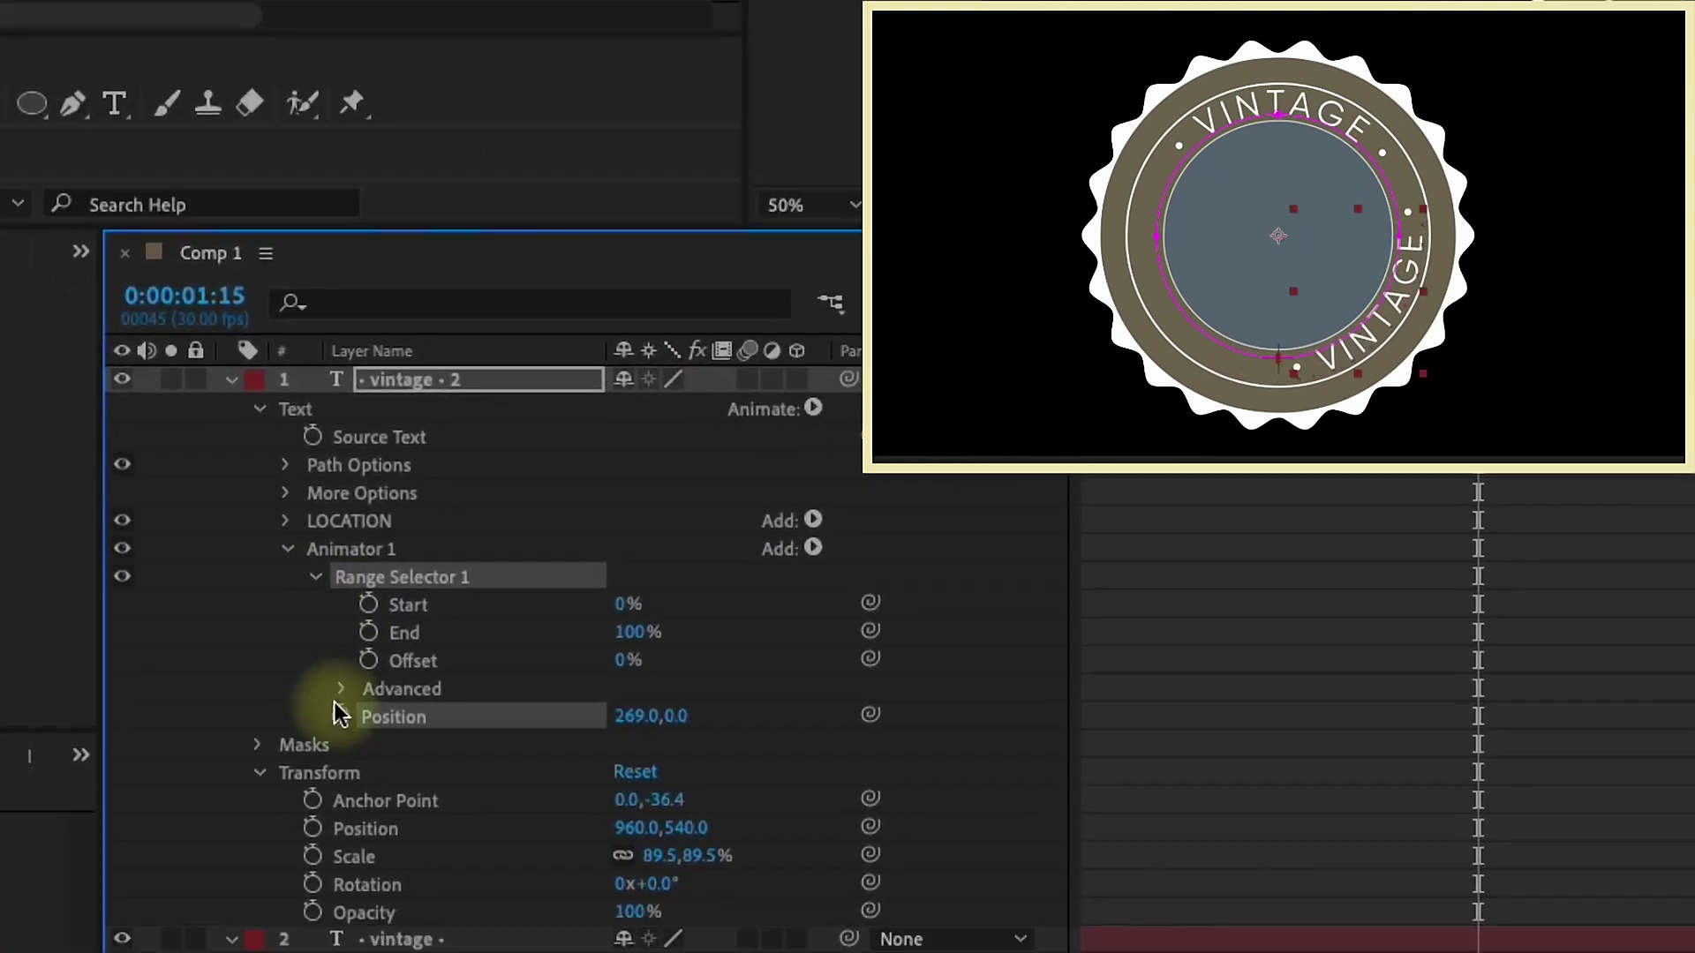
click(765, 911)
click(545, 770)
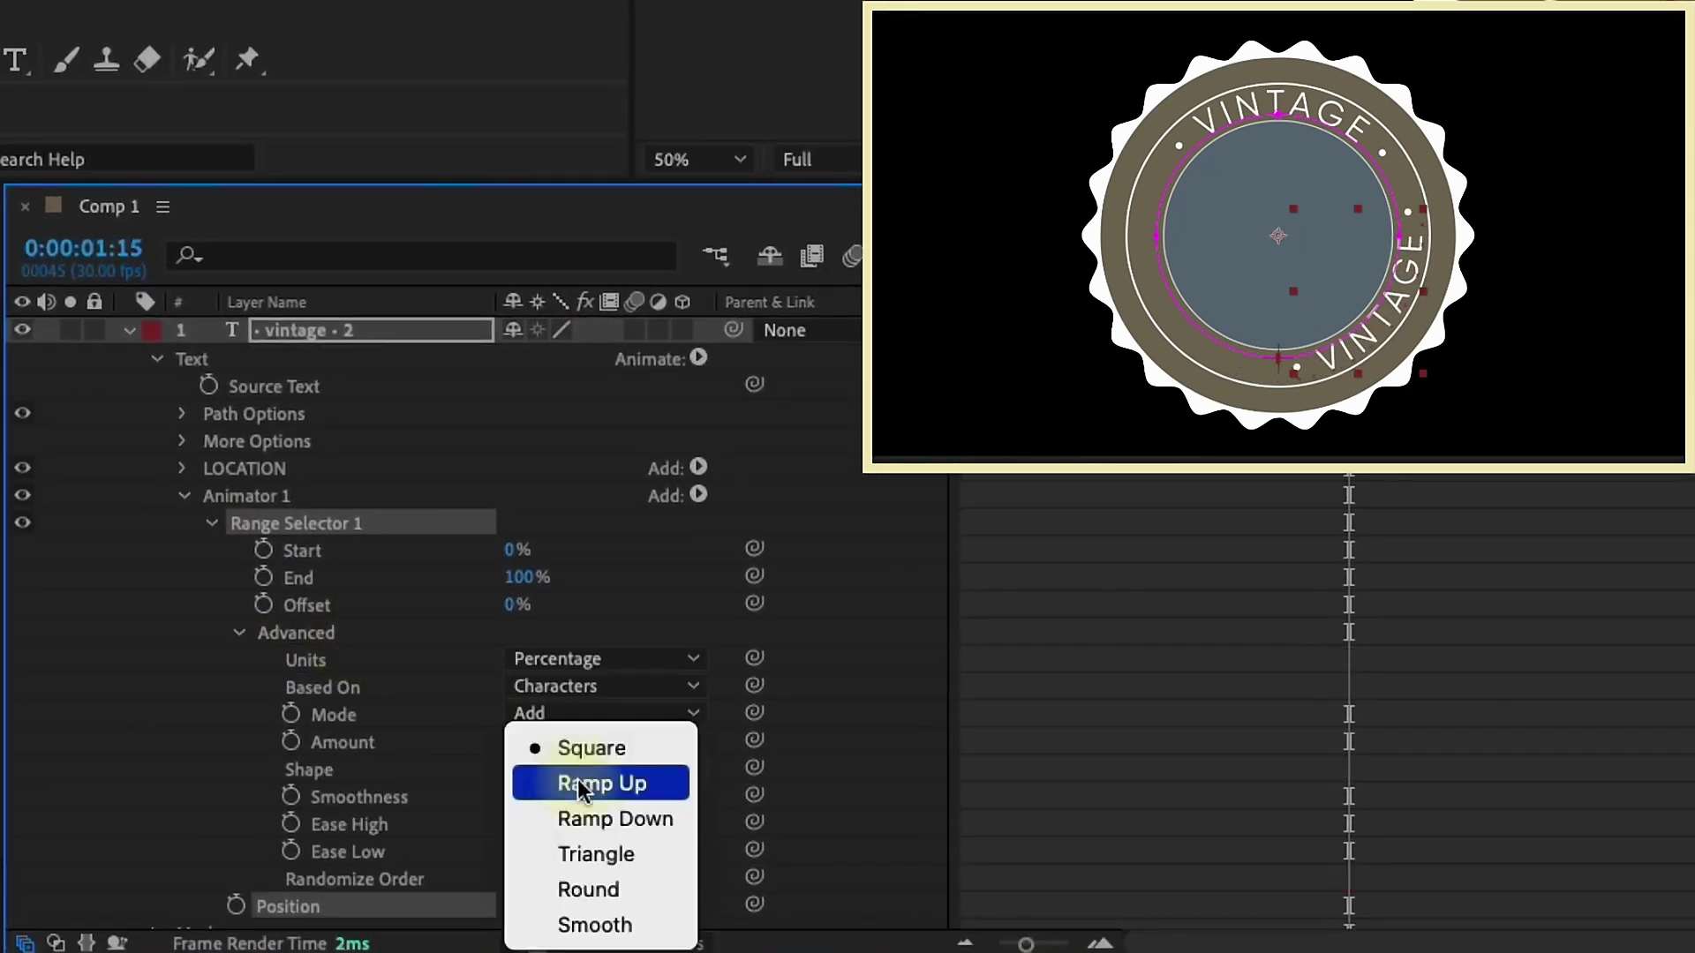
click(598, 786)
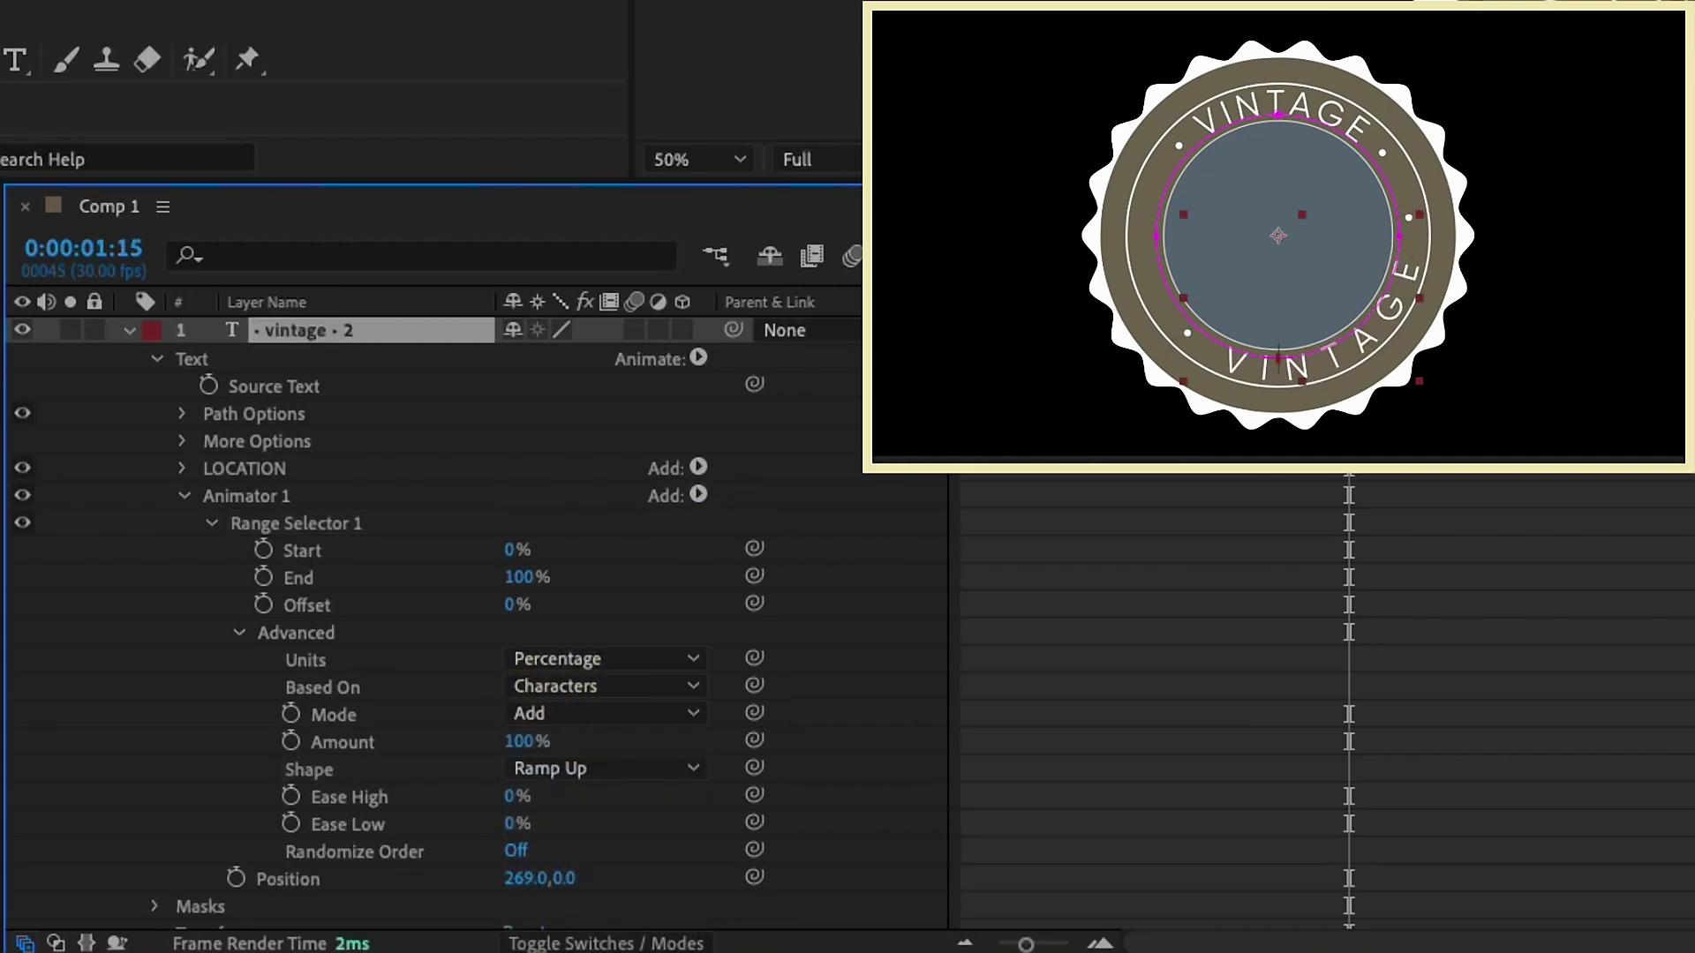
drag(512, 605, 38, 617)
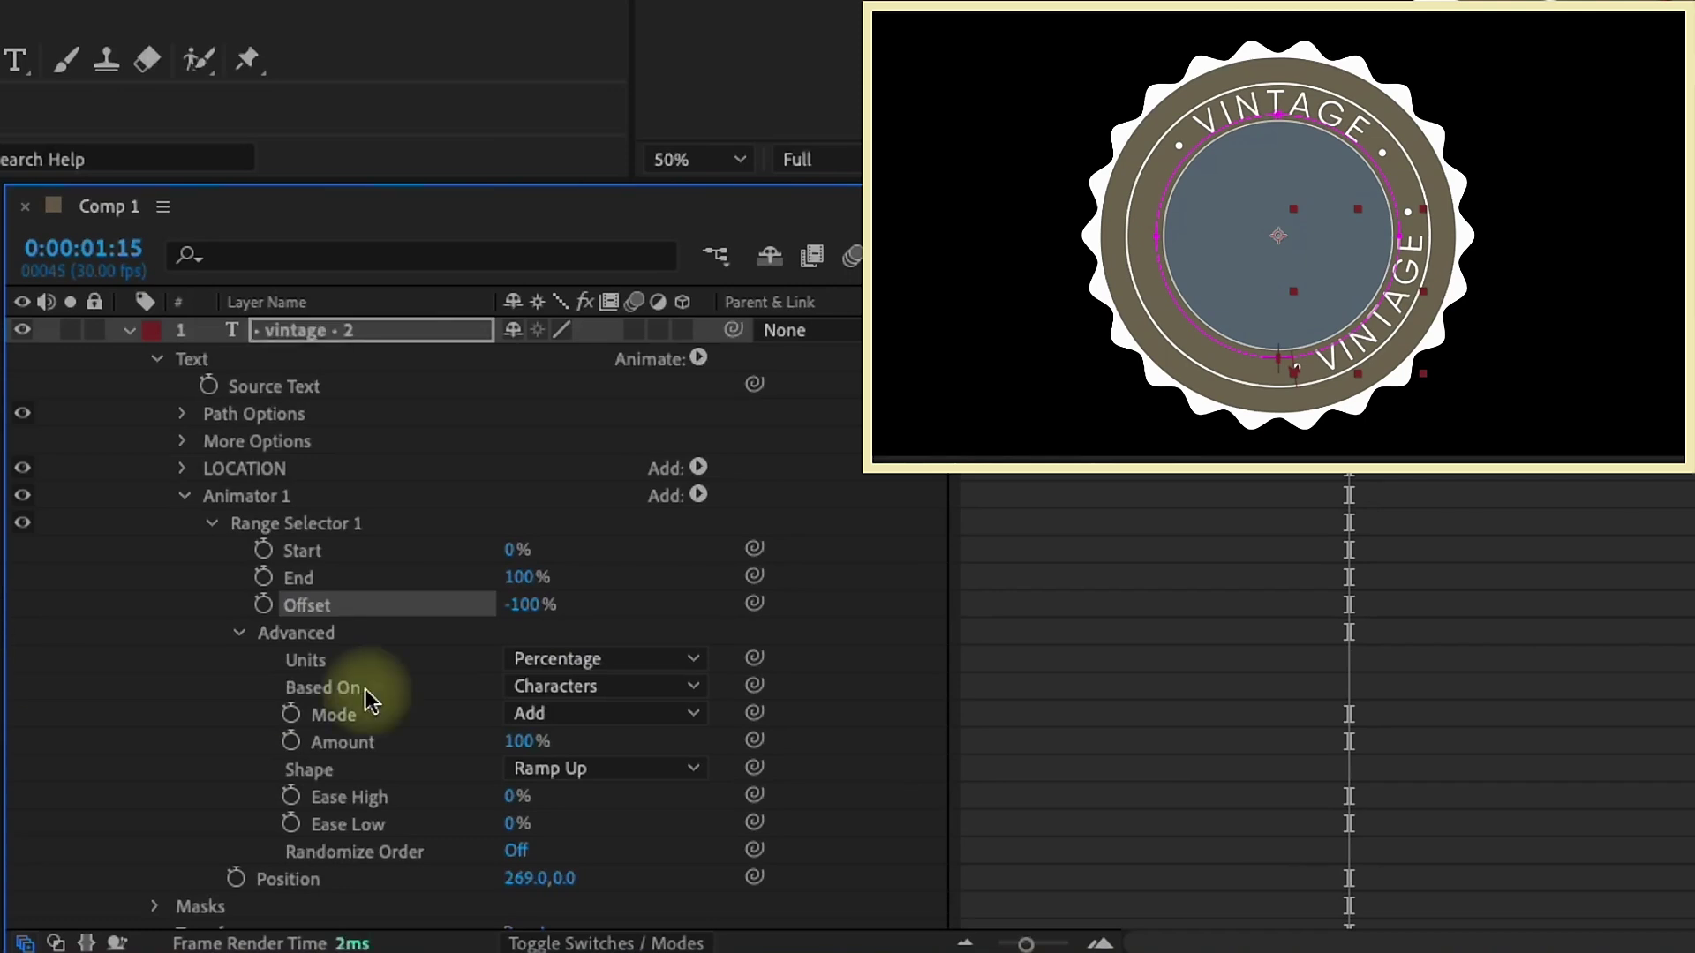
click(1388, 266)
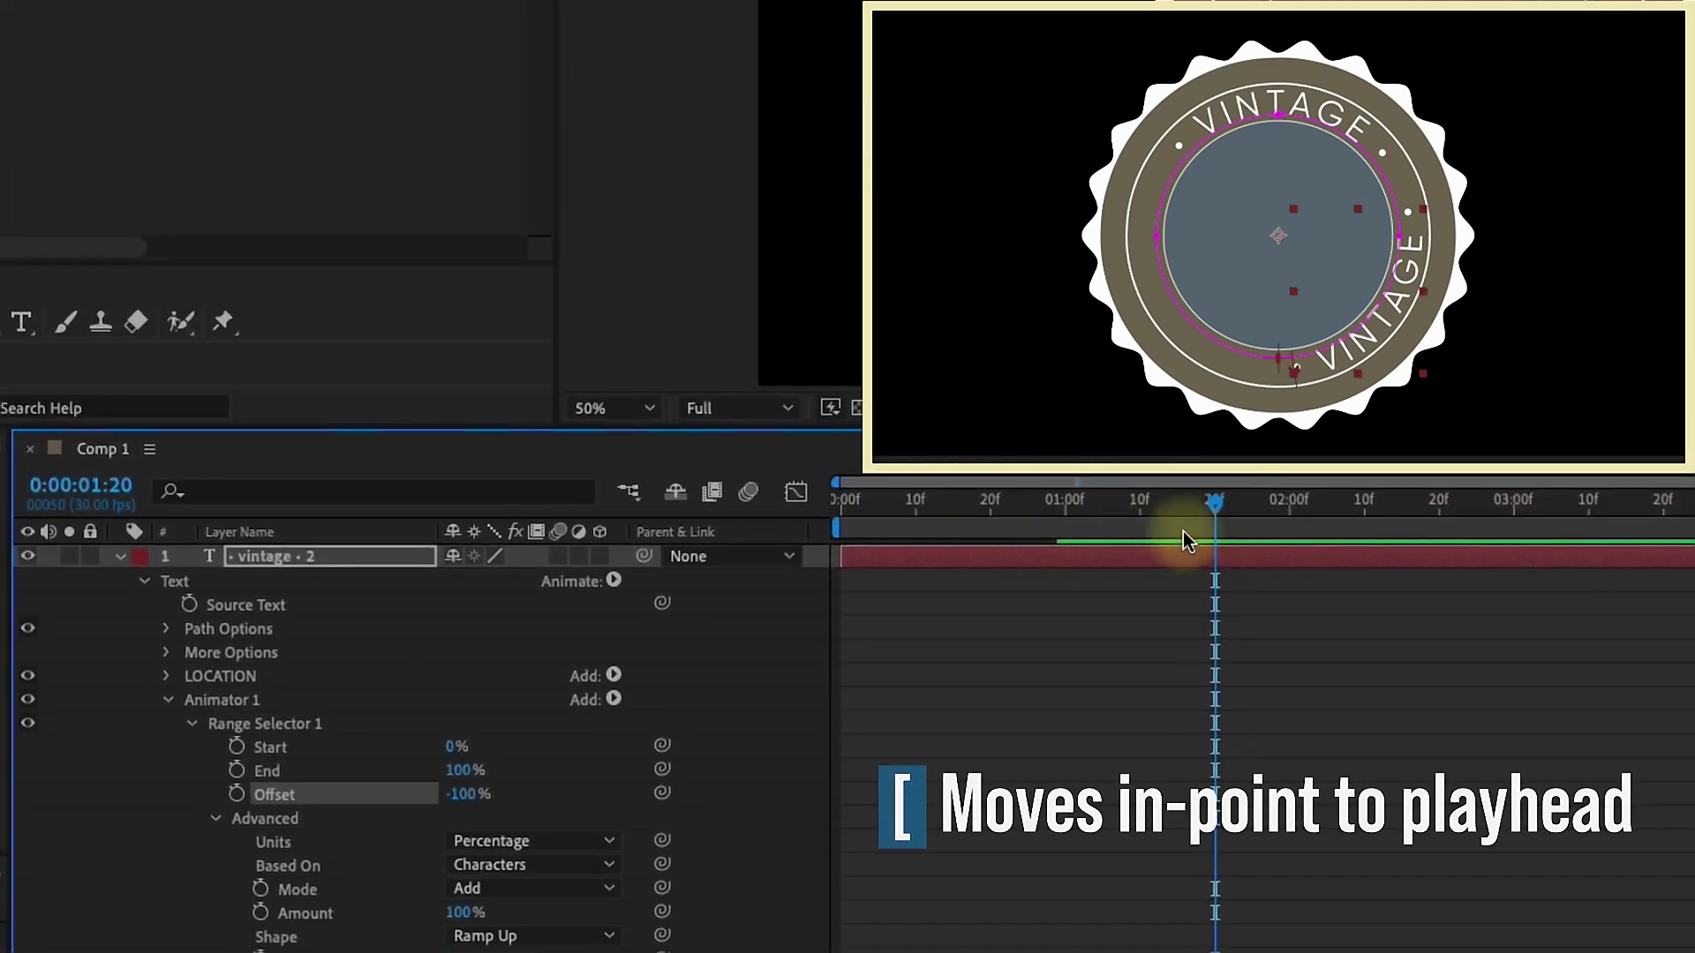
- Start the layer at 0:00:01:20 and keyframe Offset to 100% at 0:00:02:10
key(bracketleft)
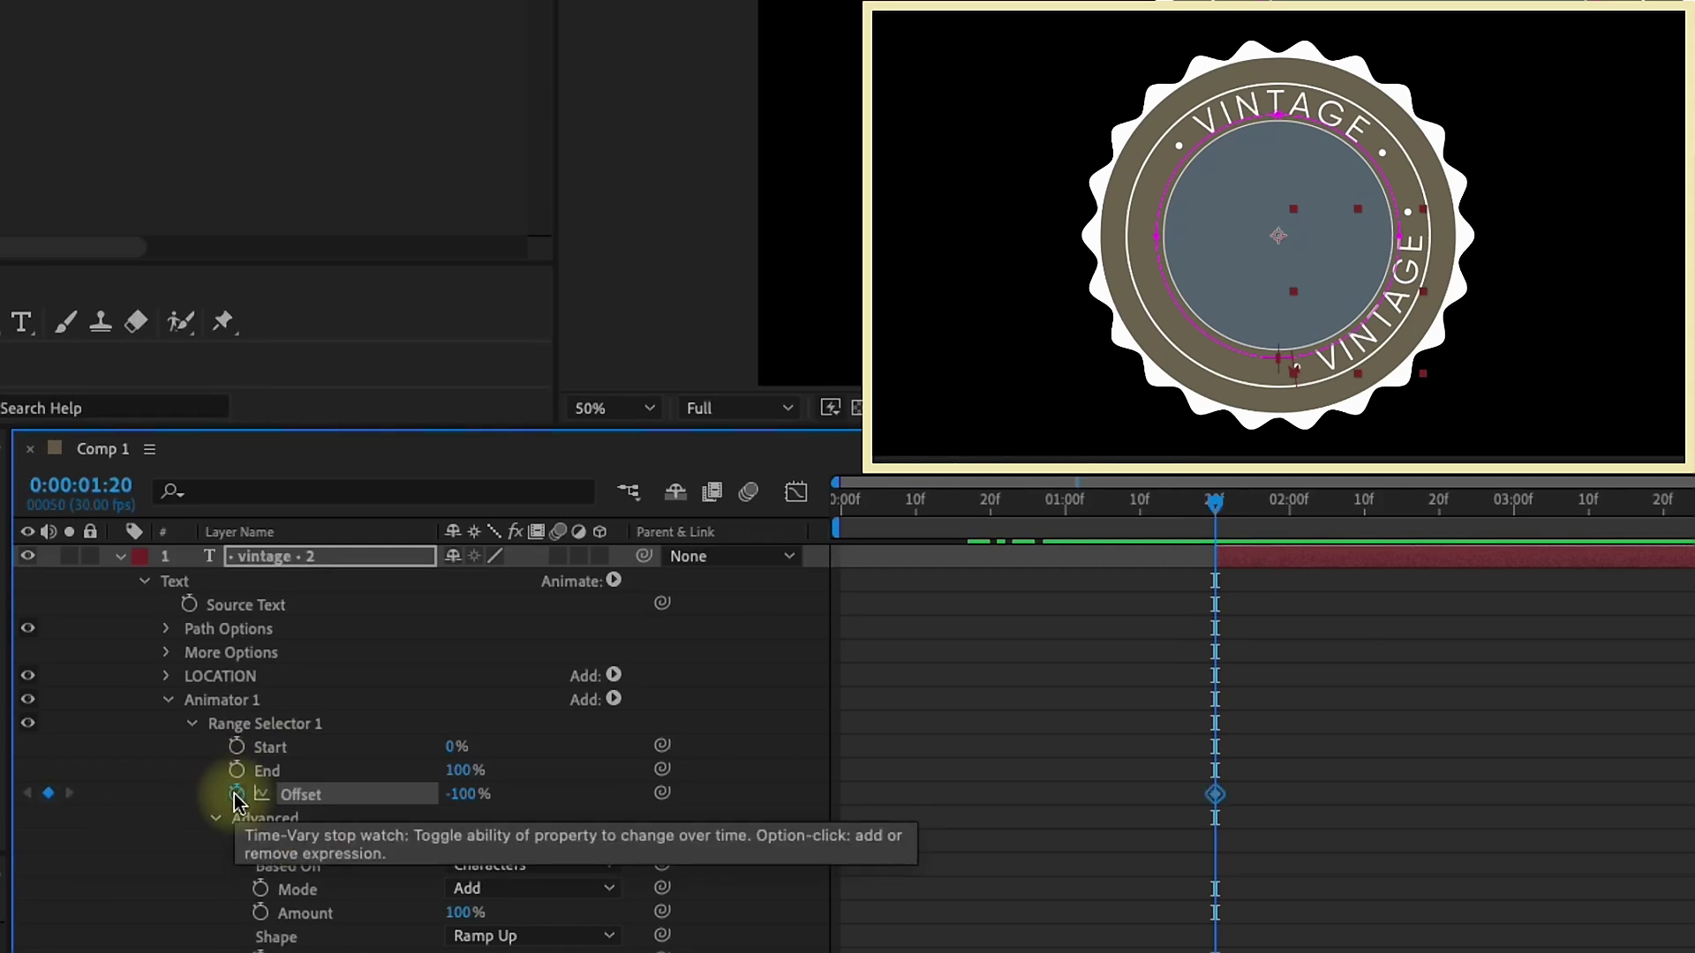
key(shift+Page_Down)
key(shift+Page_Down)
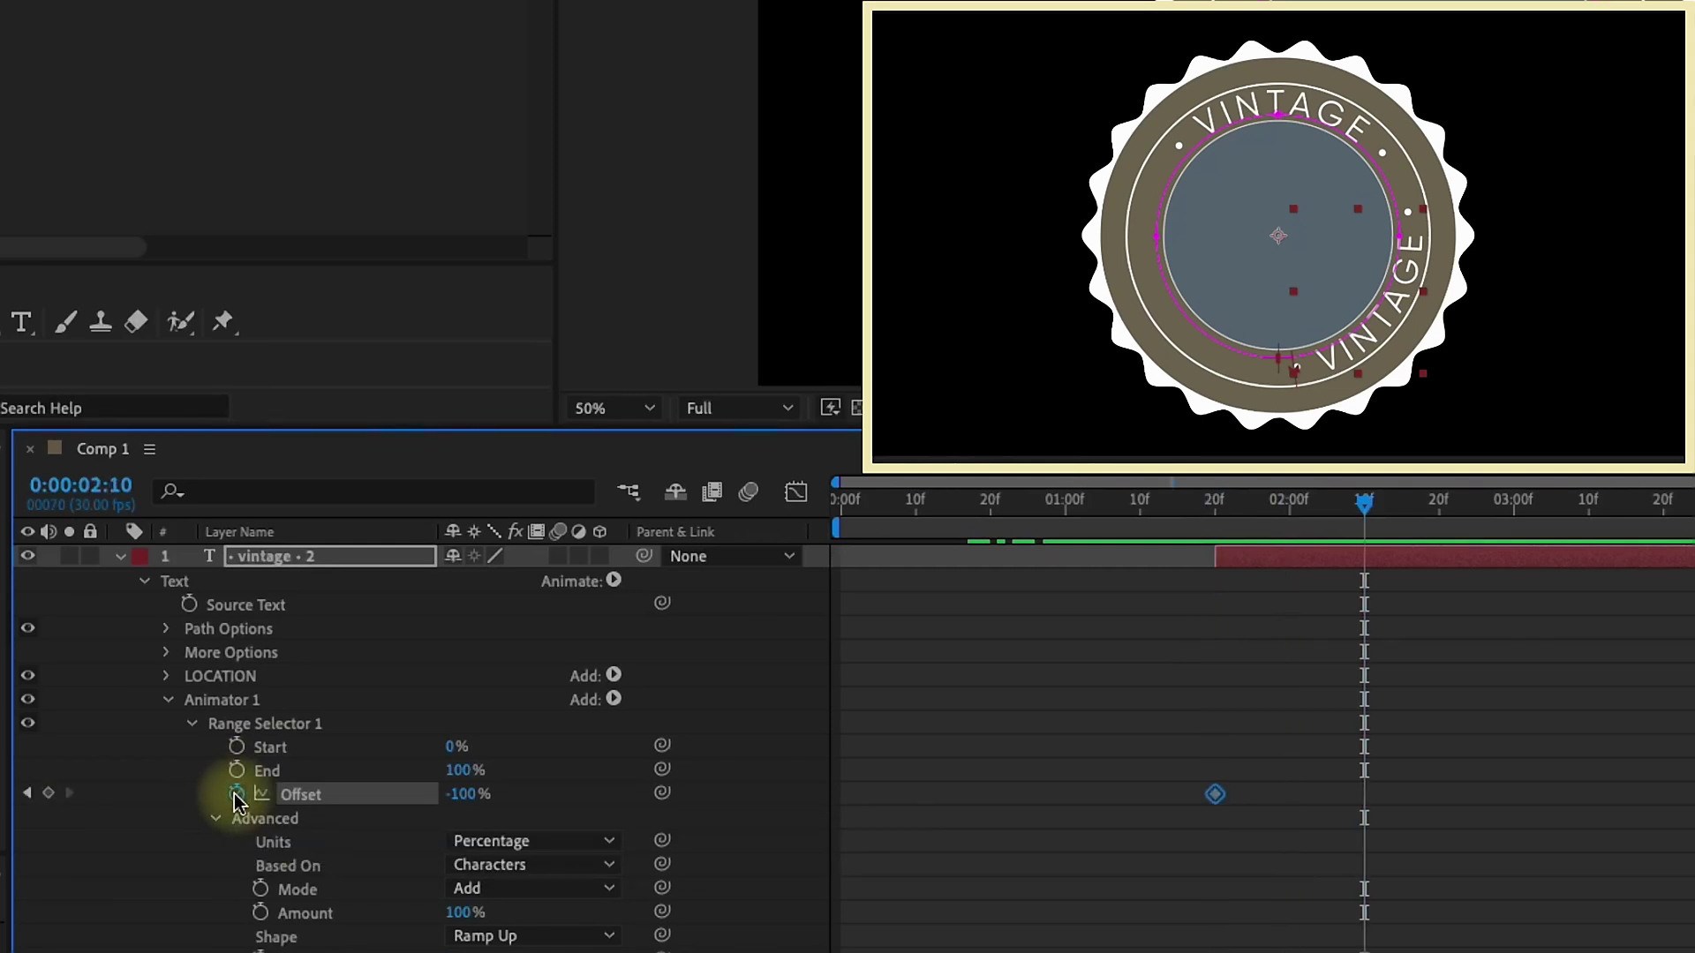
click(466, 794)
text(100)
key(Return)
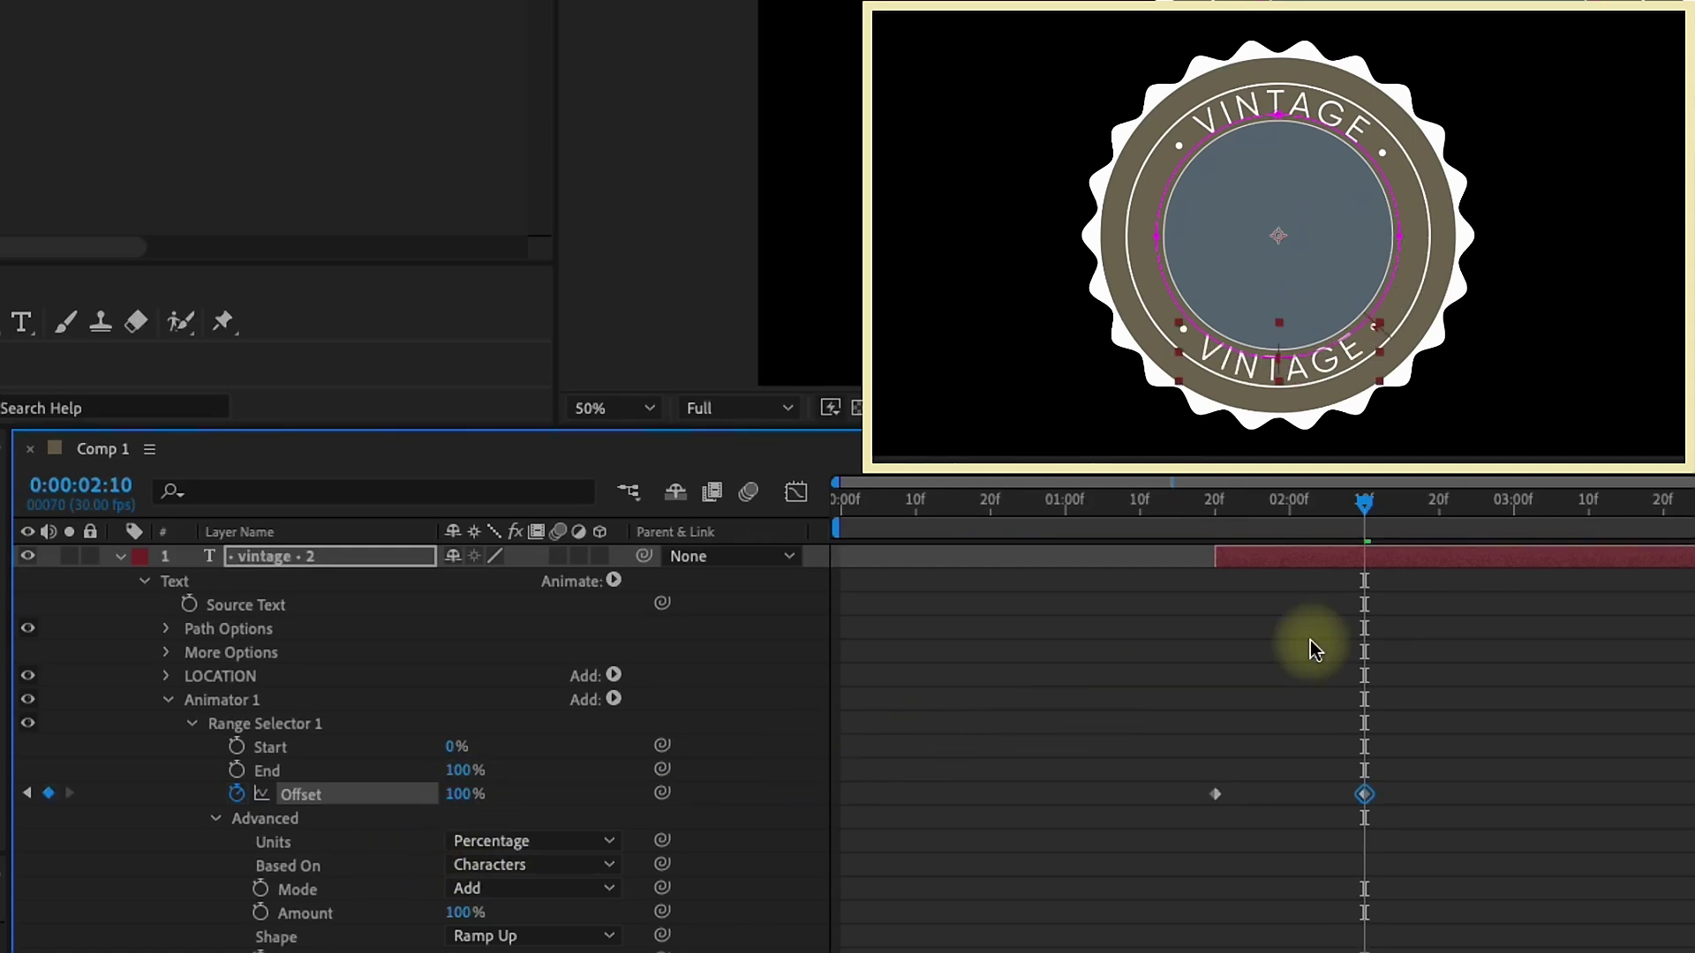
mouse_move(1218, 481)
mouse_down()
mouse_move(1386, 481)
mouse_move(1217, 481)
mouse_up()
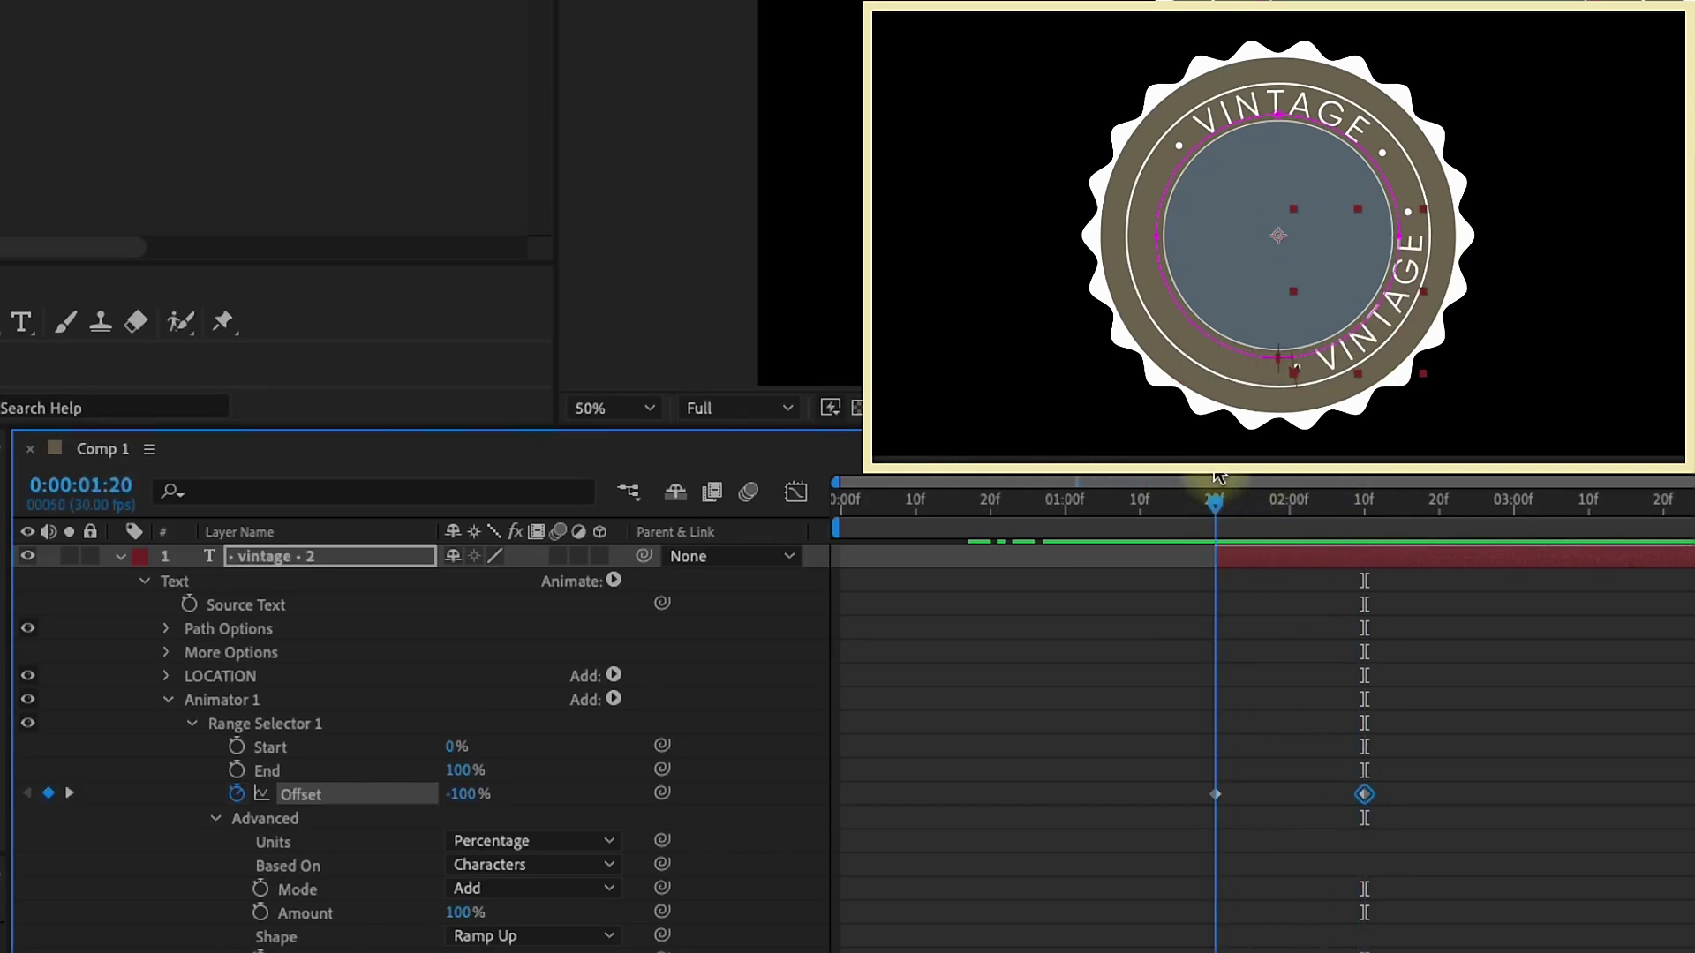
- Add an Opacity property to Animator 1 and set it to 0%
click(261, 700)
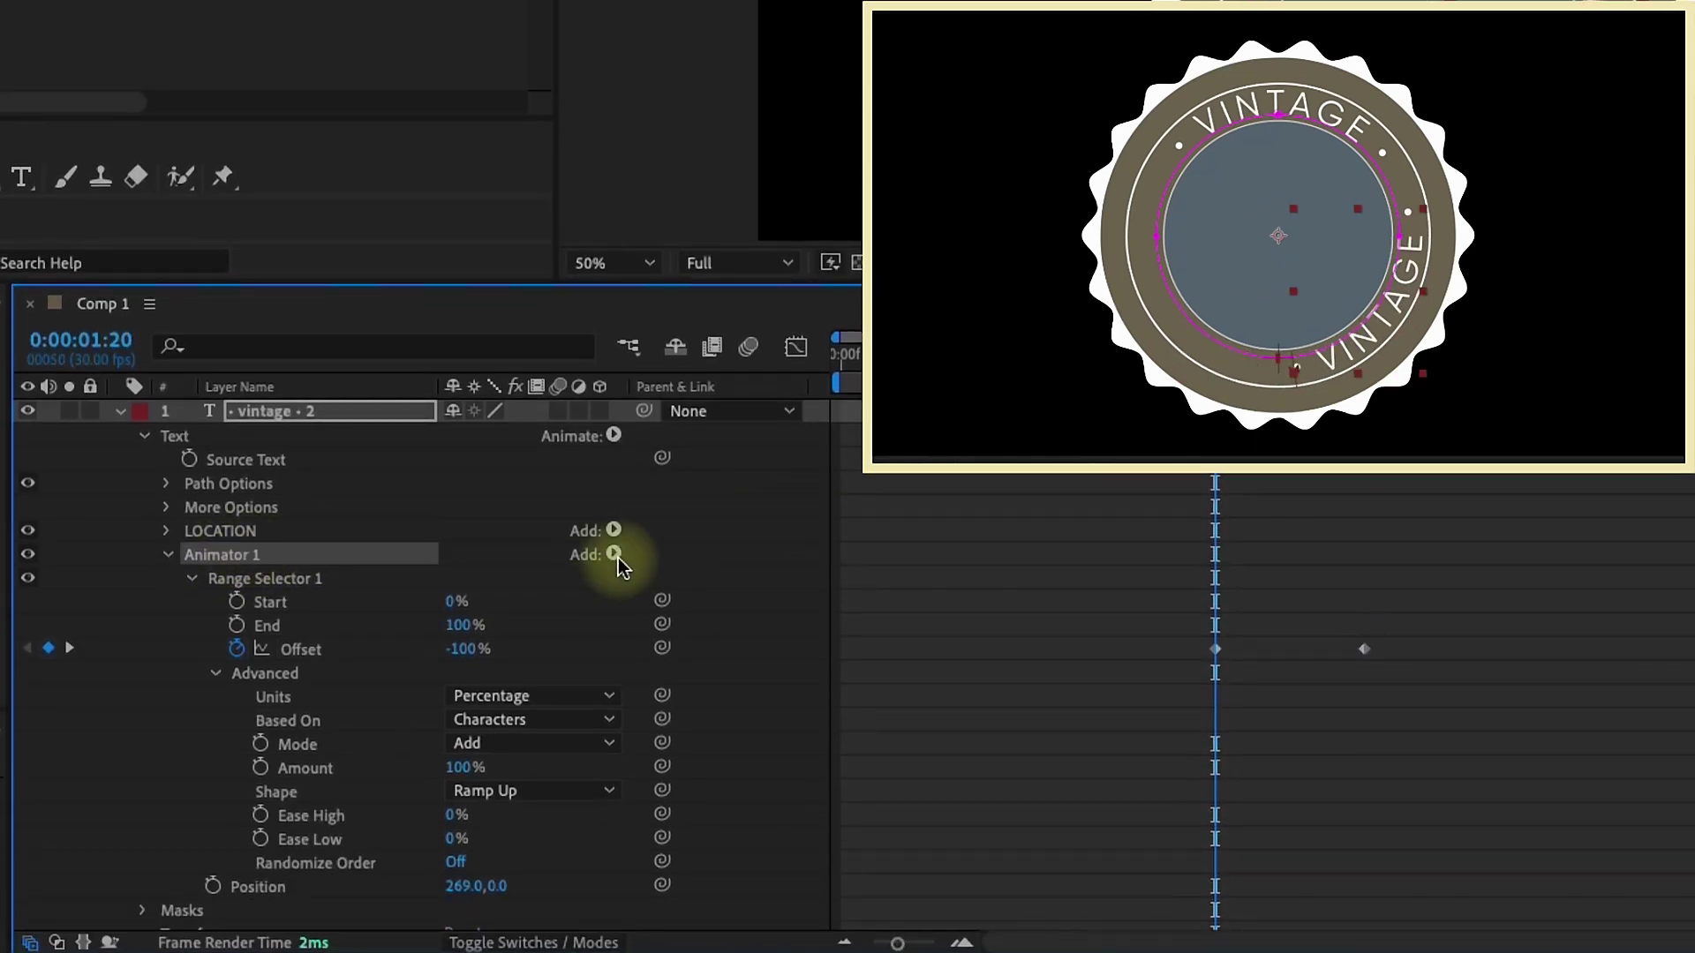
click(621, 554)
mouse_move(671, 556)
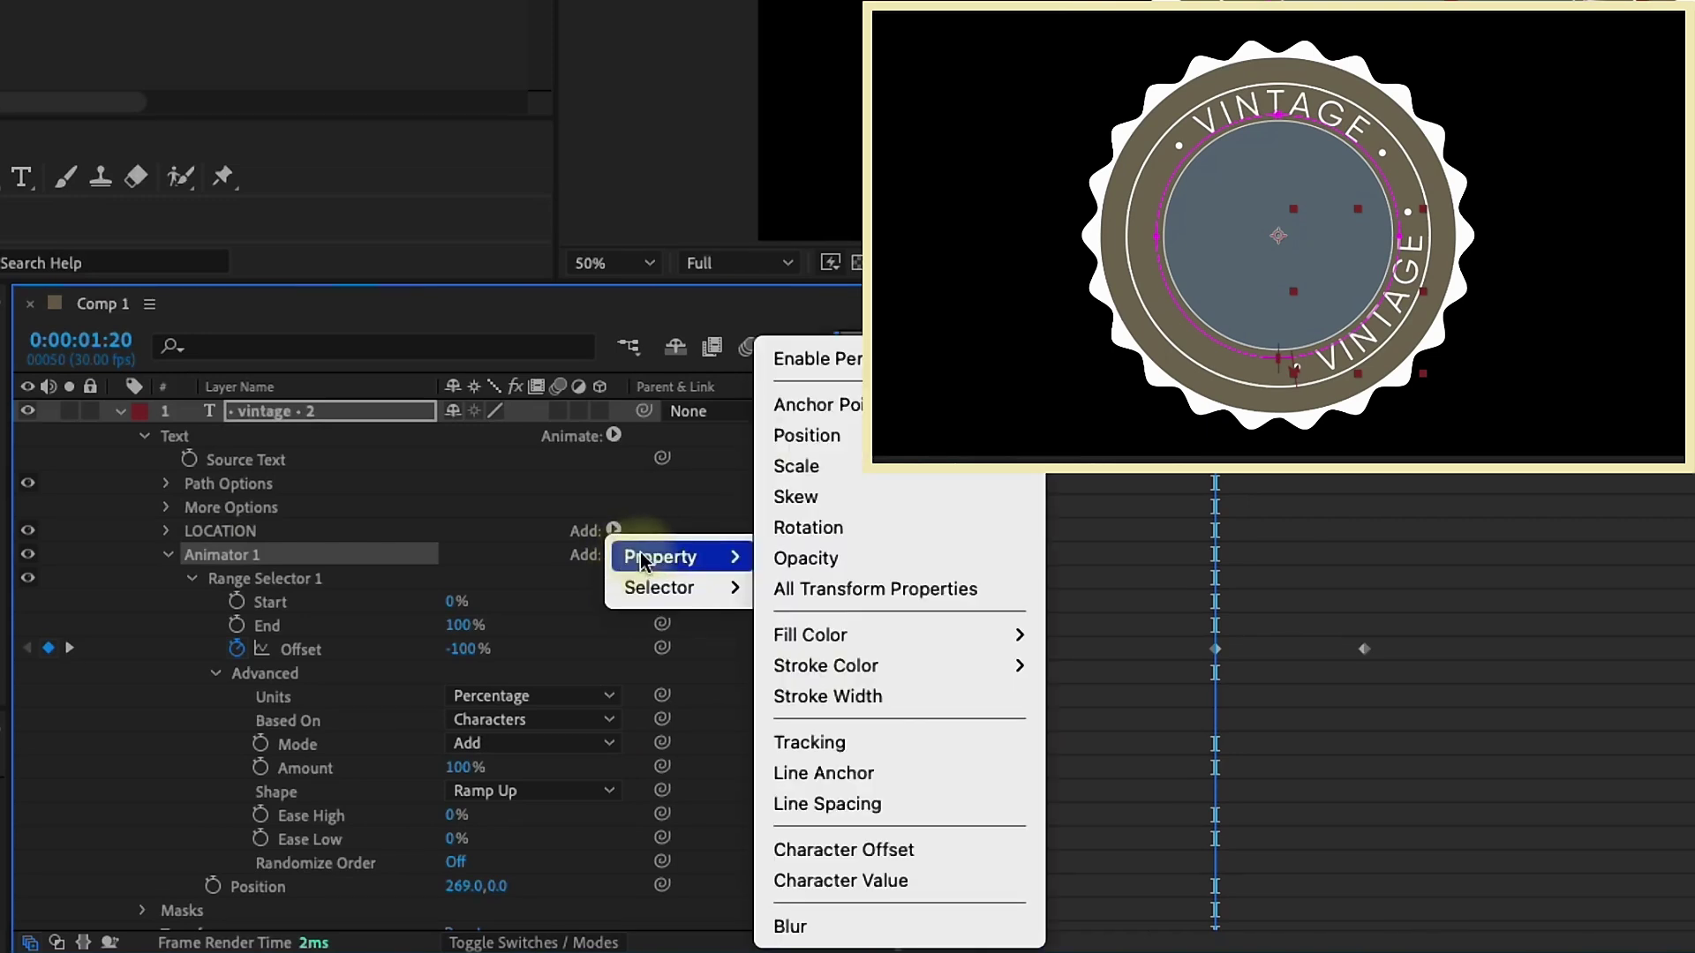
click(788, 558)
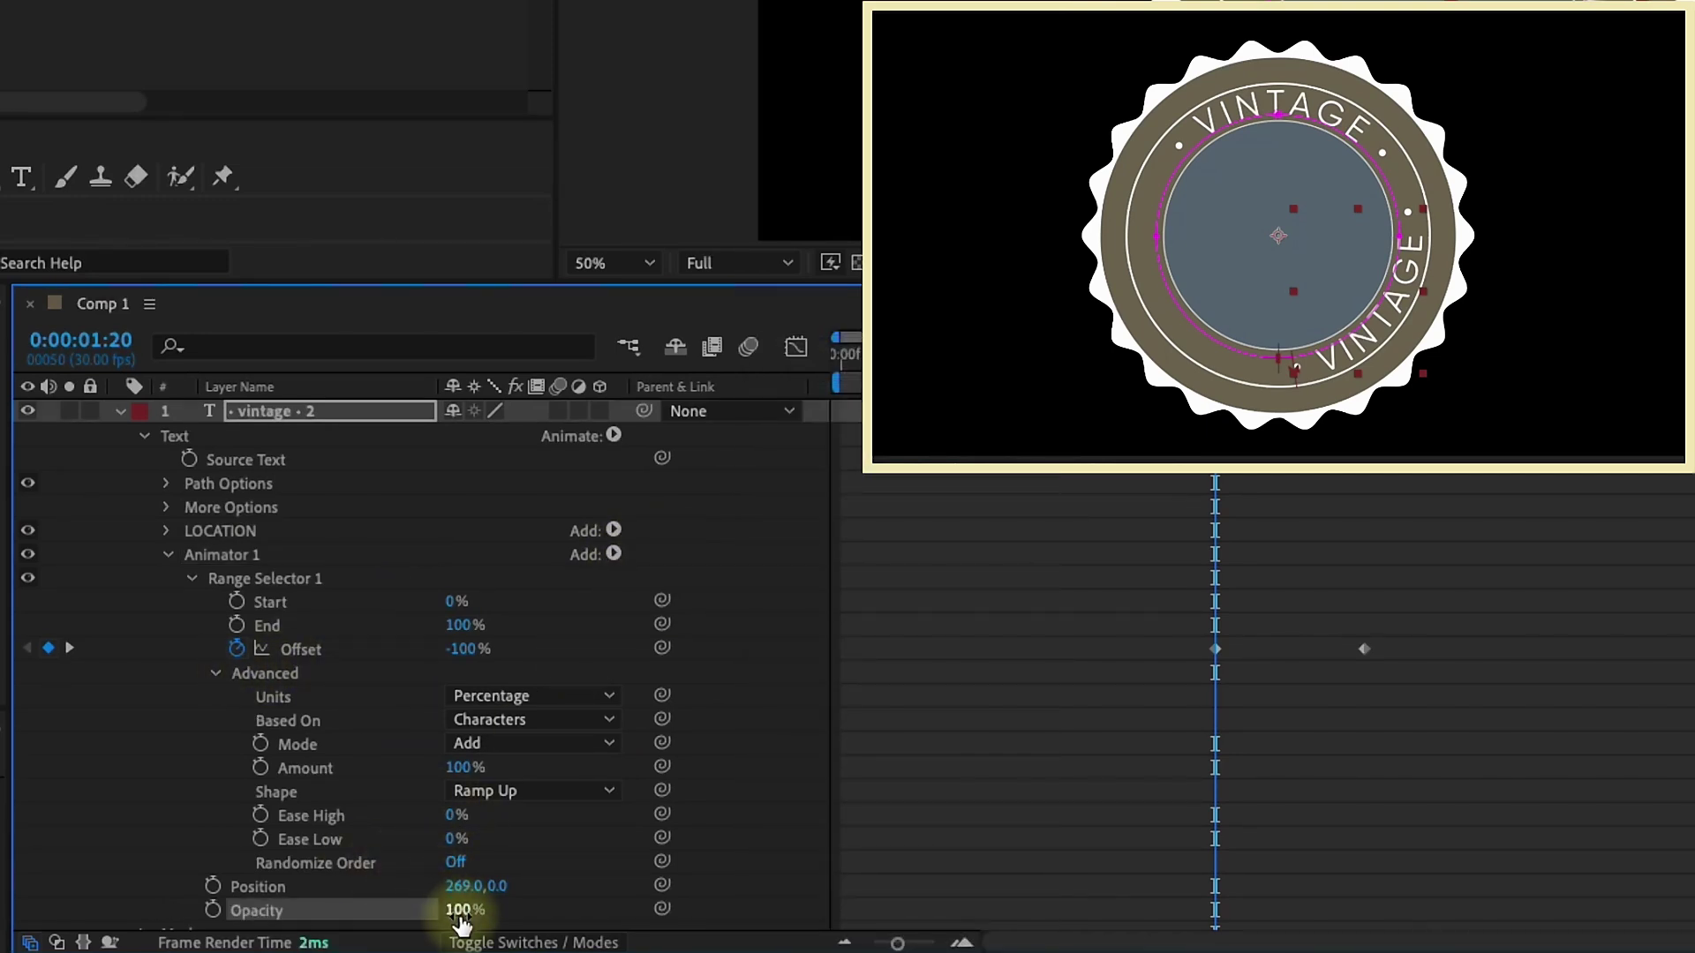
drag(460, 922, 181, 892)
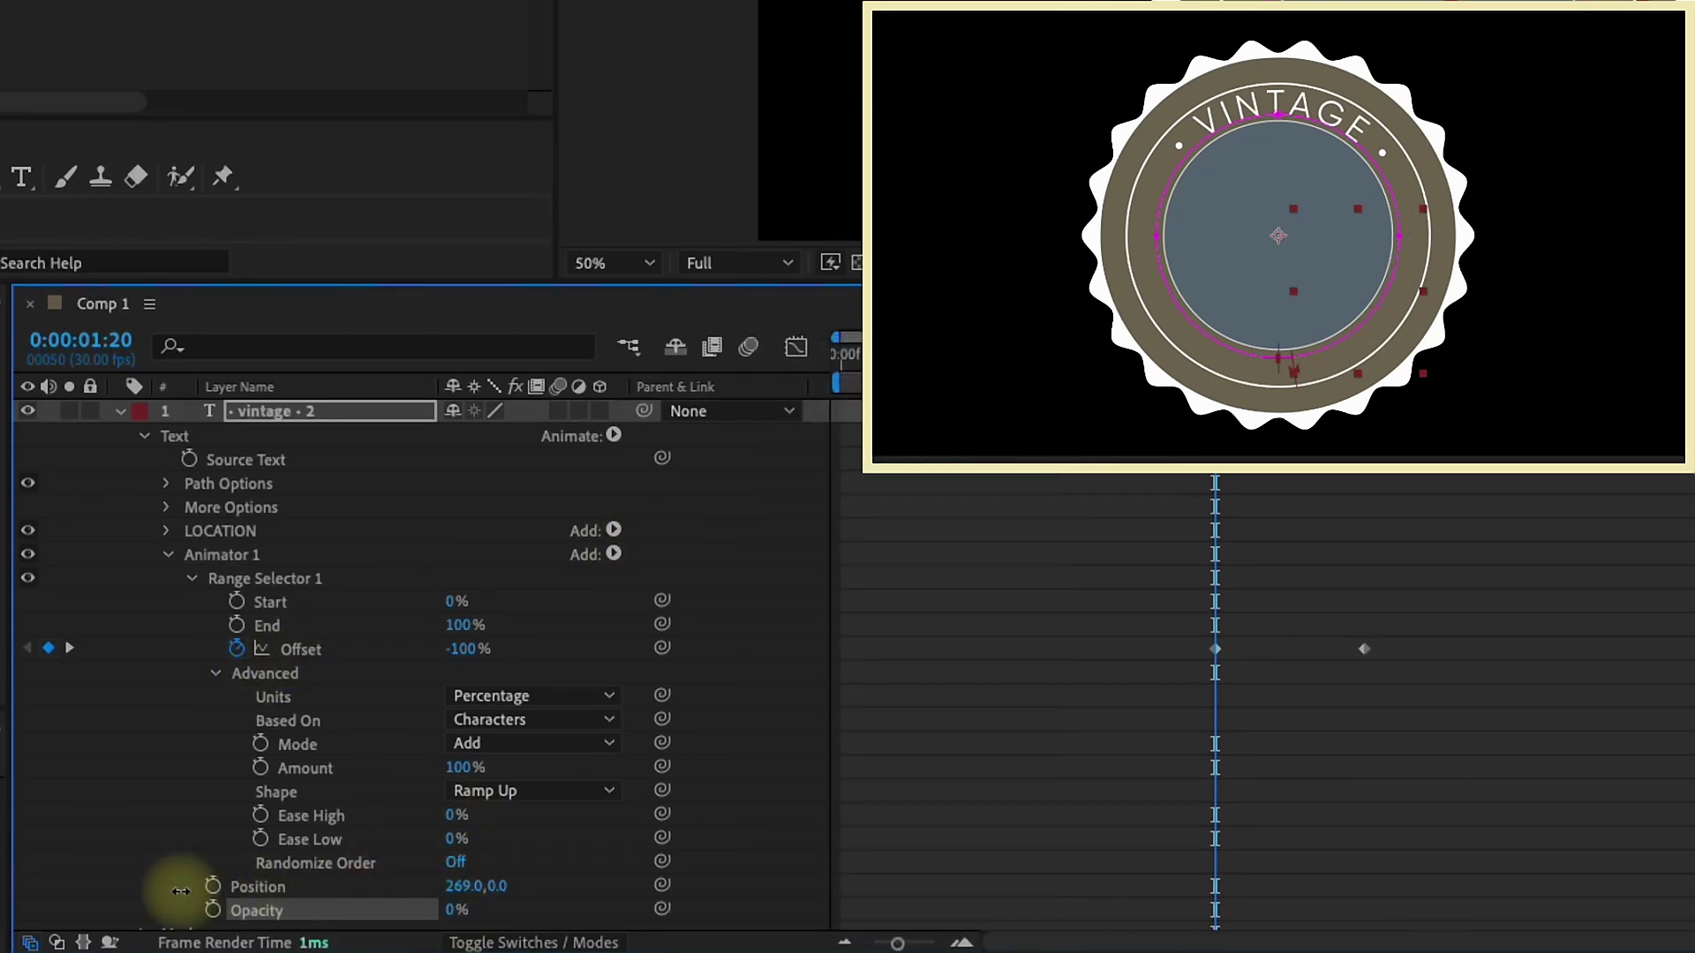
- Add a Blur property to Animator 1 set to 100, 0
click(614, 554)
mouse_move(658, 557)
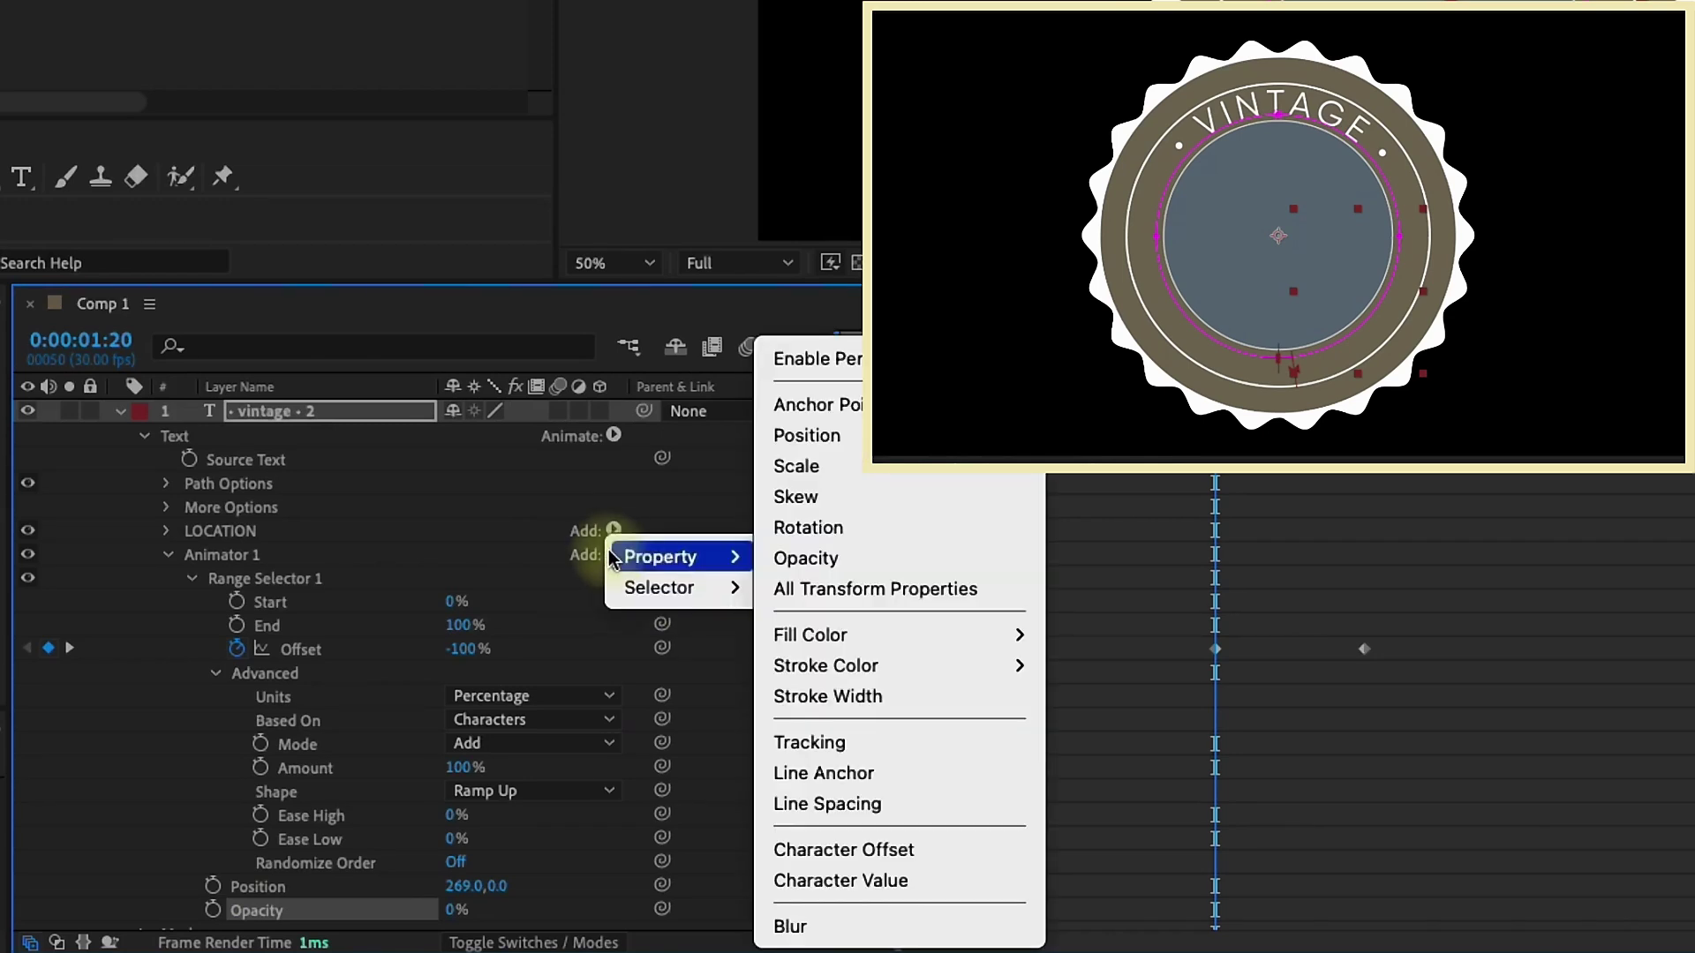
click(788, 926)
drag(1215, 340, 1305, 340)
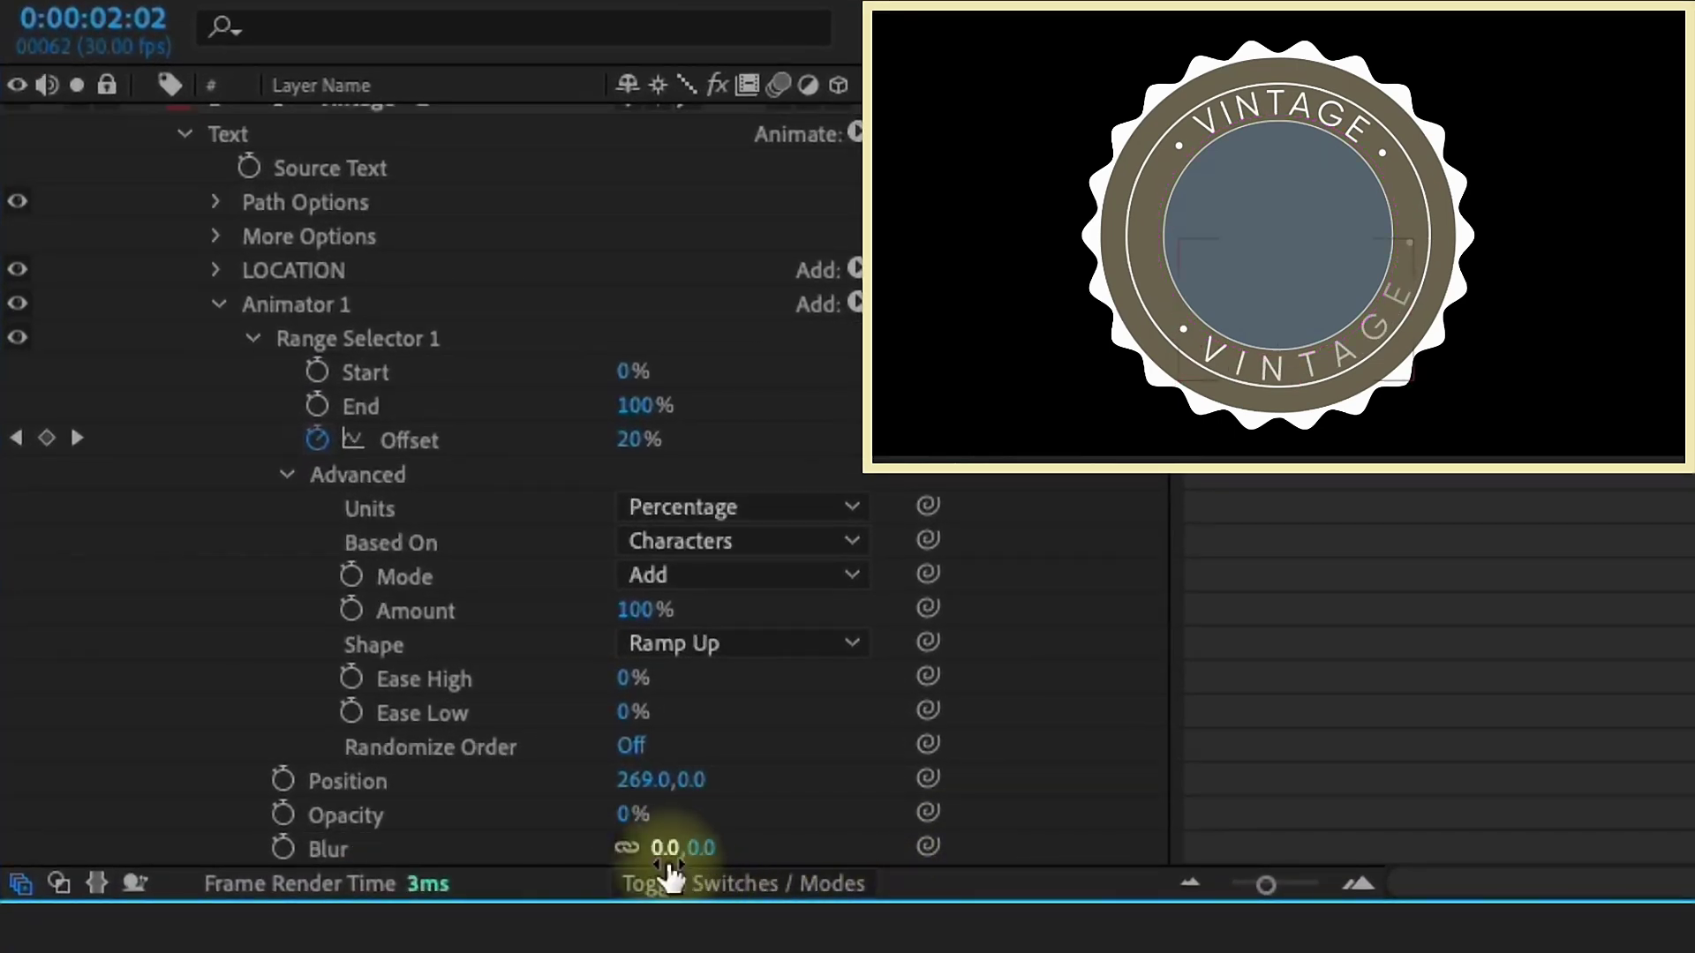
click(667, 855)
text(100)
key(Return)
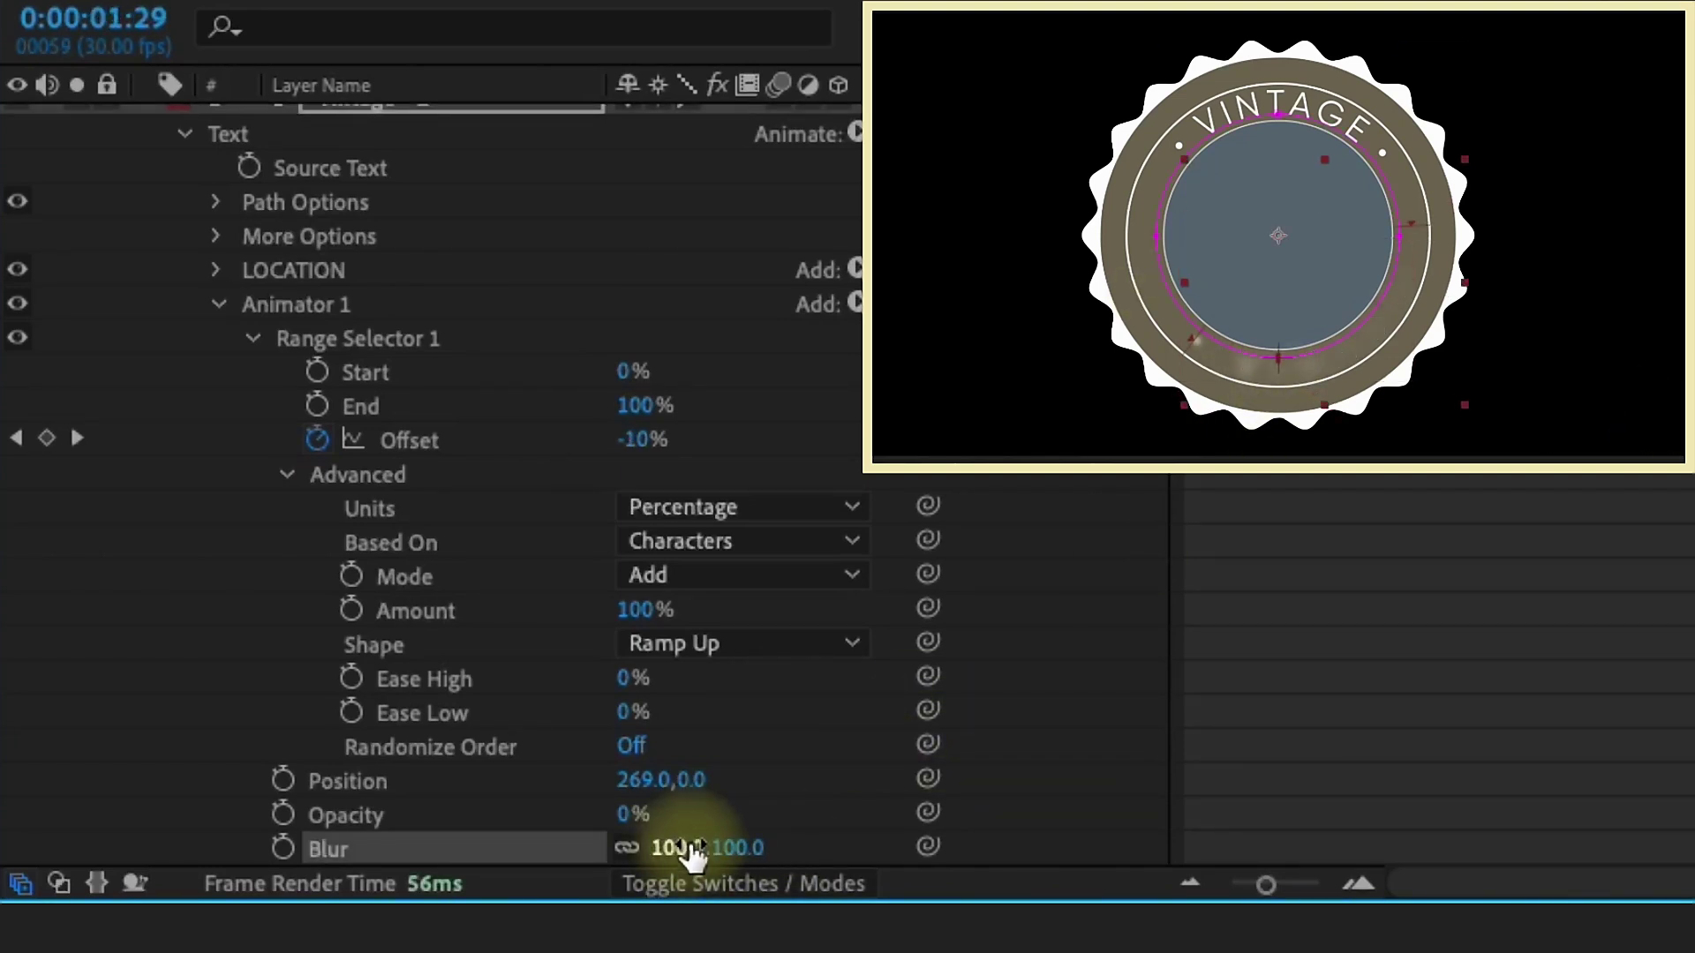
click(741, 848)
text(0)
key(Return)
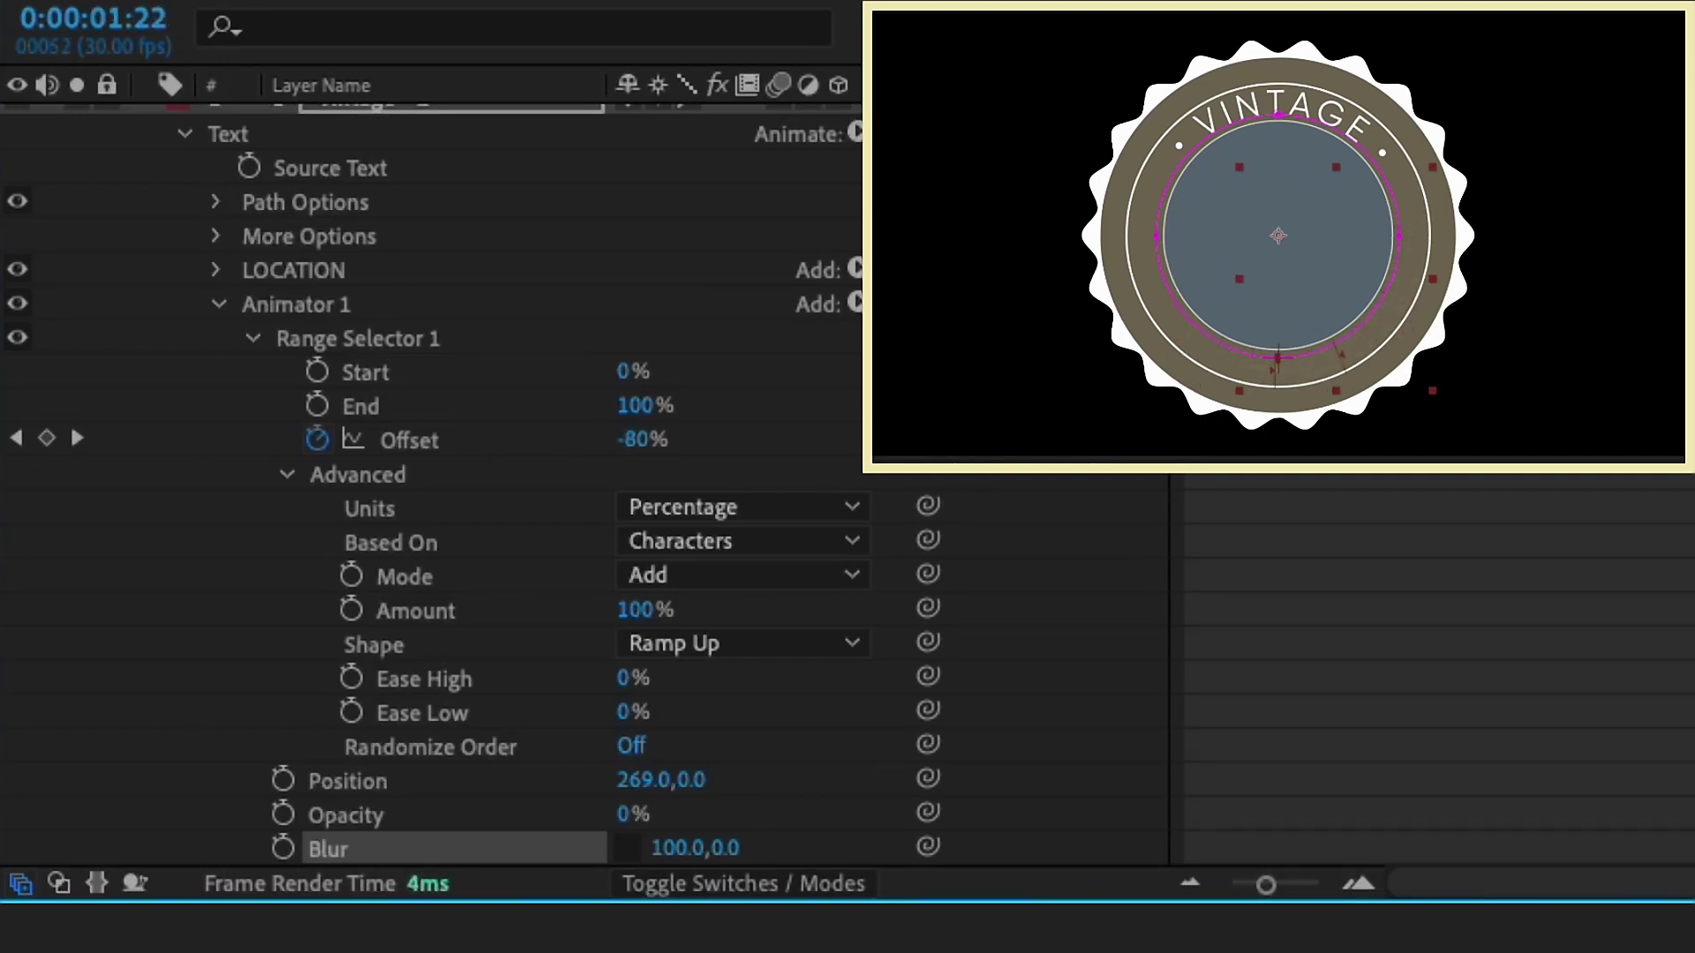
click(422, 540)
- Set the range selector's Based On to Words and Ease Low to 100%
click(707, 541)
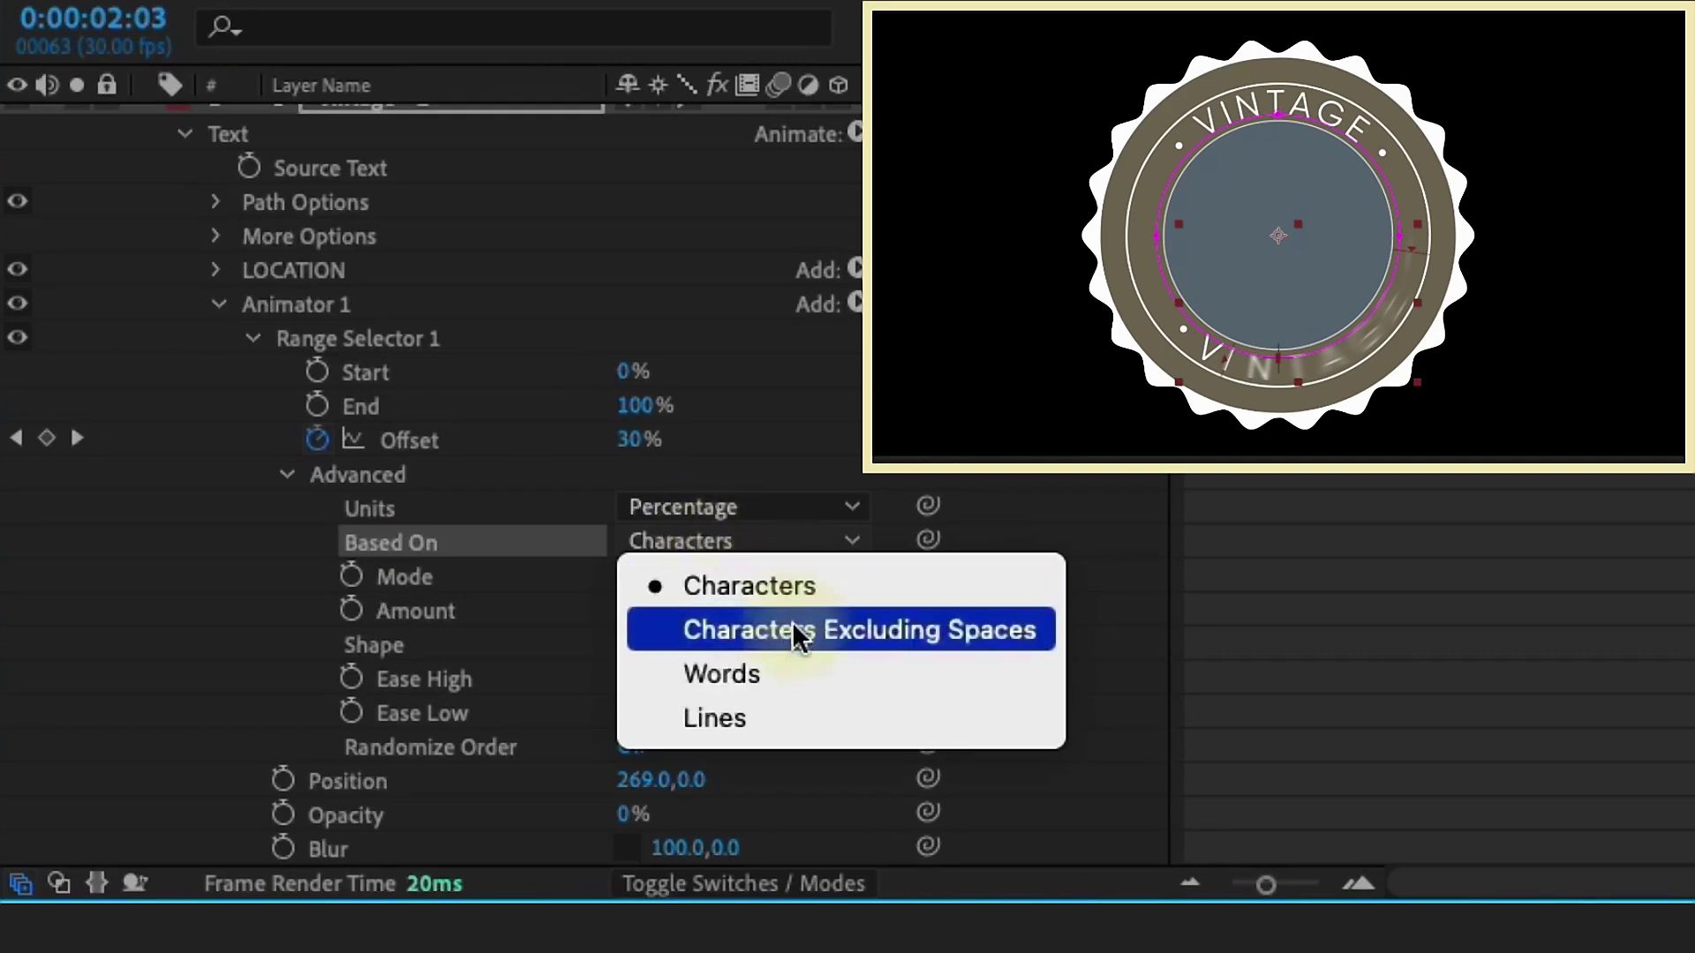
click(792, 670)
click(452, 717)
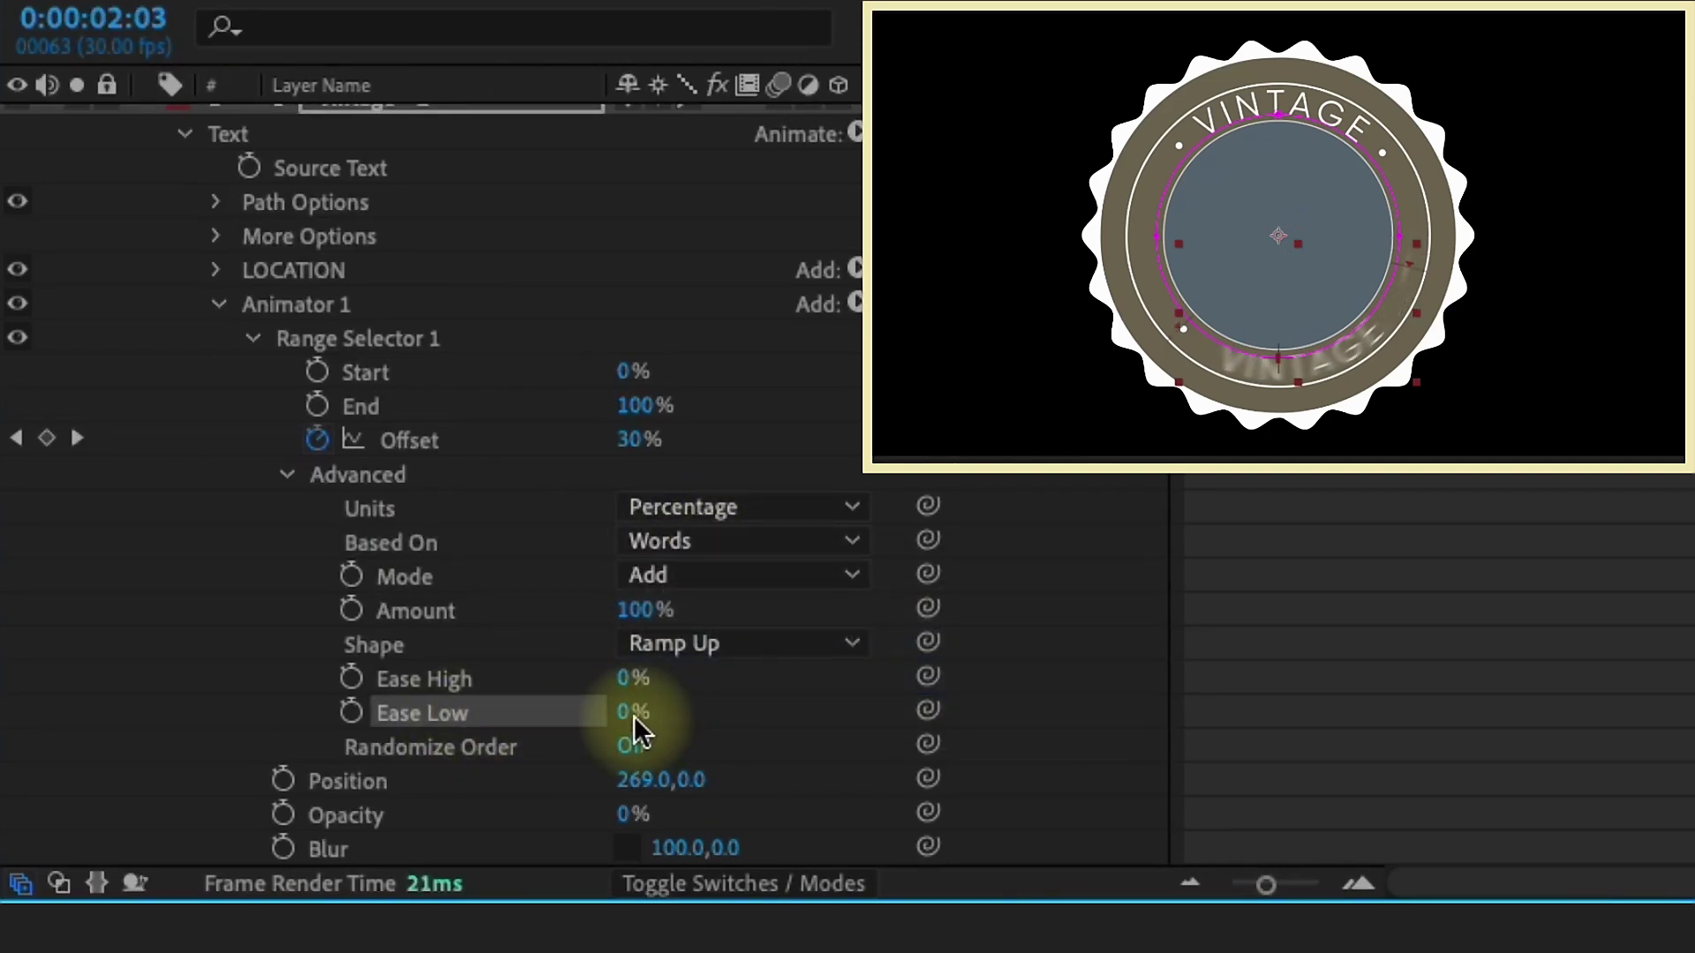
drag(633, 717, 1342, 703)
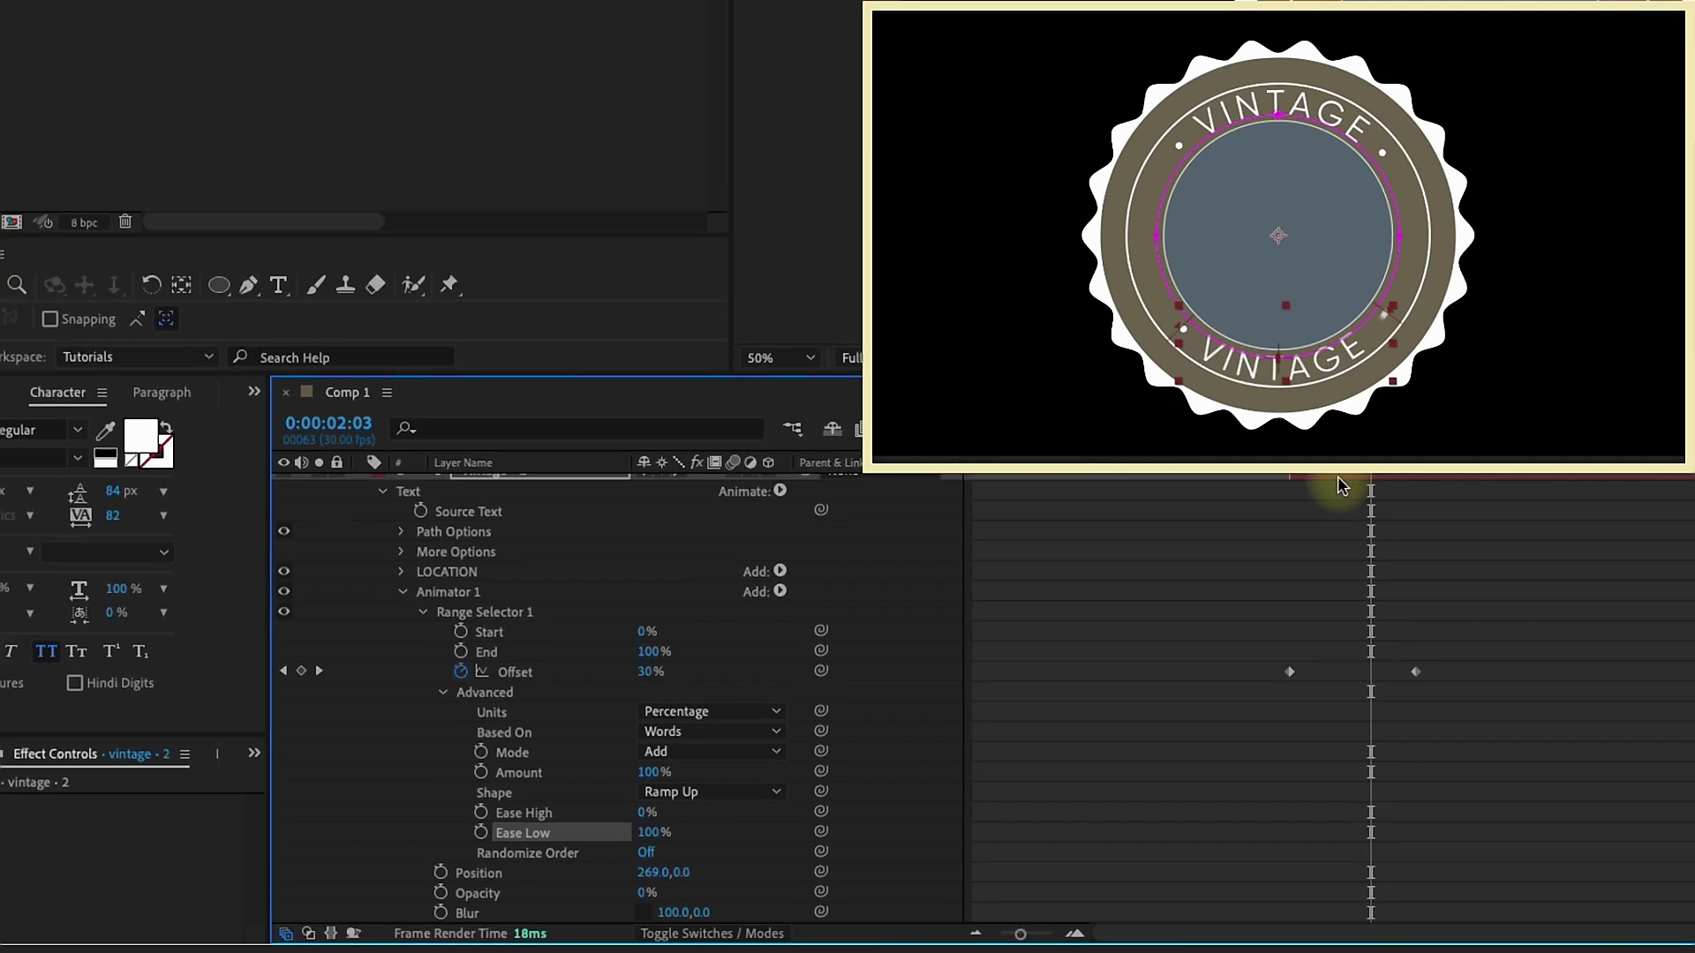
- Preview the lower VINTAGE text reveal from its start
click(1236, 494)
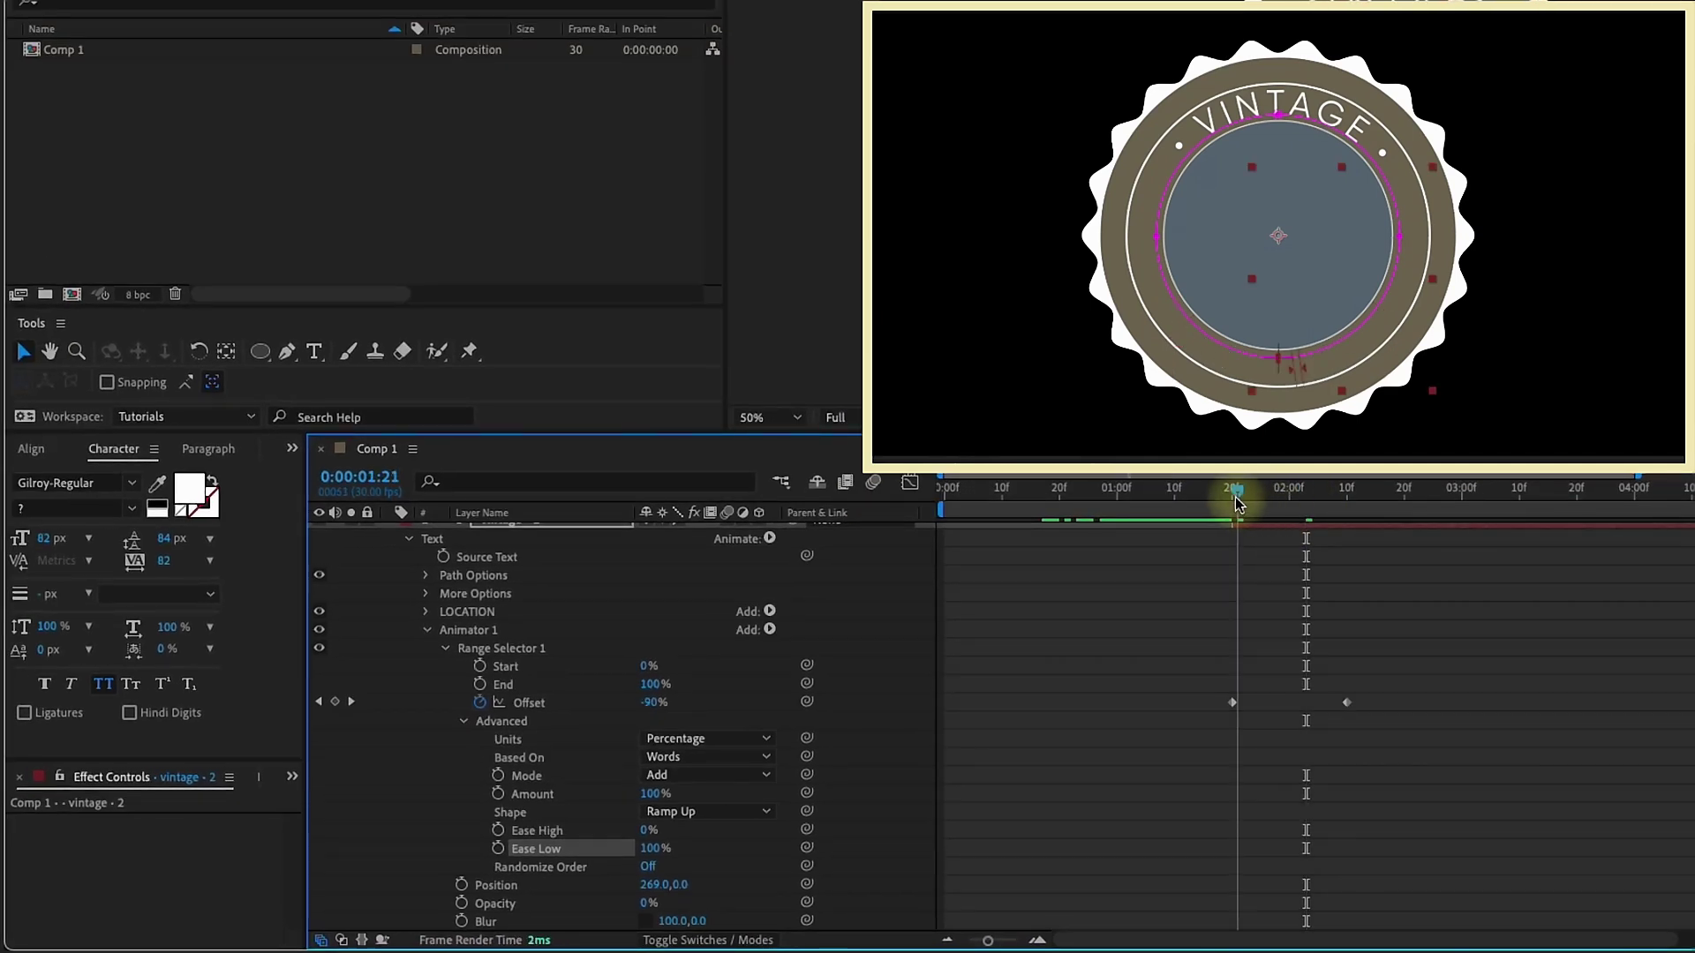
key(space)
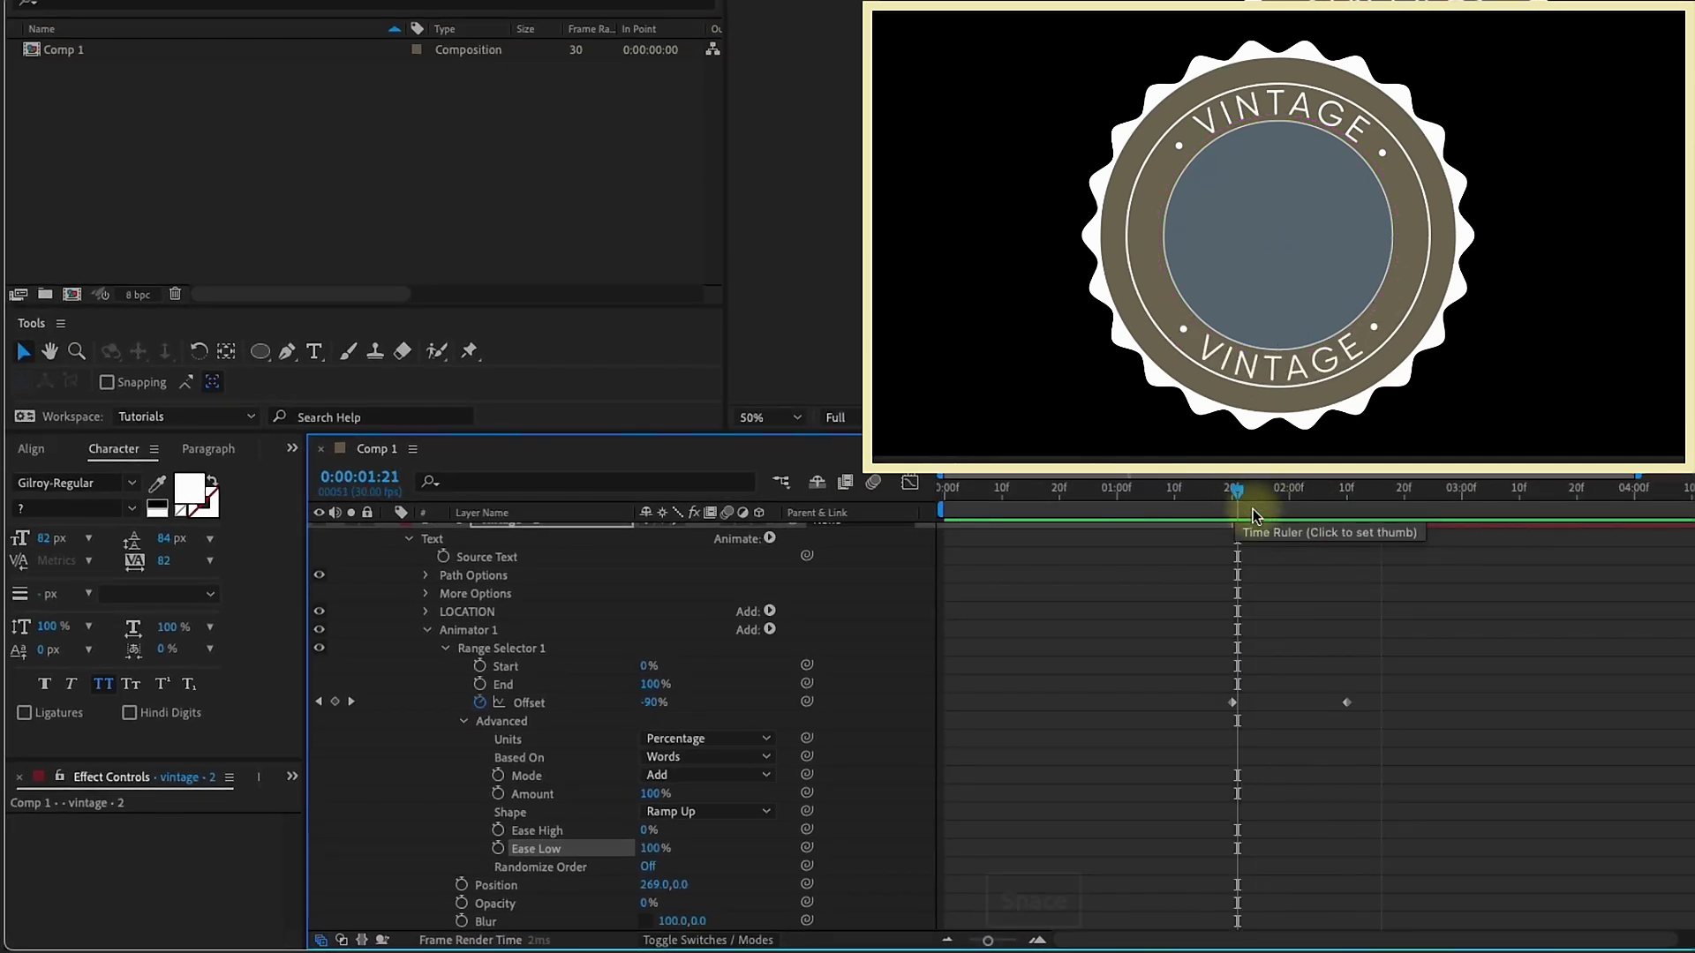
click(1228, 495)
key(space)
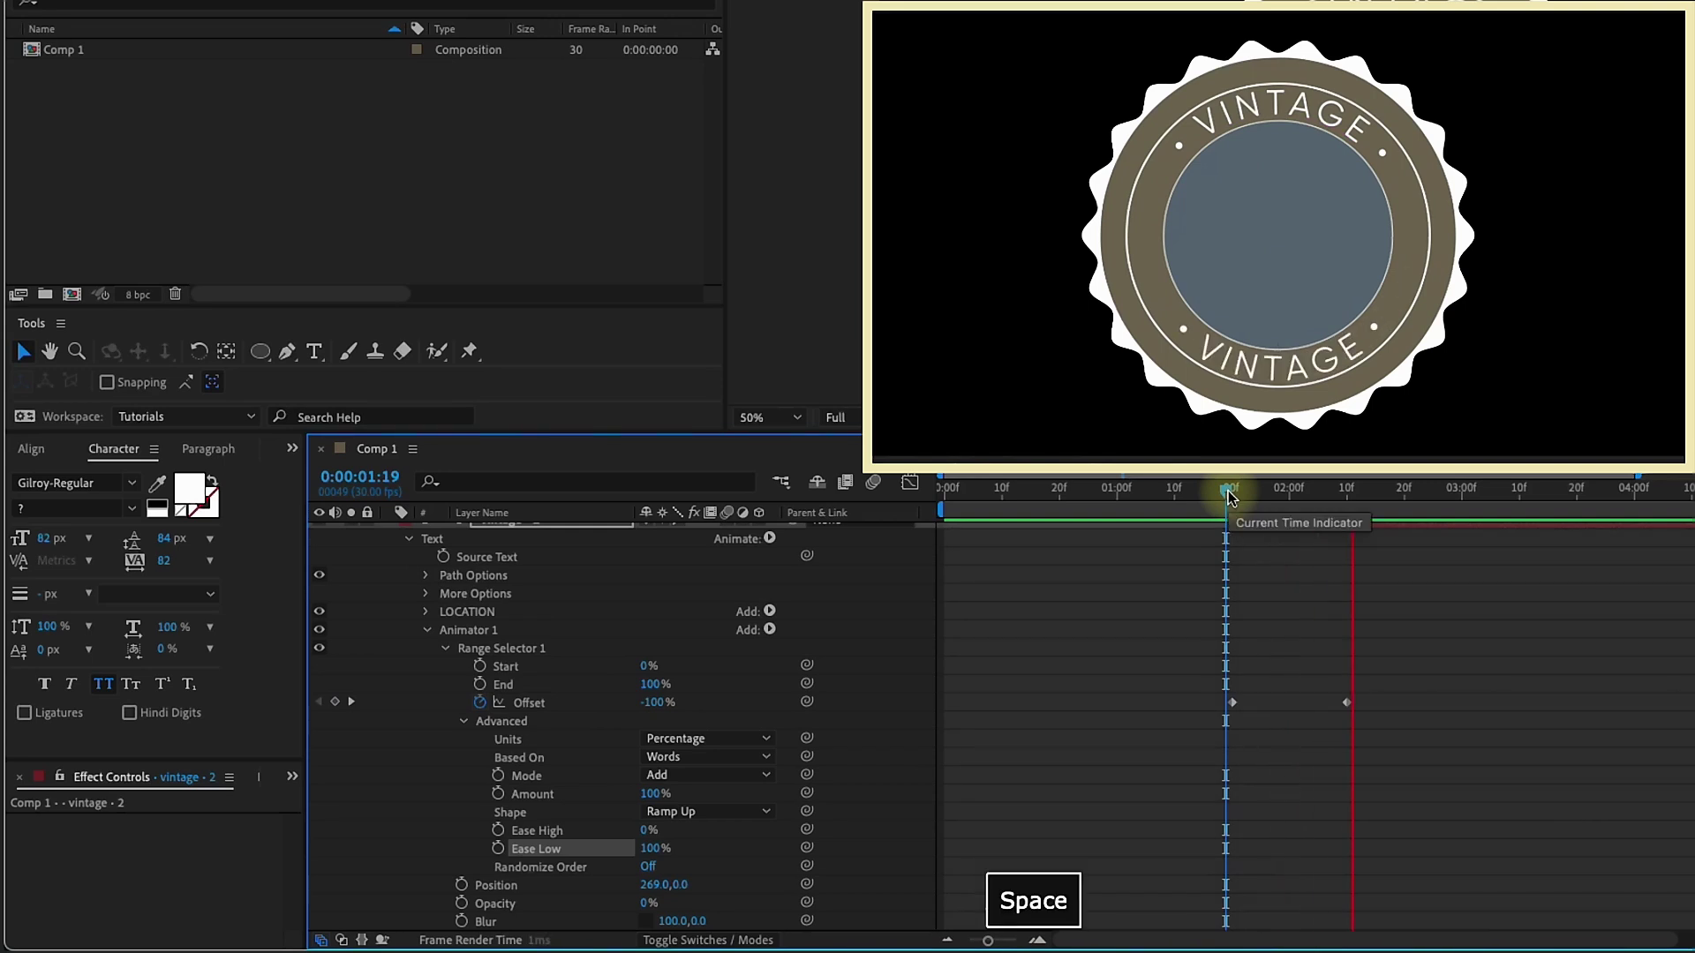
- Copy Animator 1 from vintage 2 onto the first VINTAGE layer, starting at 0:00:01:20
click(427, 629)
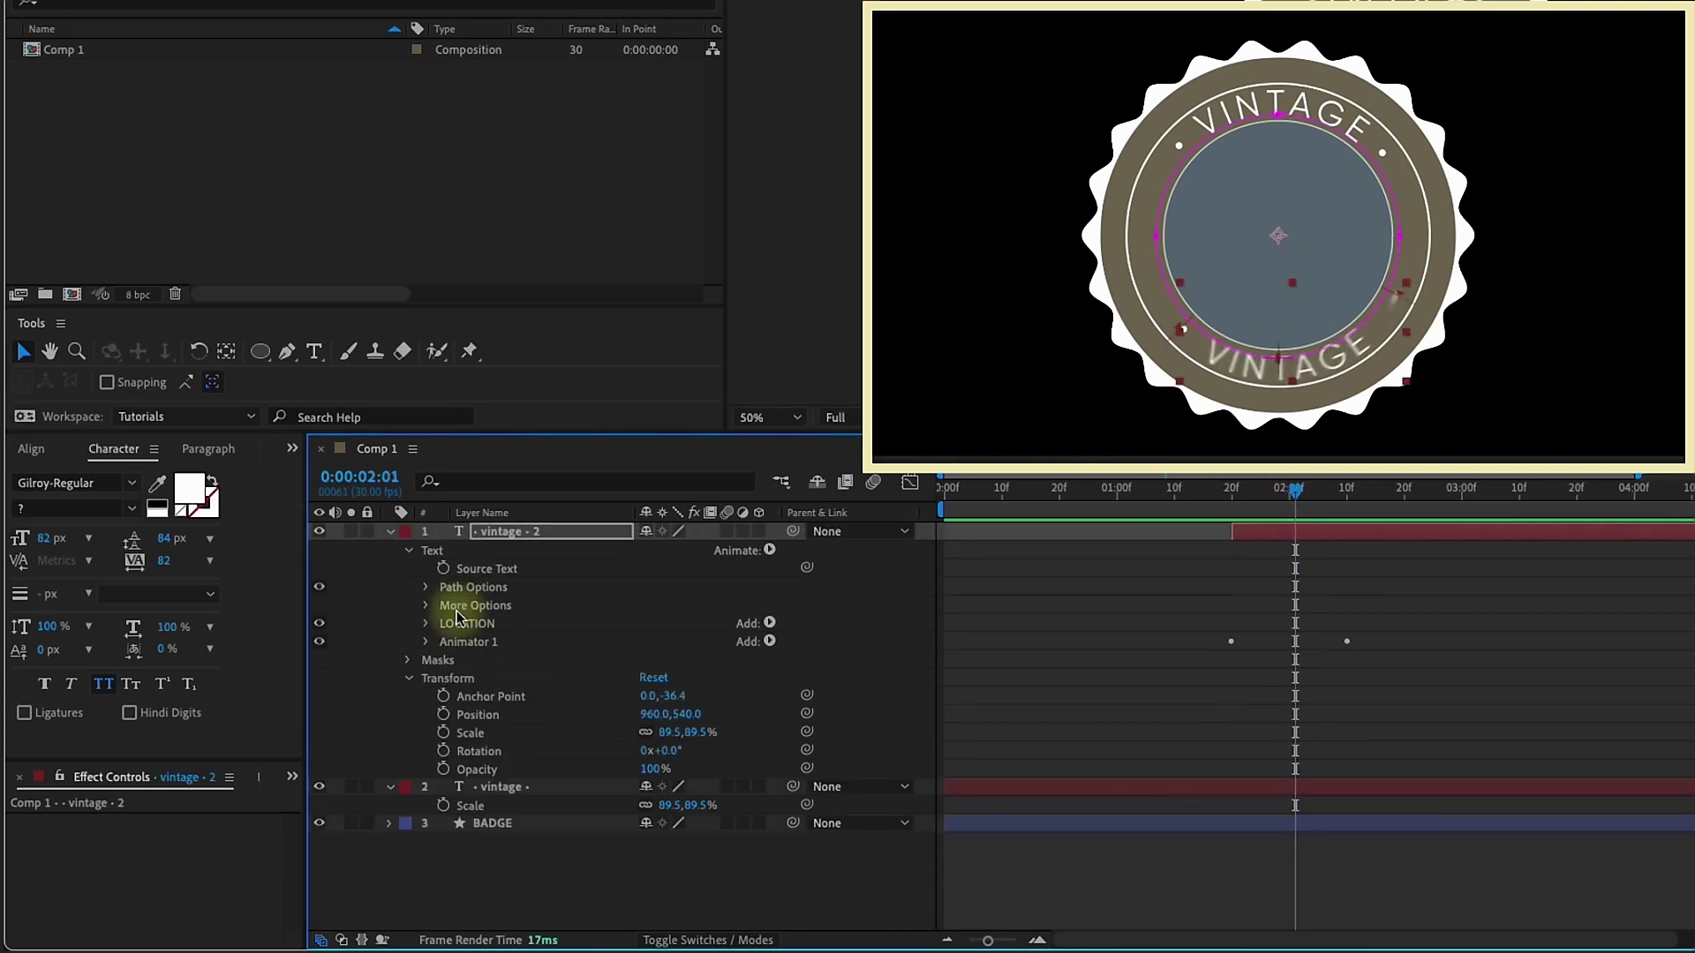
click(409, 681)
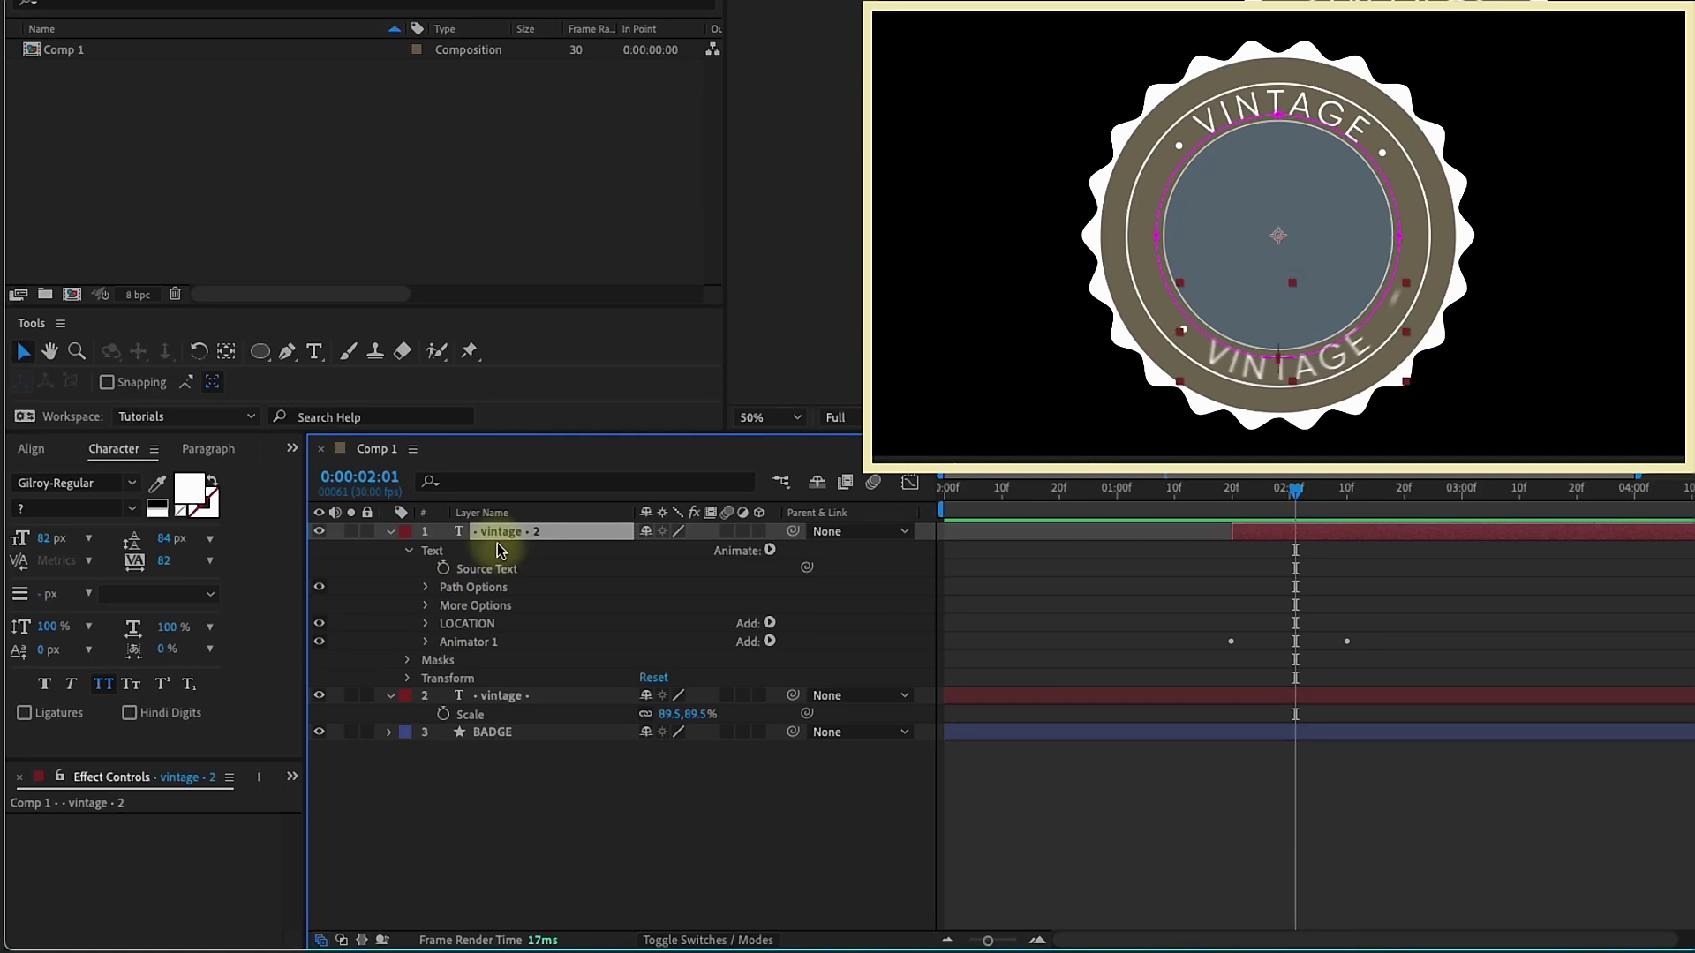
click(482, 643)
key(super+c)
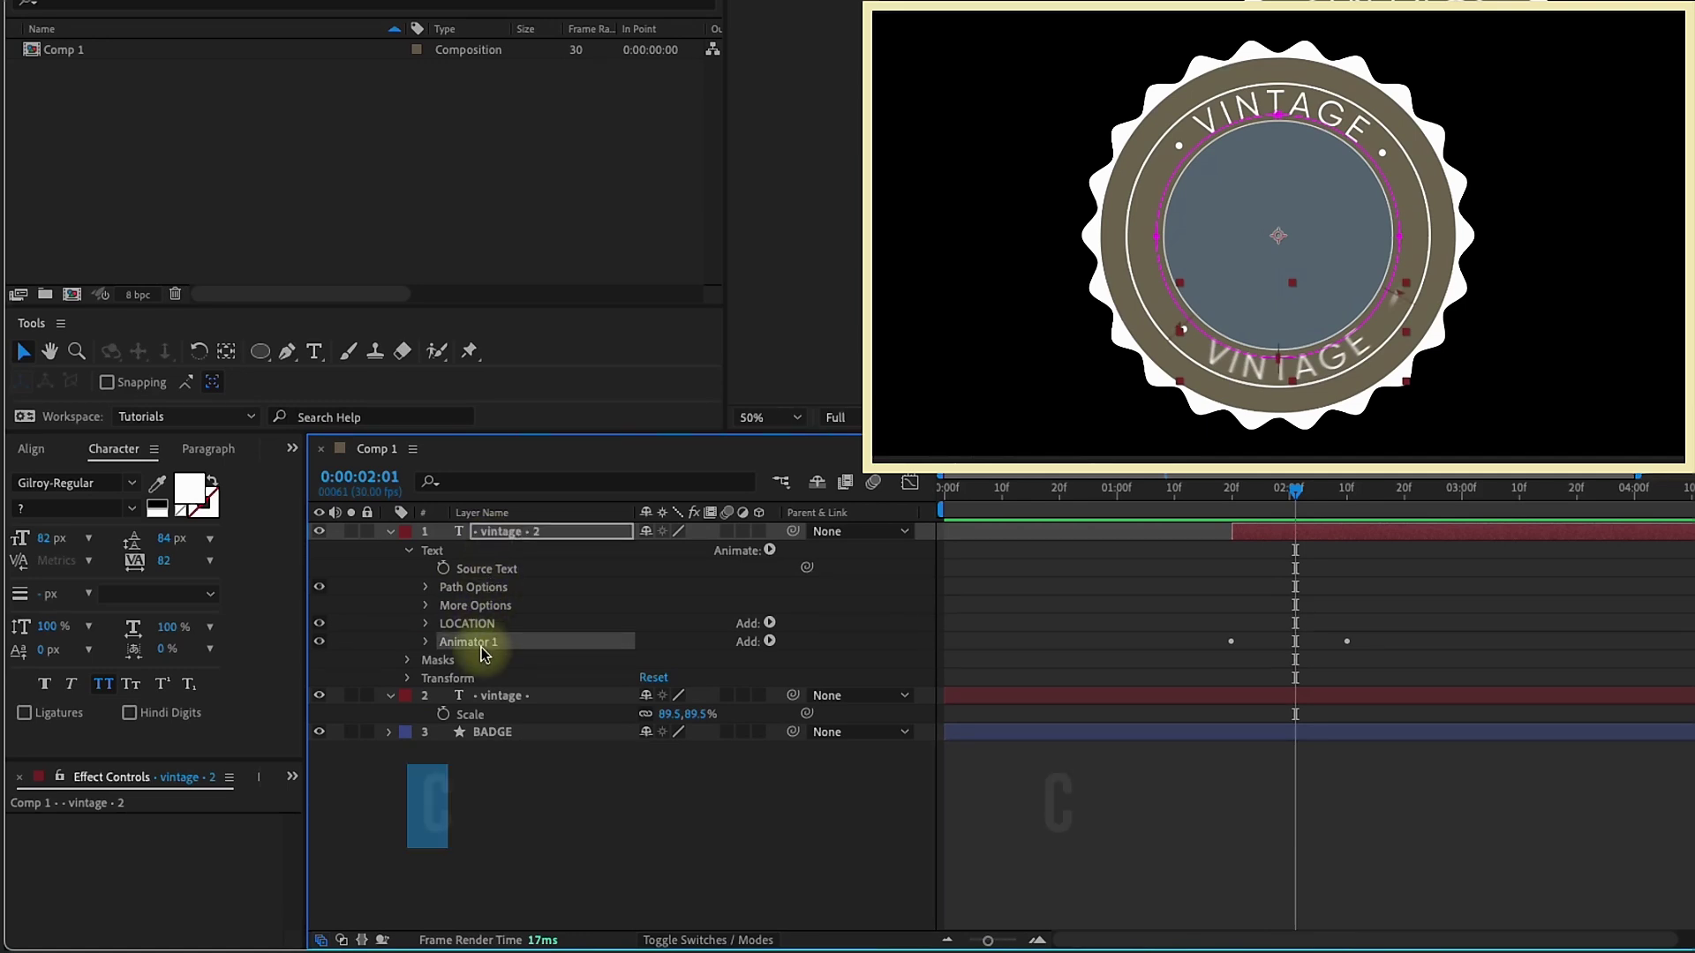
click(1234, 491)
click(1236, 706)
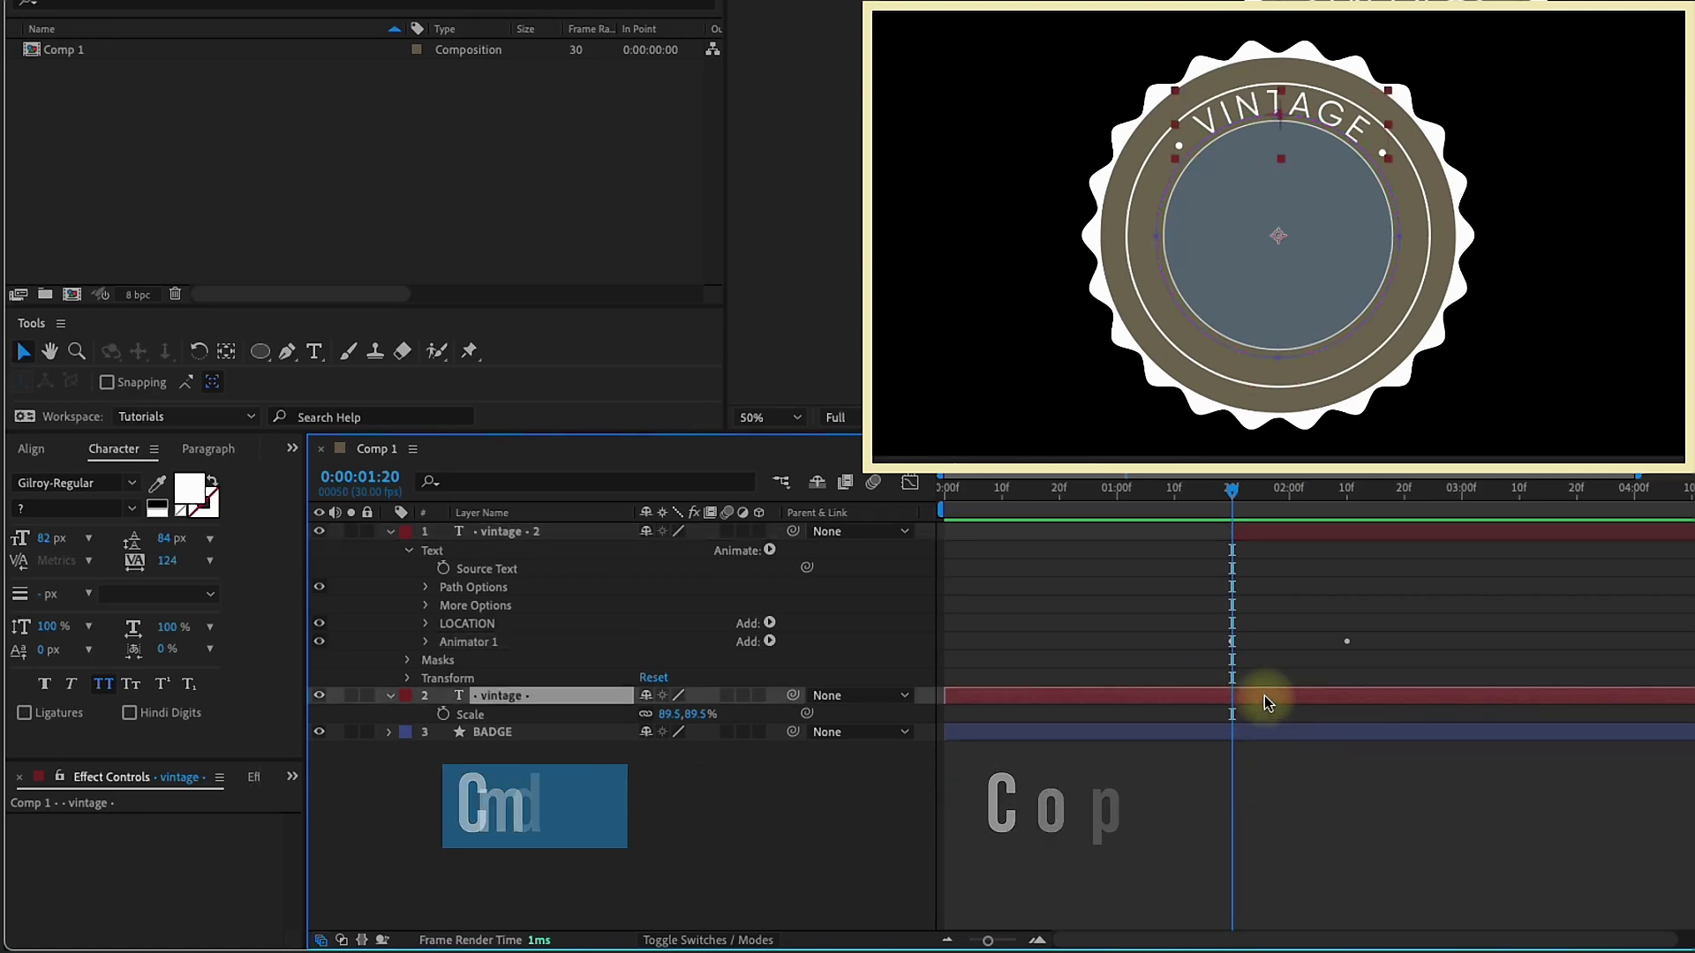
key(alt+bracketleft)
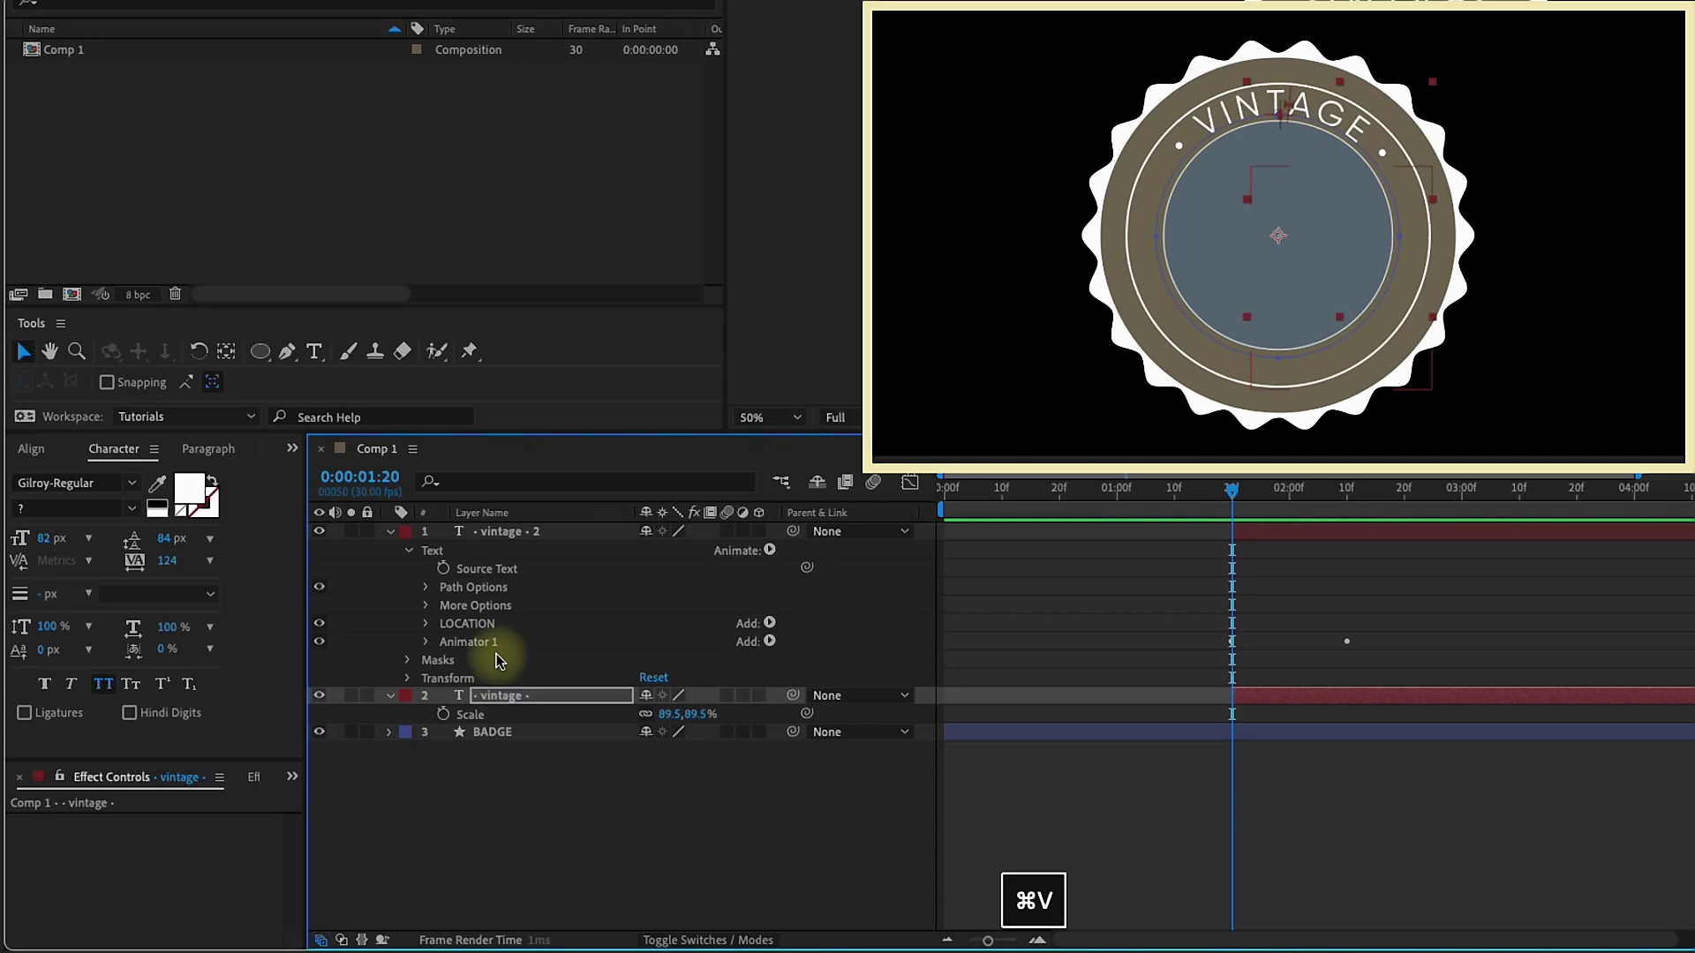
drag(1232, 491, 1295, 487)
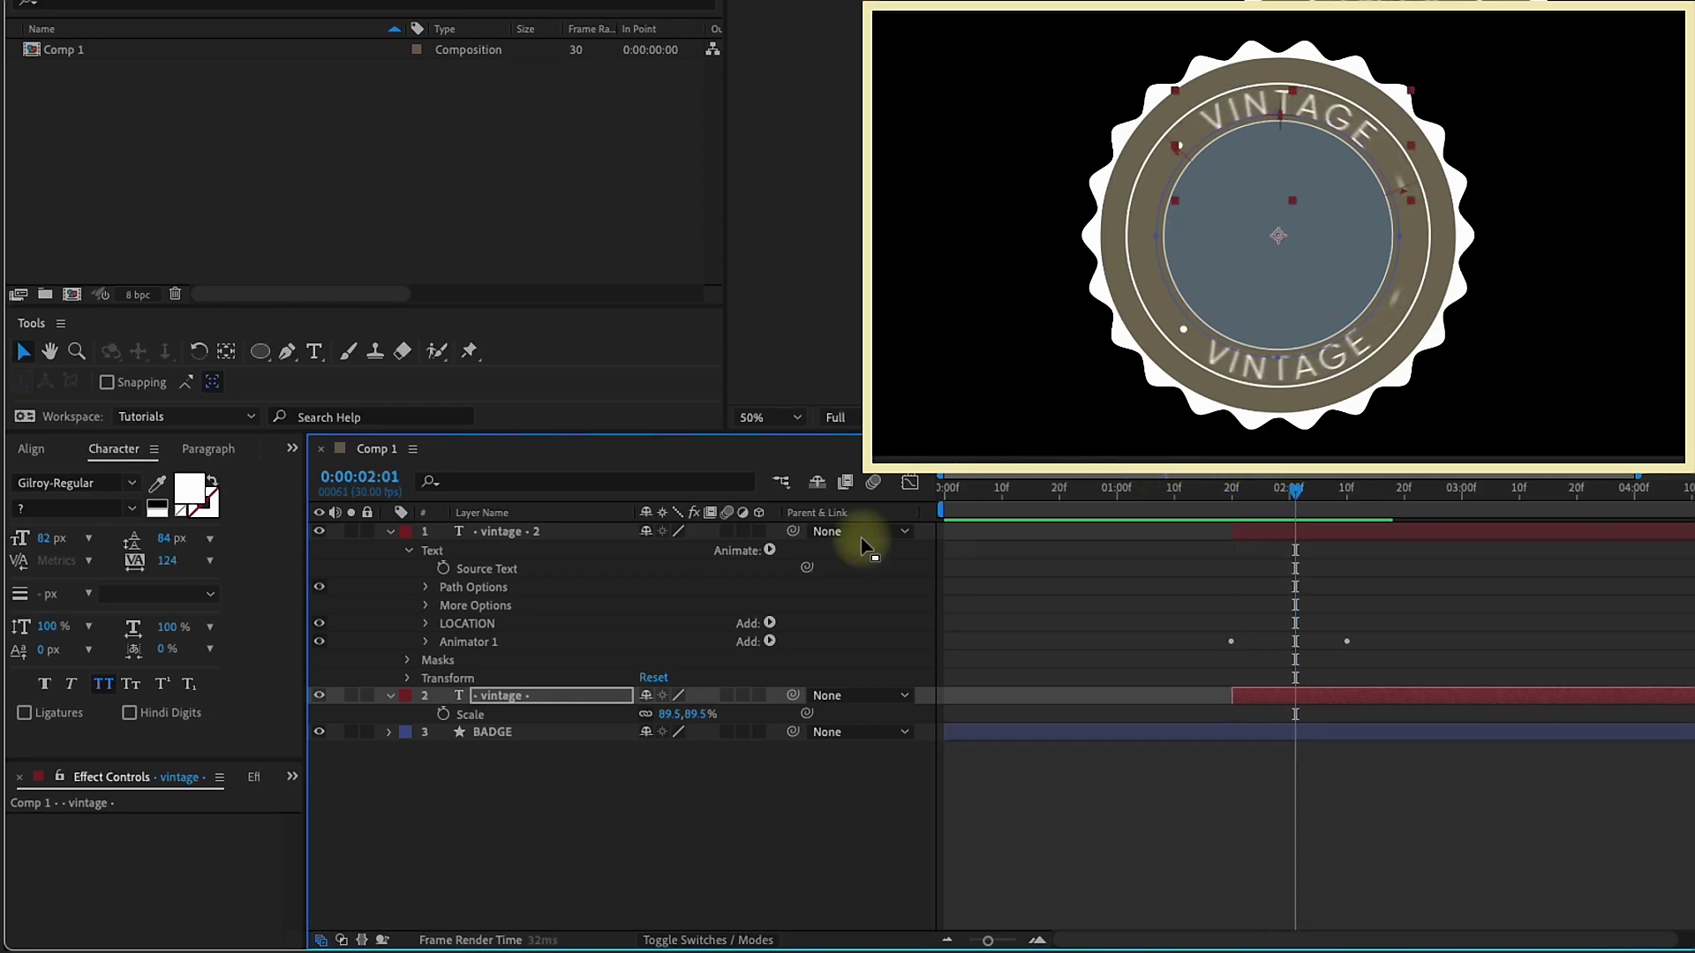
click(390, 696)
- Make the pasted animator's Position X negative, -269, on the upper VINTAGE text
click(390, 695)
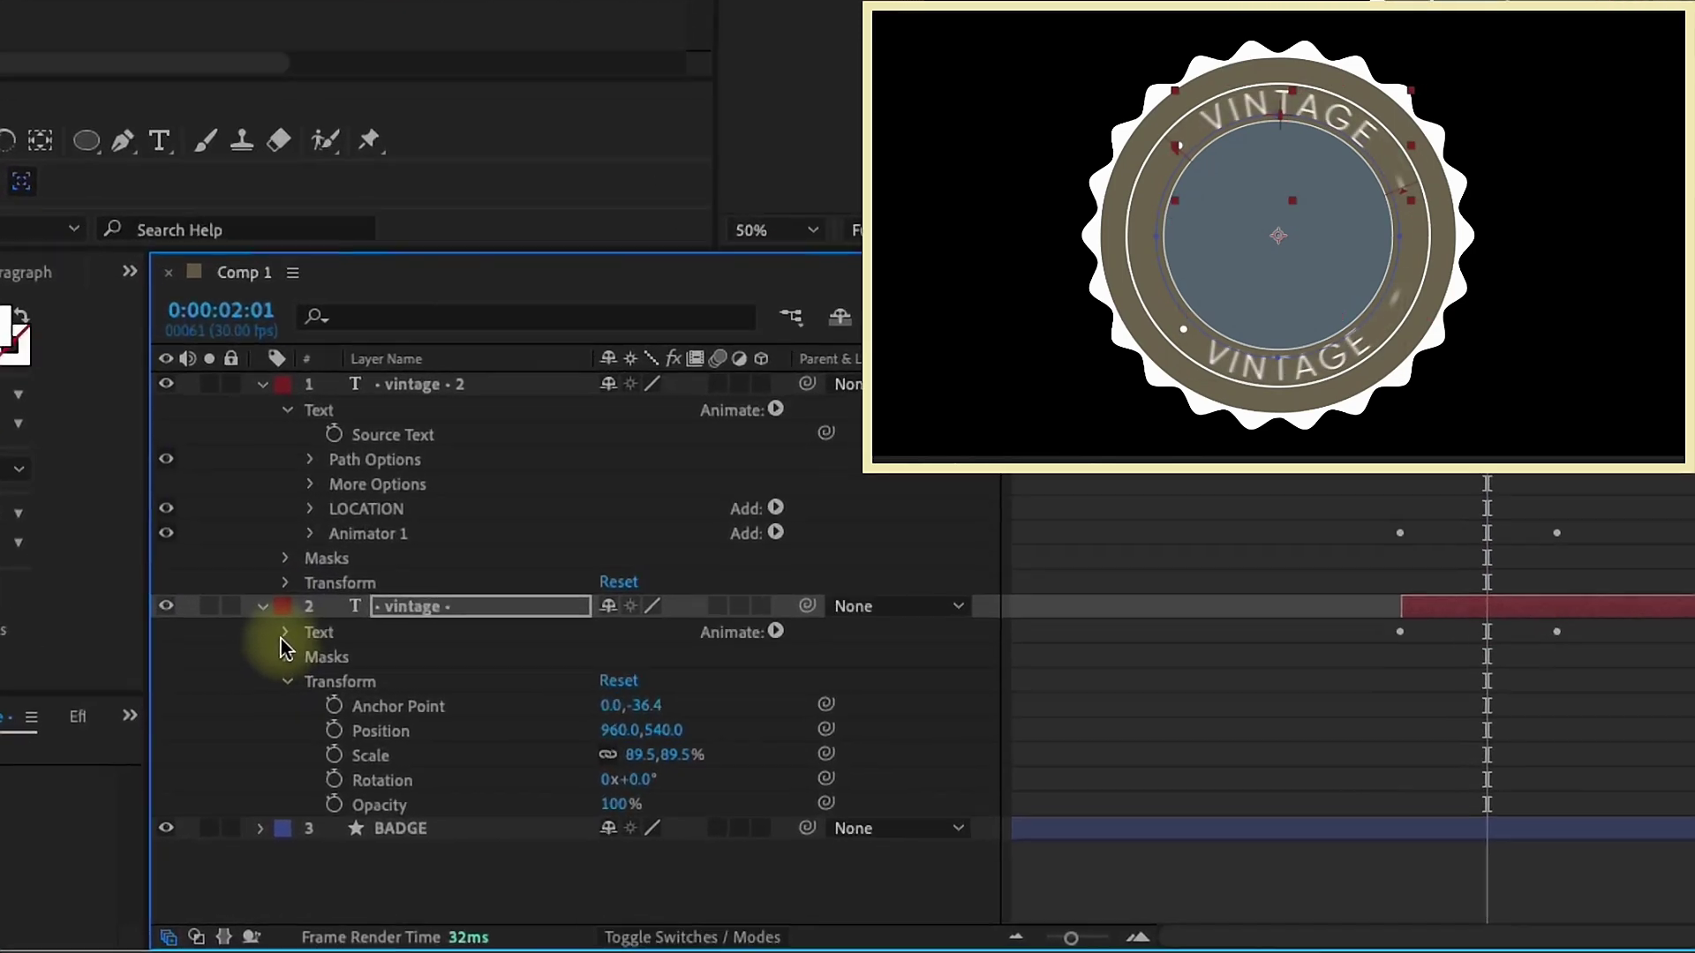
click(284, 633)
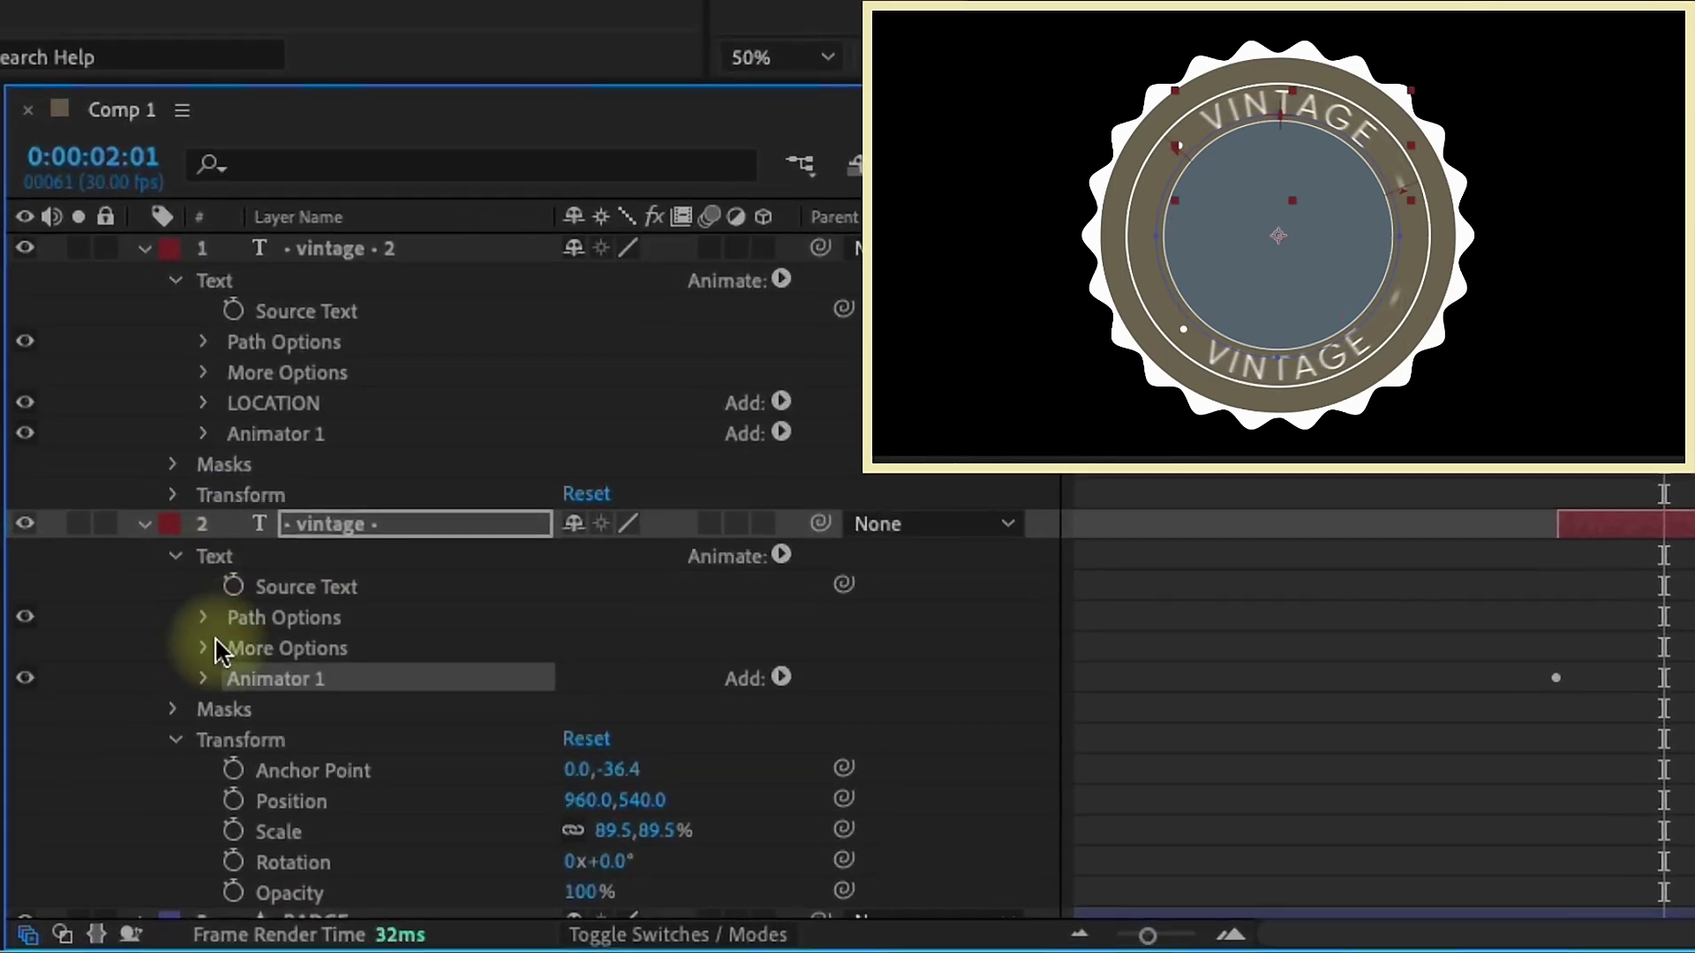
click(312, 730)
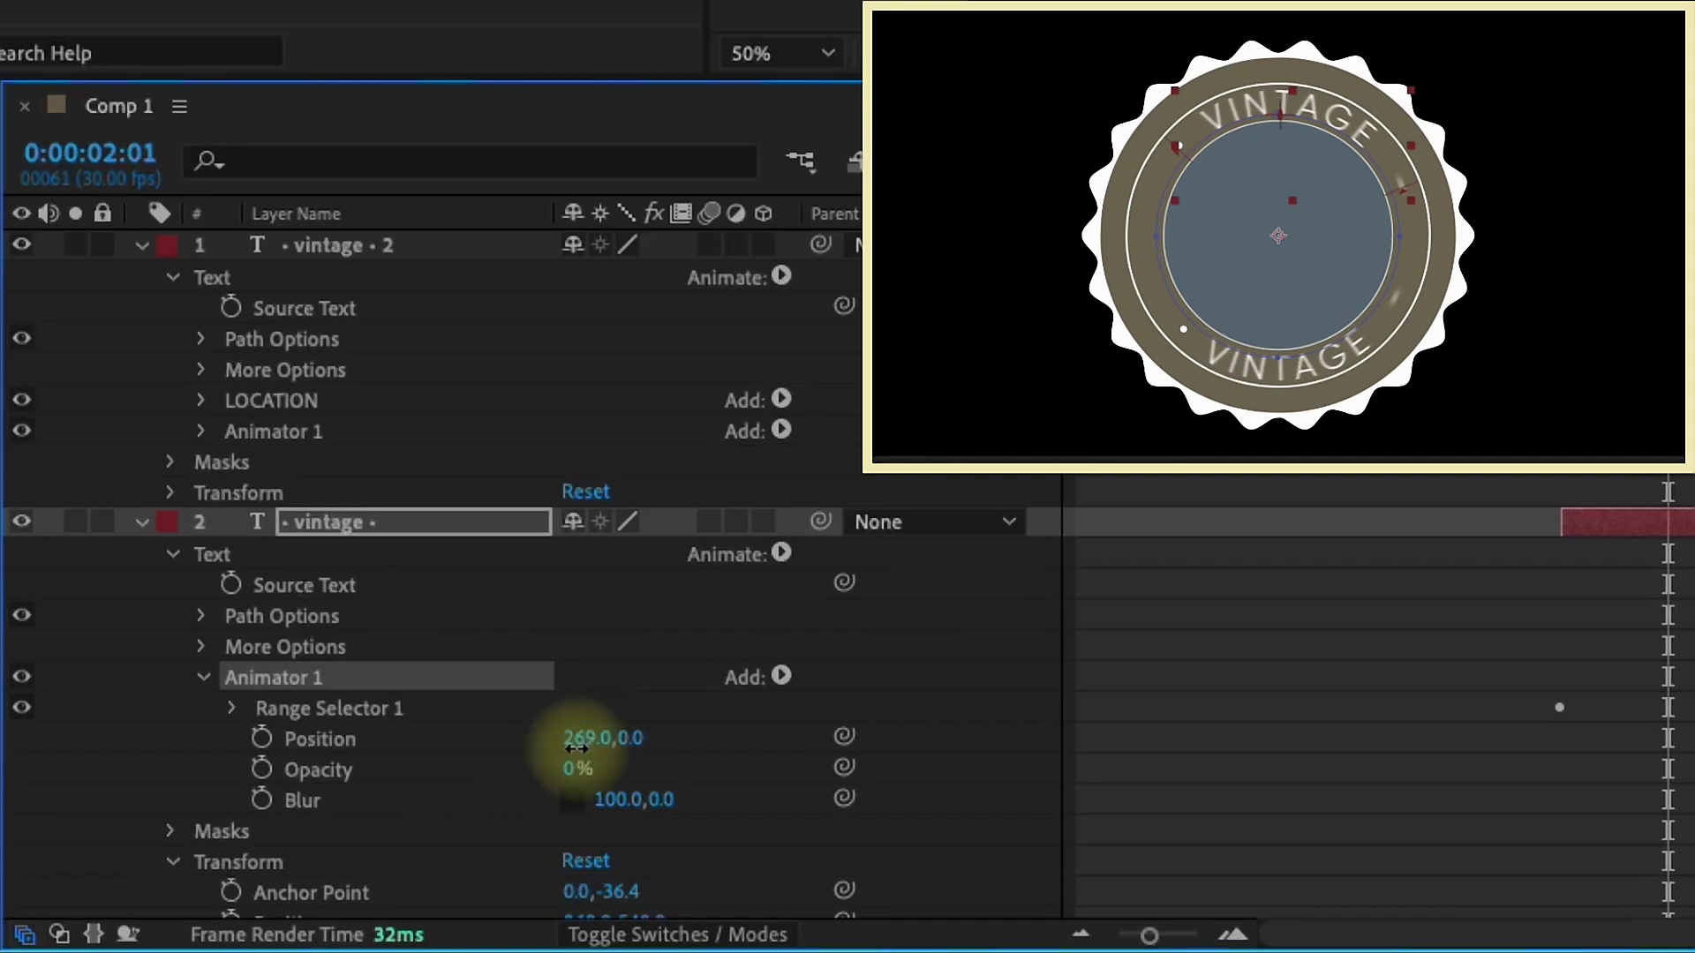
click(576, 742)
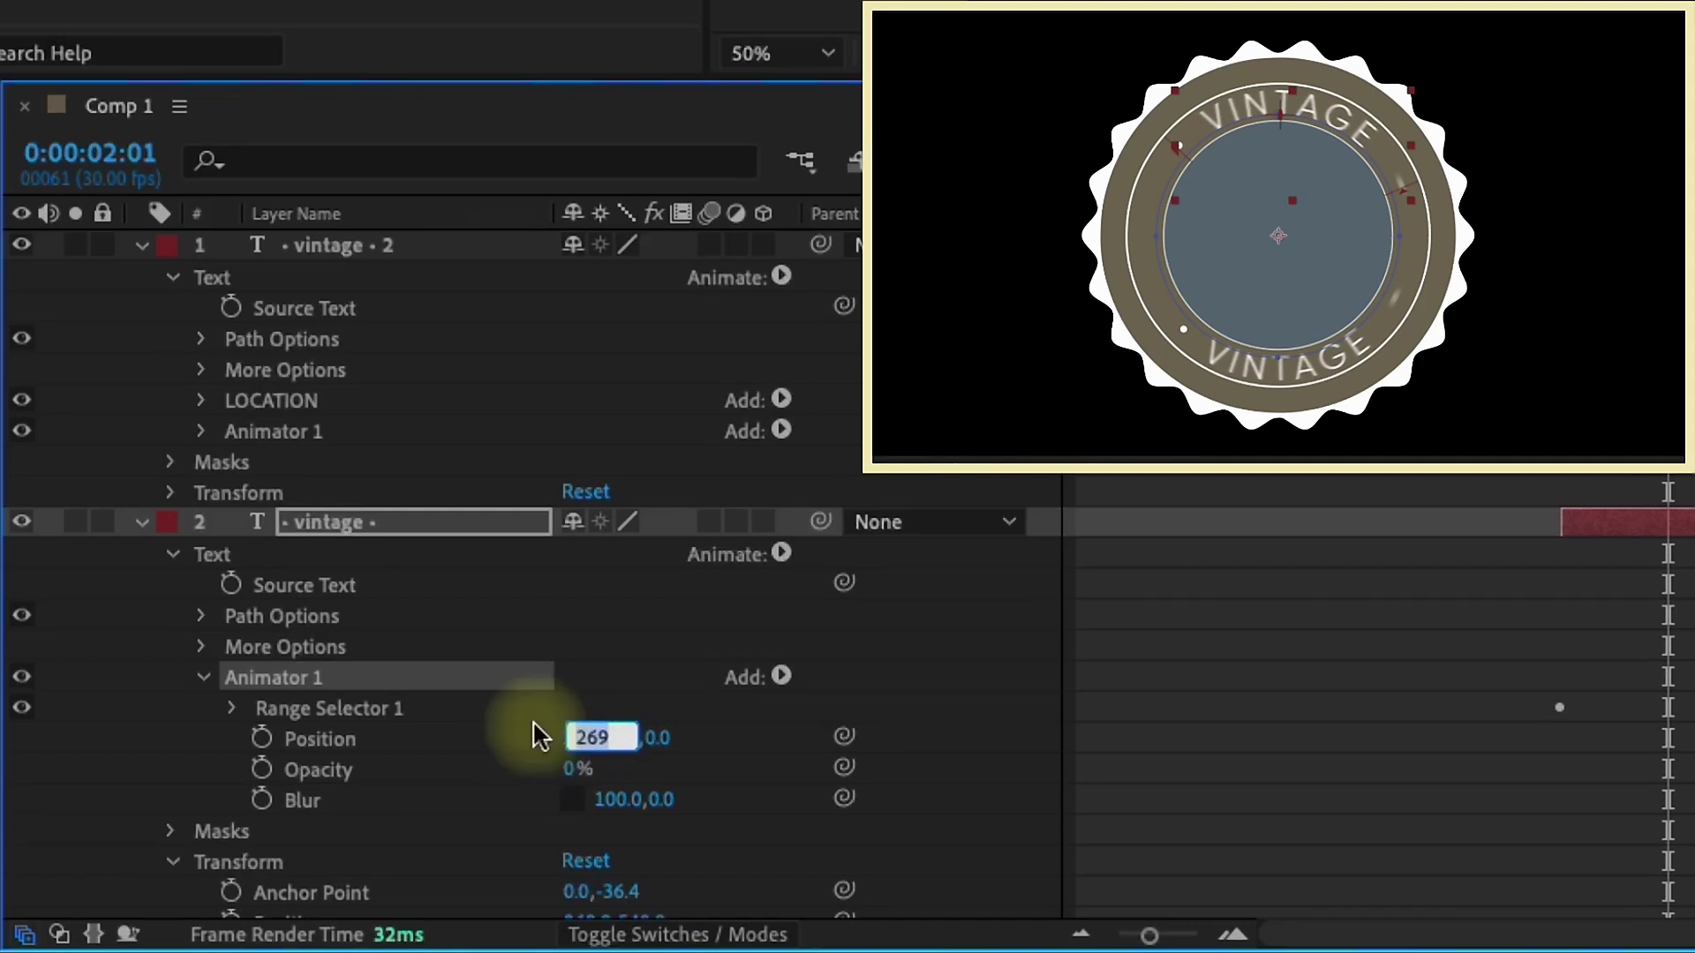
key(Left)
text(-)
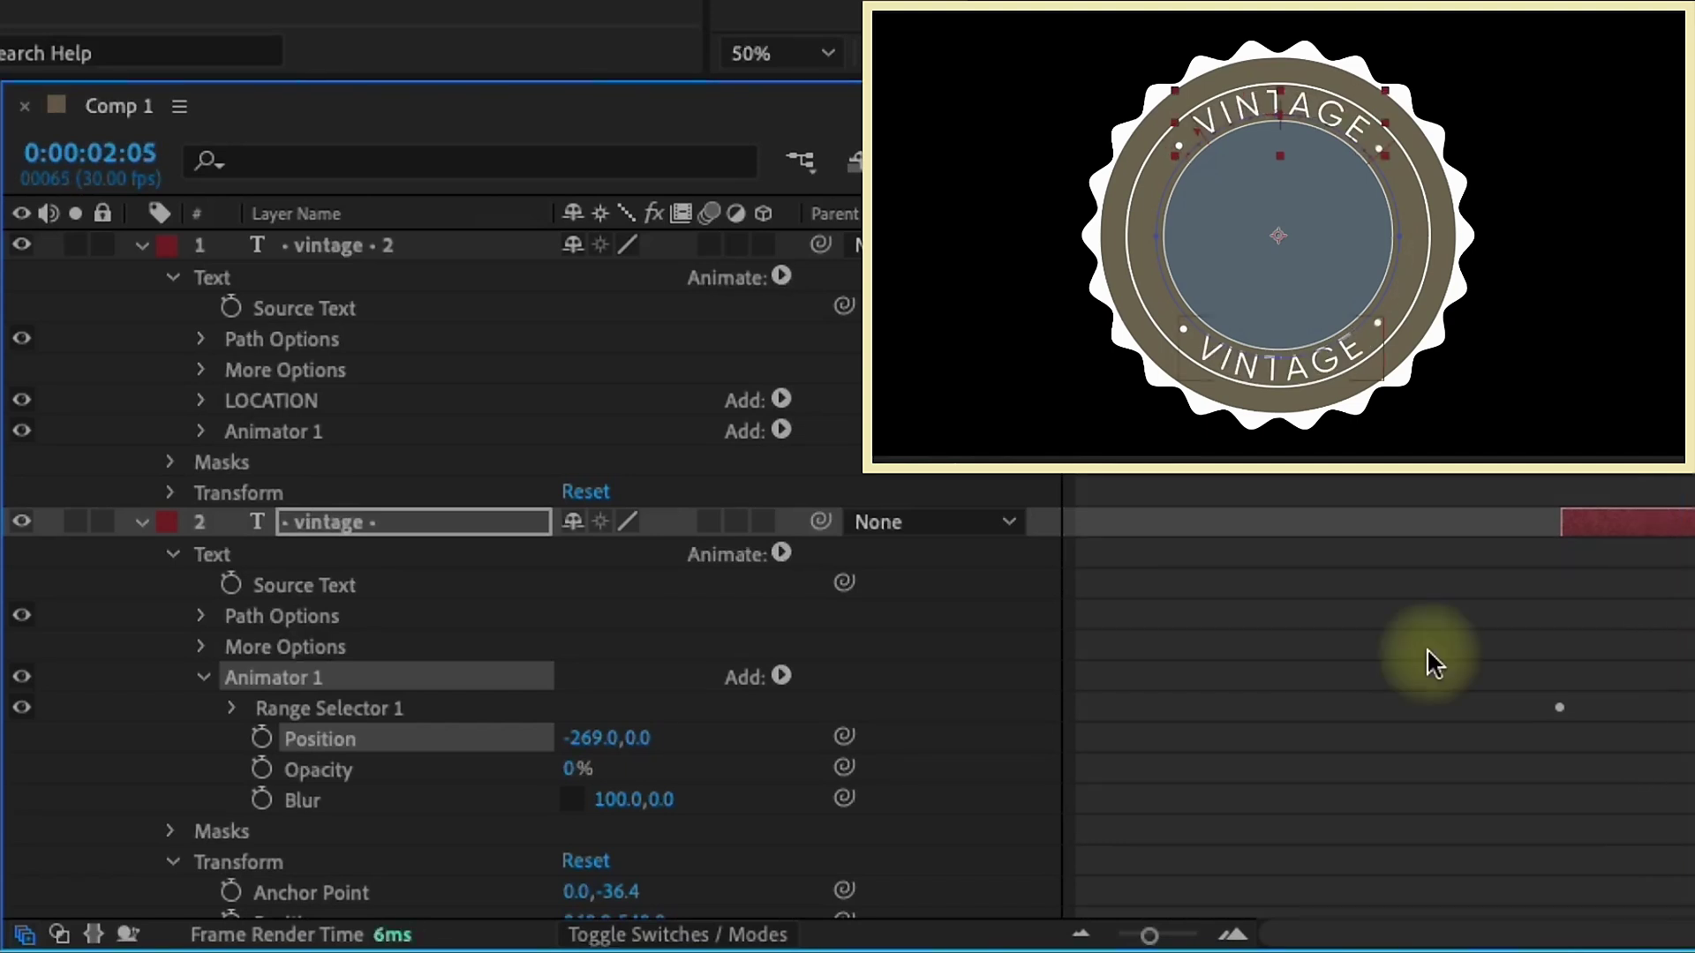
- Change the upper animator's Shape to Ramp Down and time-reverse its Offset keyframes
click(234, 707)
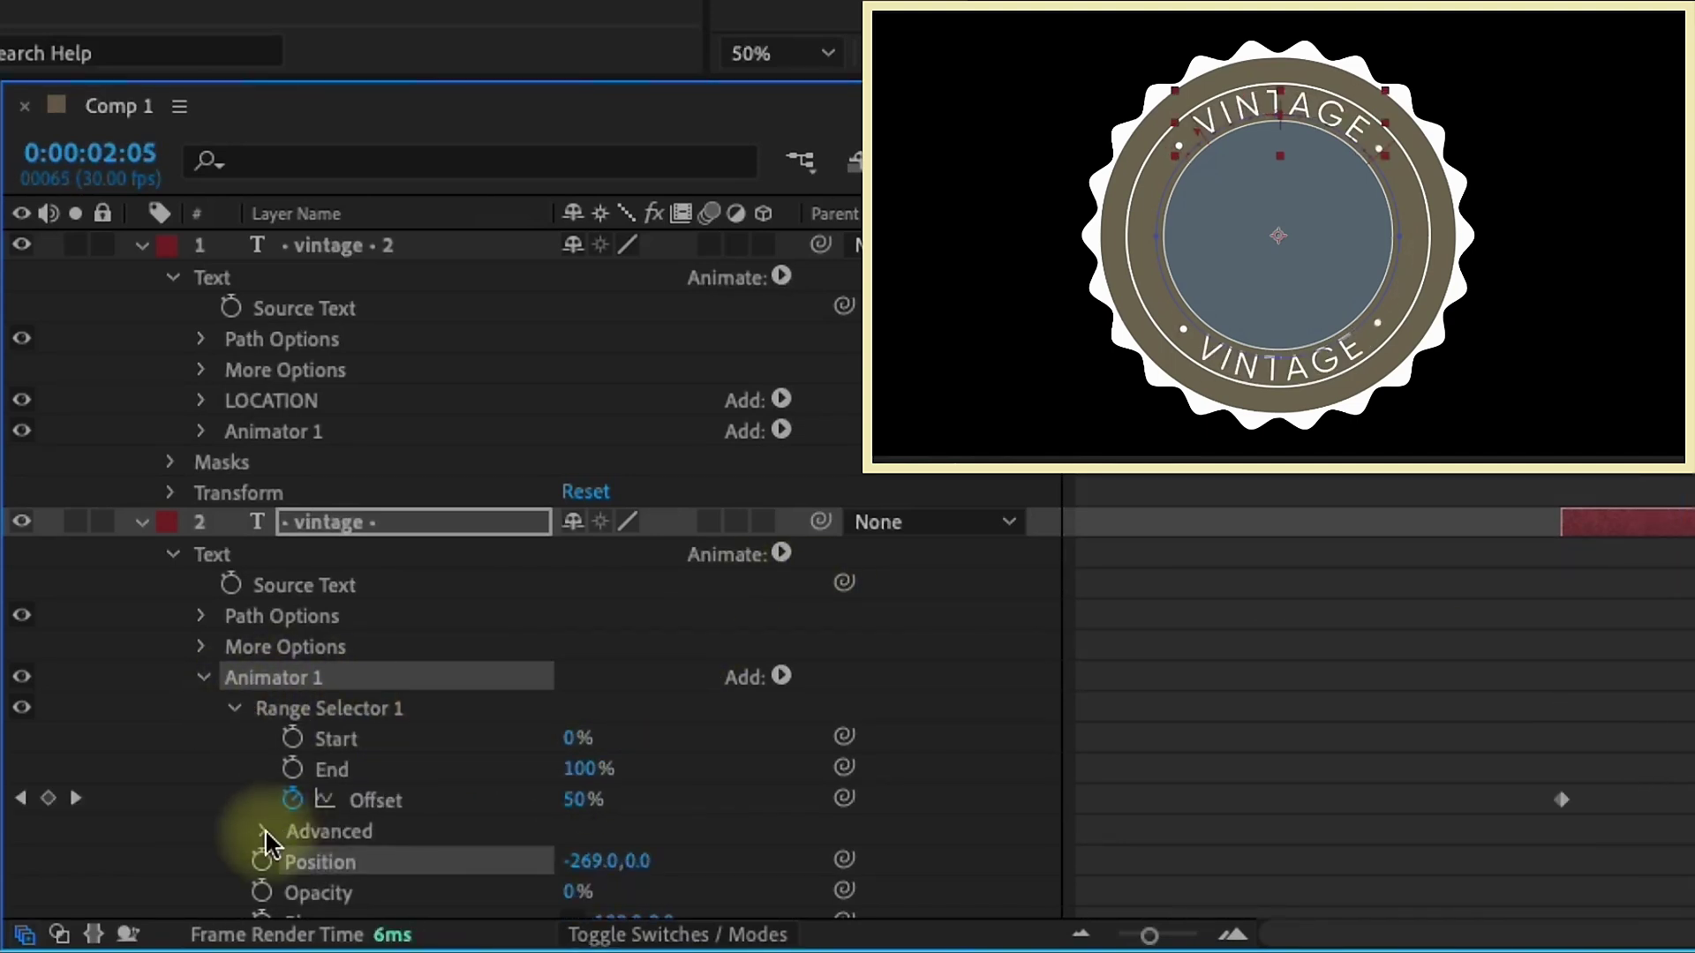
click(265, 831)
click(659, 658)
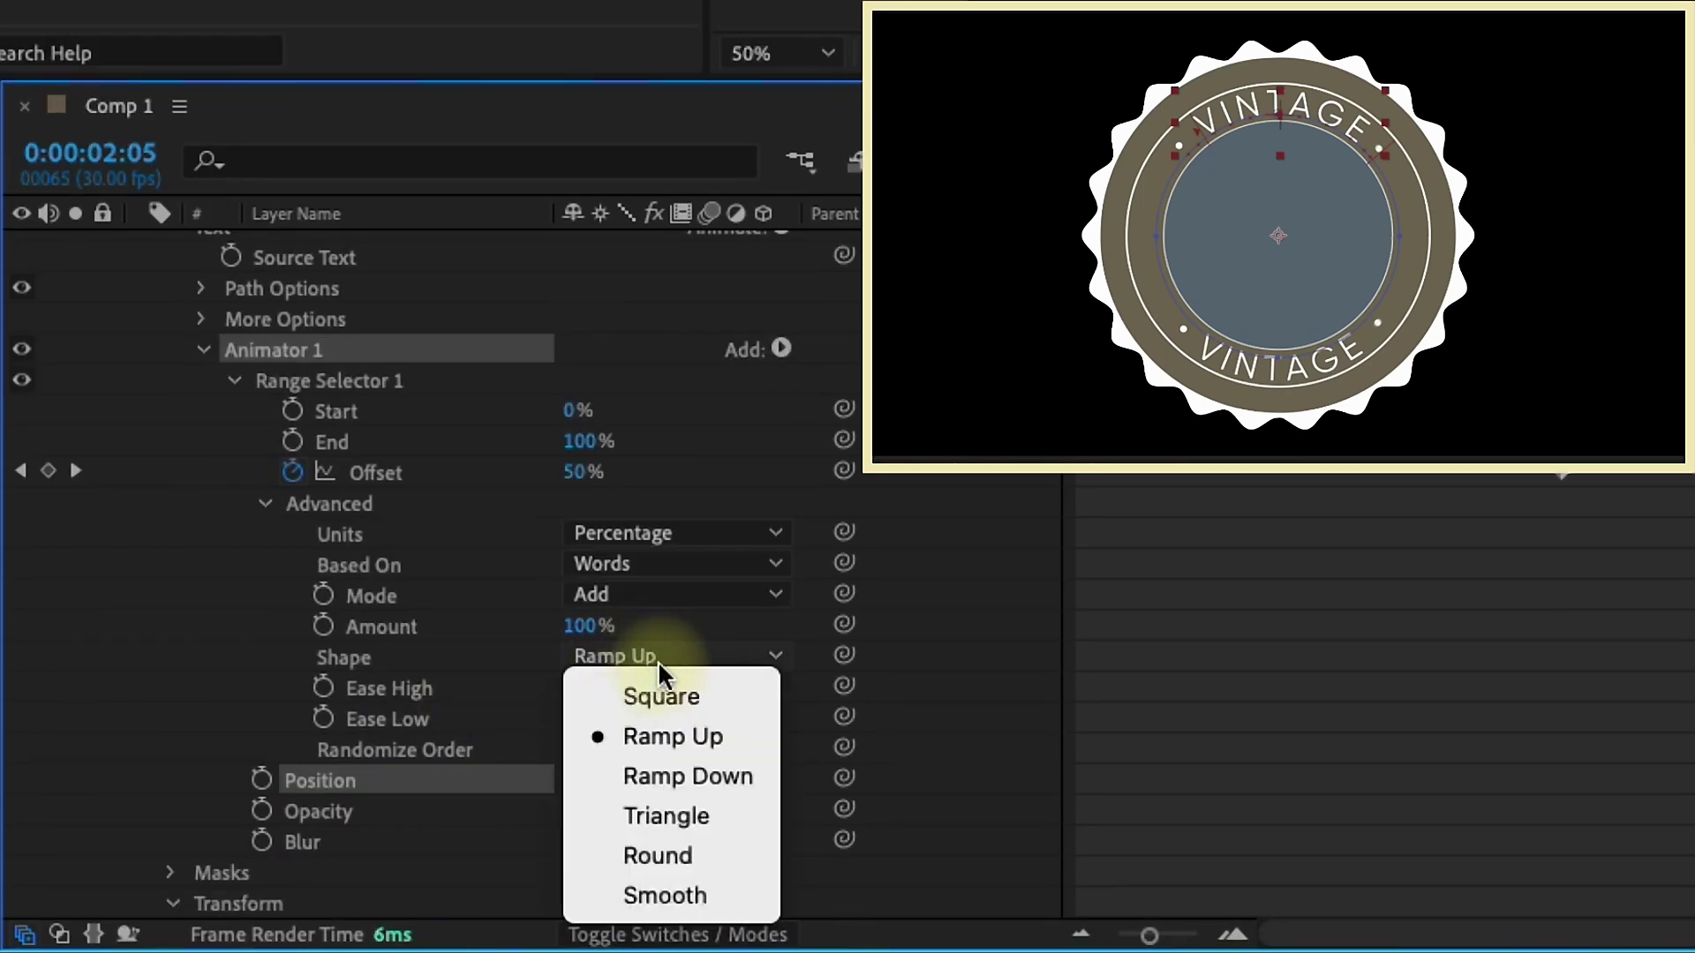
click(688, 776)
drag(943, 549, 1357, 638)
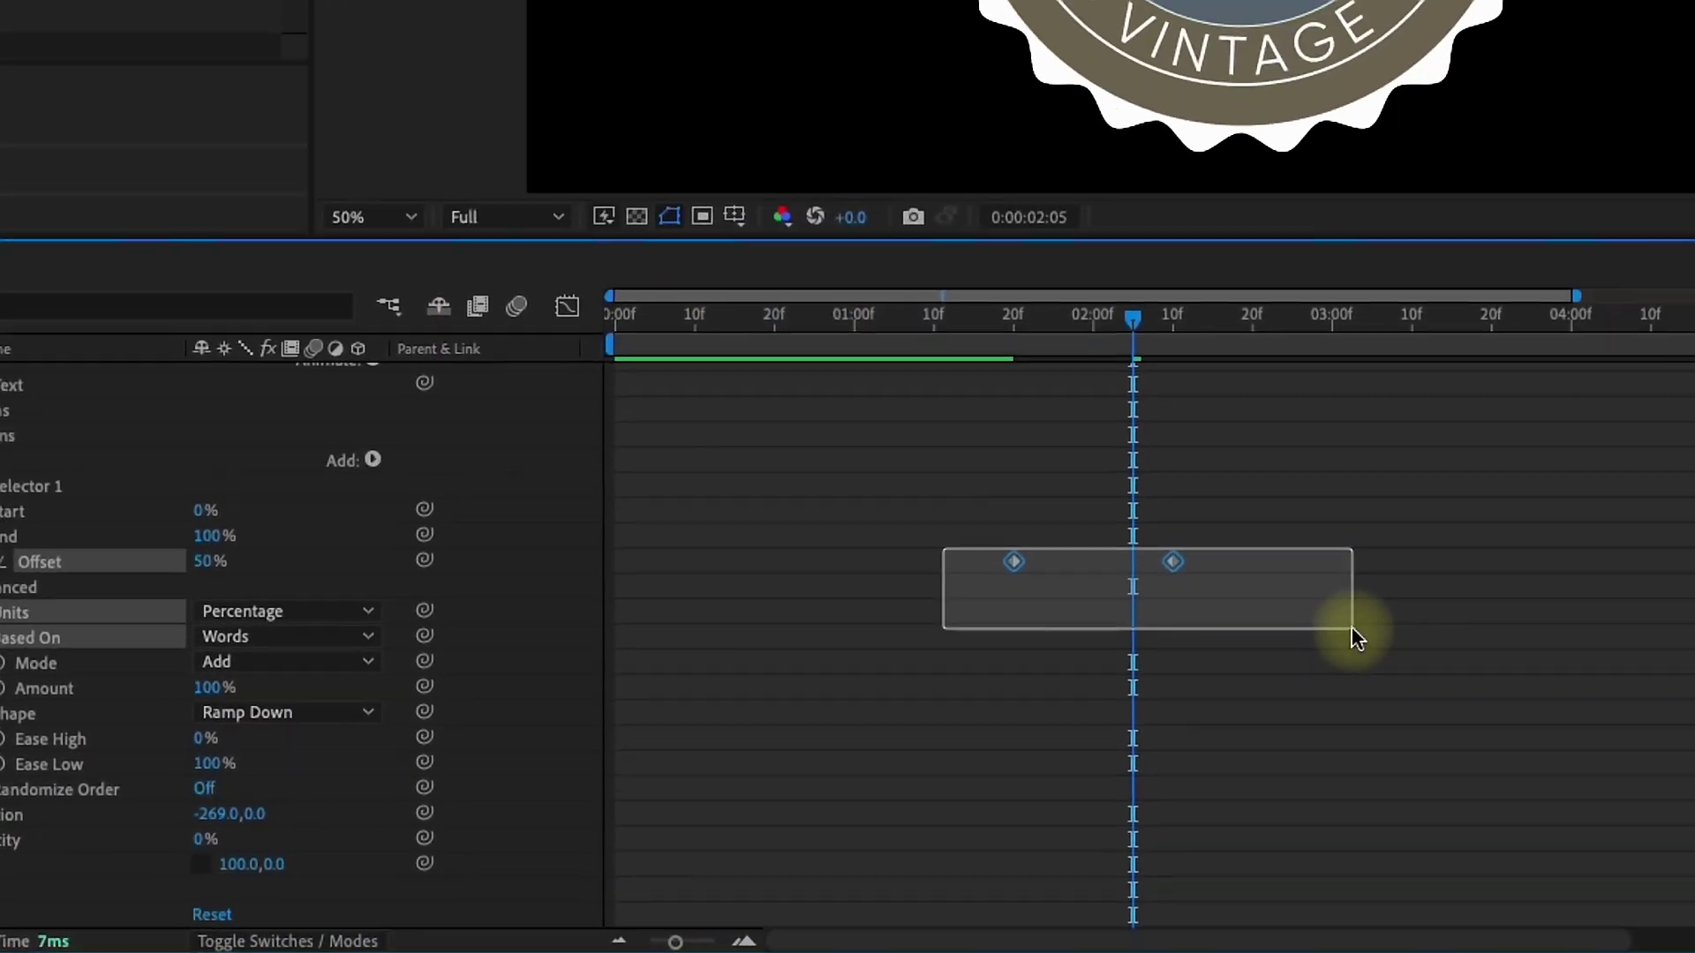
right_click(1170, 562)
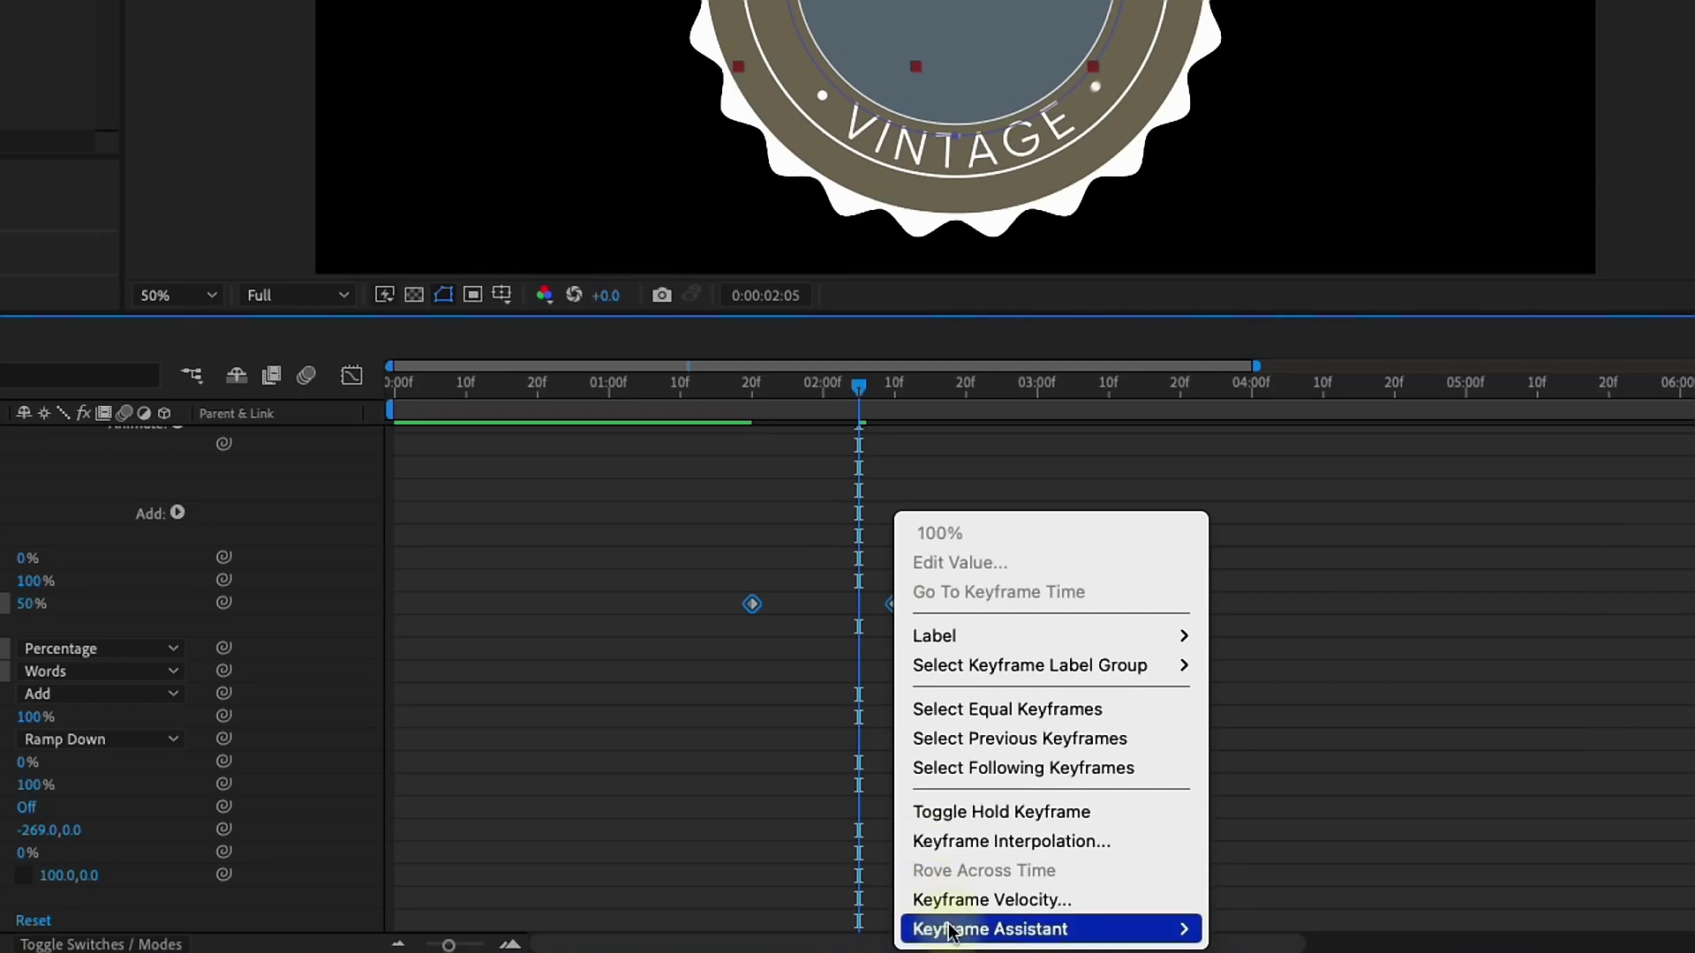
mouse_move(951, 931)
click(1267, 930)
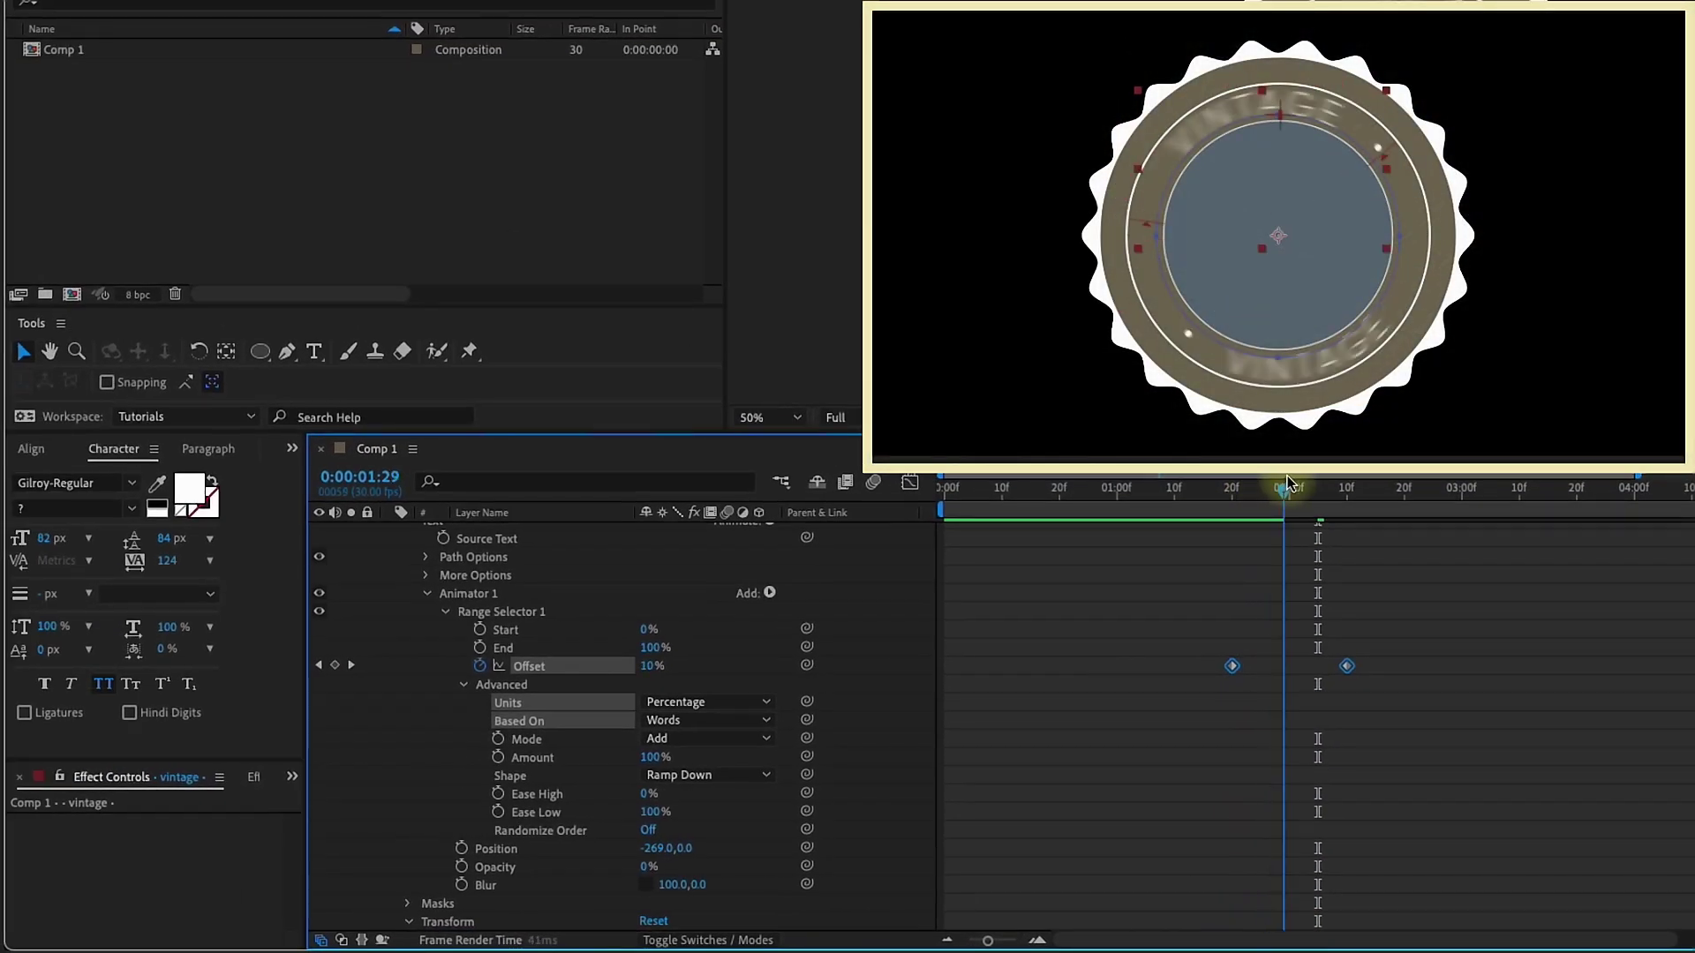
drag(1287, 483, 1240, 476)
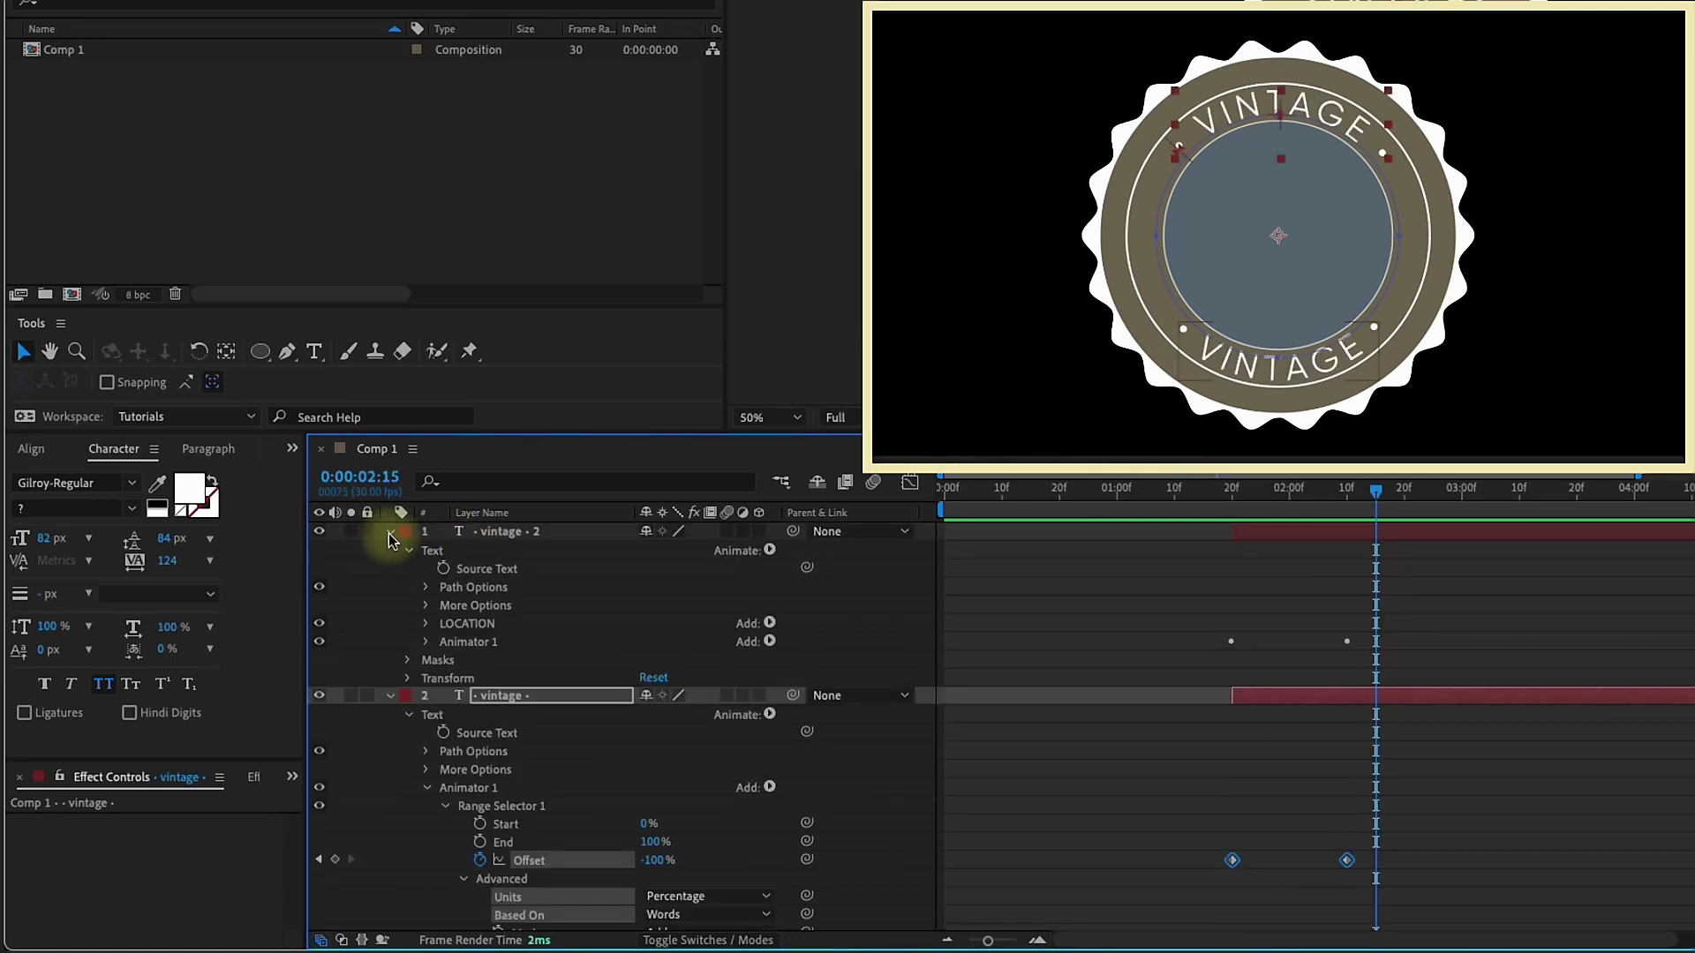
- Move both VINTAGE layers' in-points to 0:00:00:20 and preview the animation
click(389, 531)
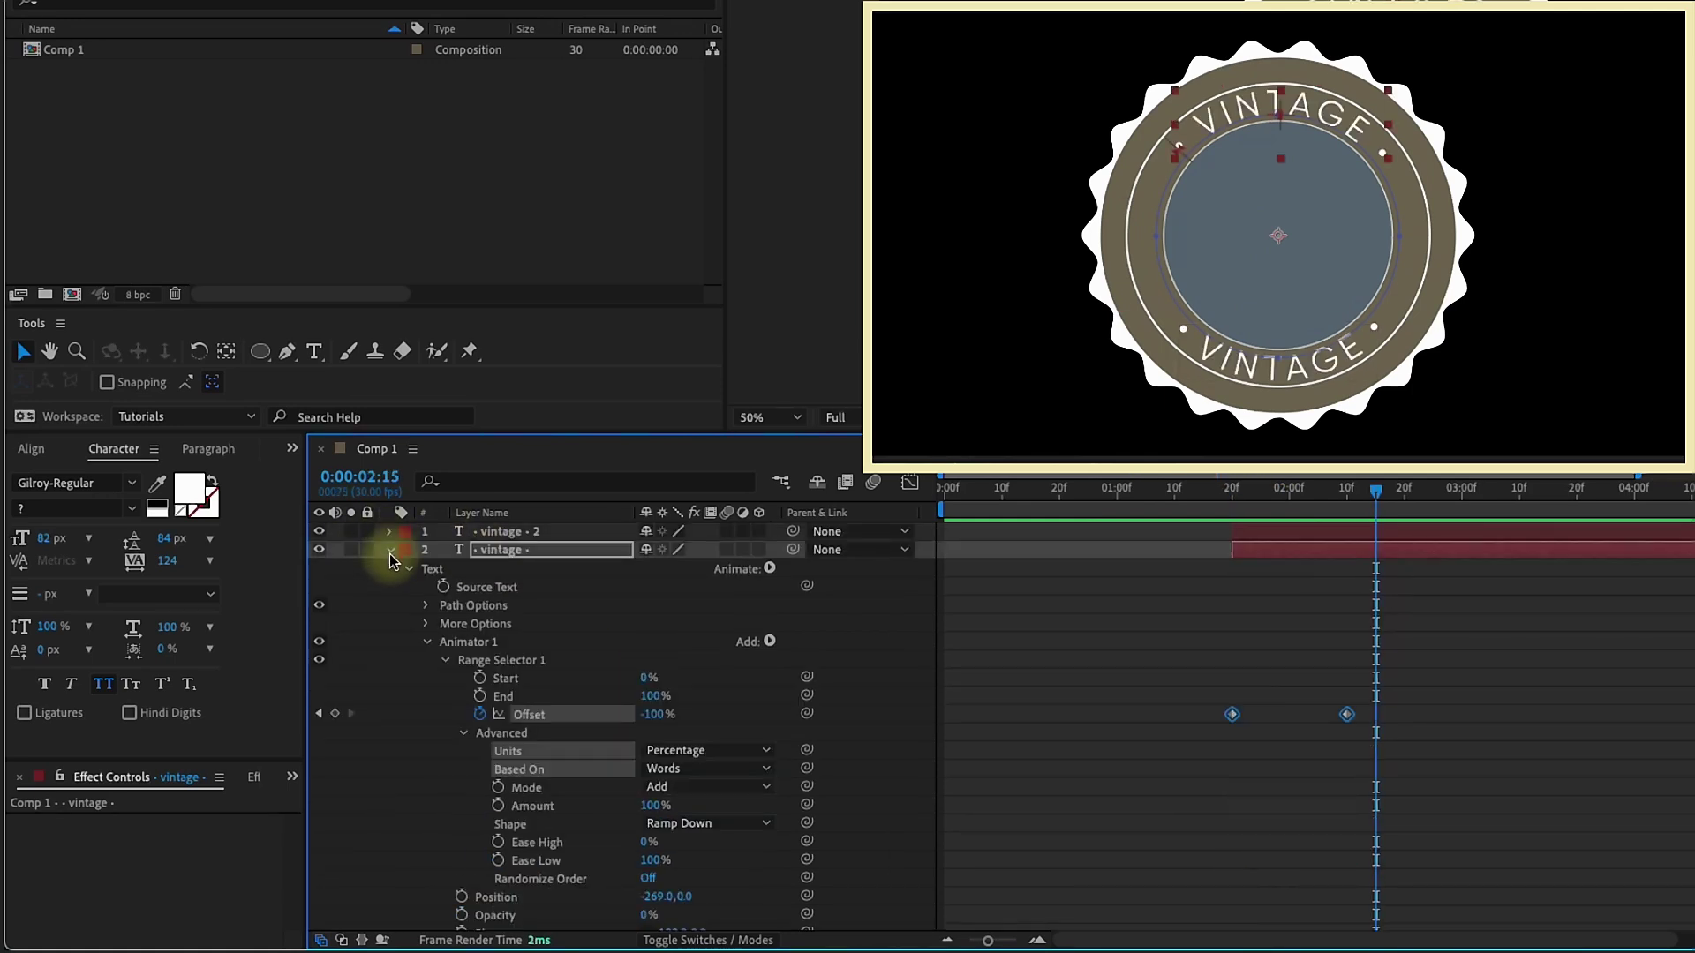
click(389, 549)
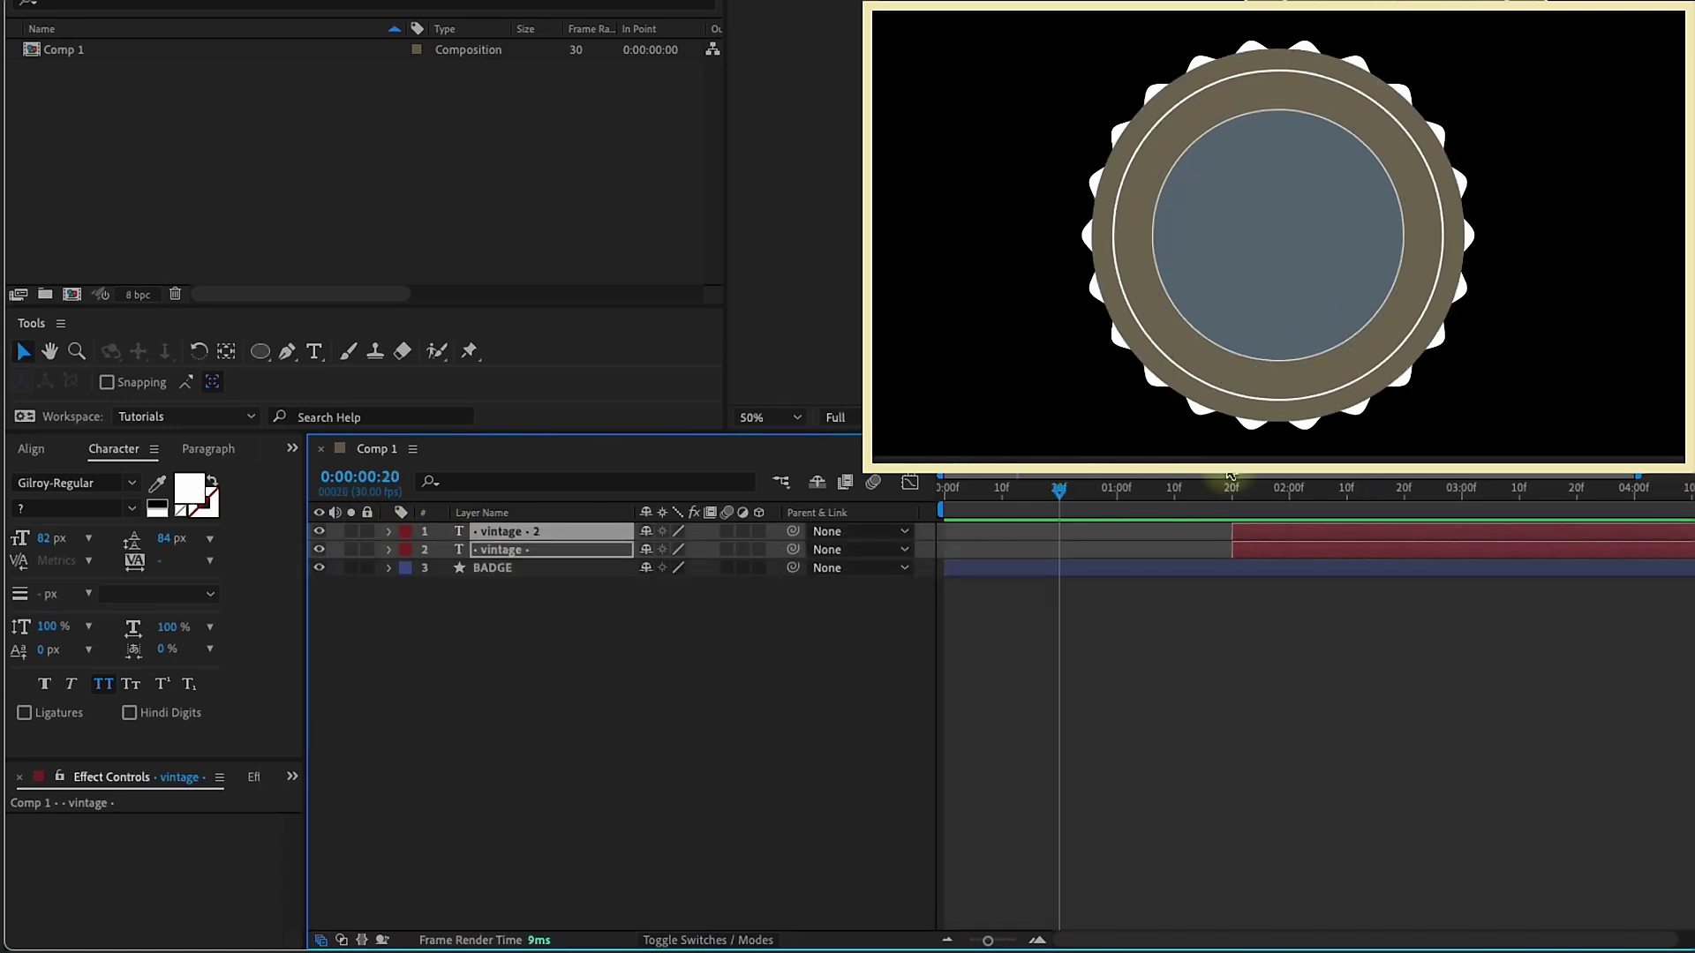
key(bracketleft)
key(space)
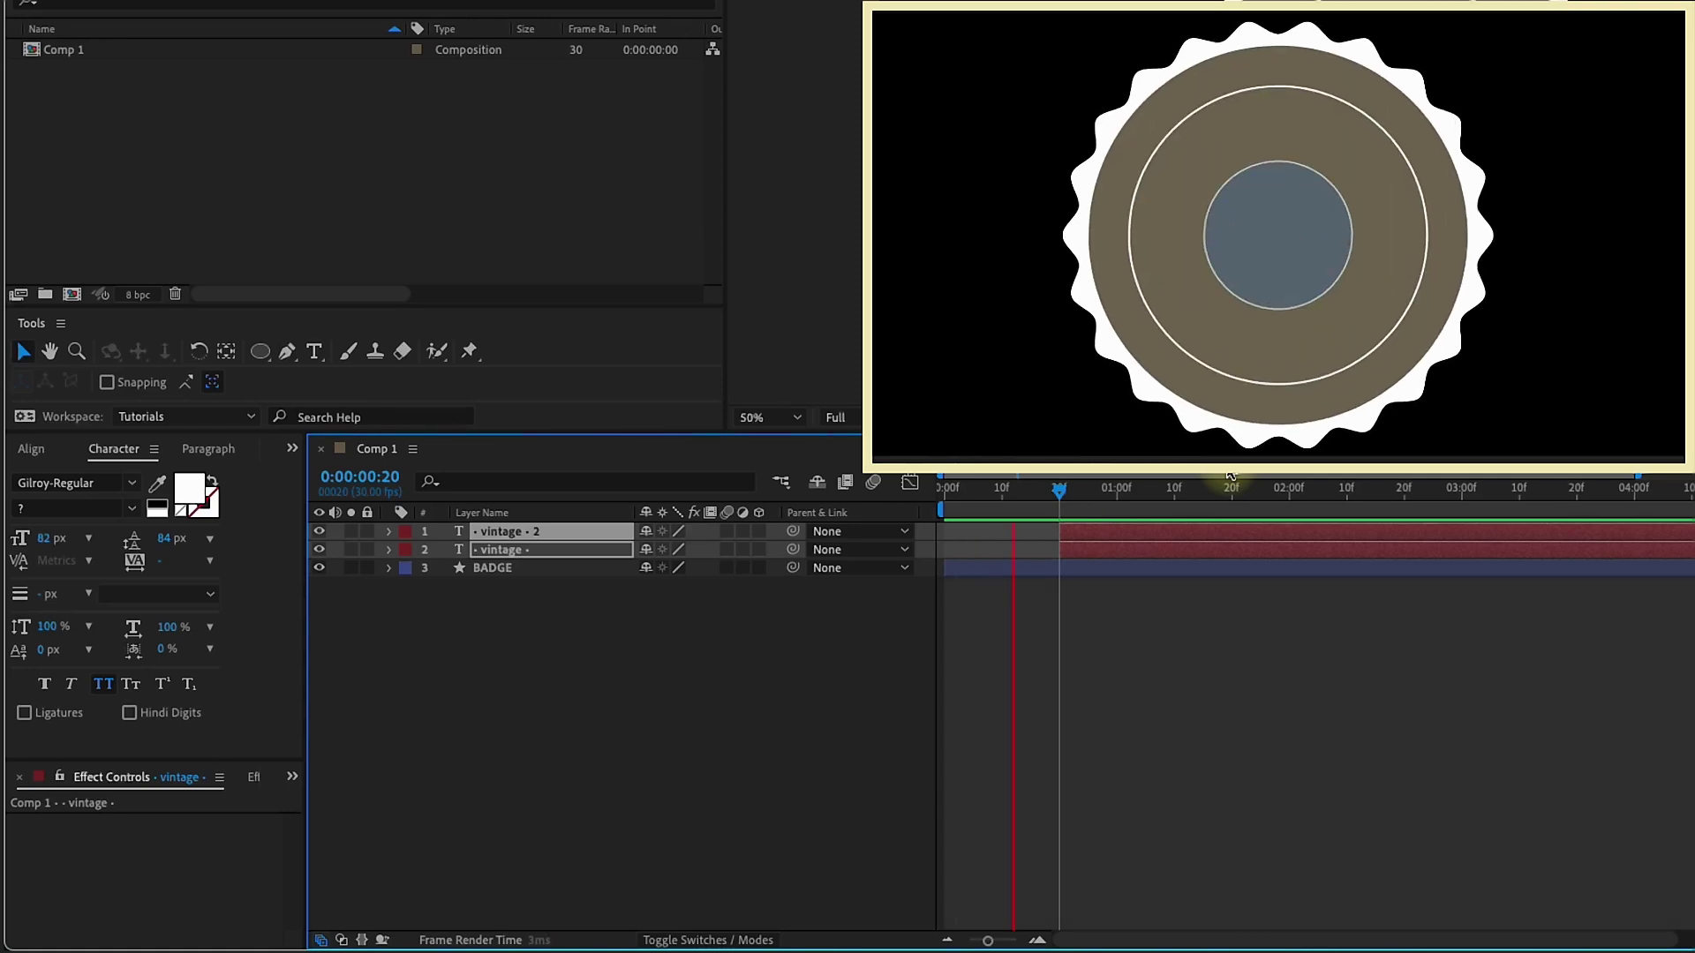
key(space)
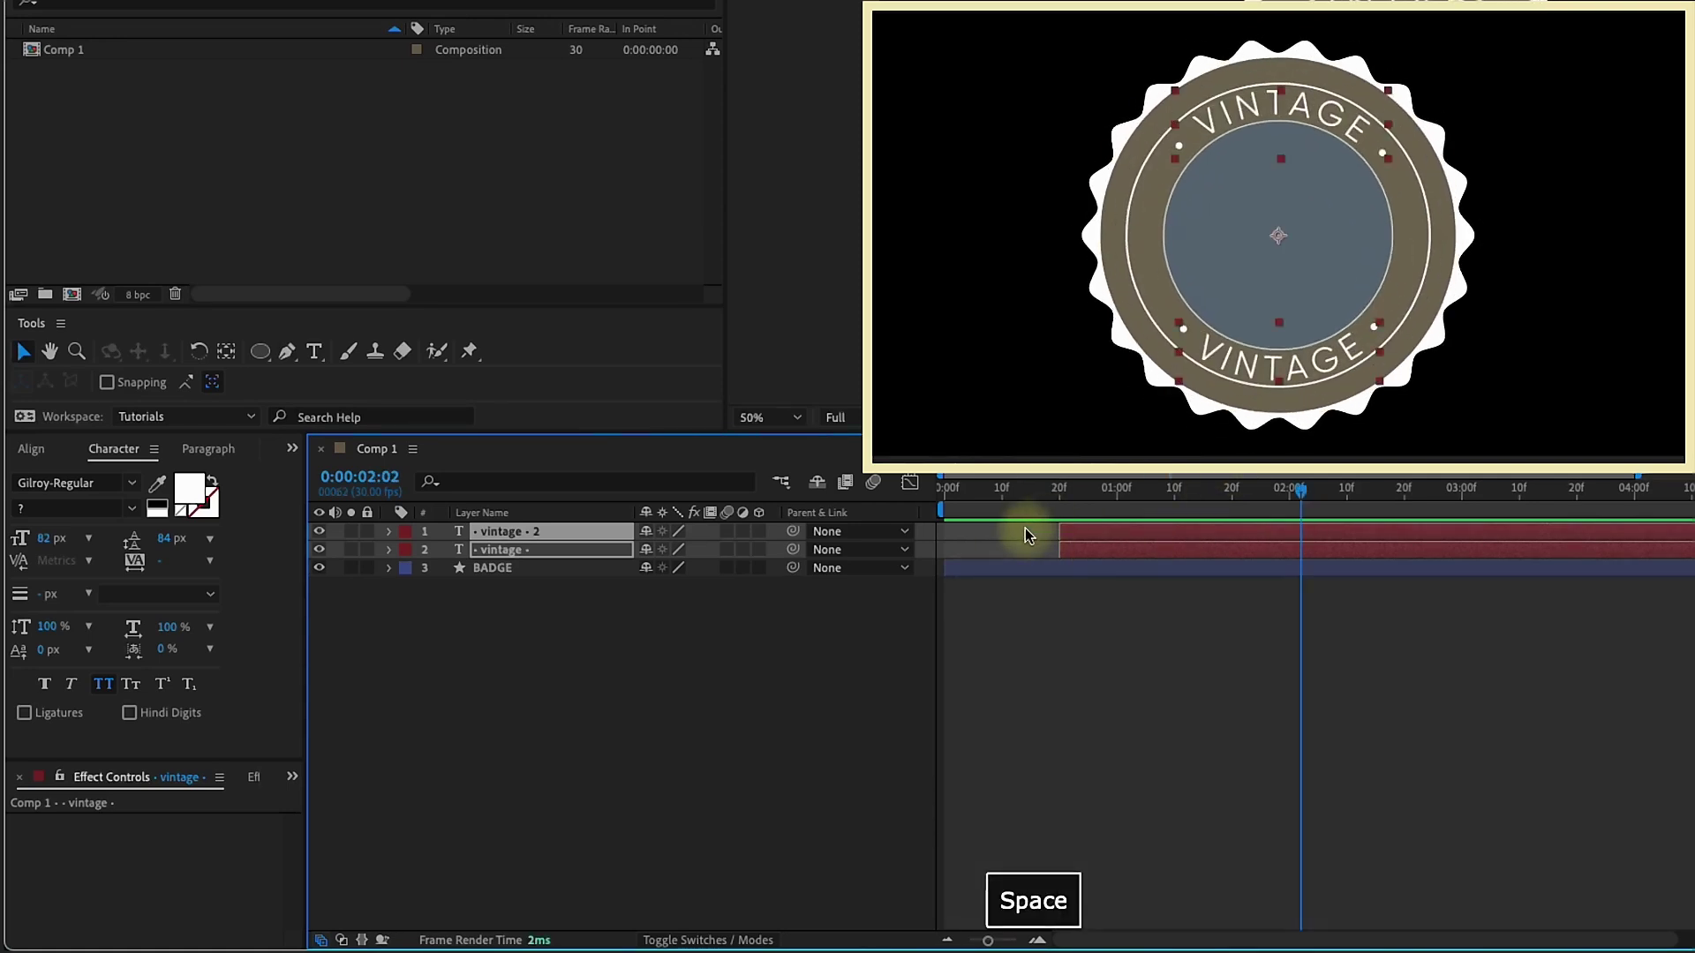
key(space)
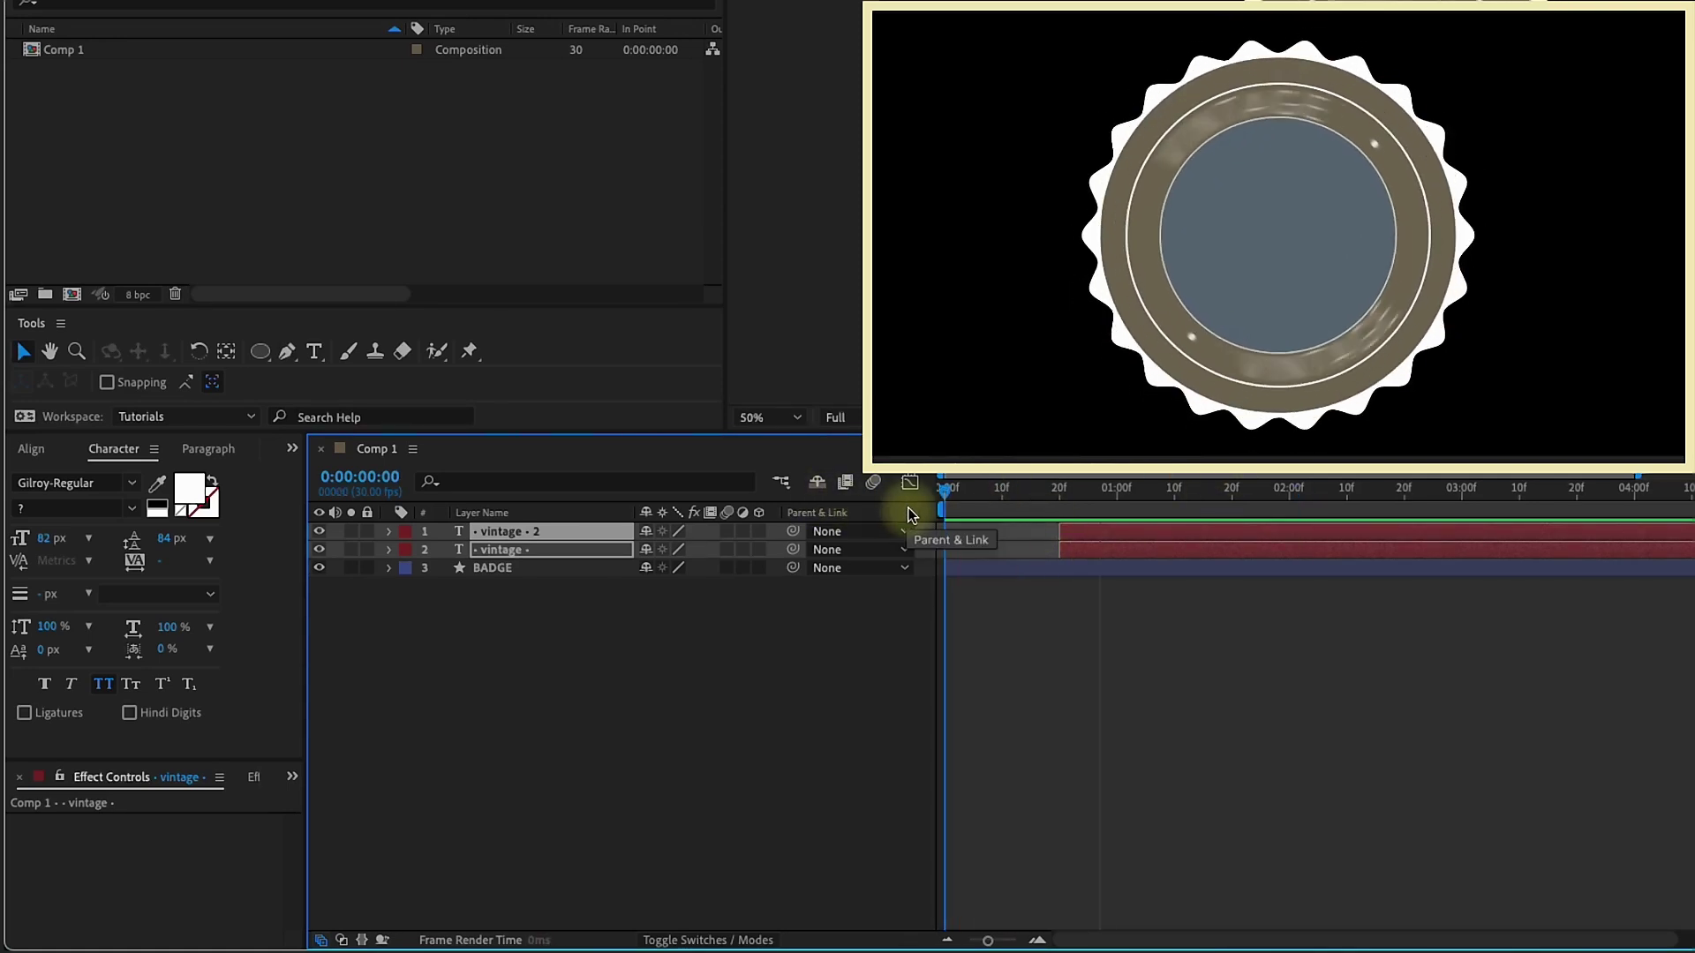
click(777, 678)
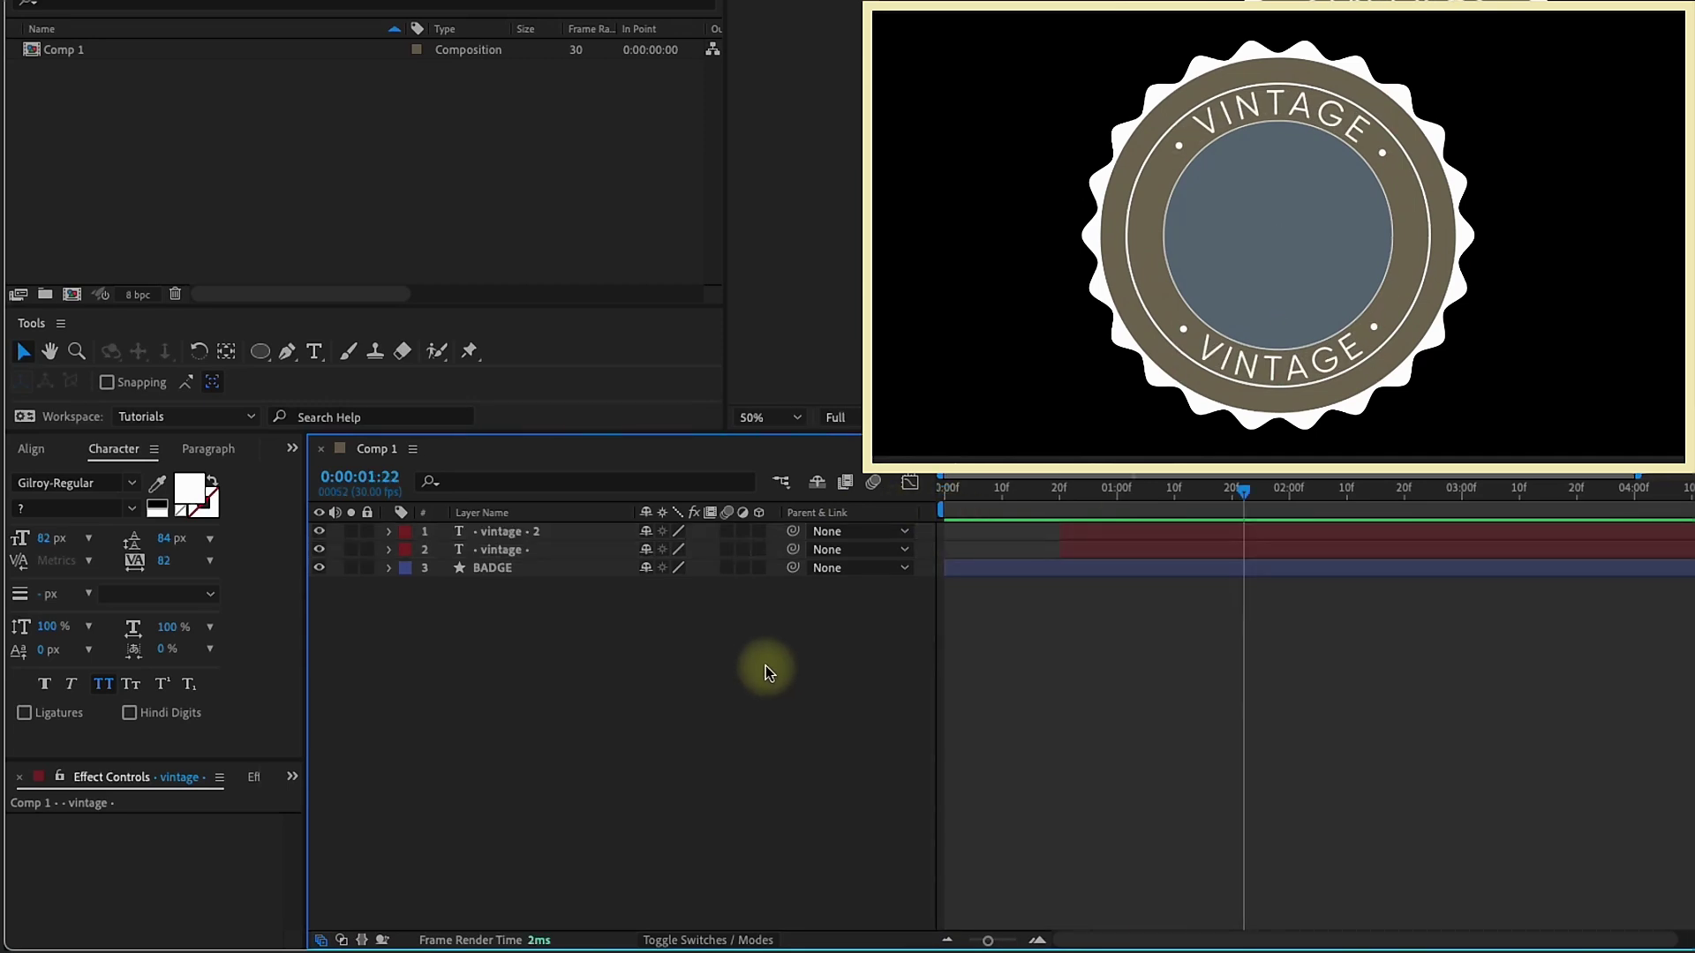
key(super+t)
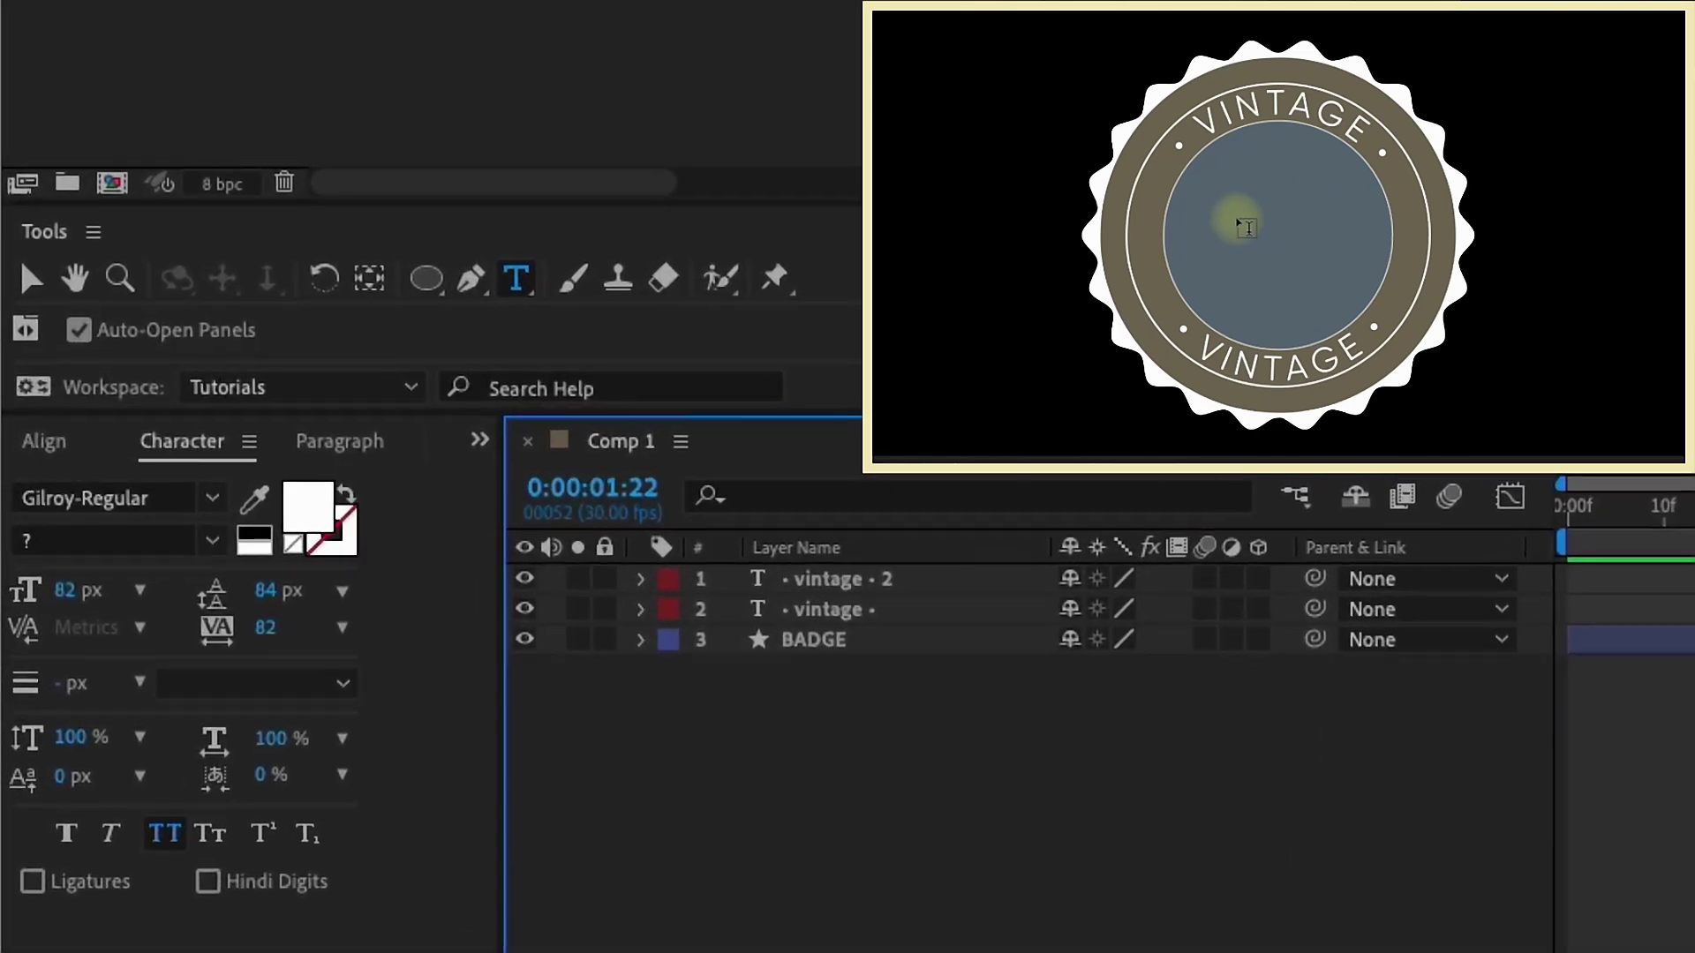
- Type a new 'Vintage' text layer in the badge centre
click(1237, 216)
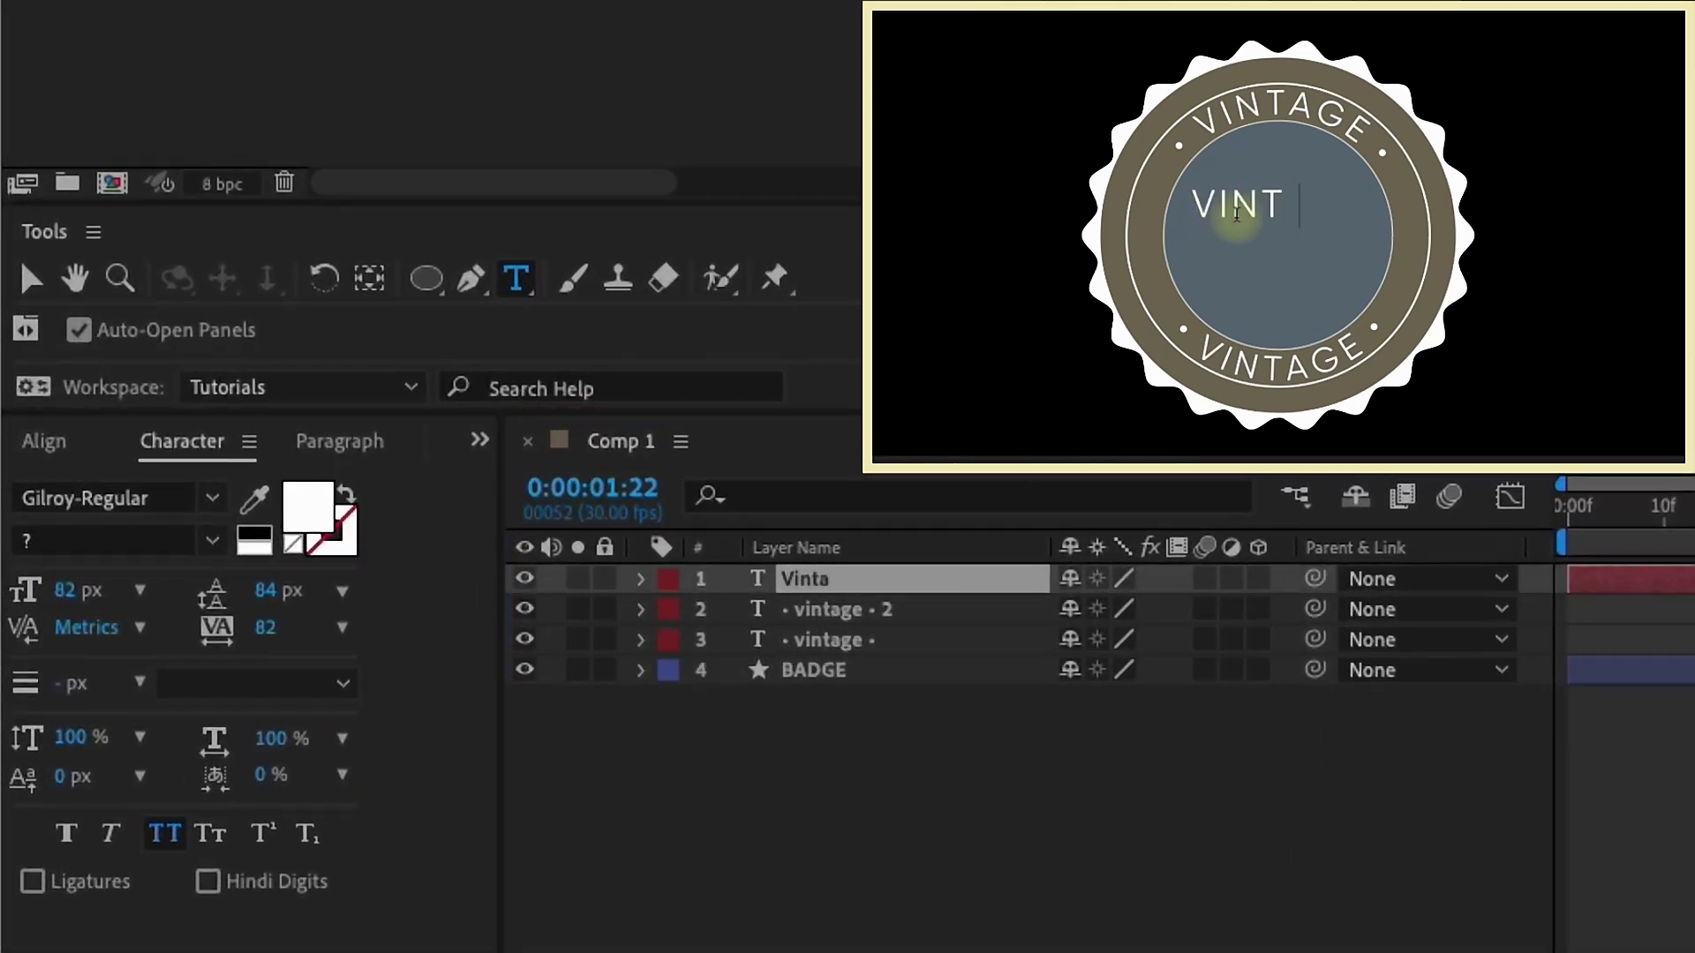
text(Vintage)
double_click(1237, 216)
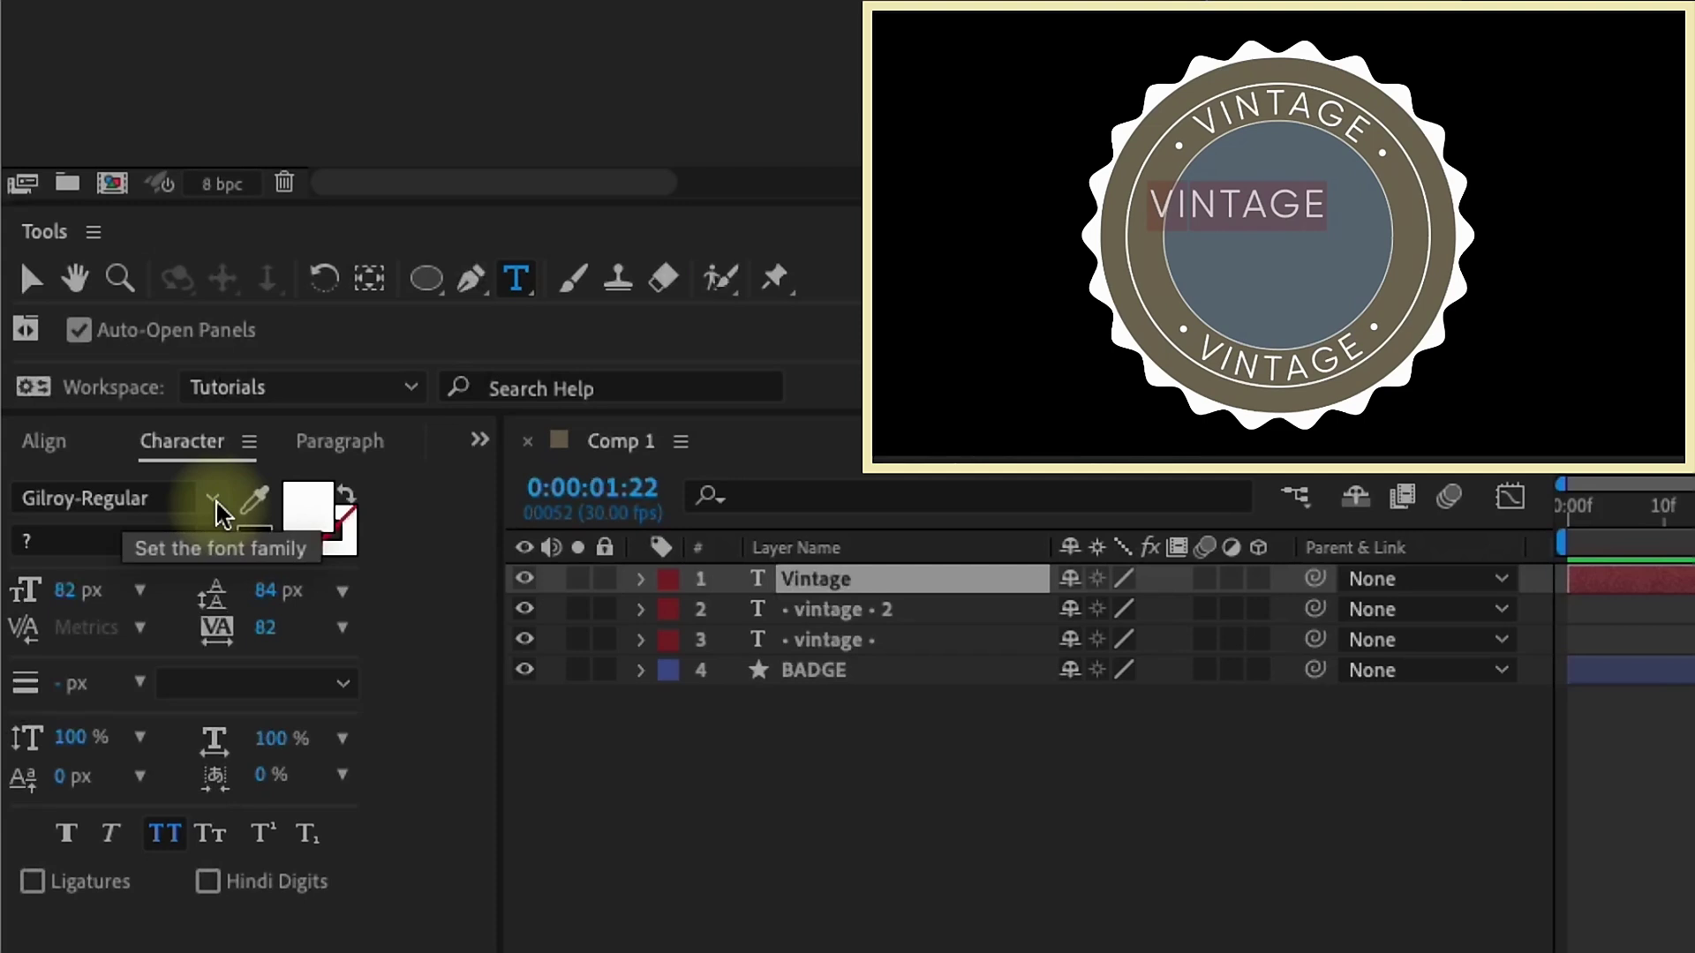
- Style 'Vintage' in Groovy Script, All Caps off, tracking 0, size 271 px
click(160, 500)
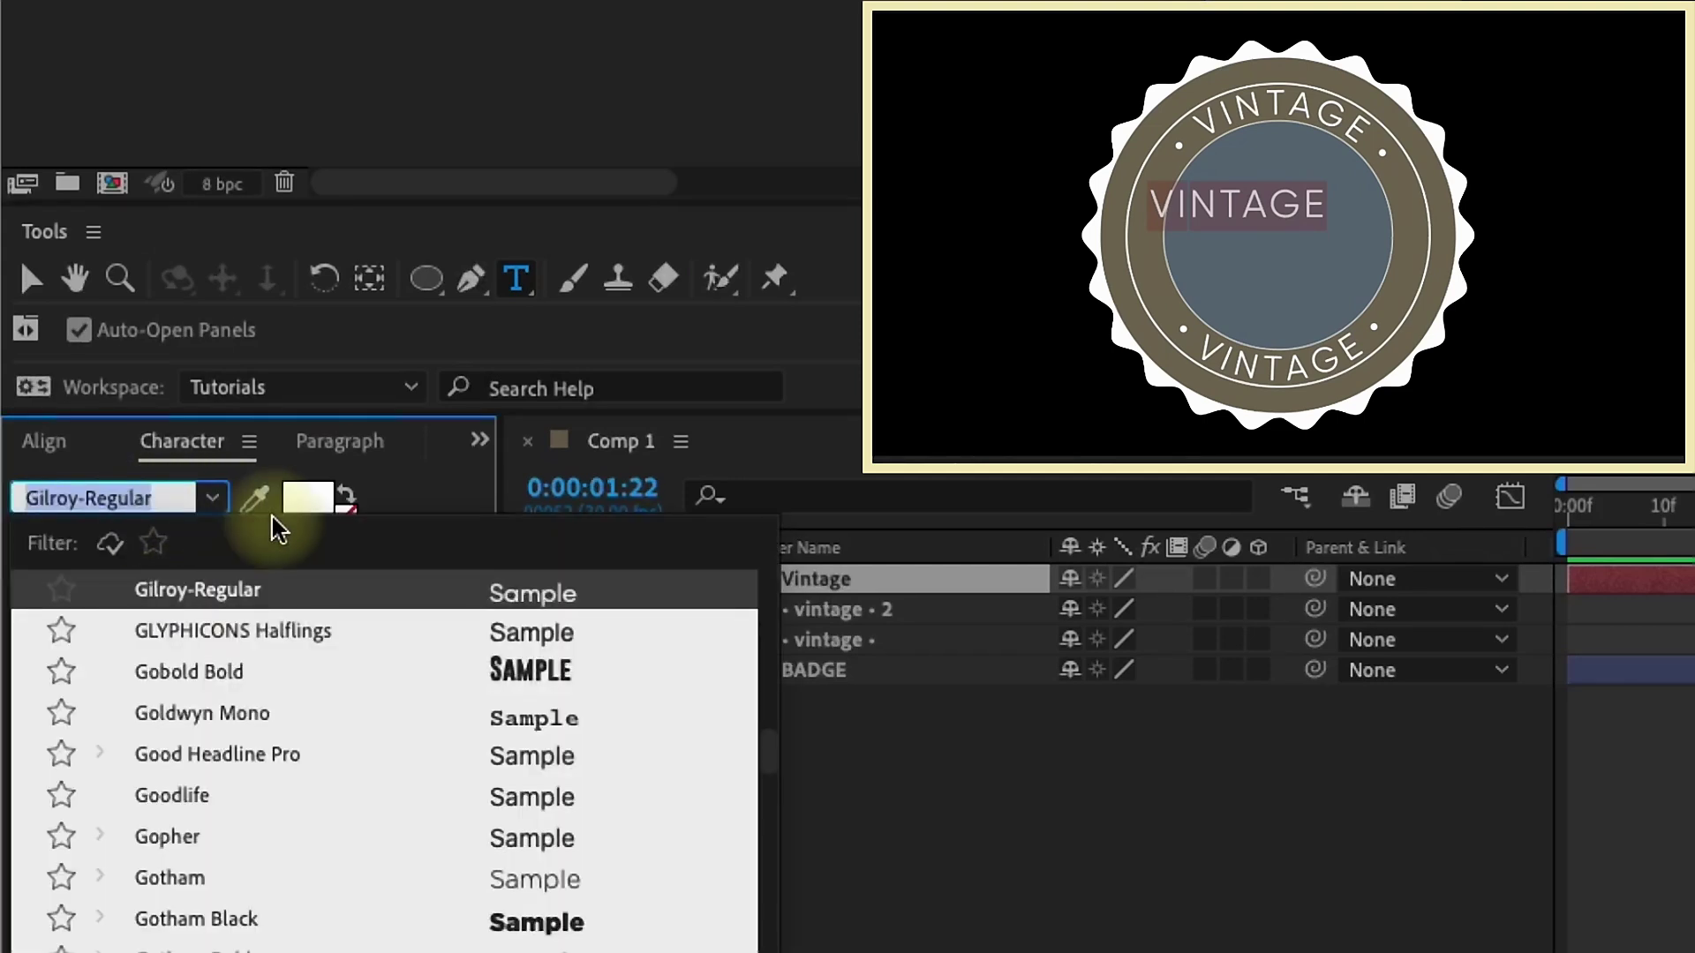
text(groovy)
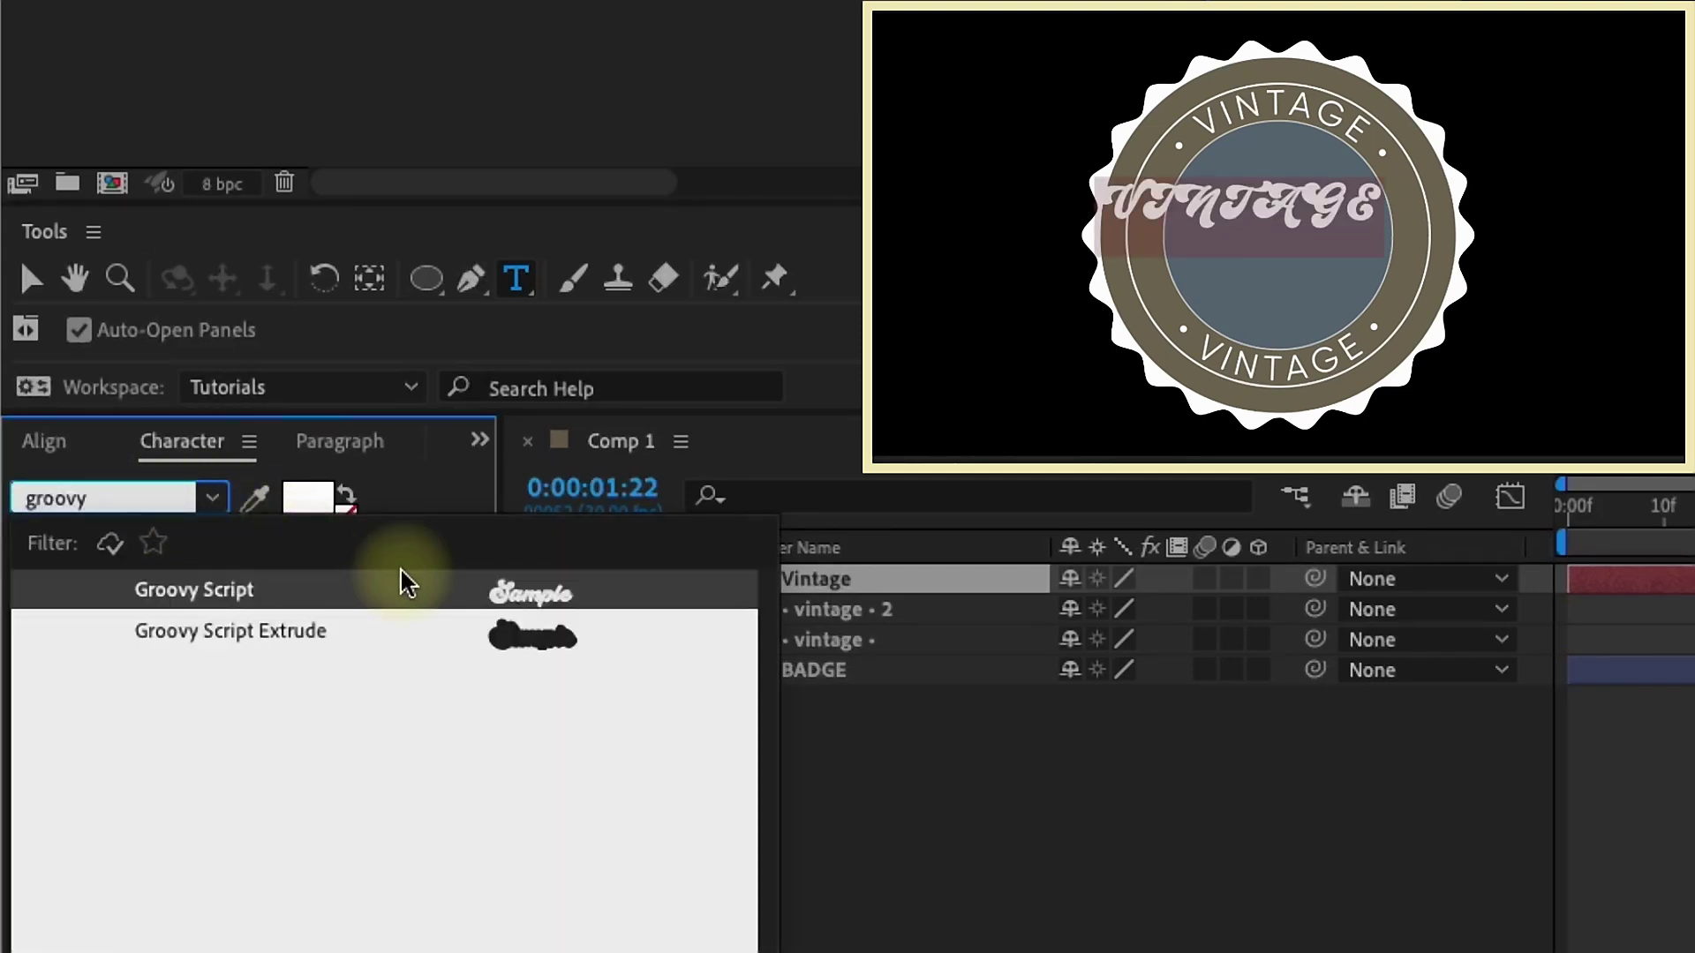
click(318, 598)
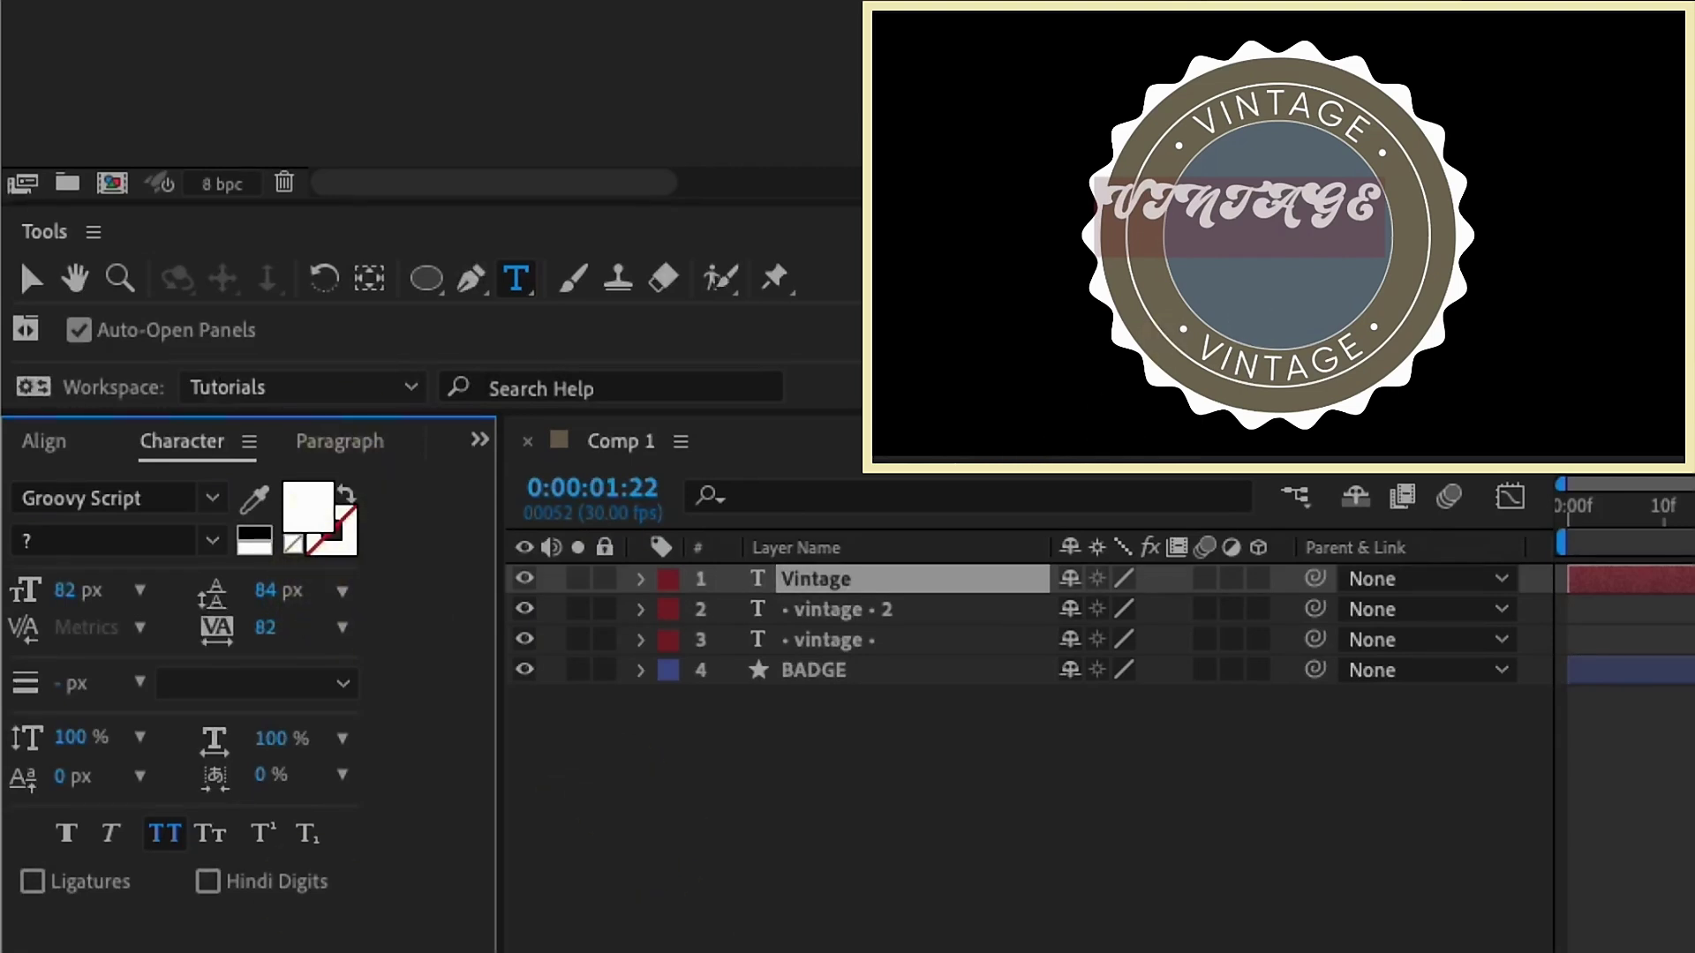
click(168, 835)
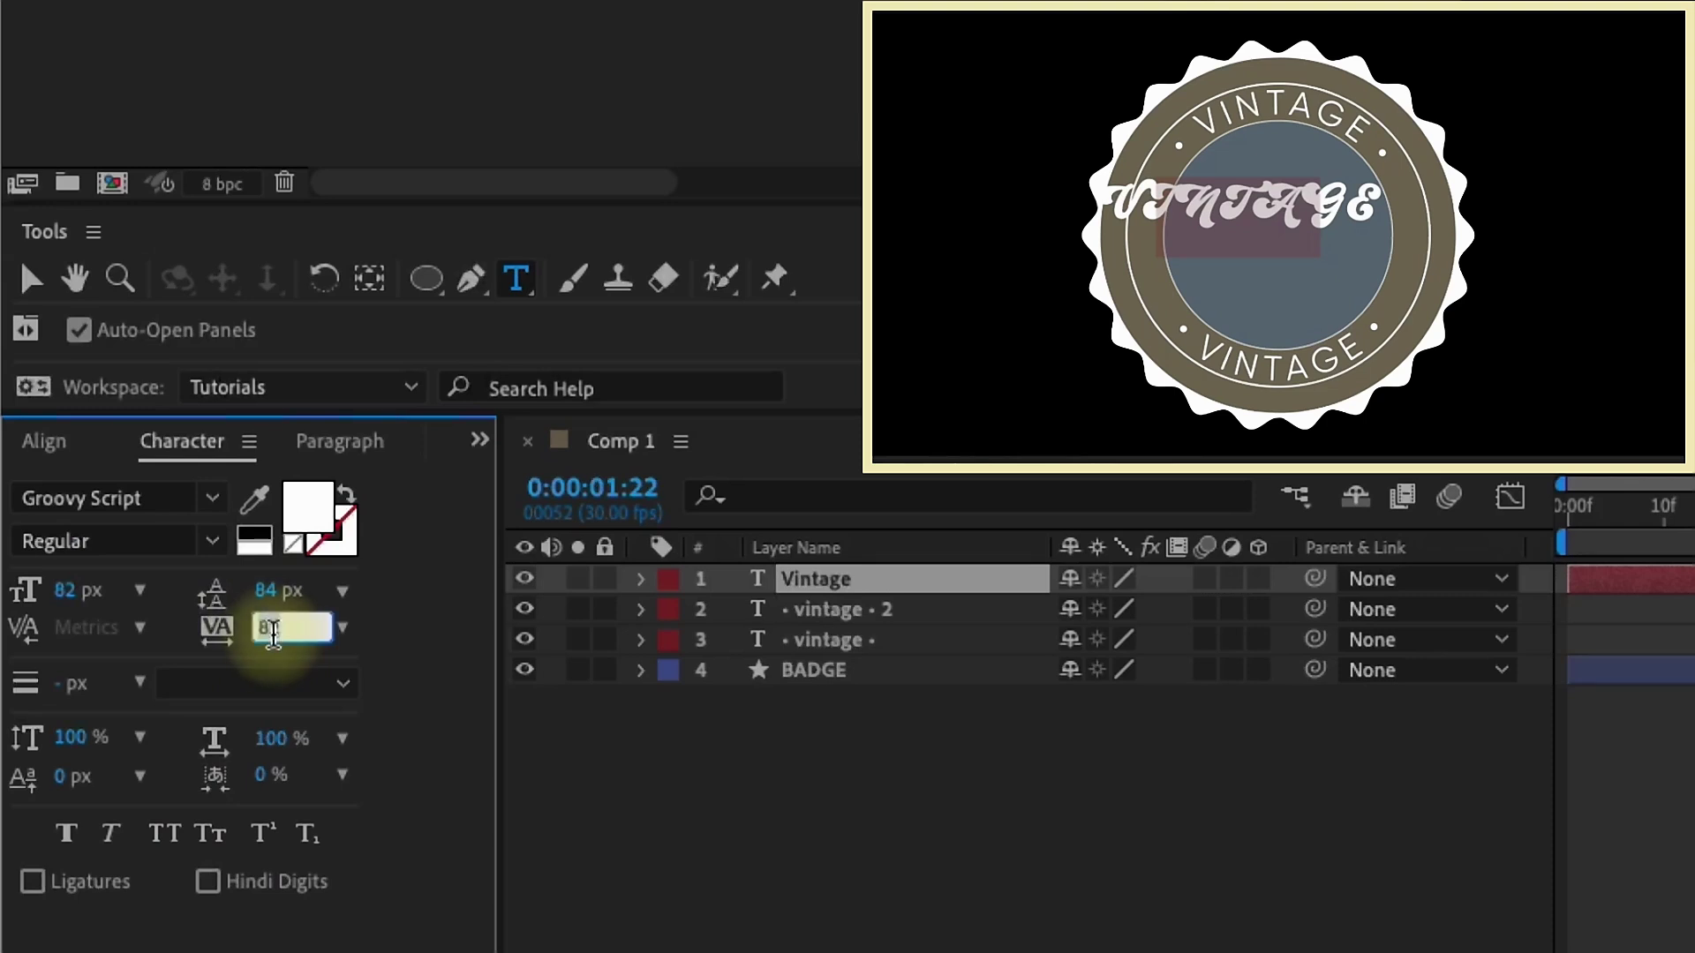
text(0)
key(Return)
drag(80, 591, 416, 594)
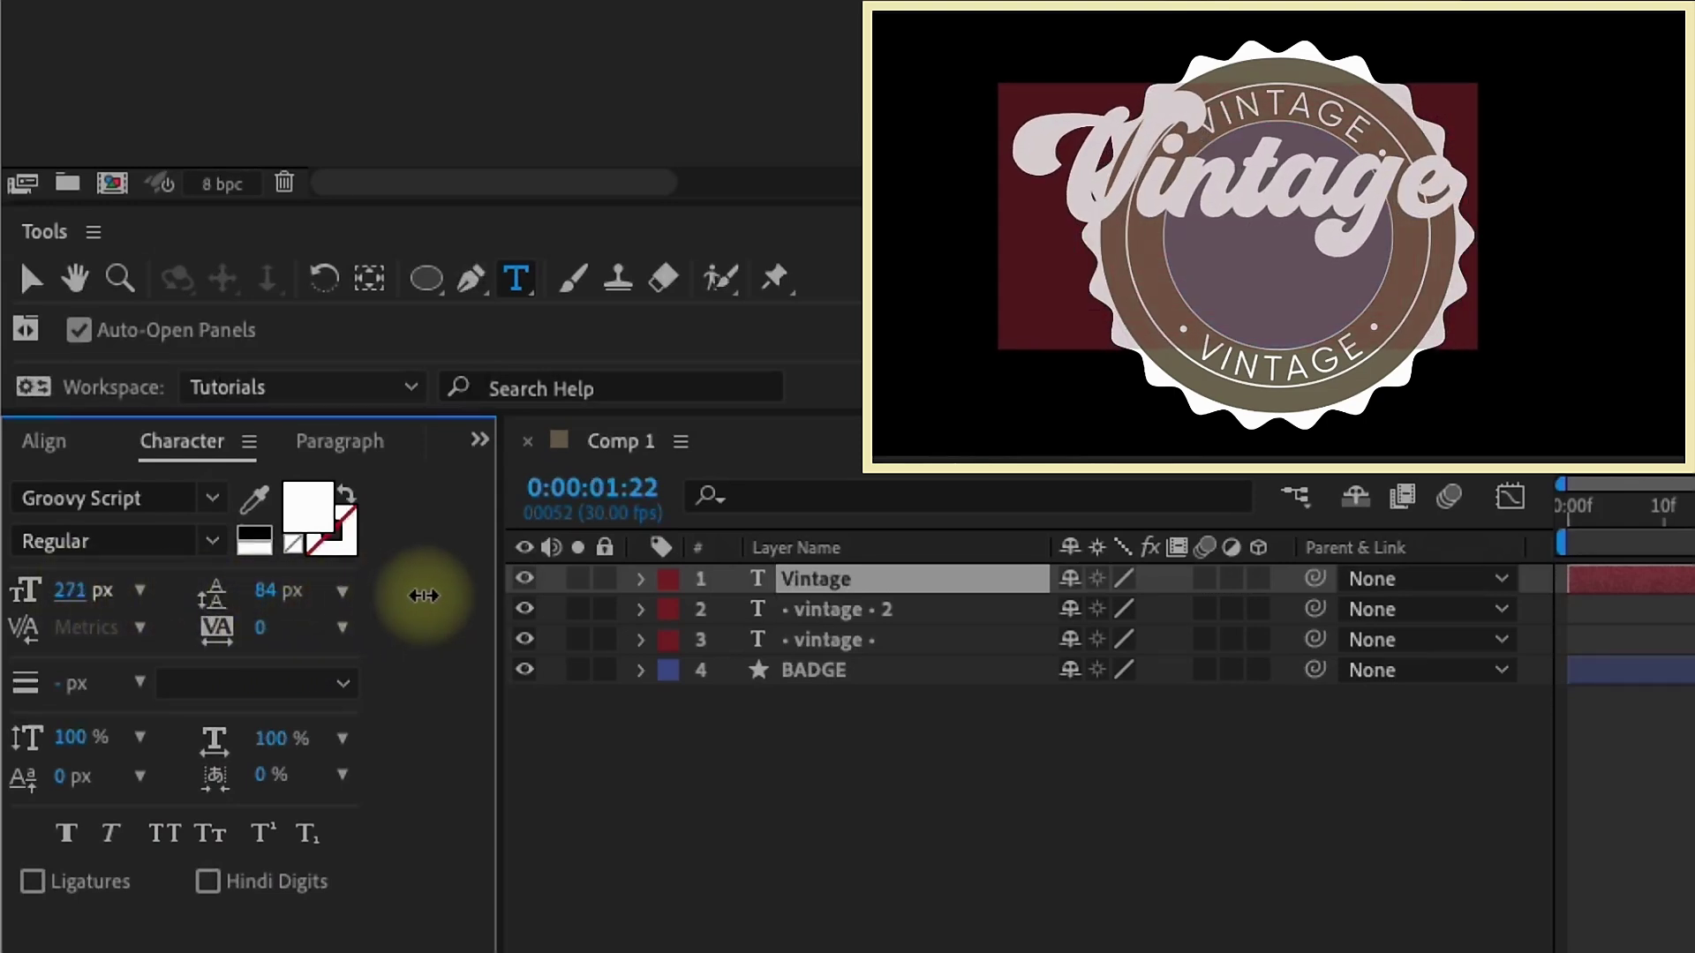
click(370, 280)
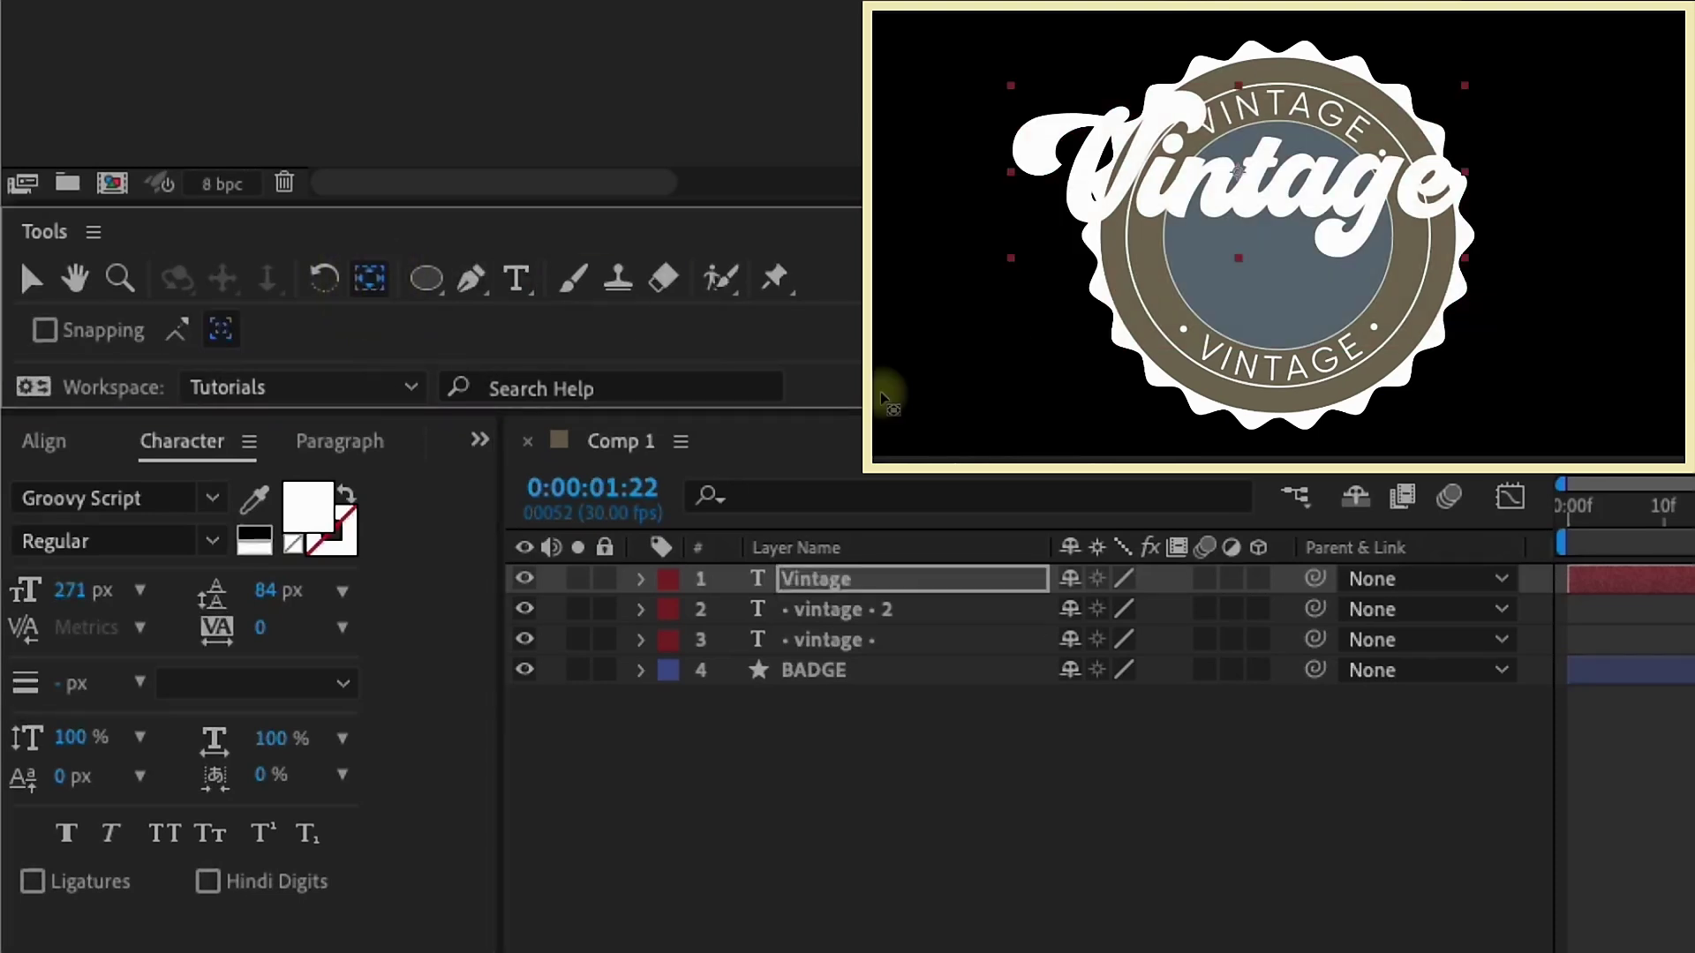
- Centre the Vintage title horizontally and vertically and rotate it -10°
click(60, 441)
click(96, 530)
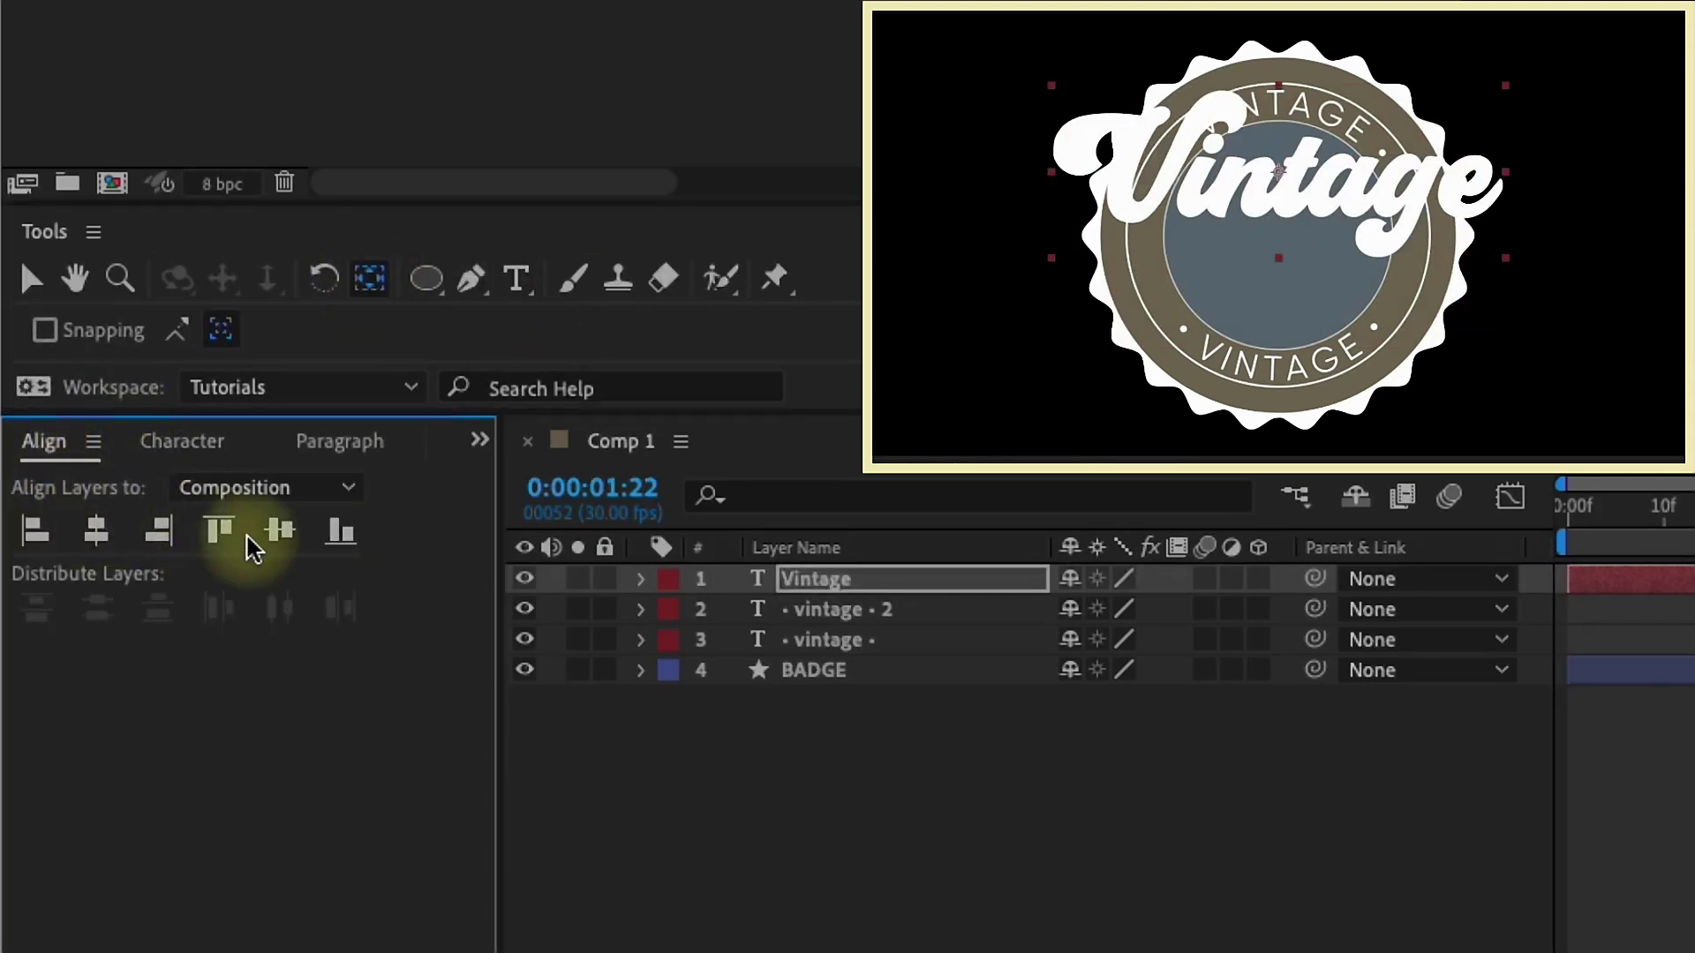
click(281, 530)
click(777, 578)
key(r)
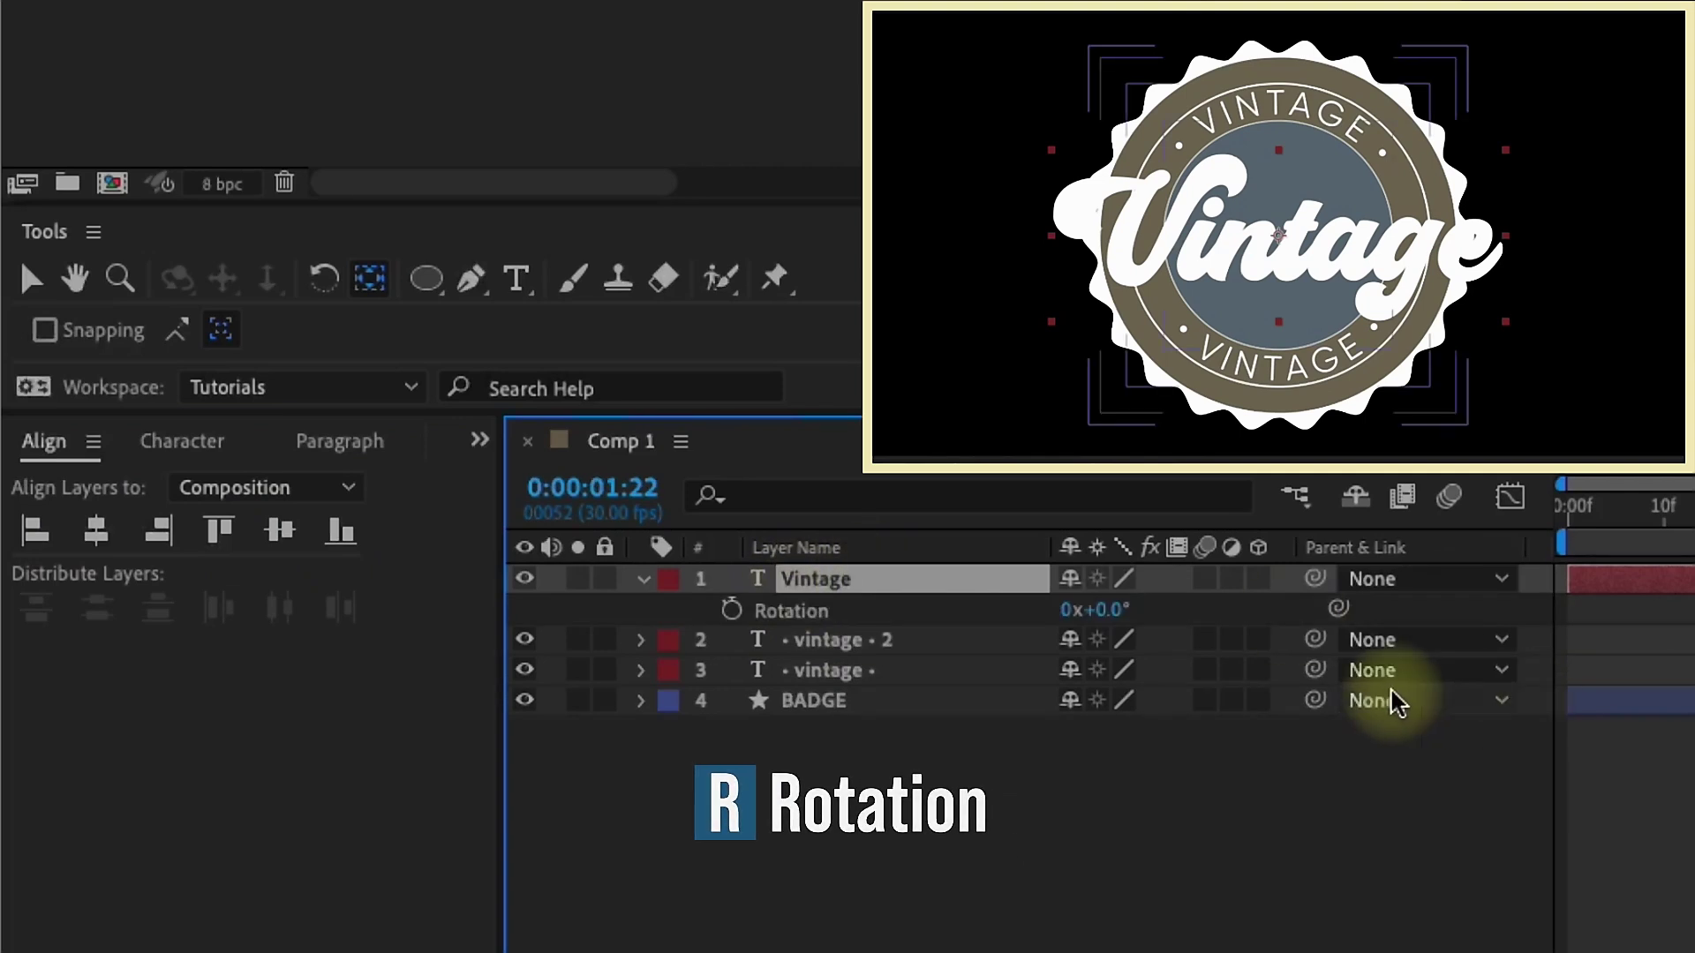
click(1116, 610)
text(-1)
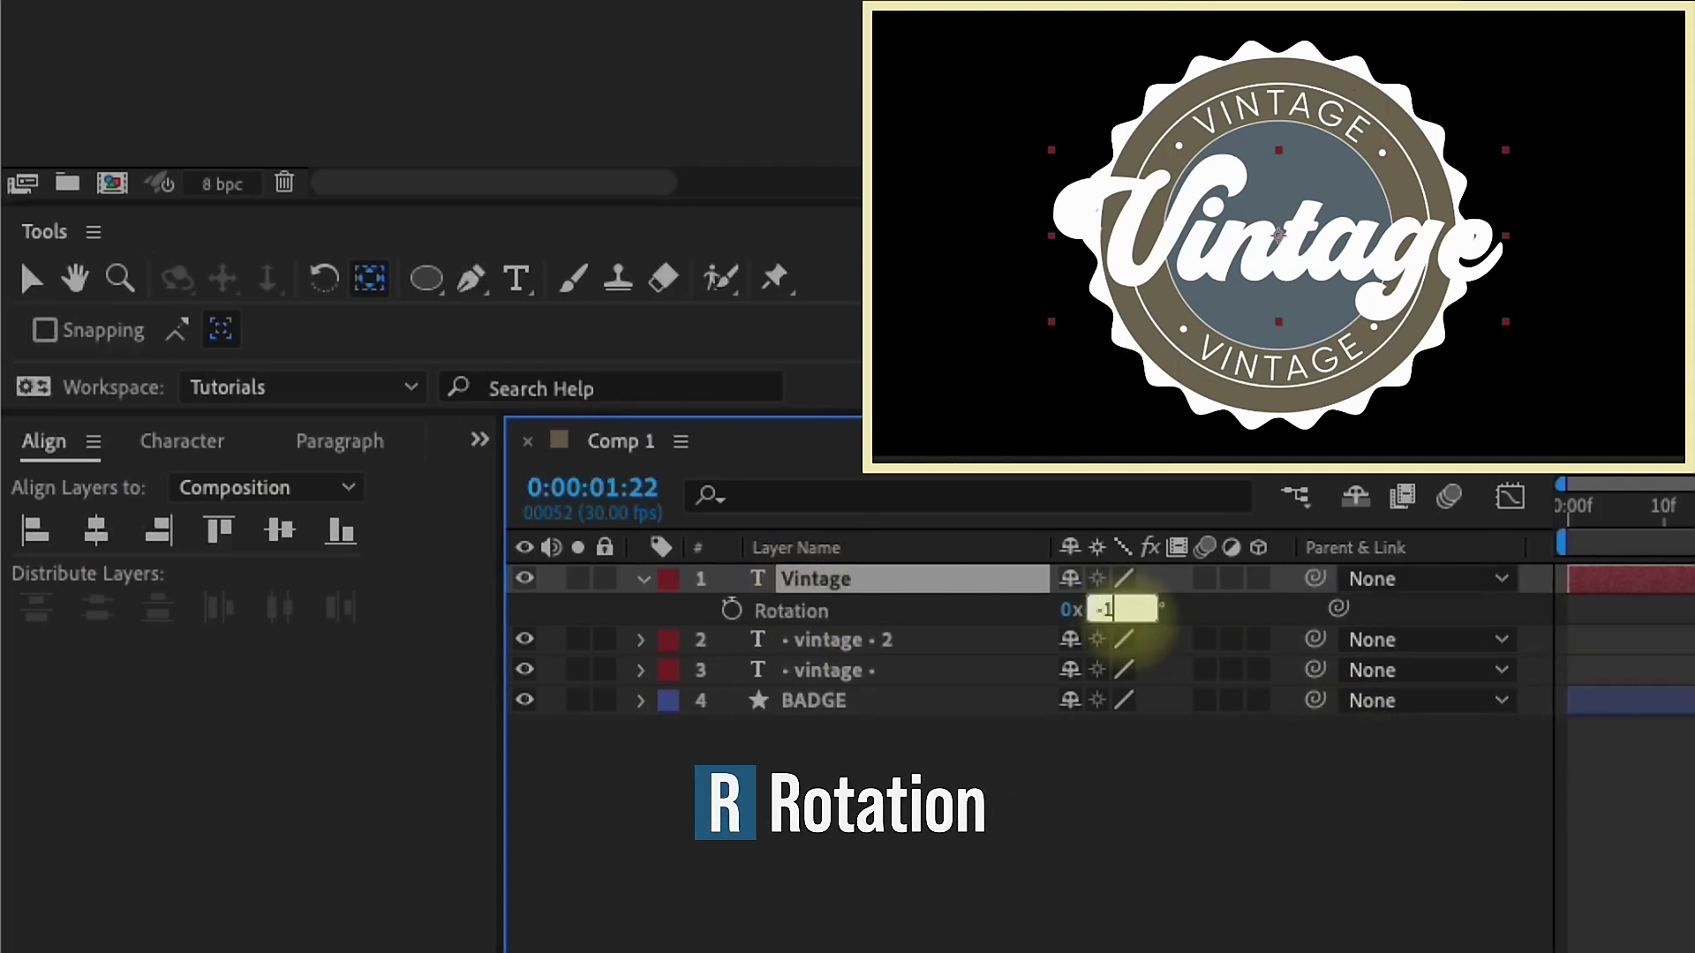
text(0)
key(Return)
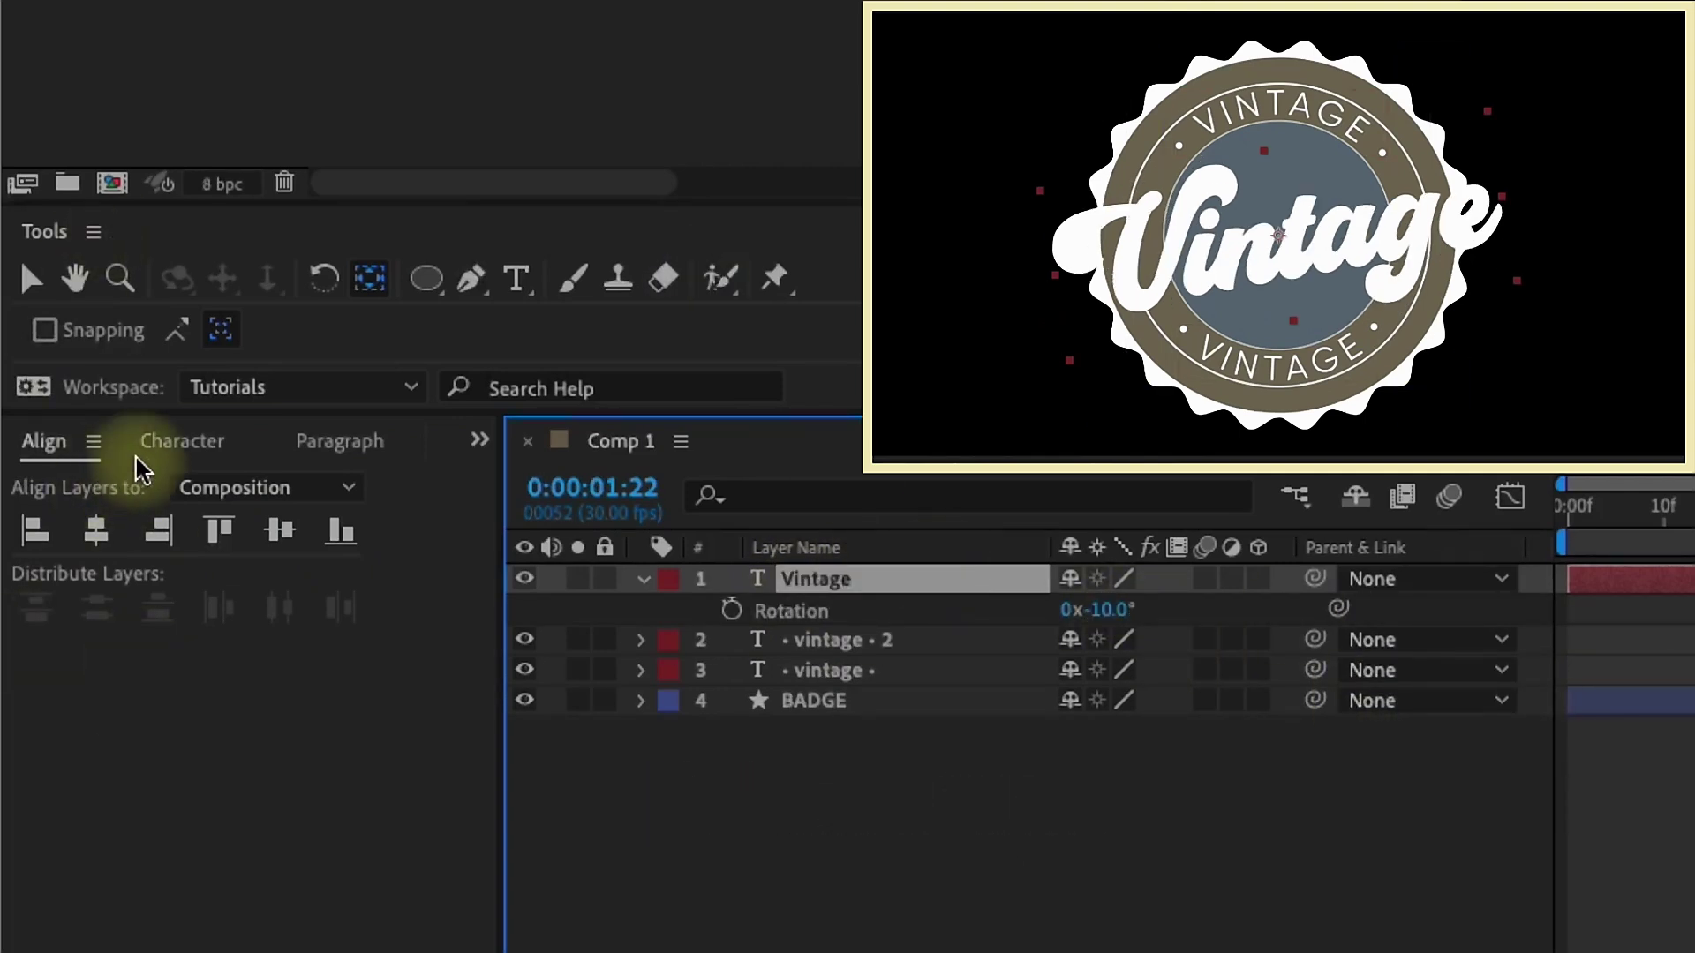
- Make the title Faux Italic at 347 px and move it slightly lower, to 960,562
click(173, 441)
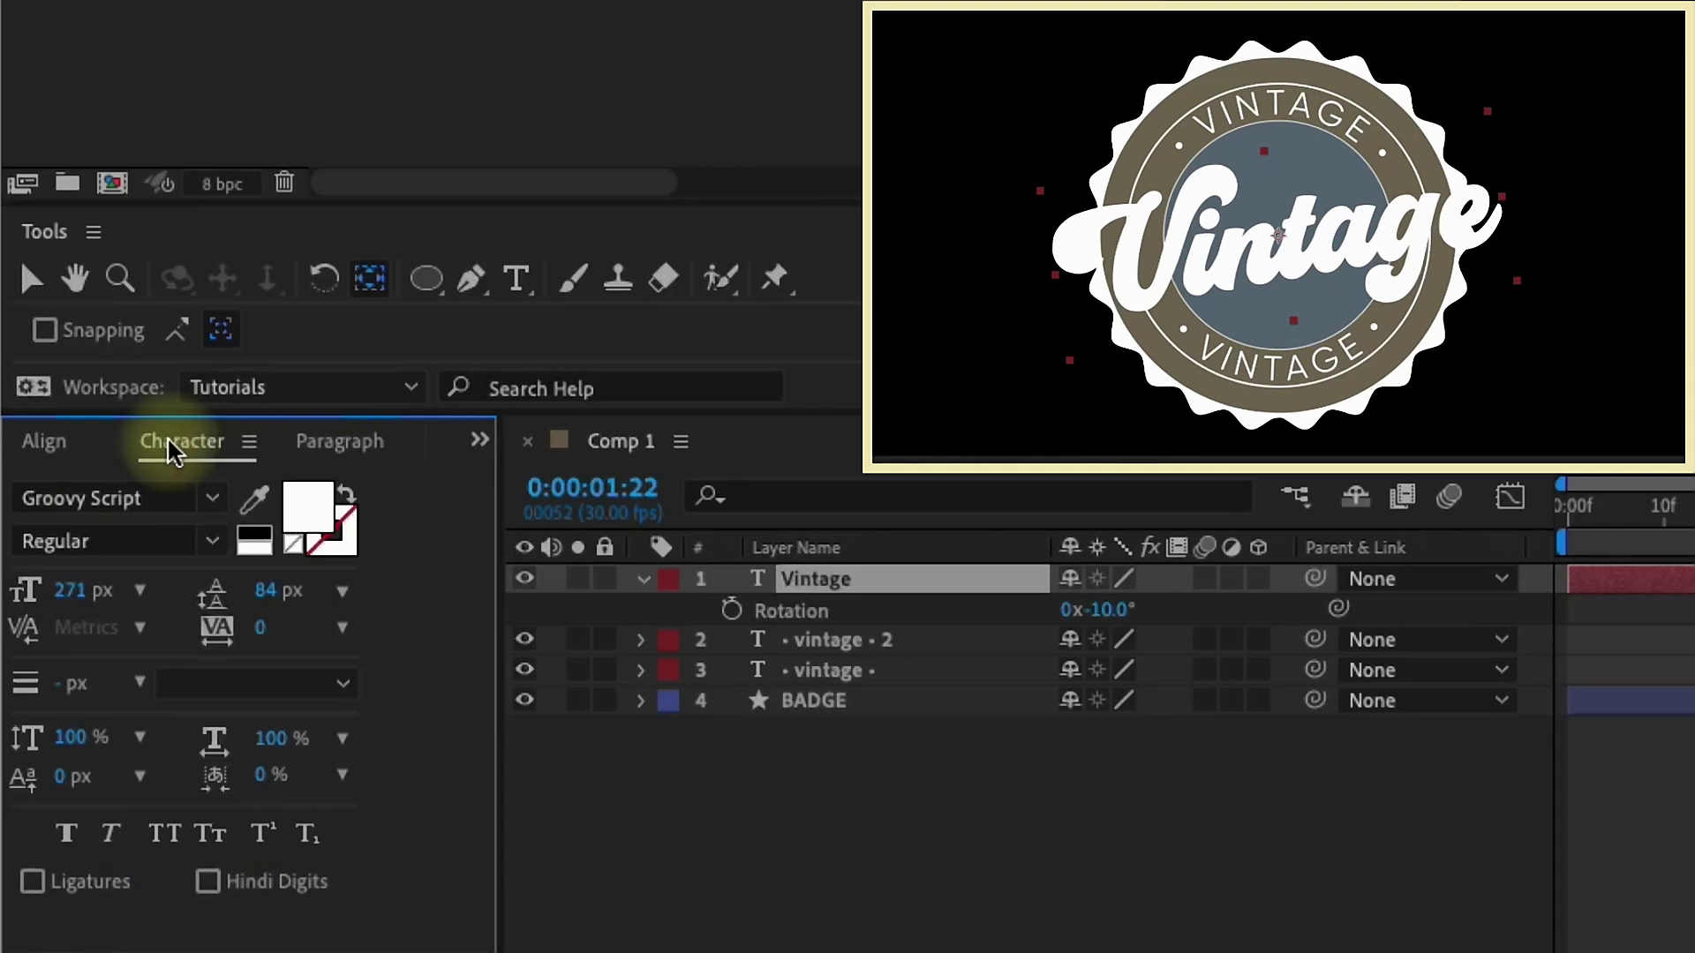
click(112, 835)
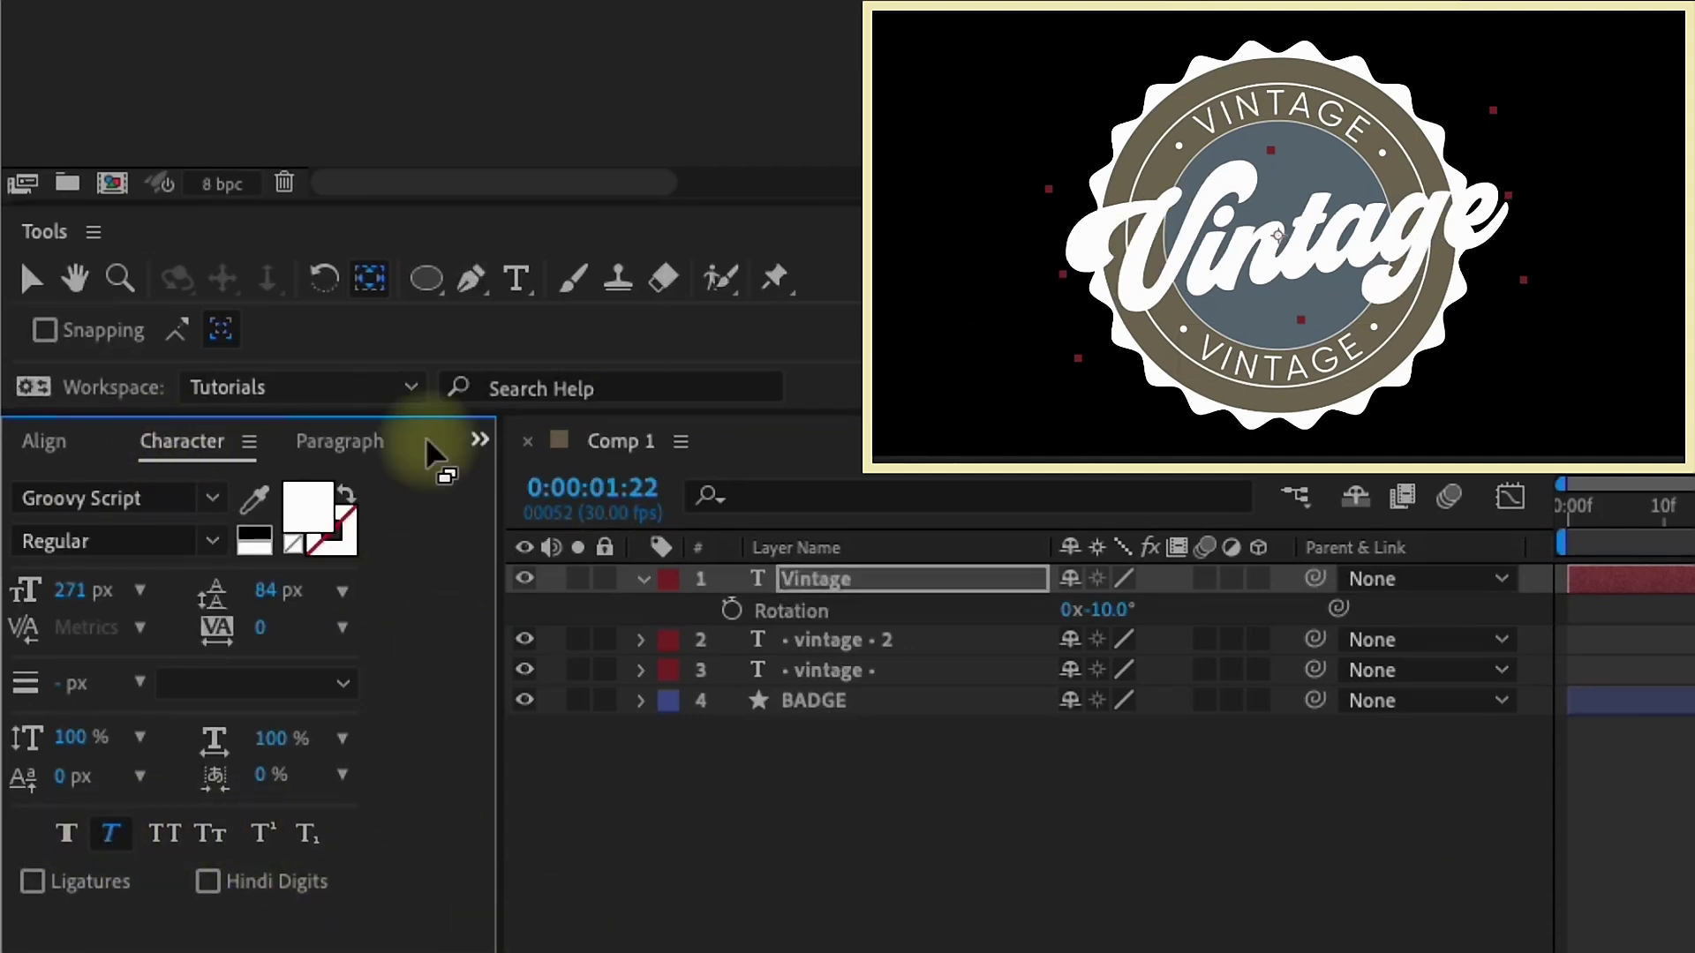
drag(94, 588, 216, 595)
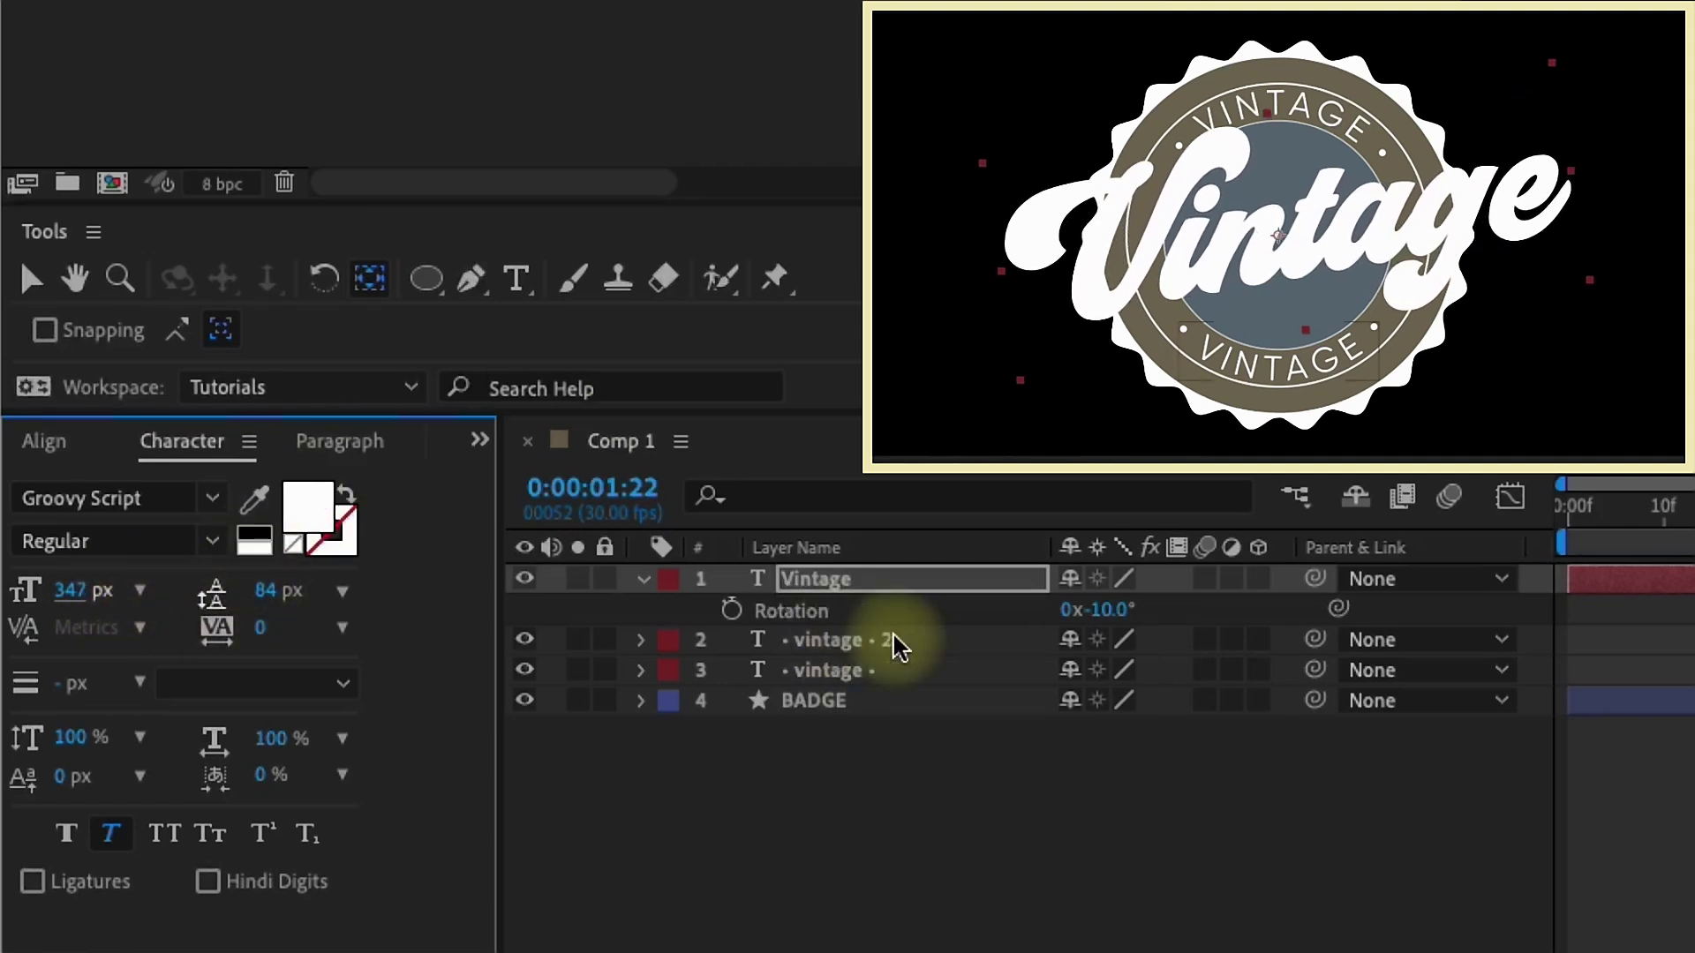
key(p)
drag(1142, 609, 1204, 575)
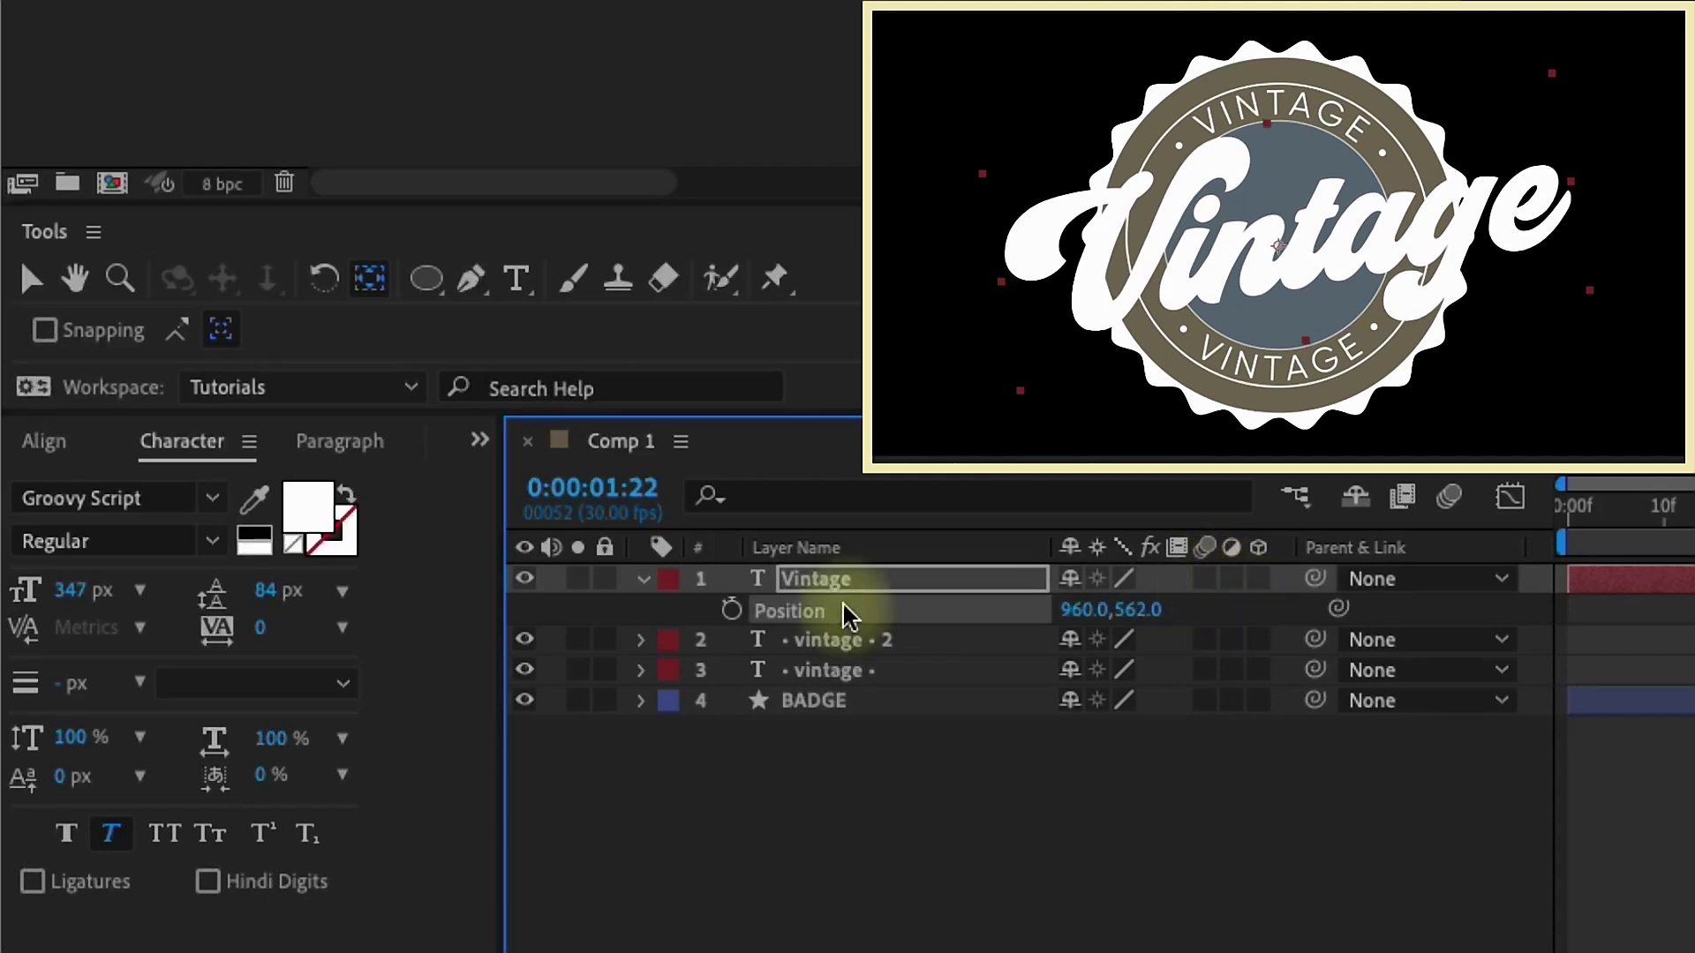
- Fill the Vintage title with dark slate blue-grey 494F6D
click(329, 516)
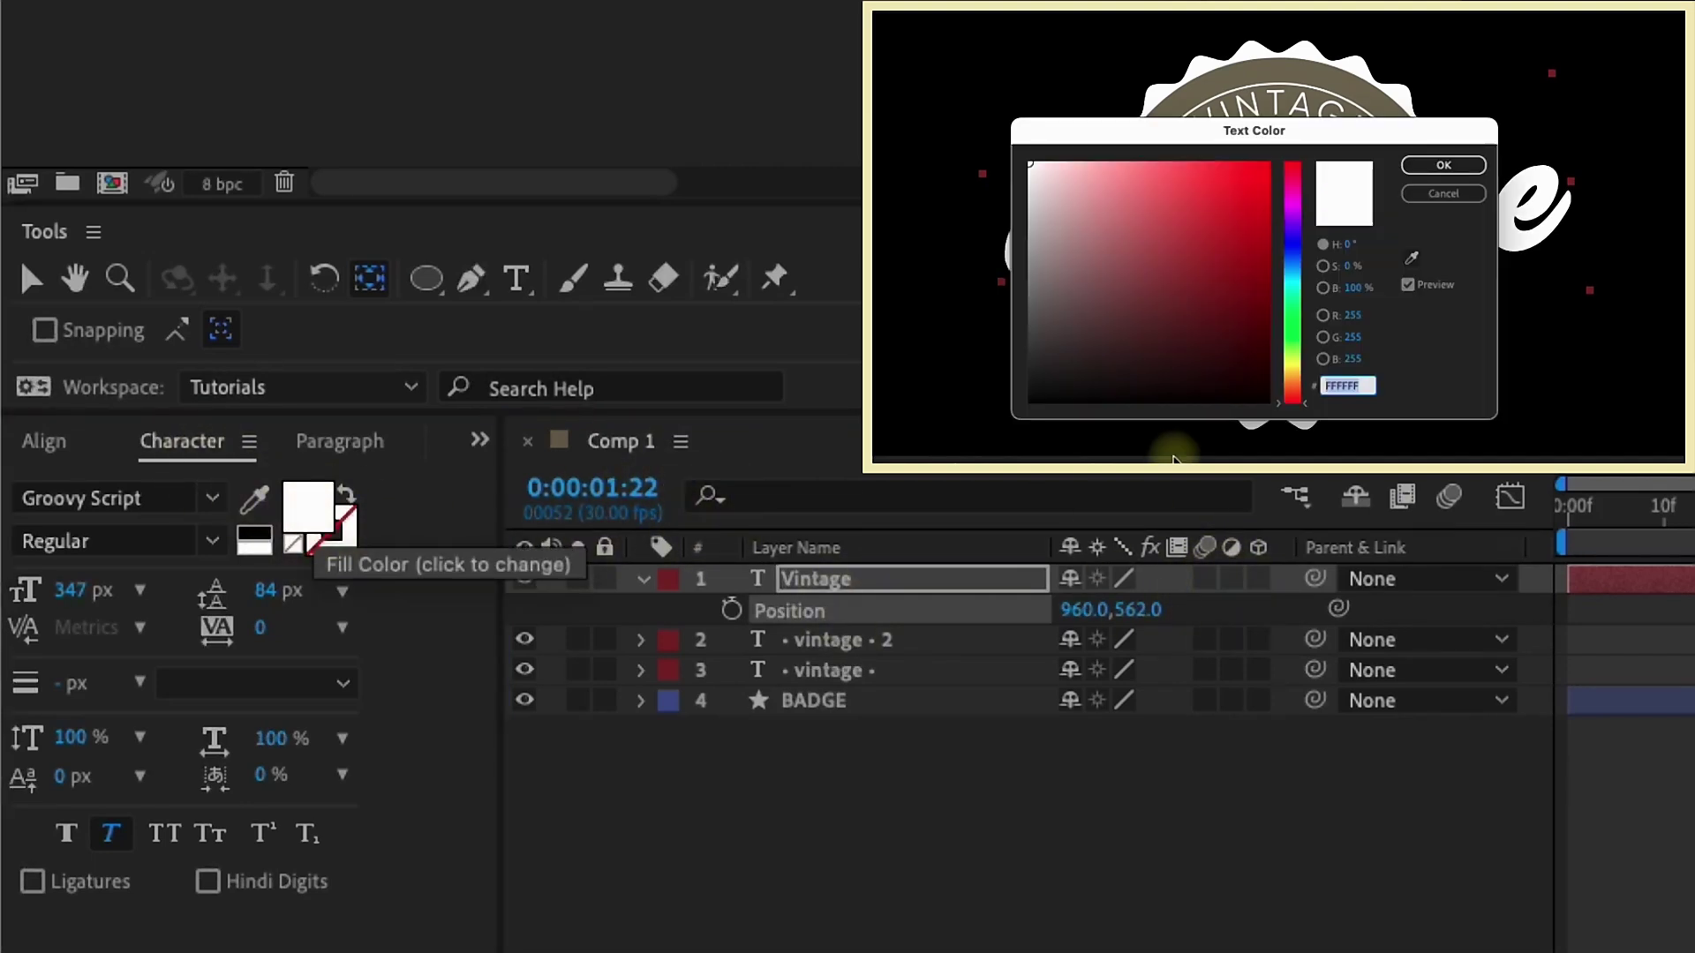
click(1092, 303)
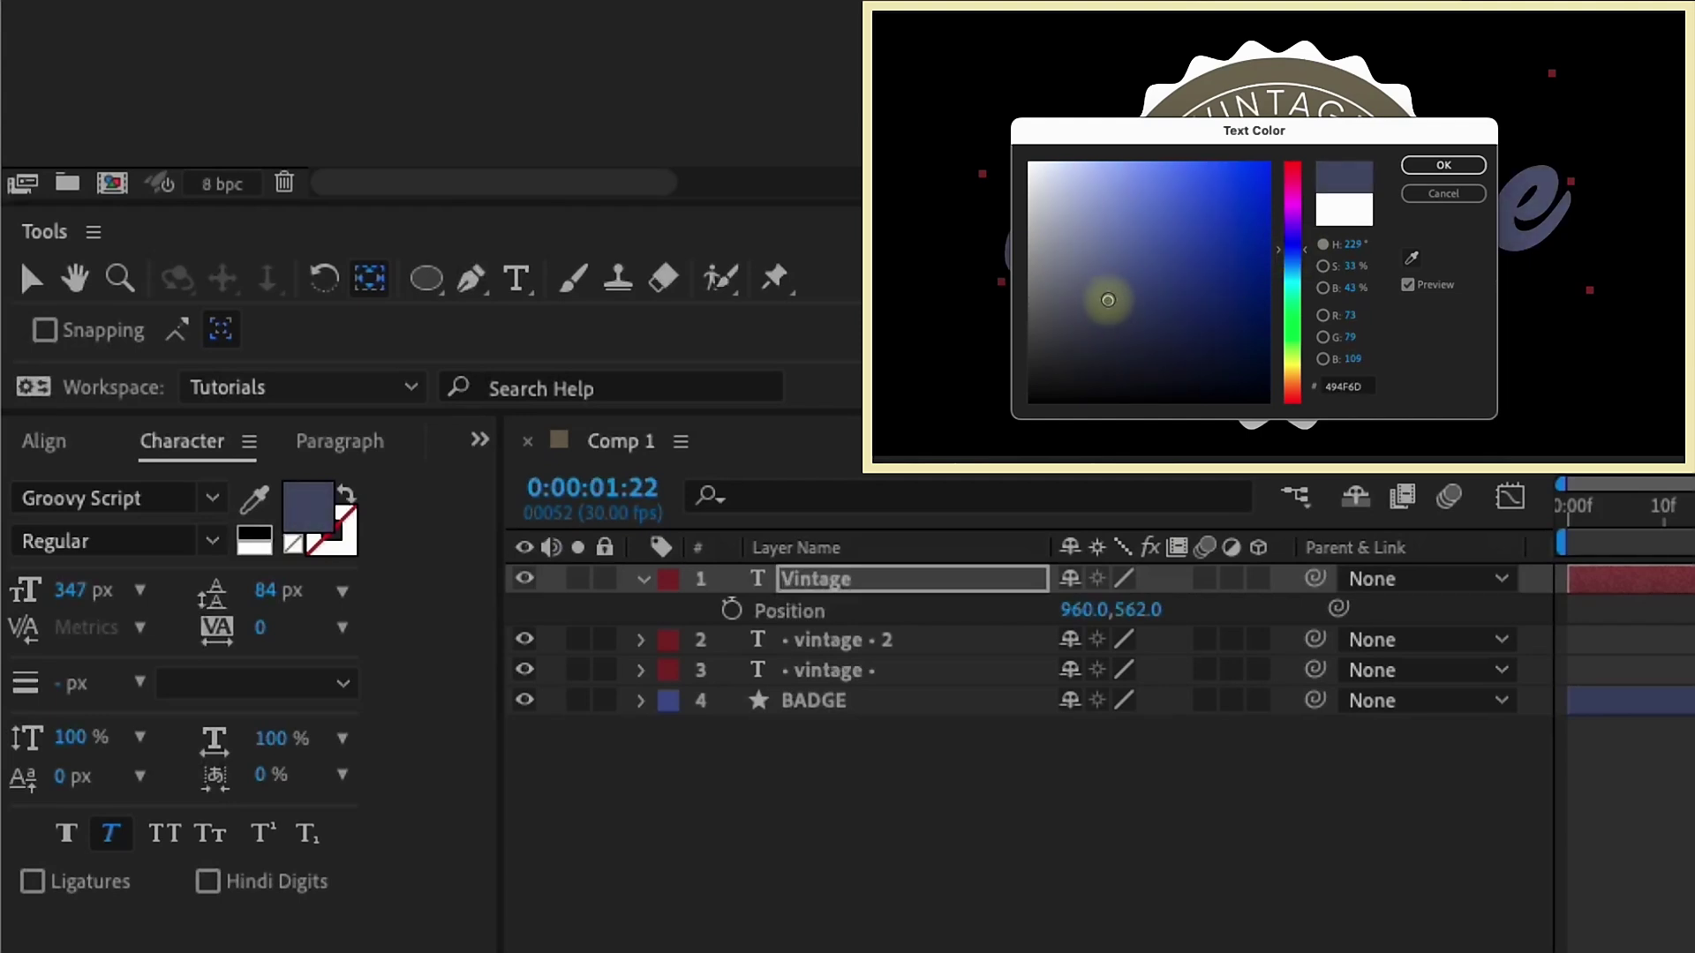
click(1443, 165)
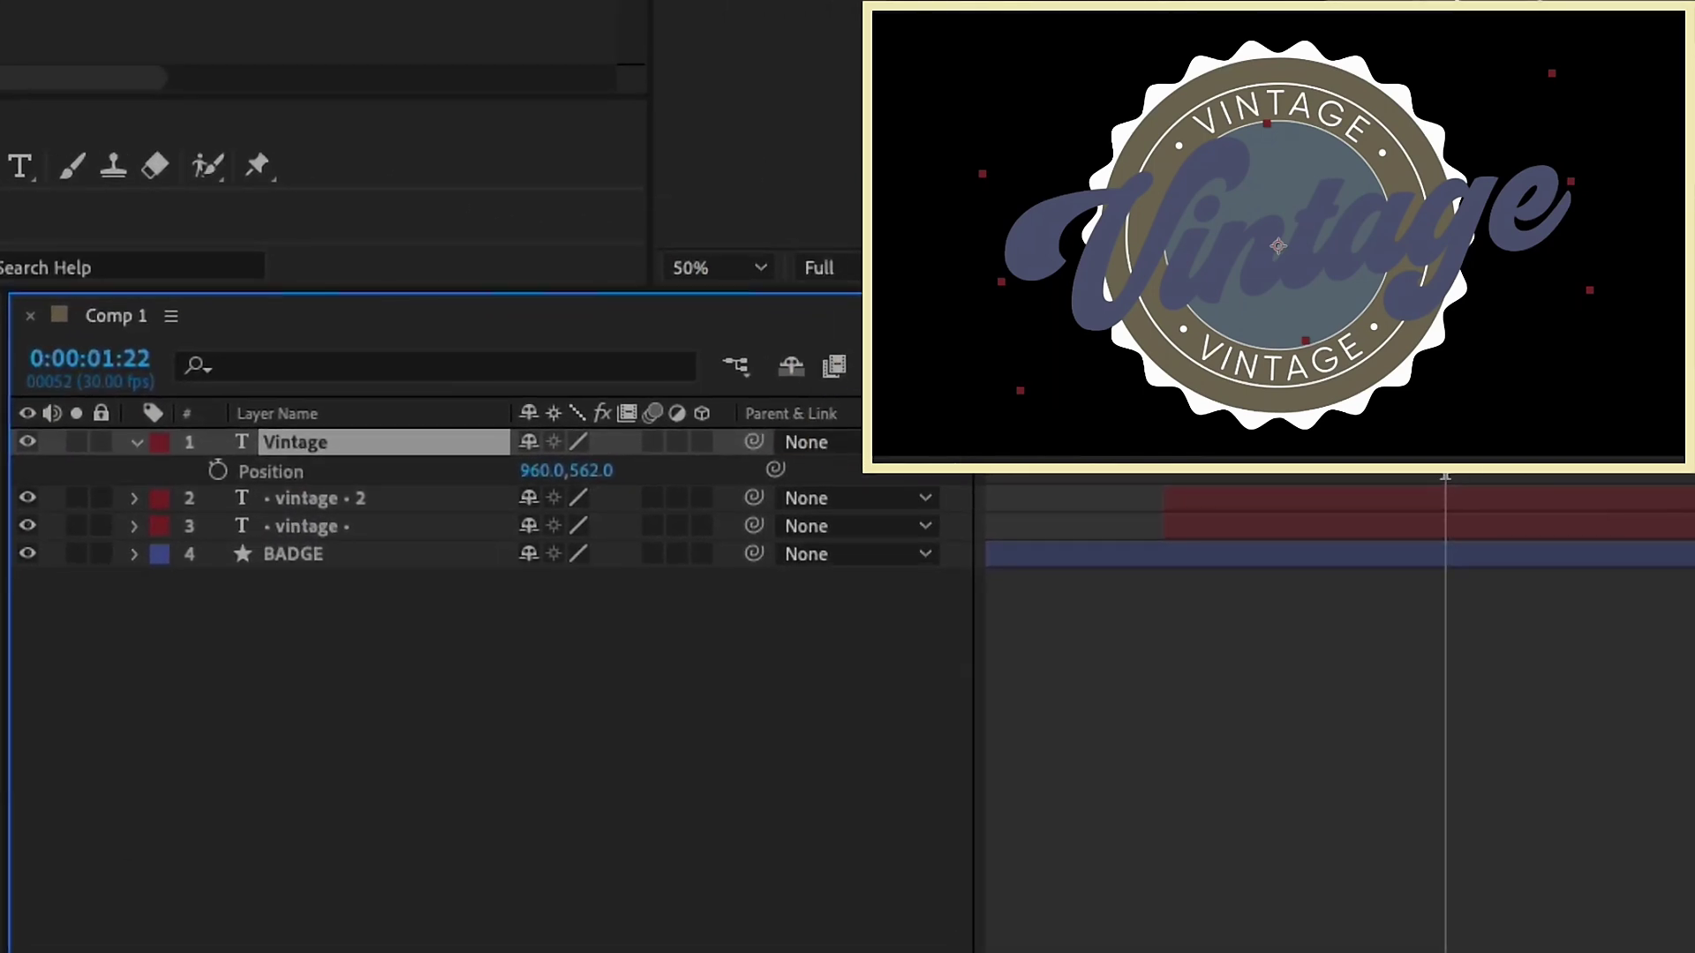
right_click(371, 441)
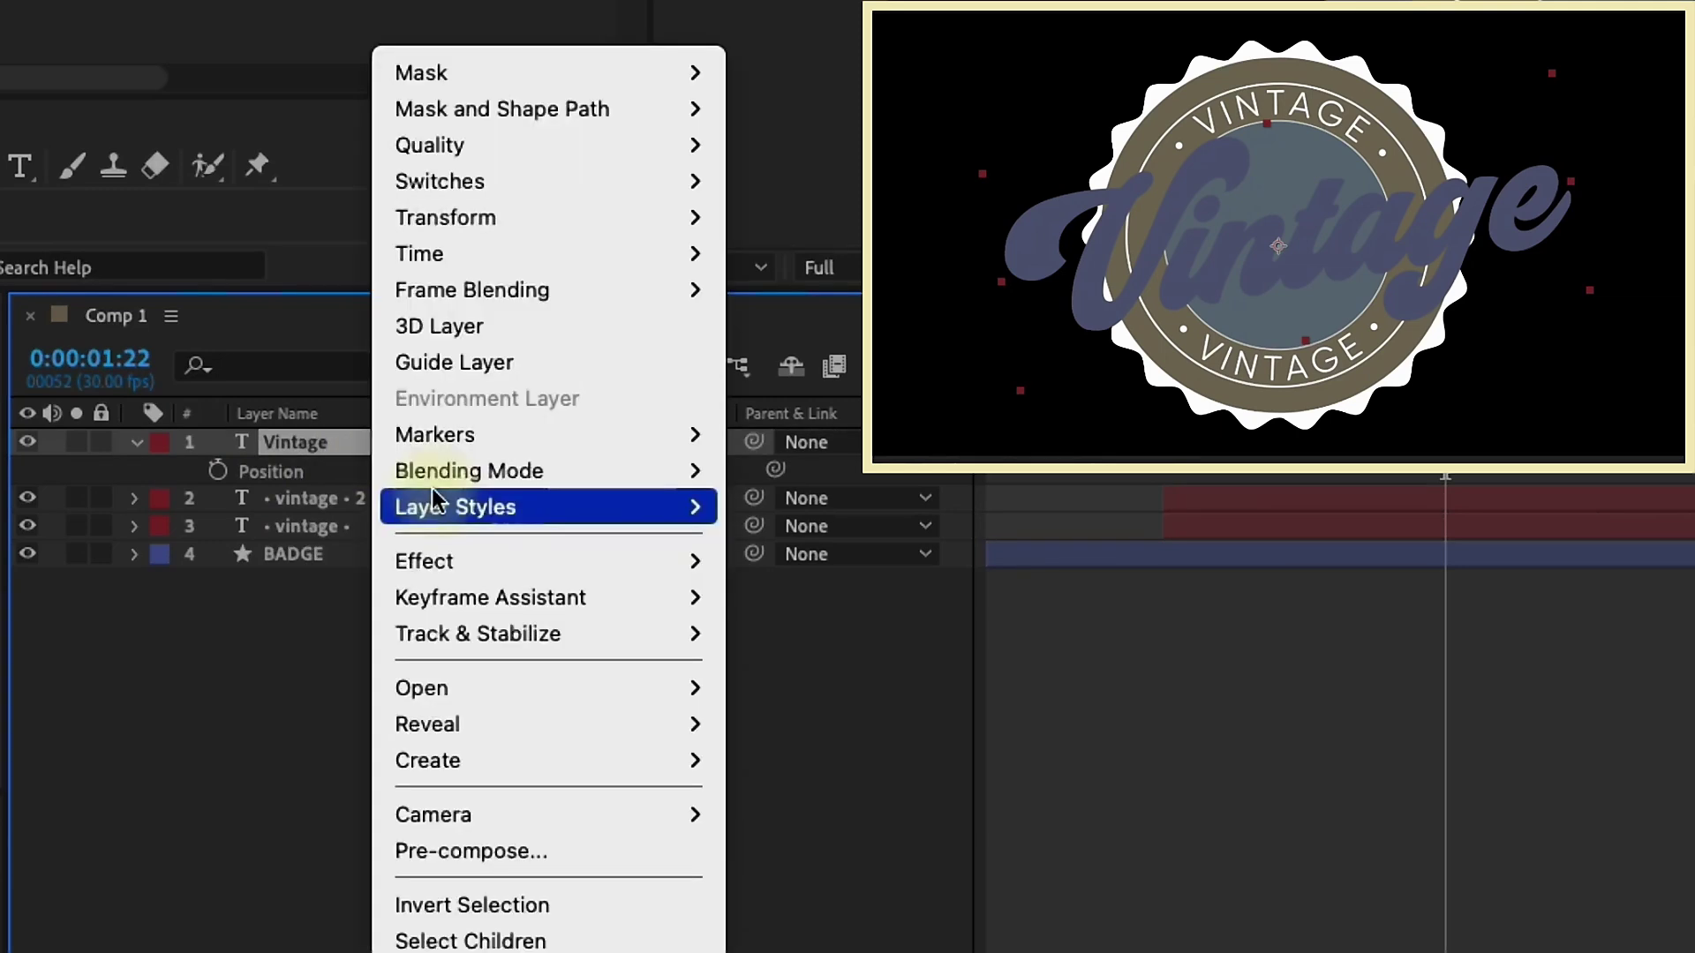
- Add Drop Shadow and Inner Shadow layer styles to the Vintage title
mouse_move(436, 490)
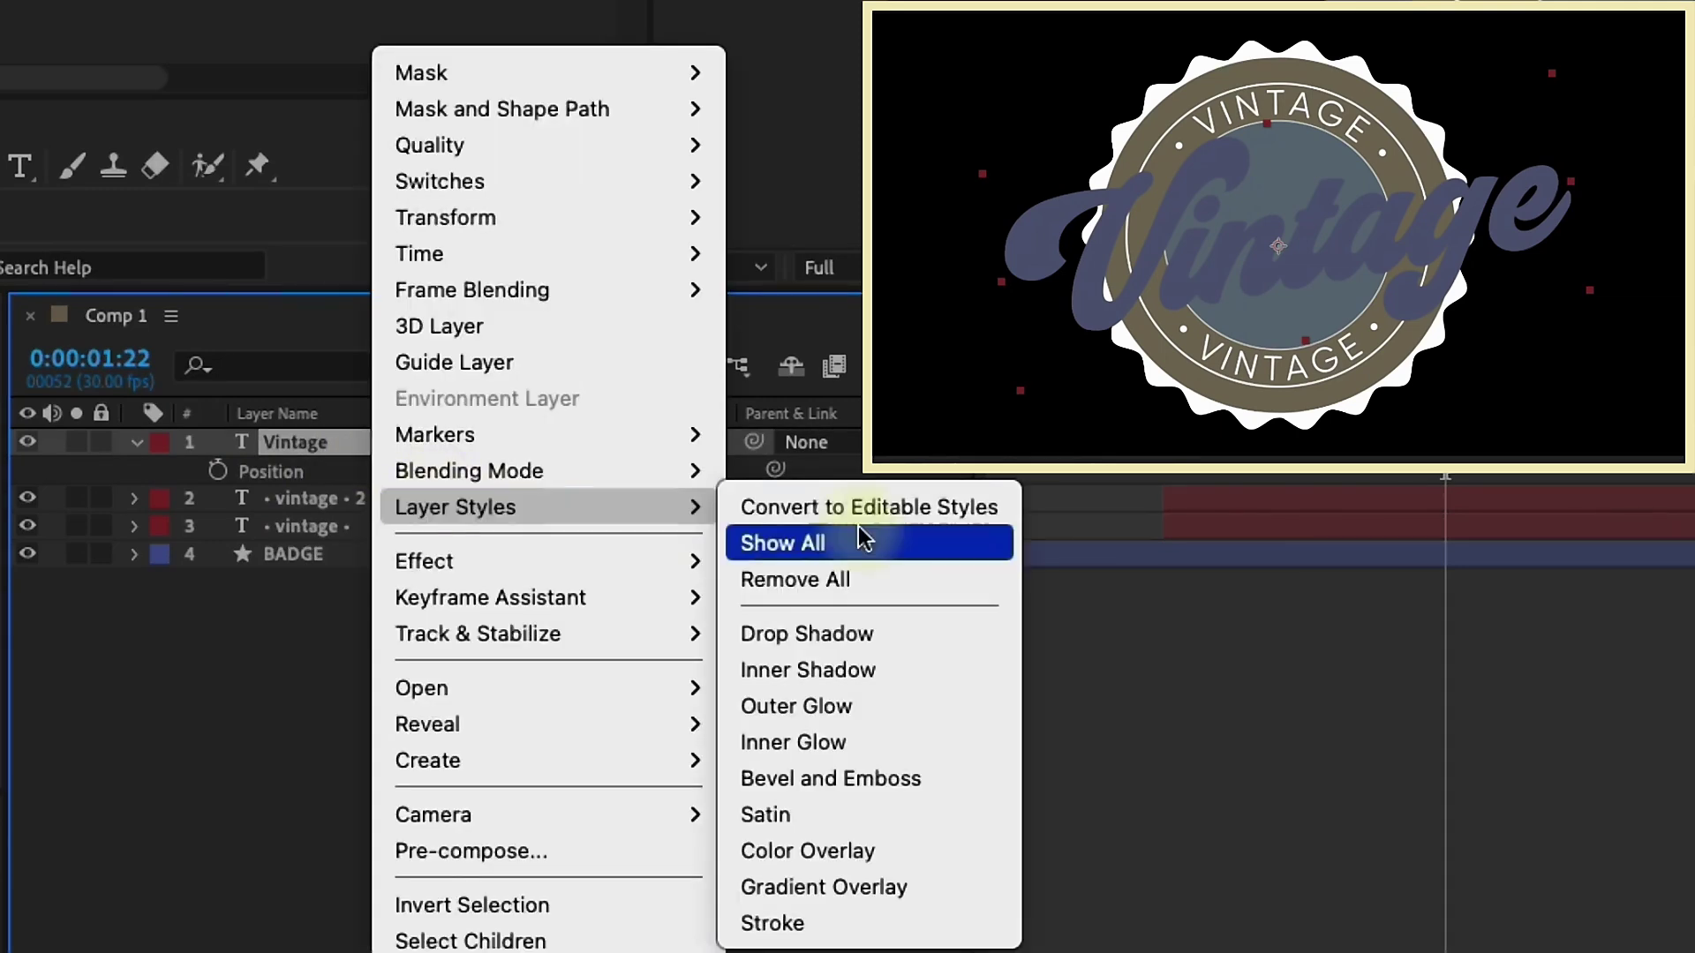
click(886, 633)
right_click(384, 442)
mouse_move(464, 516)
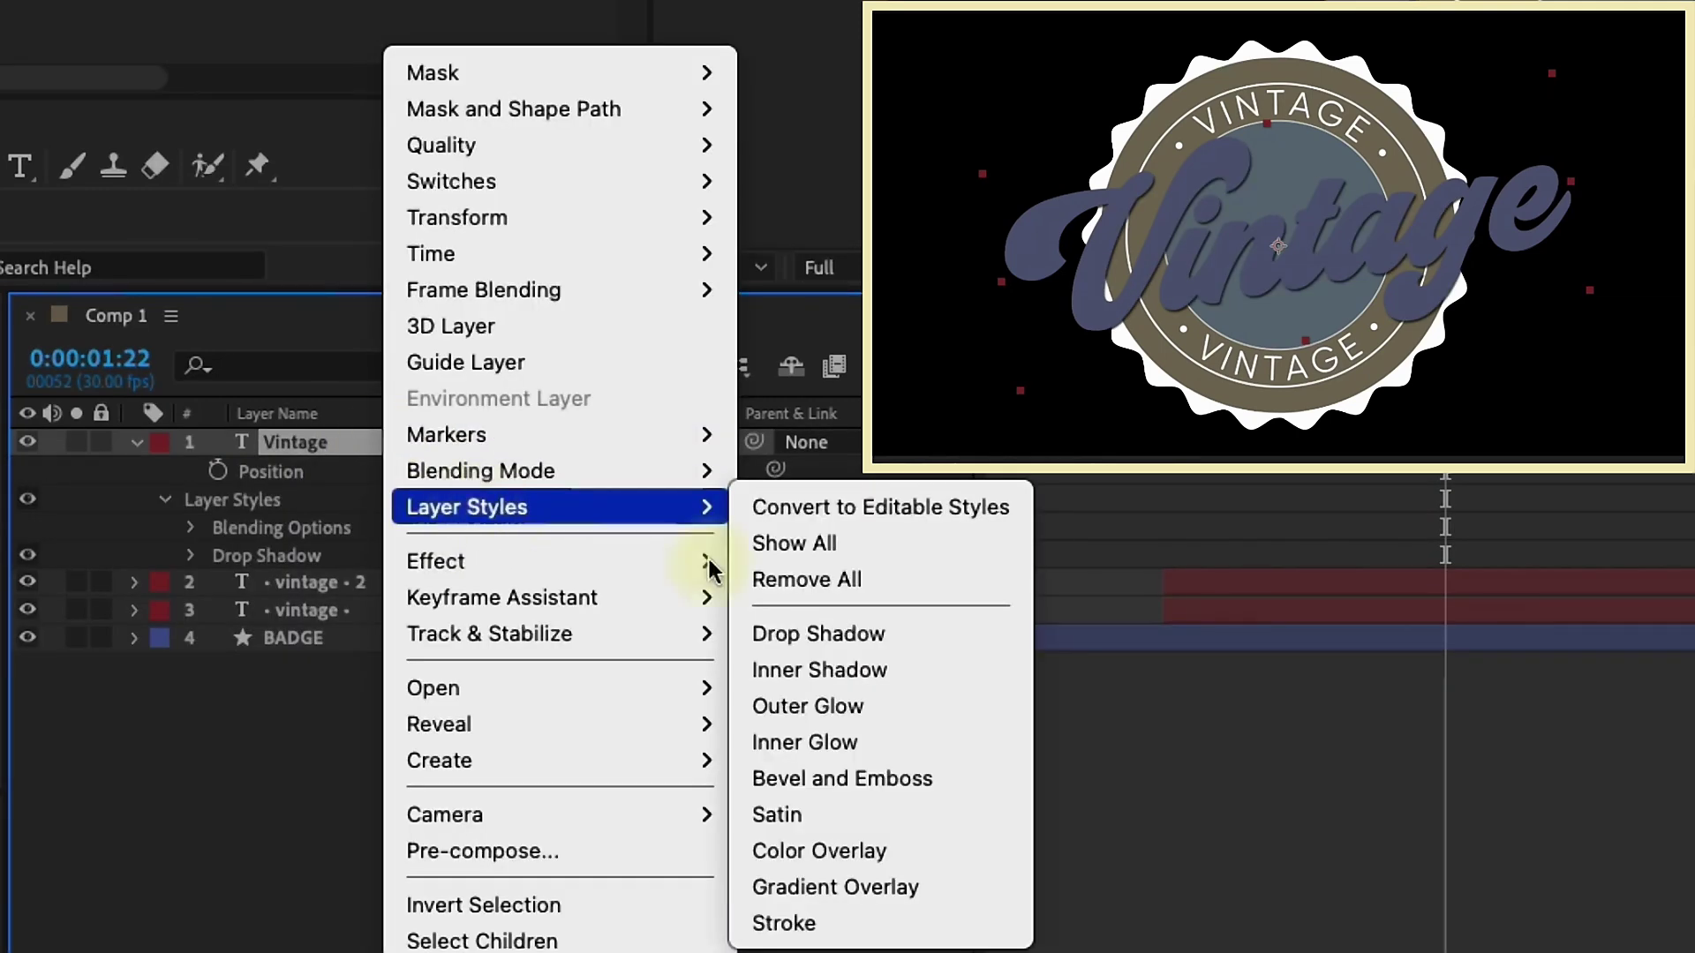
click(819, 670)
- Add Inner Glow, Bevel and Emboss, and Stroke layer styles to the title
right_click(443, 442)
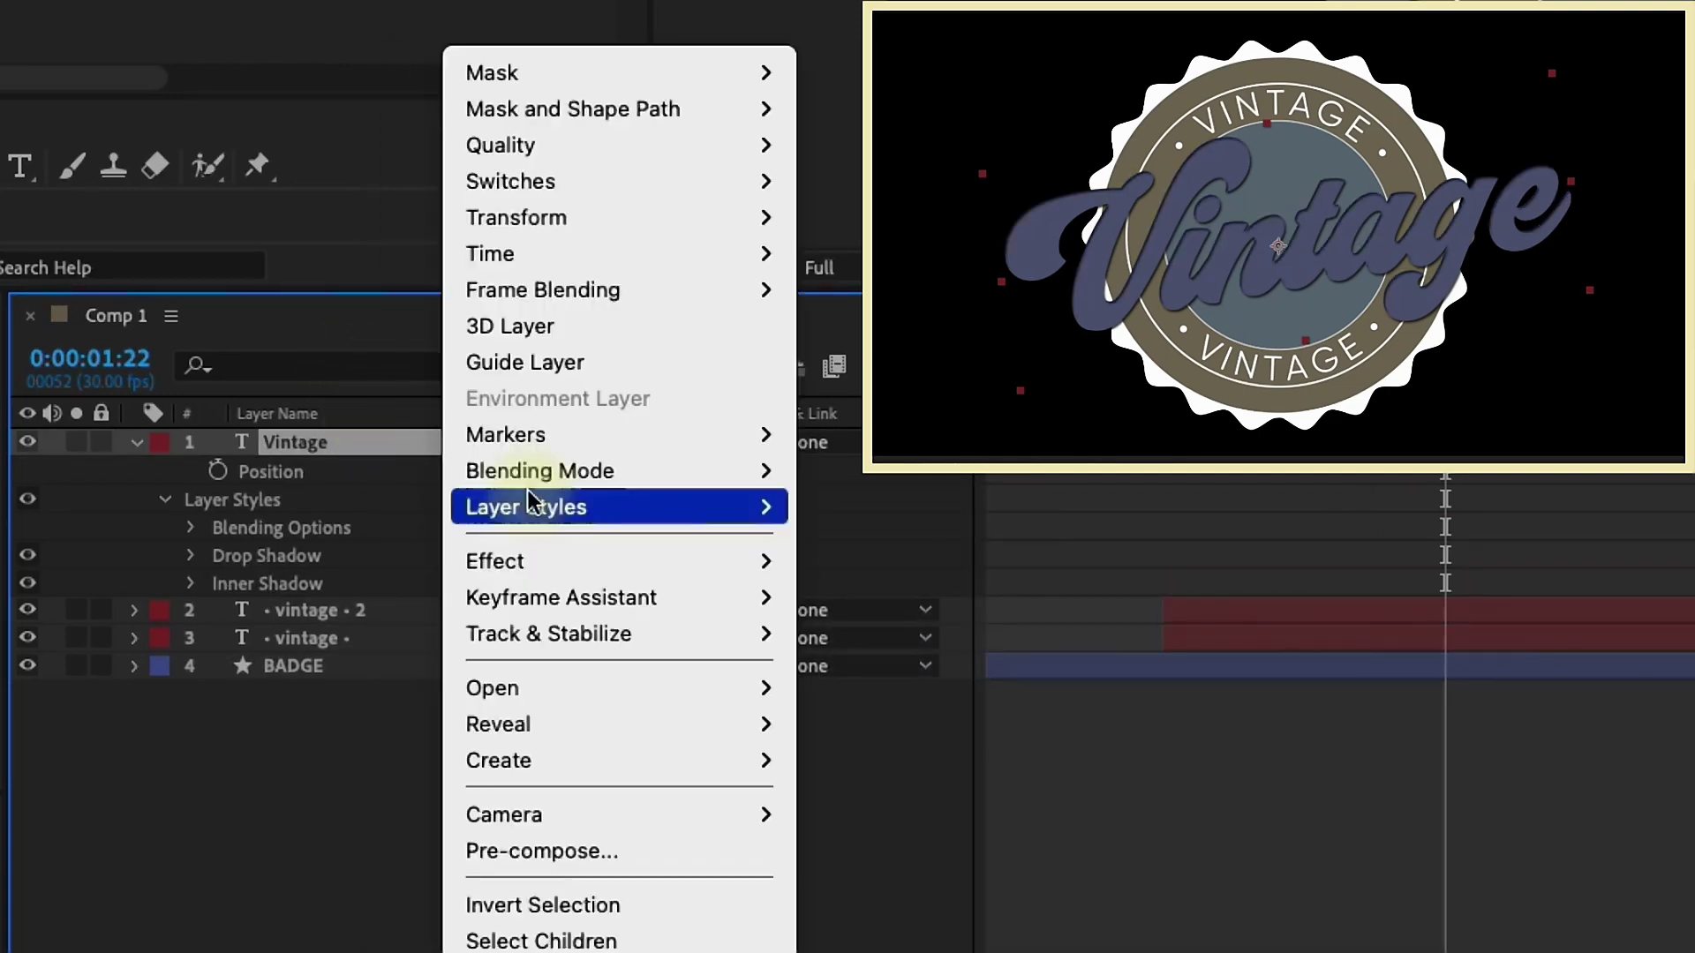
mouse_move(528, 492)
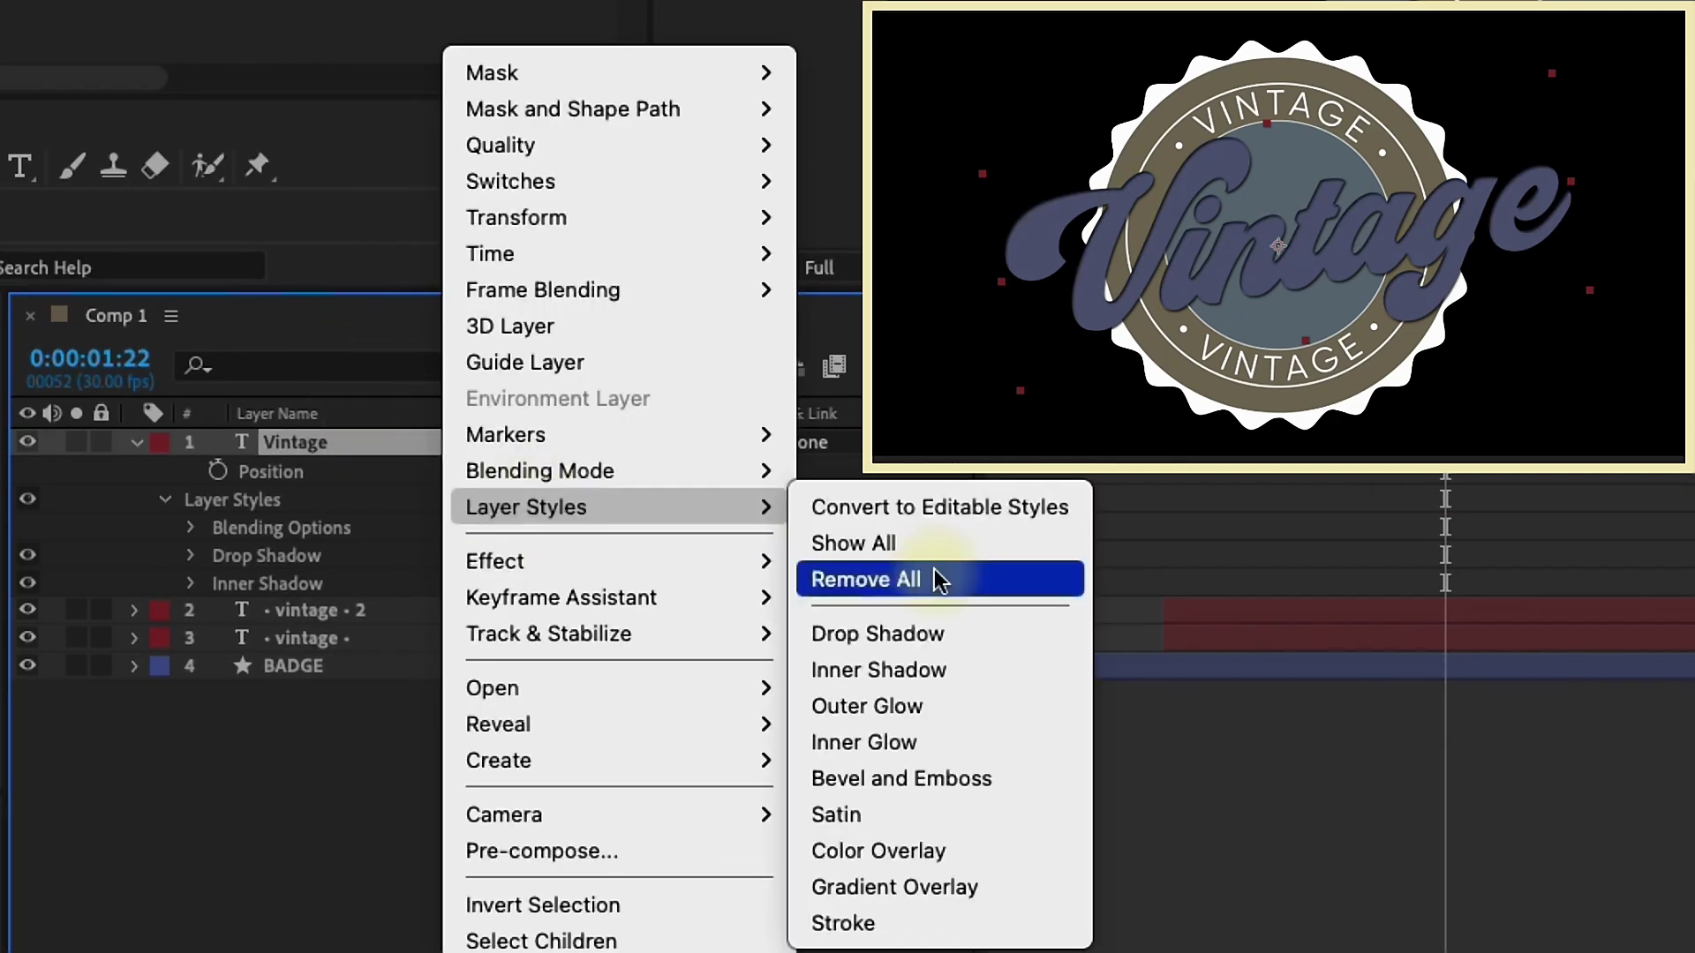
click(909, 742)
right_click(375, 442)
mouse_move(477, 511)
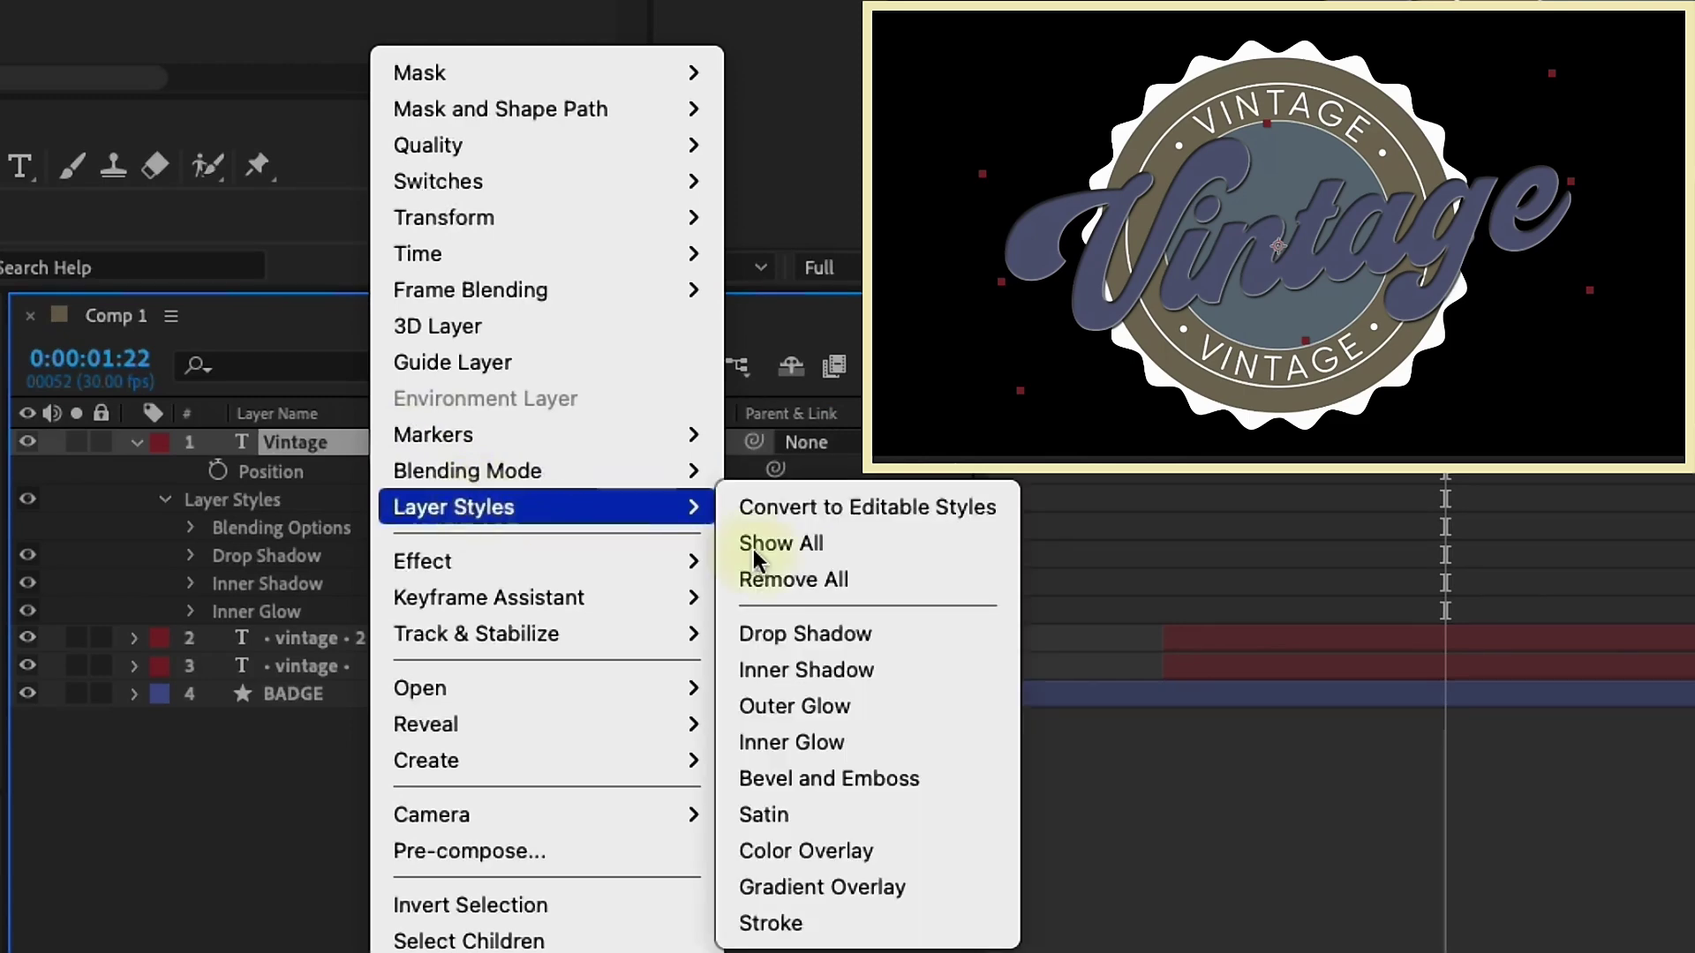
click(793, 786)
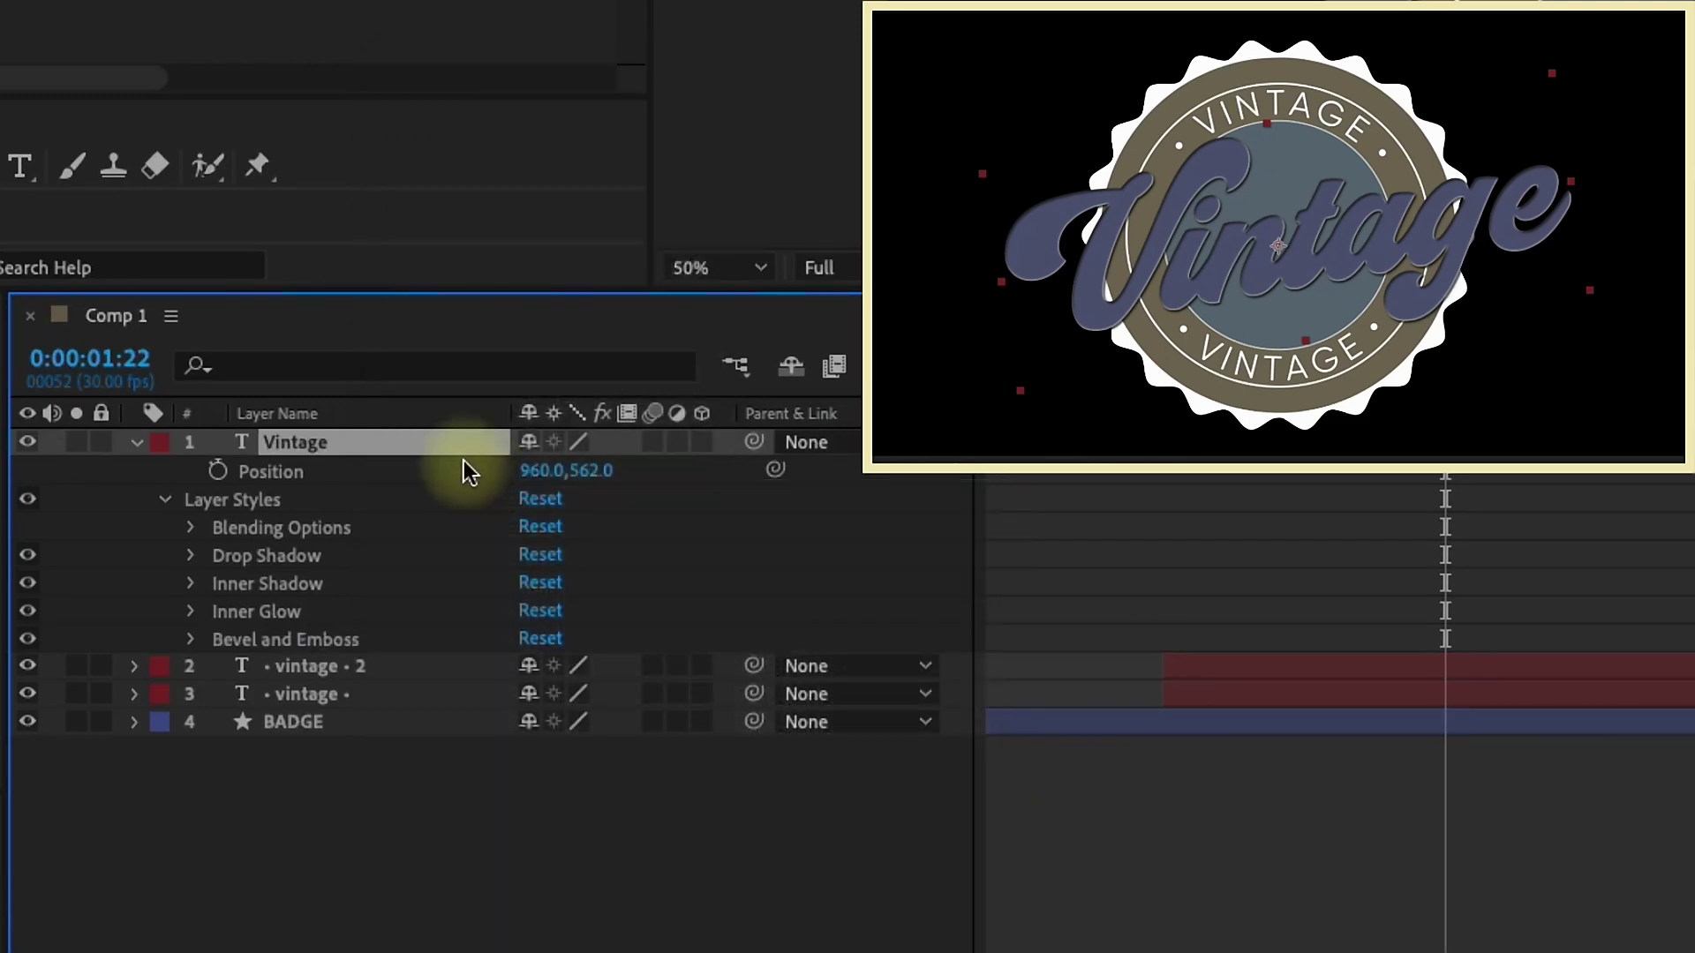
right_click(406, 441)
mouse_move(563, 511)
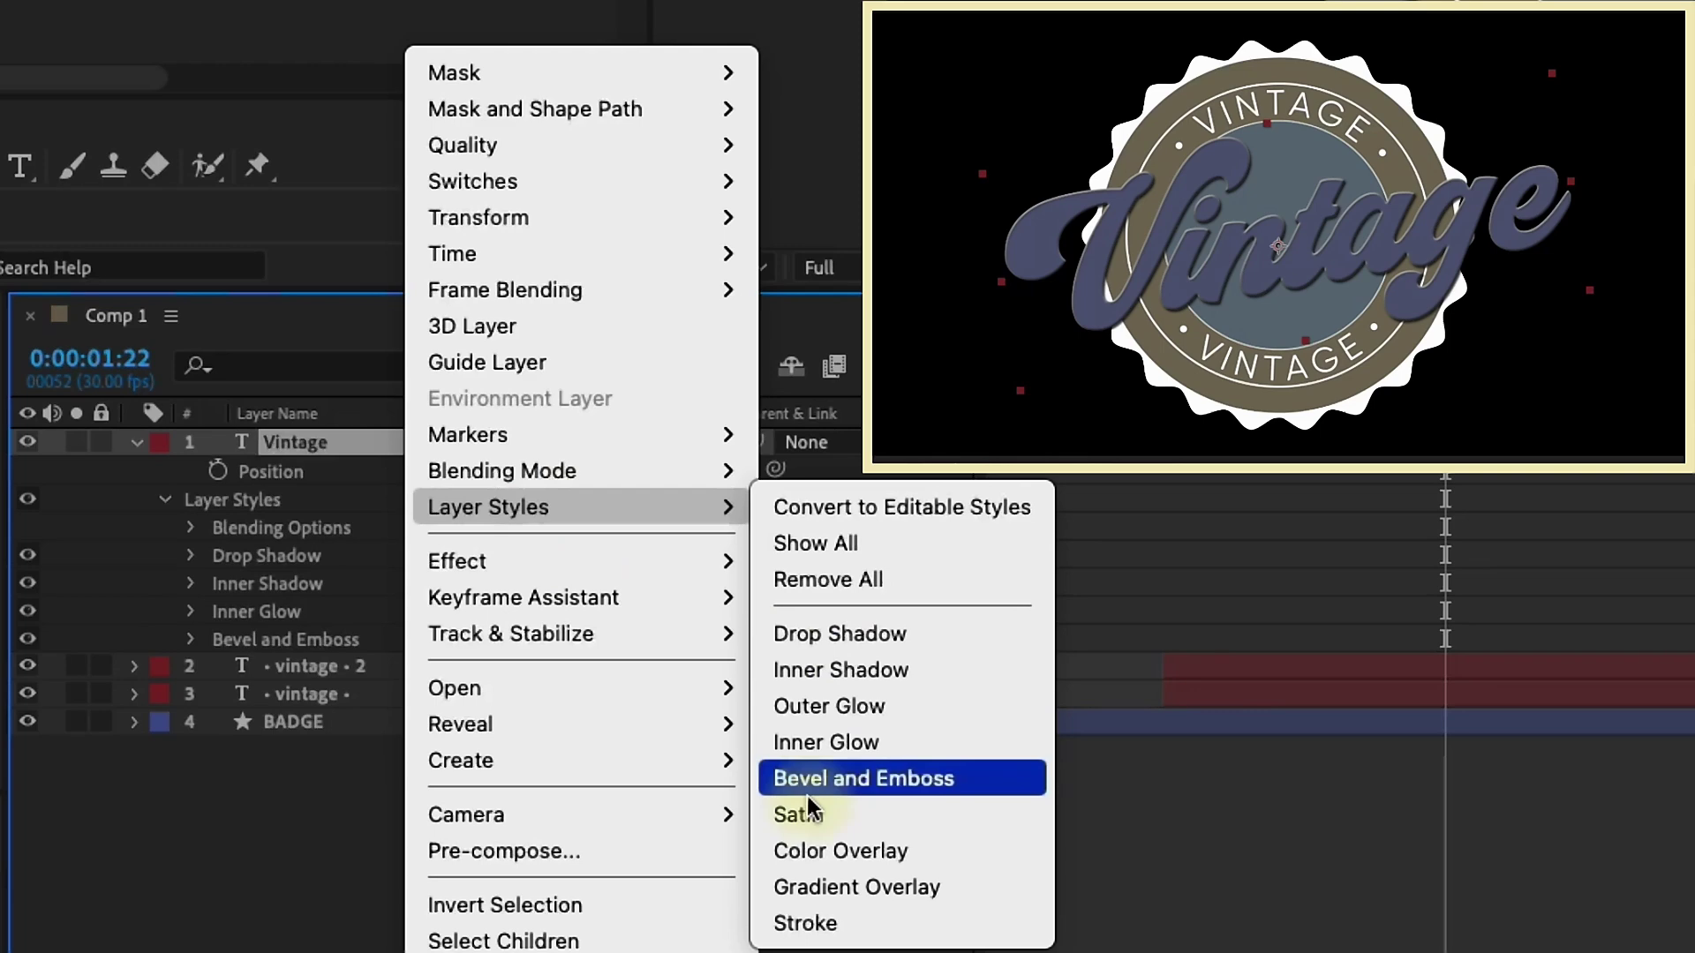
click(799, 922)
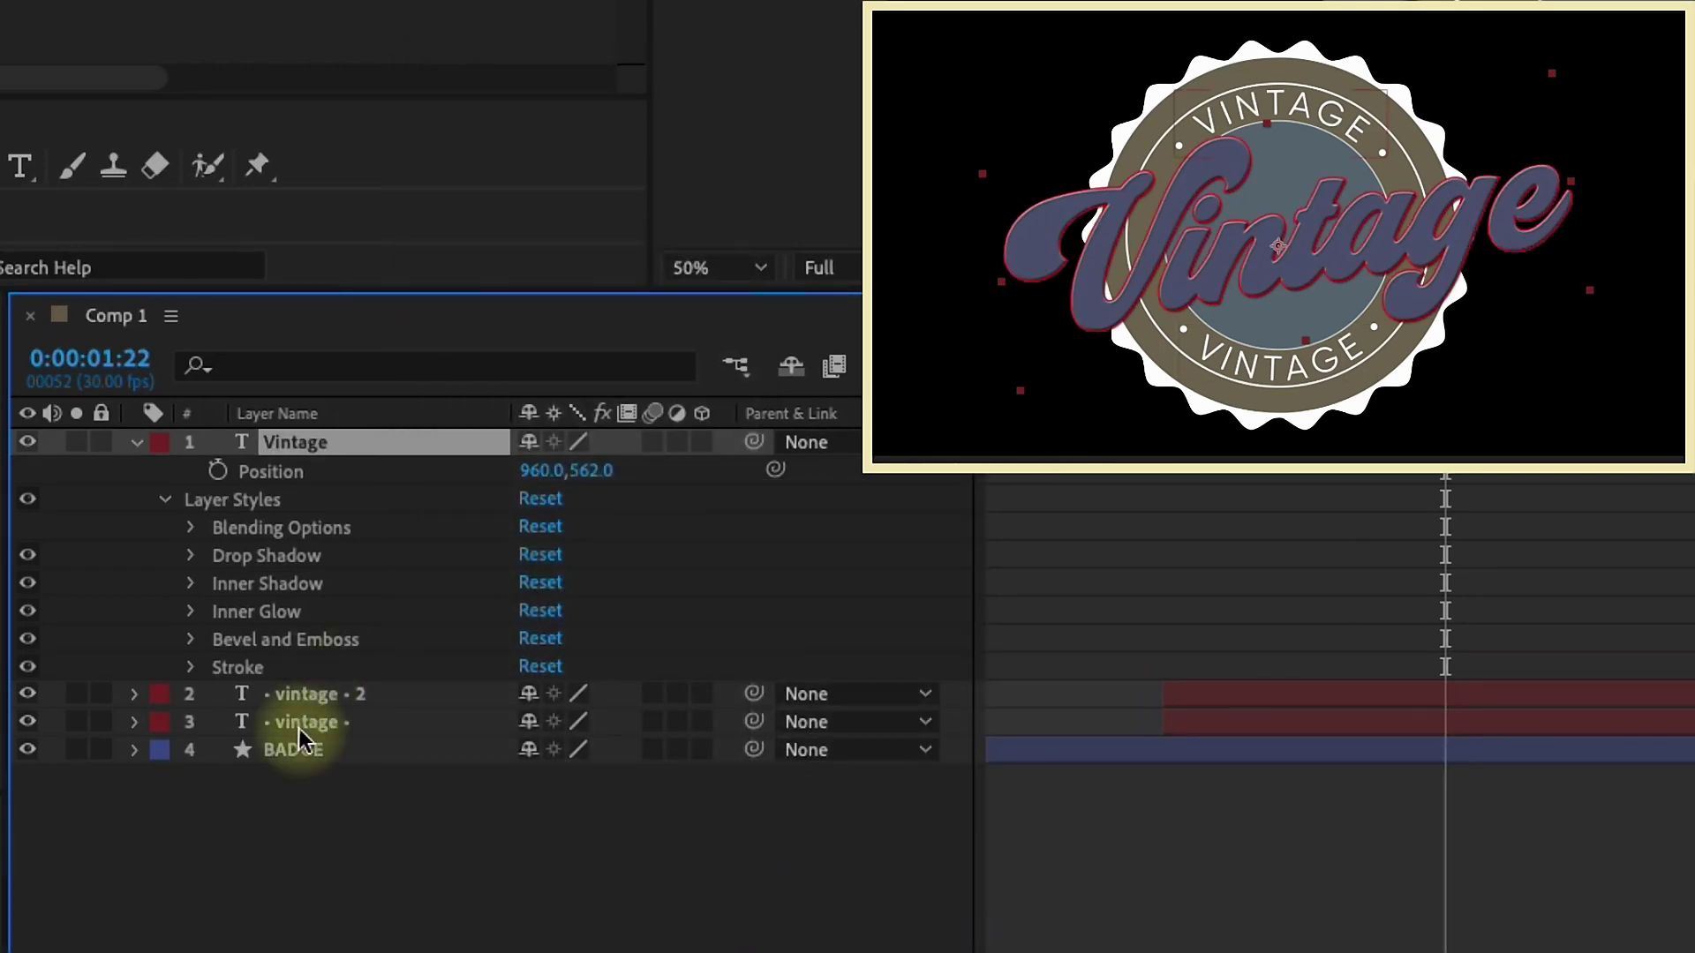
- Change the title's Stroke colour to a soft purple
click(192, 668)
click(535, 723)
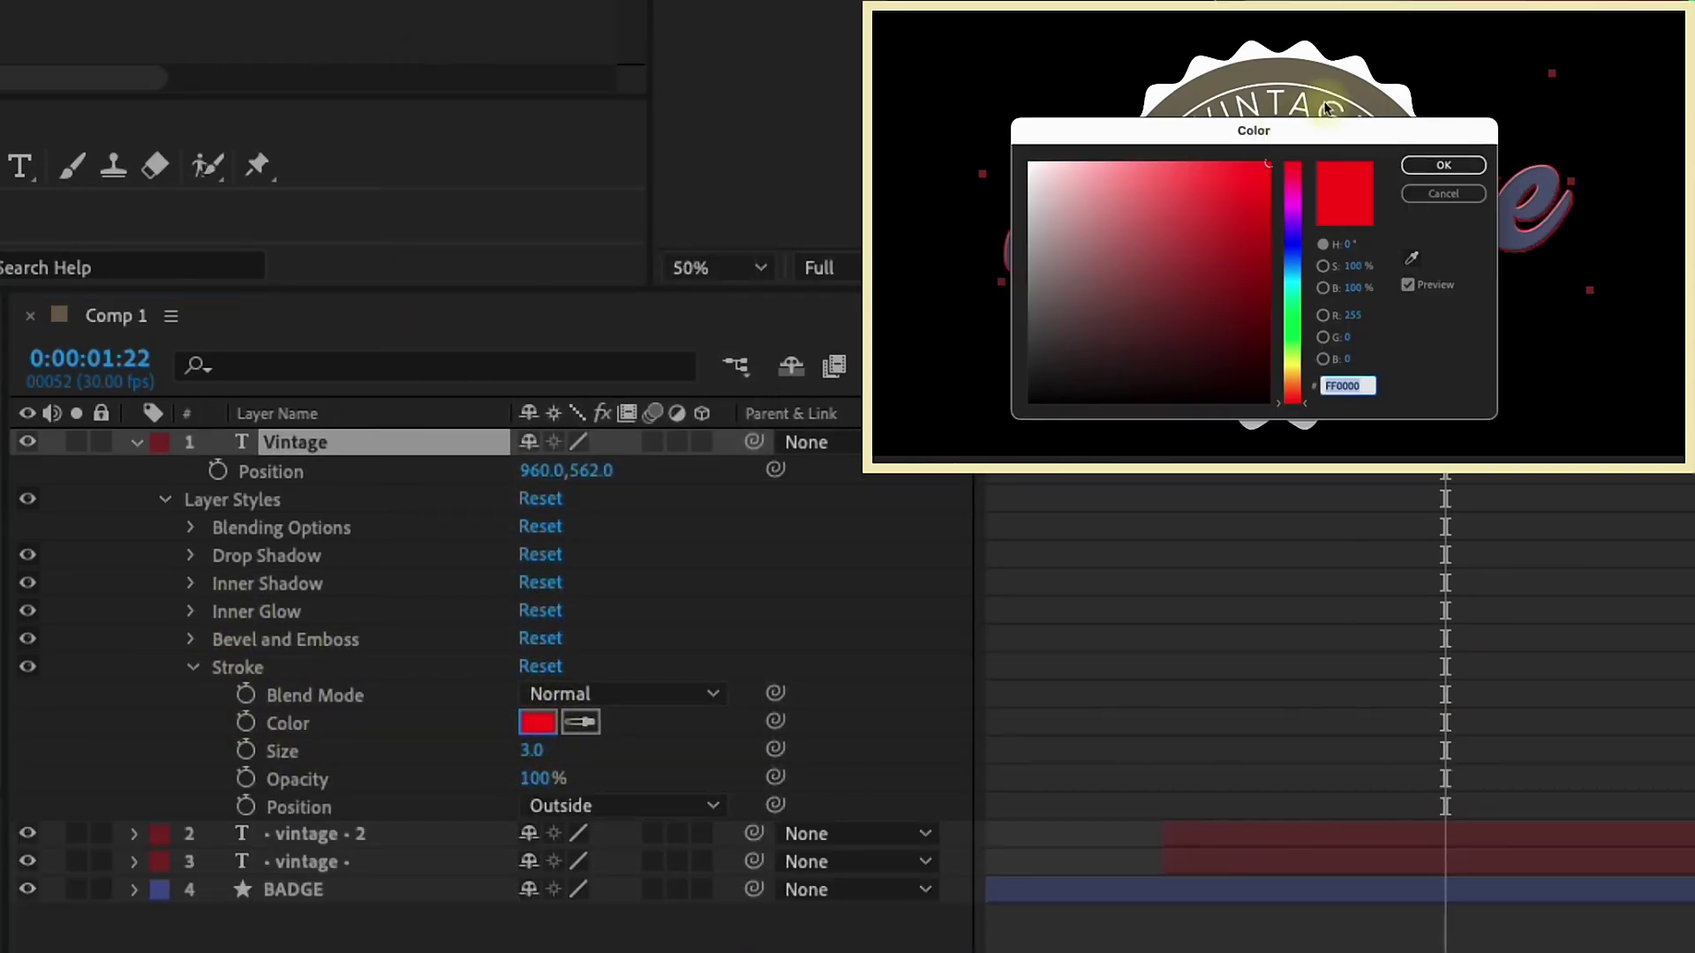
click(1293, 218)
click(1139, 208)
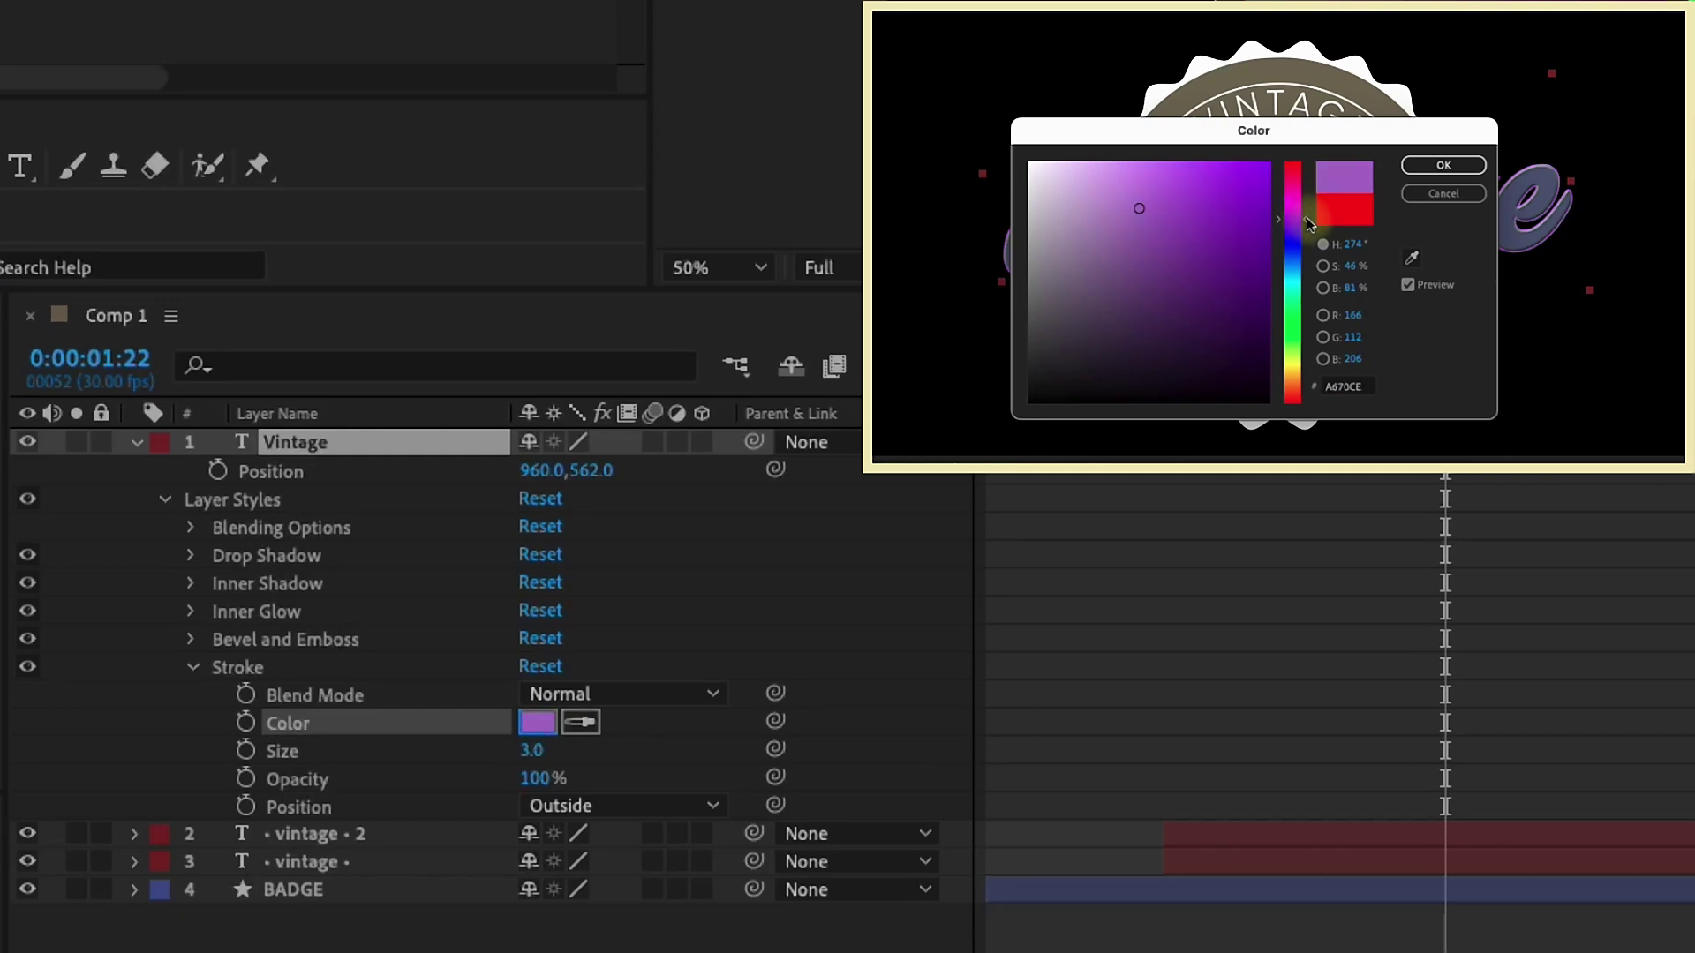
drag(1308, 224, 1310, 217)
click(1444, 164)
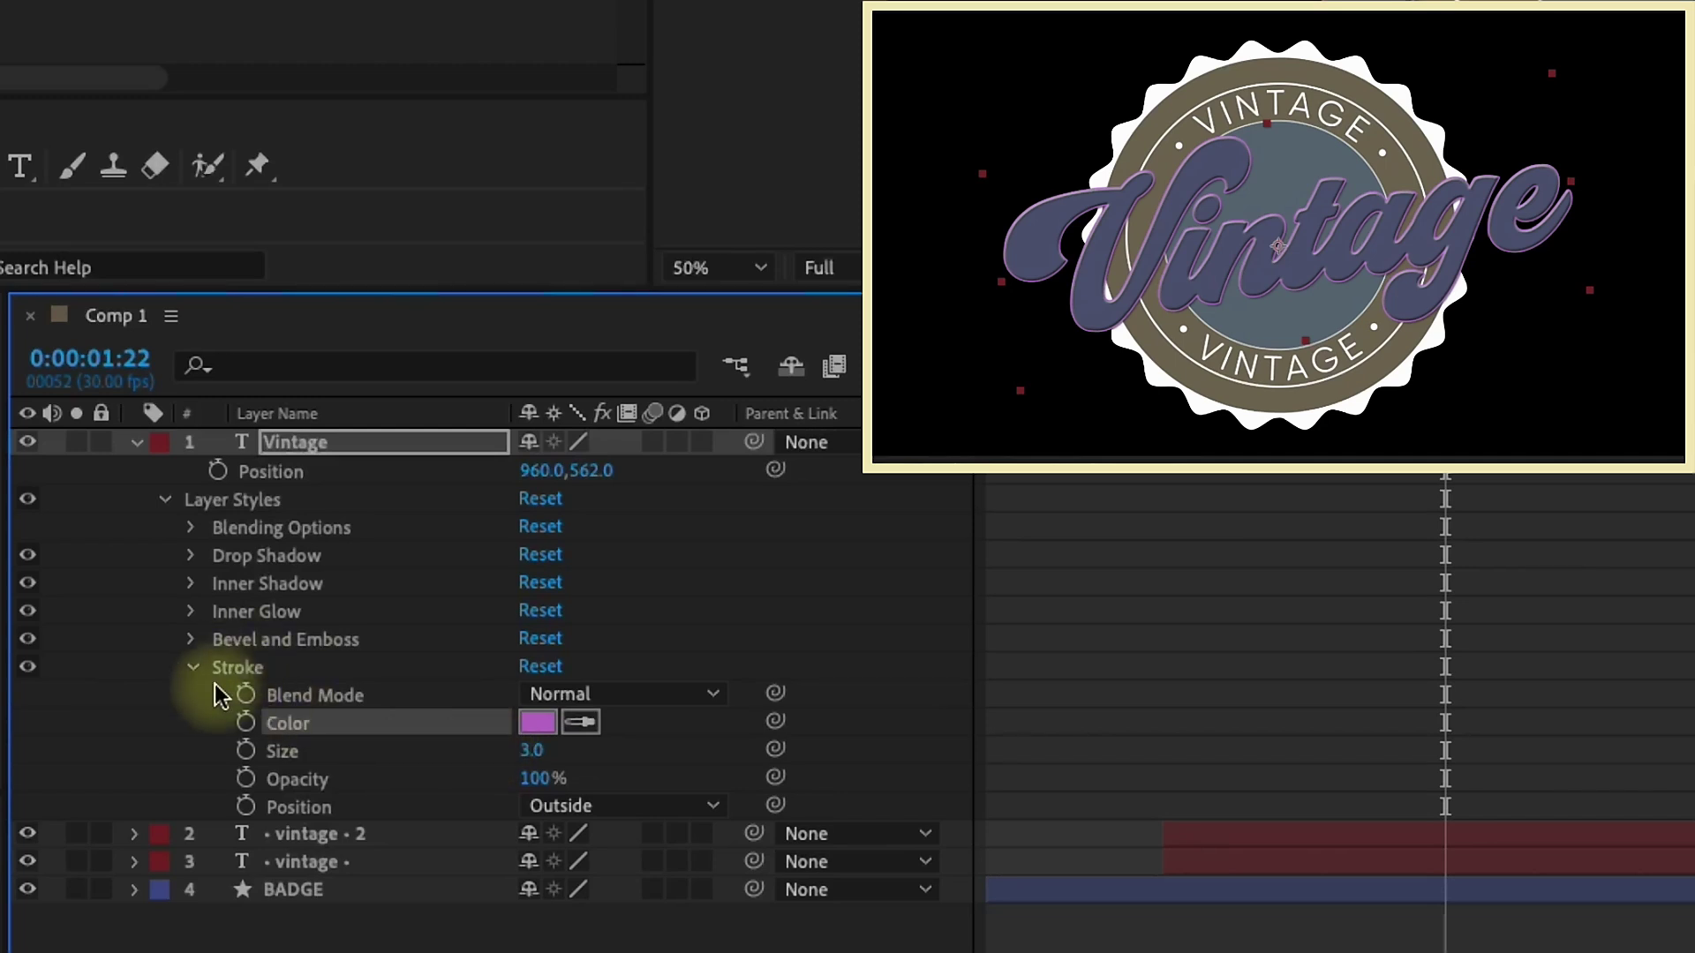
click(193, 667)
- Set the Bevel and Emboss size to 4
click(193, 643)
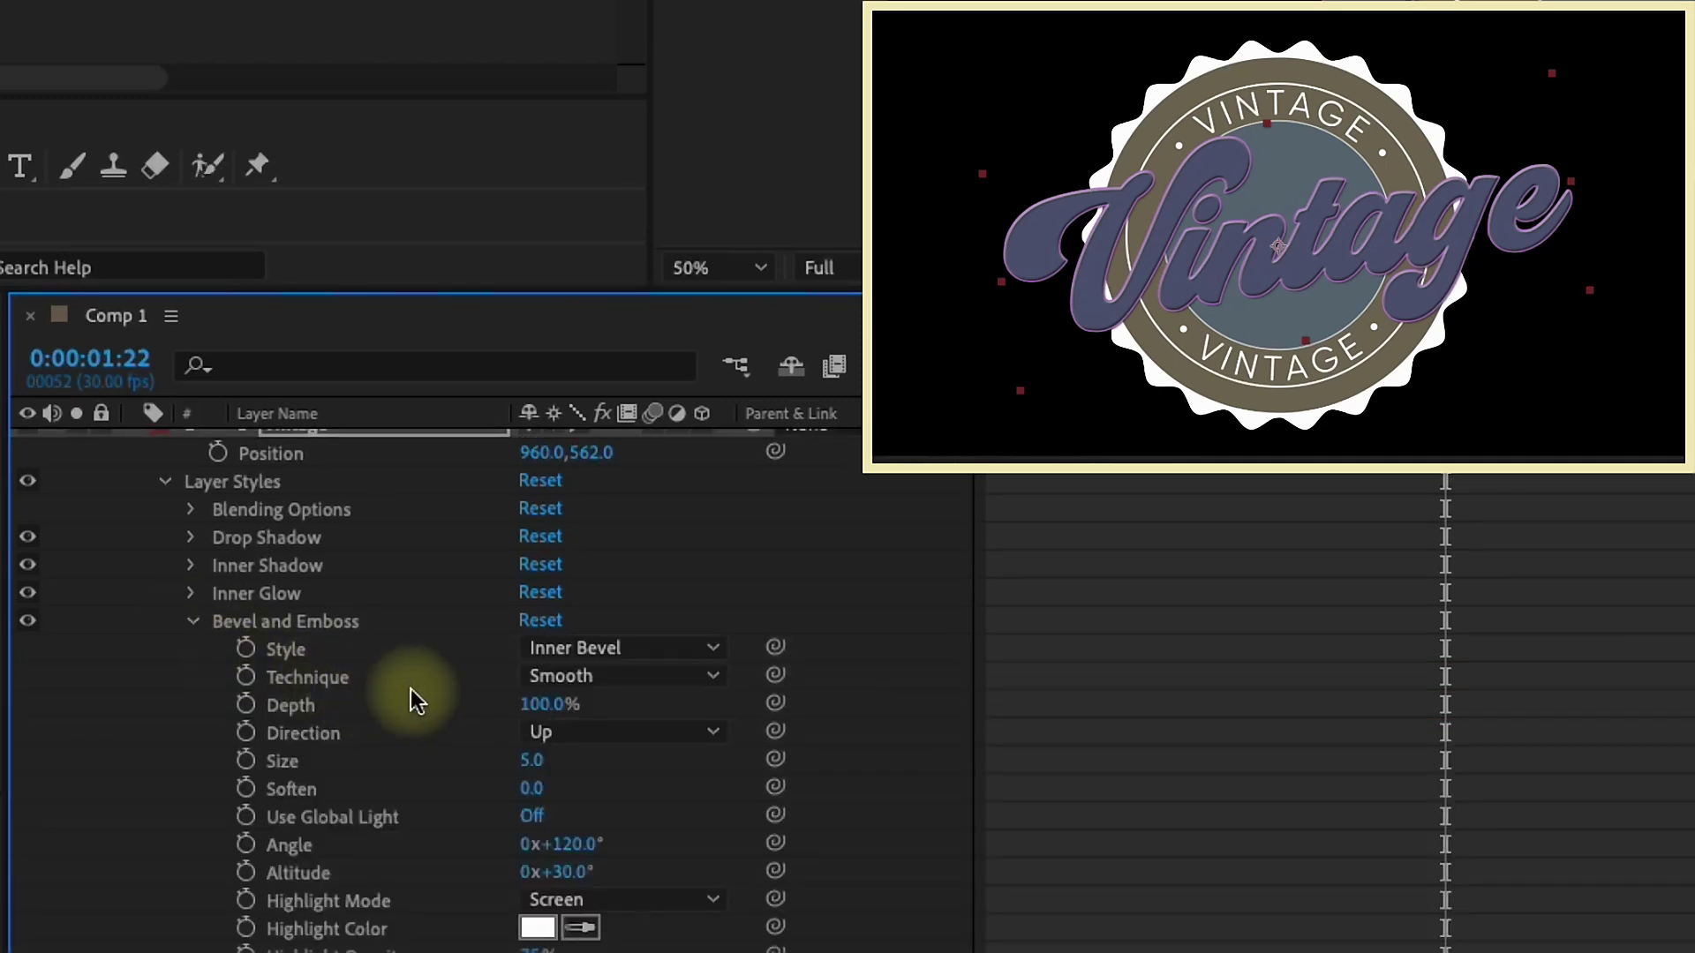
click(529, 761)
text(5)
key(Return)
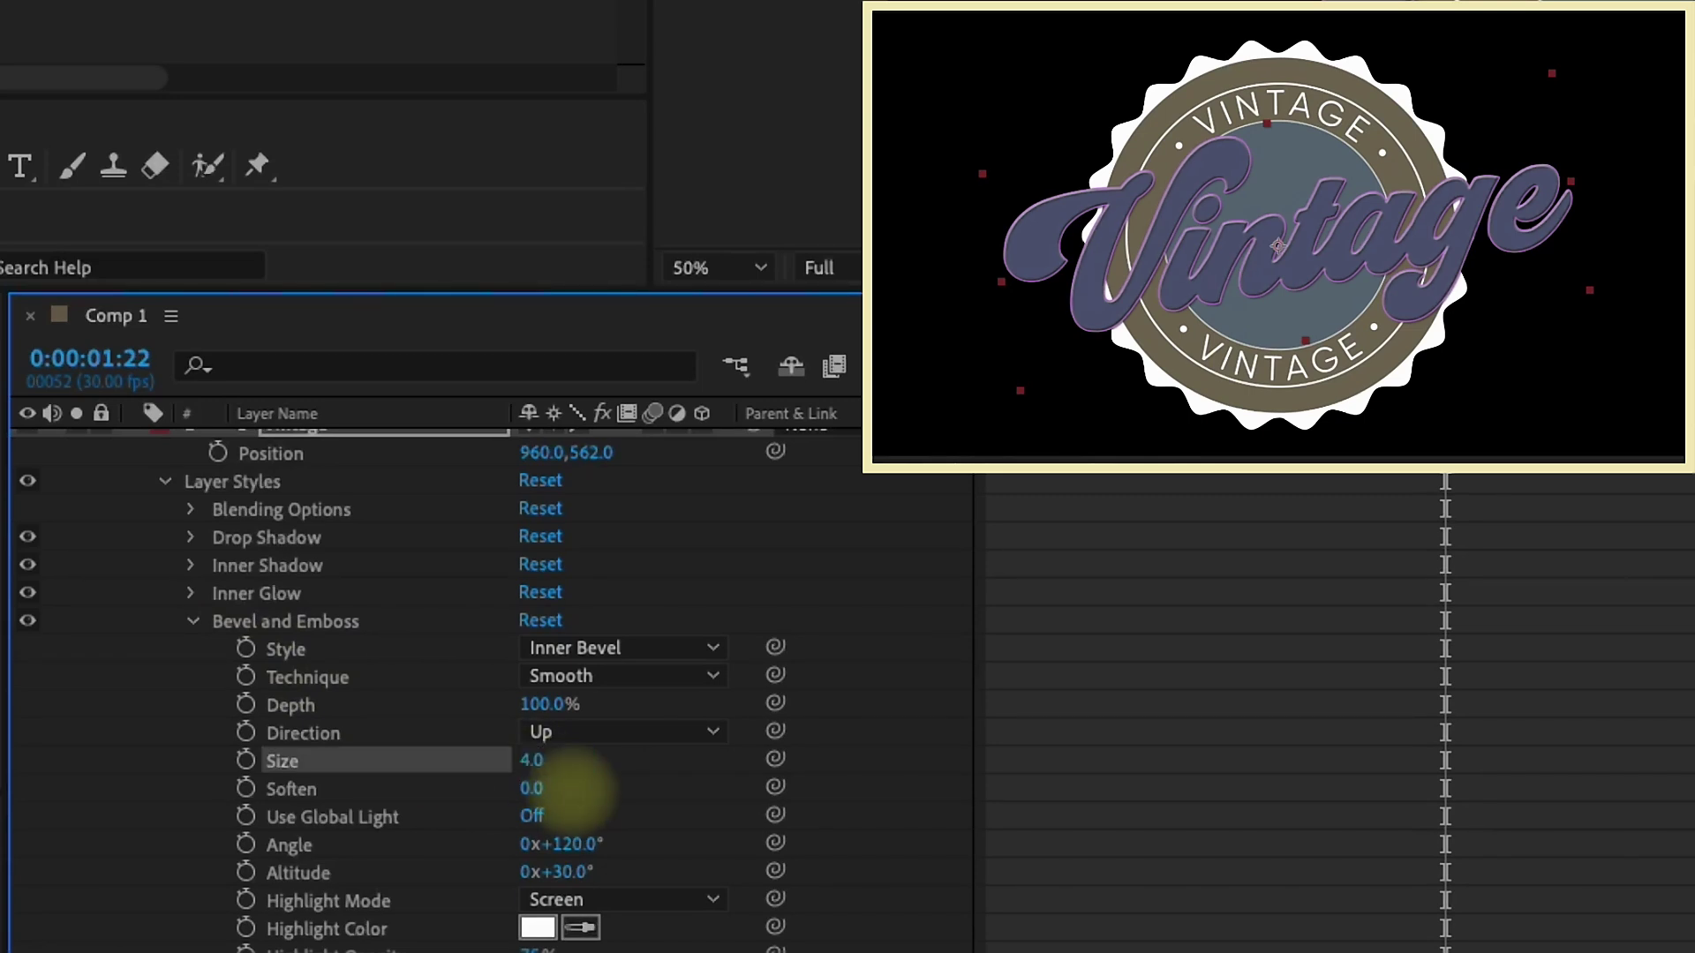
click(194, 622)
- Give the Inner Glow 25% opacity, Precise technique, Center source, and adjust its size
click(196, 615)
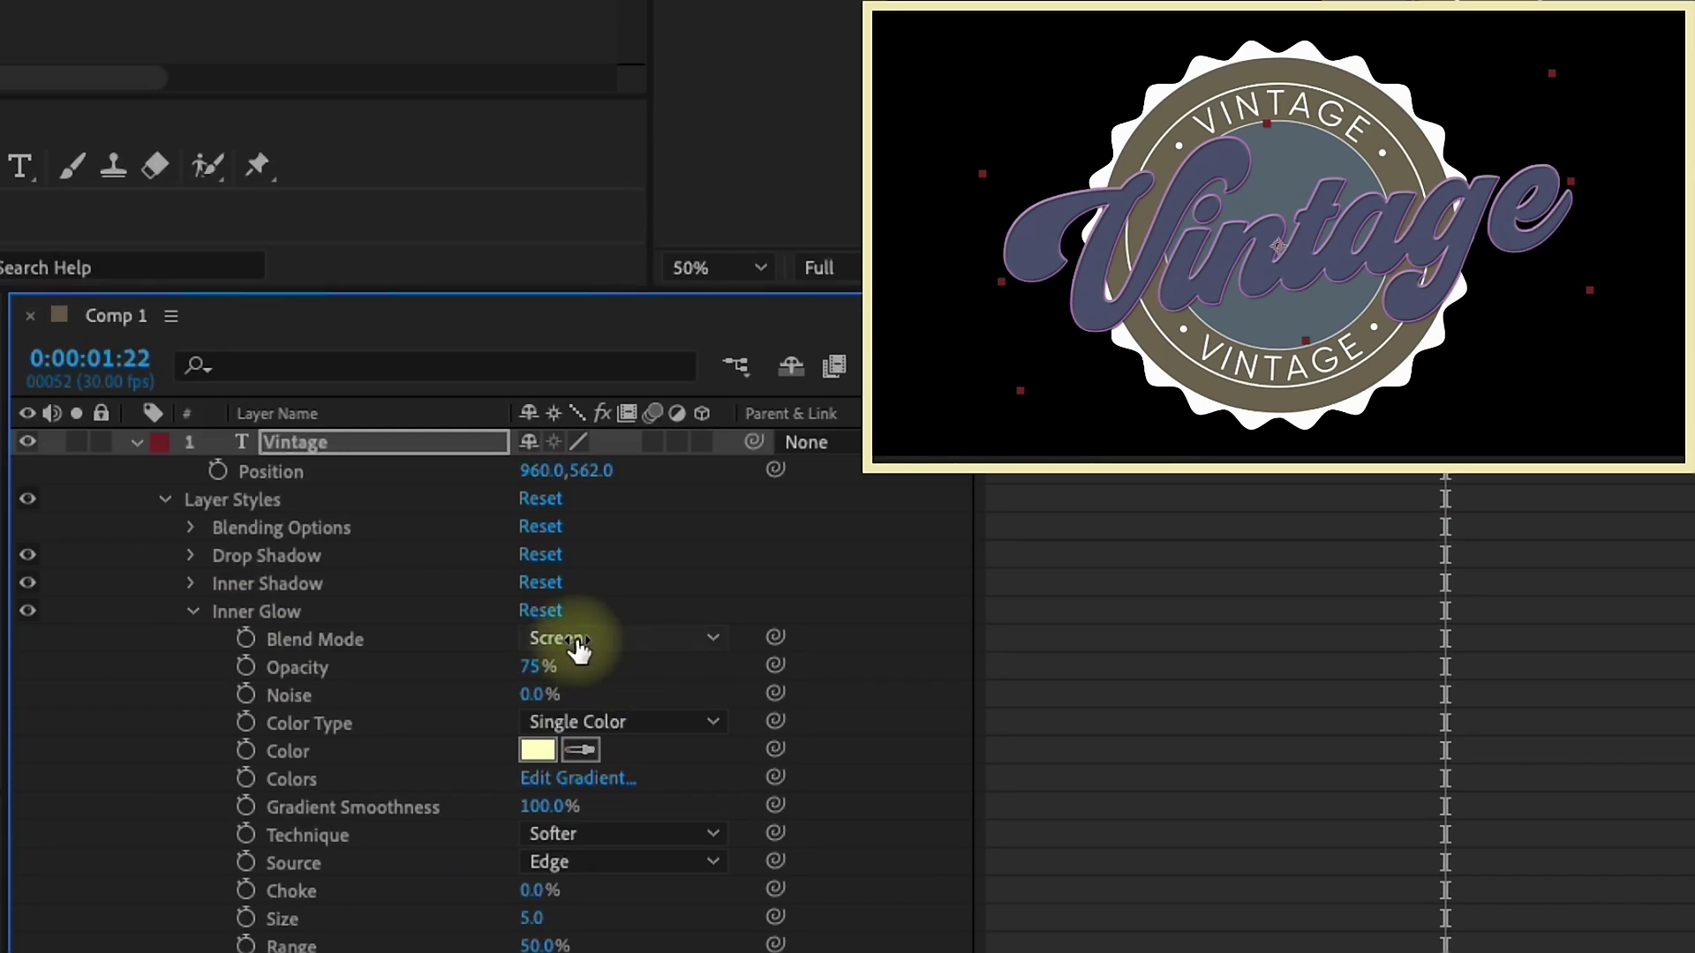
text(25)
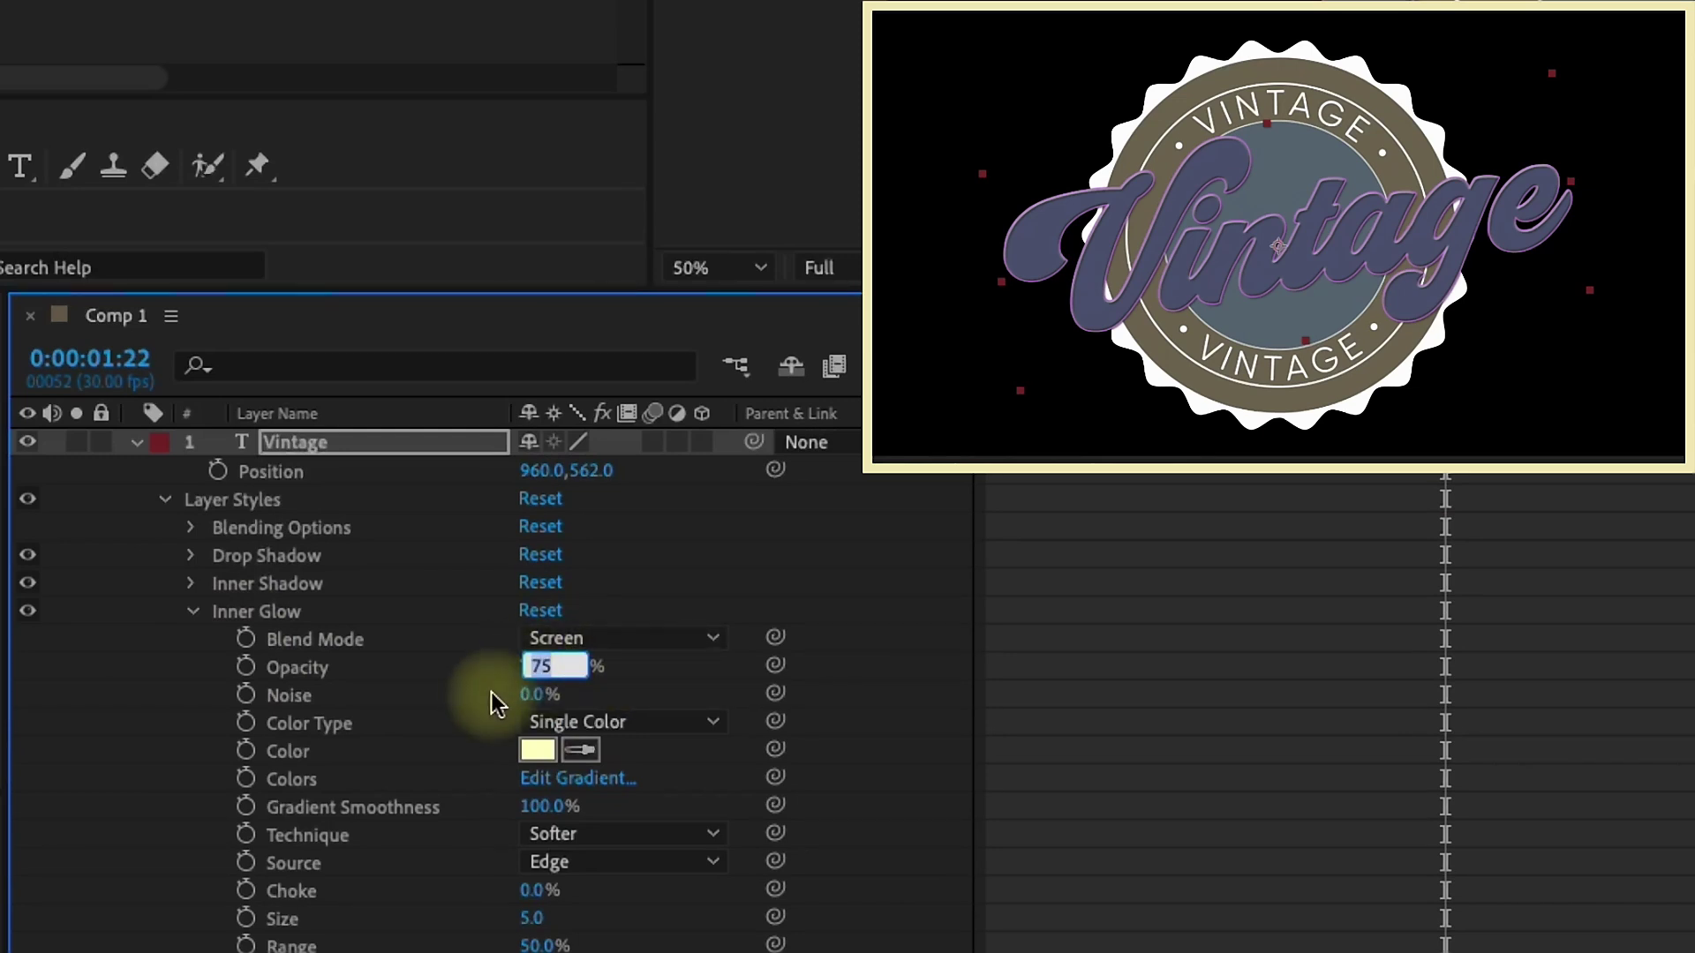
key(Return)
click(616, 719)
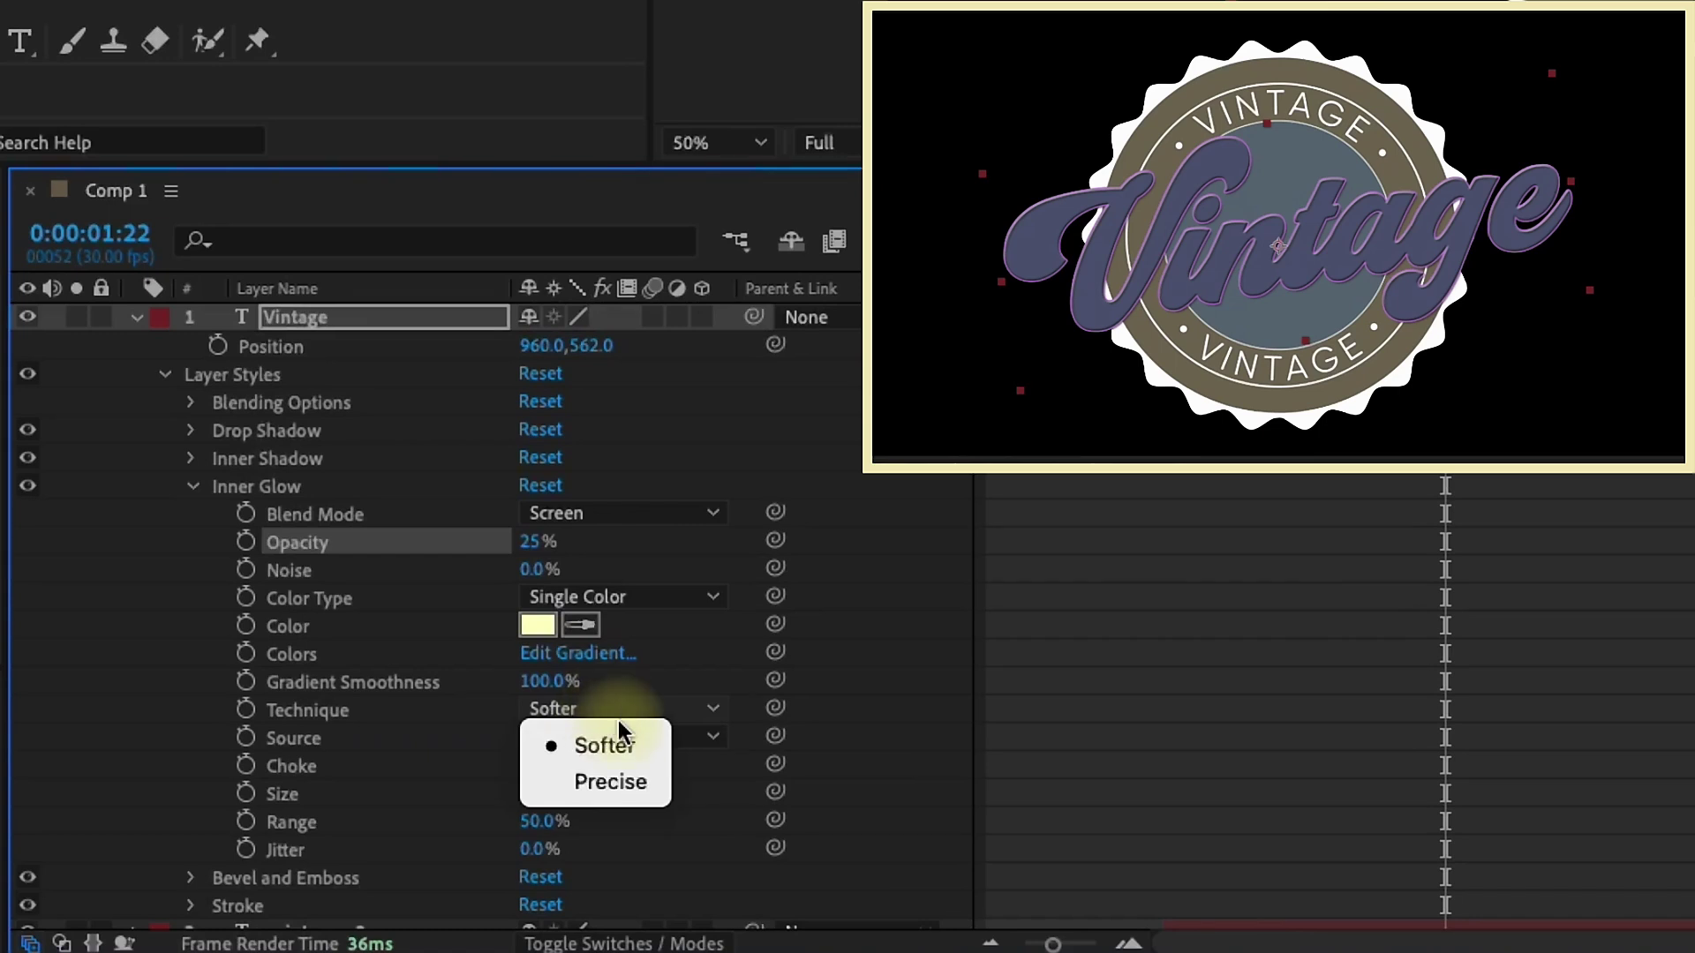
click(619, 780)
click(588, 740)
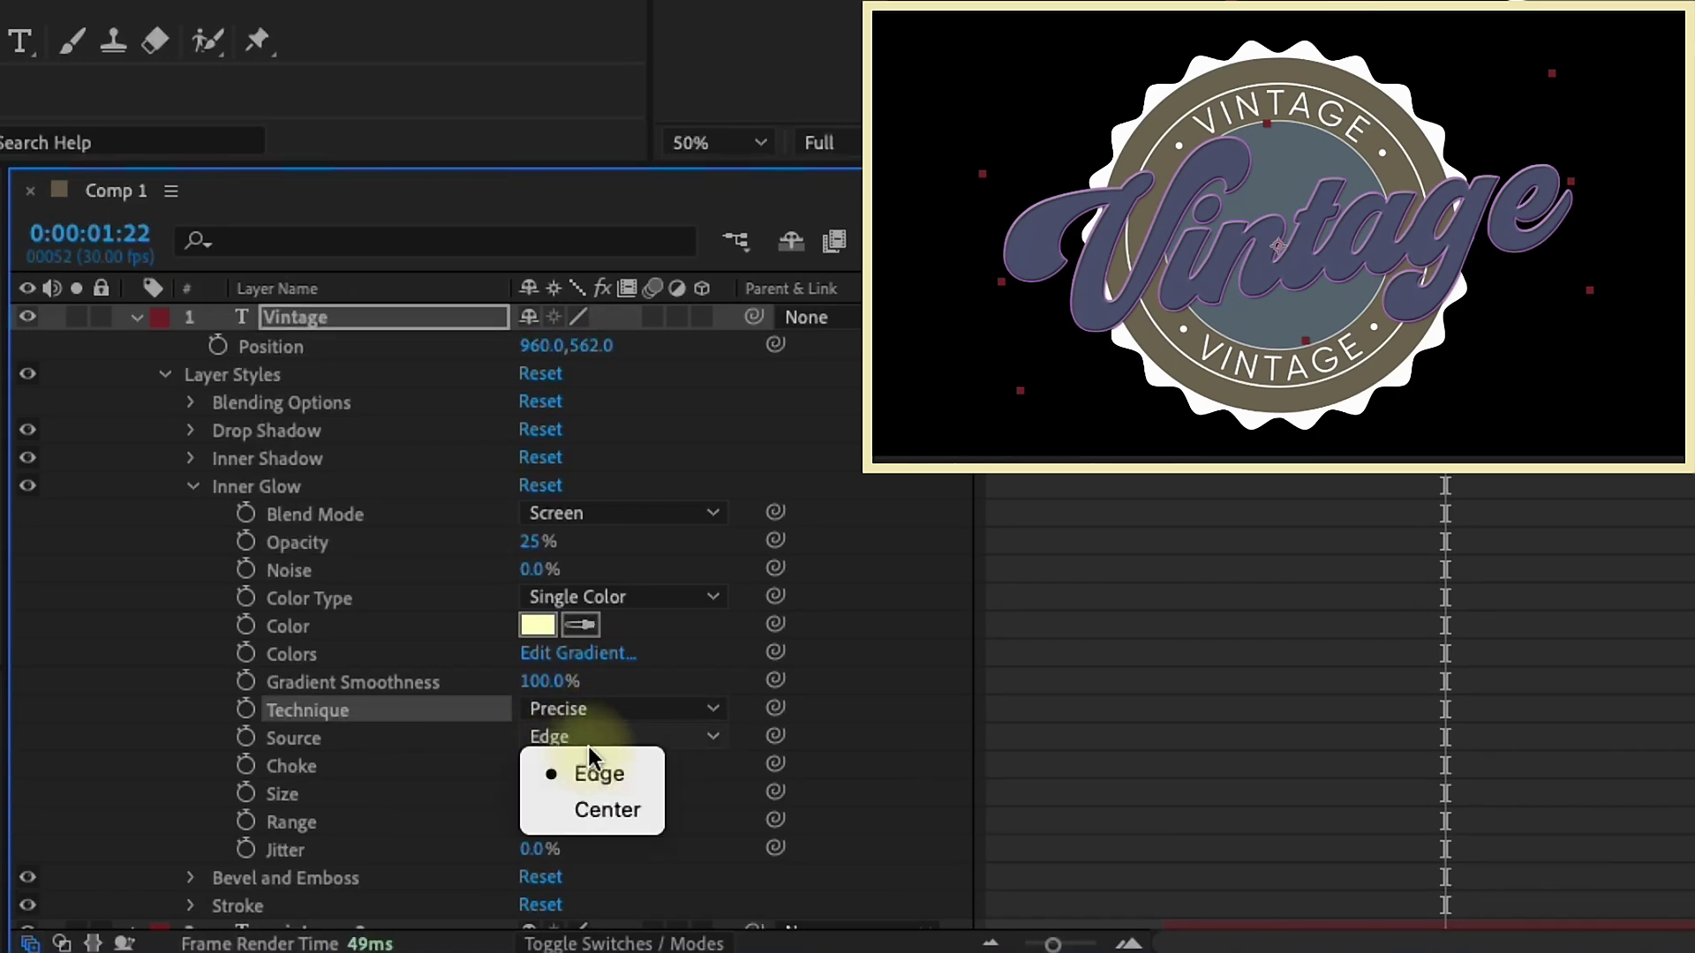
click(593, 810)
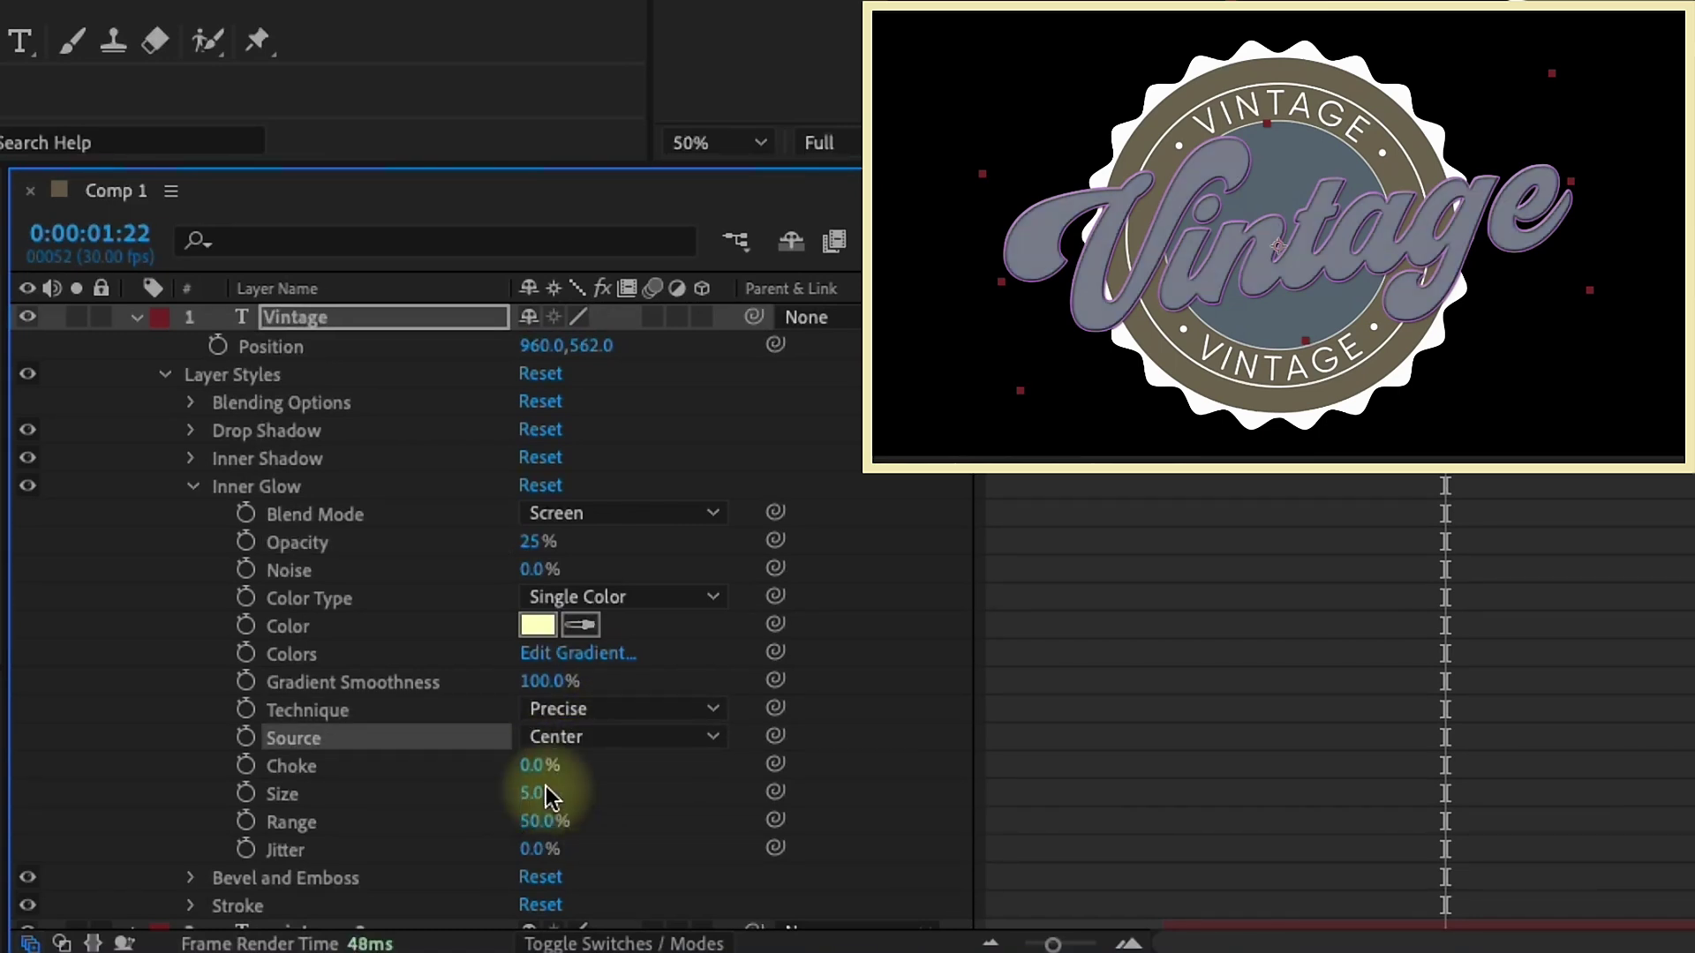
click(529, 793)
text(562.)
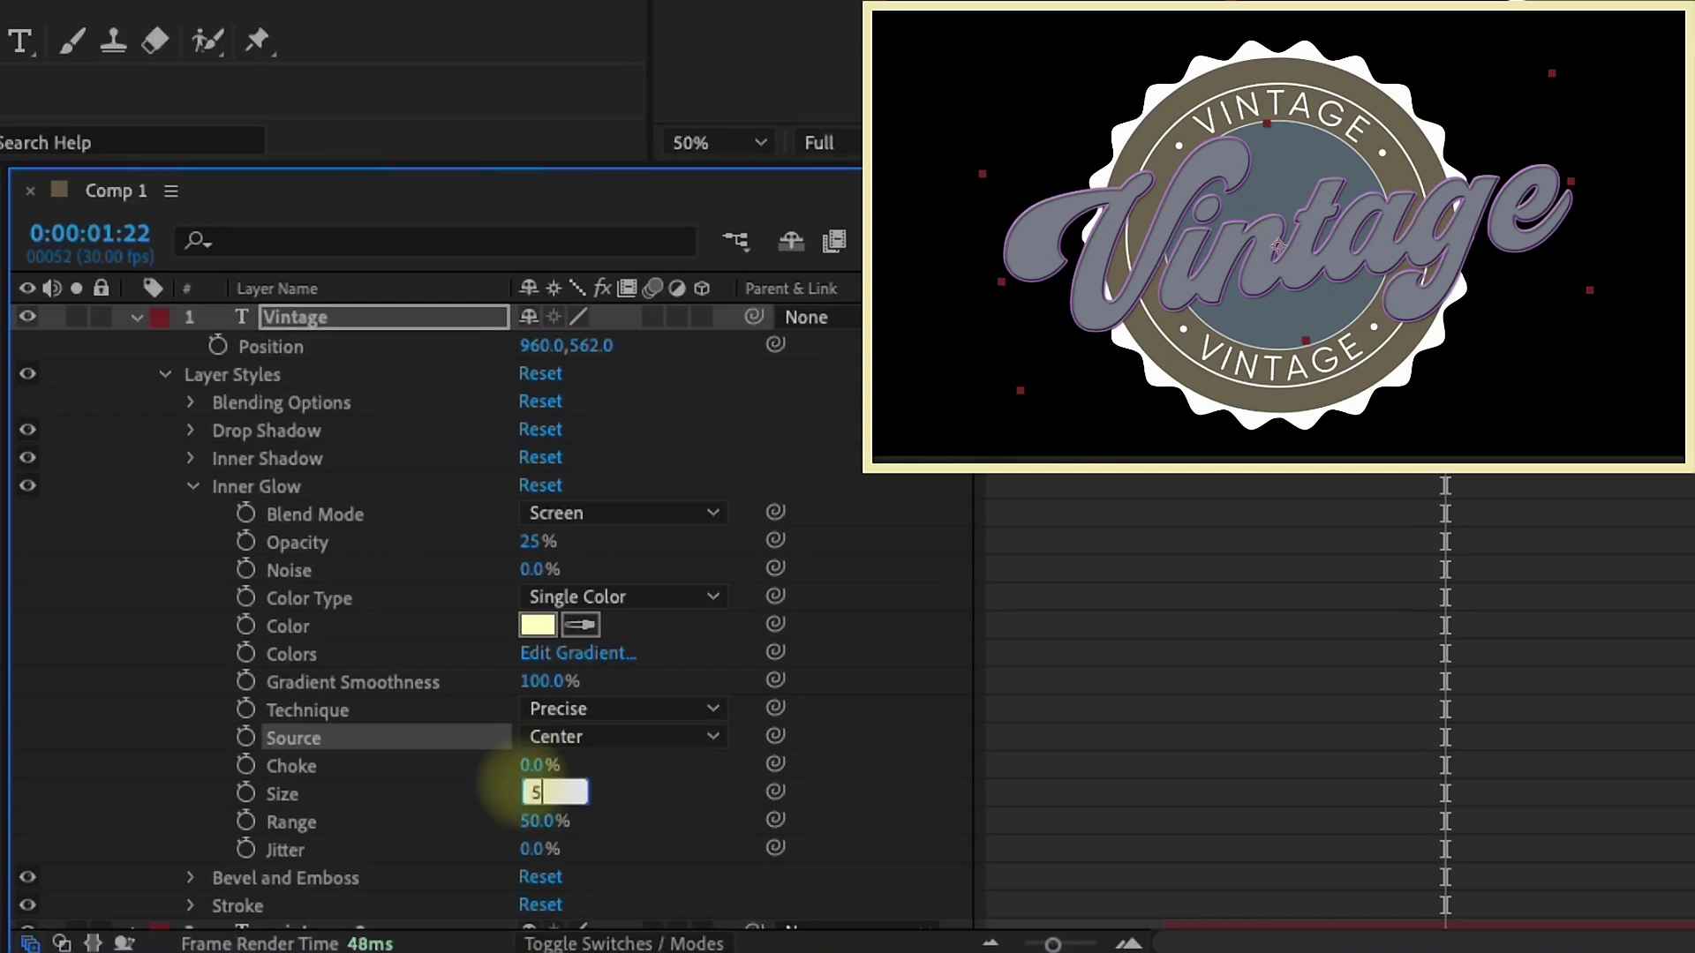
text(0)
key(Return)
click(193, 486)
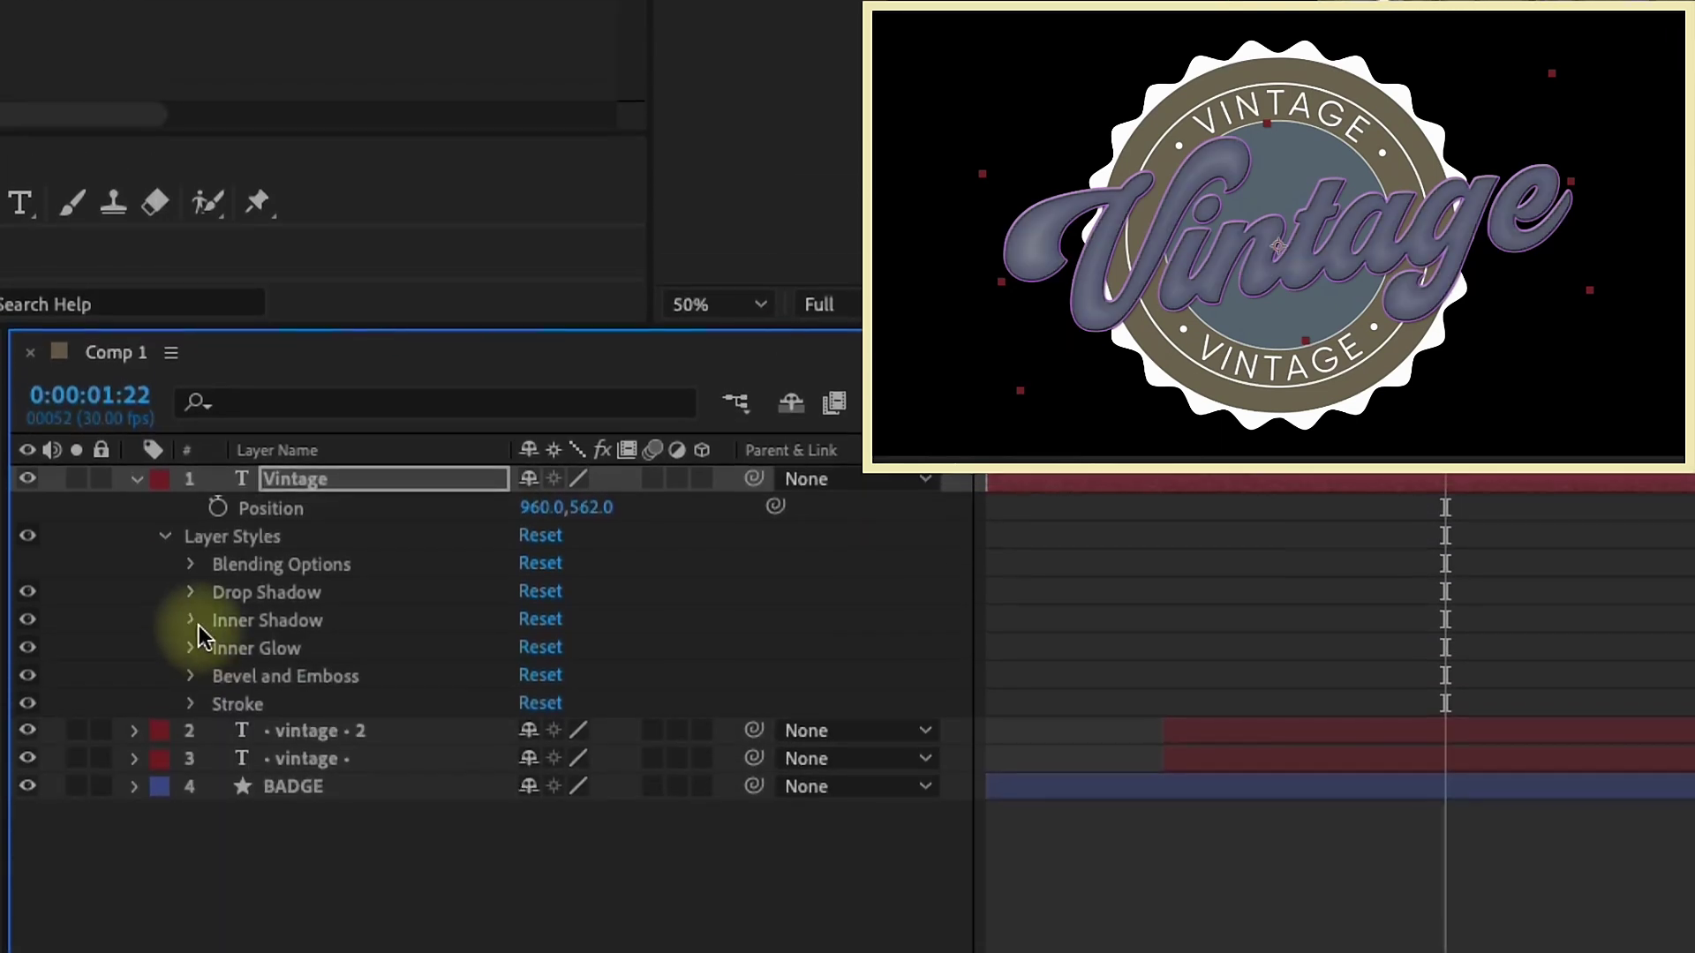
- Set the title's Inner Shadow size to 20
click(191, 620)
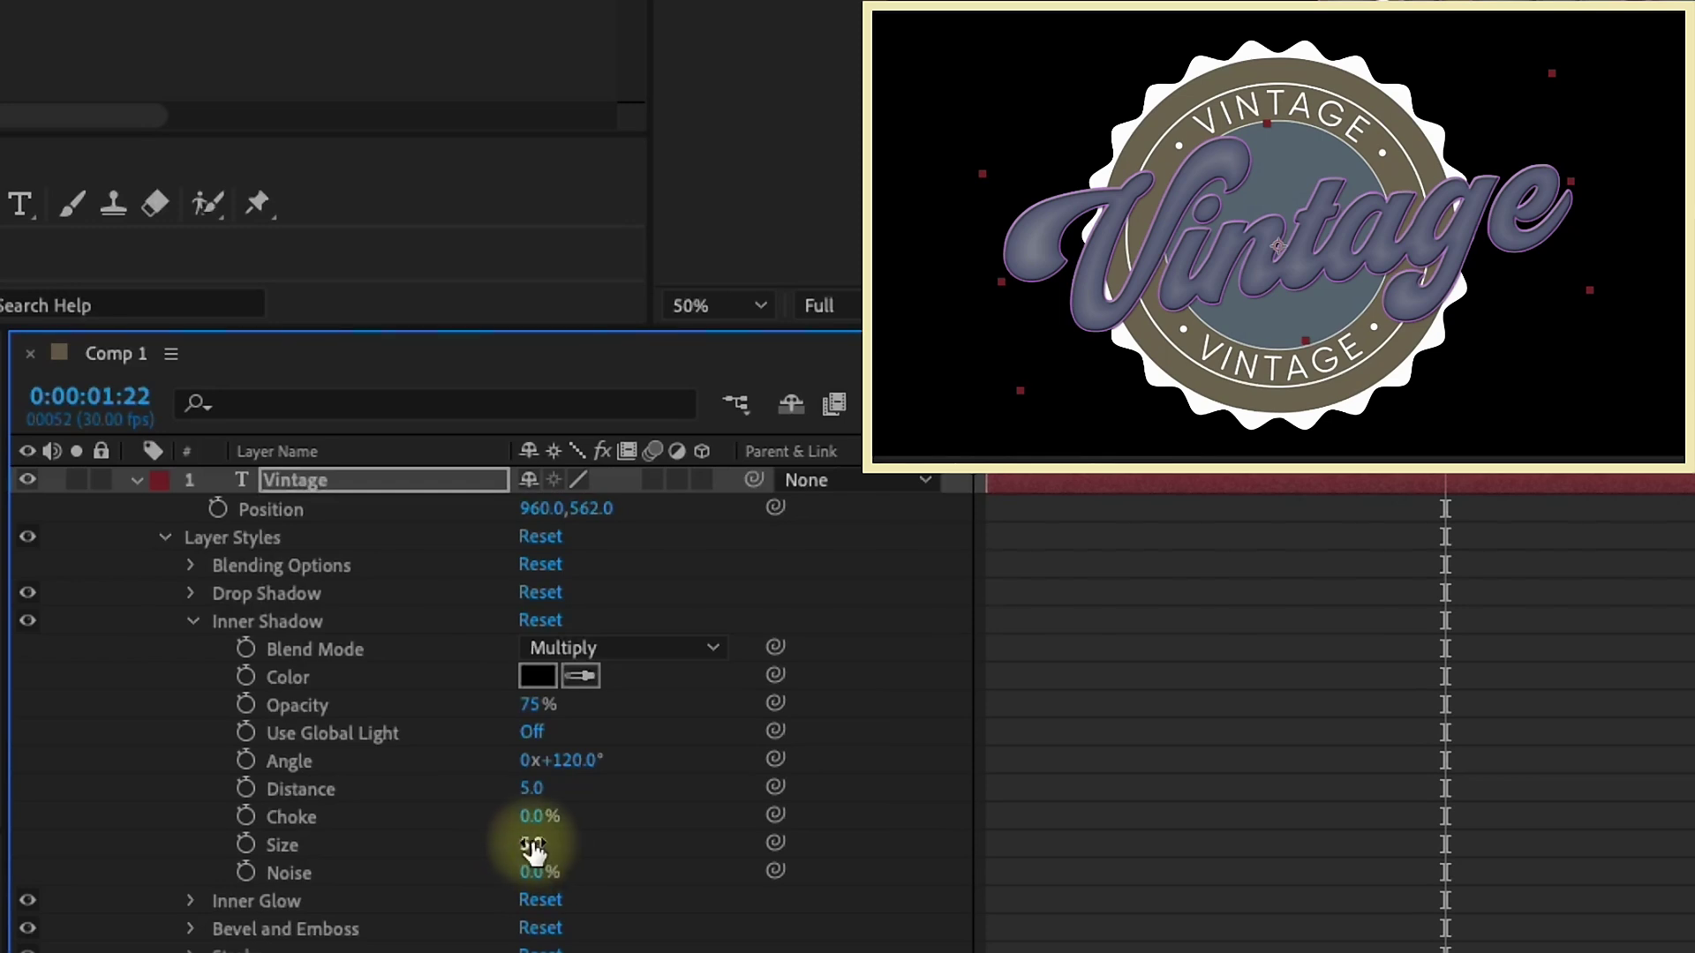
text(20)
key(Return)
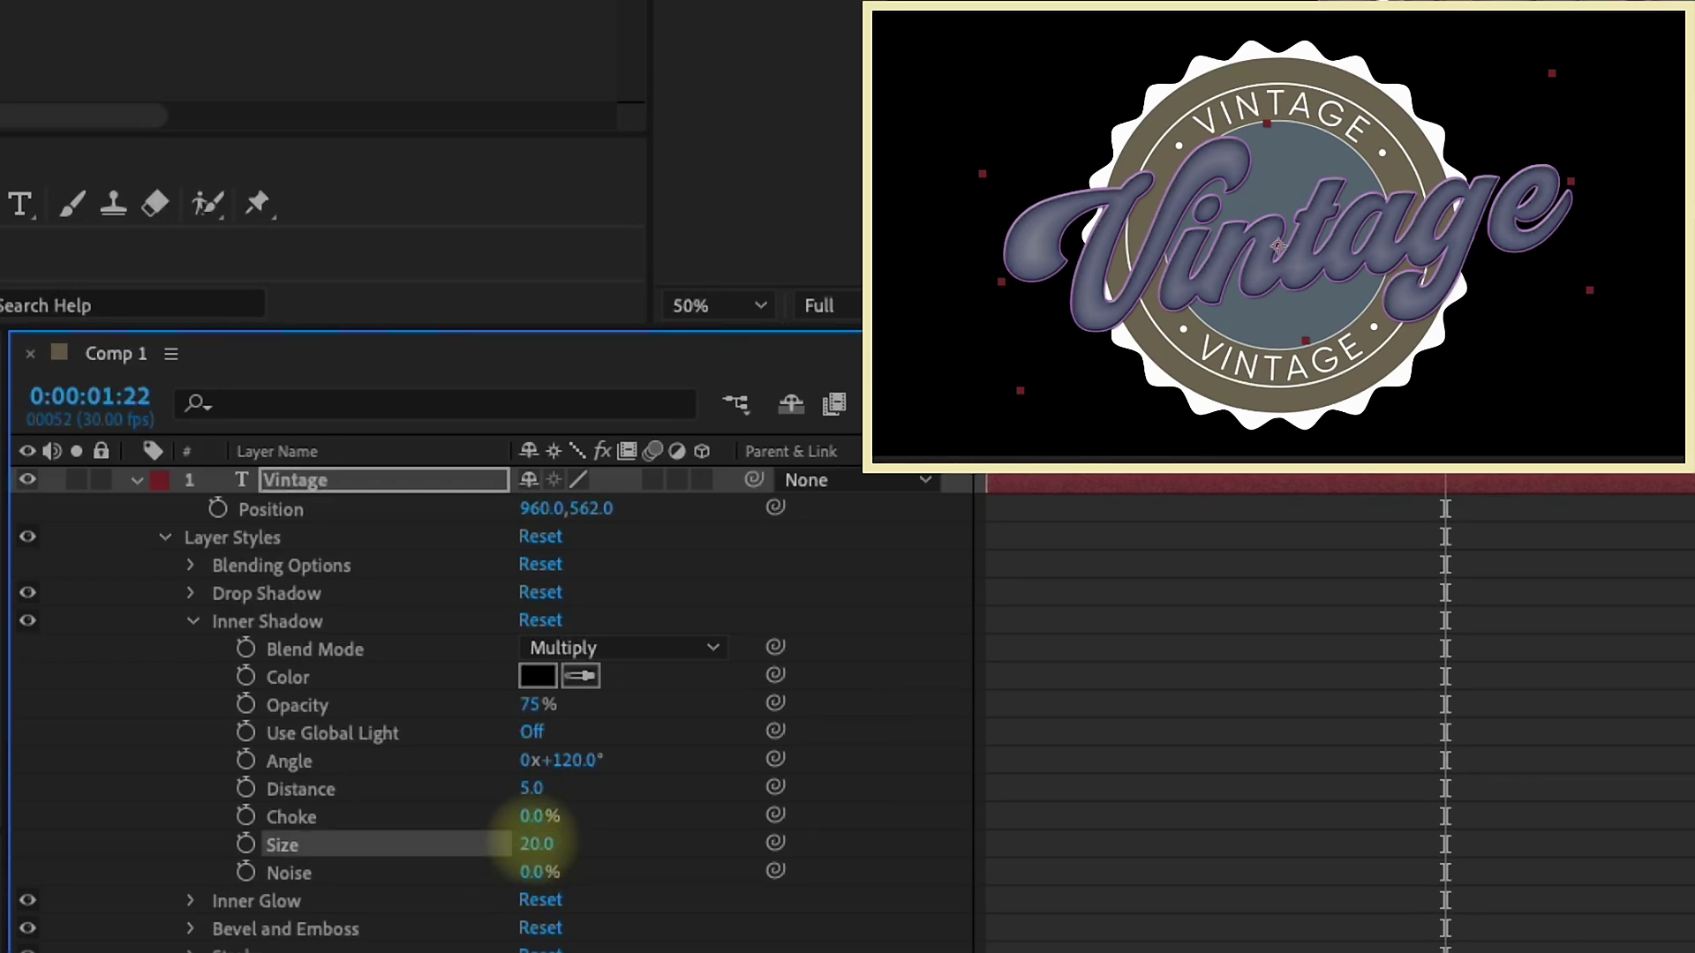
click(190, 615)
- Make the Drop Shadow colour white with Normal blend mode
click(191, 595)
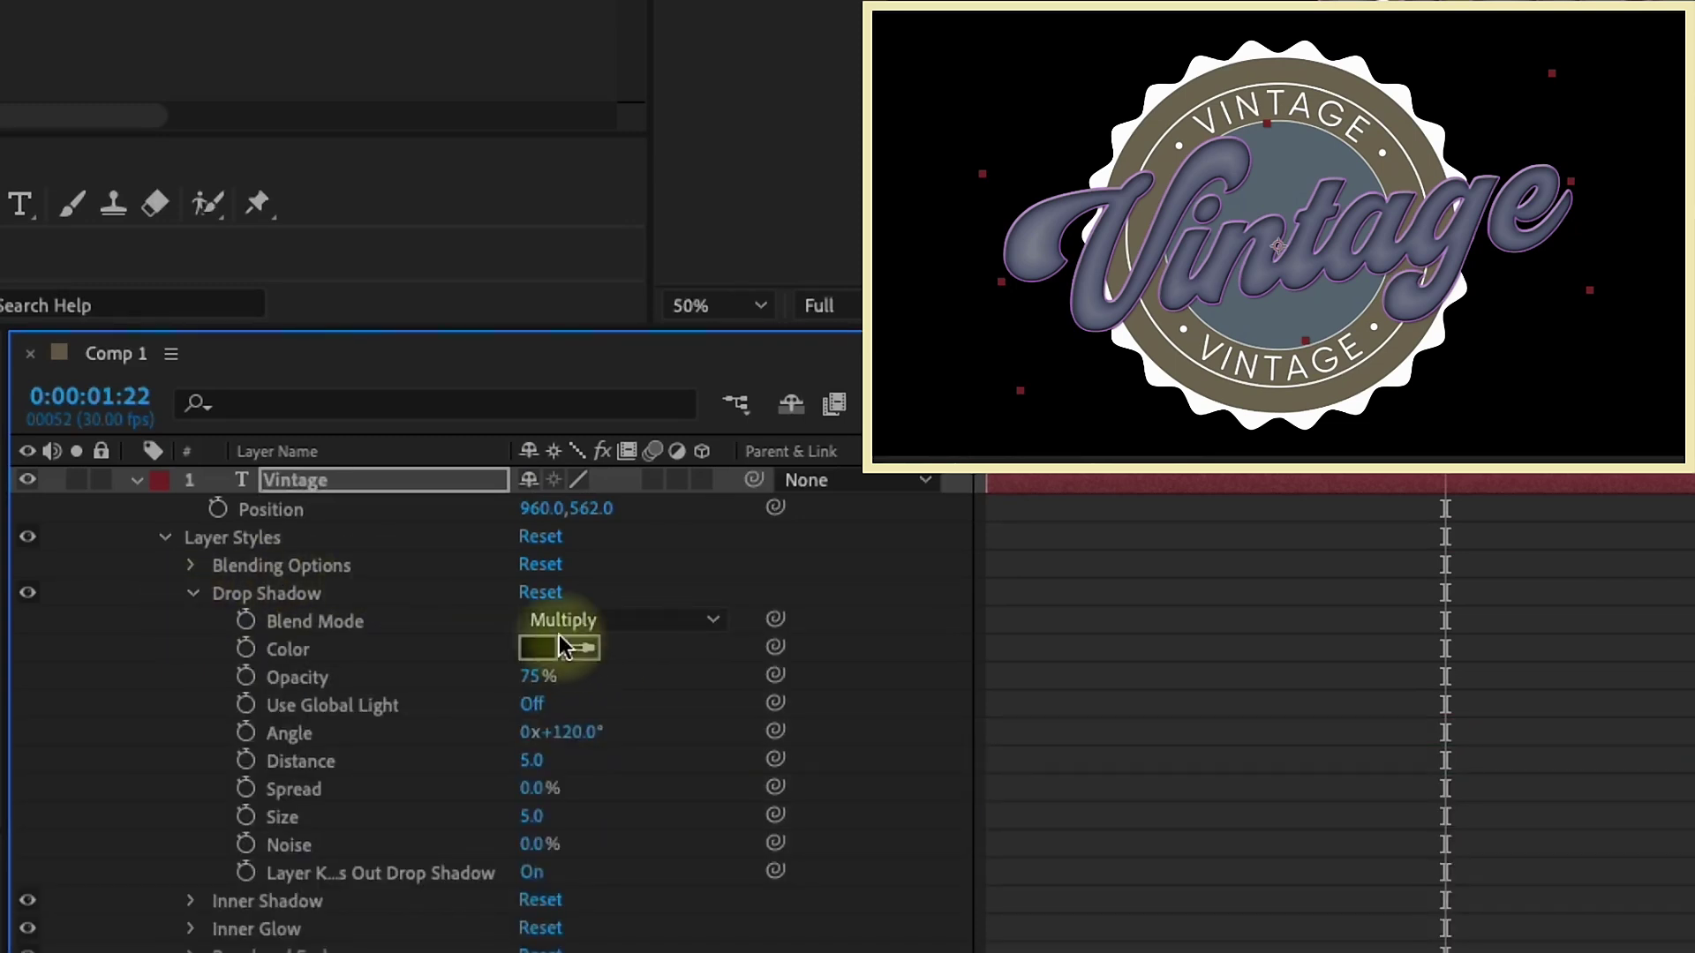
click(537, 649)
drag(1114, 198, 930, 80)
click(1425, 176)
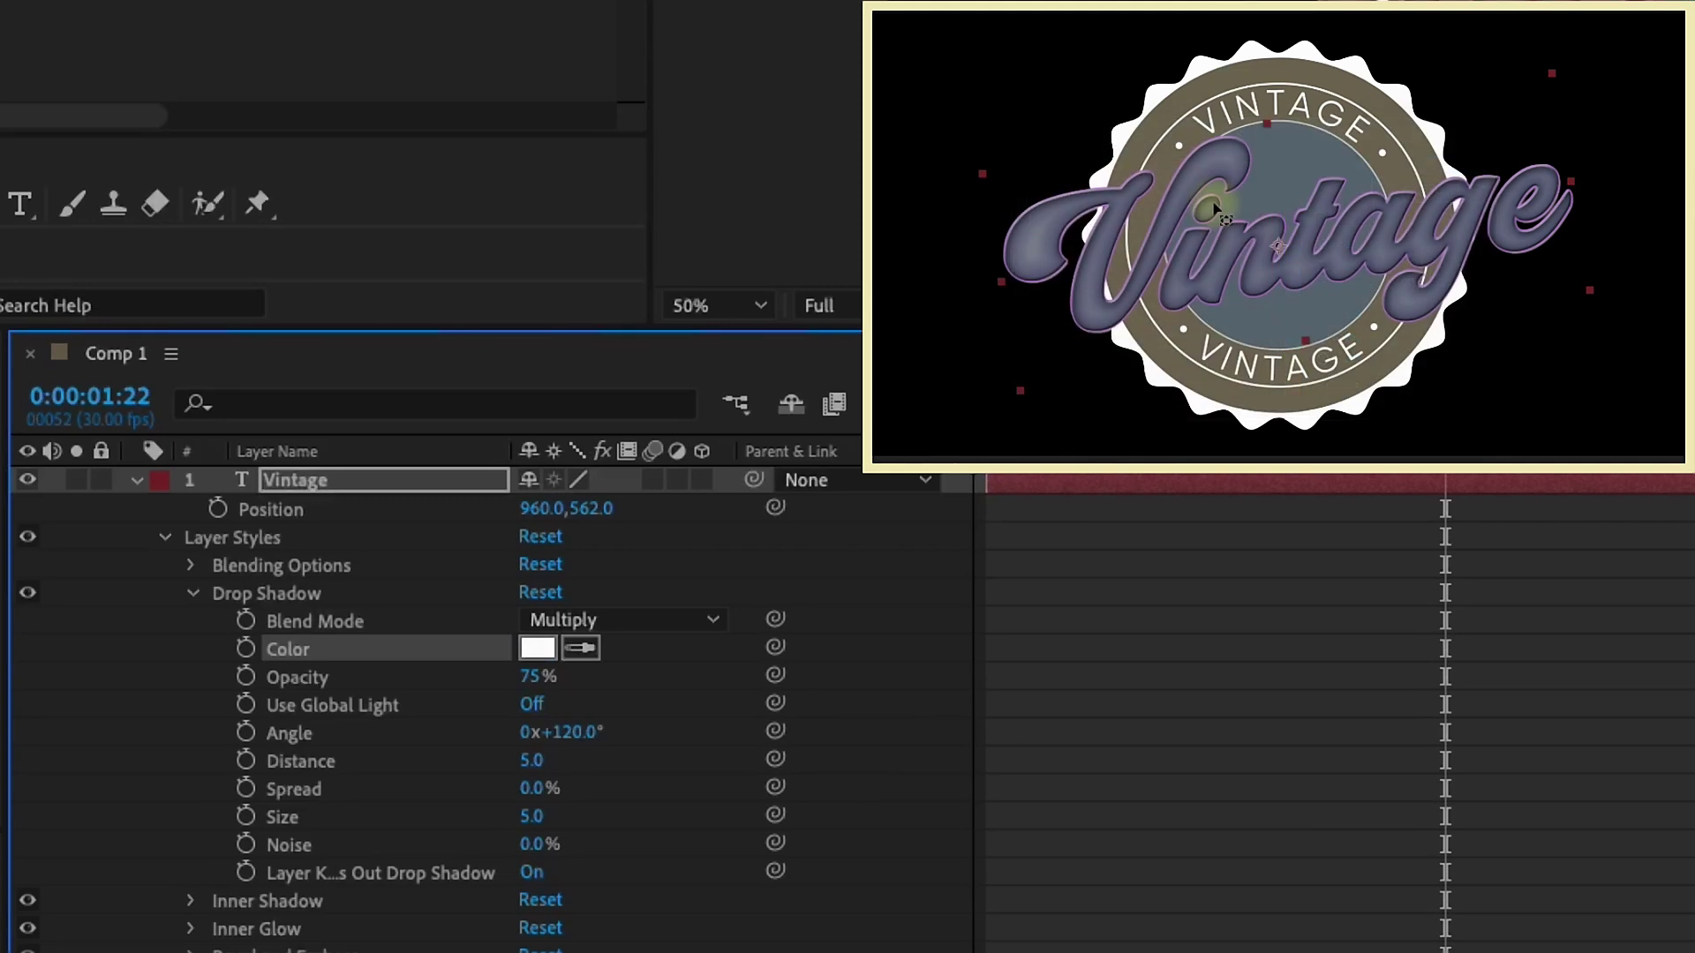
click(611, 620)
click(611, 38)
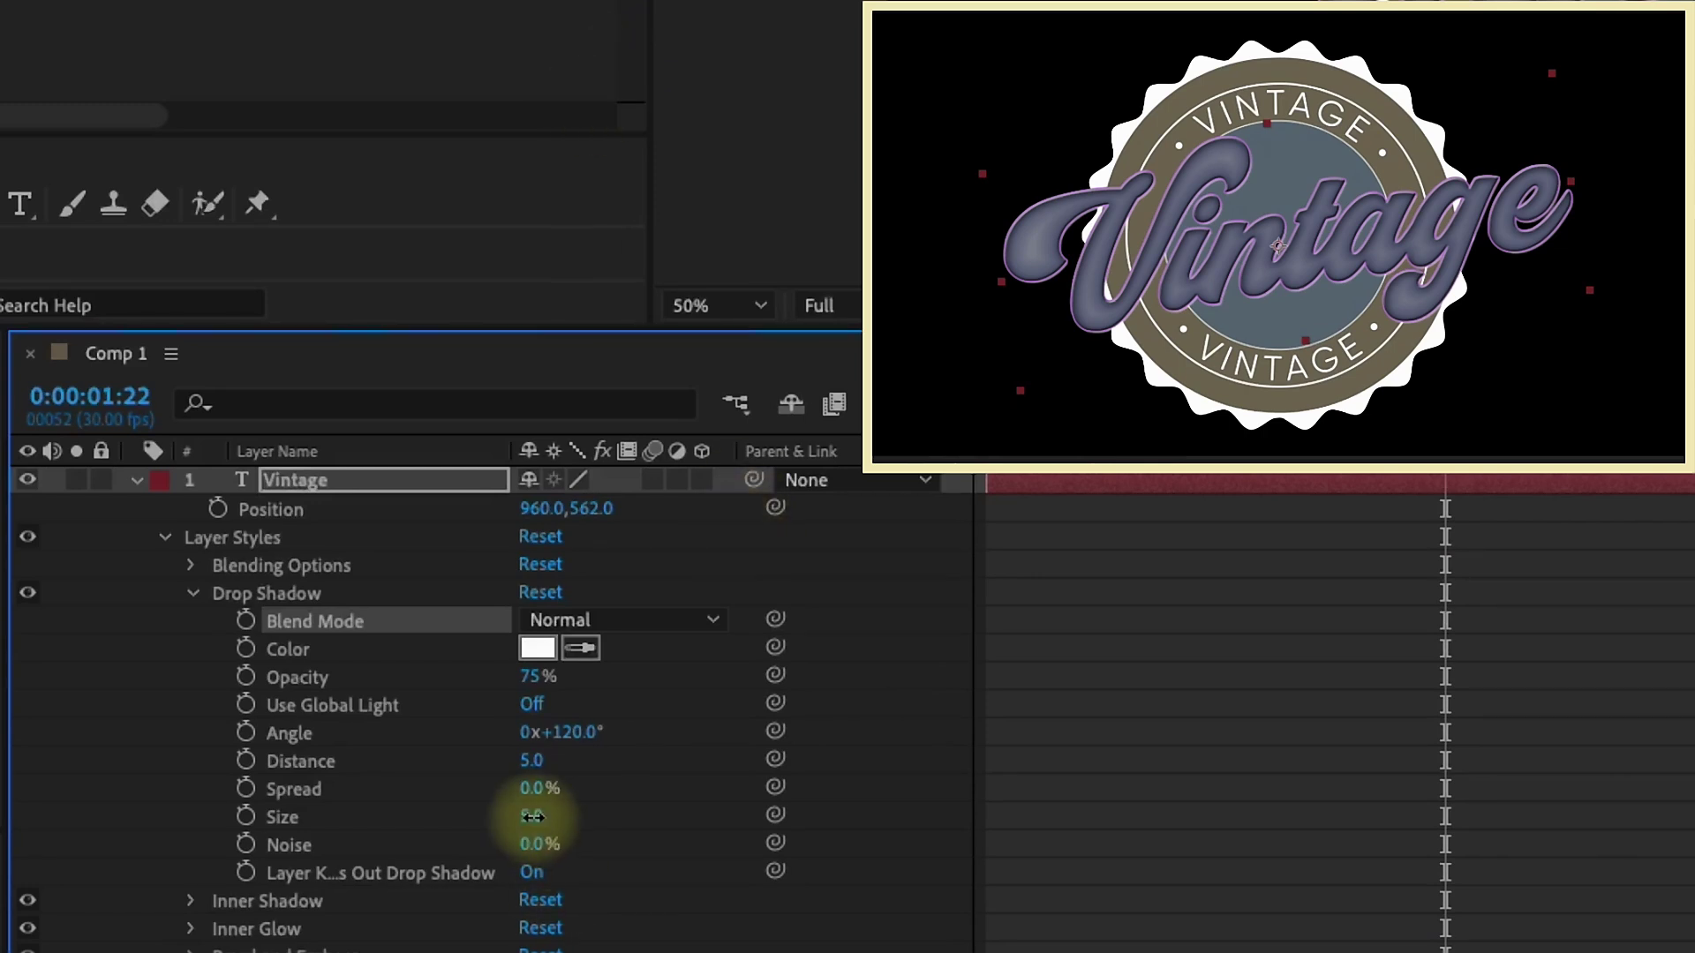
- Give the Drop Shadow size 0, distance 14 and 100% opacity
text(0)
key(Return)
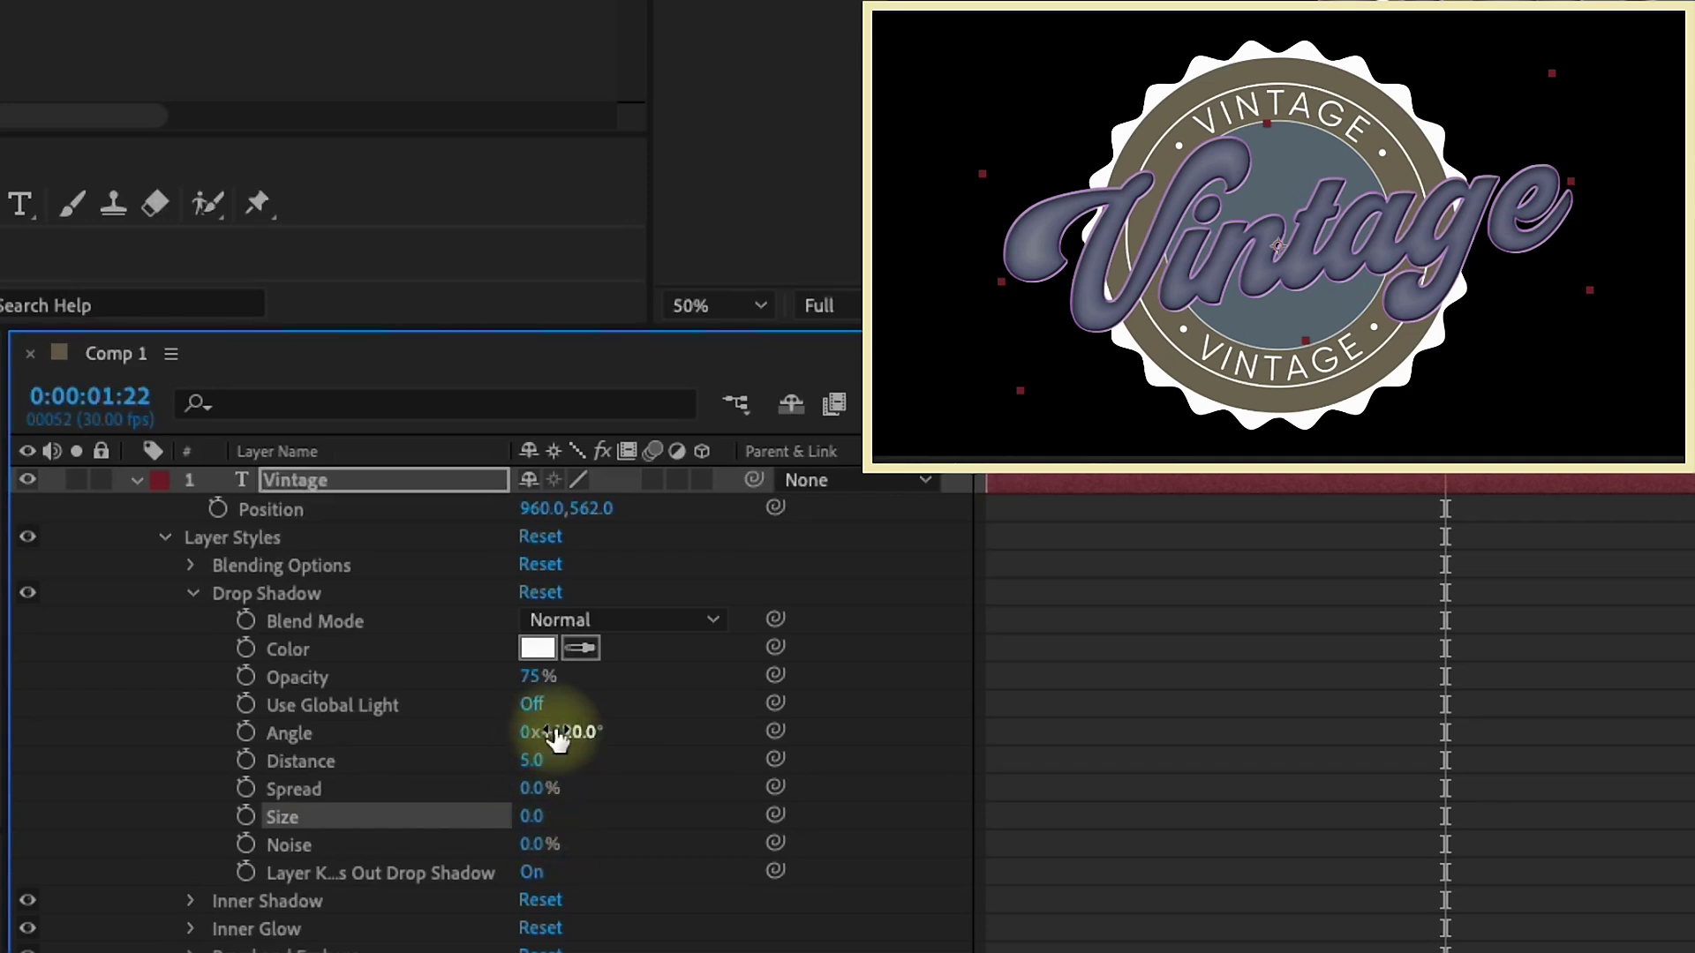
mouse_move(533, 760)
mouse_down()
mouse_move(587, 757)
mouse_move(526, 758)
mouse_up()
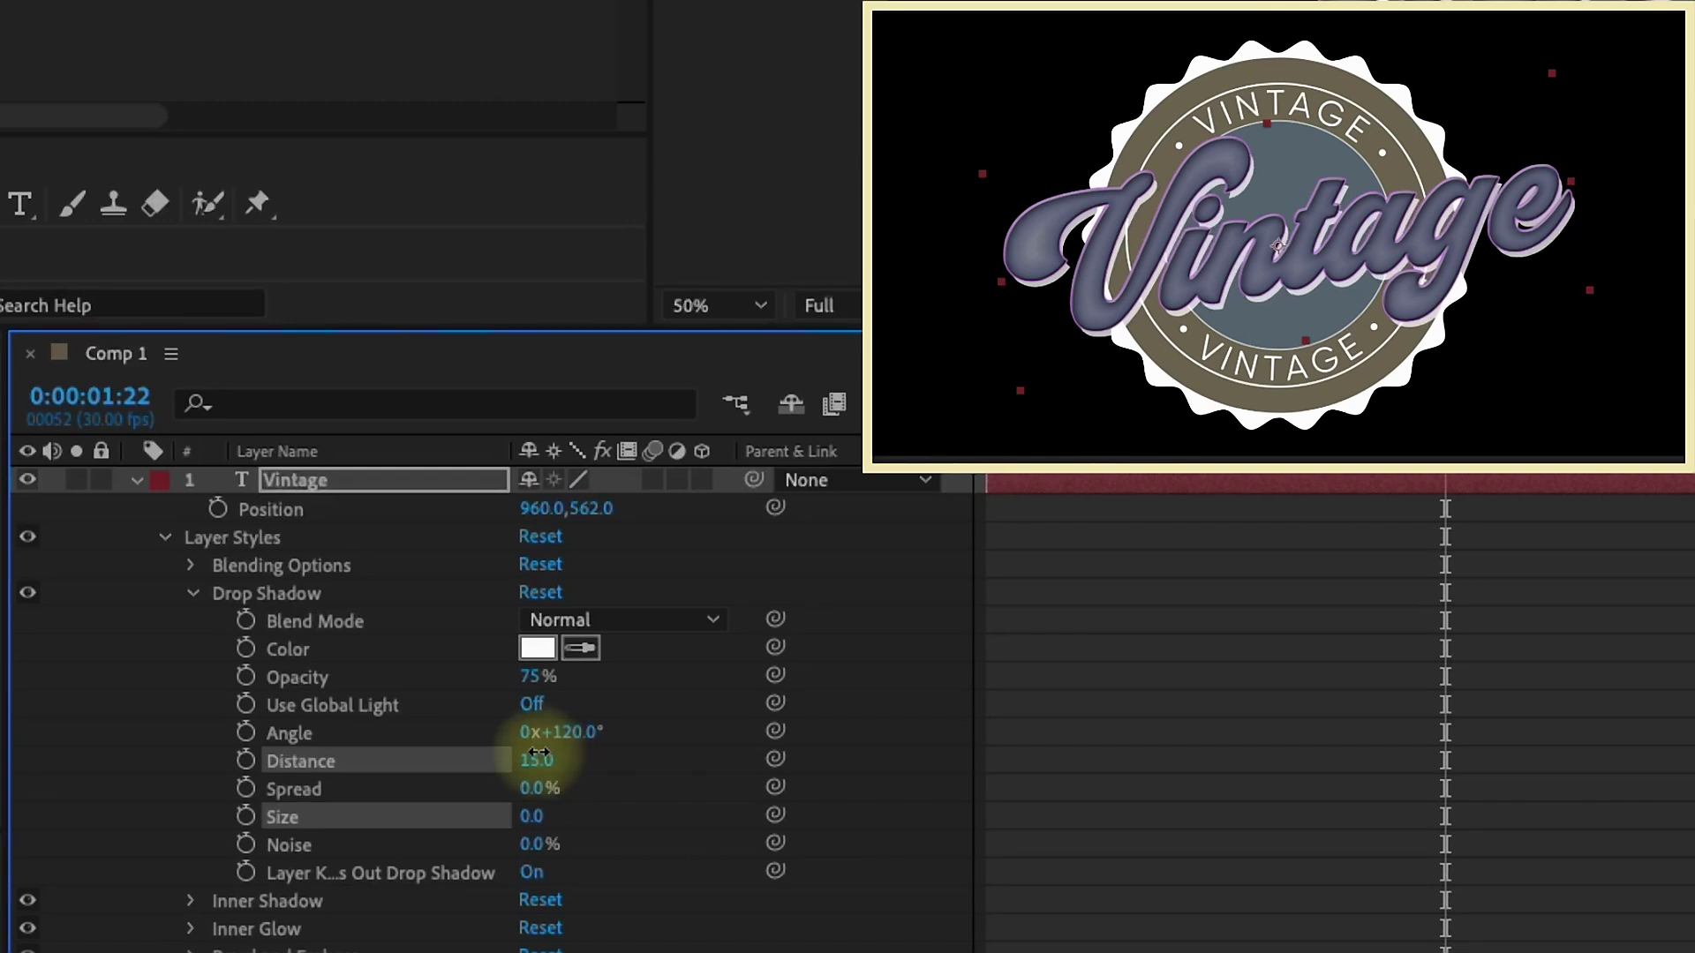
click(333, 674)
drag(535, 676, 873, 647)
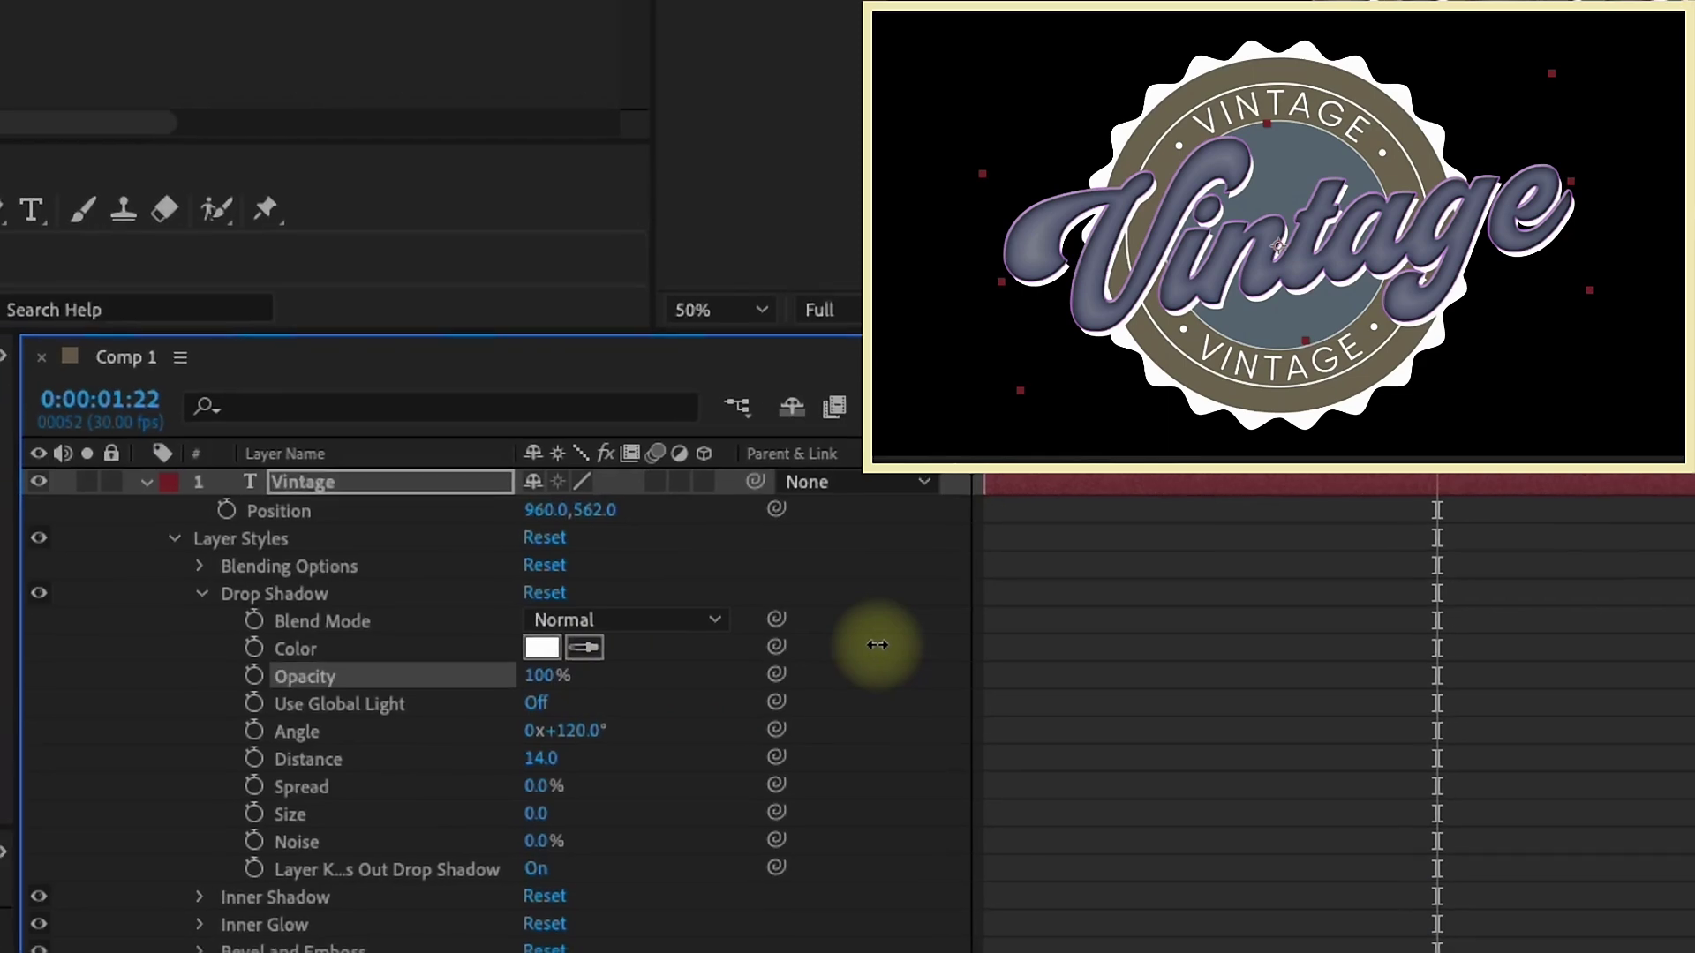
drag(1262, 484, 1141, 482)
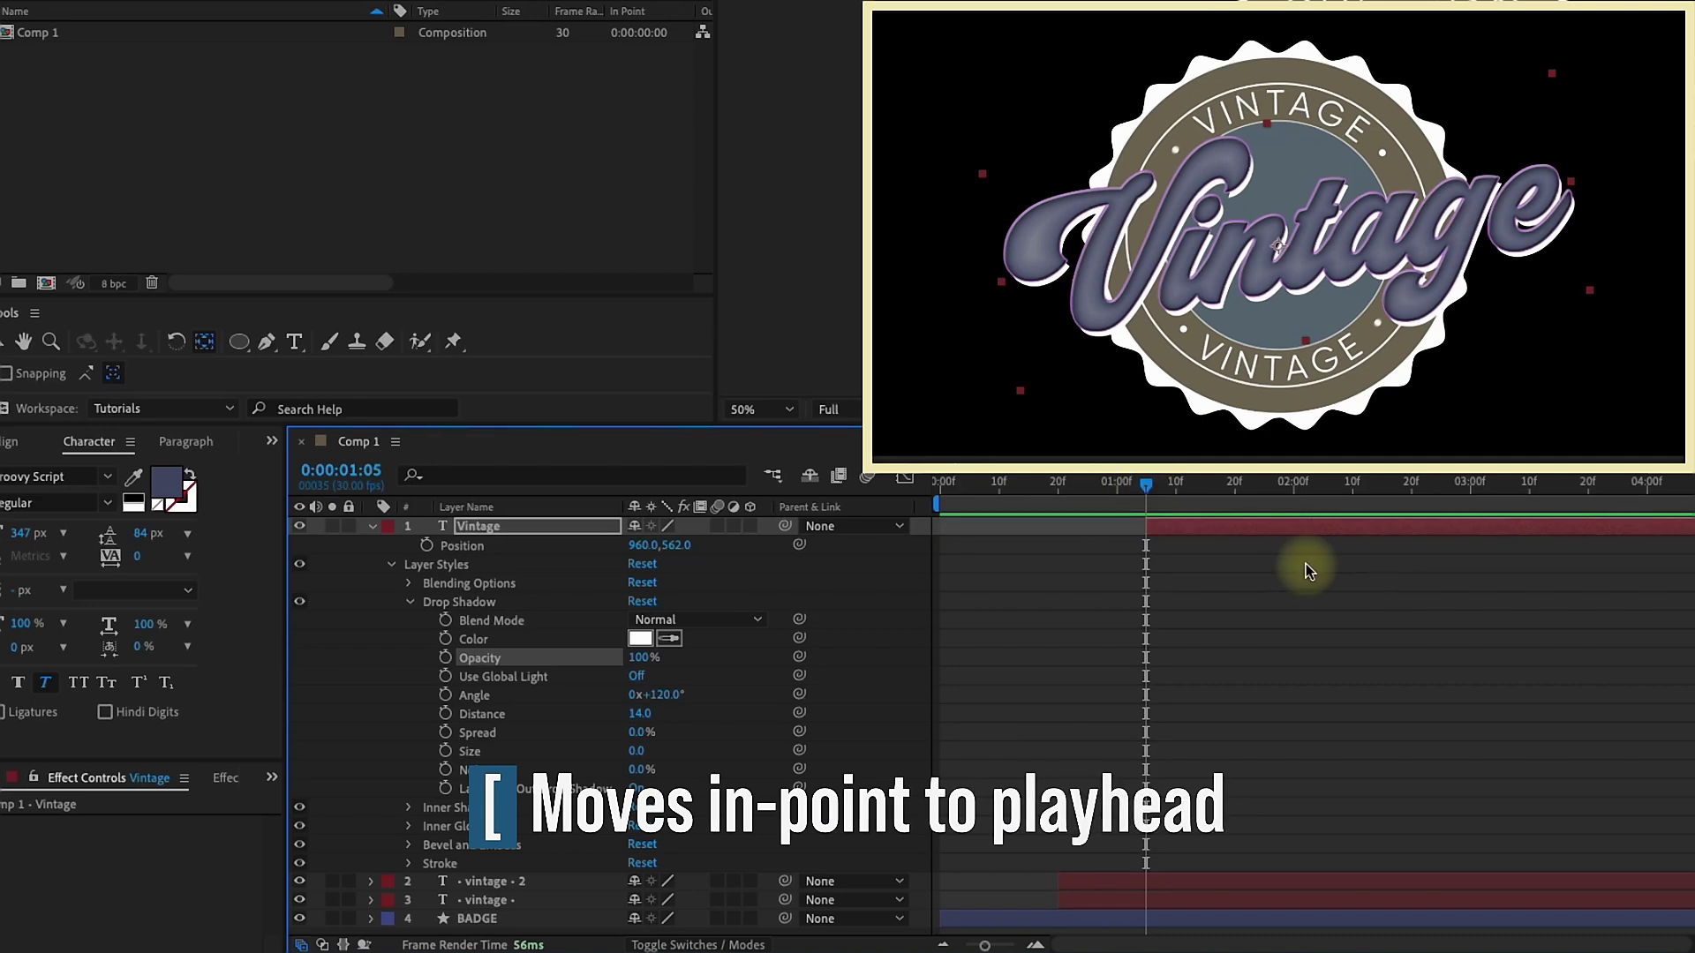
- Add a Scale keyframe of 0% at the title layer's start, 1:05
key(s)
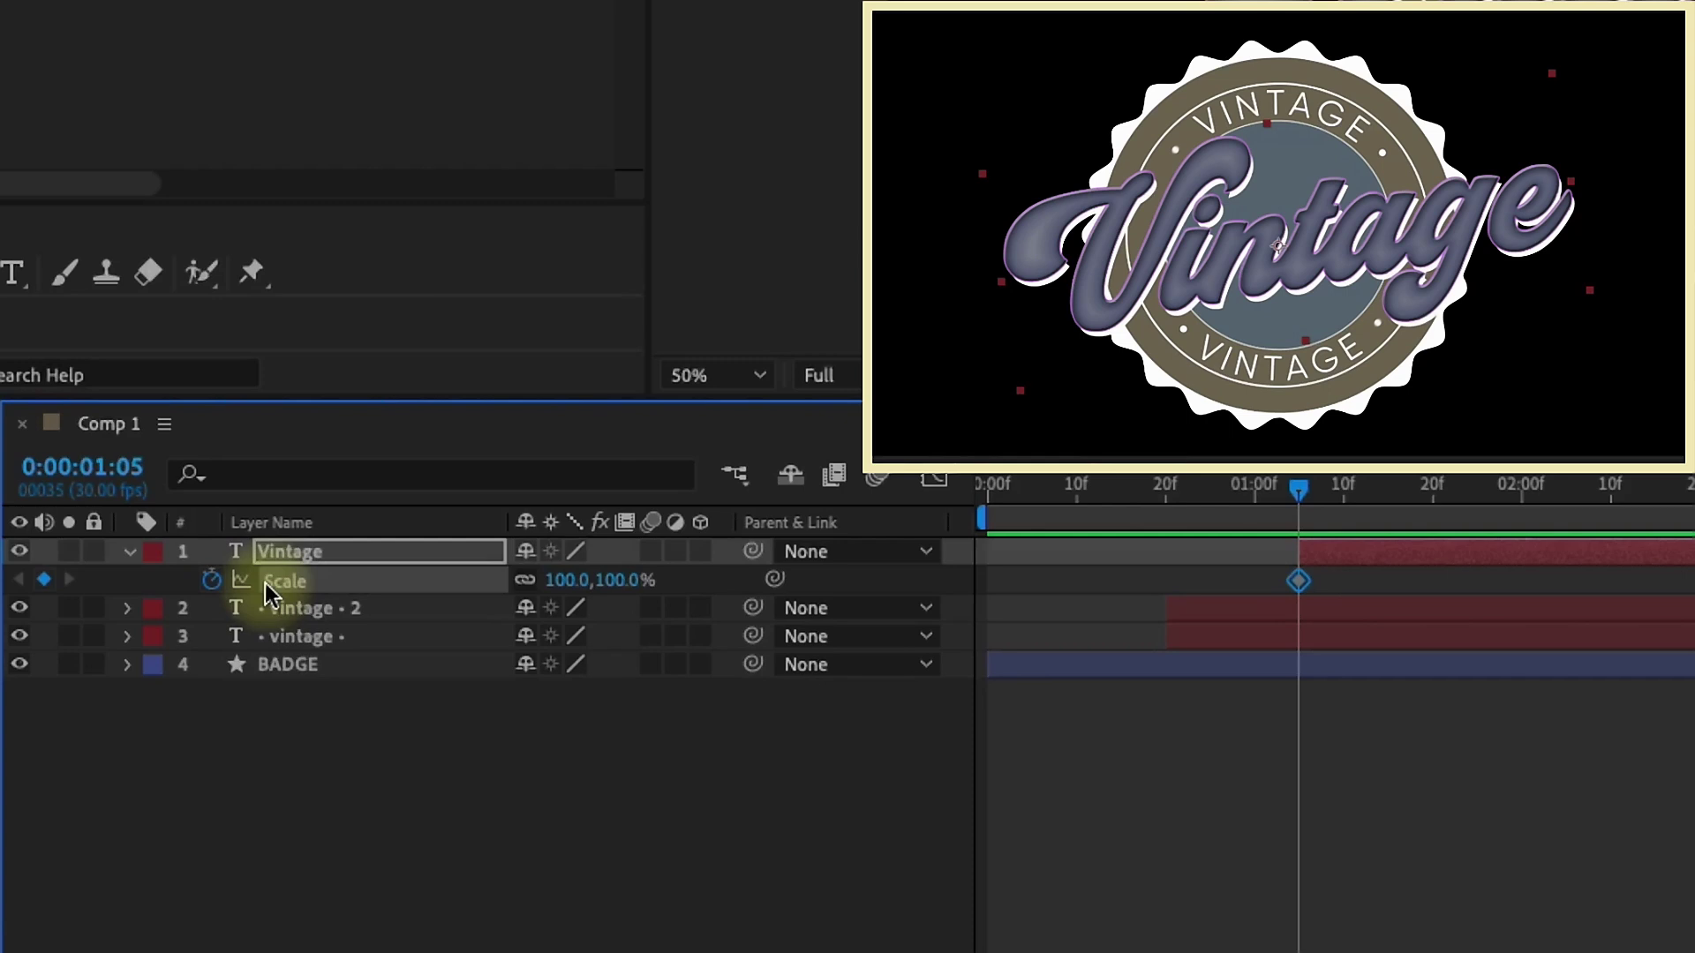
key(shift+Page_Down)
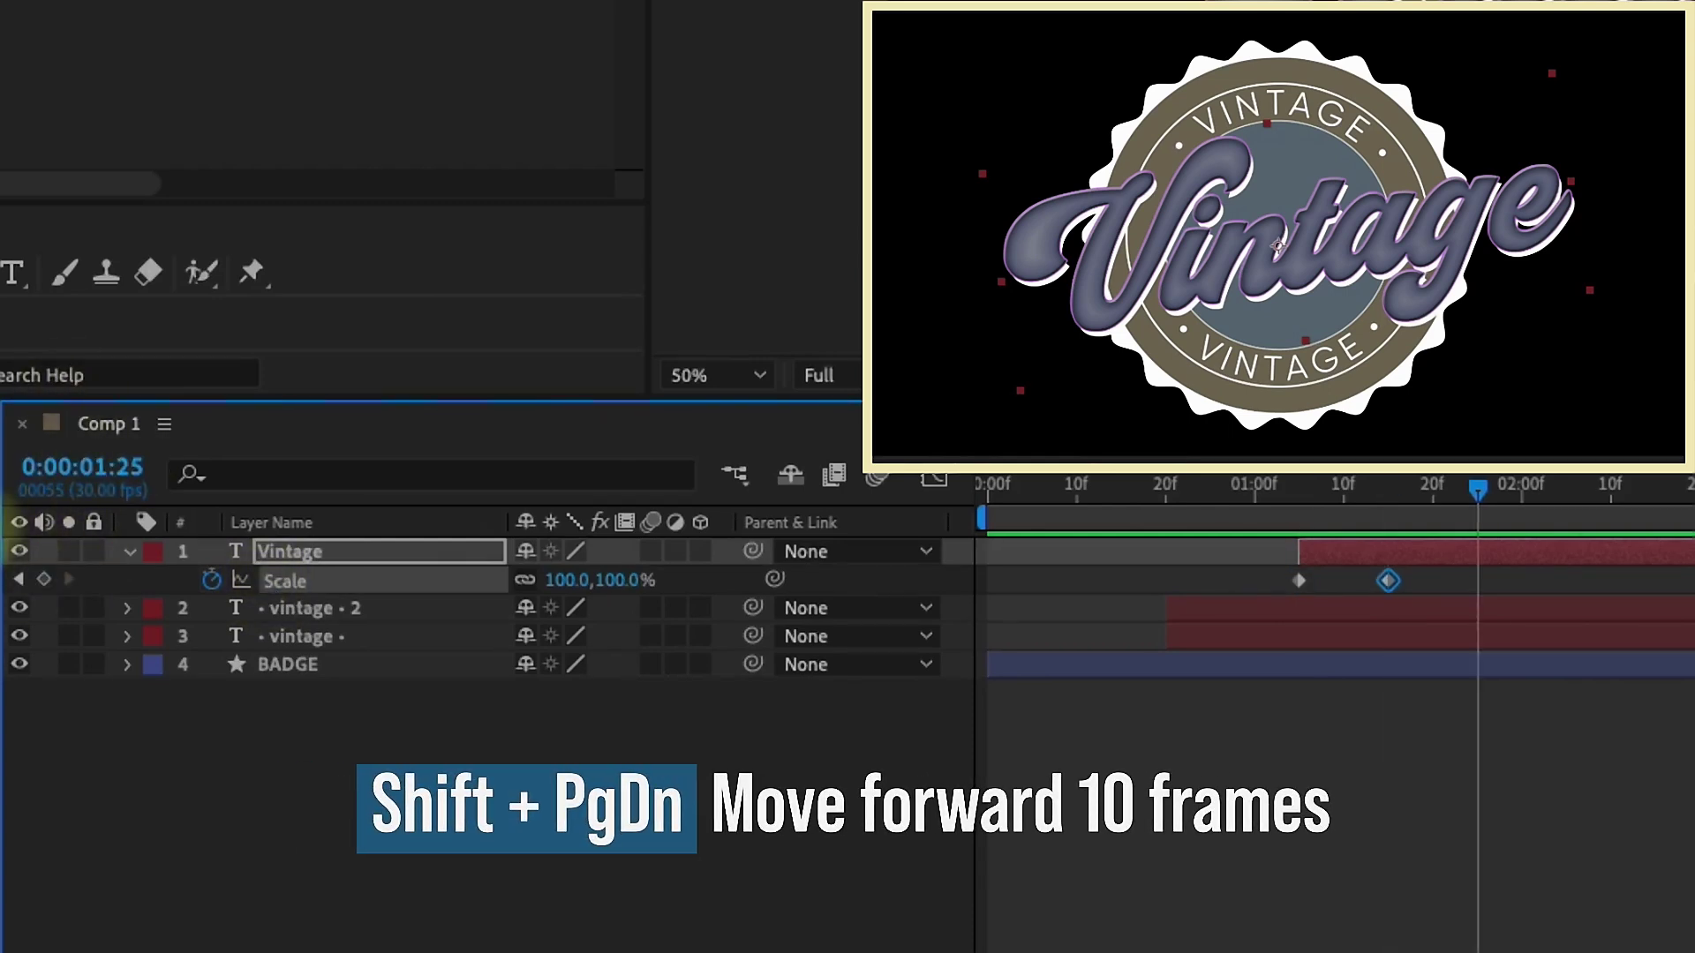
click(43, 579)
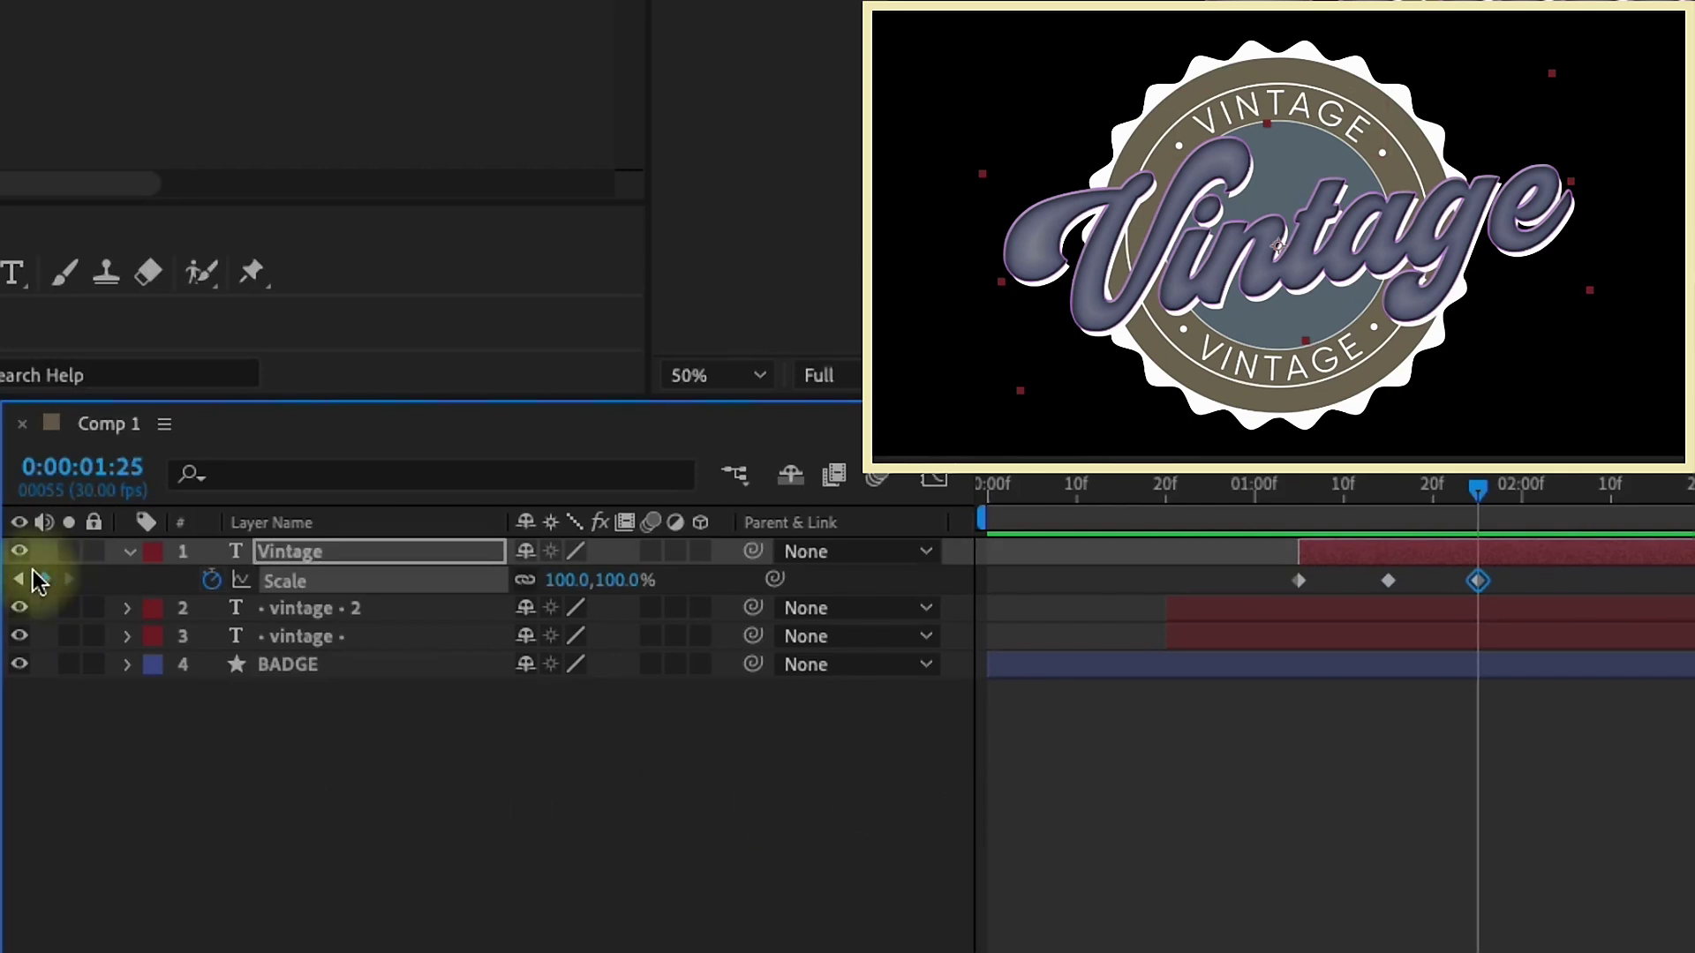
click(21, 579)
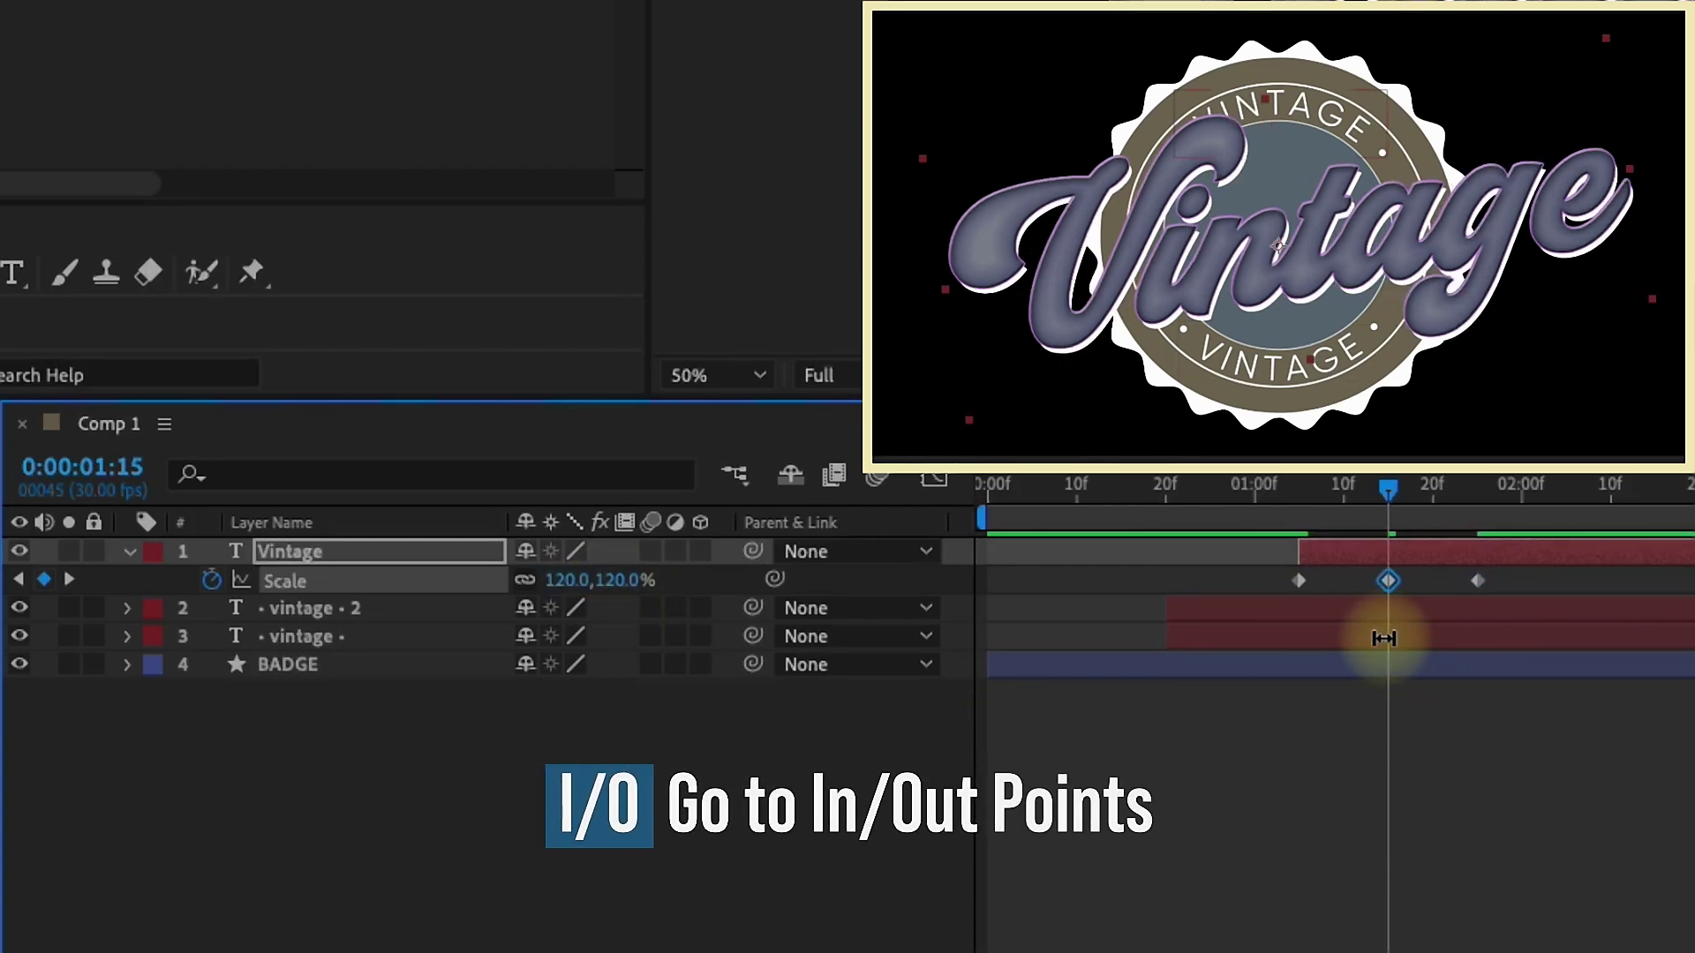
key(i)
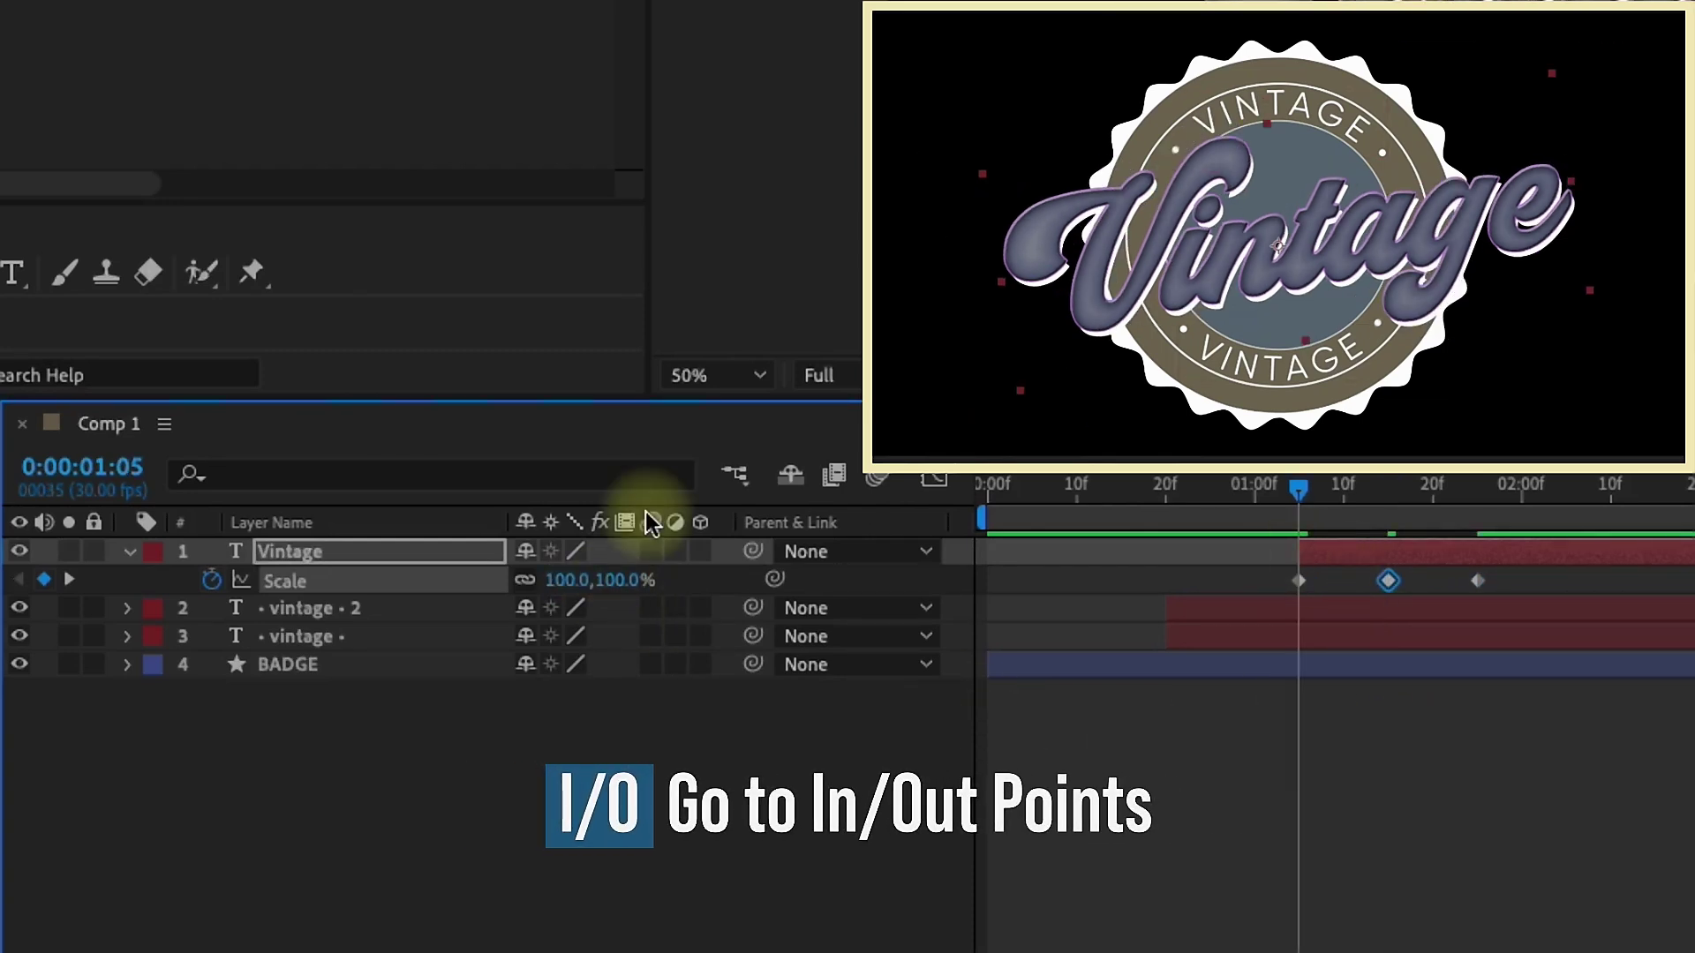
click(567, 579)
text(0)
key(Return)
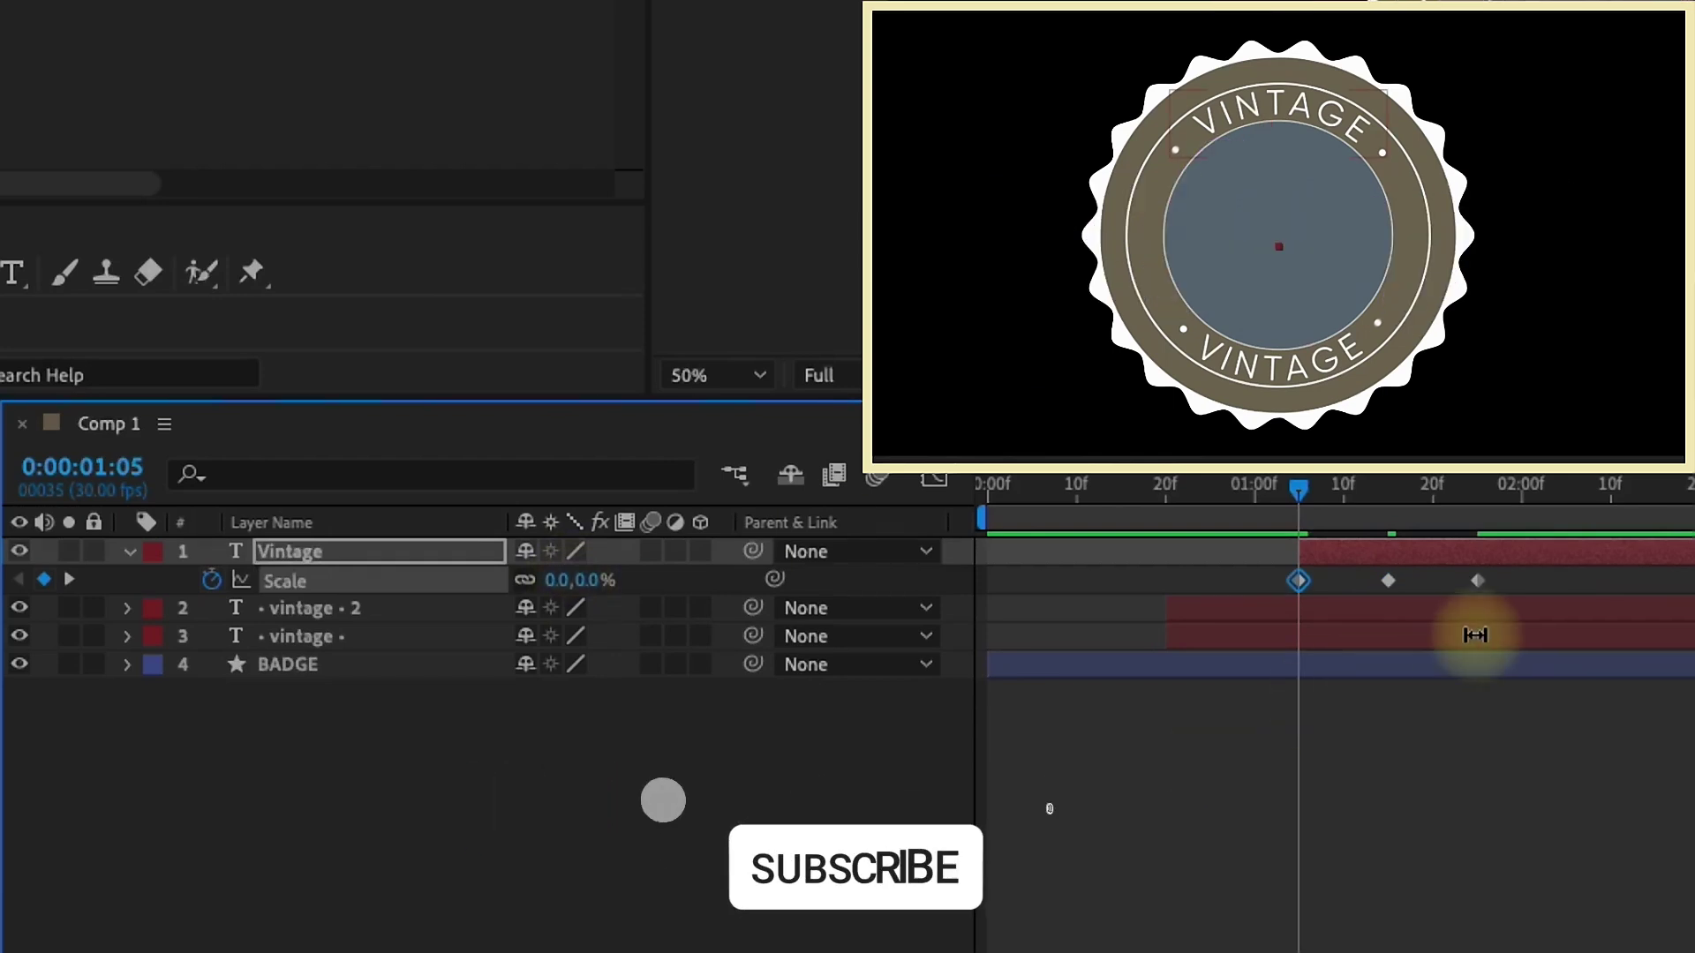
- Apply Easy Ease (F9) to the two later Scale keyframes
drag(1532, 567, 1335, 621)
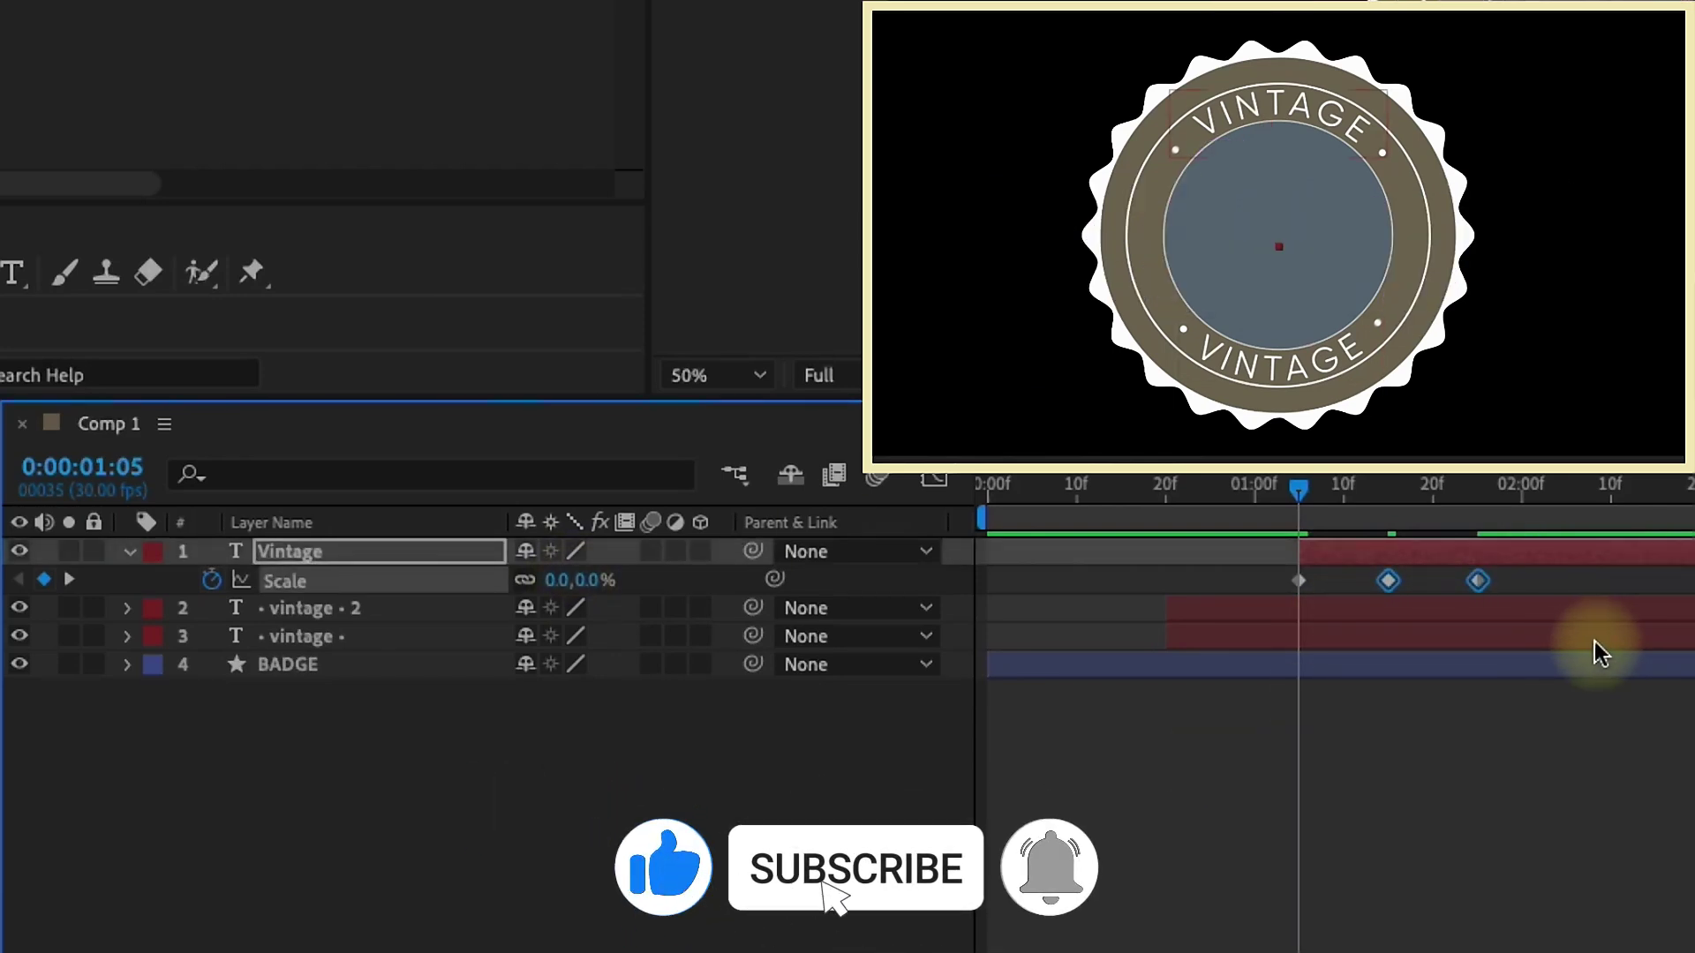
key(F9)
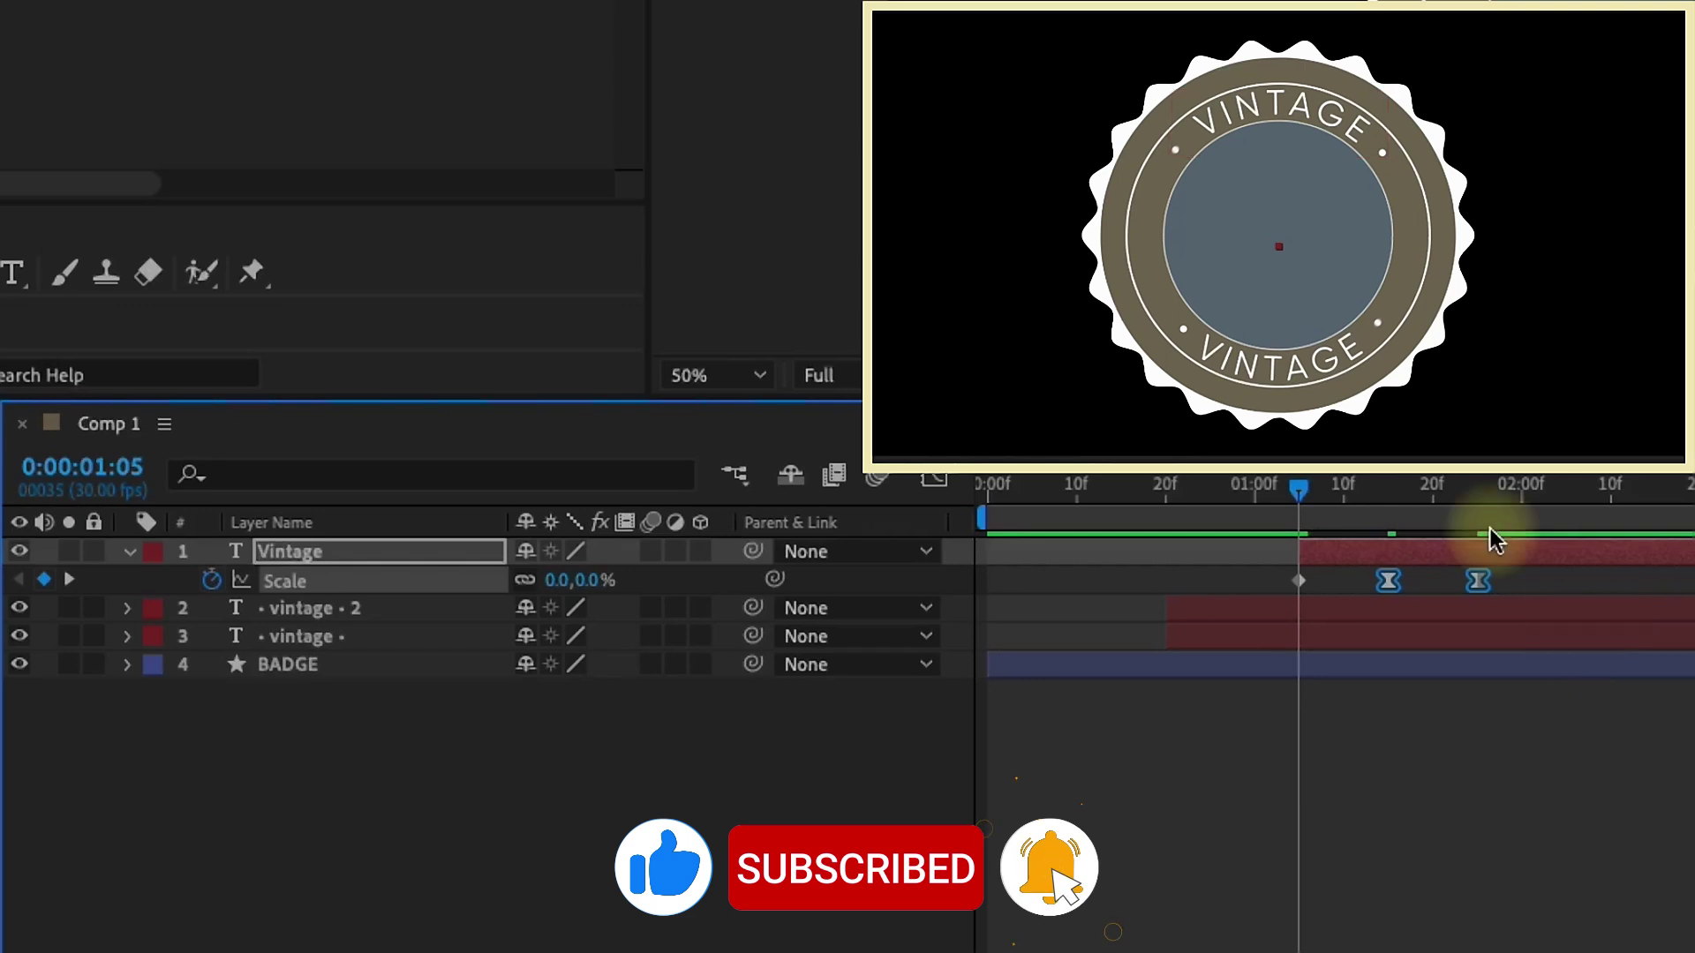
click(1402, 581)
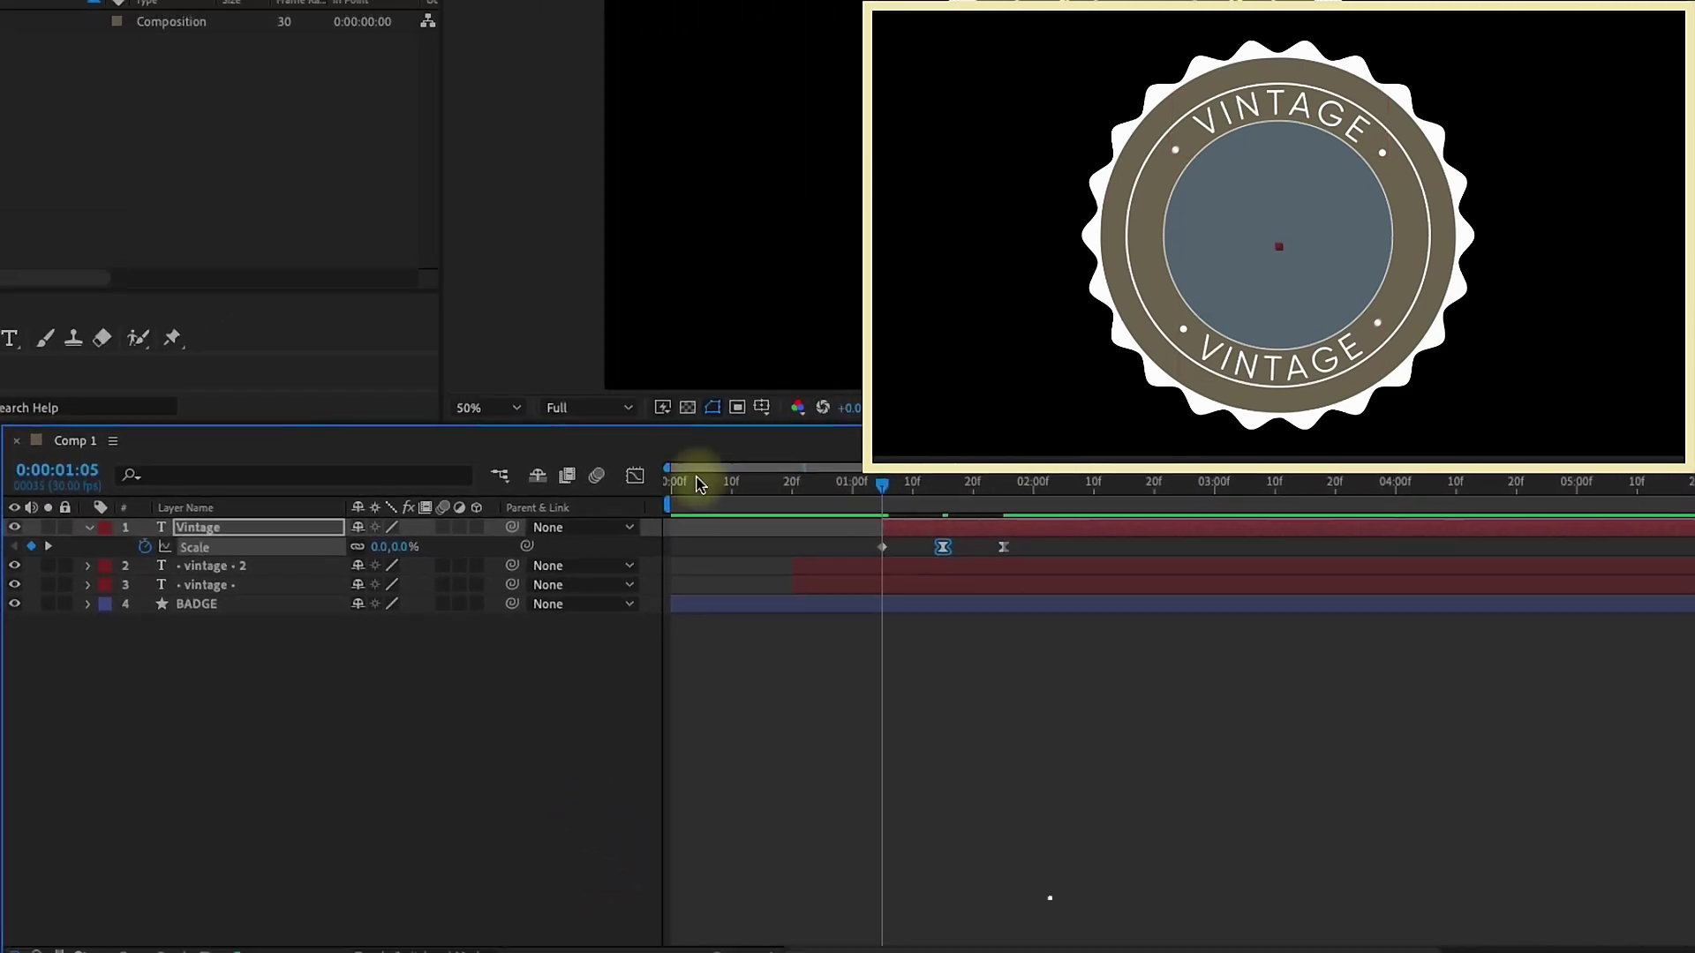
- Steepen the Scale speed curve in the Graph Editor for a snappier pop-in
click(619, 478)
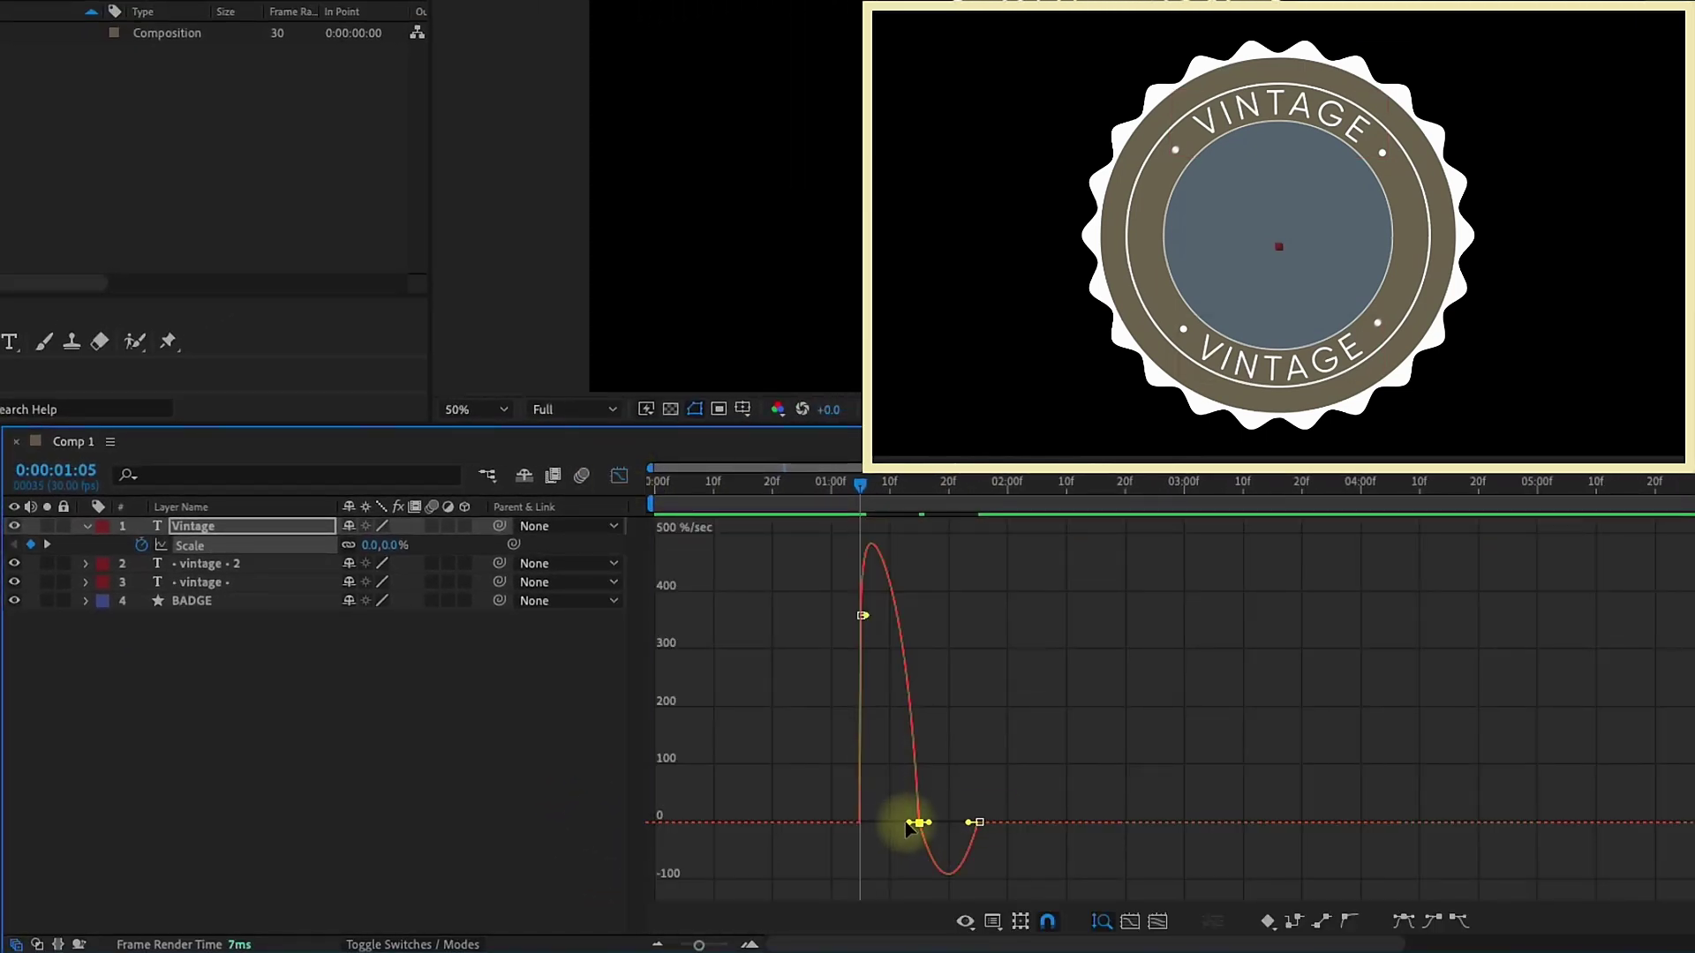
drag(909, 830, 966, 864)
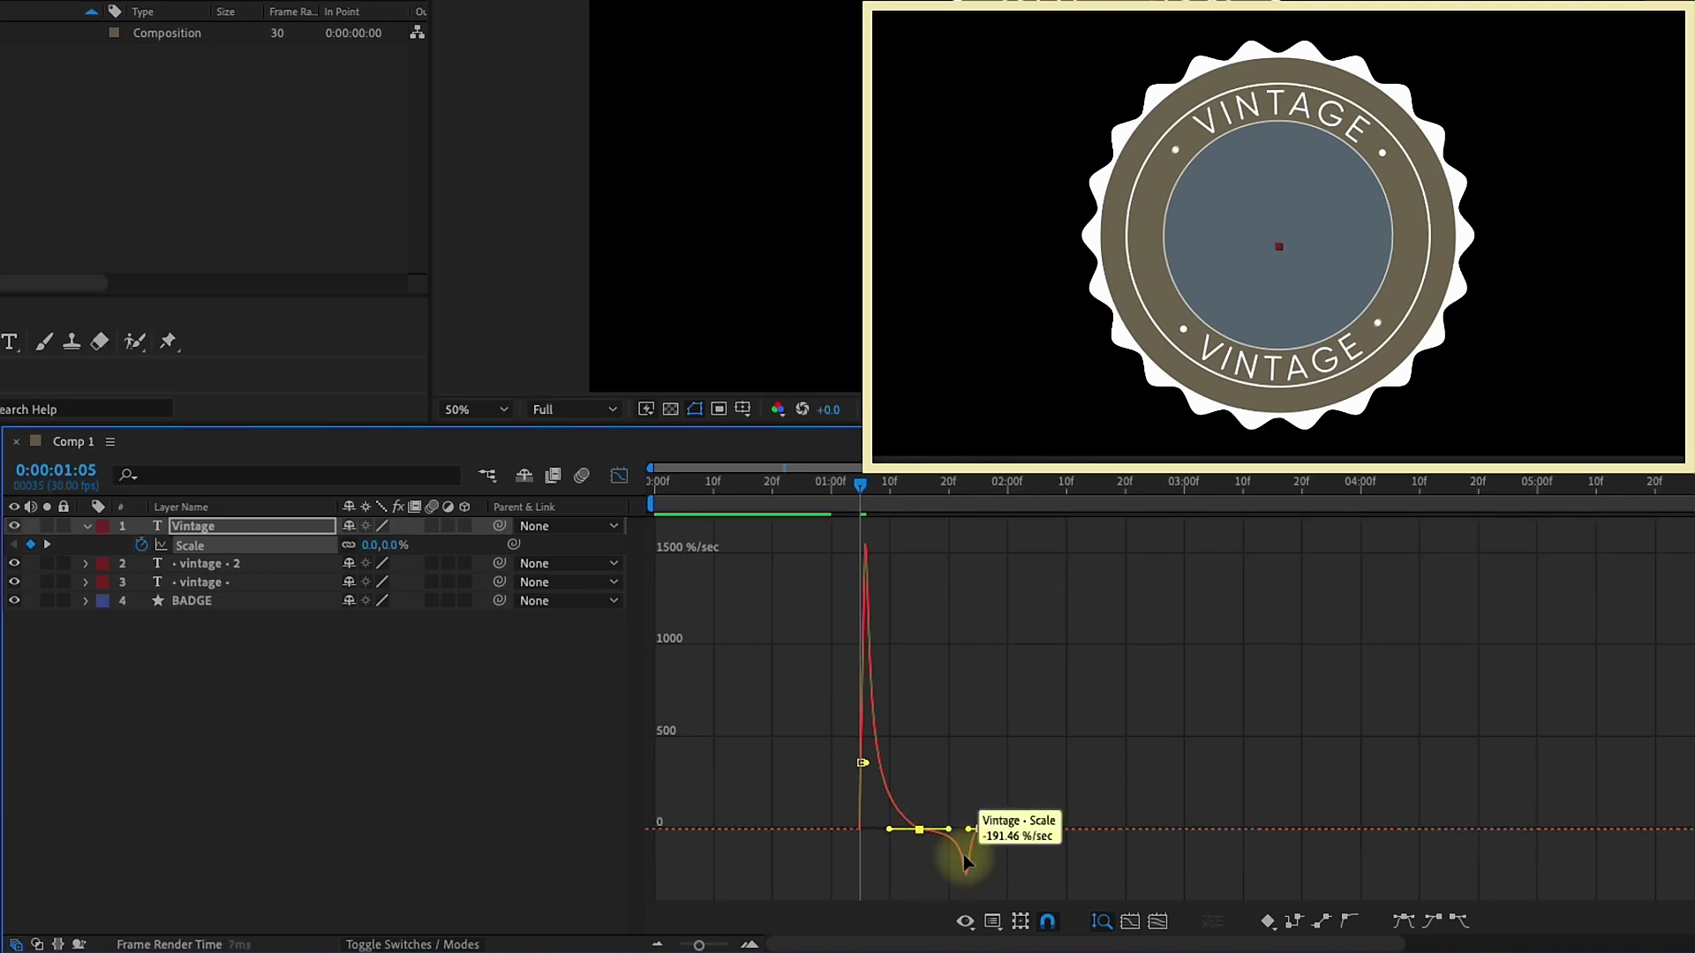
click(619, 478)
- Preview the animation and end the work area at 3:00f
key(space)
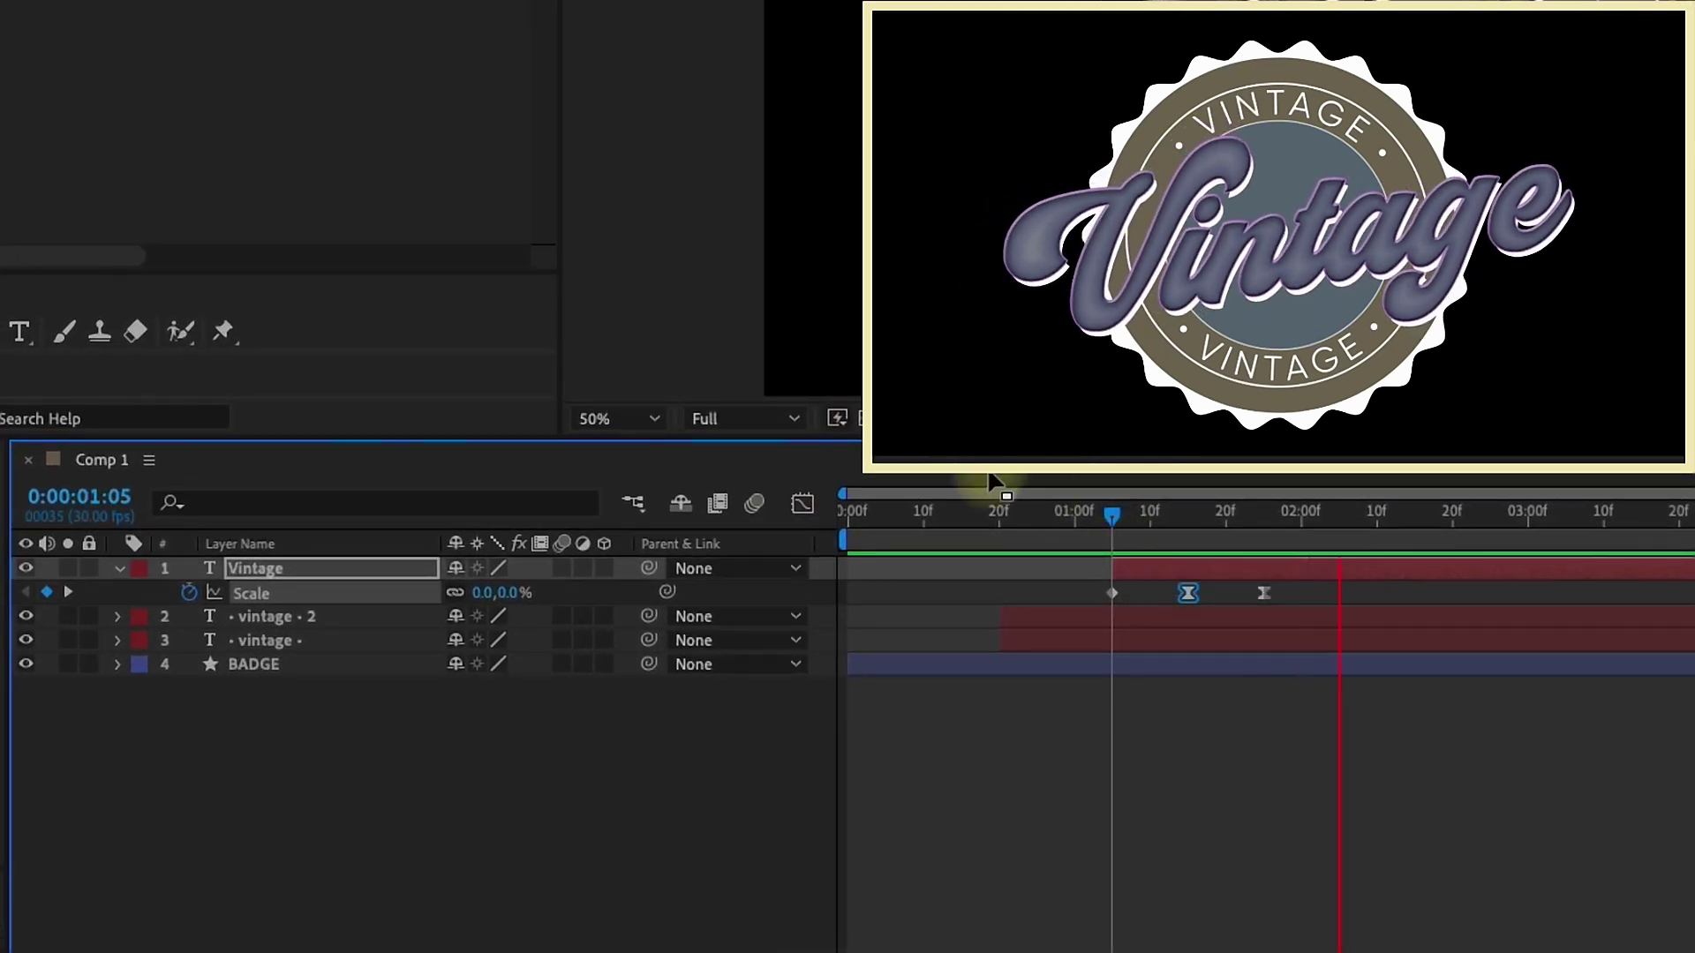
drag(1147, 512, 1523, 526)
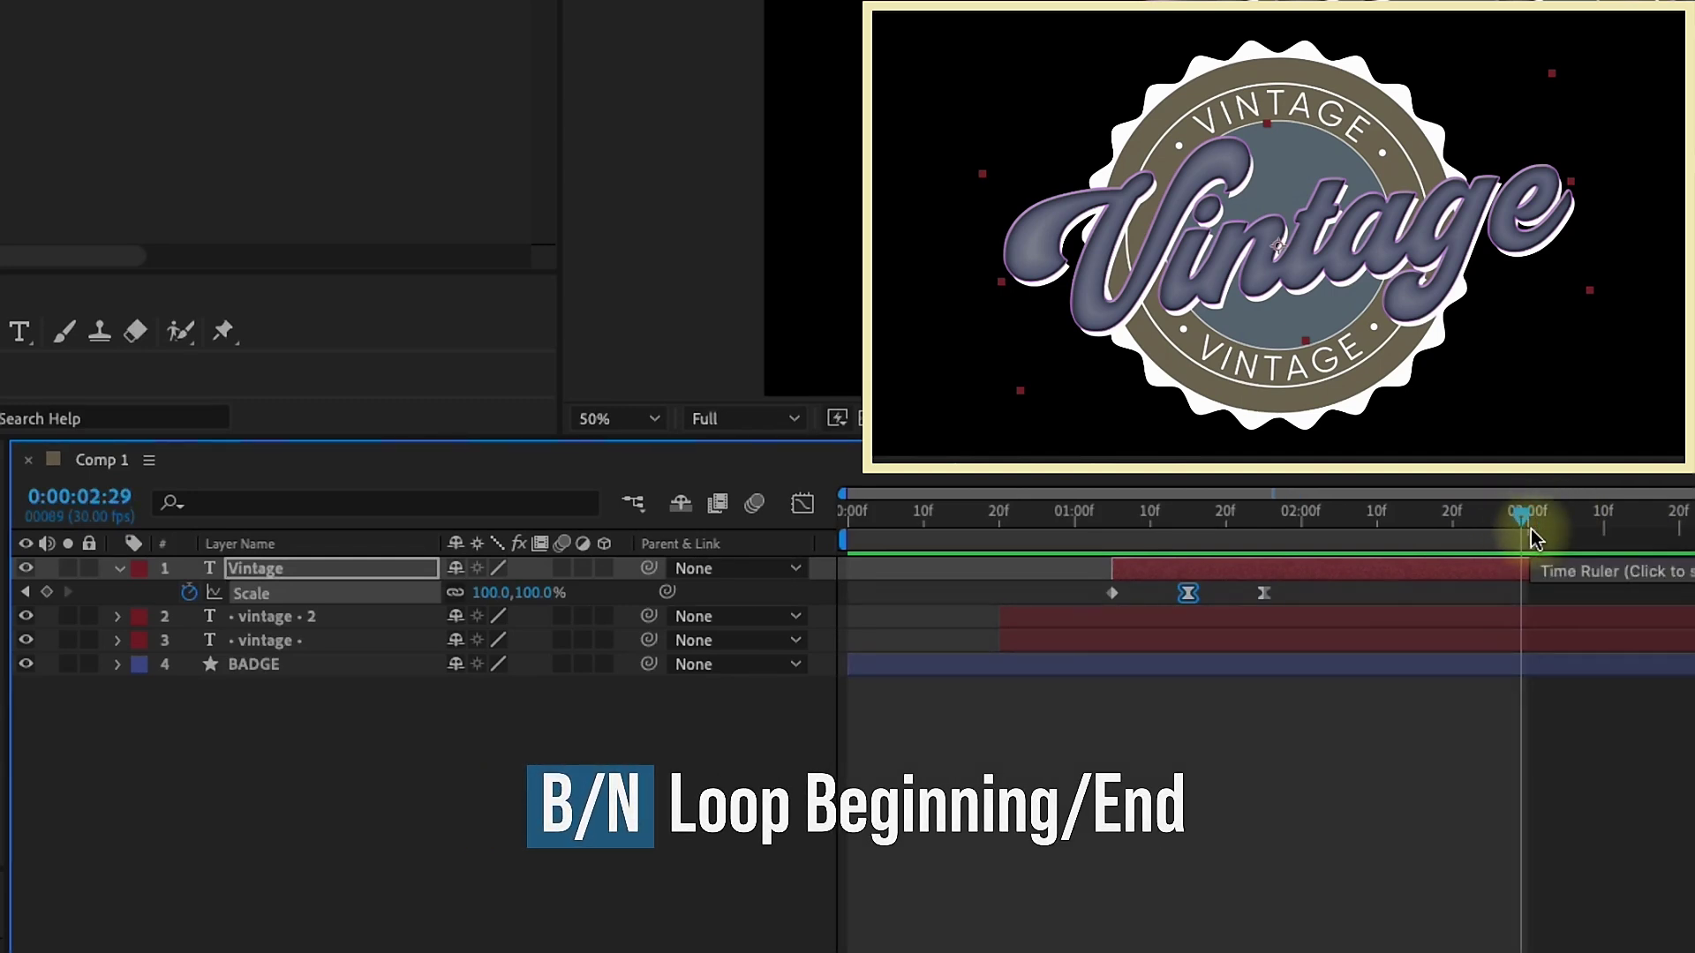
key(space)
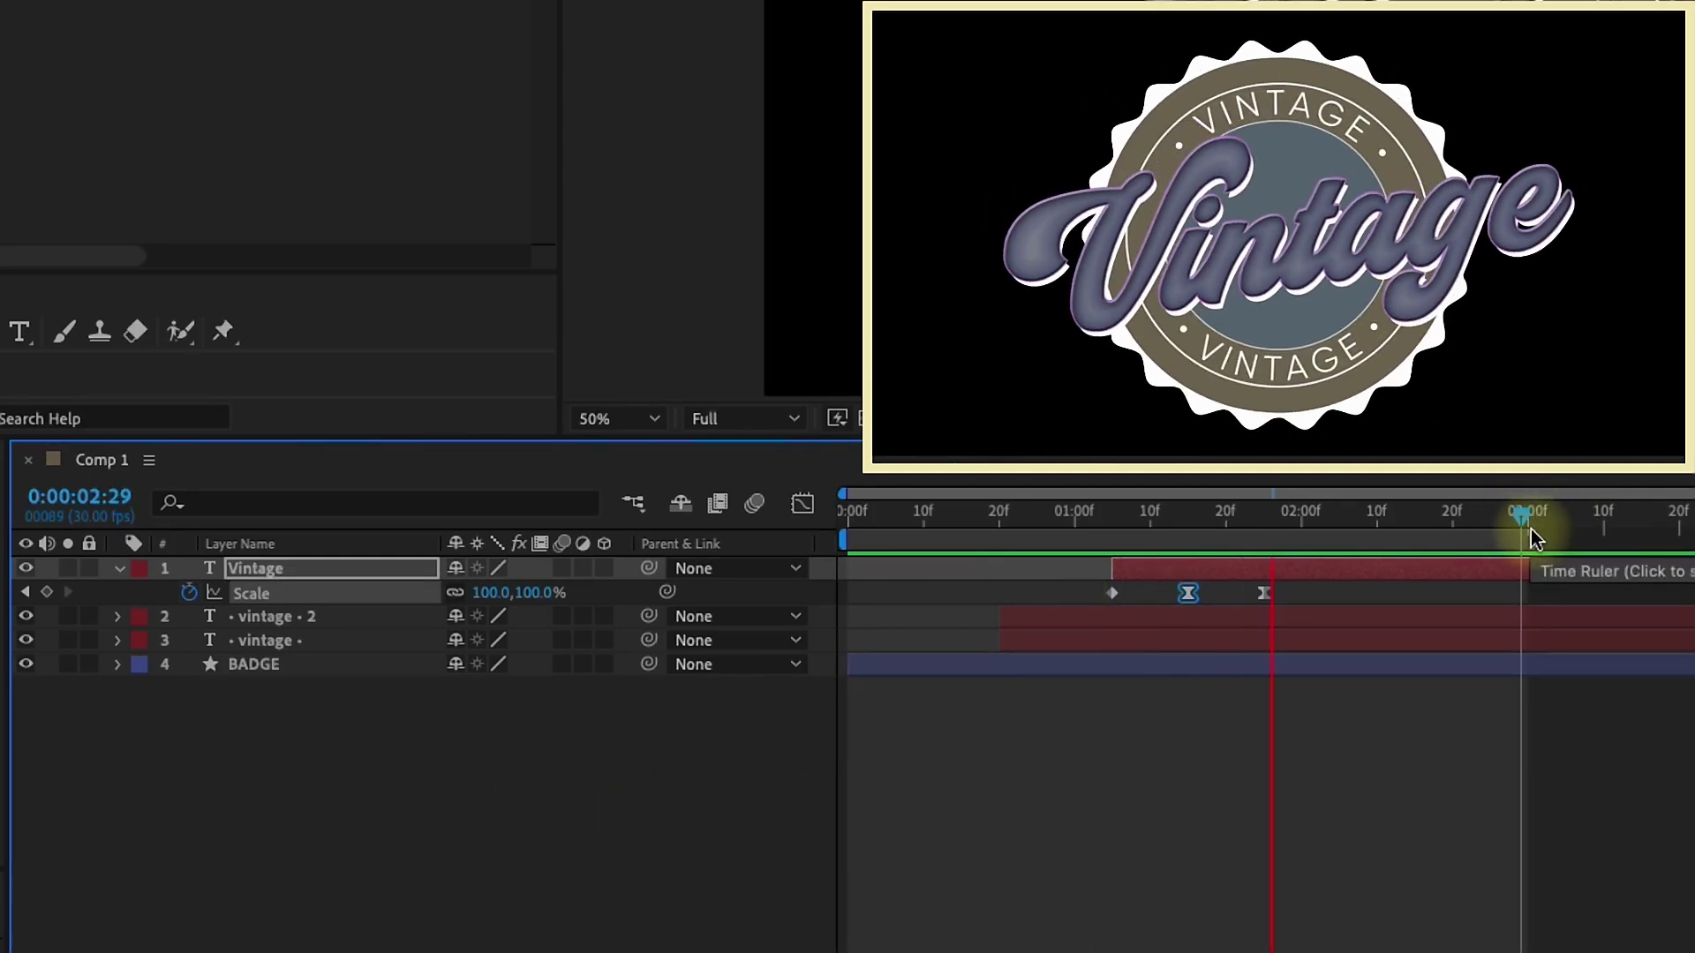
key(n)
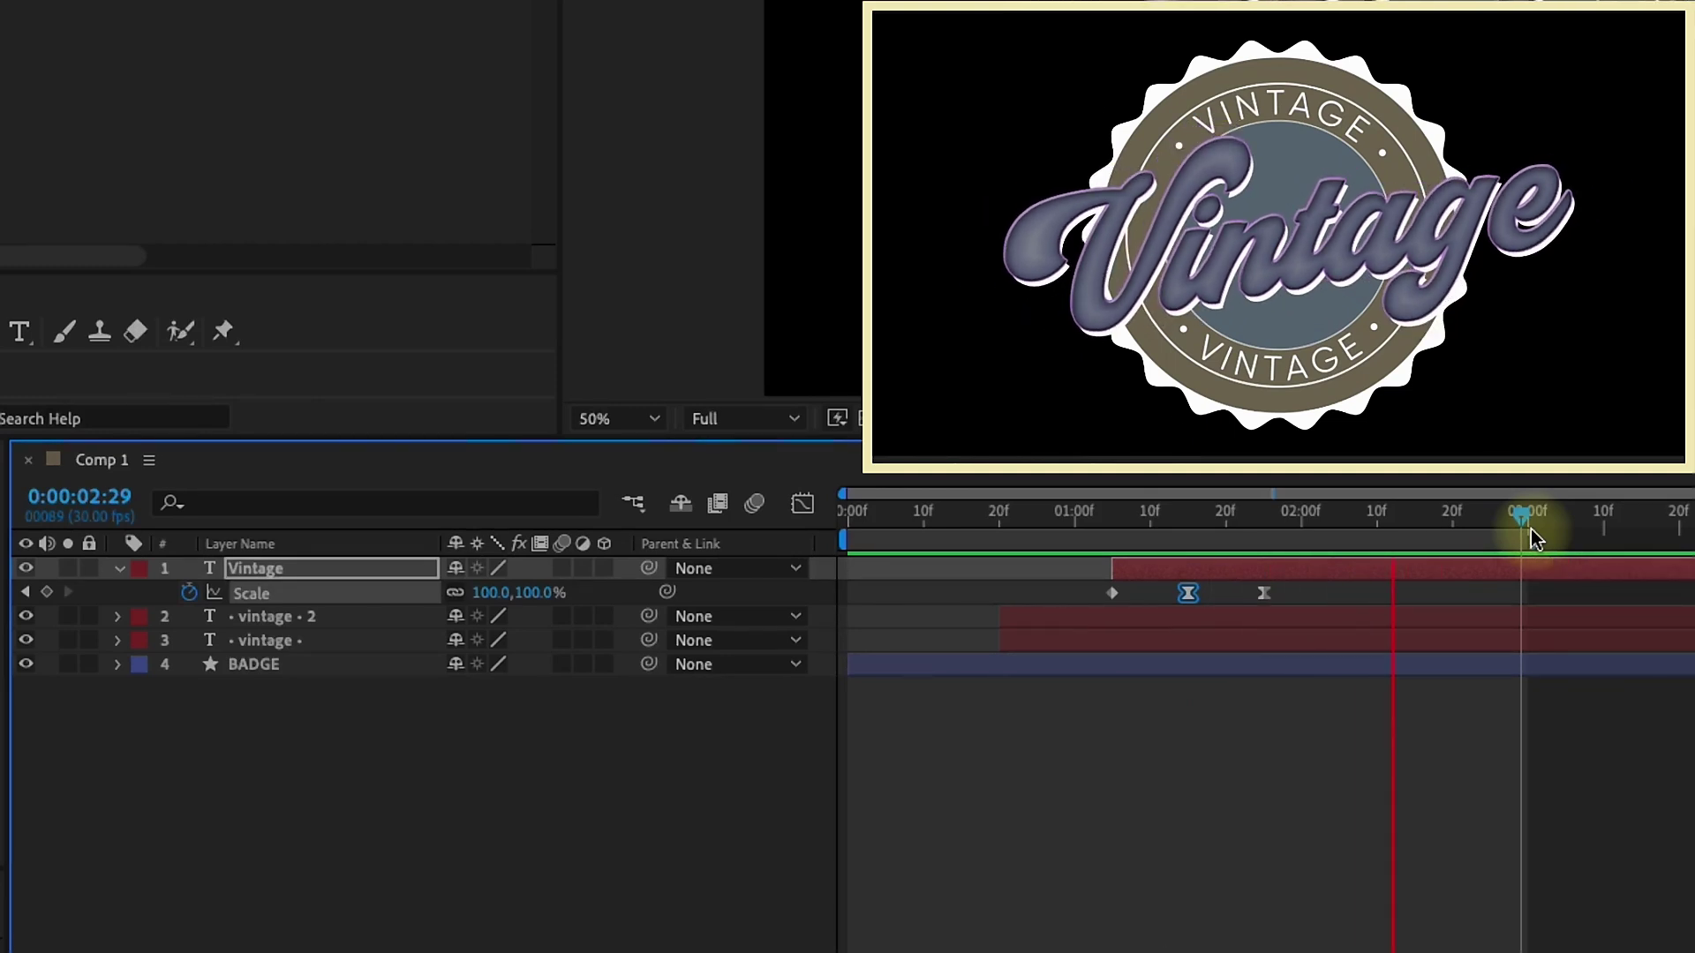
key(space)
click(283, 668)
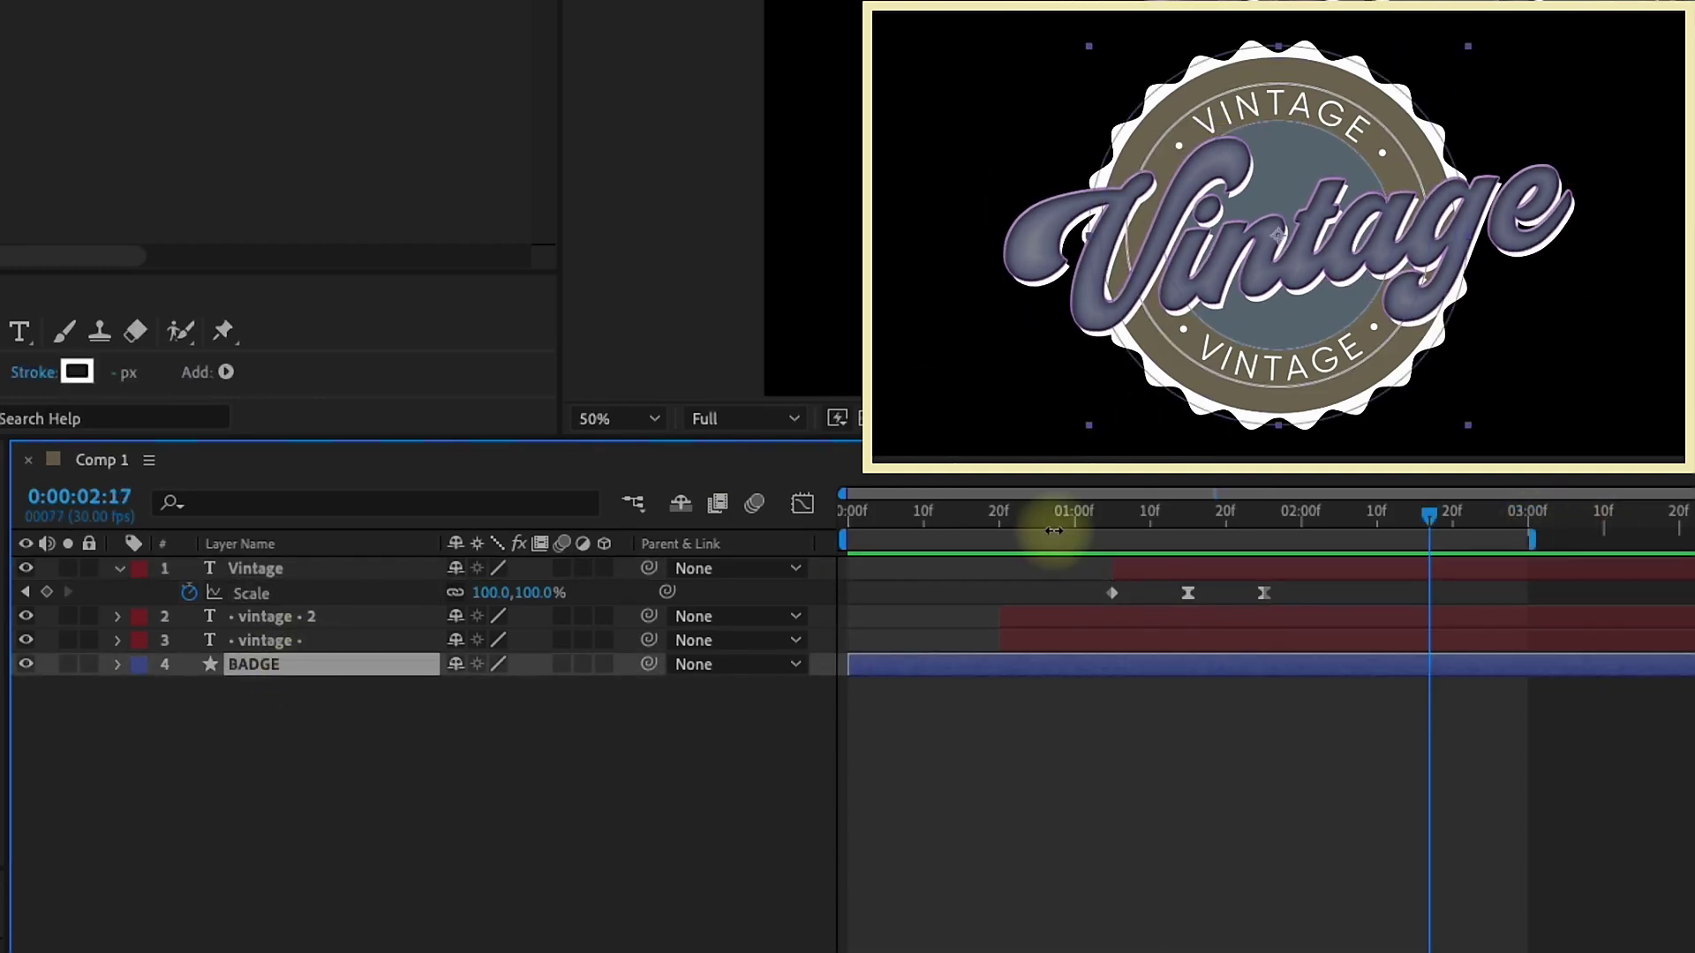
- Reveal the BADGE layer's Group 1 Transform properties
drag(916, 530, 1241, 512)
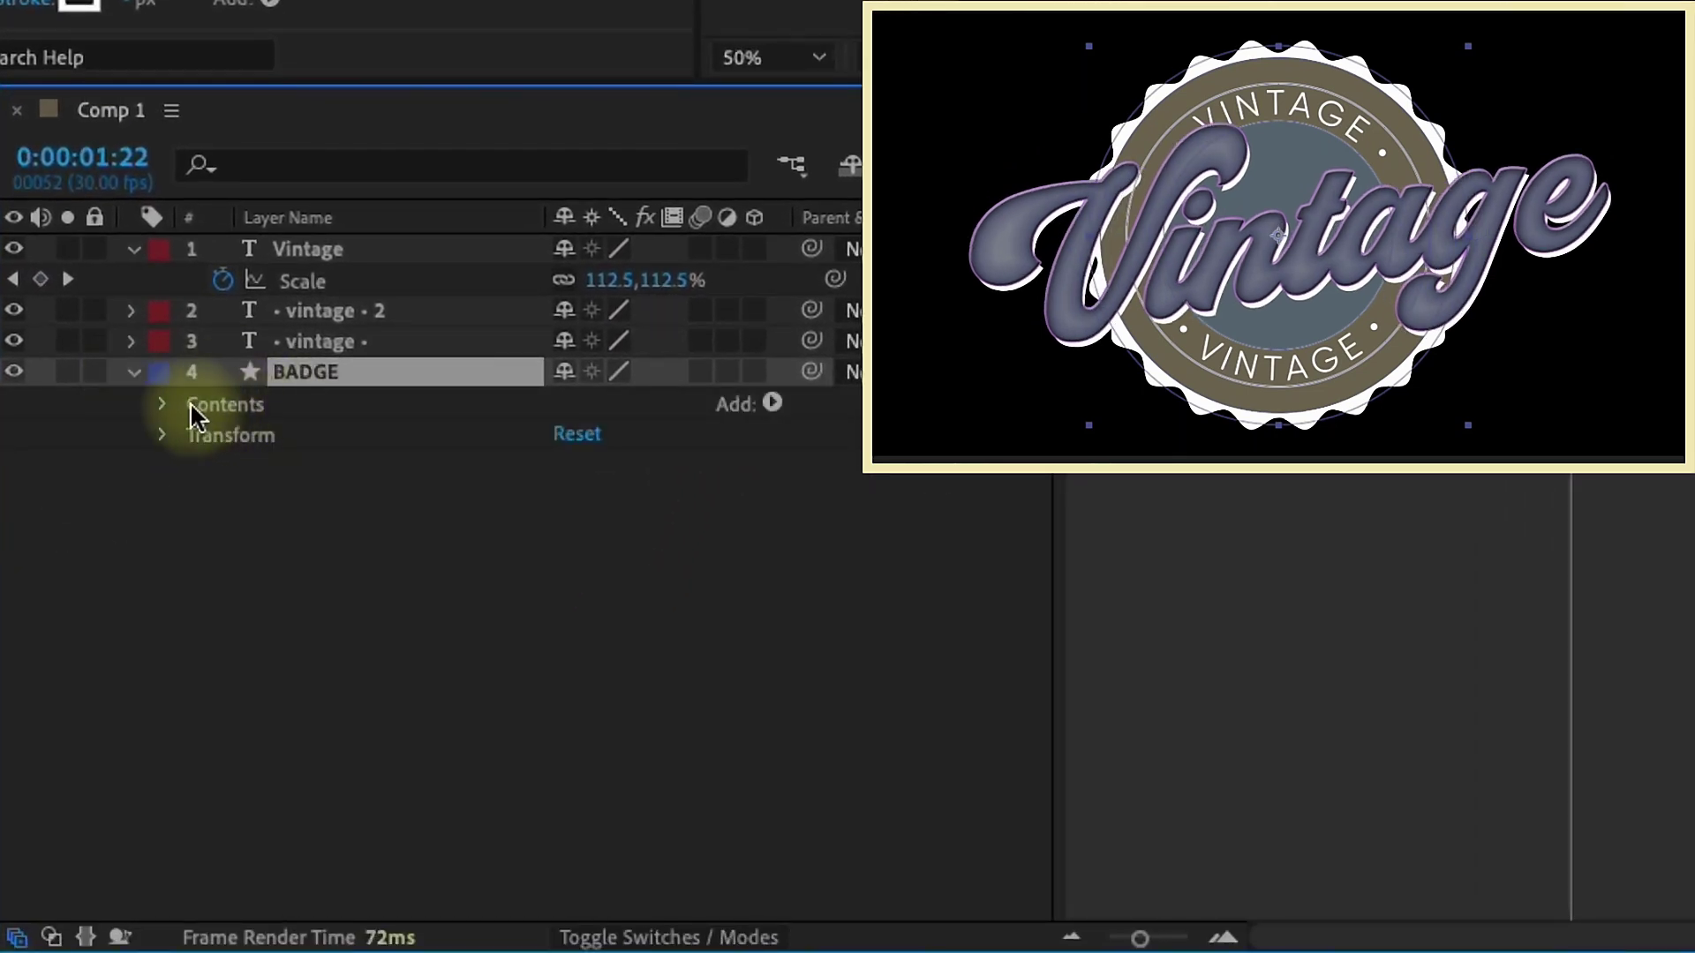
click(171, 402)
click(229, 405)
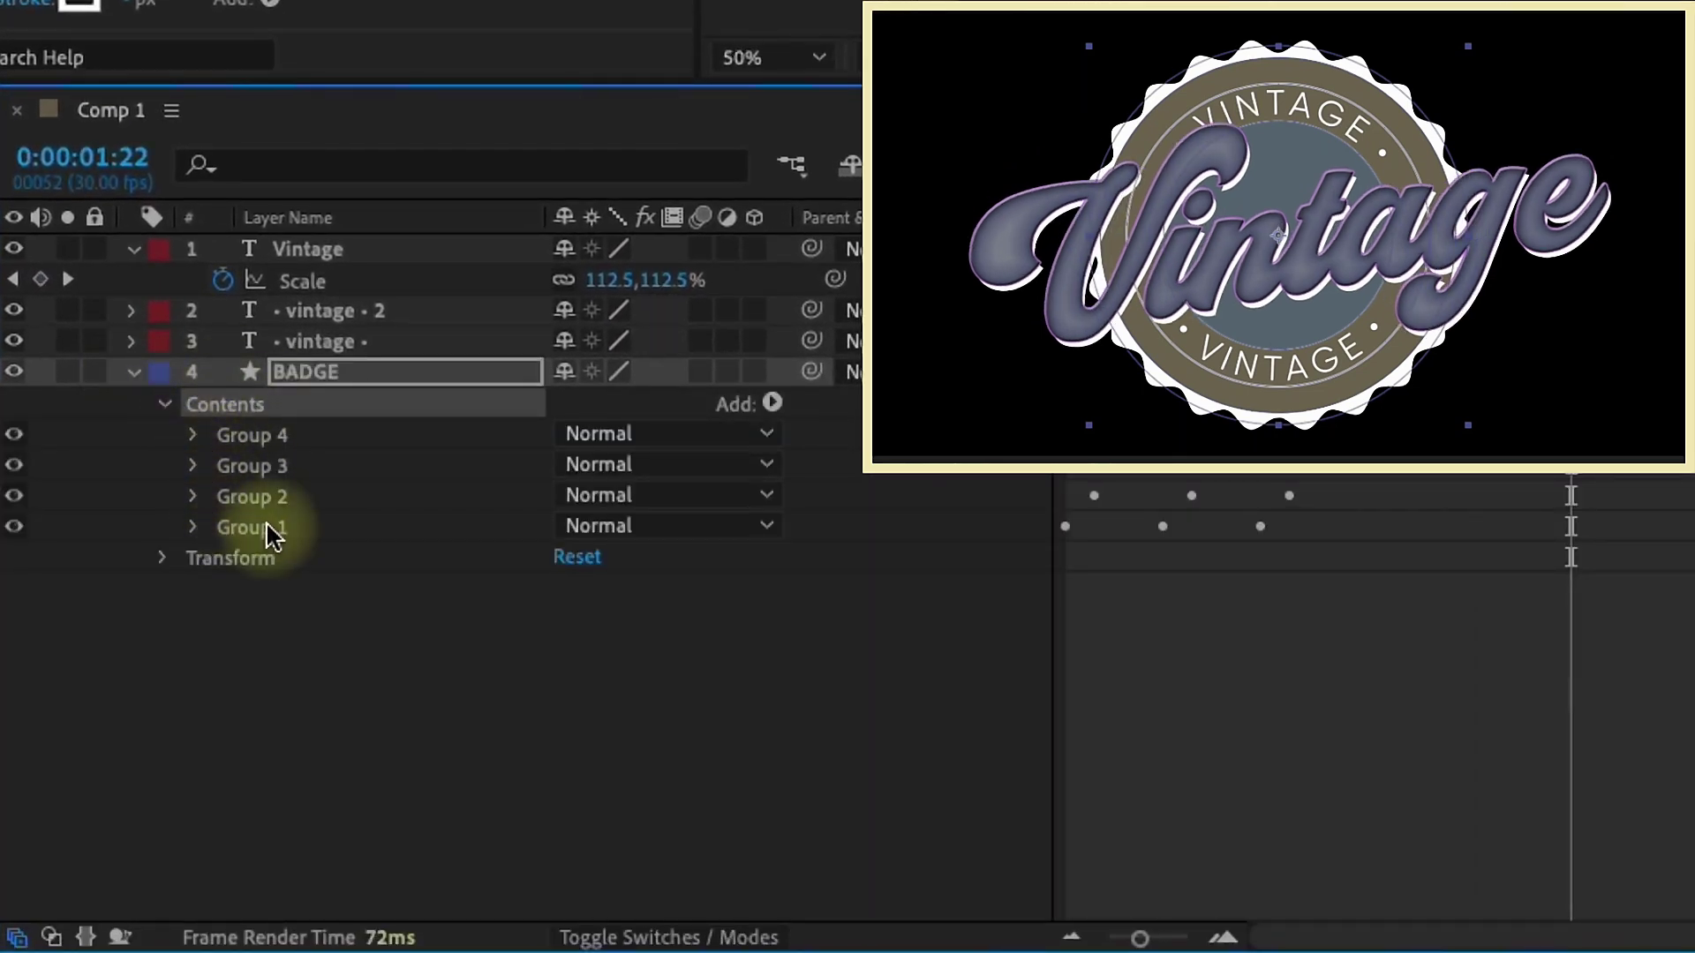
click(267, 526)
click(195, 527)
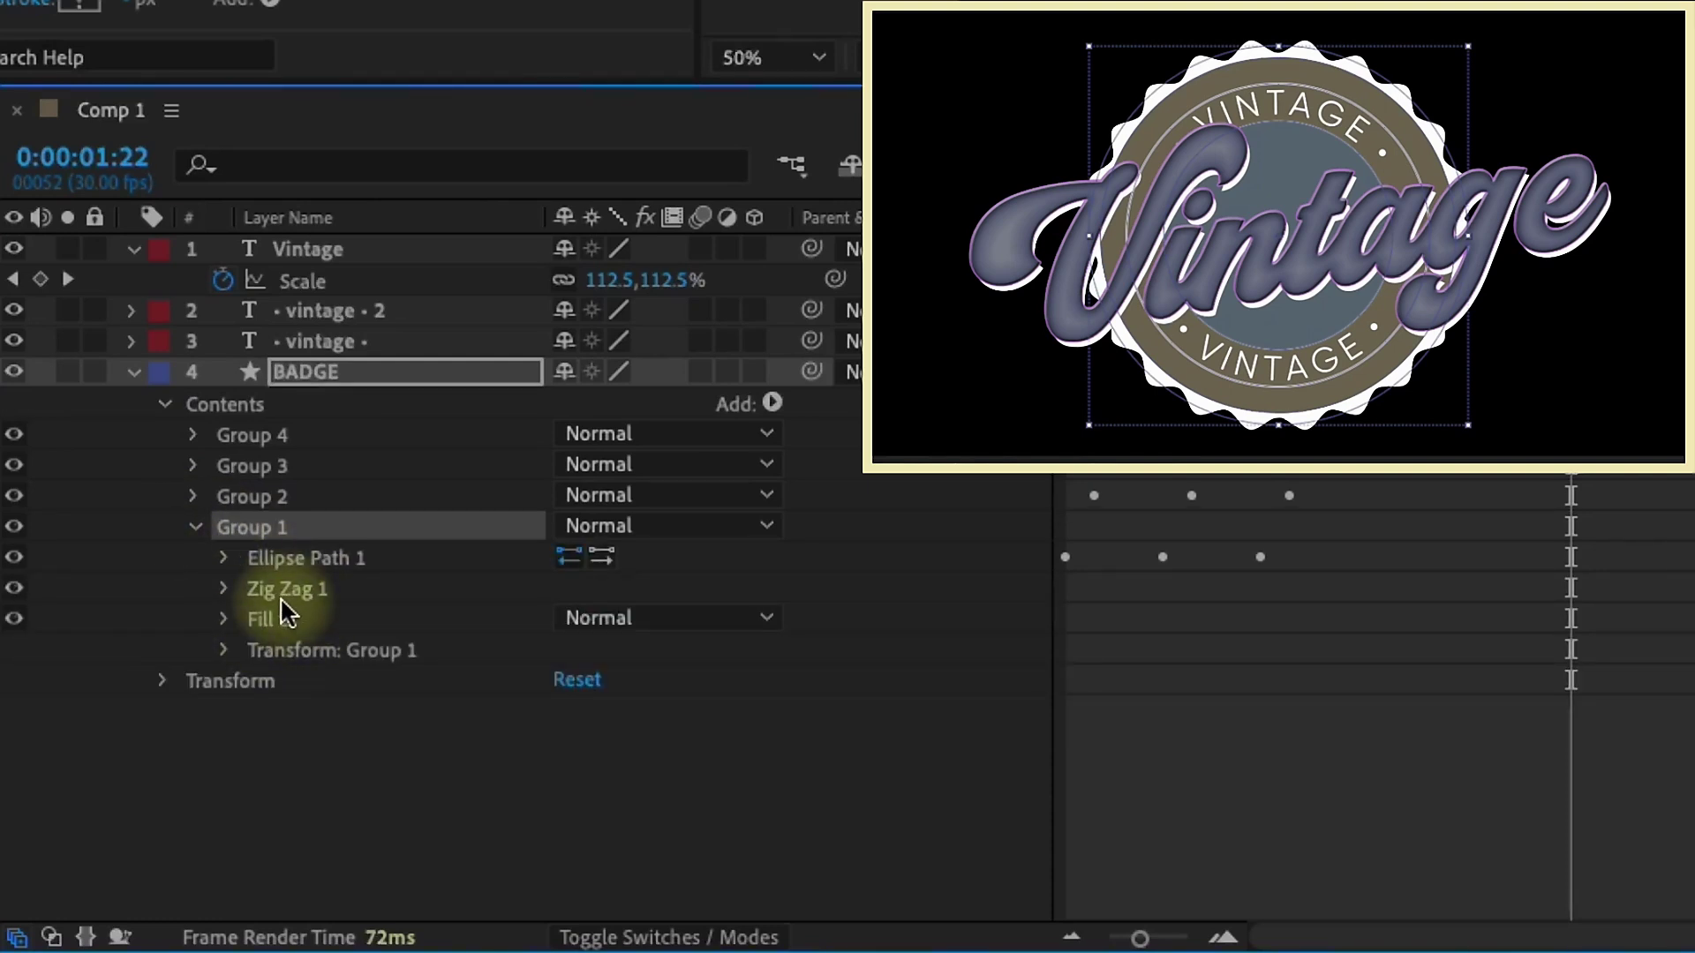
click(284, 649)
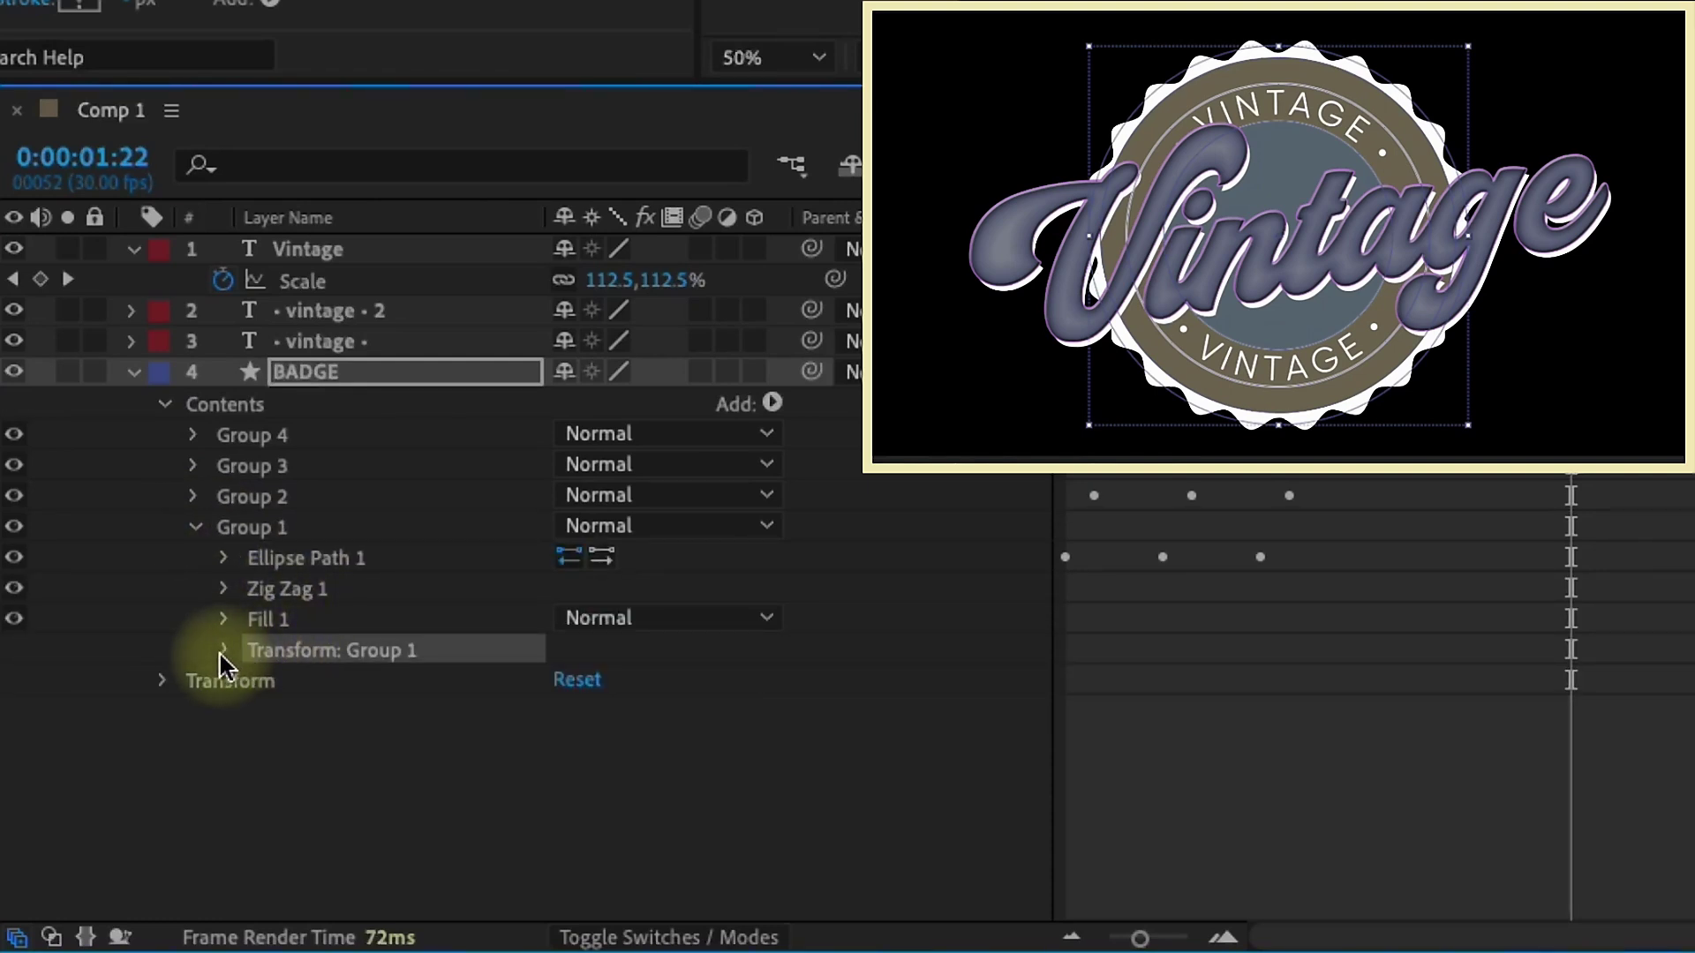
click(220, 650)
- Add the expression time*15 to Group 1's Rotation and preview the spin
alt+click(284, 835)
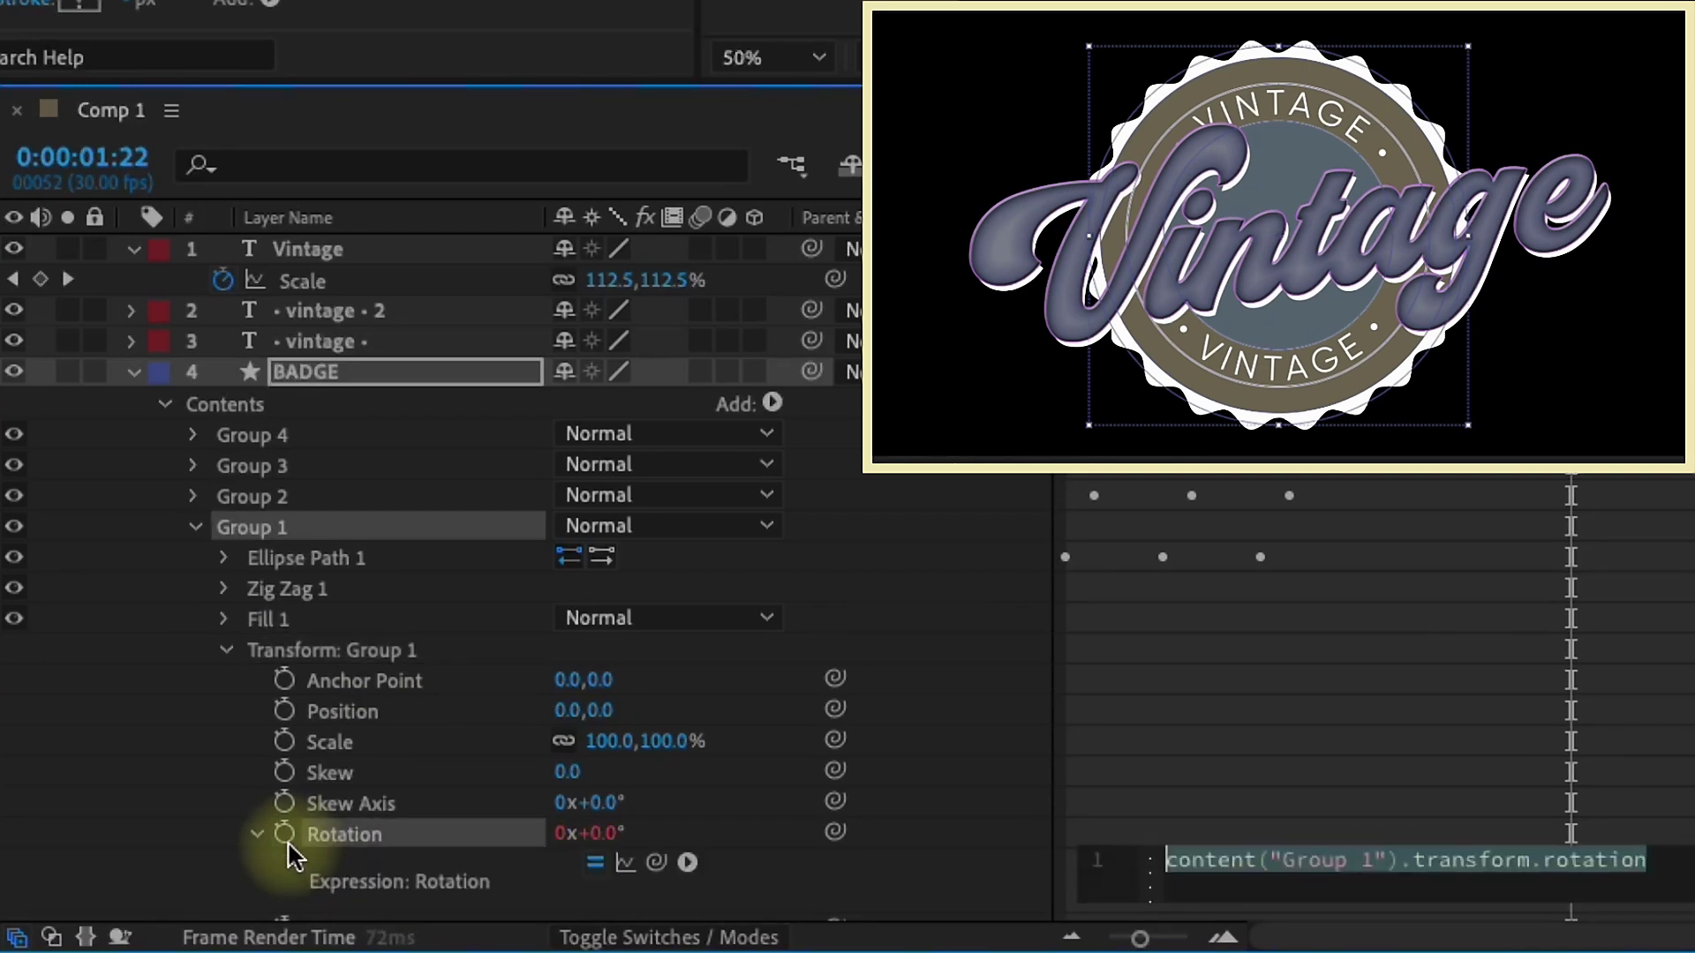
text(time*15)
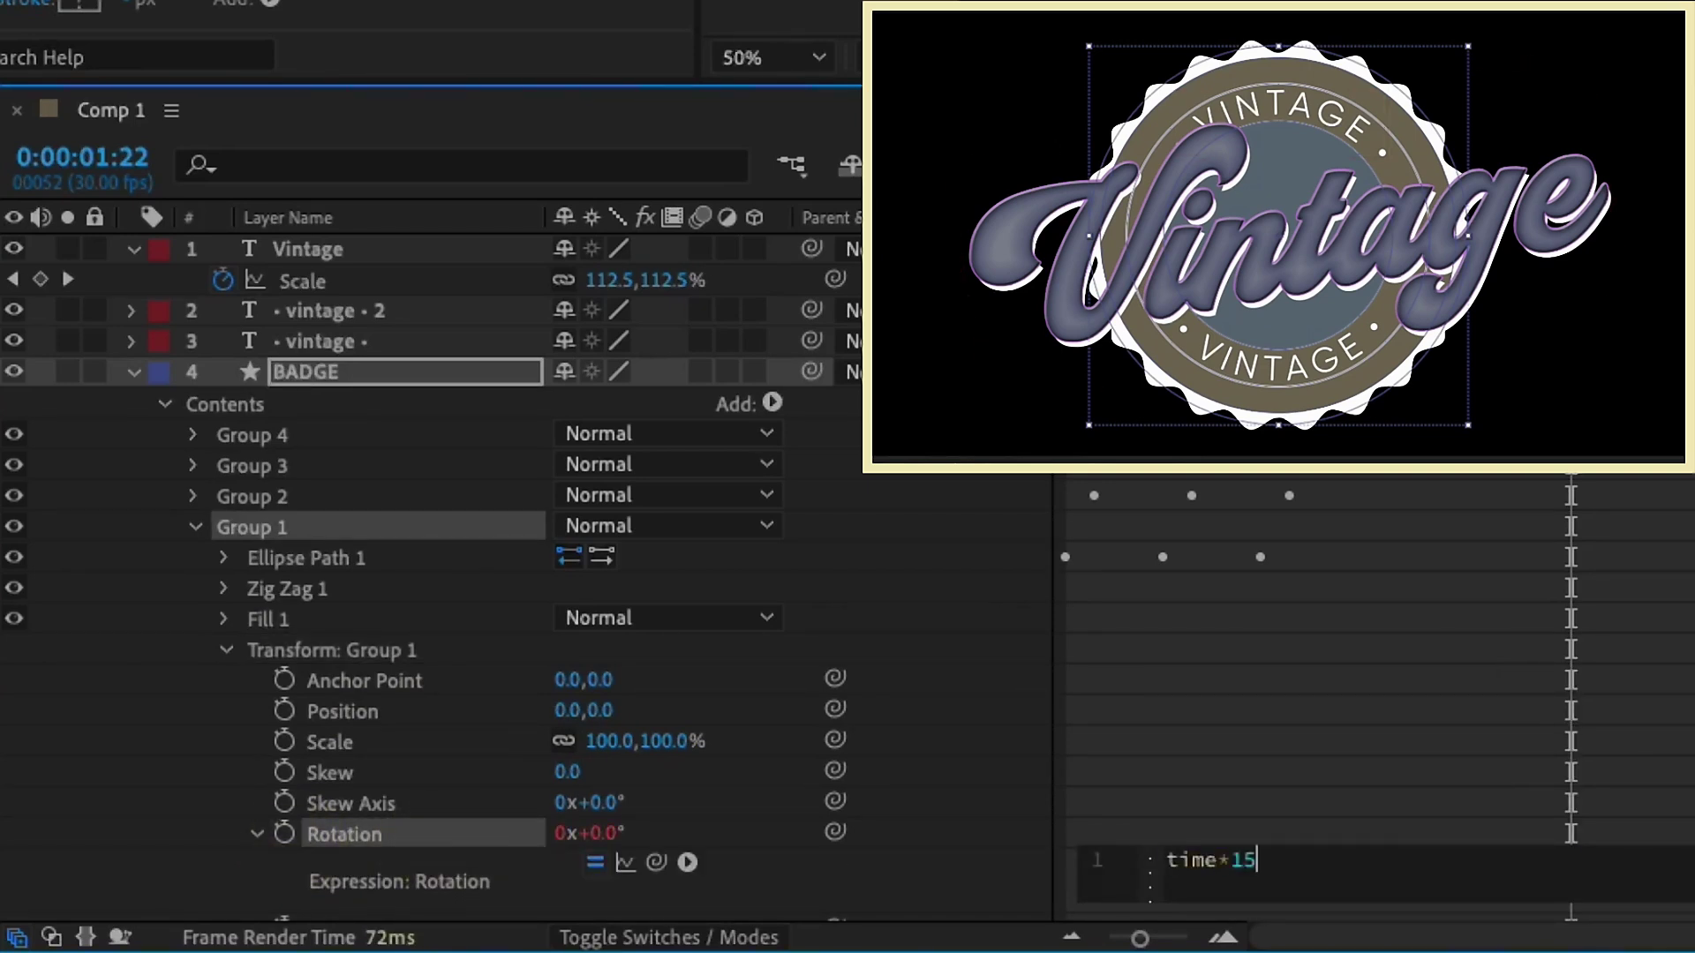
key(KP_Enter)
key(Home)
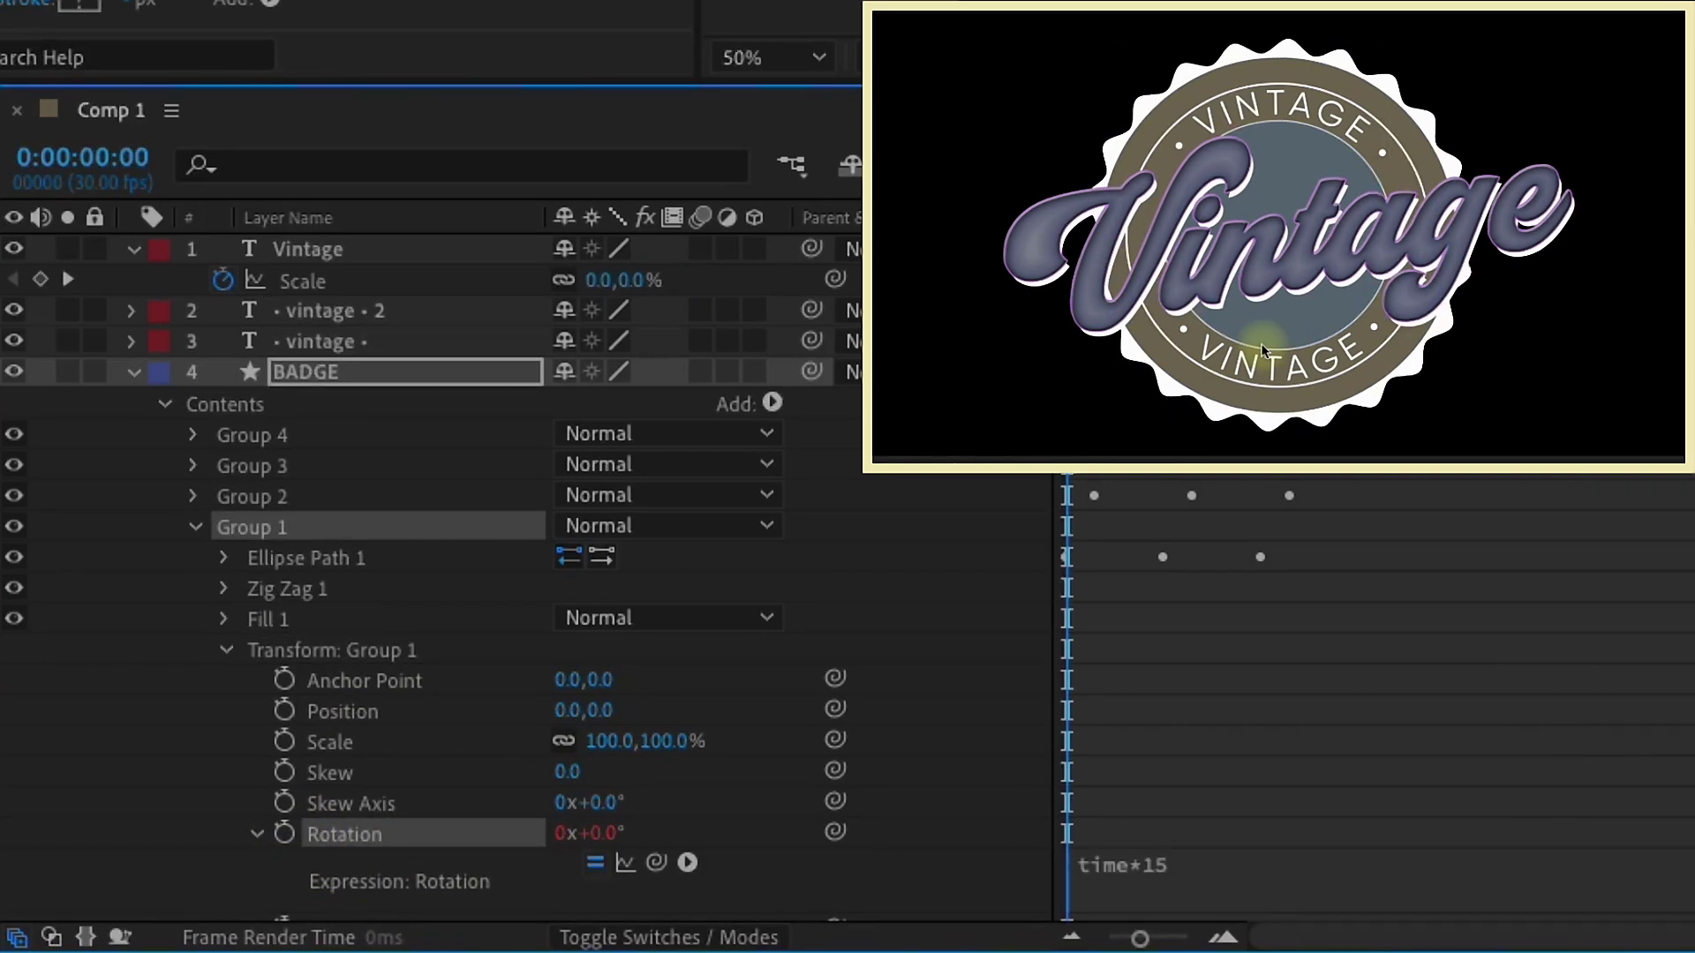
key(space)
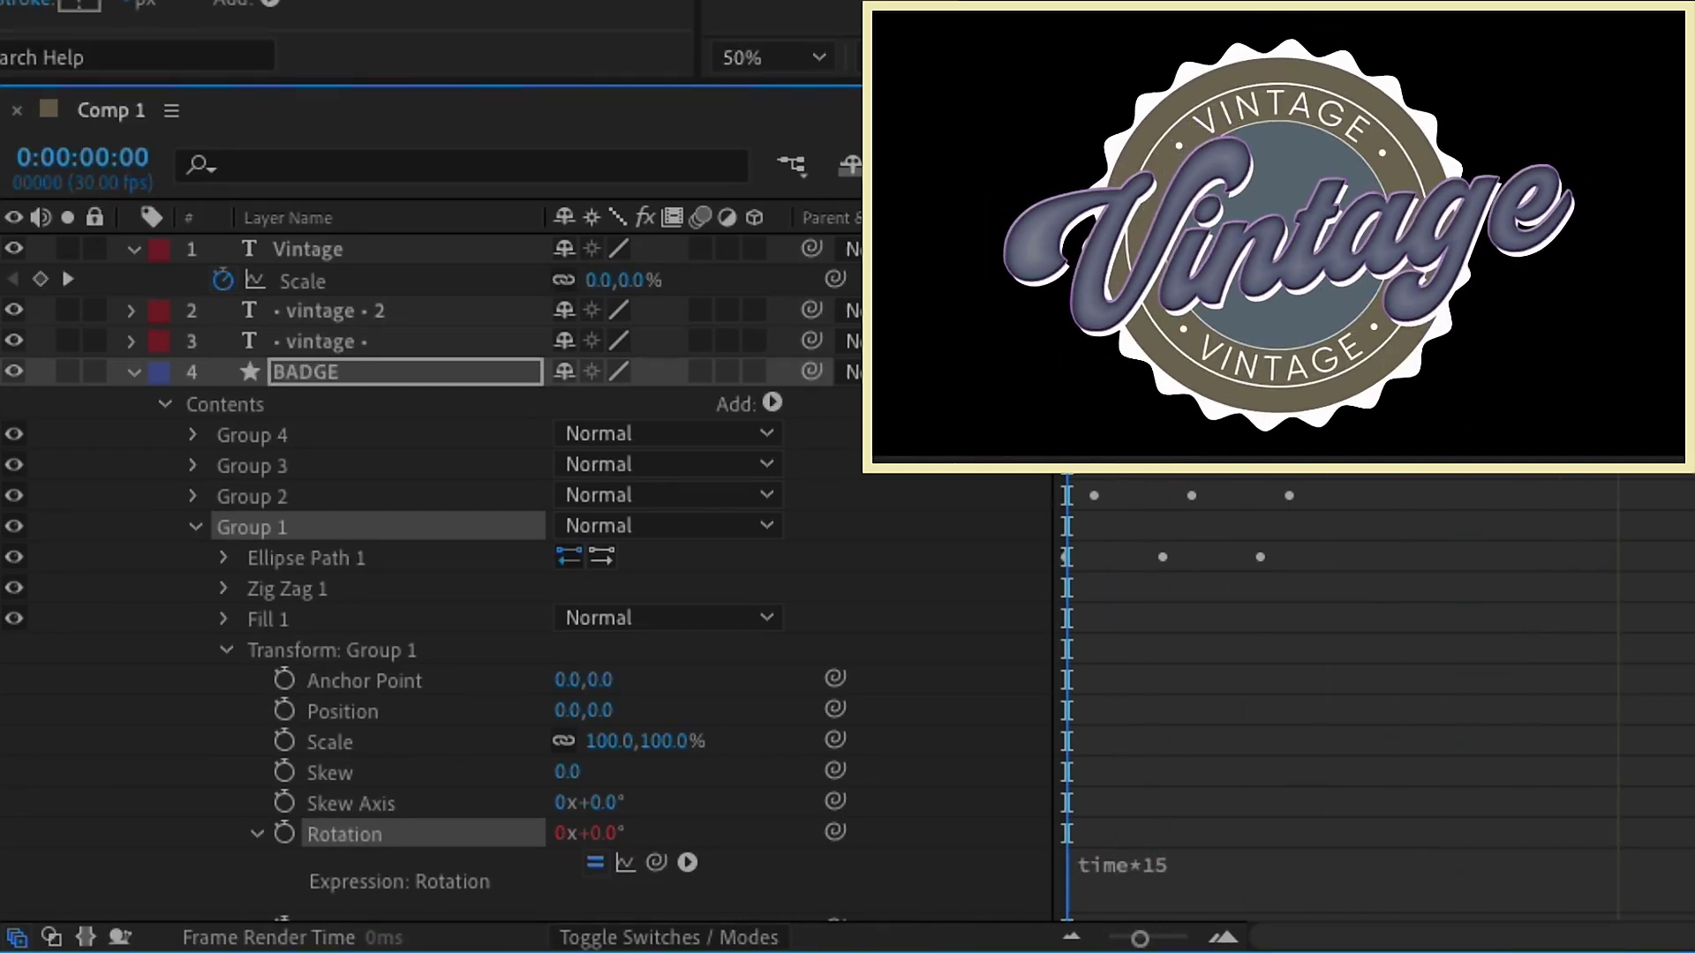
click(1581, 617)
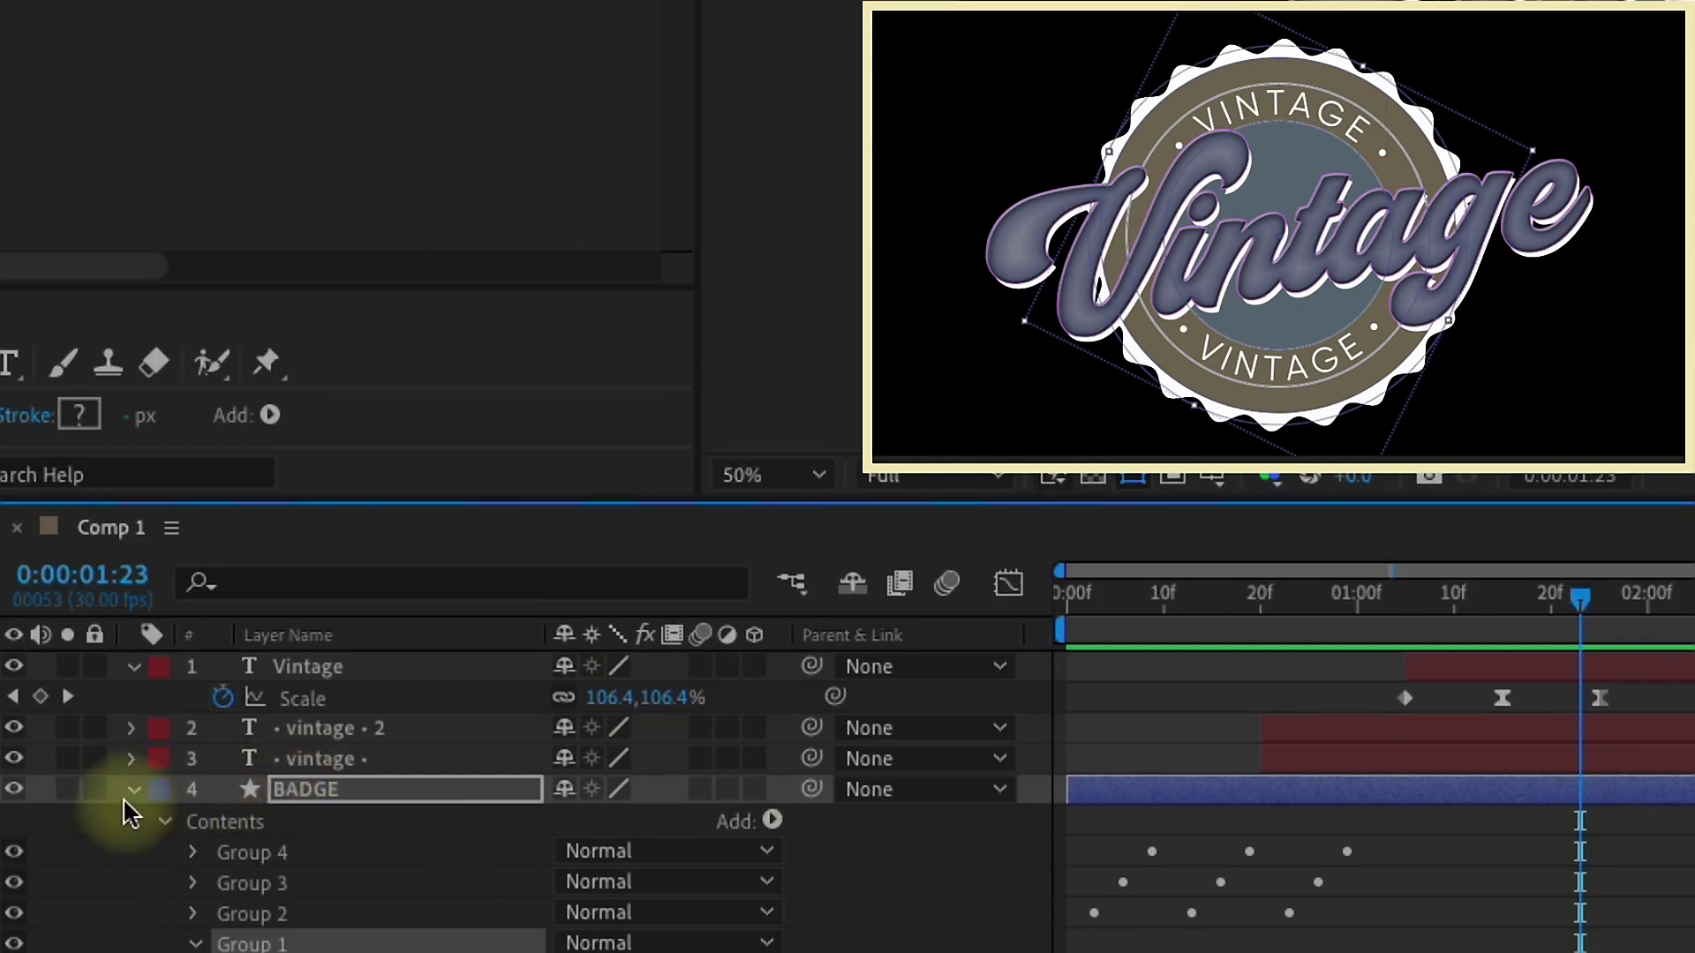
click(125, 795)
click(296, 786)
shift+click(420, 680)
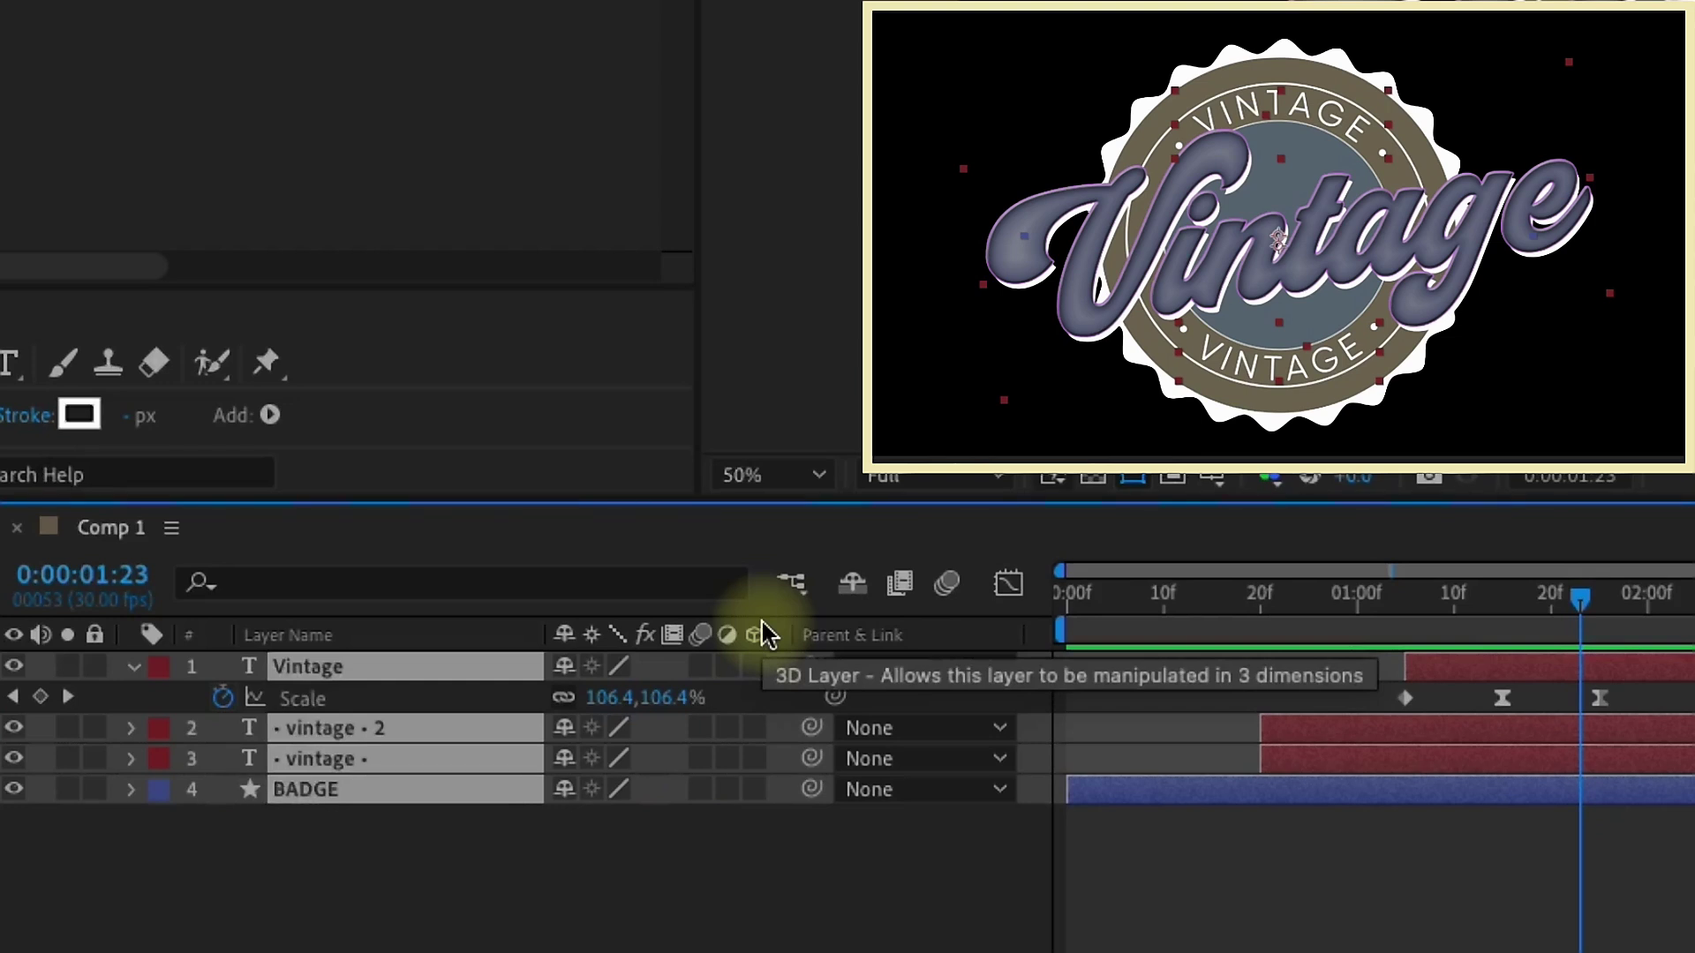
click(752, 893)
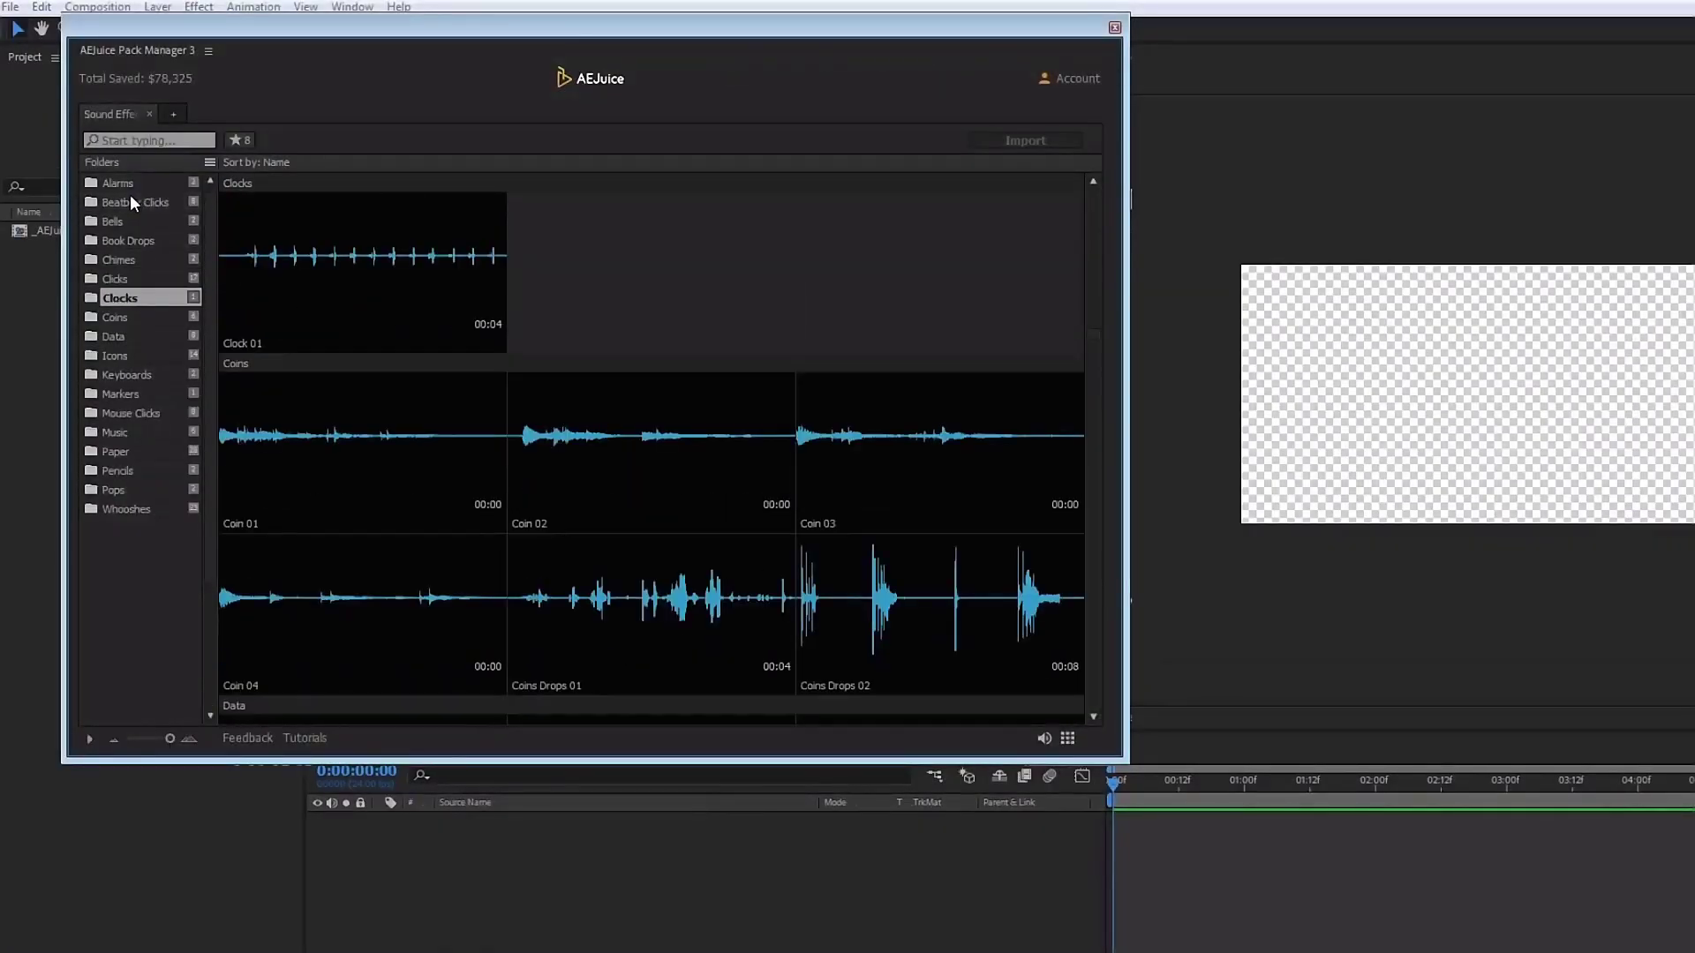
key(Down)
key(Down)
key(Down)
key(Down)
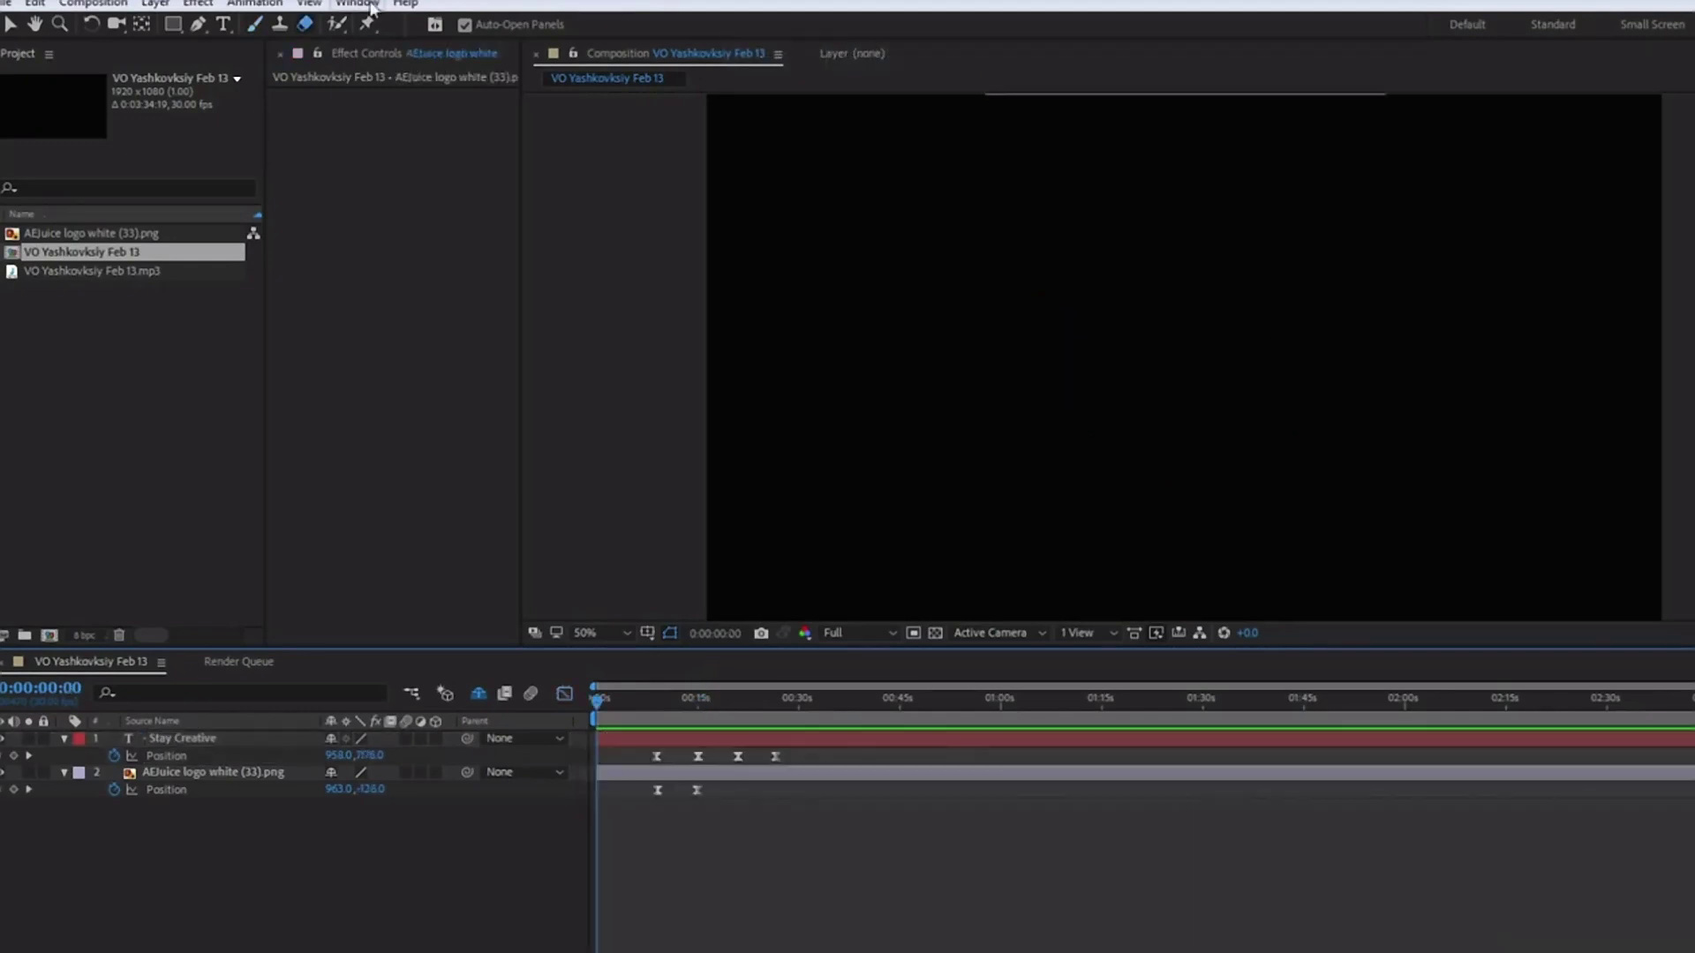
- Open the AEJuice Tools panel, select the Black Solid layers and edit the Shift offset
click(357, 3)
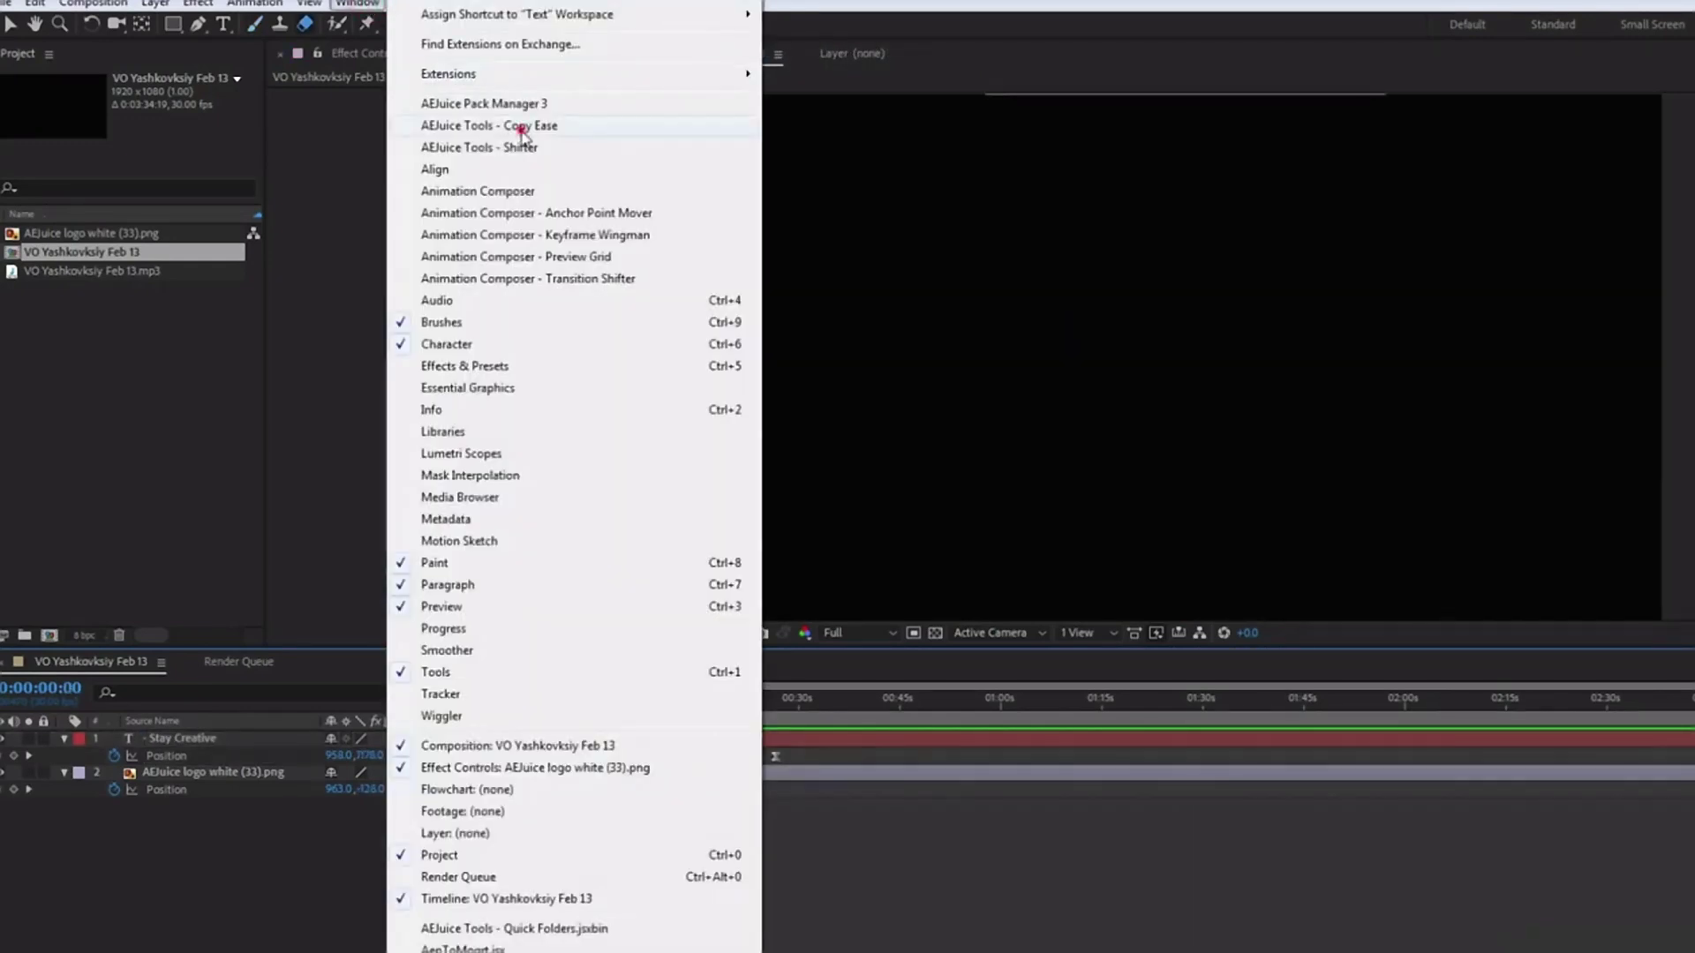
click(522, 128)
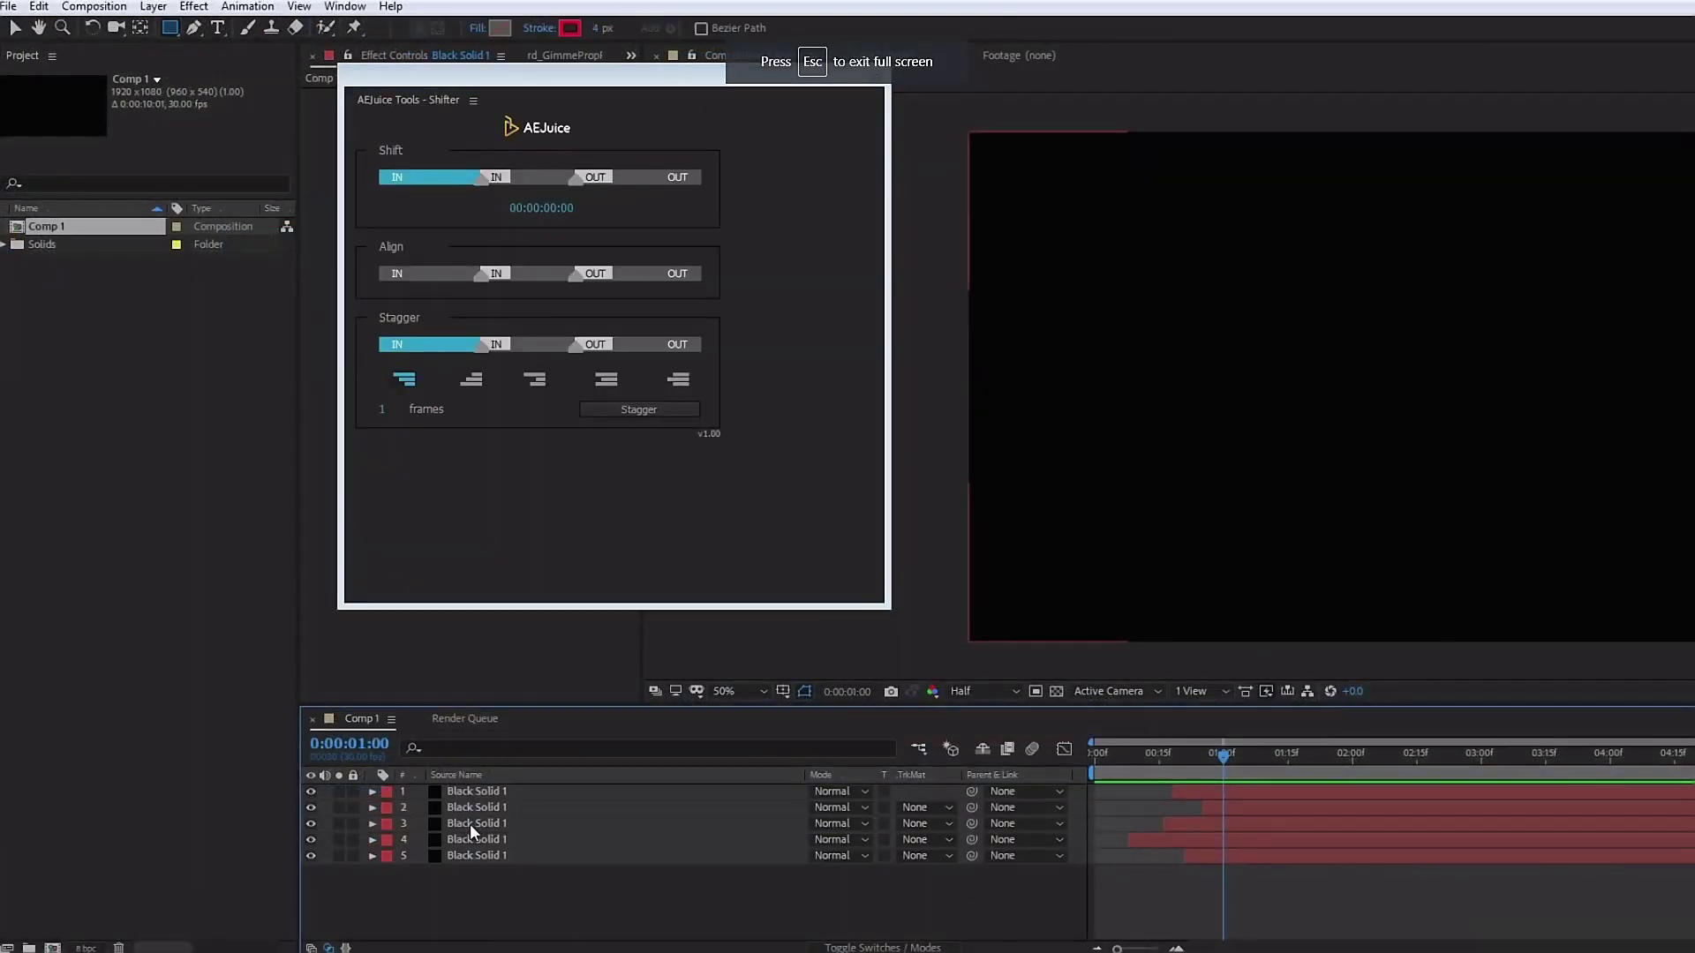
click(477, 822)
shift+click(477, 790)
click(545, 209)
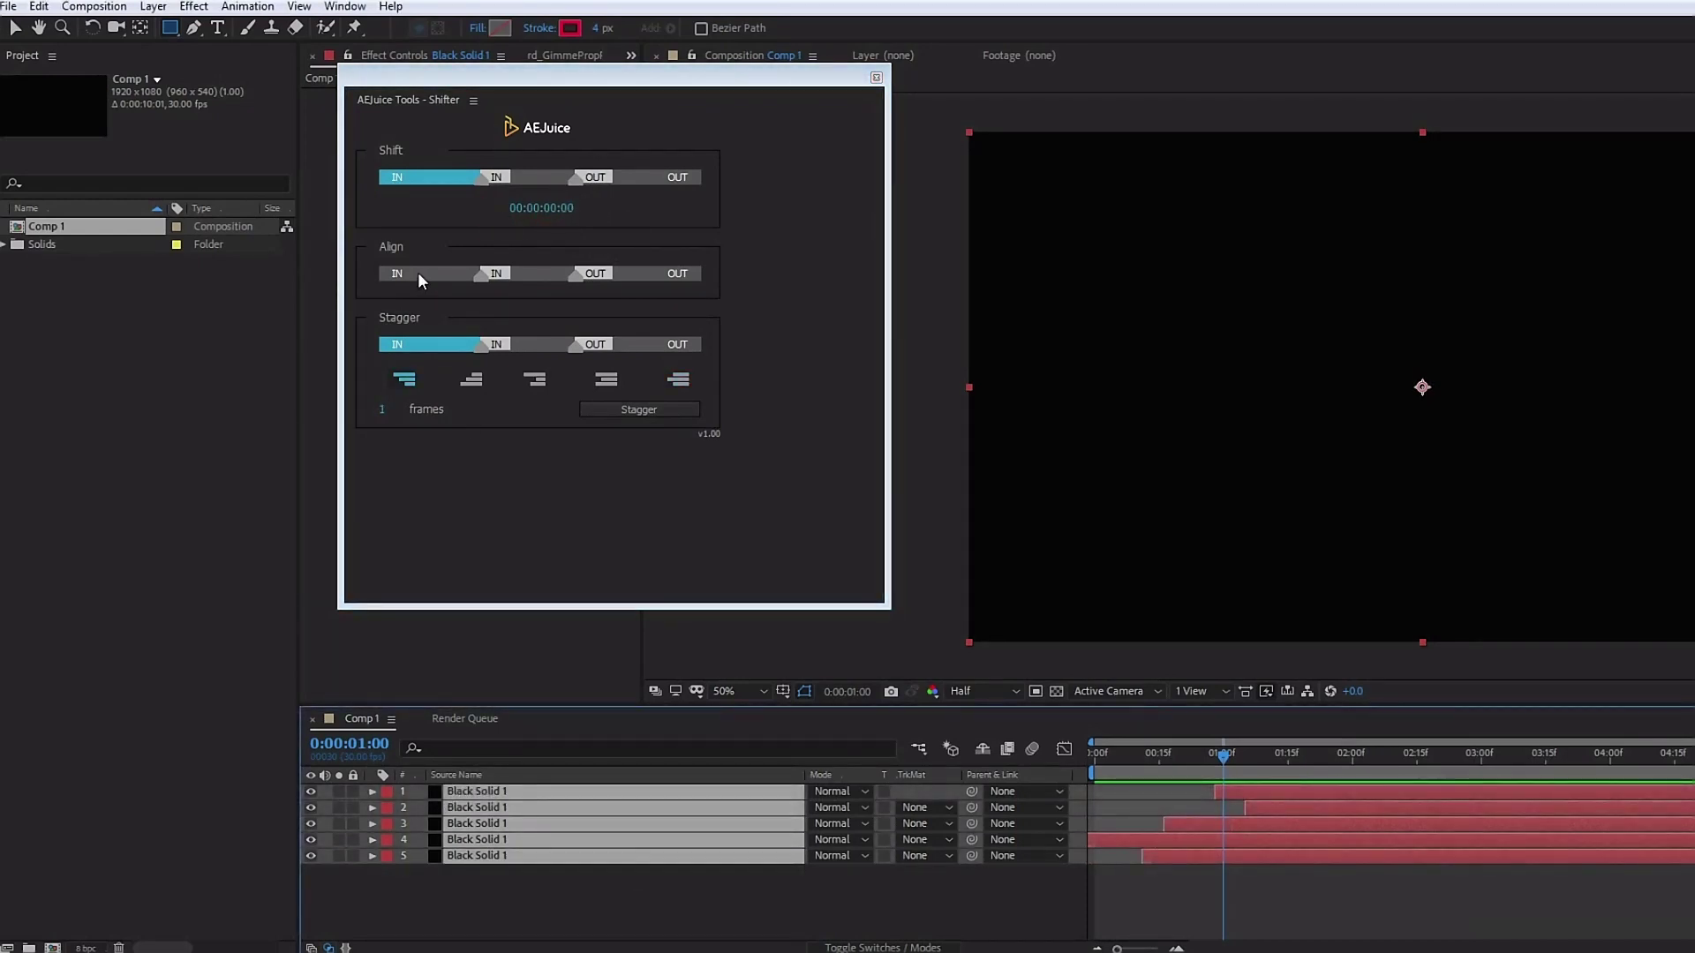
- Align all five Black Solid layers' in points to 1:00 with Align IN
click(418, 274)
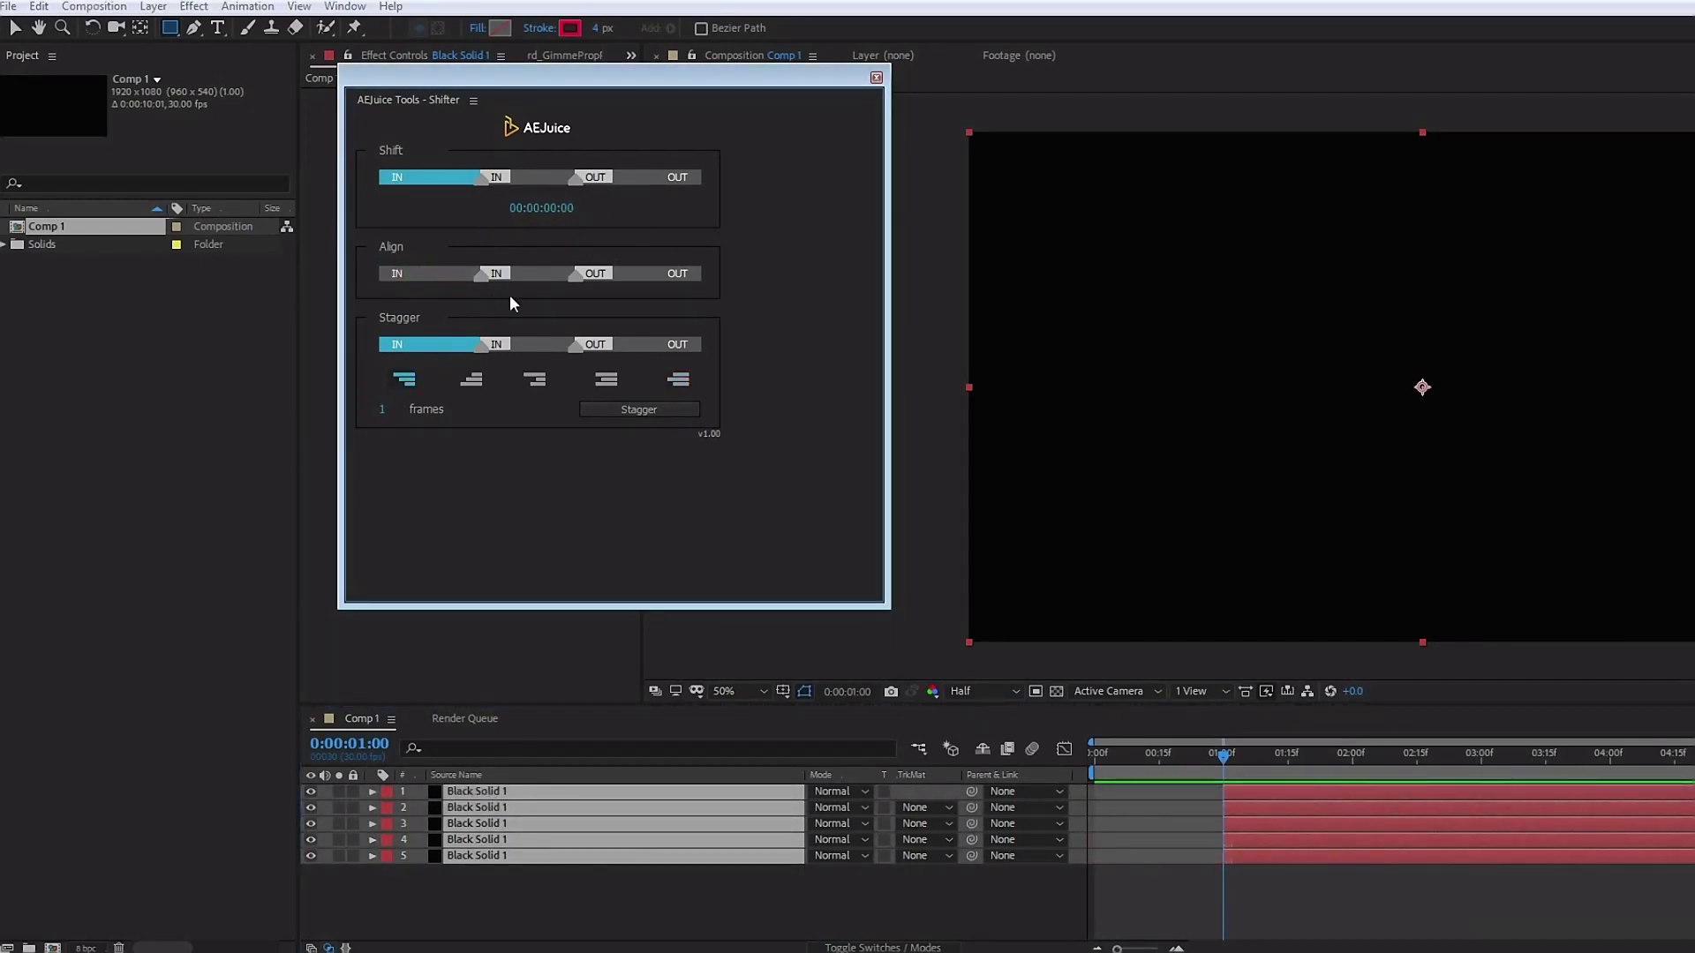